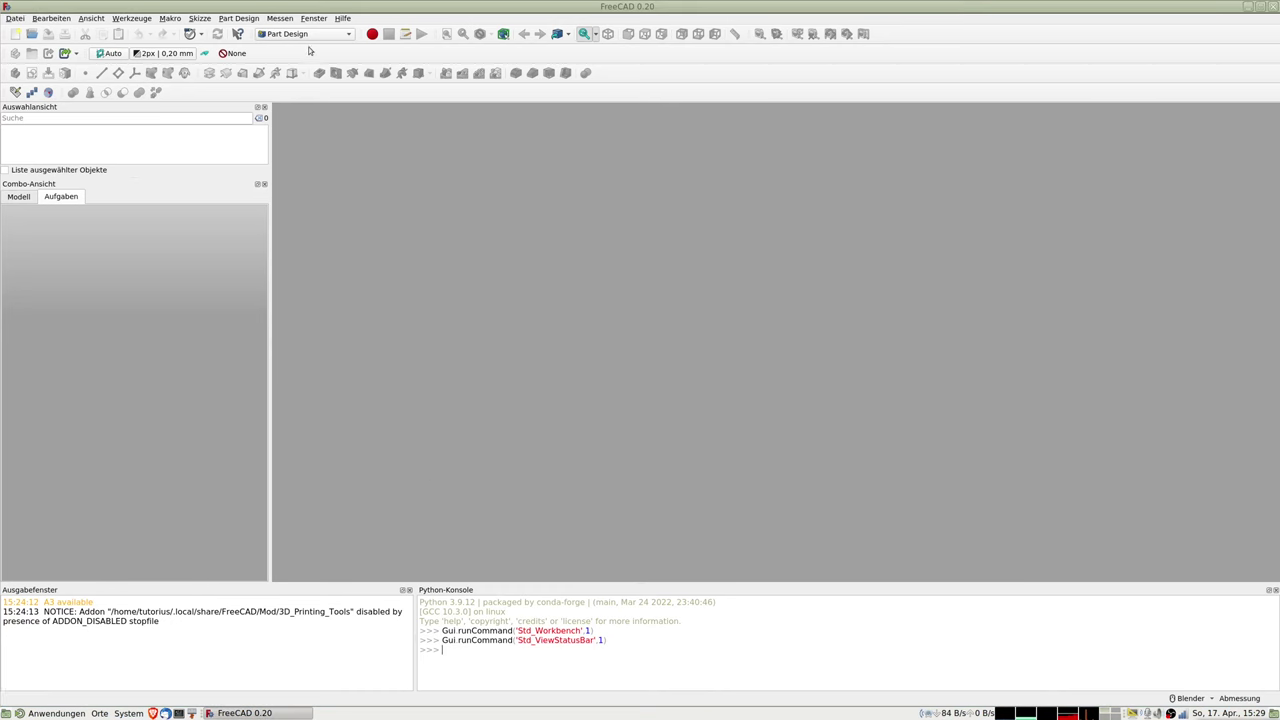
- Check FreeCAD's version and build information from the Help menu
left_click(343, 19)
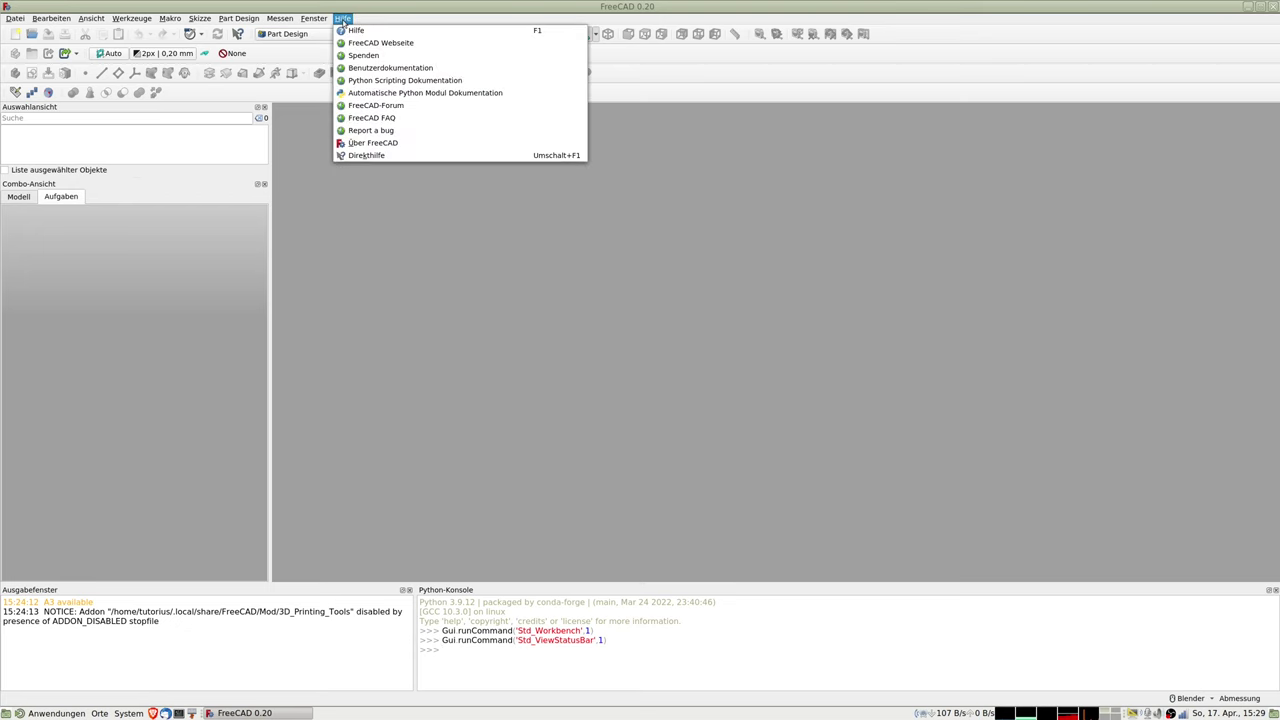
left_click(372, 145)
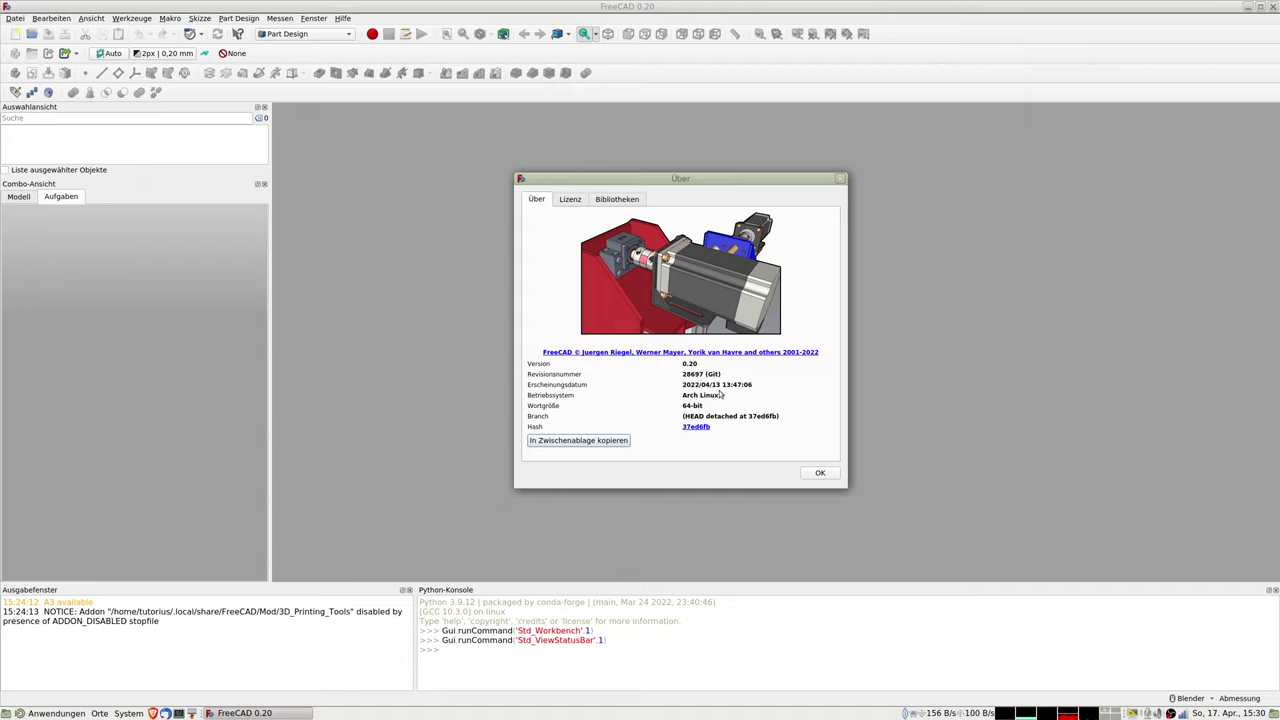
left_click(815, 475)
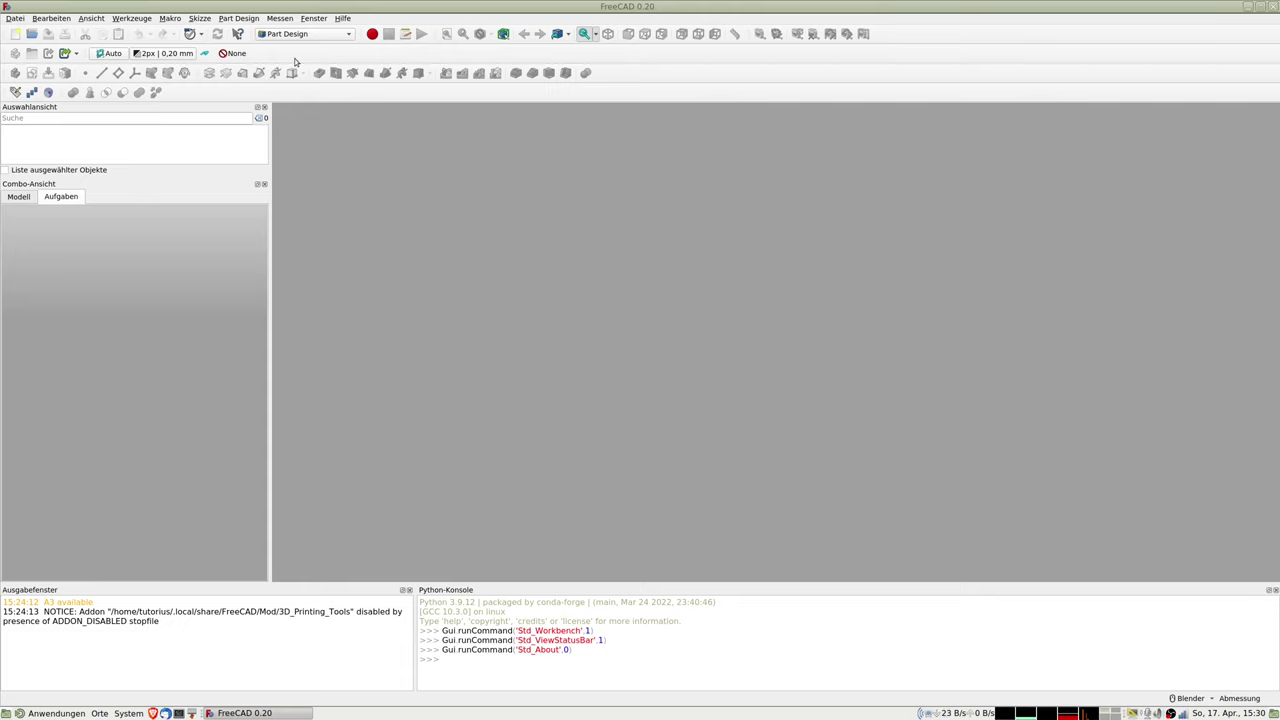
- Create a new empty document from the Datei menu, leaving the workbench unchanged
left_click(345, 38)
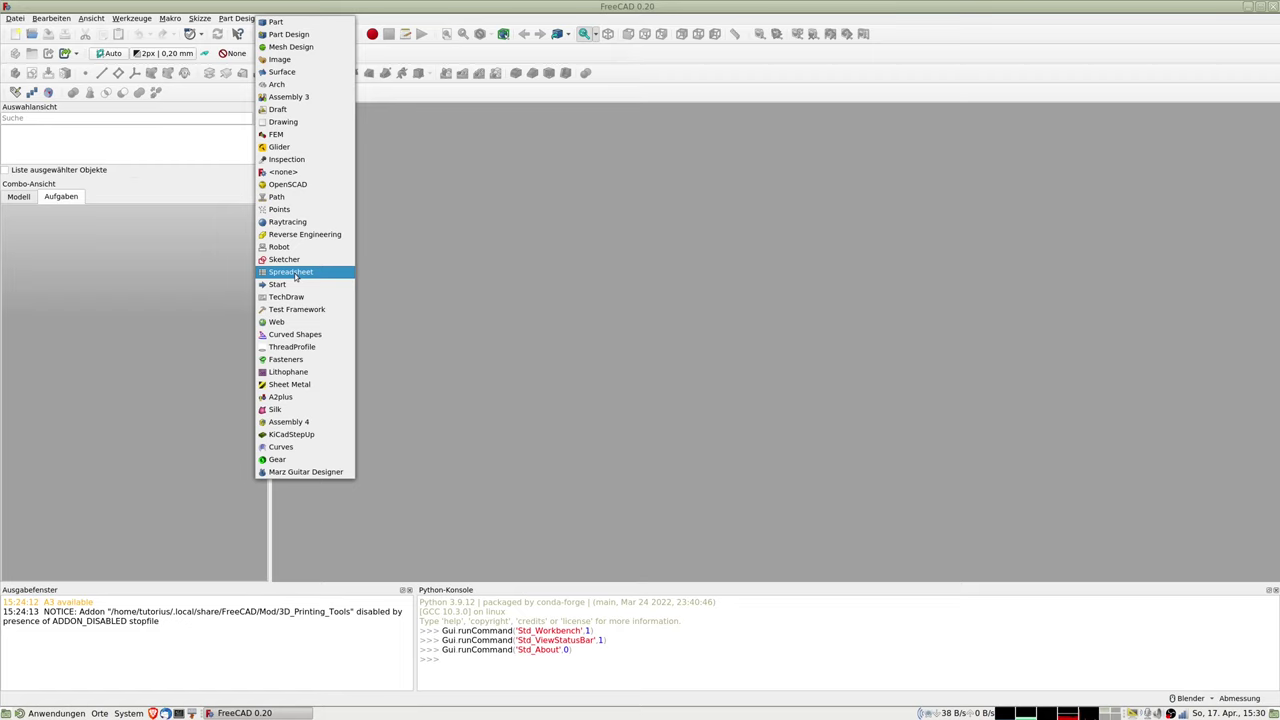
left_click(15, 19)
left_click(17, 19)
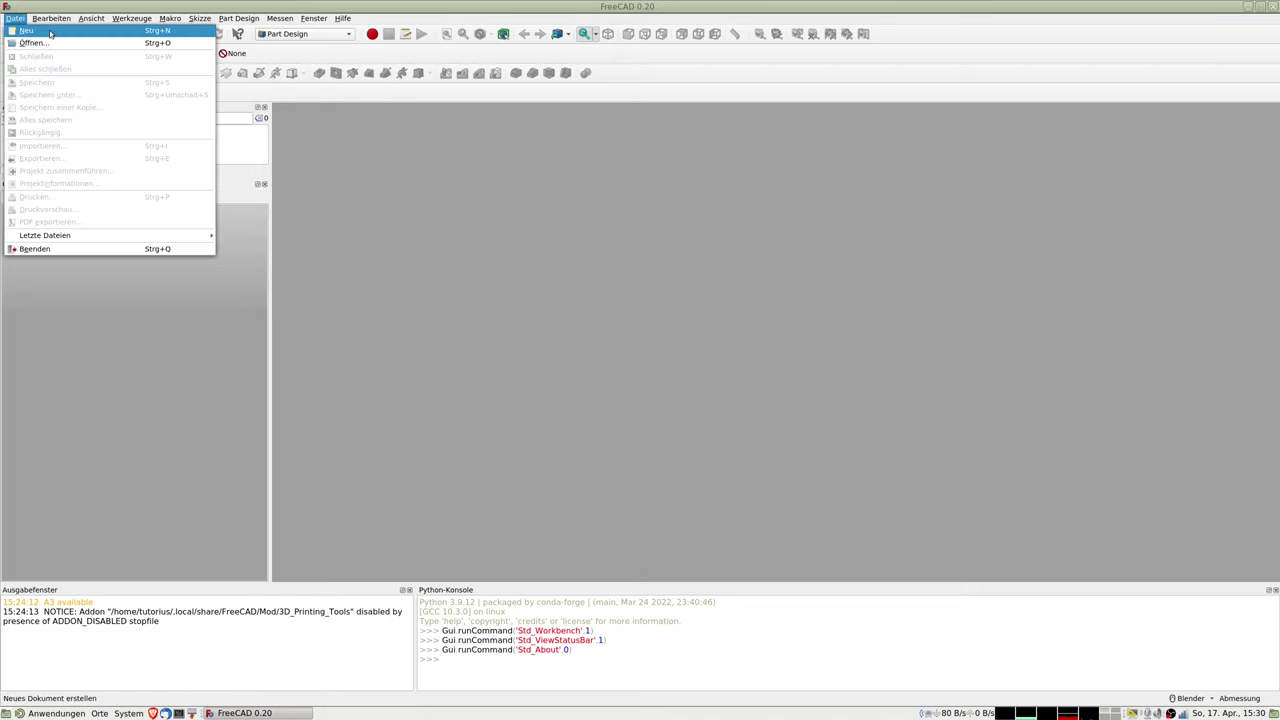
left_click(50, 34)
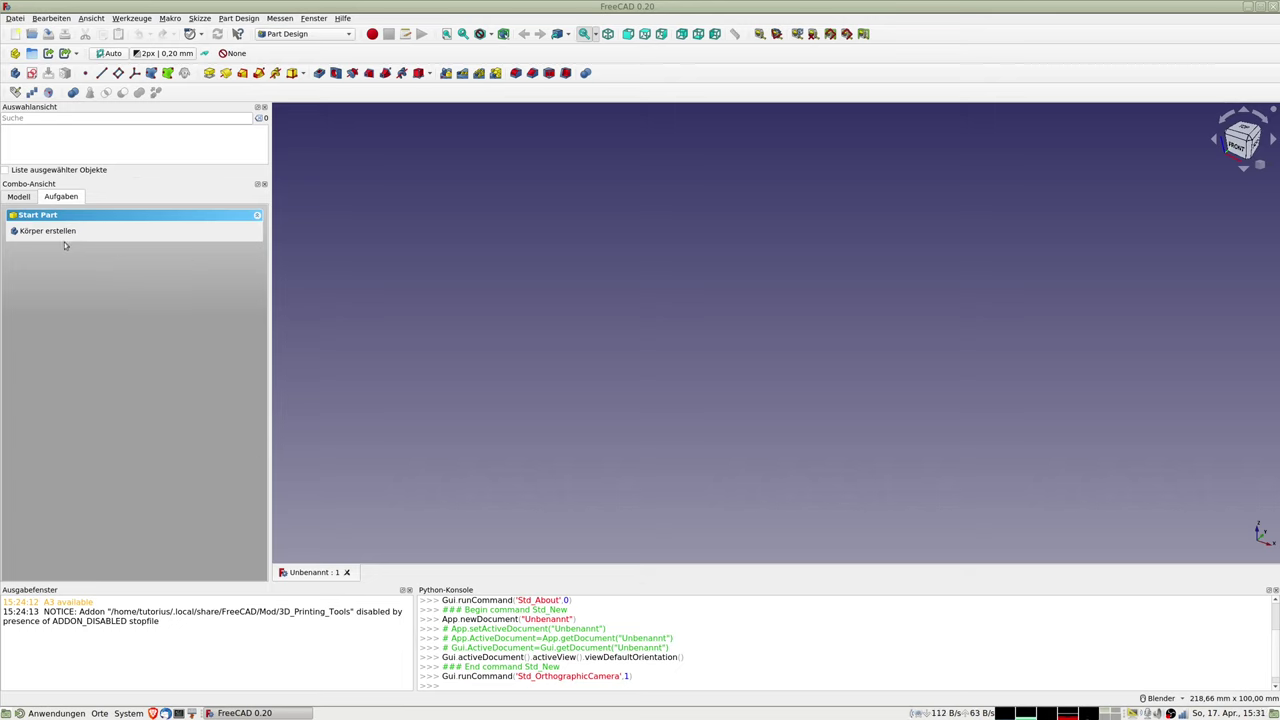
- Create a Body and open a new sketch attached to the XZ_Plane
left_click(15, 74)
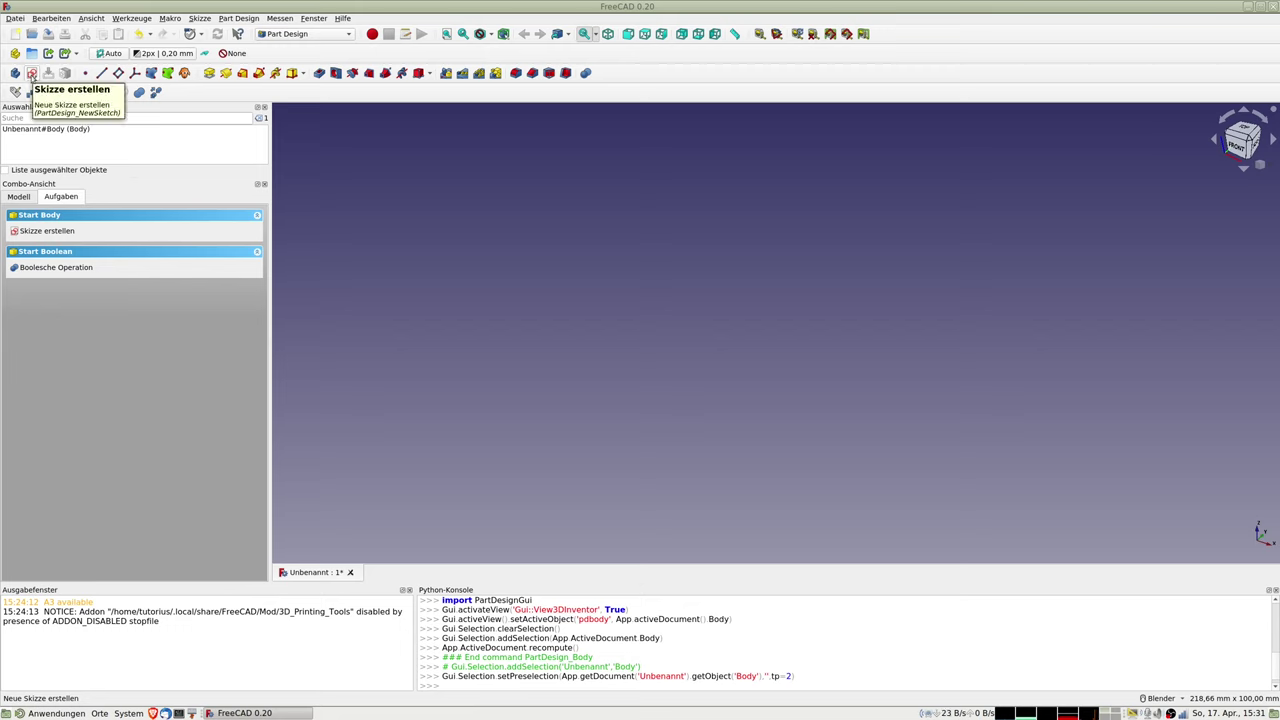
left_click(31, 76)
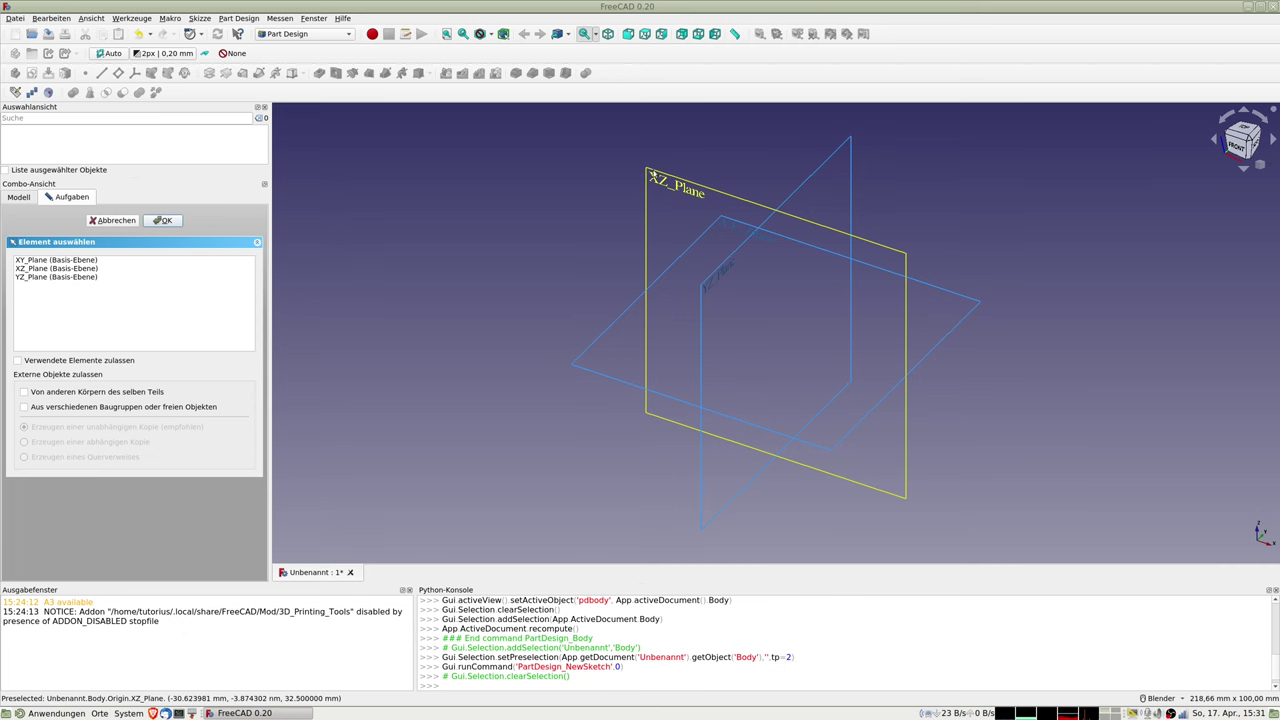
left_click(651, 176)
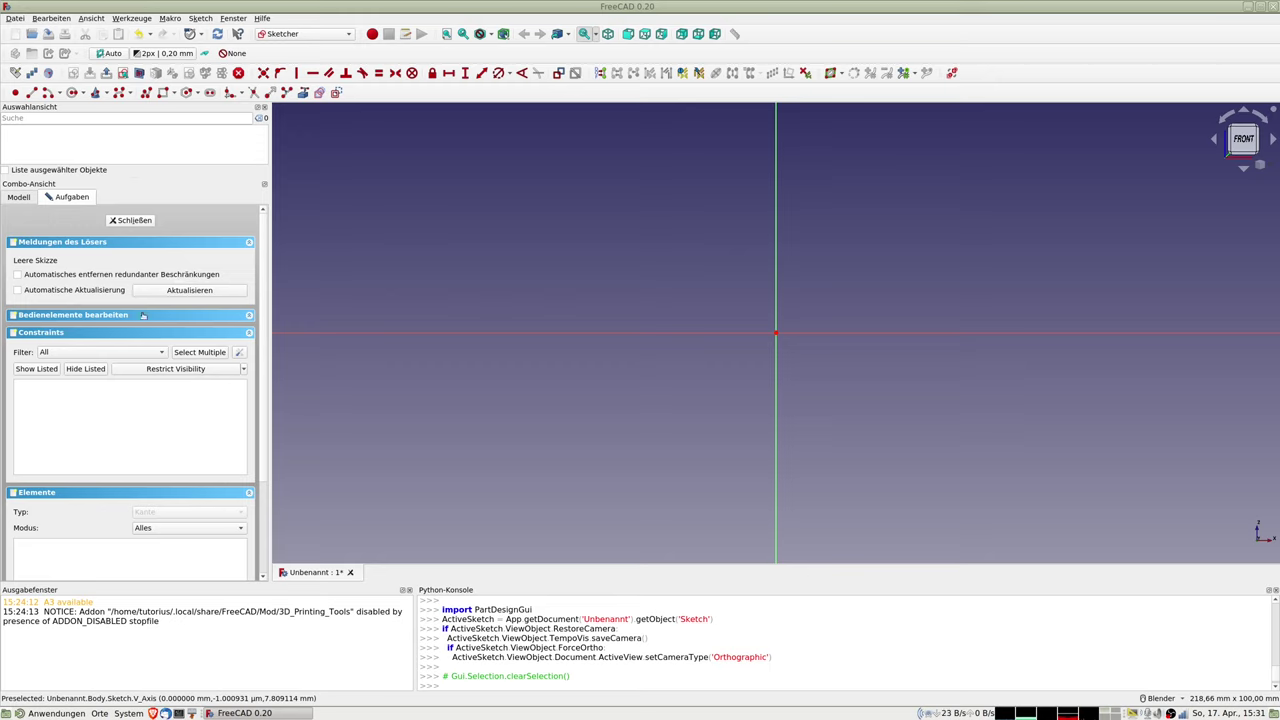
- Glance at the sketch's task panel, zoom out, and return to the exact front view
left_click(20, 197)
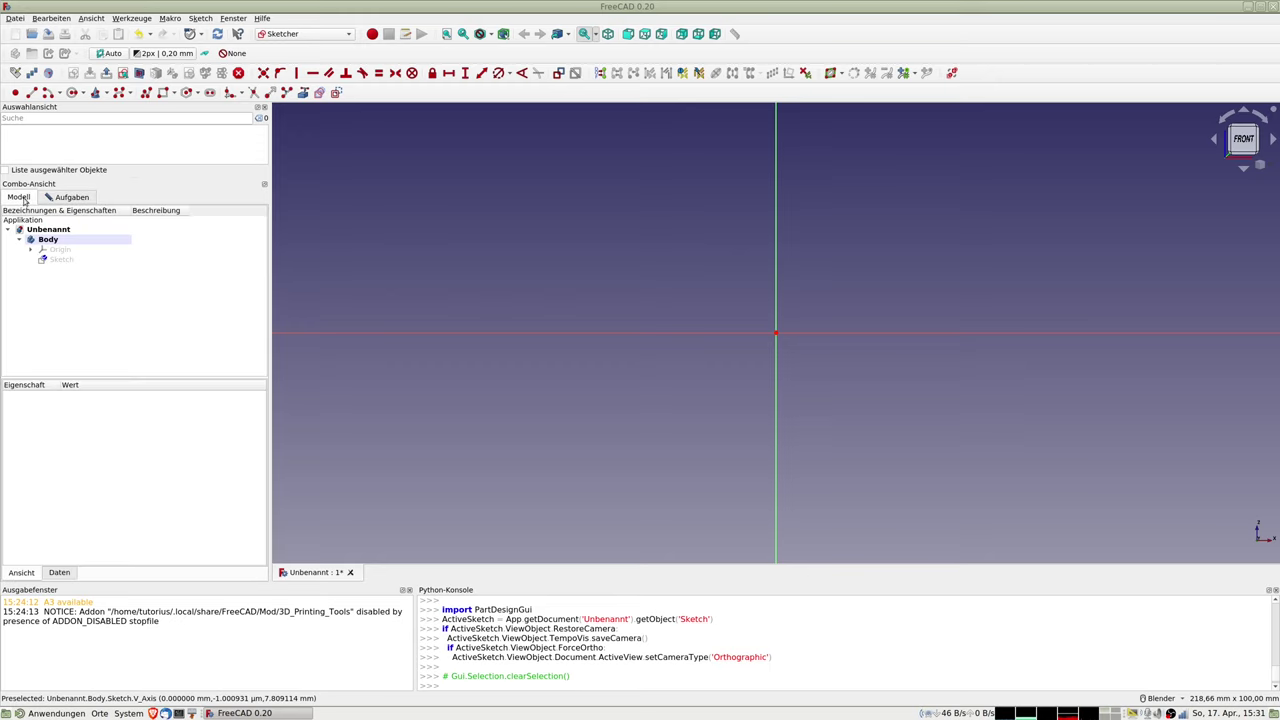
left_click(60, 198)
left_click(20, 198)
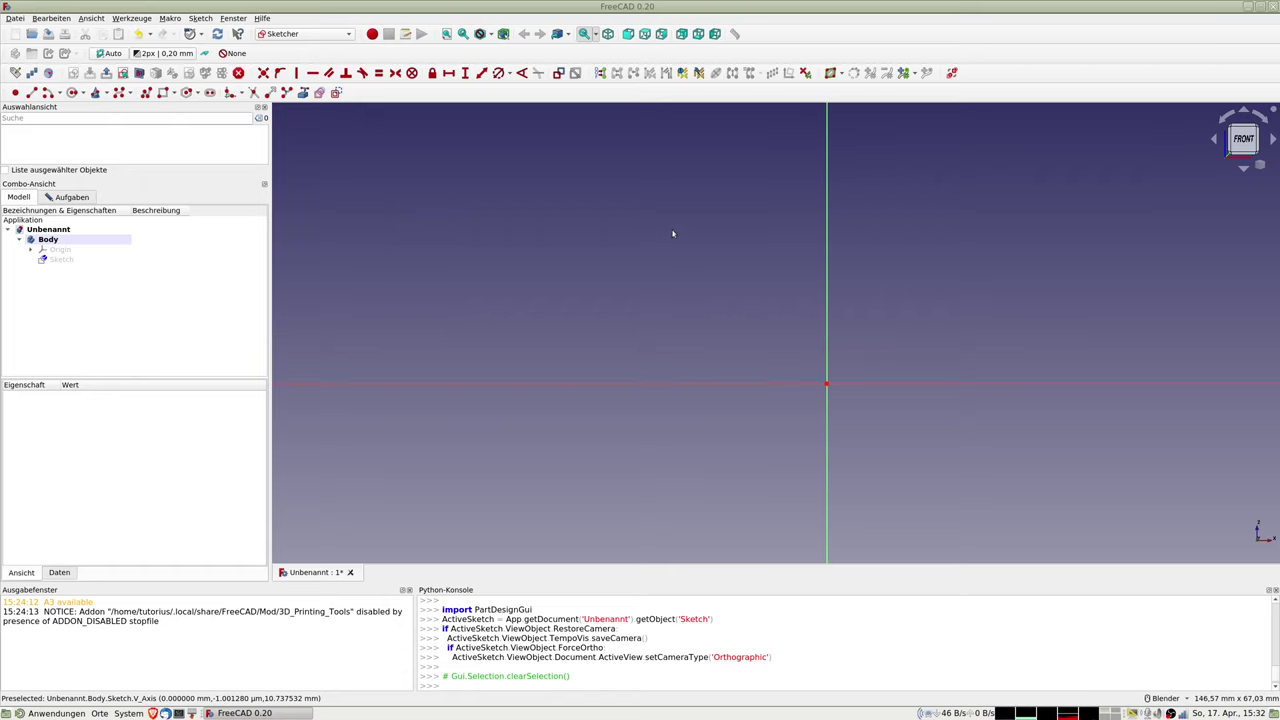
scroll(672, 234, "down", 2)
scroll(650, 250, "down", 3)
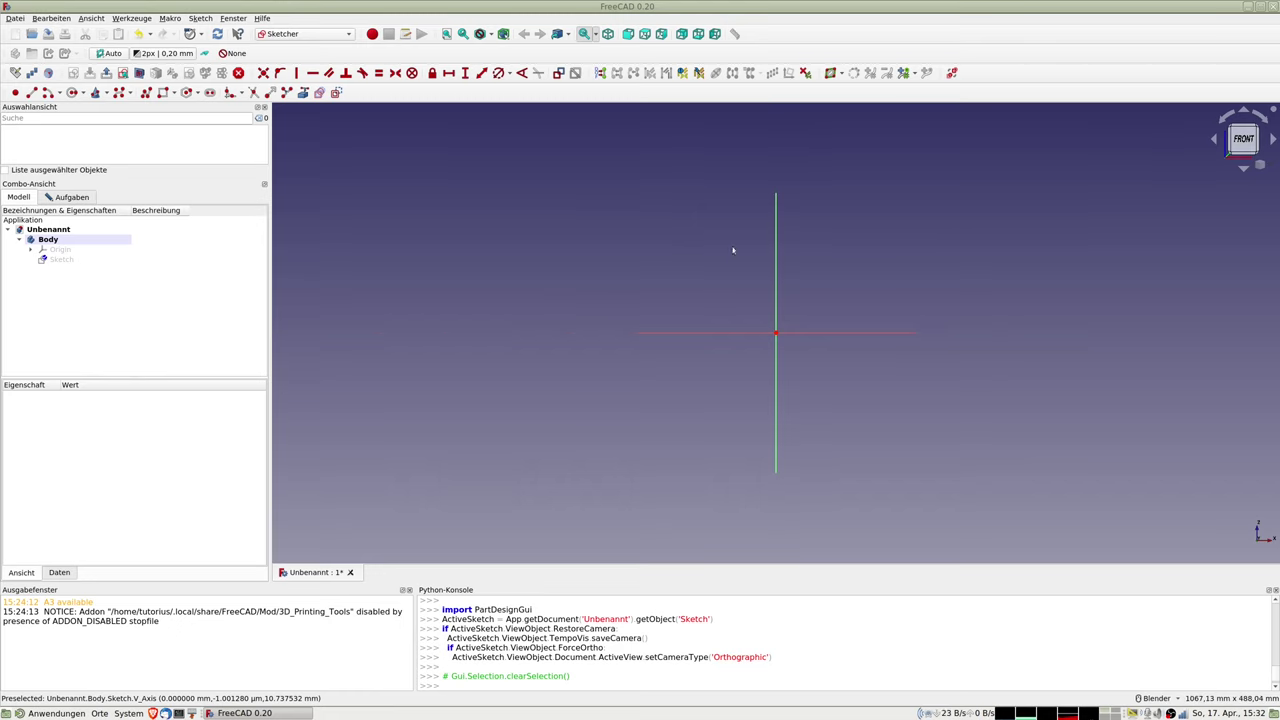
middle_click_drag(749, 252, 729, 237)
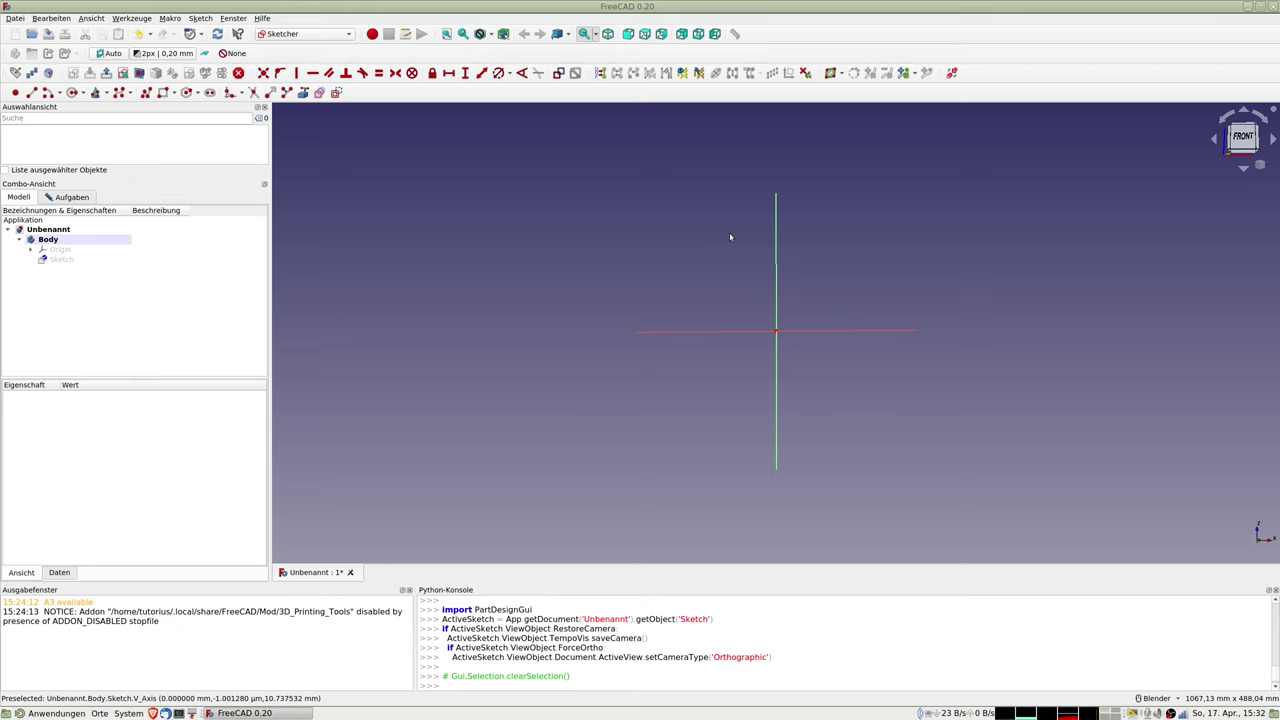
key("1")
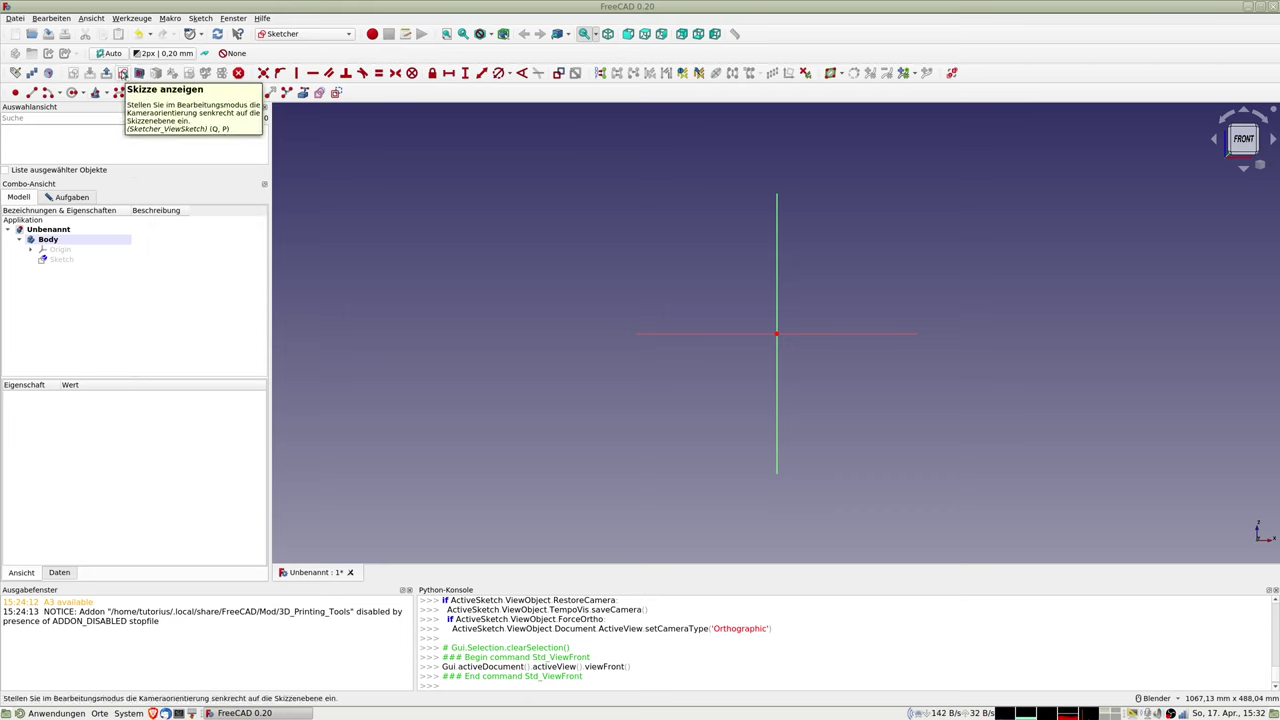
- View the XZ sketch straight on and re-dock the Sketcher toolbar groups in new positions
left_click(123, 75)
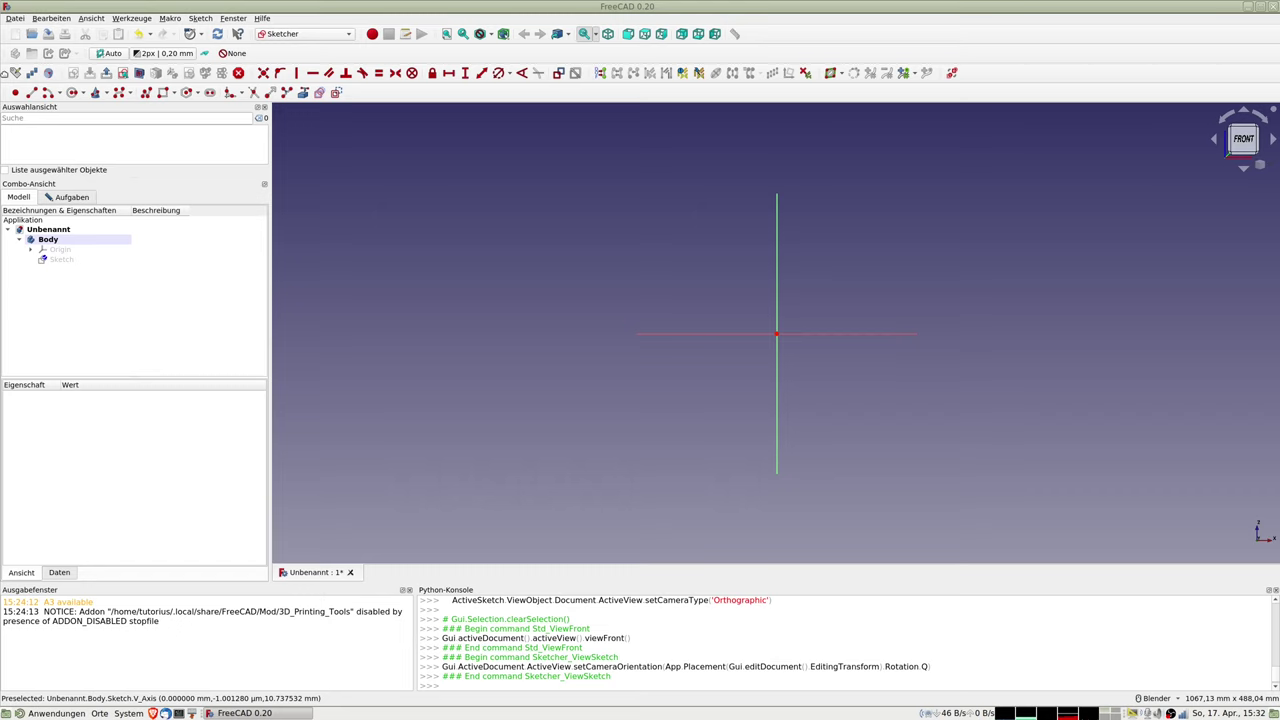
left_click_drag(5, 74, 822, 68)
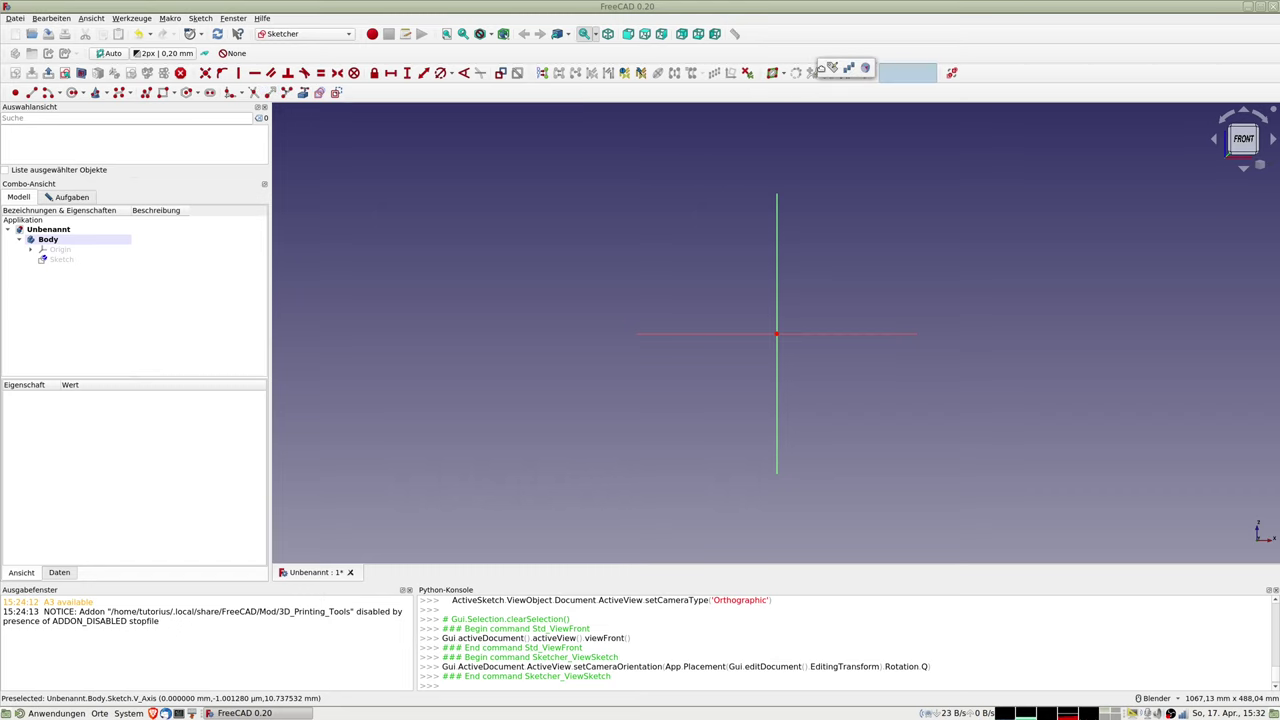
left_click_drag(822, 68, 914, 72)
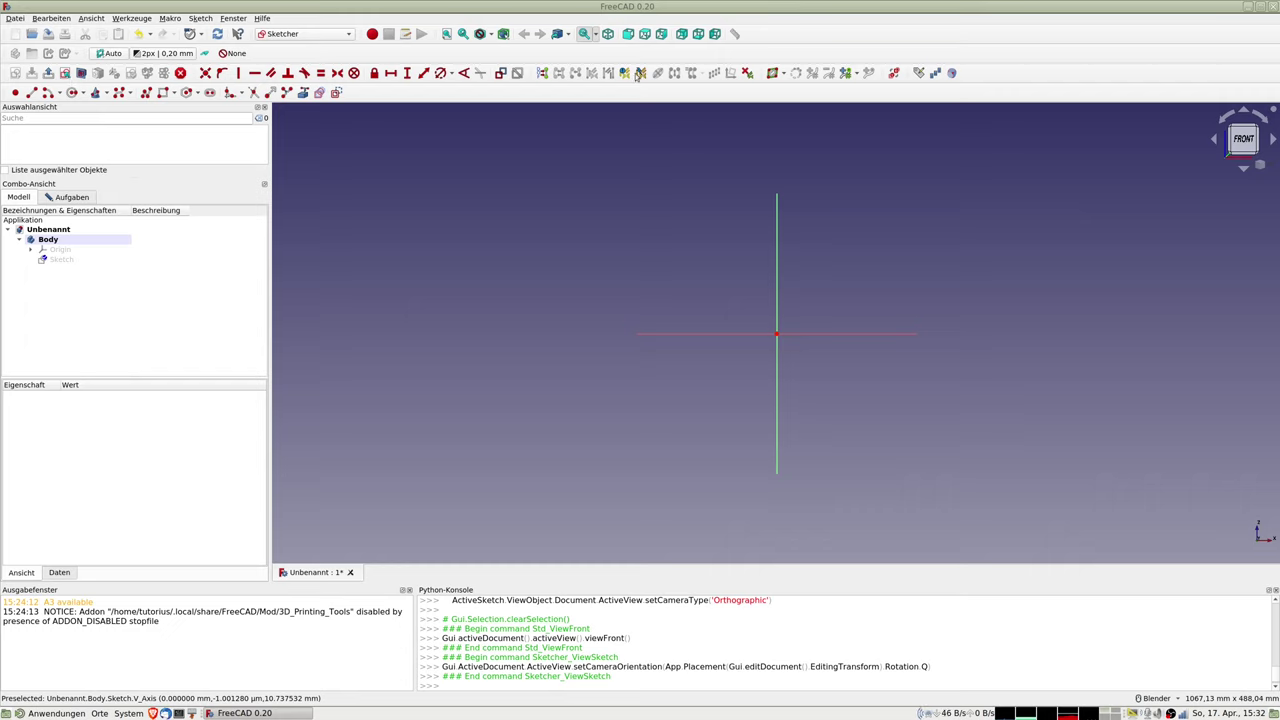
mouse_move(534, 72)
left_mouse_down()
mouse_move(817, 78)
mouse_move(777, 76)
left_mouse_up()
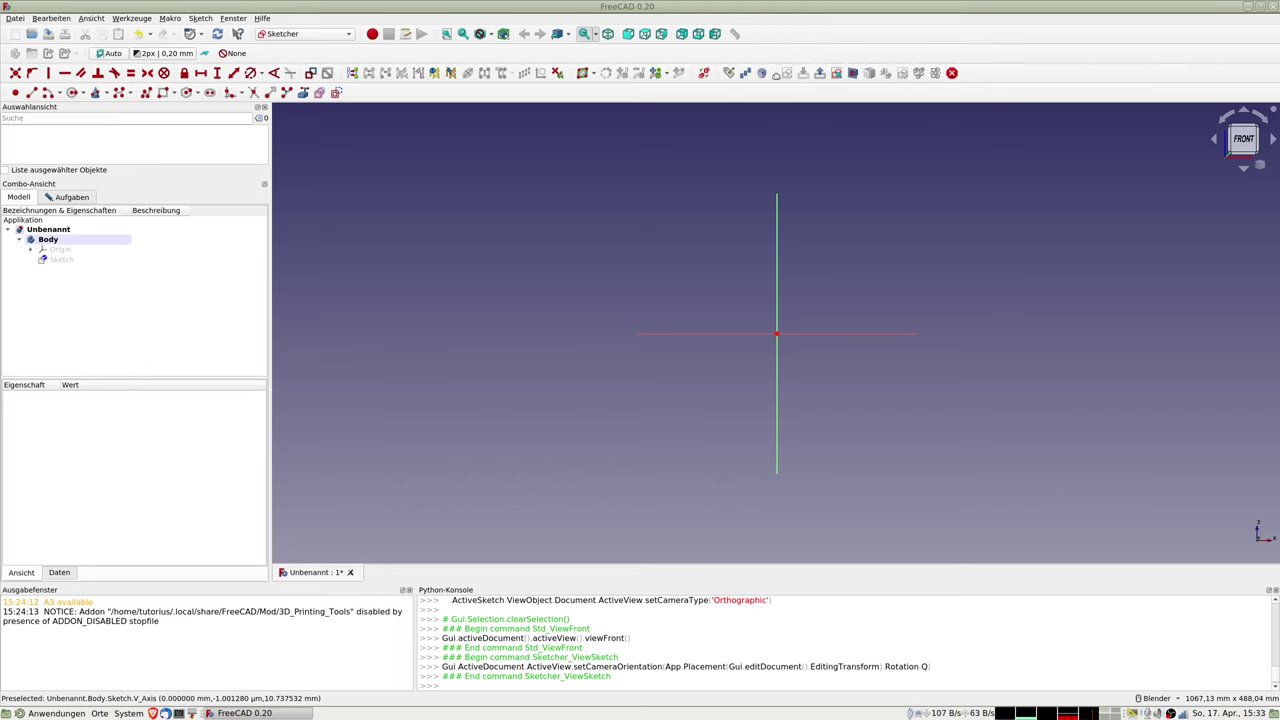
left_click_drag(776, 76, 342, 76)
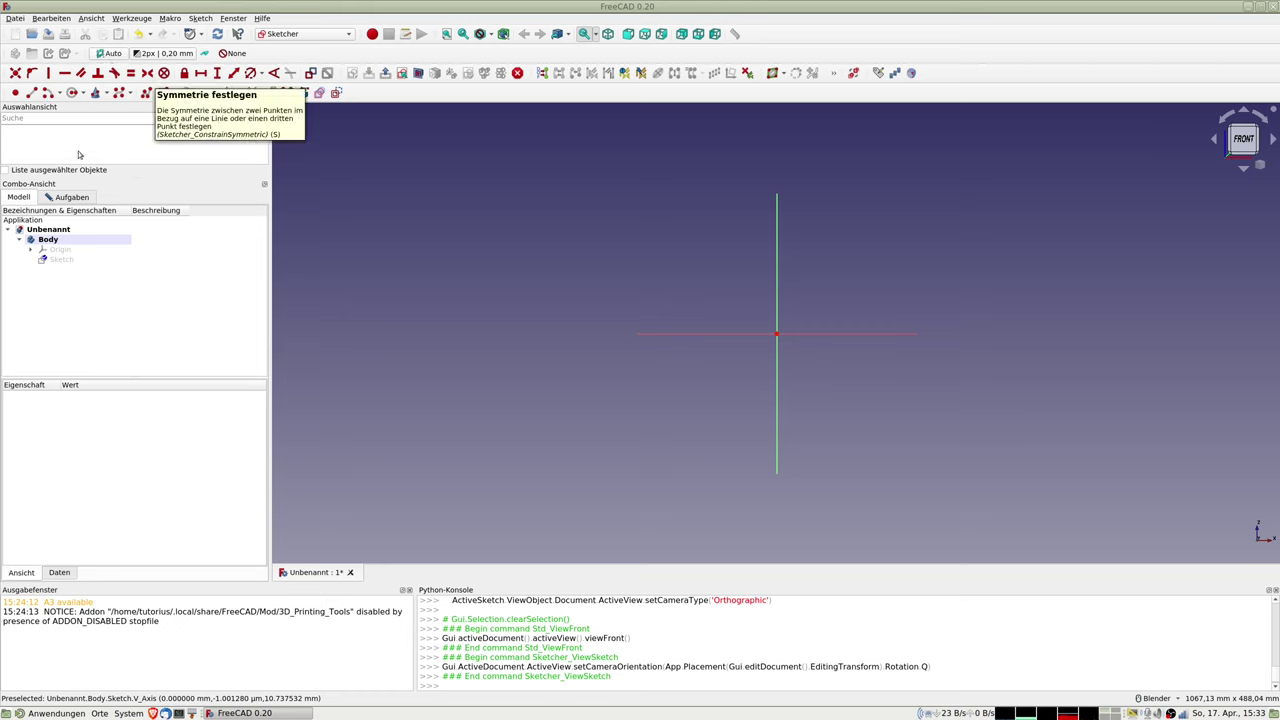
- Draw an open three-line polyline: a base on the X axis, up to a peak, then down right
left_click(146, 92)
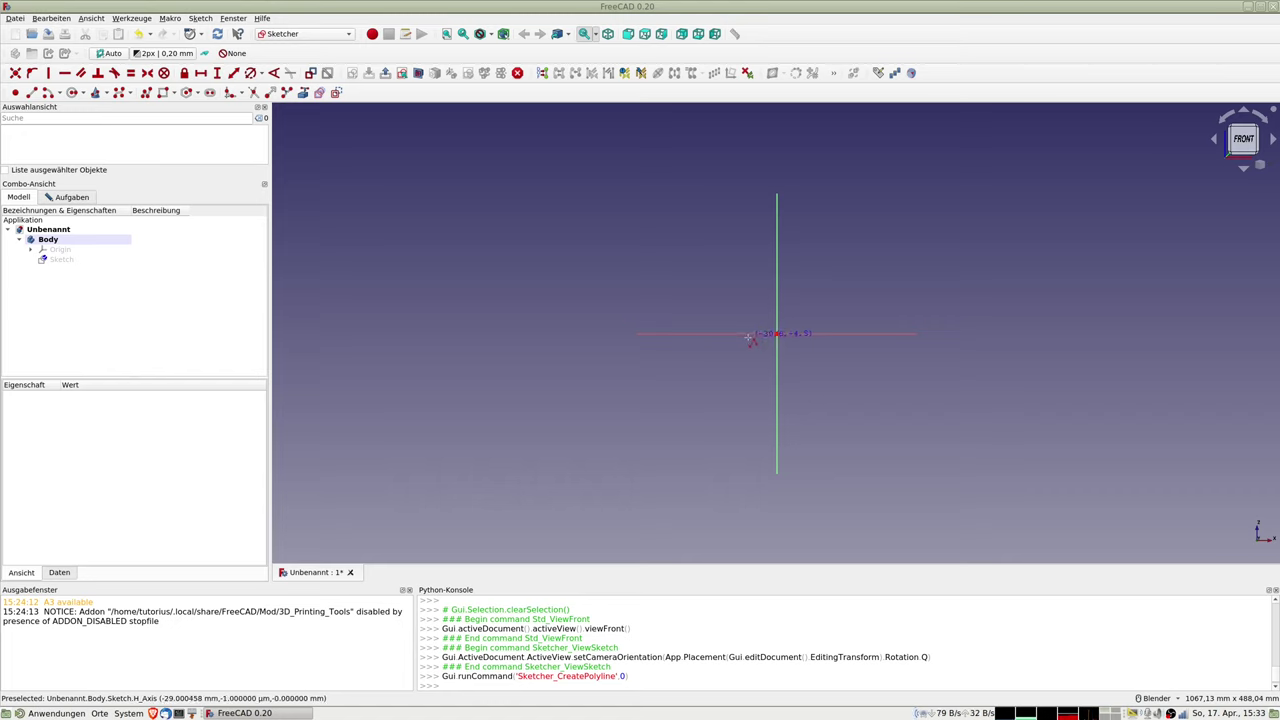
left_click(858, 334)
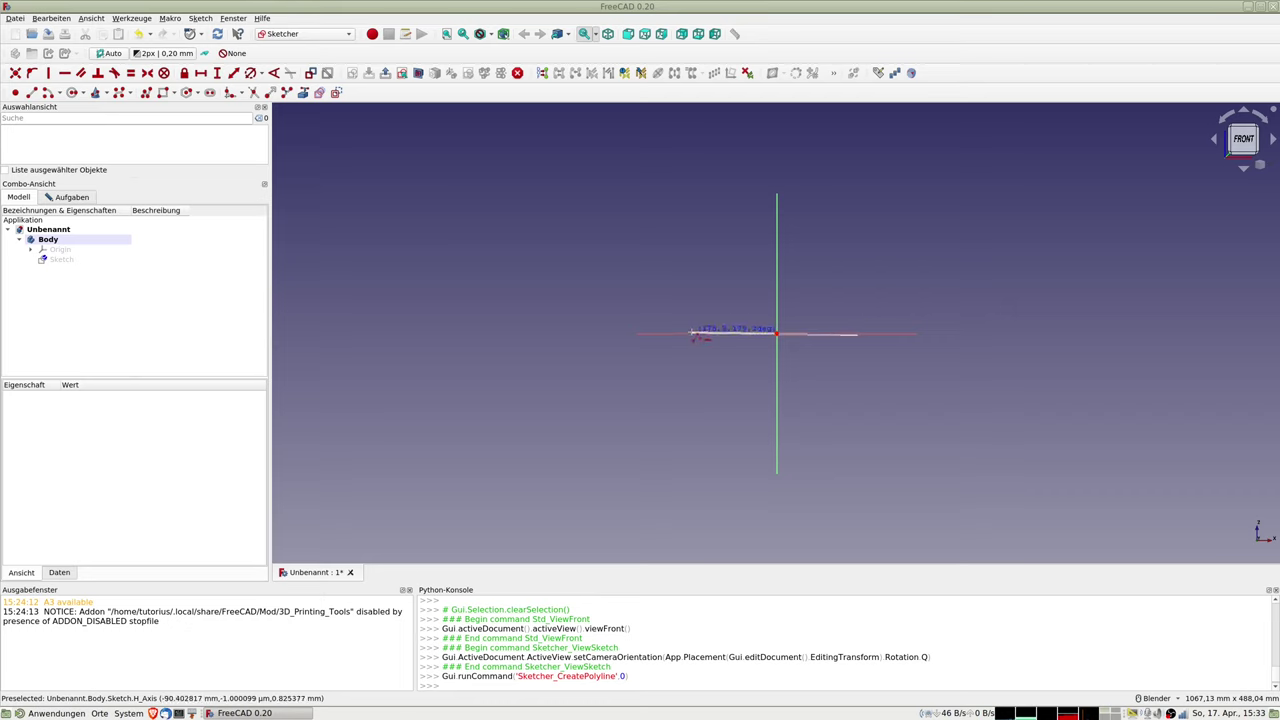
double_click(690, 334)
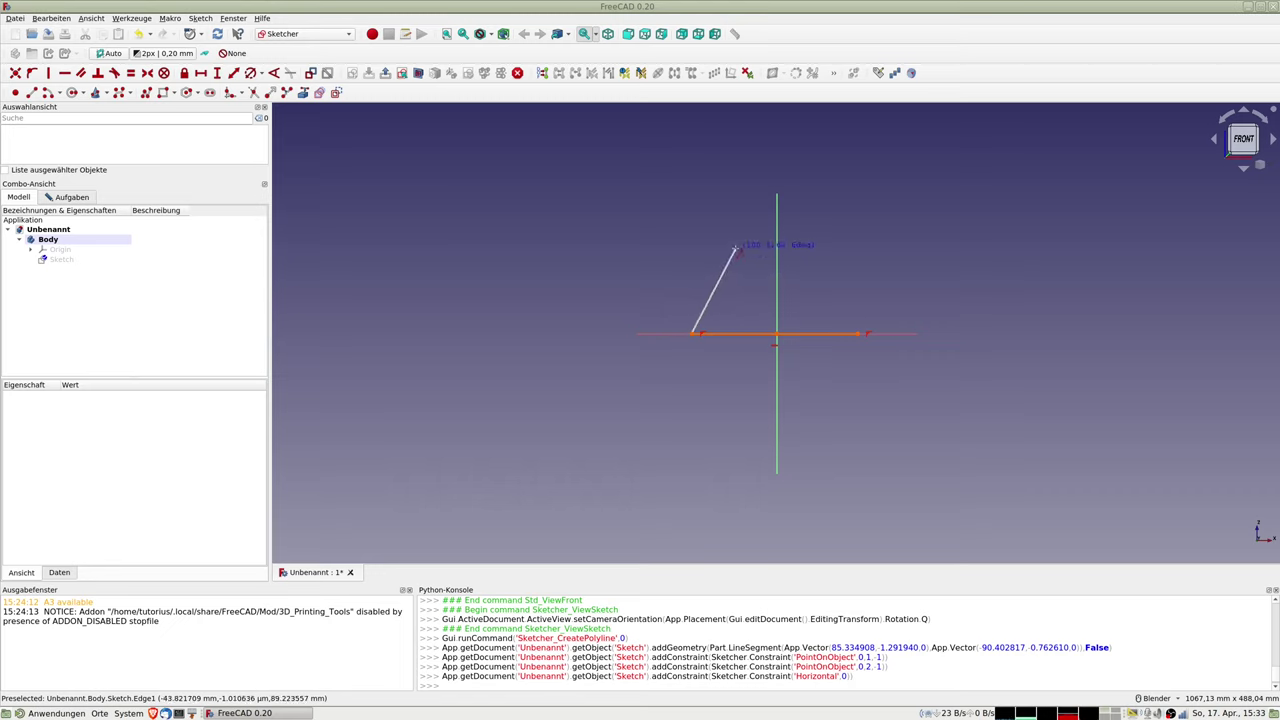
left_click(745, 123)
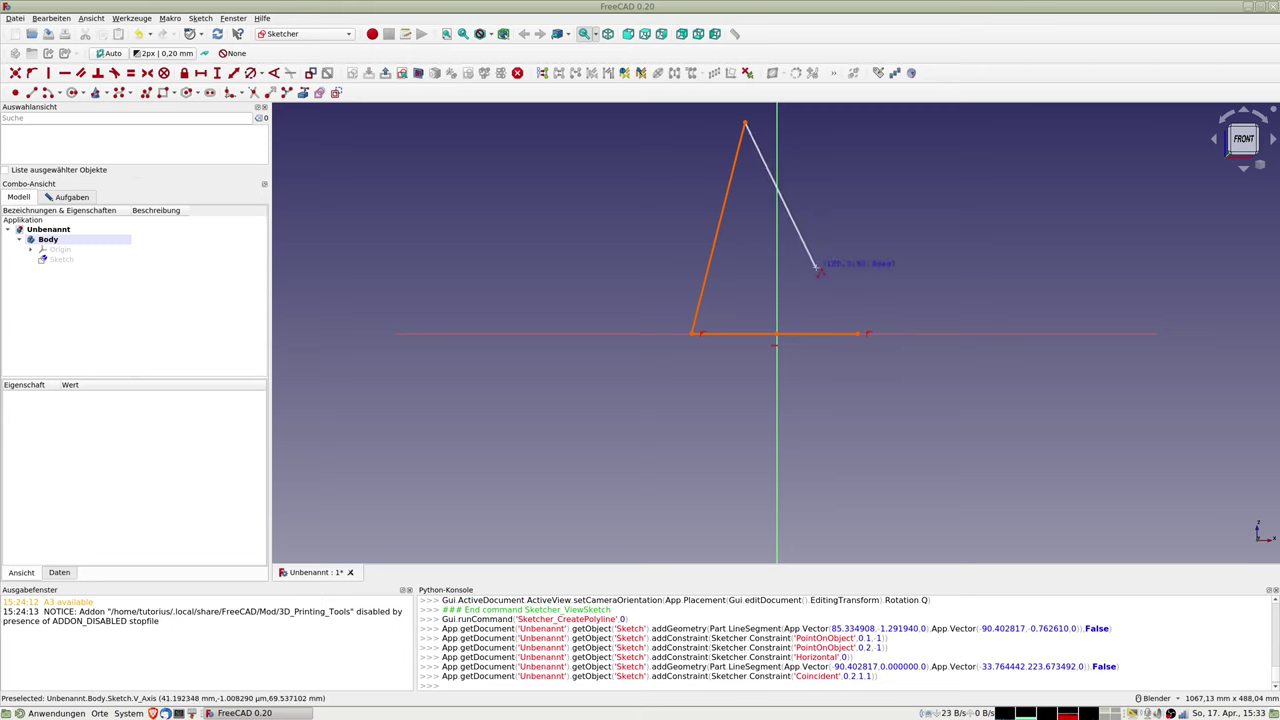
left_click(818, 268)
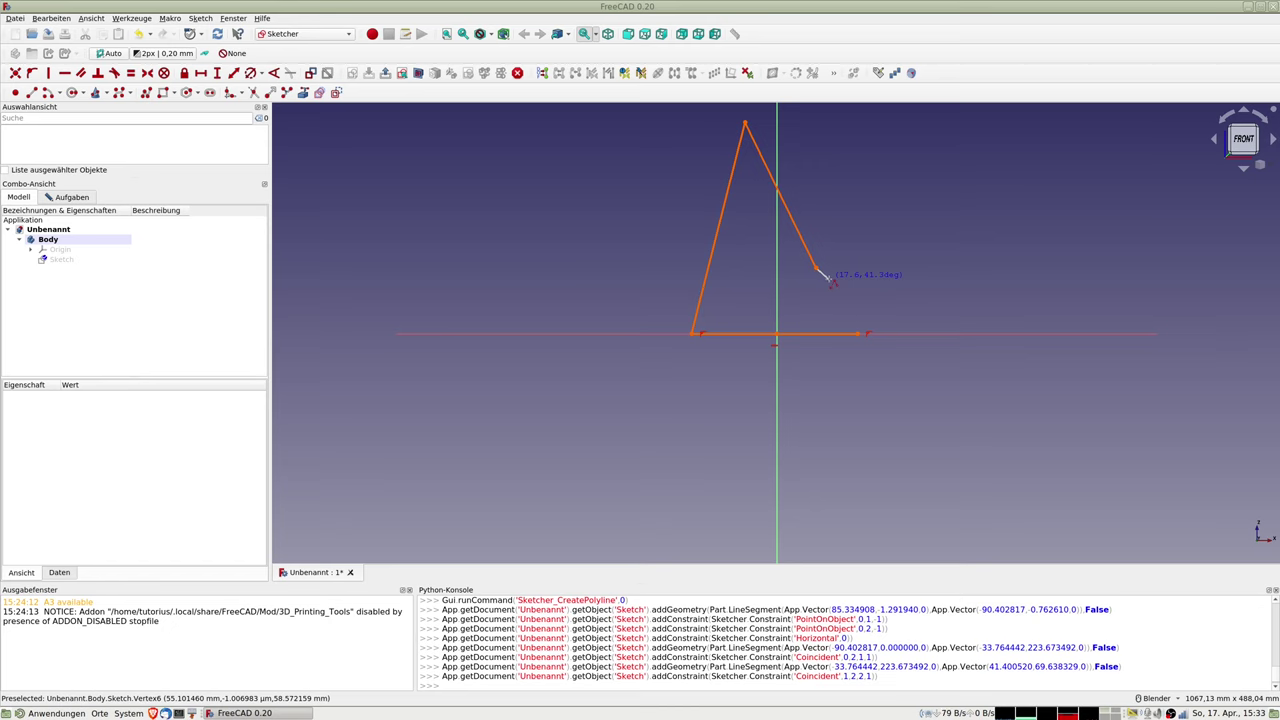
key("Escape")
key("Escape")
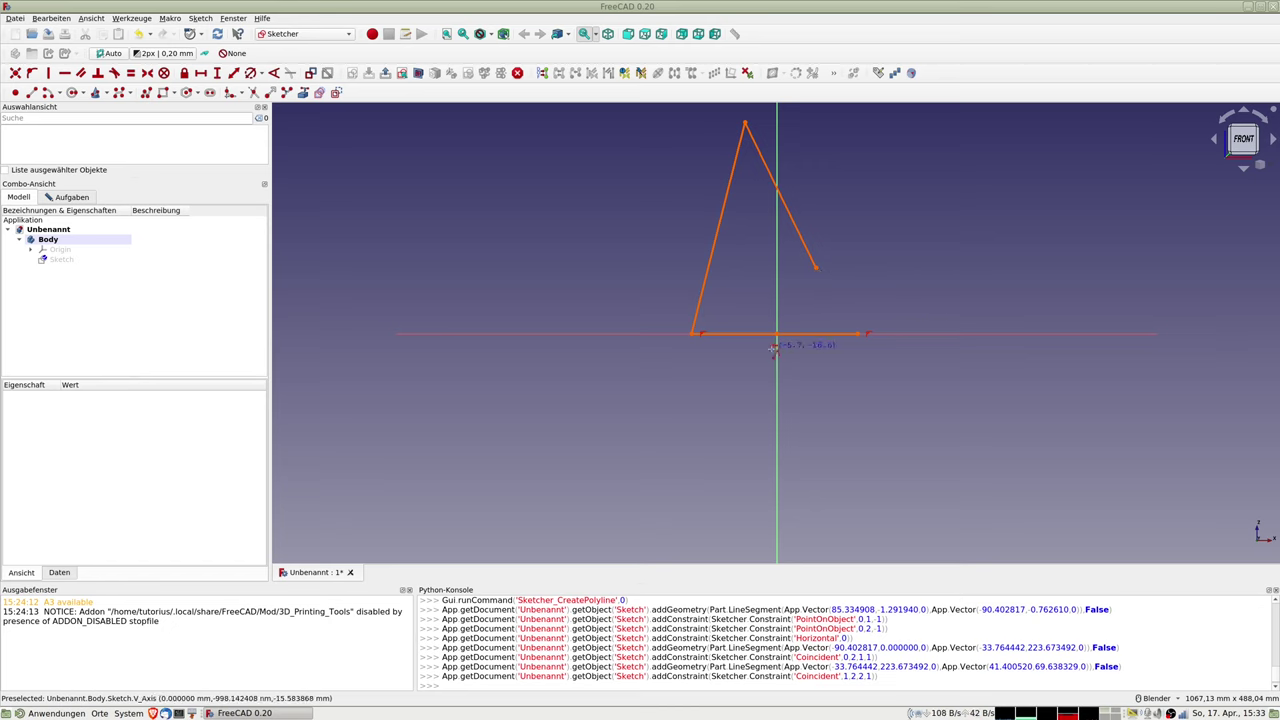
left_click(774, 347)
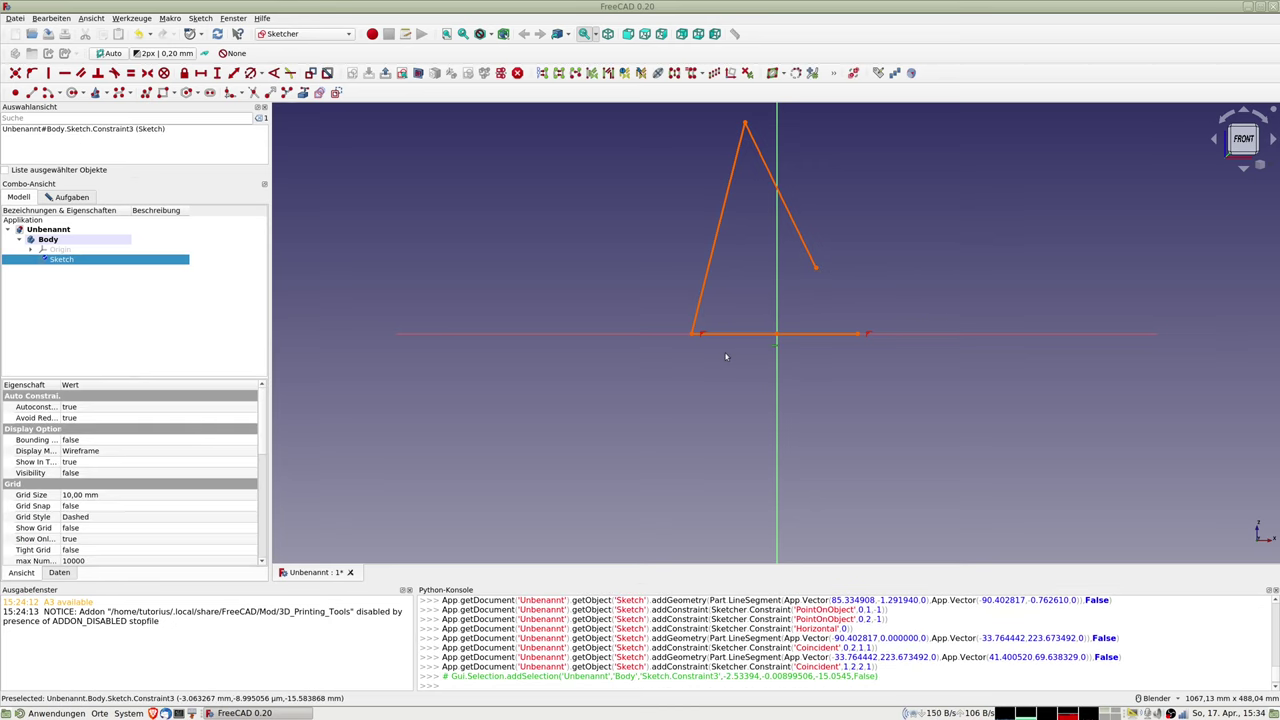
- Delete the constraint below the origin, then recentre the triangle in the front view
key("Delete")
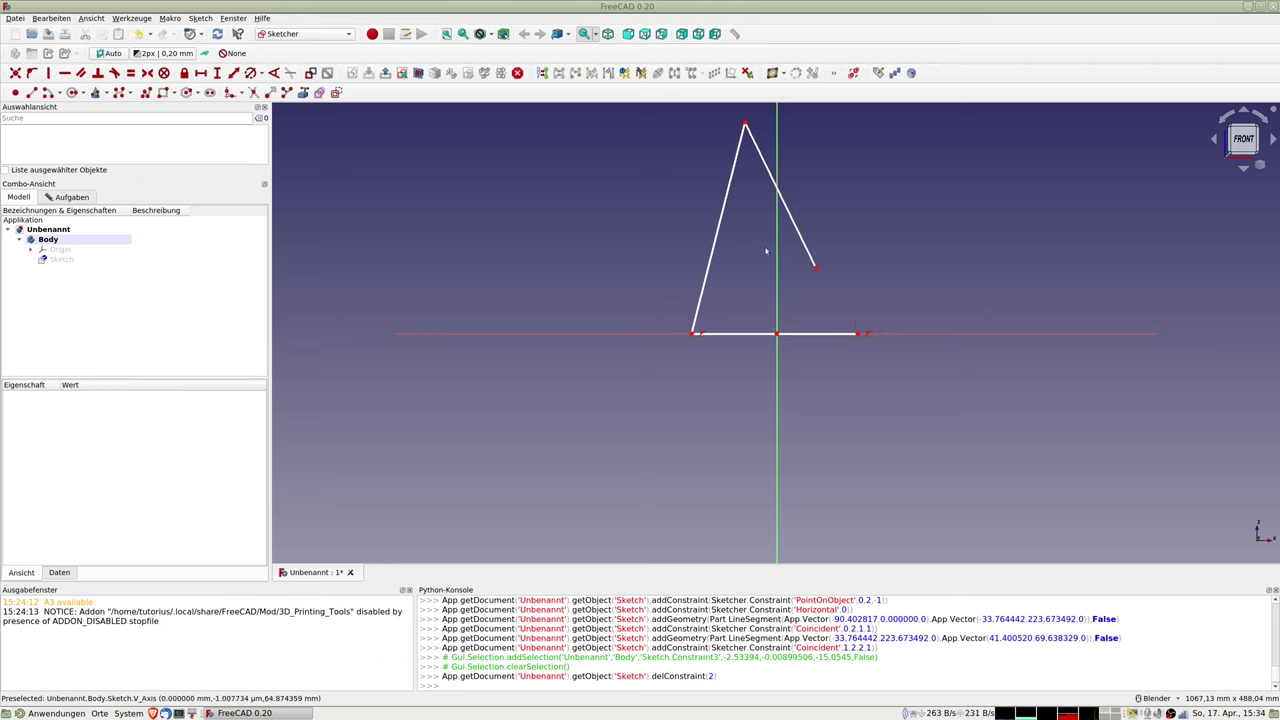
middle_click_drag(760, 245, 740, 266)
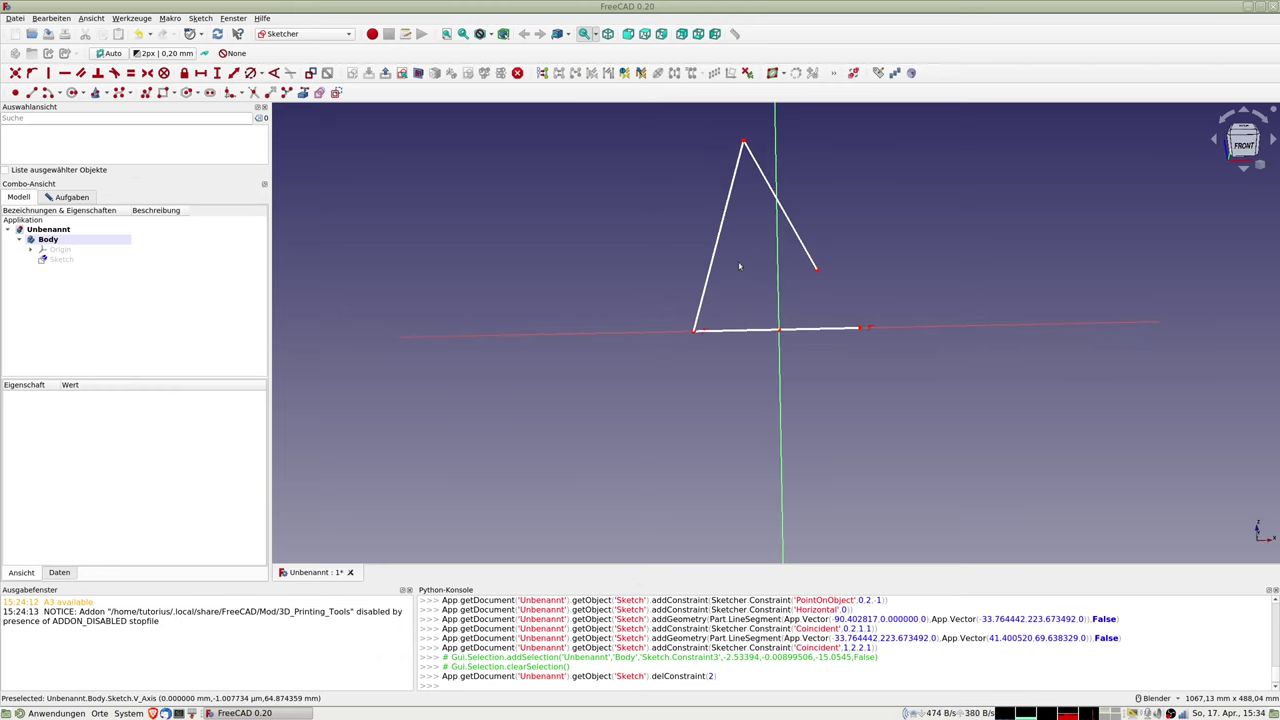
key("1")
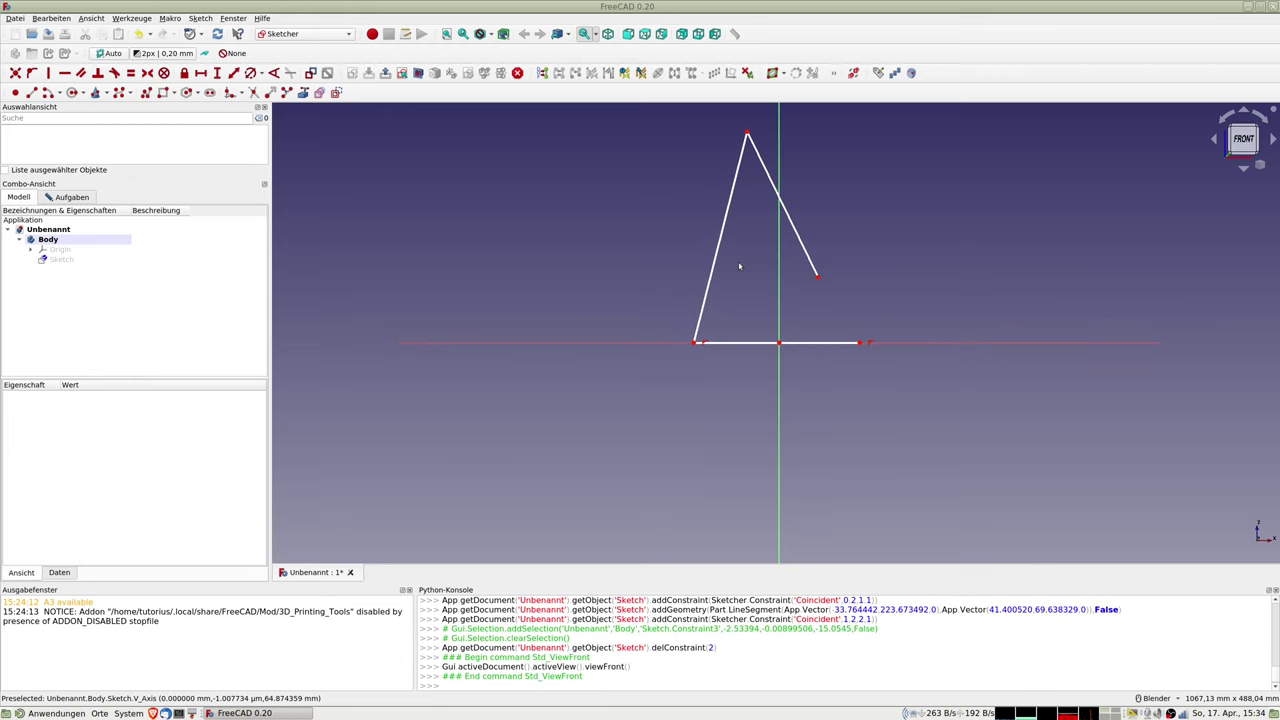
mouse_move(758, 234)
middle_mouse_down("shift")
mouse_move(711, 286)
mouse_move(651, 314)
middle_mouse_up("shift")
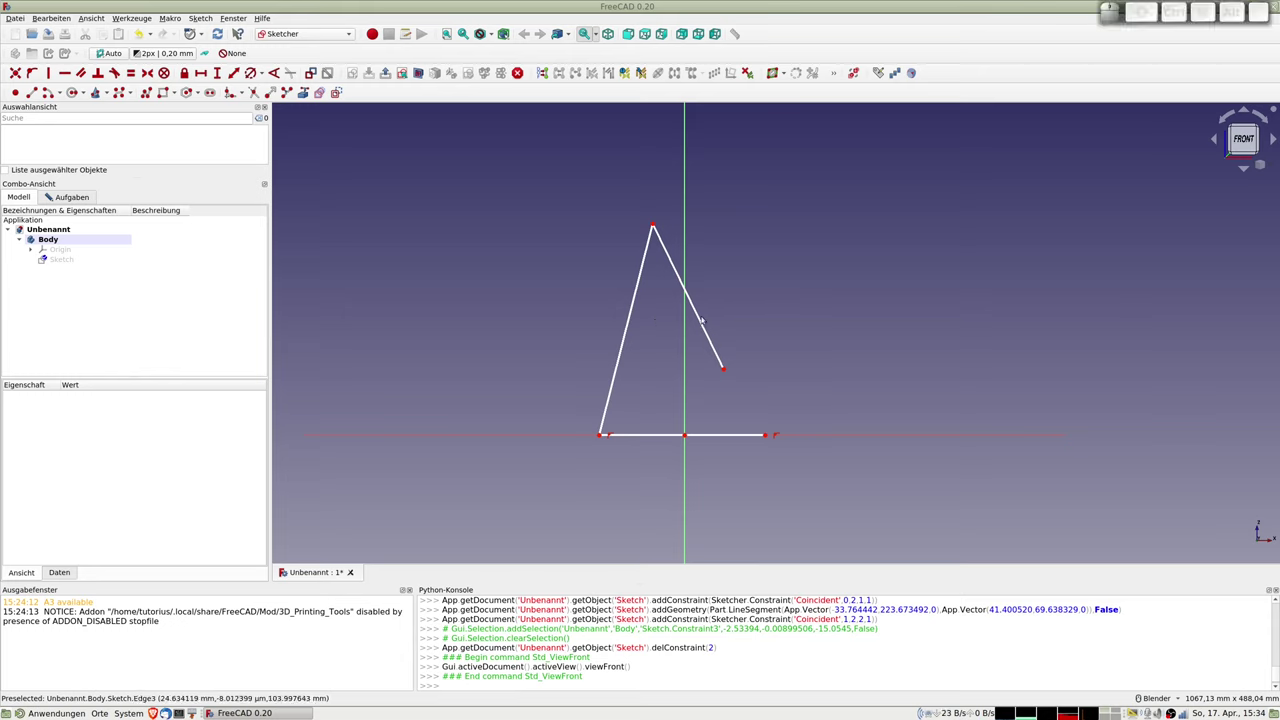
left_click(701, 322)
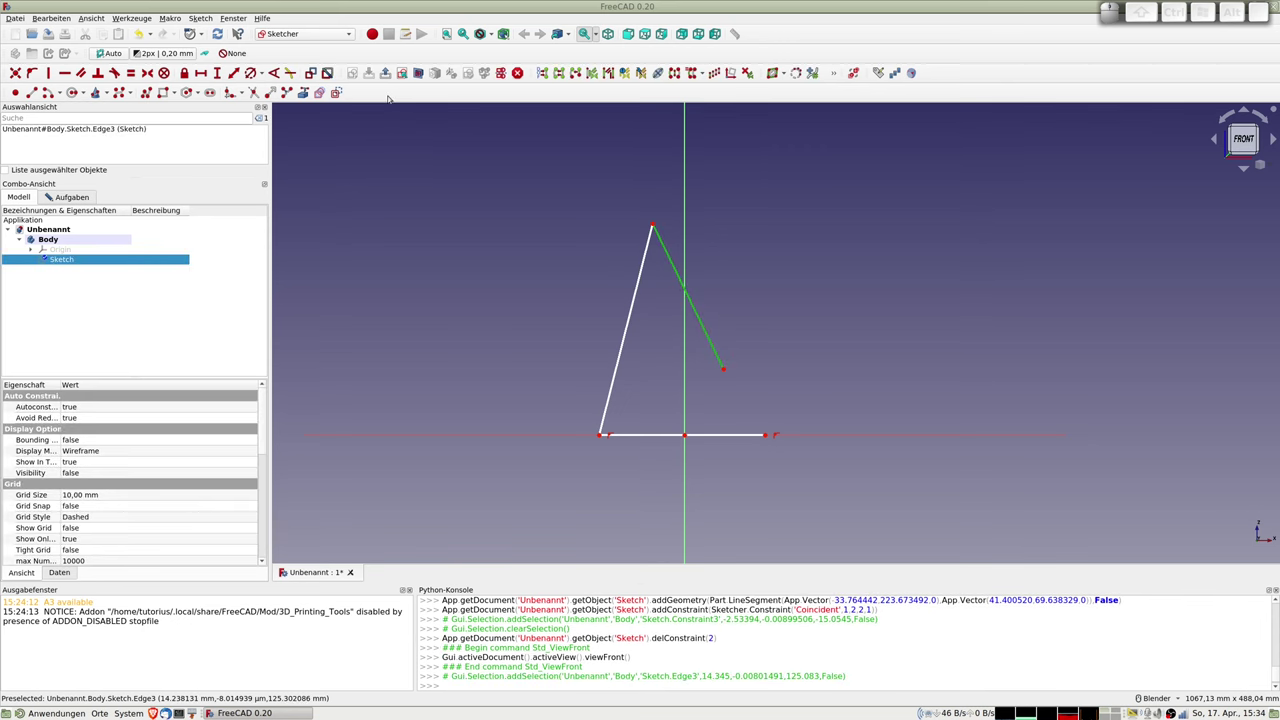
- Dimension the slanted edge to 150 mm and its lower end 30 mm above the base
left_click(234, 74)
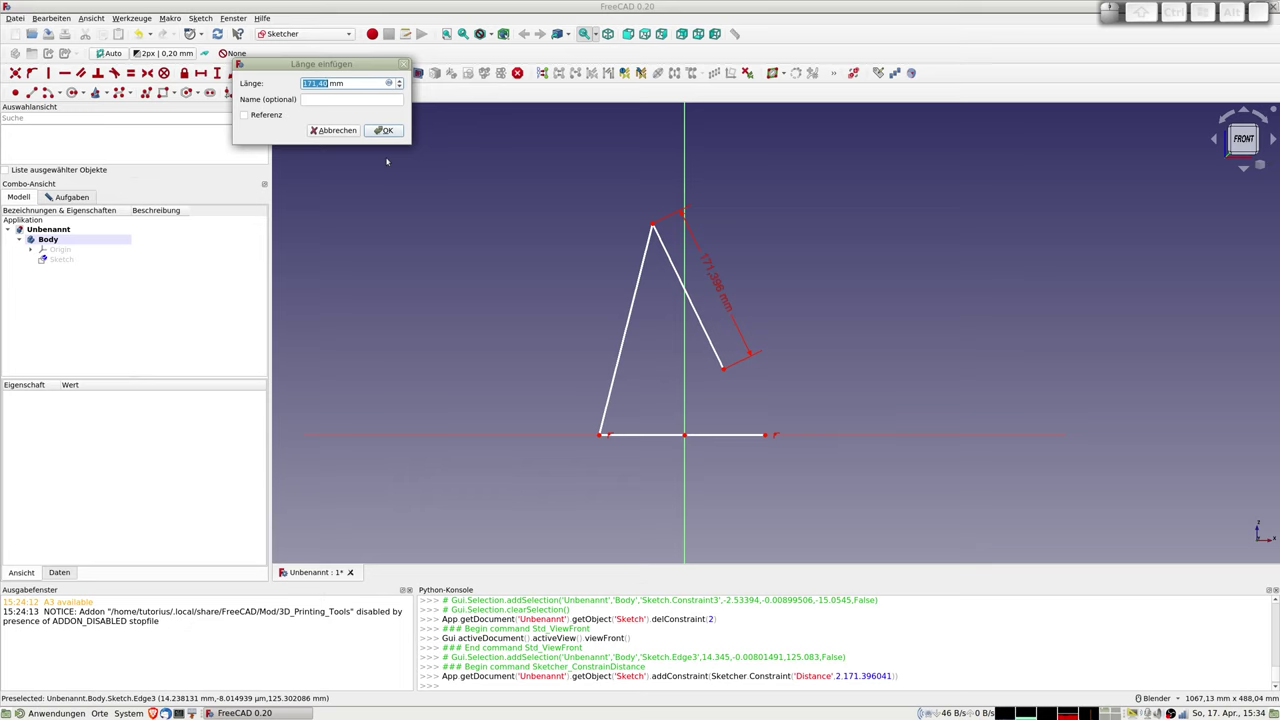
type("150")
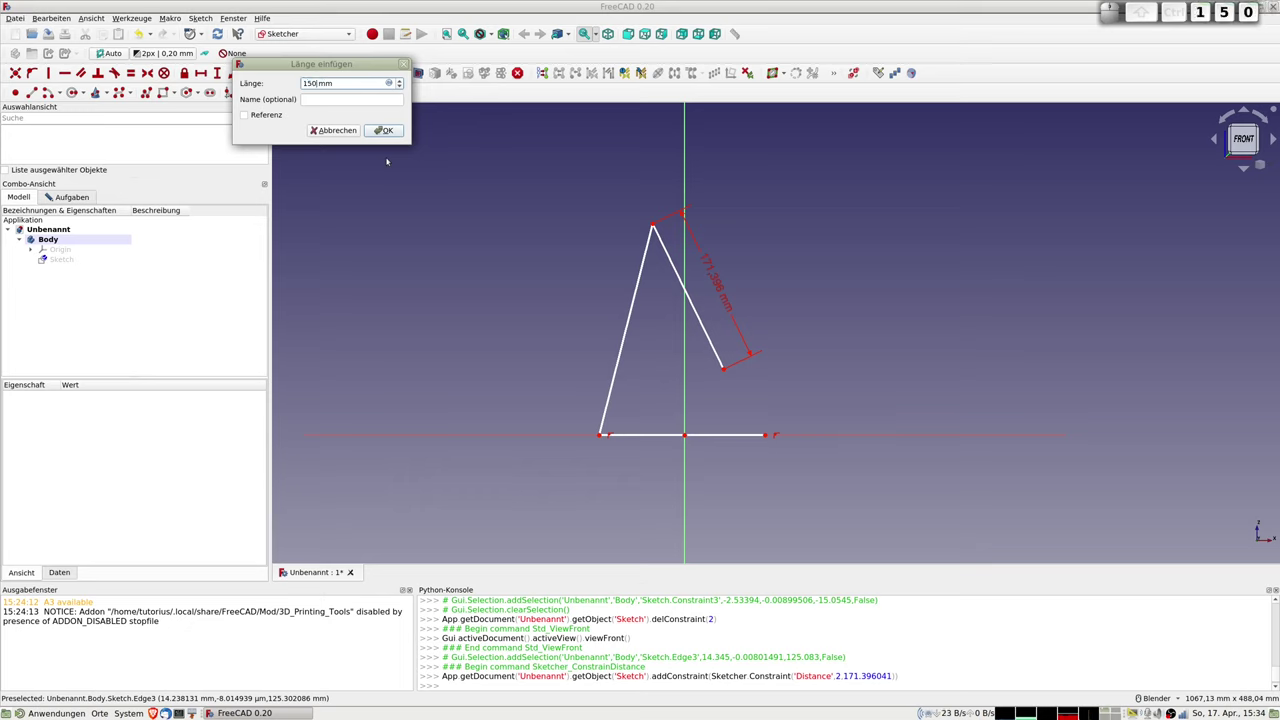
key("Return")
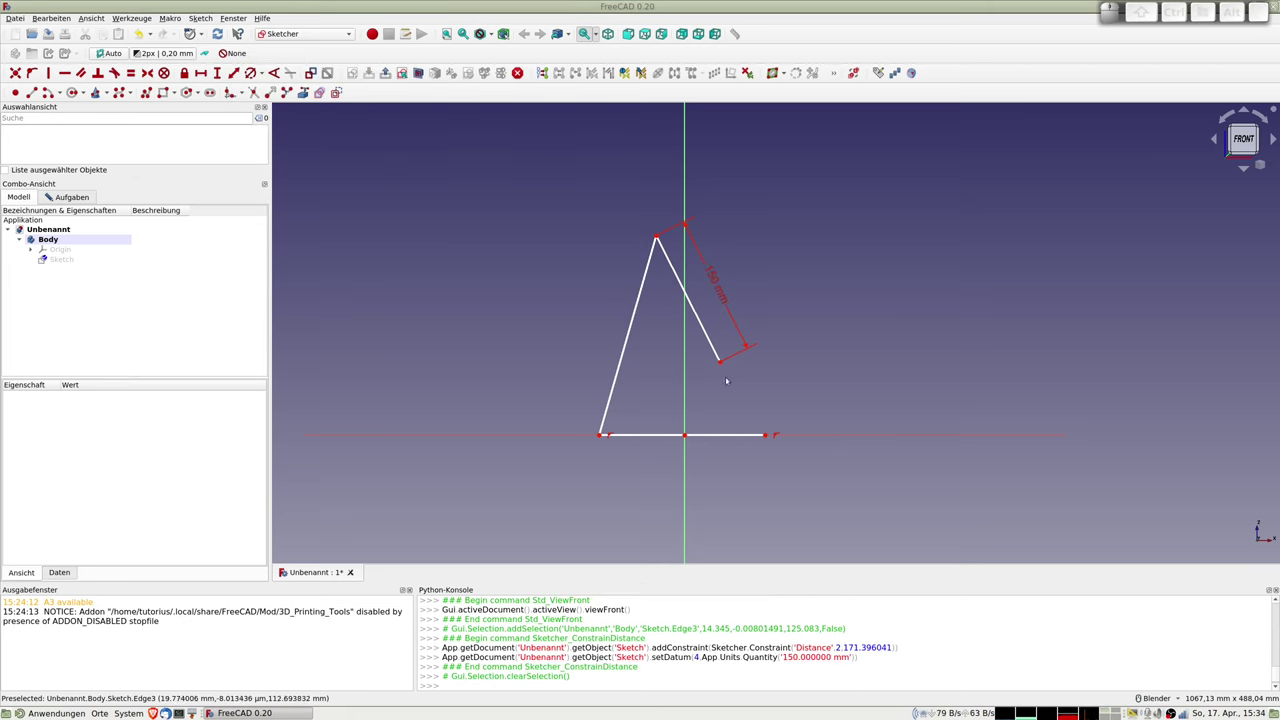
left_click(720, 362)
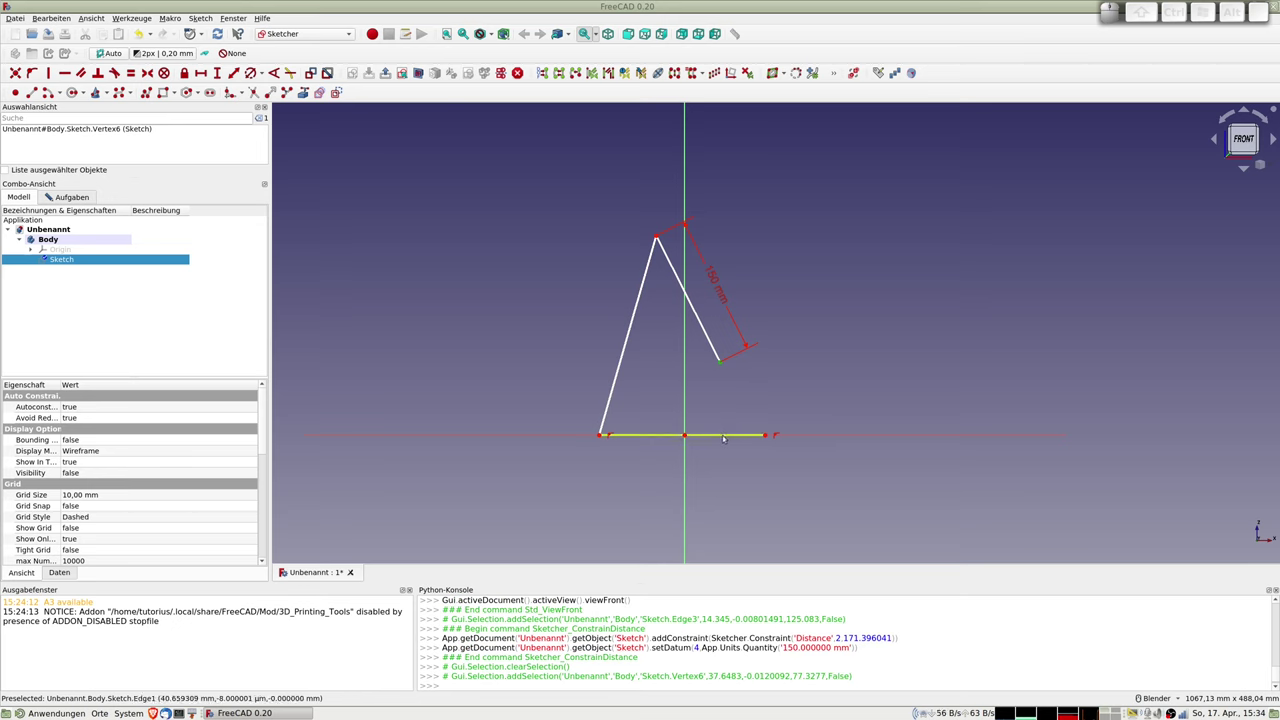
left_click(724, 435)
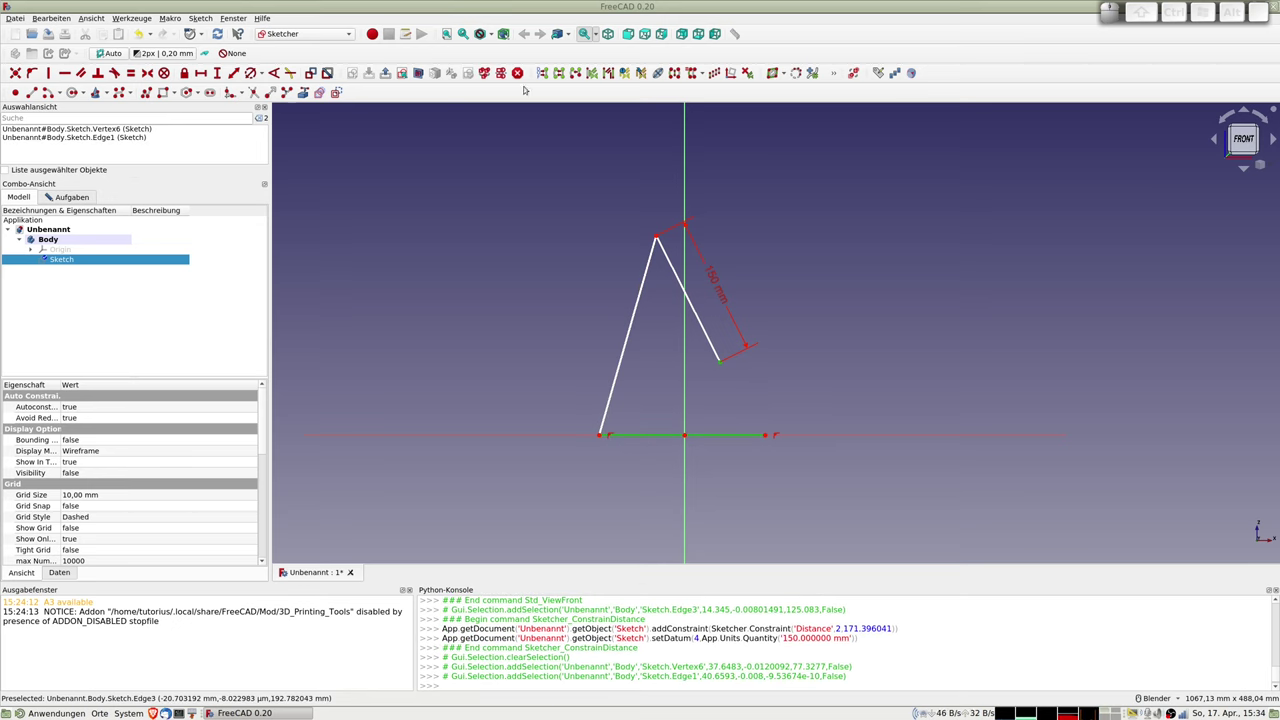
left_click(233, 73)
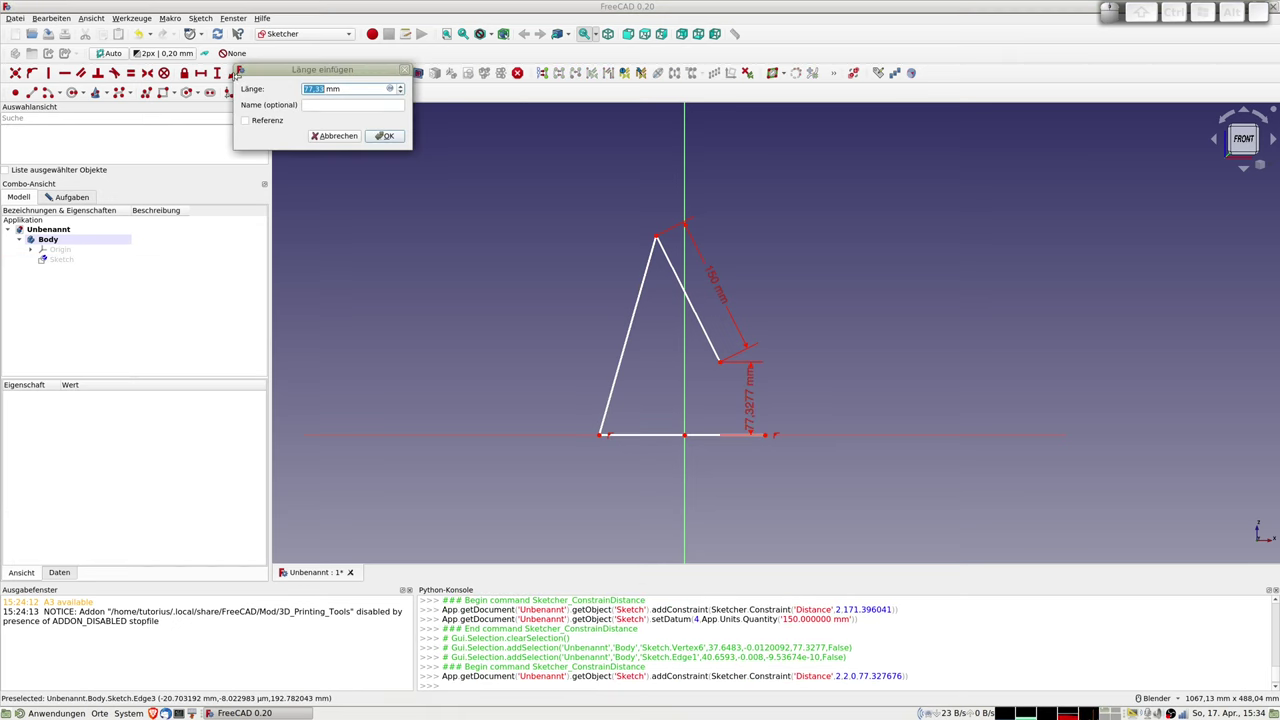
type("30")
key("Return")
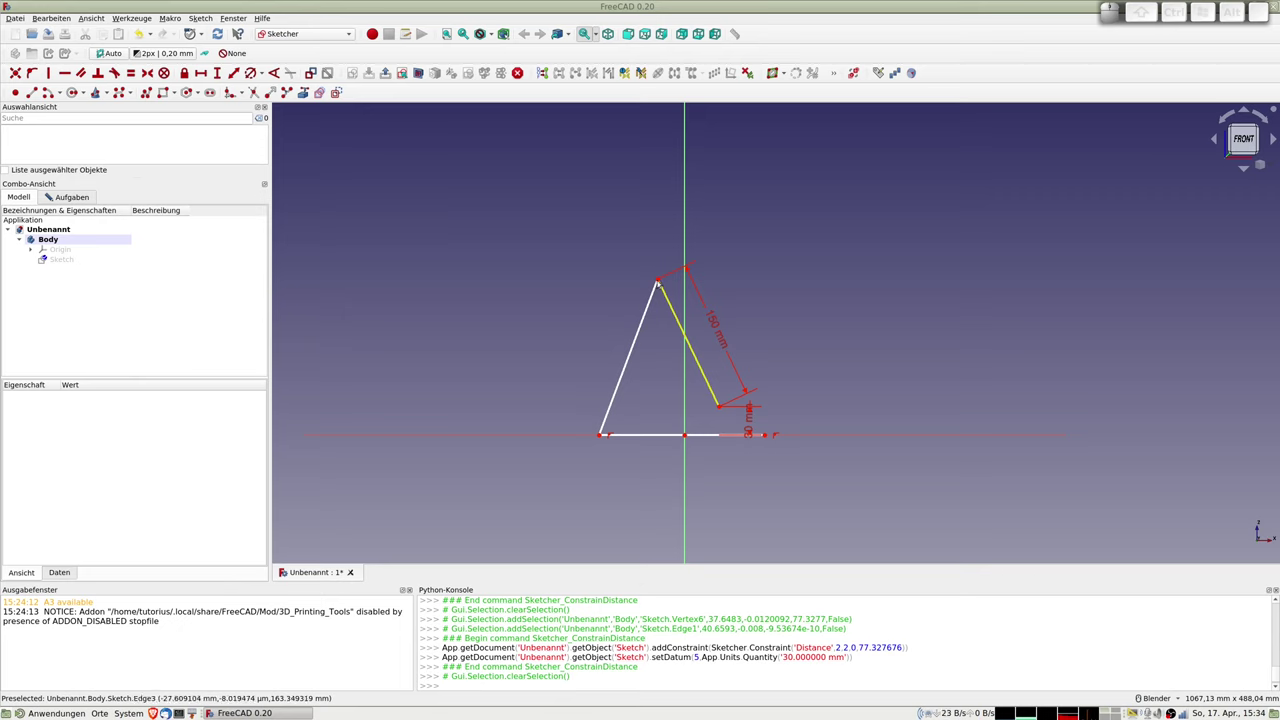
- Drag the apex and base end into place and align the base's right end vertically under the slanted edge's foot
left_click_drag(656, 285, 650, 281)
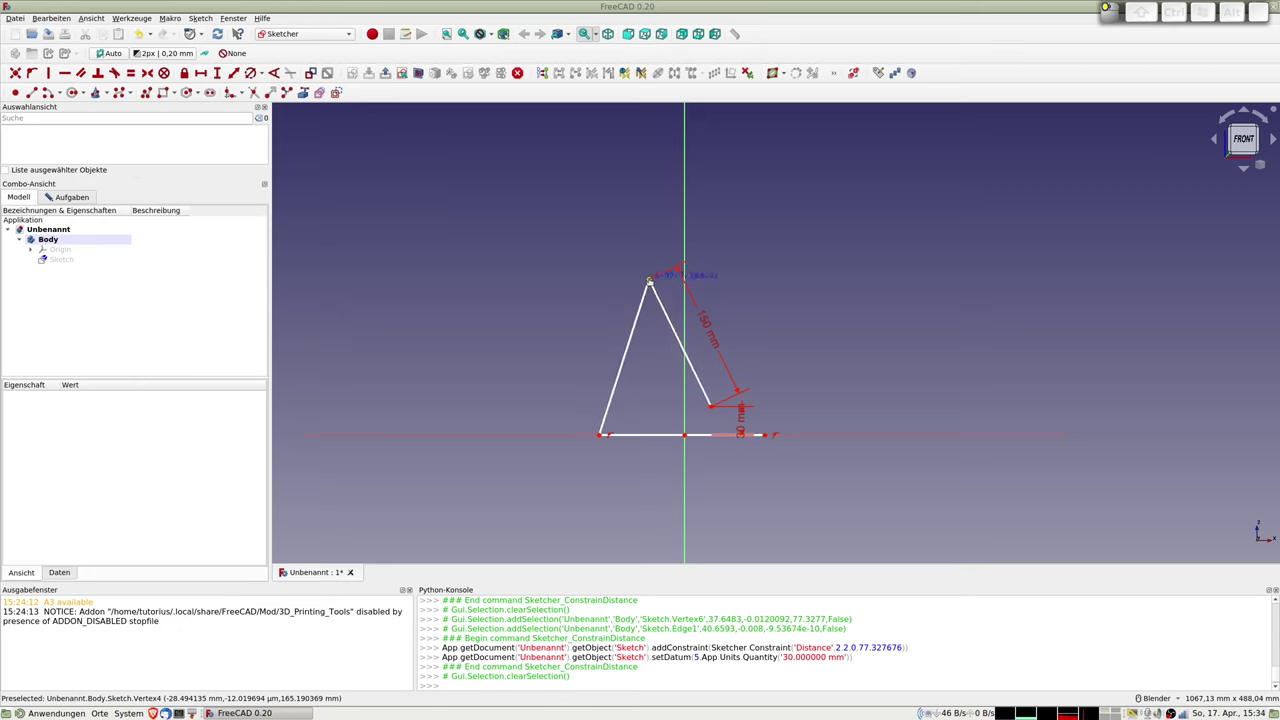
left_click_drag(650, 281, 650, 281)
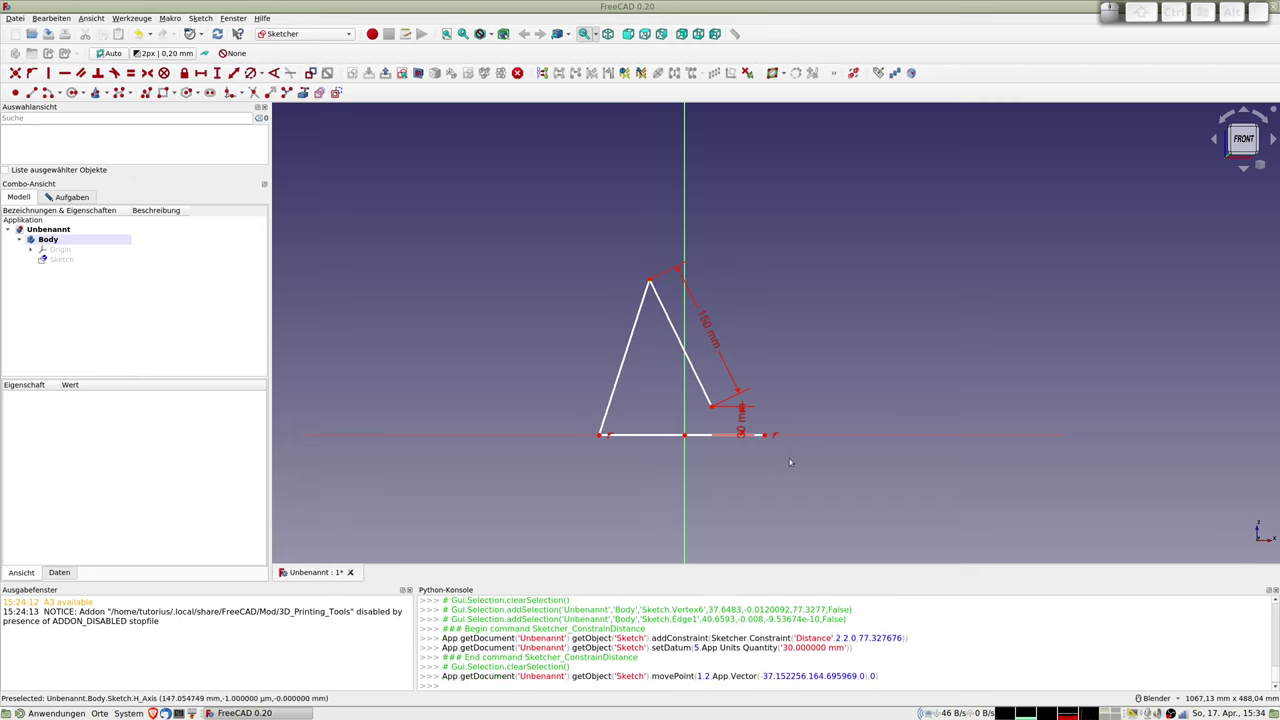
left_click_drag(767, 436, 716, 437)
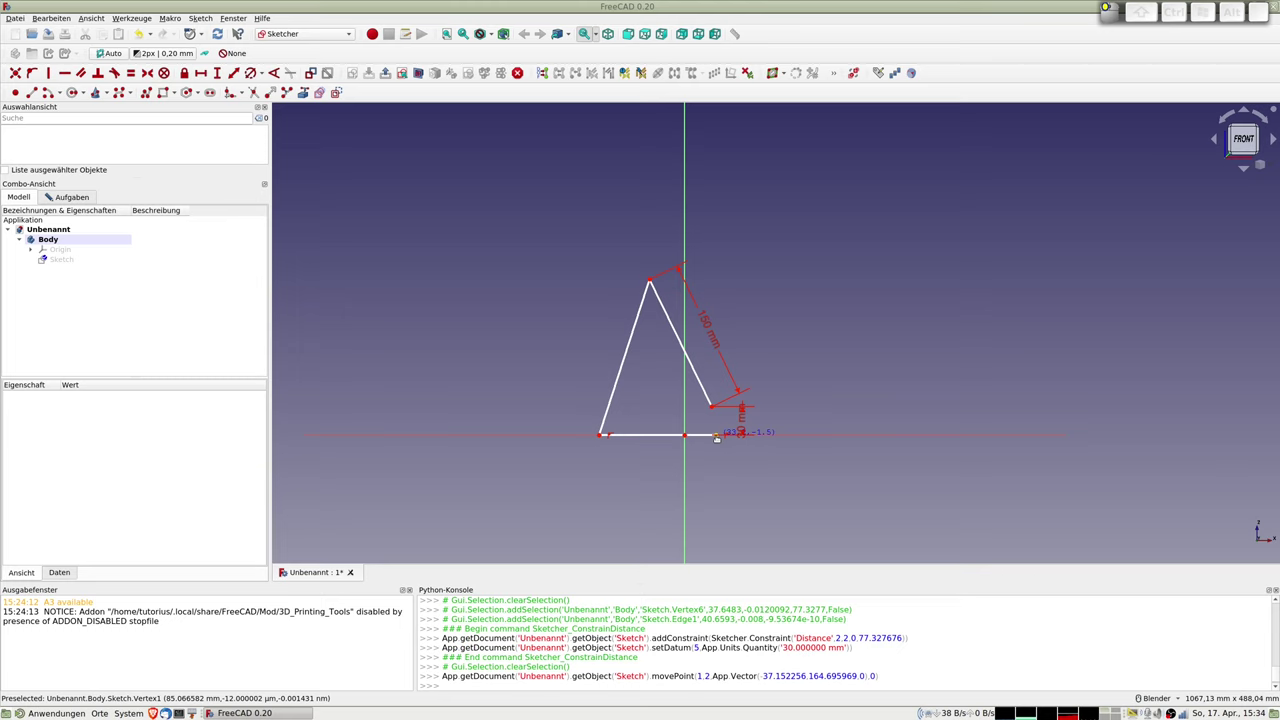
left_click_drag(716, 437, 716, 437)
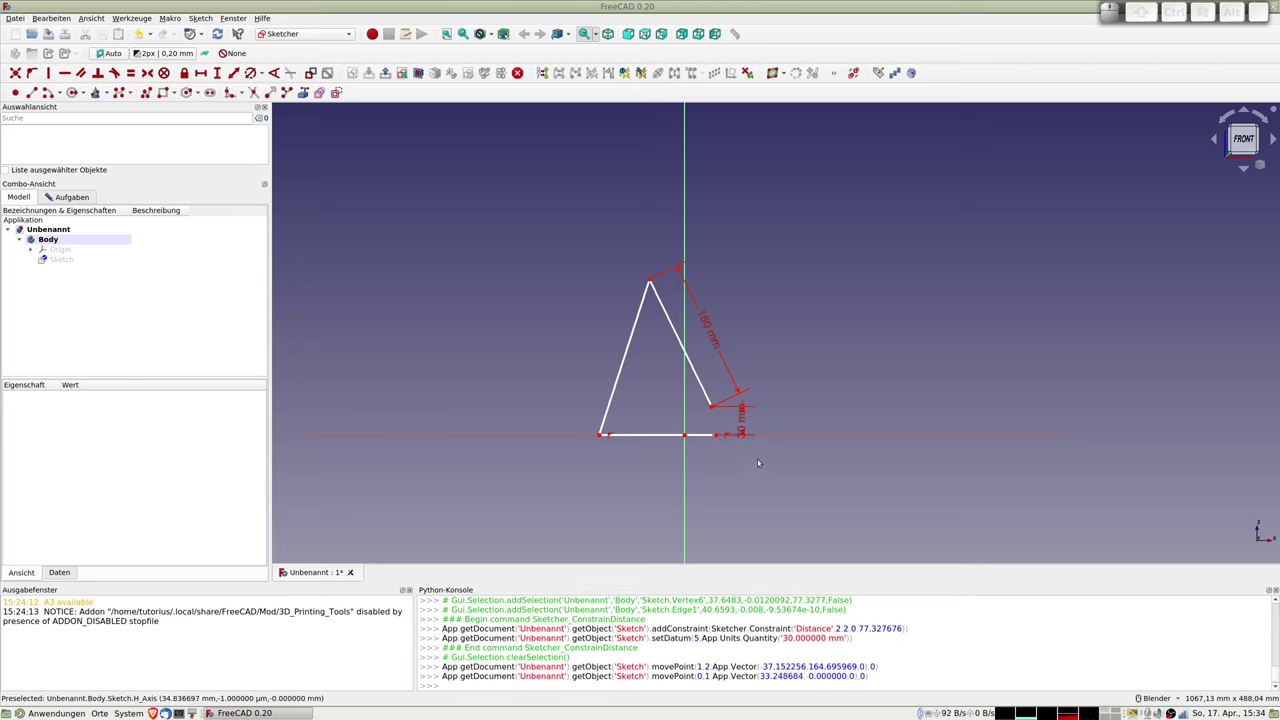
scroll(756, 462, "up", 2)
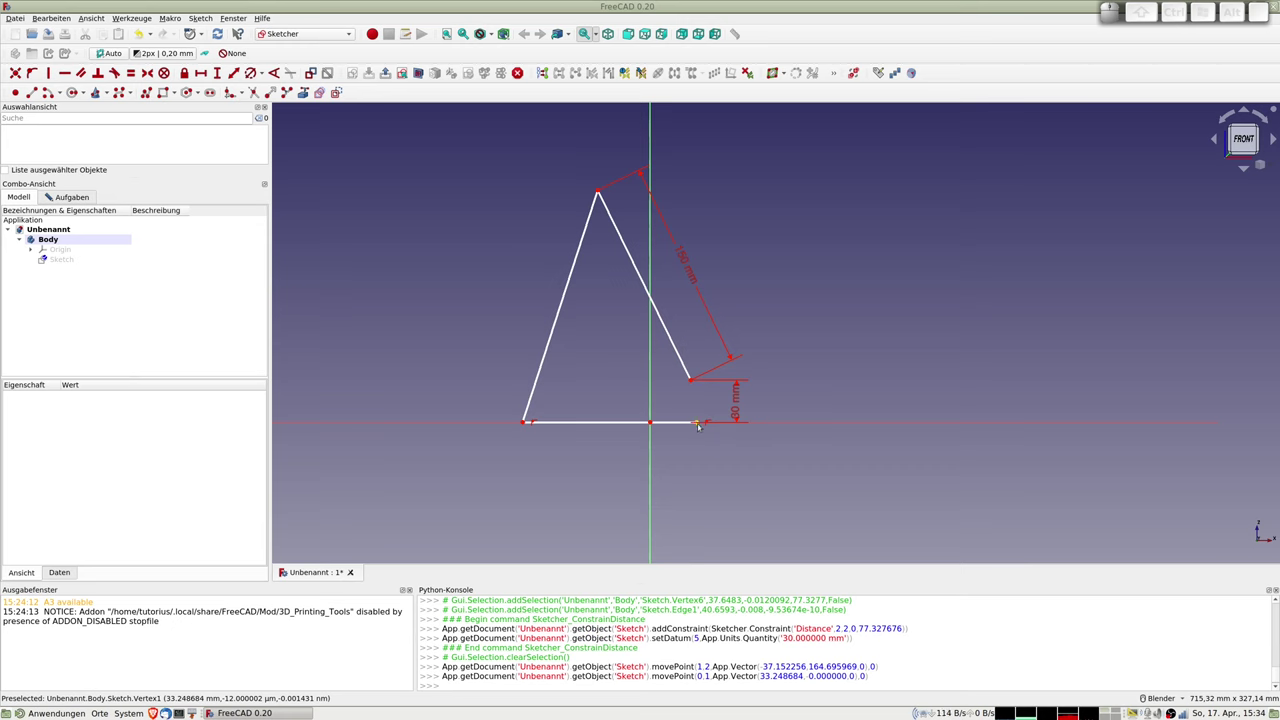
left_click(698, 424)
left_click(690, 379)
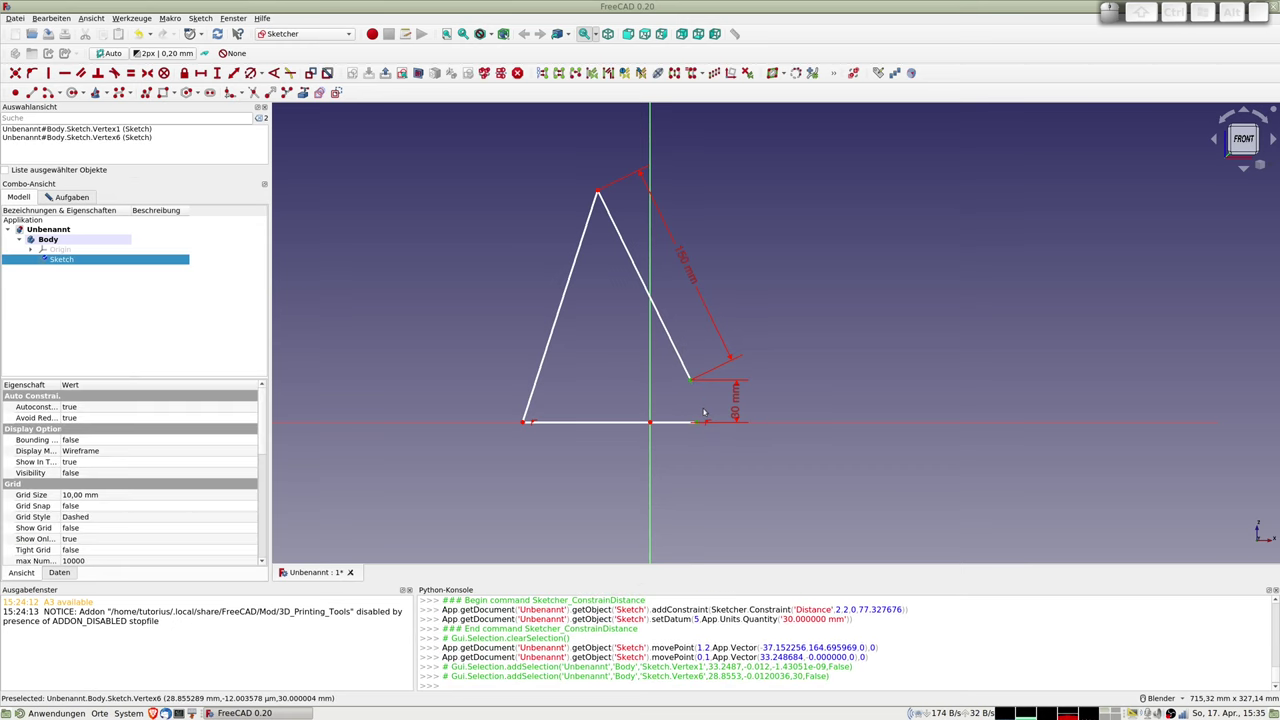
key("v")
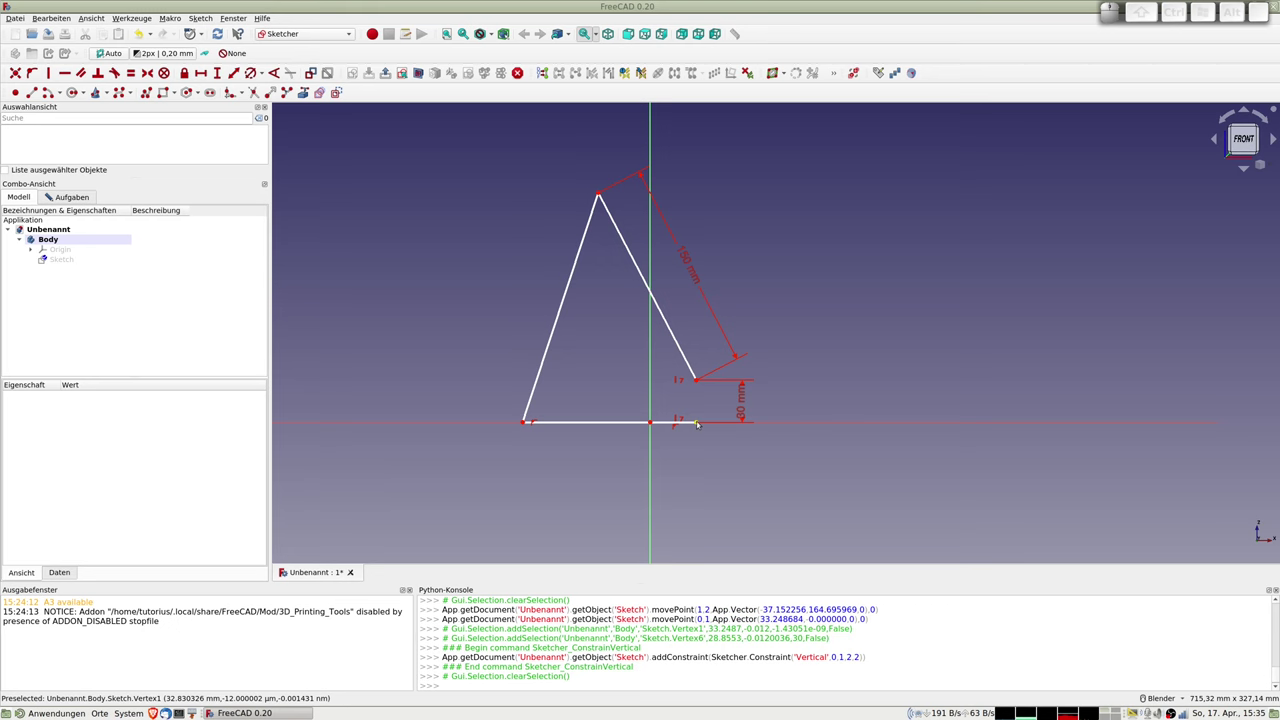
- Make the base line's right end coincident with the sketch origin
left_click(697, 424)
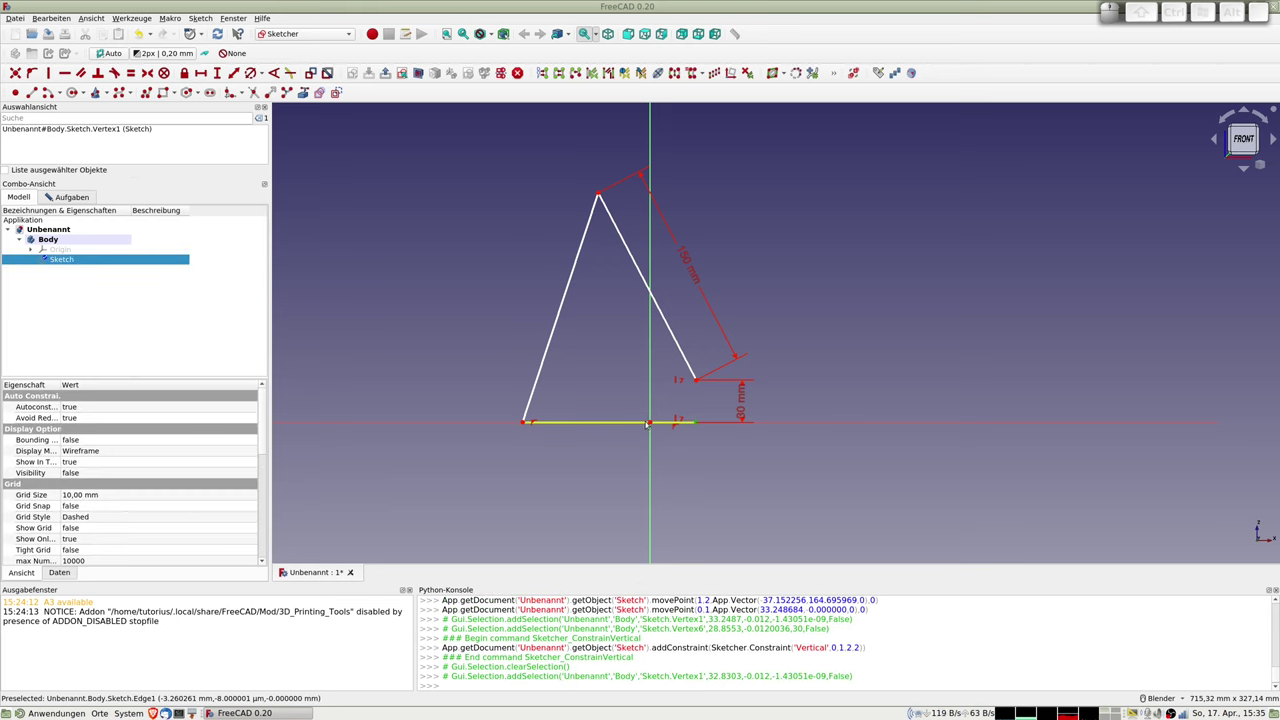
left_click(650, 423)
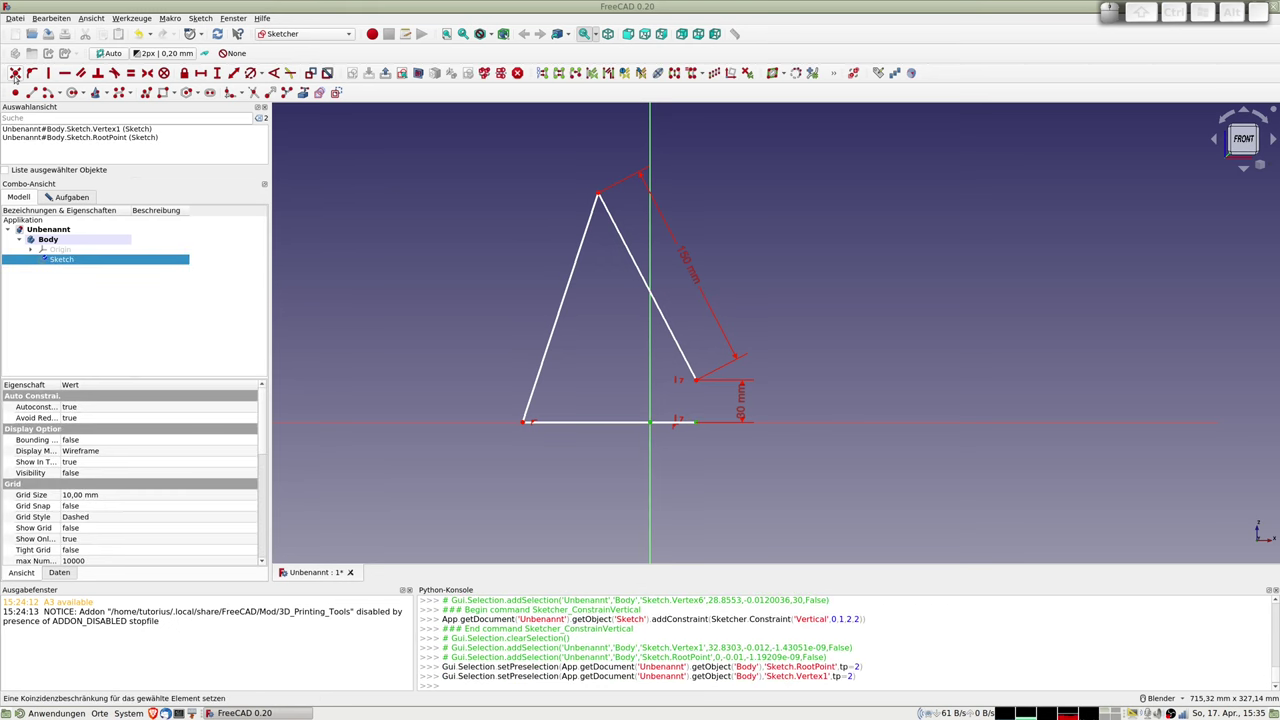
left_click(15, 72)
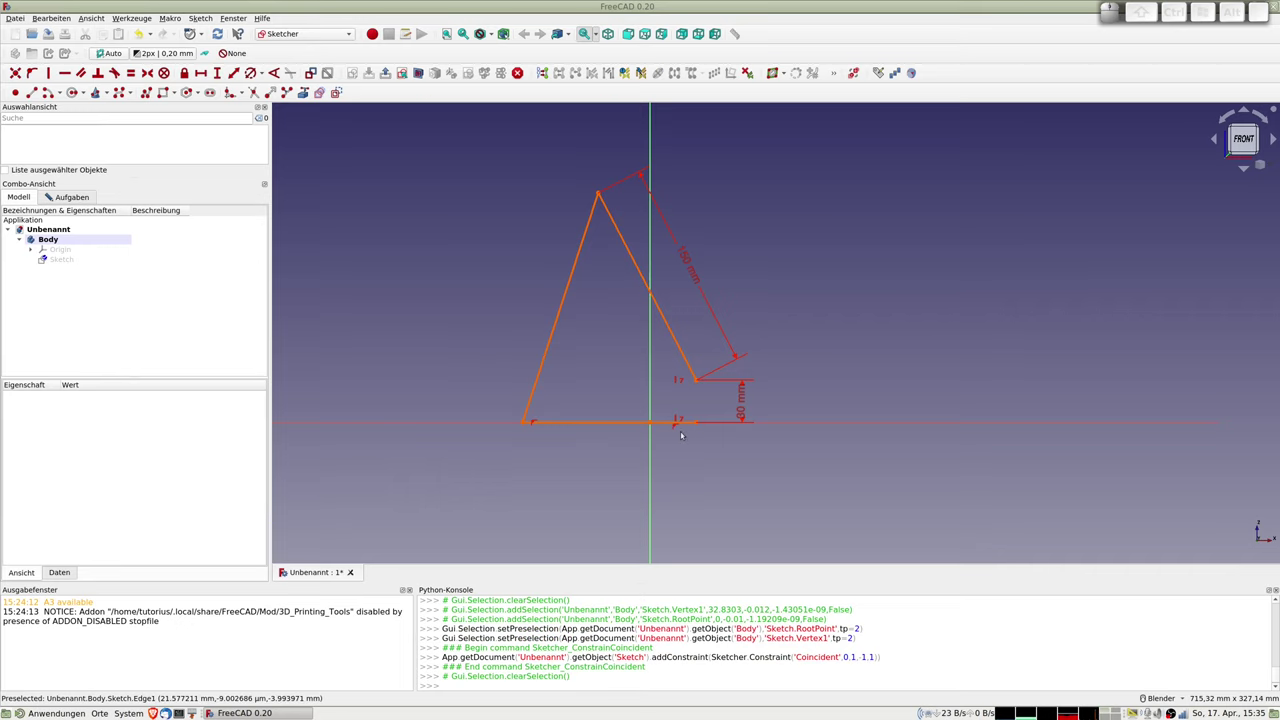
scroll(675, 428, "up", 5)
scroll(522, 343, "down", 3)
scroll(522, 343, "down", 3)
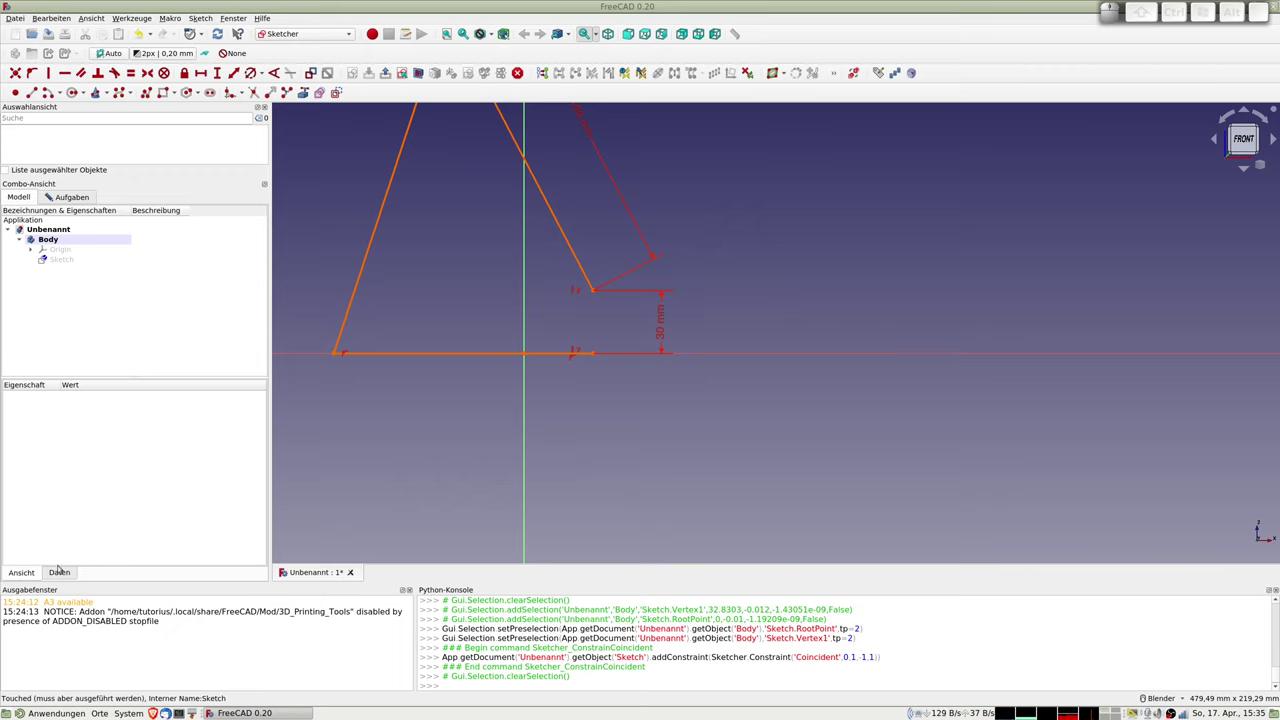
- Delete the redundant Constraint1 from the sketch's constraint list
left_click(66, 198)
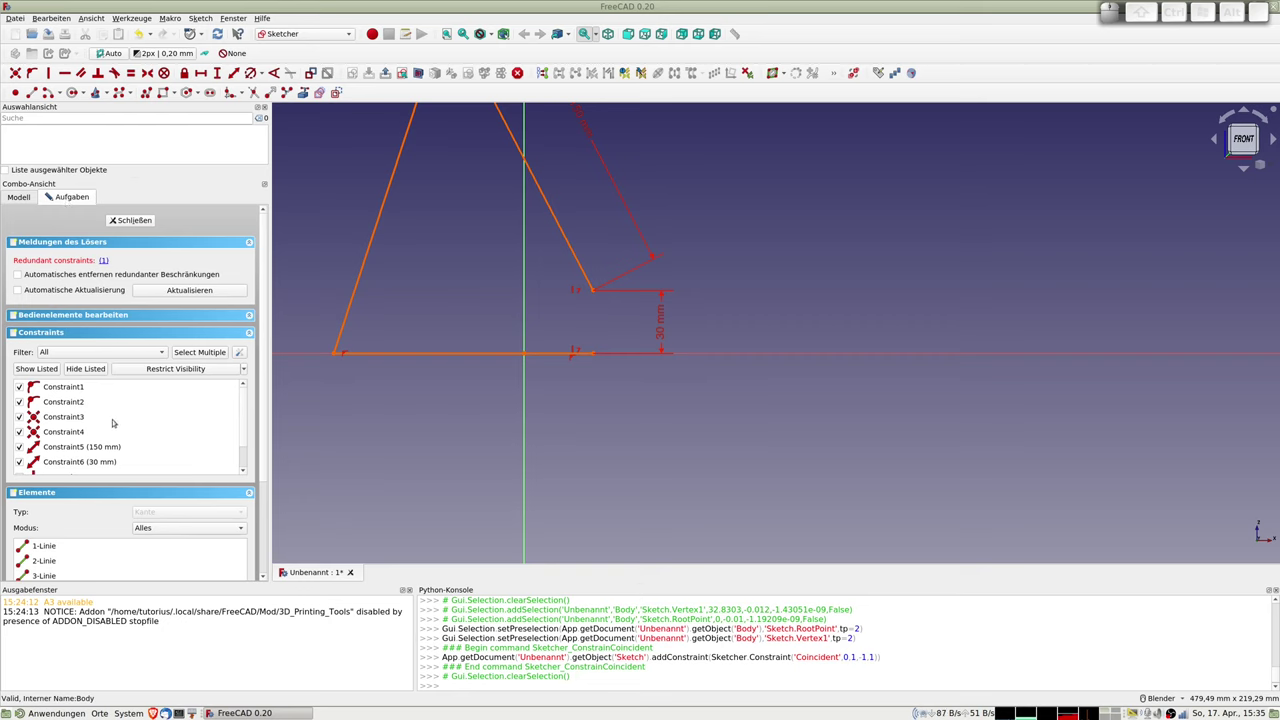
left_click(68, 392)
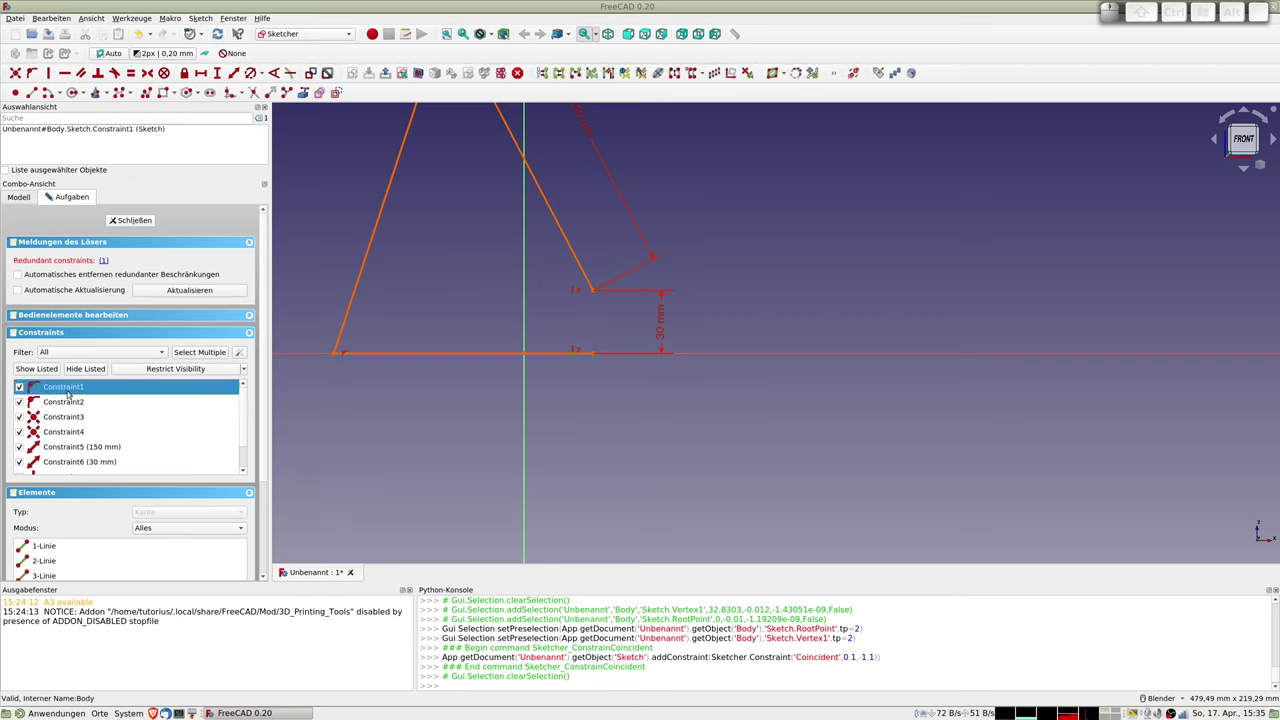
key("Delete")
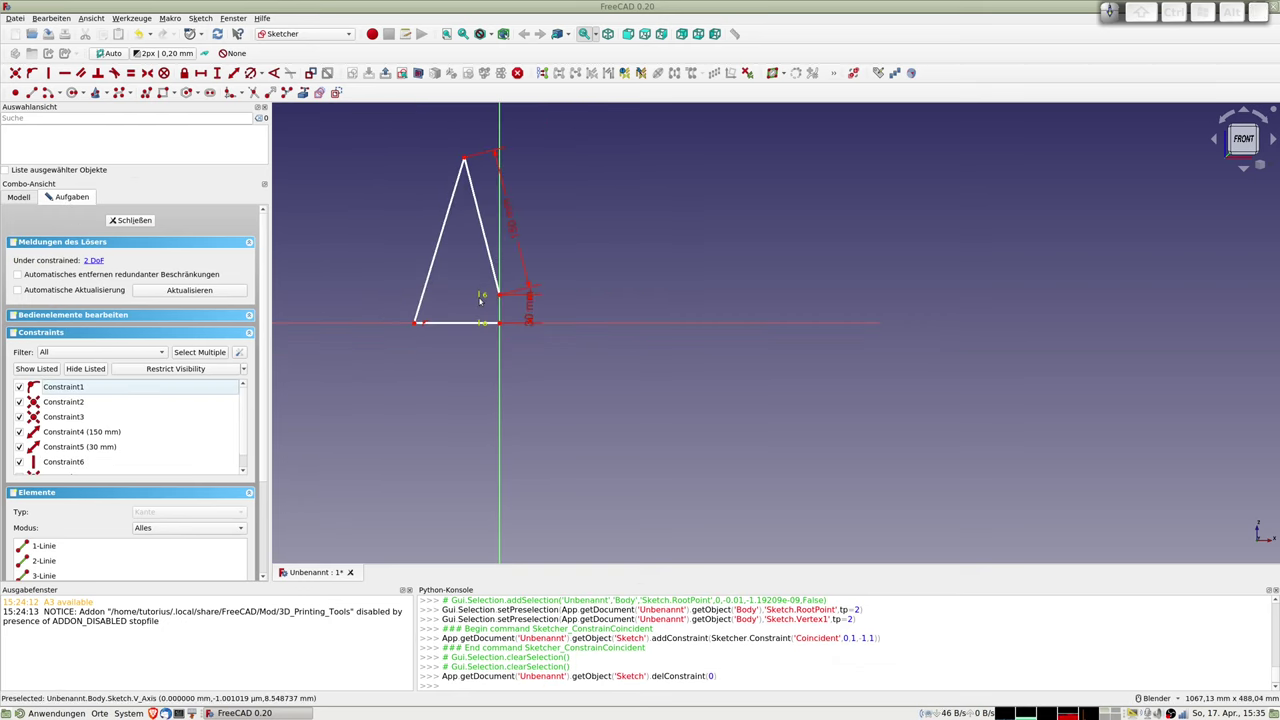
- Widen the triangle by dragging the apex and bottom-left corner leftward
middle_click_drag(474, 293, 714, 317, "shift")
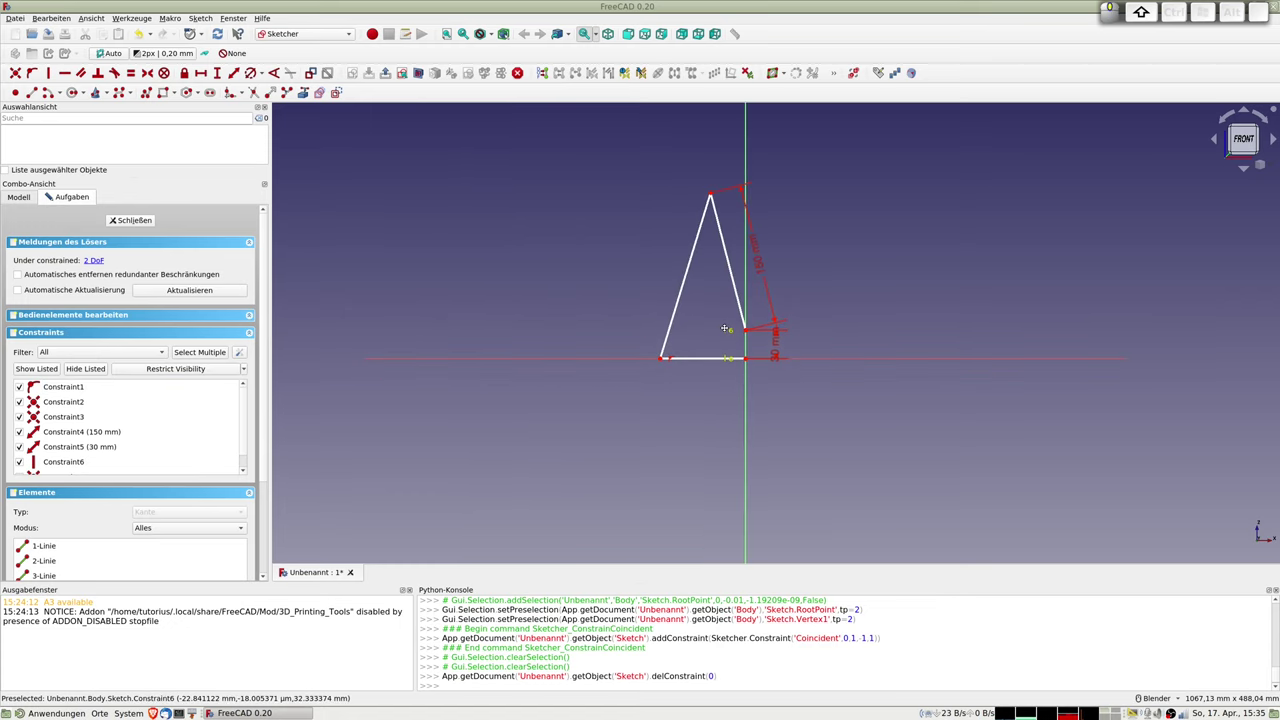
scroll(714, 317, "up", 3)
scroll(723, 320, "down", 1)
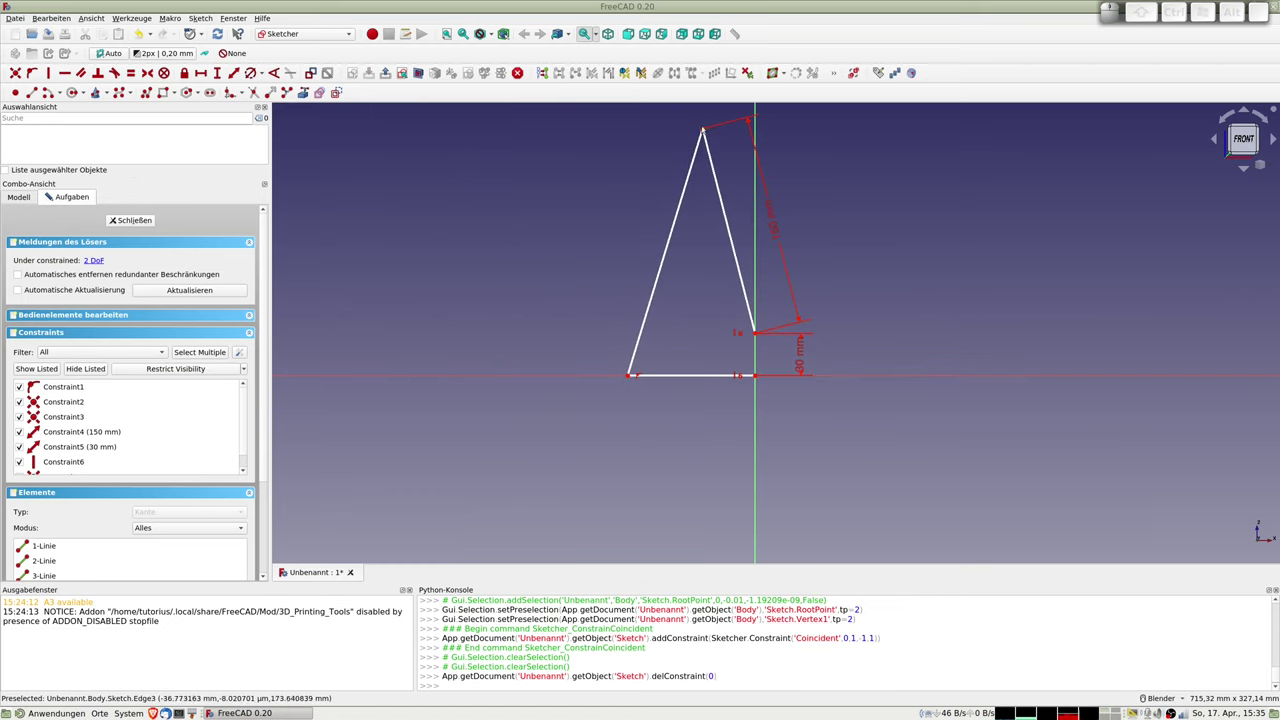
mouse_move(703, 130)
left_mouse_down()
mouse_move(689, 133)
mouse_move(697, 160)
left_mouse_up()
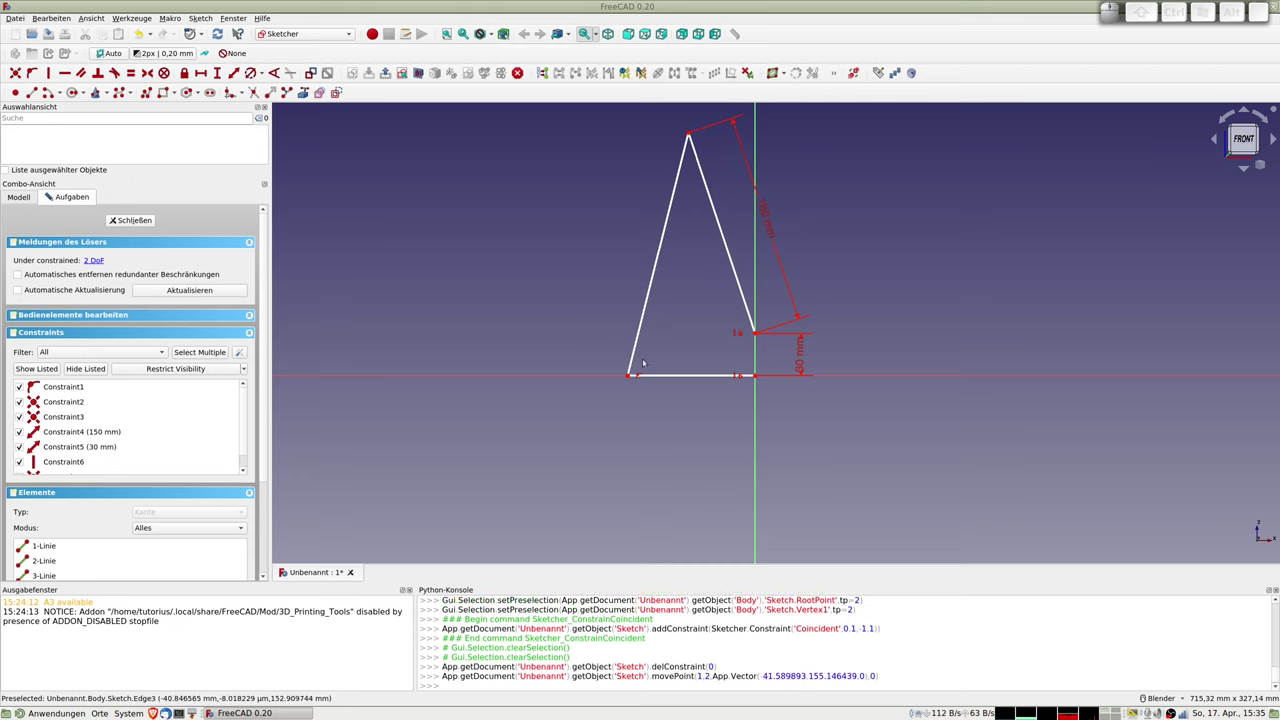
left_click_drag(628, 377, 611, 377)
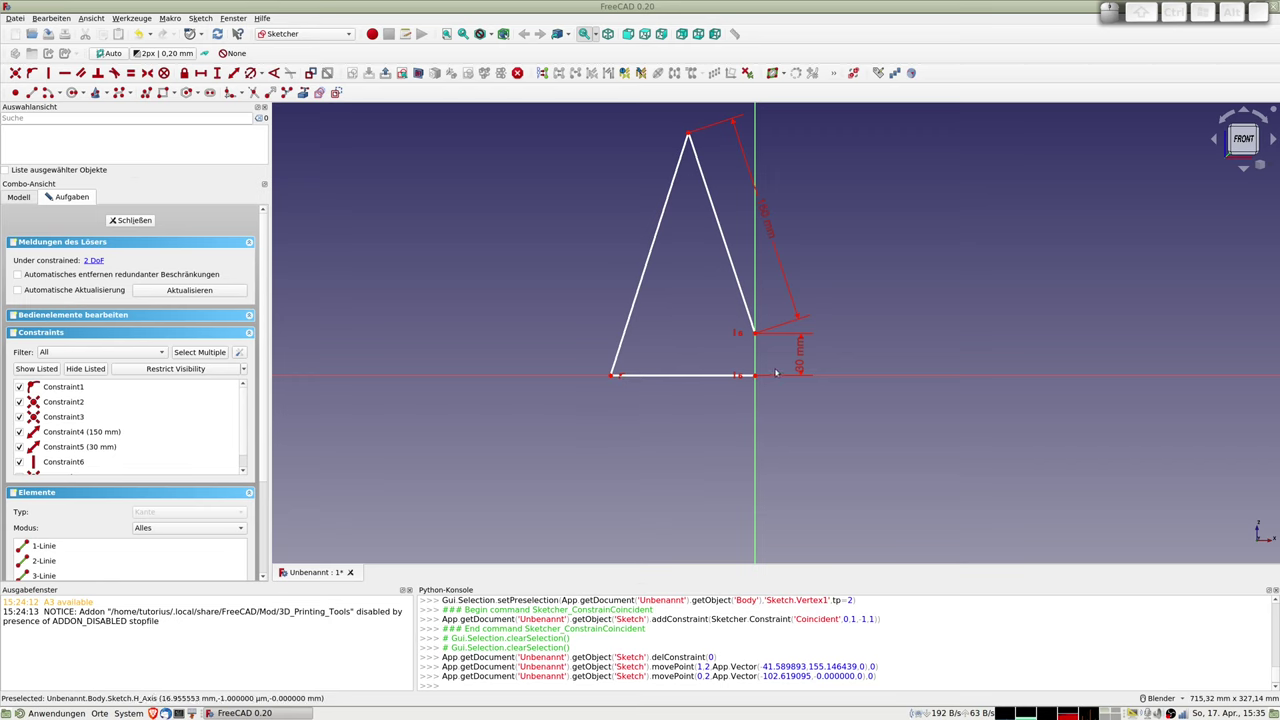
- Change the vertical offset dimension on the triangle's right side from 30 mm to 35 mm
double_click(804, 364)
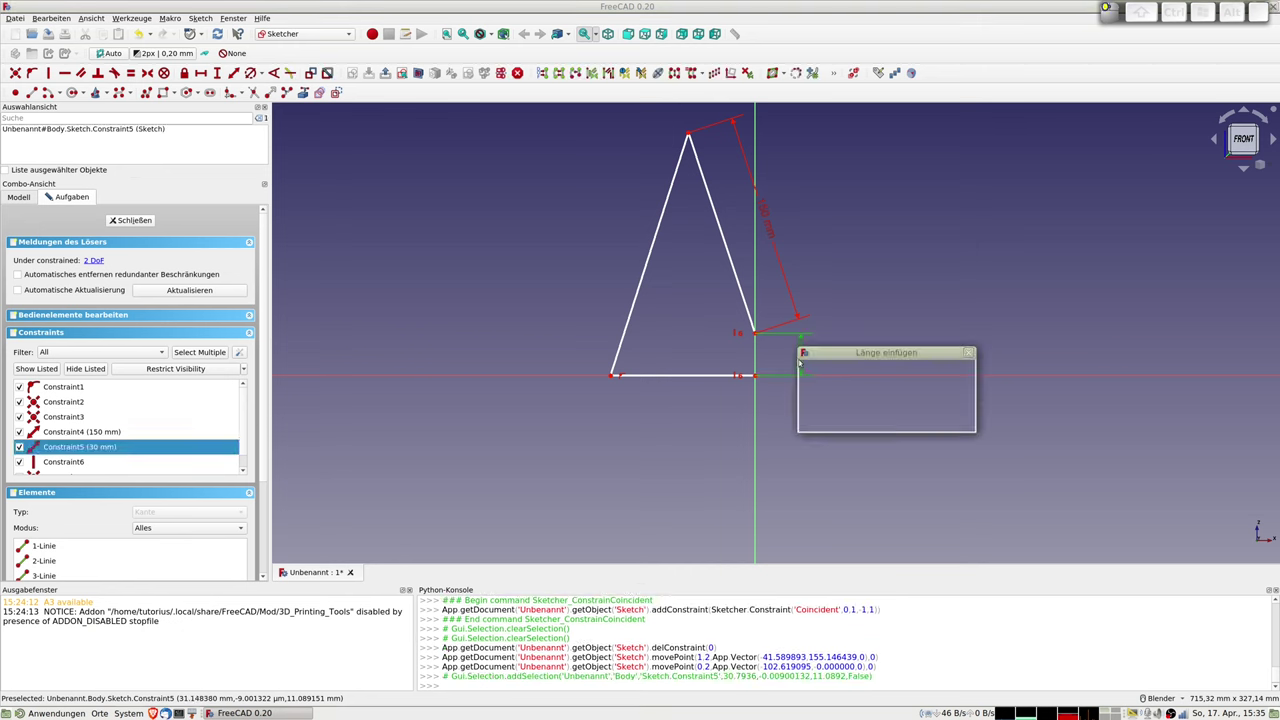
type("35")
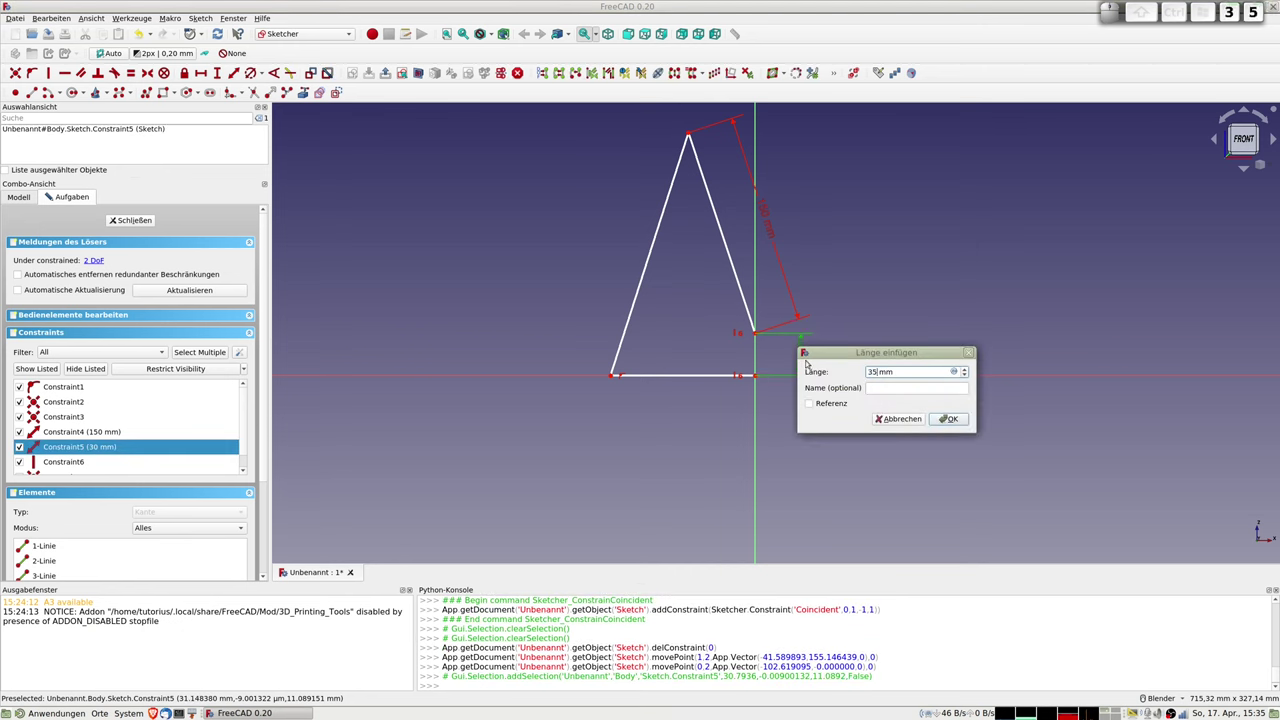
left_click(948, 419)
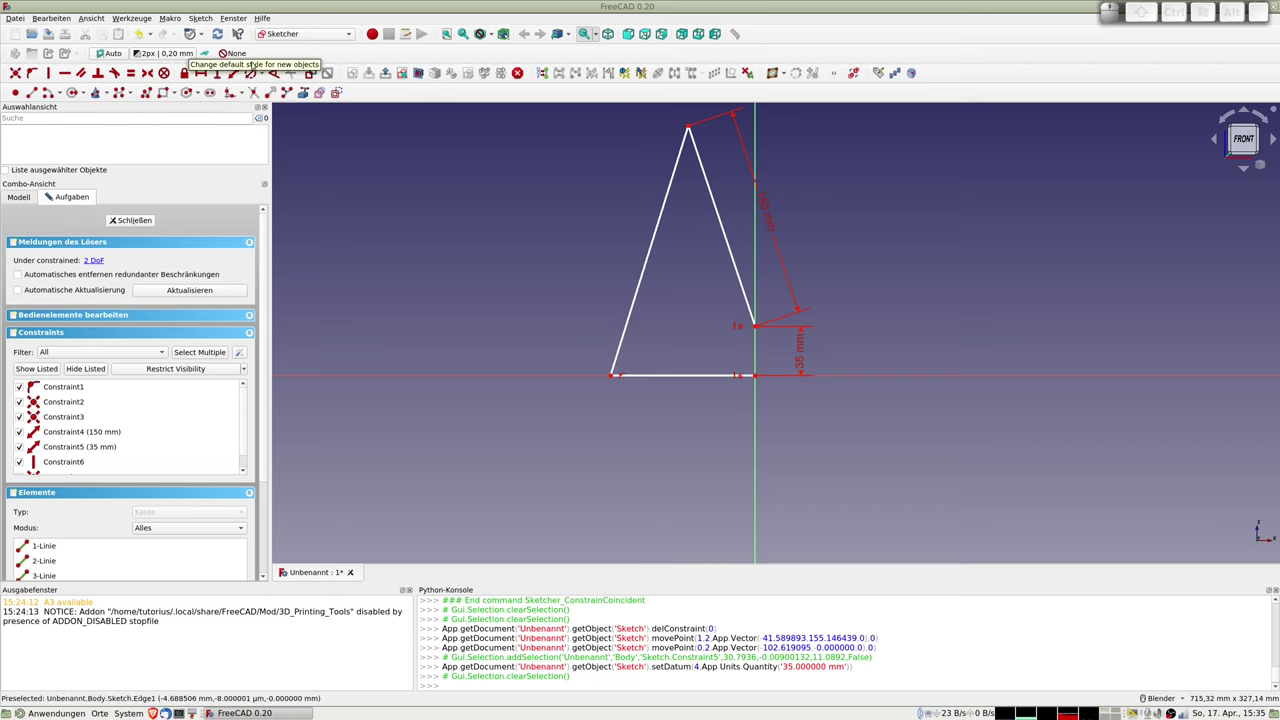
left_click(145, 92)
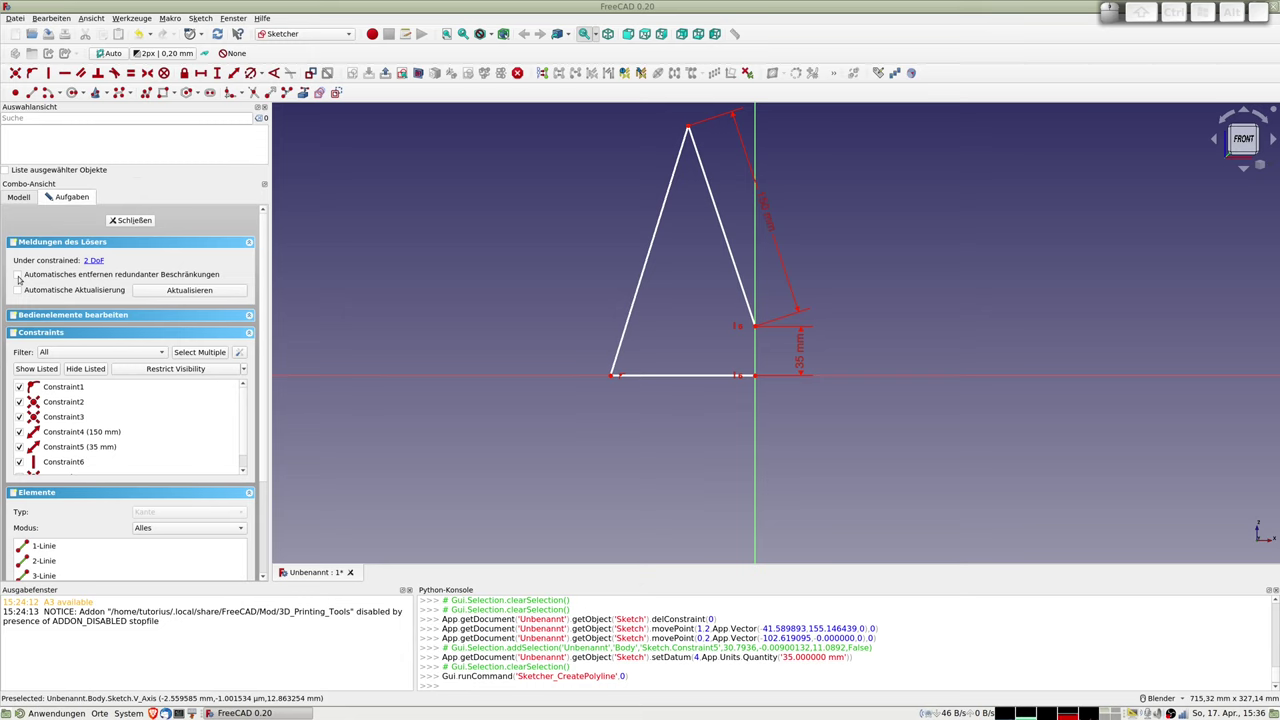
- Enable automatic removal of redundant constraints and start the inner polyline from the origin up to the apex
left_click(18, 276)
left_click(146, 92)
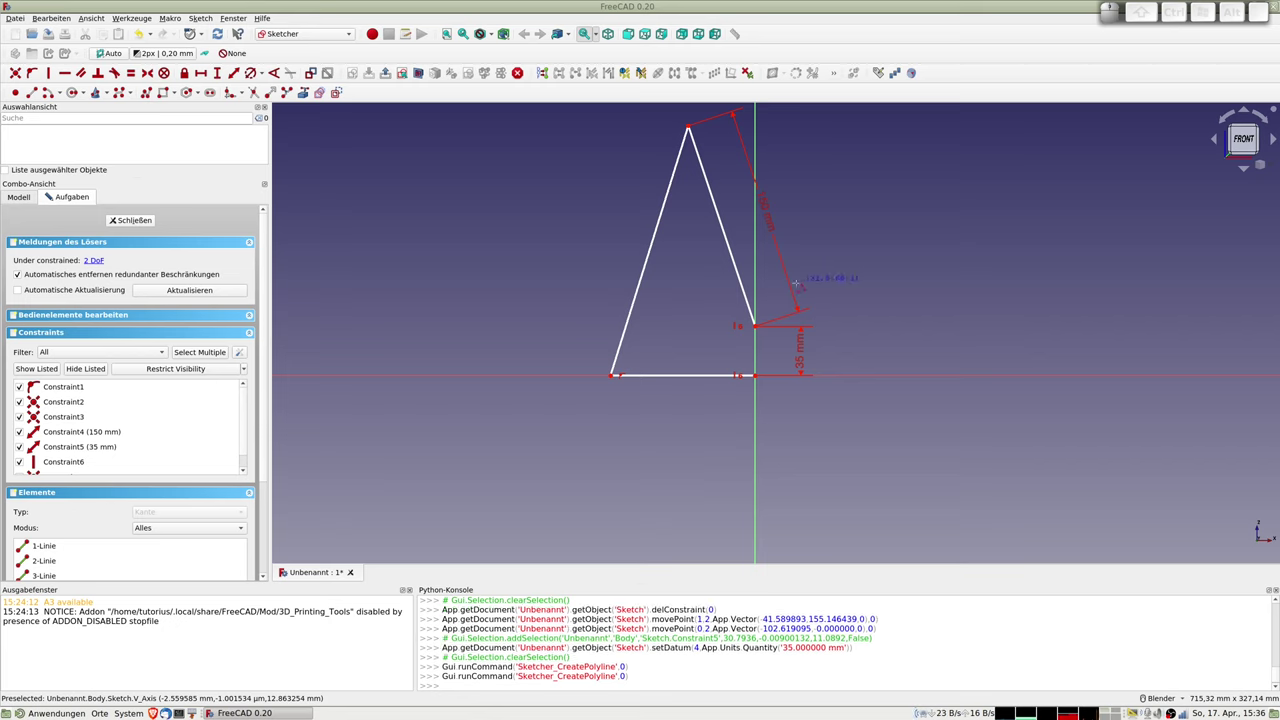
left_click(756, 376)
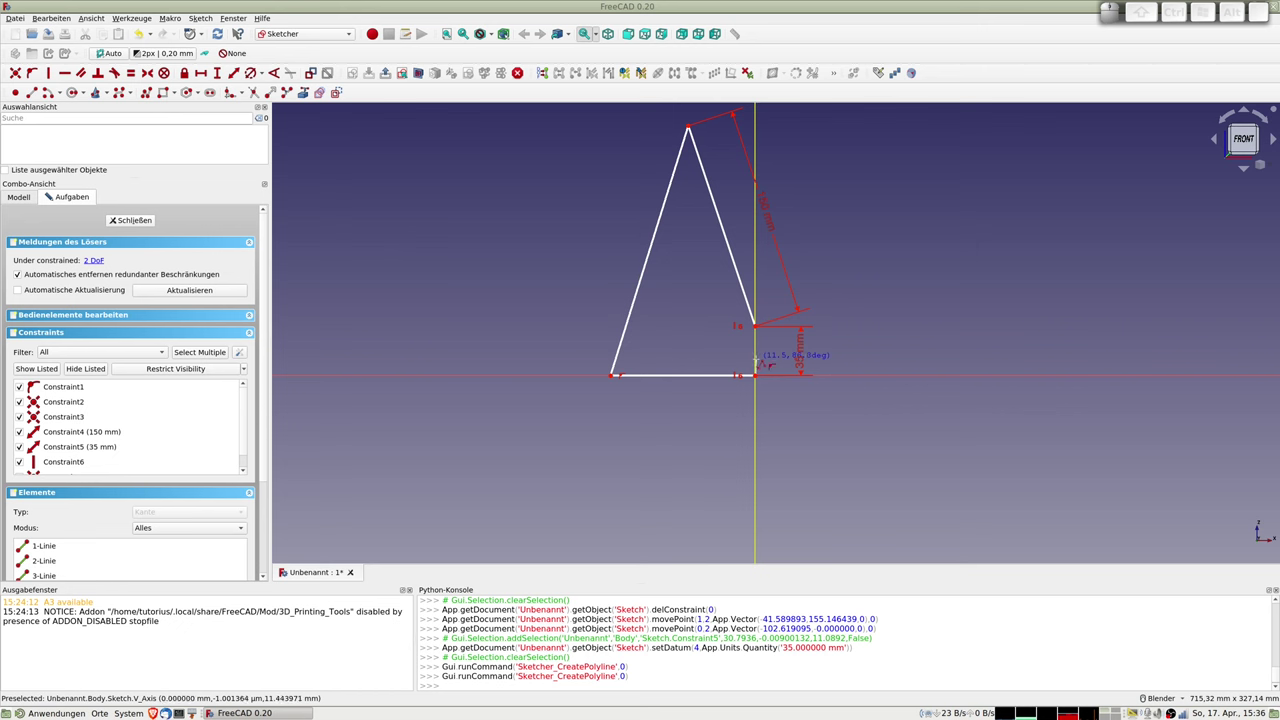
left_click(757, 362)
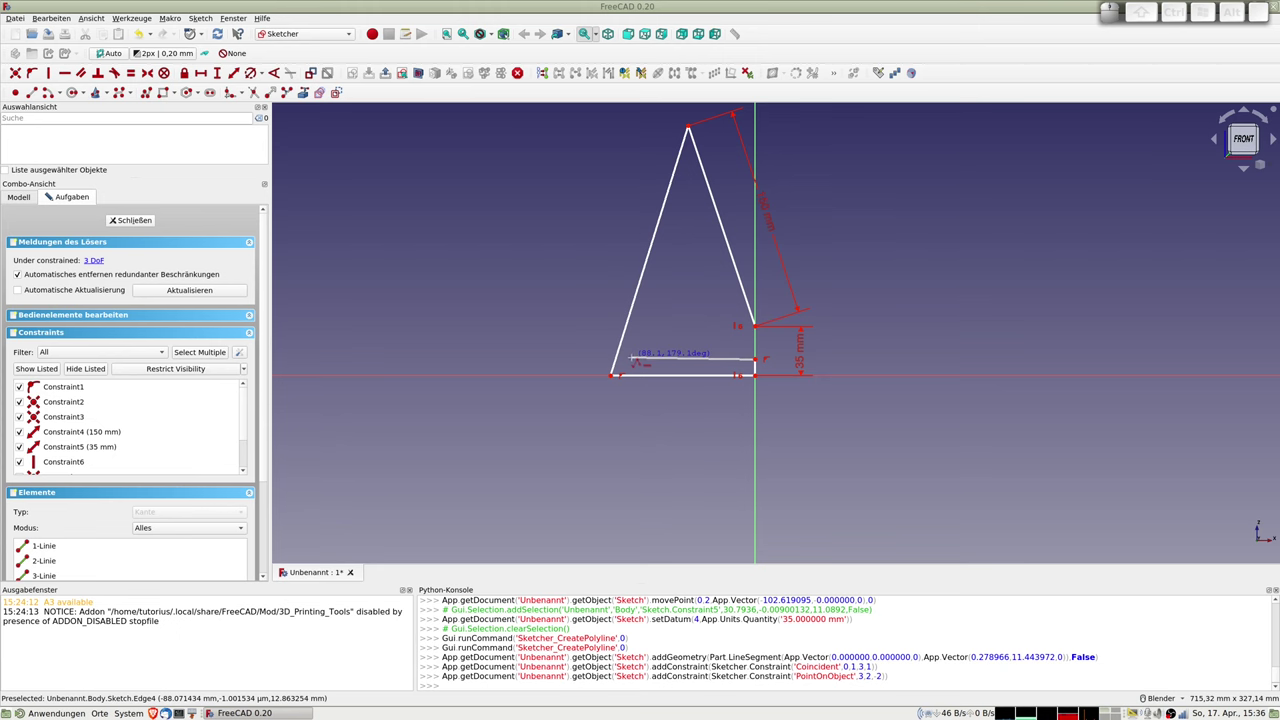
left_click(631, 359)
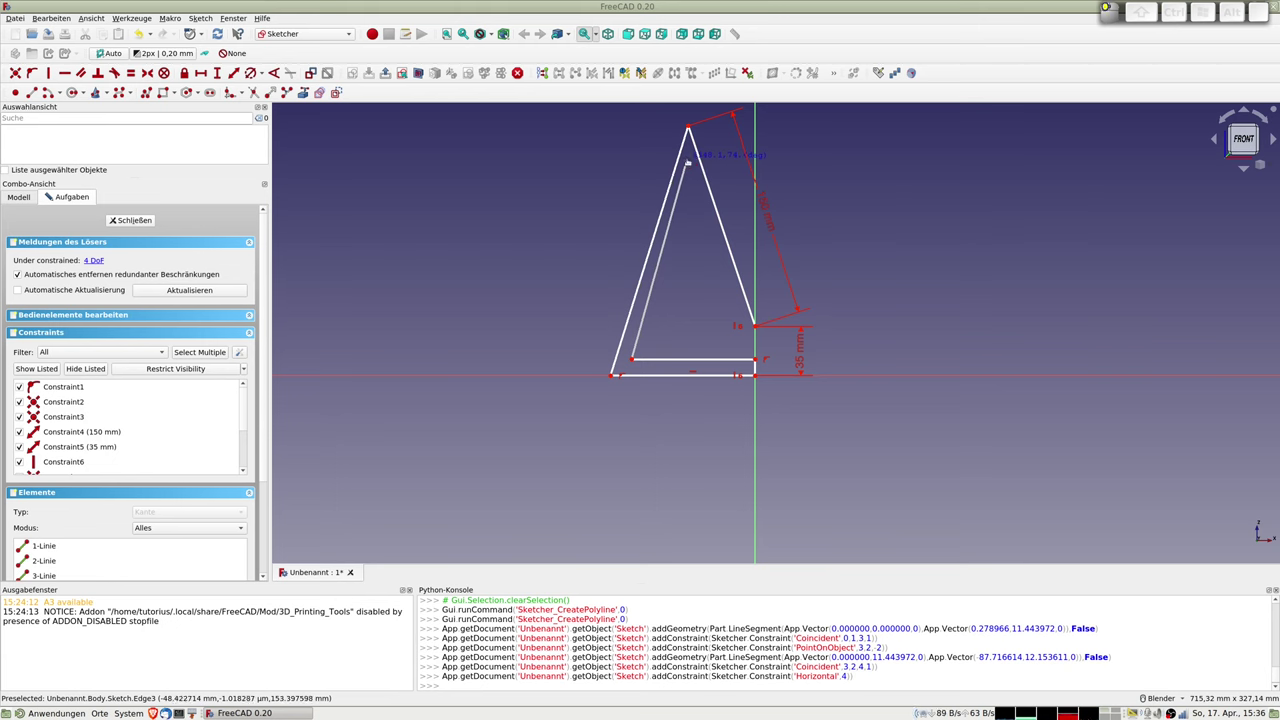
left_click(687, 159)
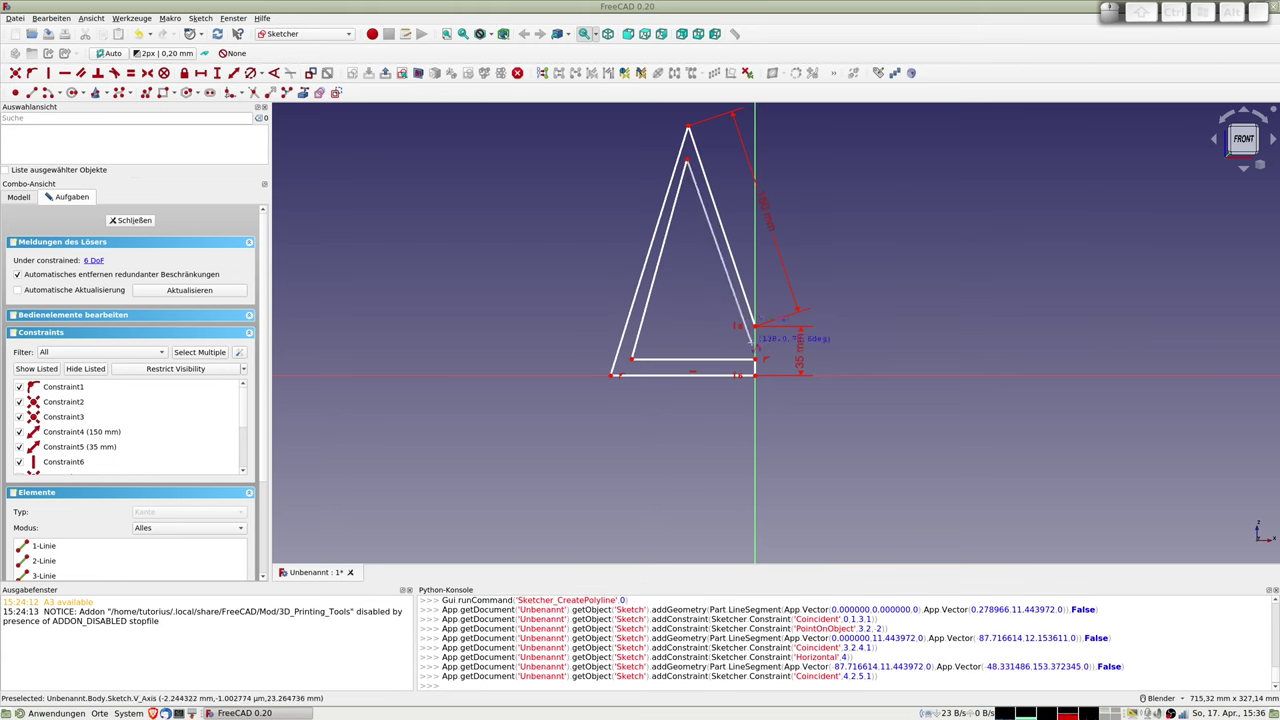
- Bring the inner right side down, add the small tab and finish the outline
left_click(753, 344)
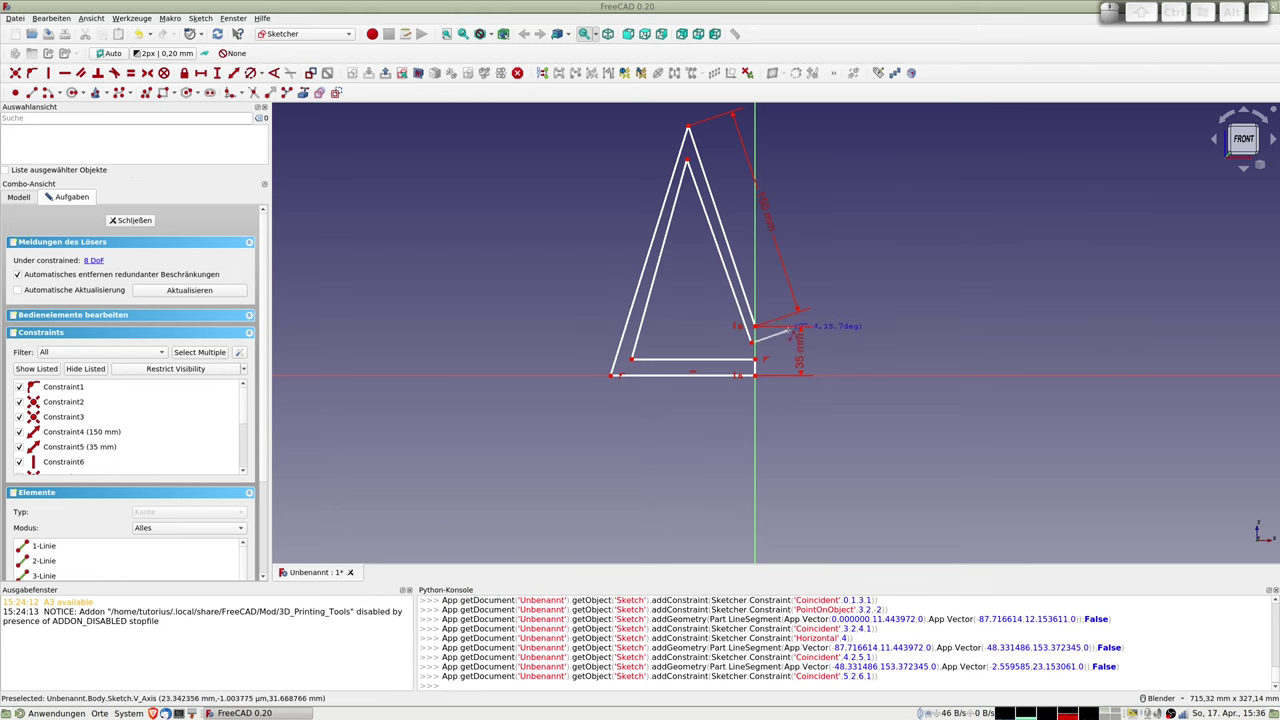
left_click(791, 331)
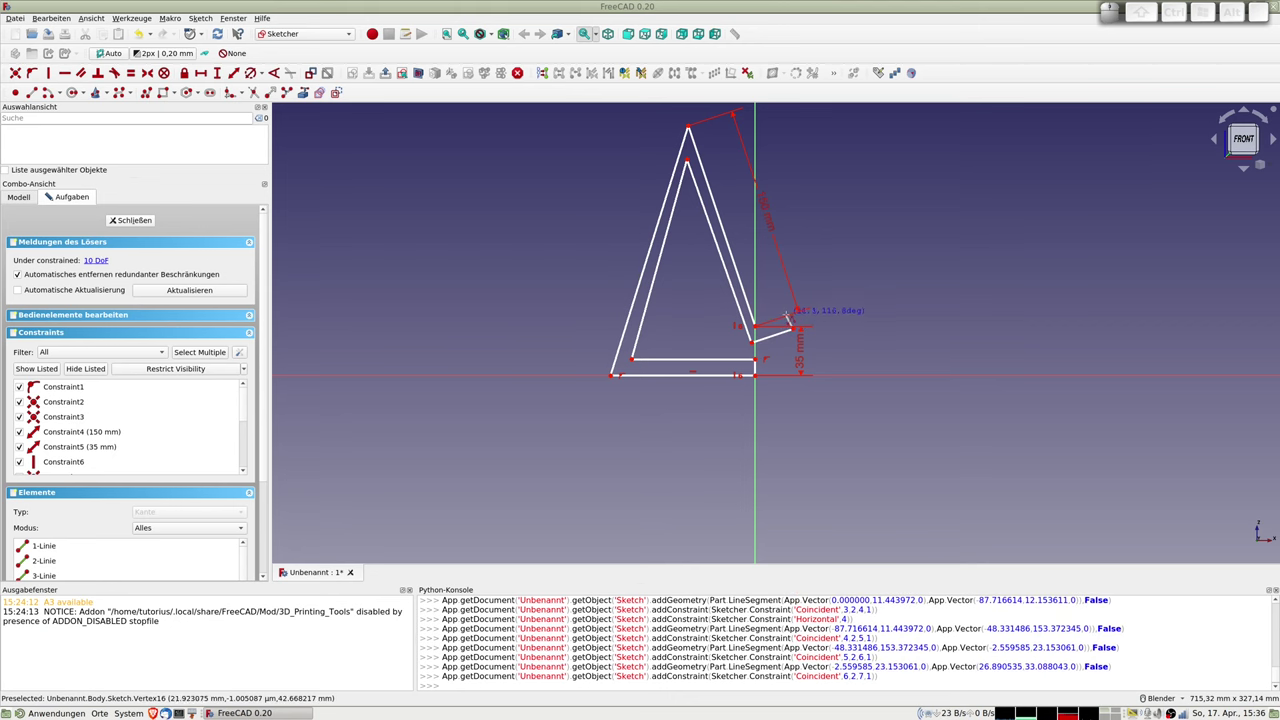
left_click(784, 317)
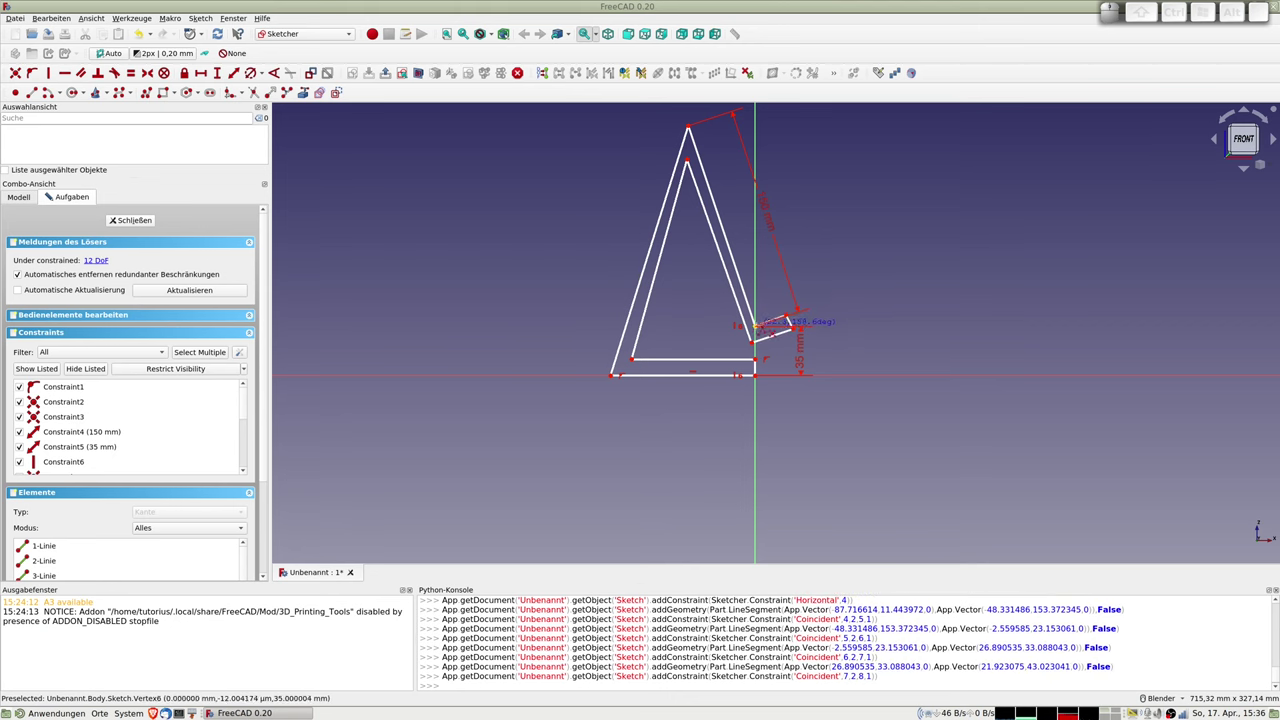
left_click(756, 326)
right_click(862, 290)
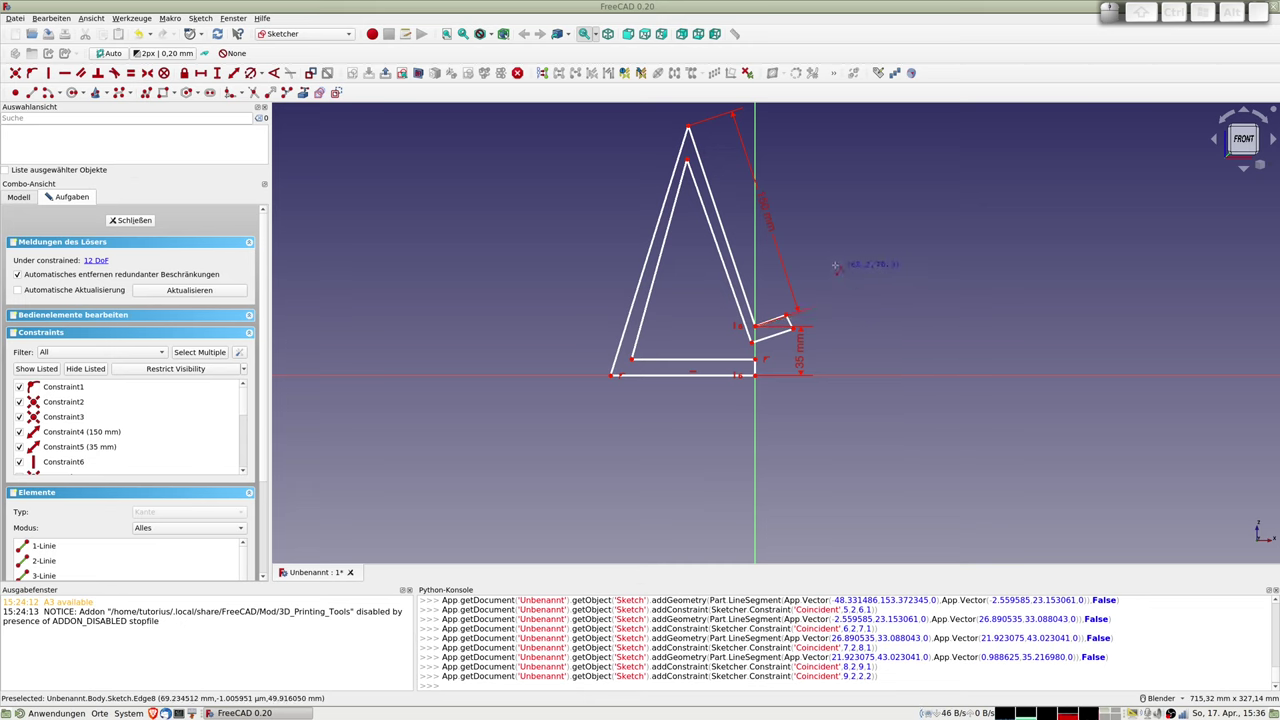
- Constrain the right inner/outer slanted edges parallel, then the left pair parallel too
middle_click_drag(740, 255, 666, 321, "shift")
scroll(659, 305, "up", 2)
left_click(654, 300)
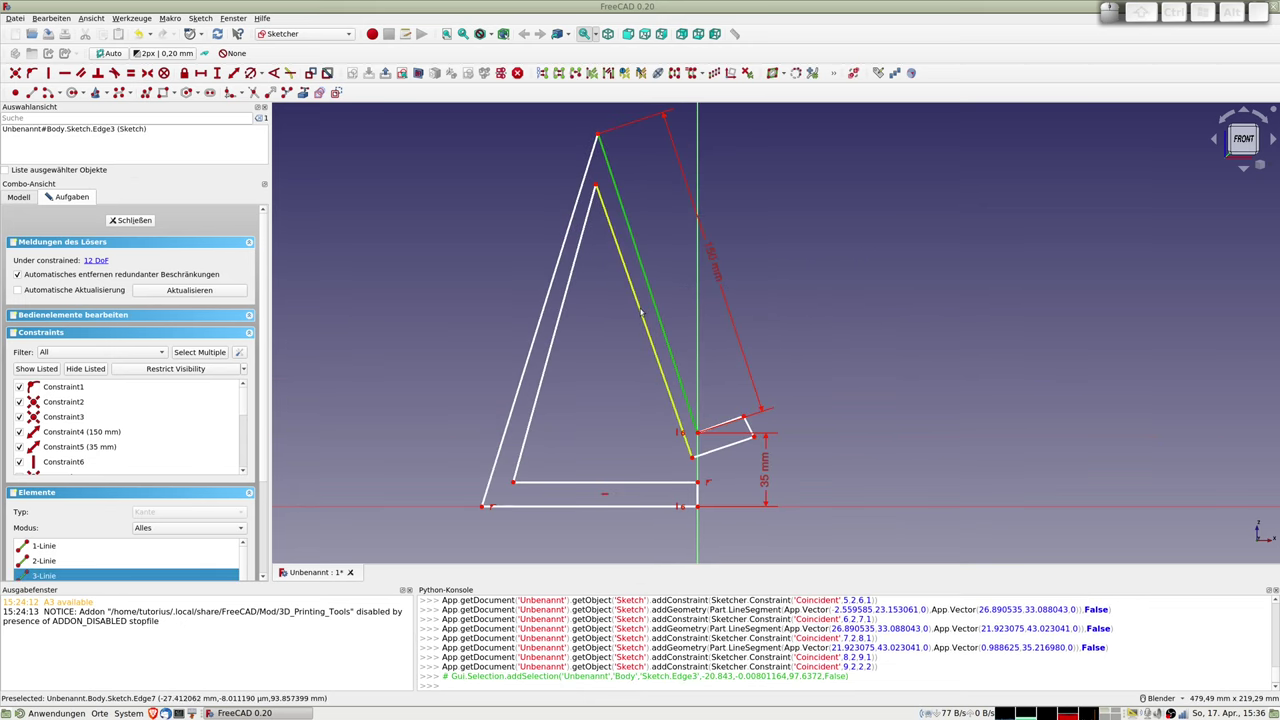
left_click(638, 306)
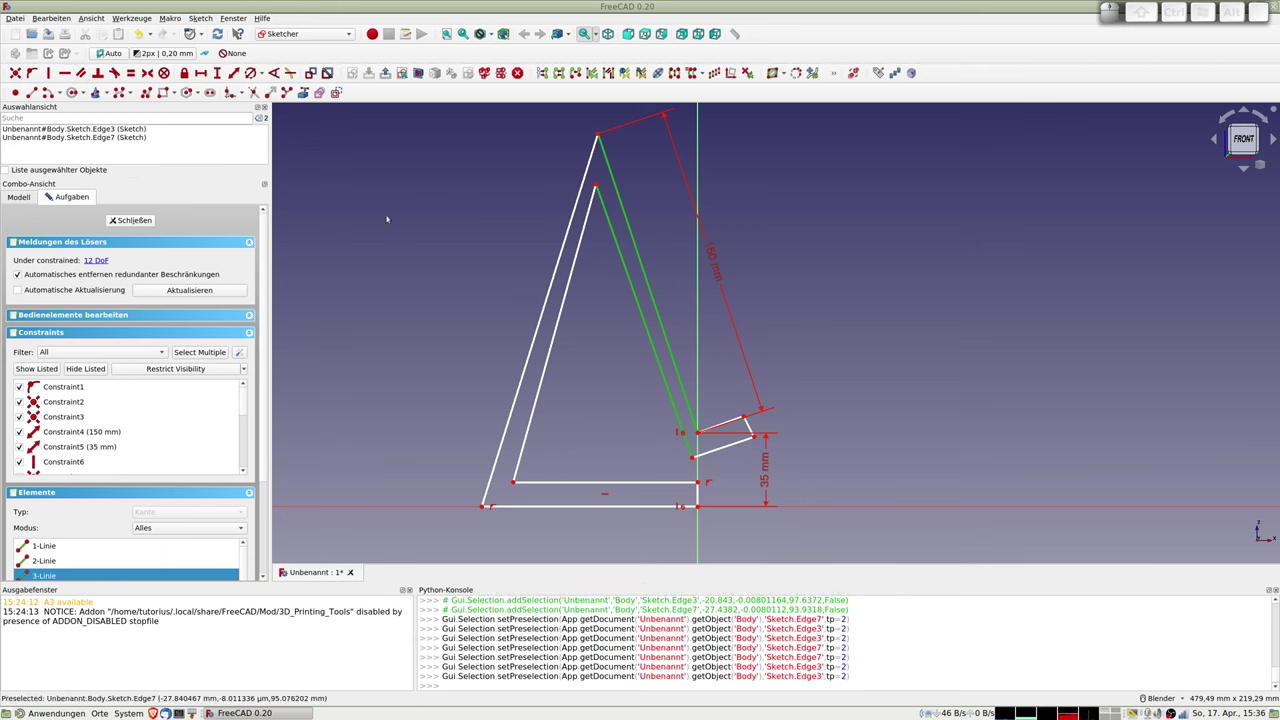
key("p")
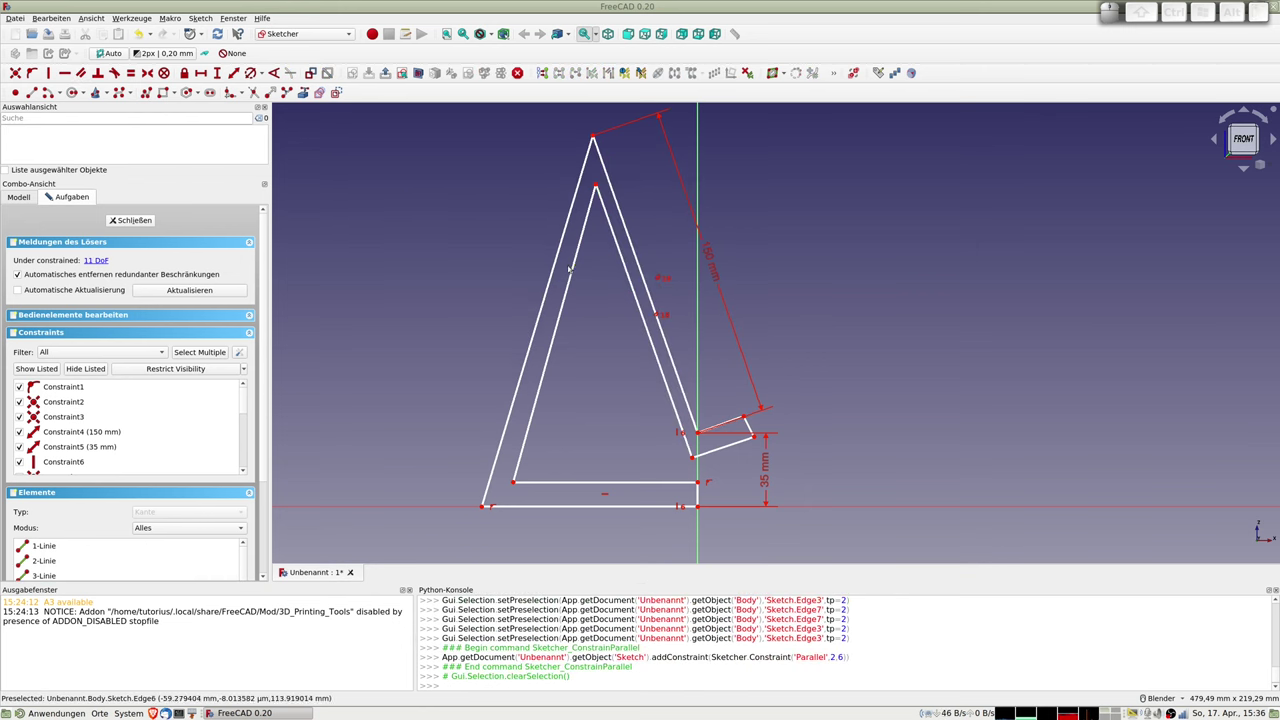
left_click(571, 271)
left_click(553, 287)
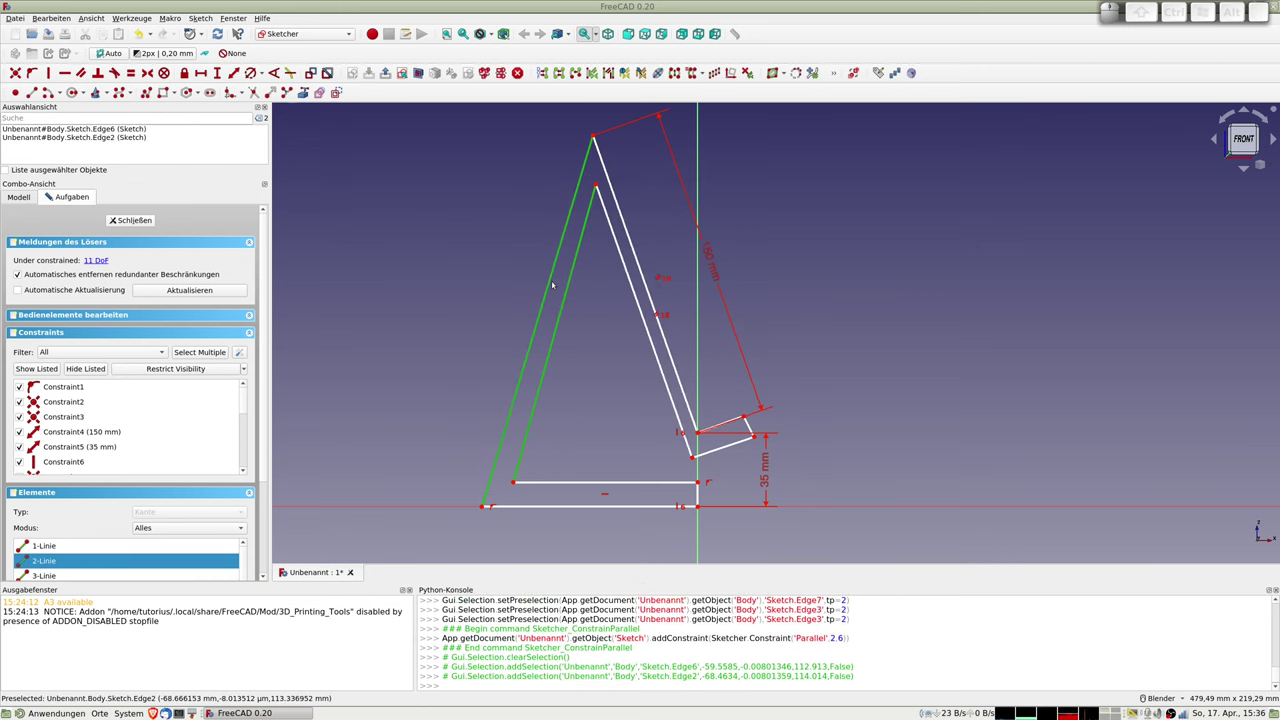
key("p")
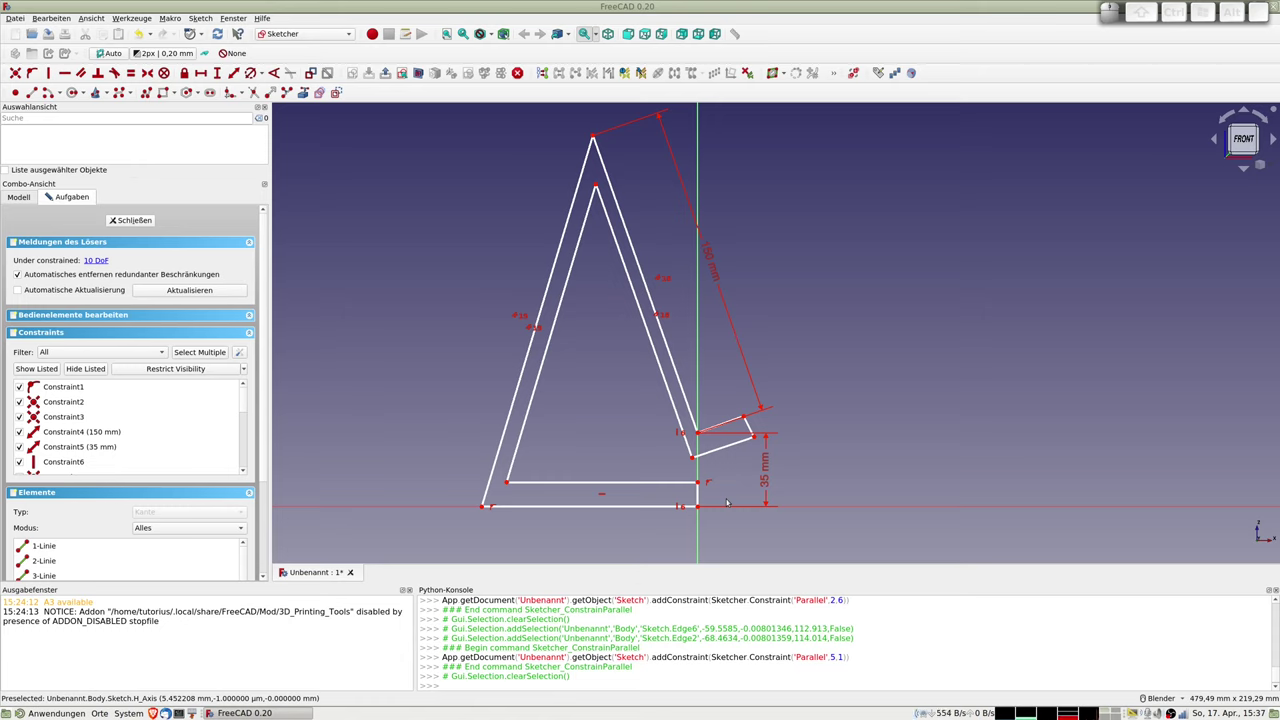
- Set 4 mm frame widths on the base's short edge and from the inner corner to the left edge
left_click(698, 495)
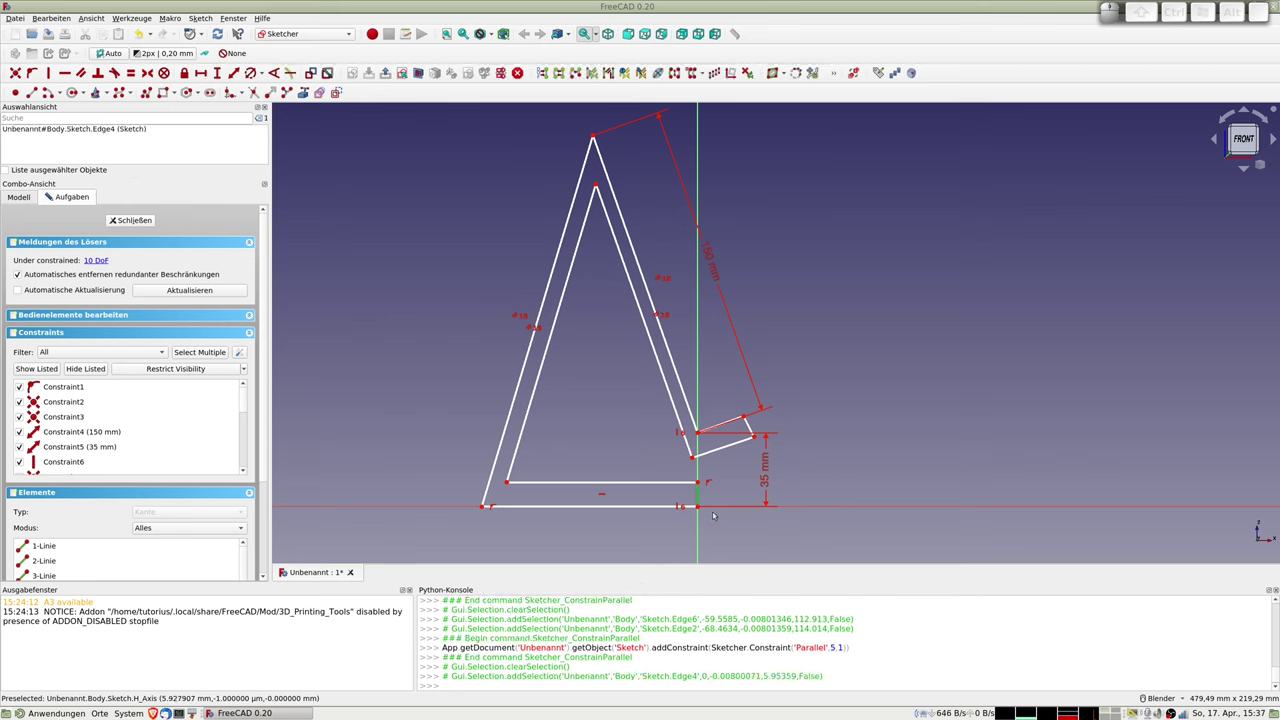
left_click(234, 75)
type("4")
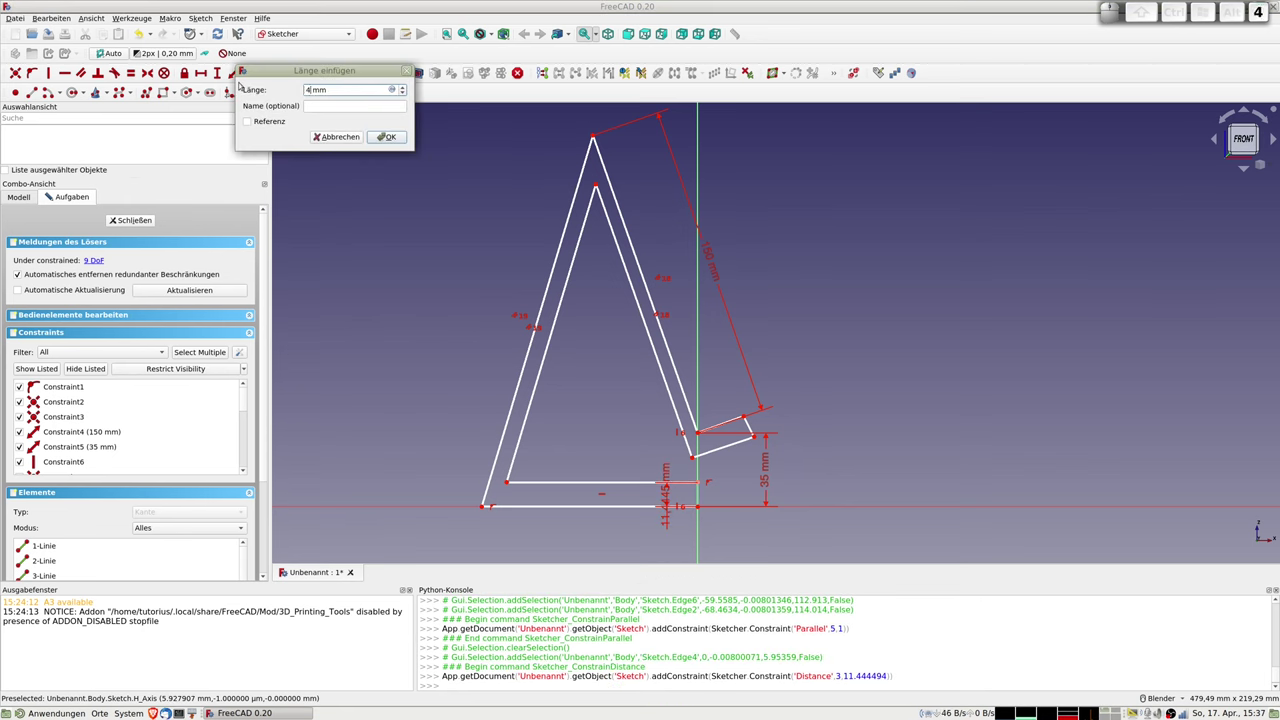
key("Return")
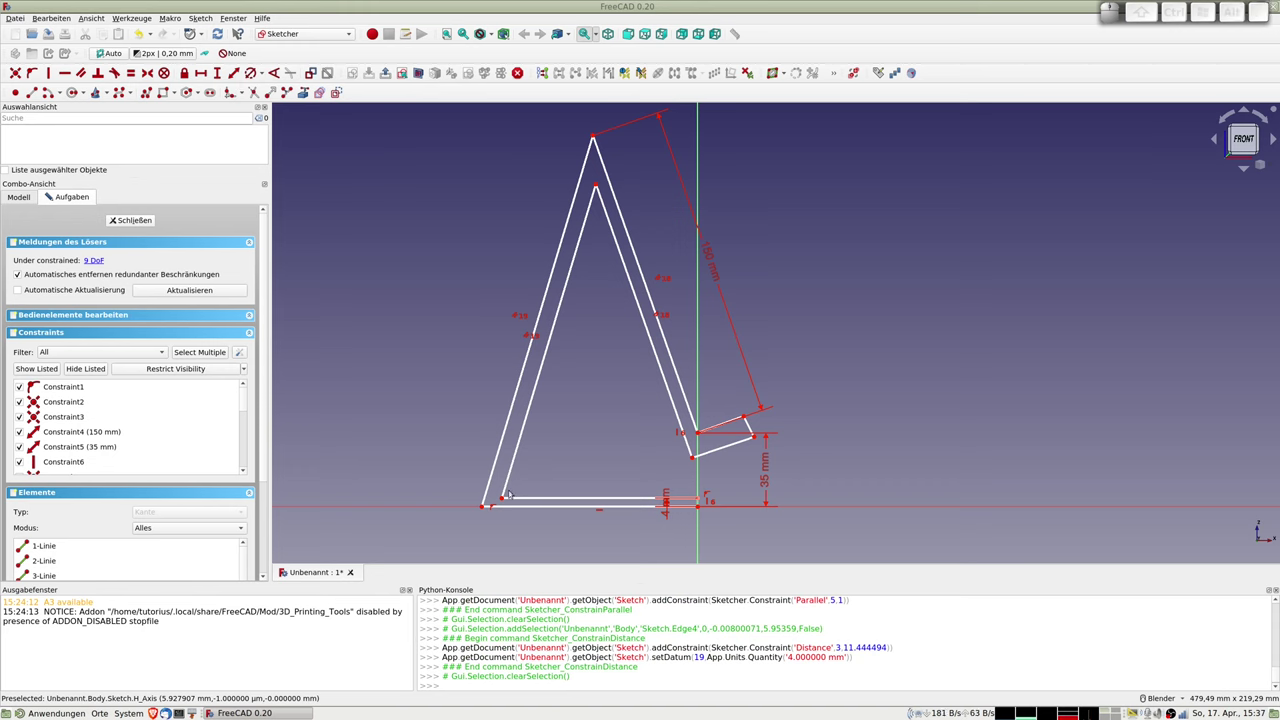
left_click(502, 497)
left_click(487, 488)
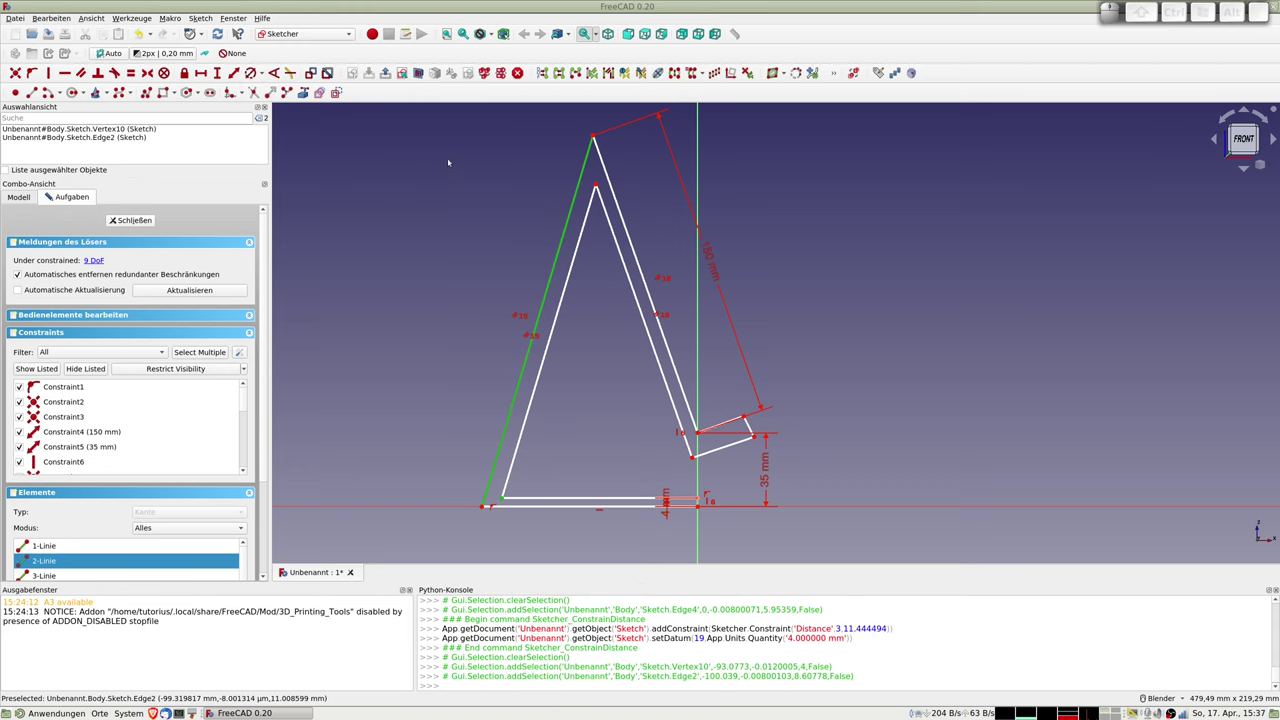
left_click(232, 75)
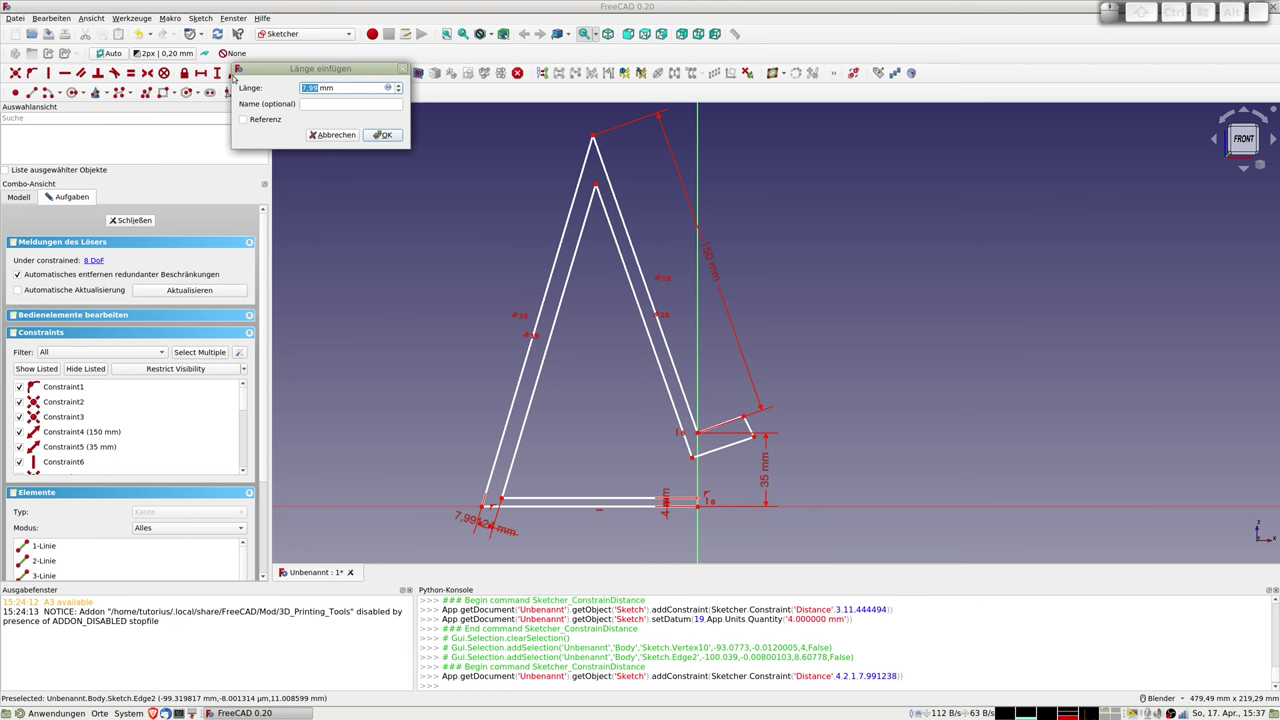
type("4")
key("Return")
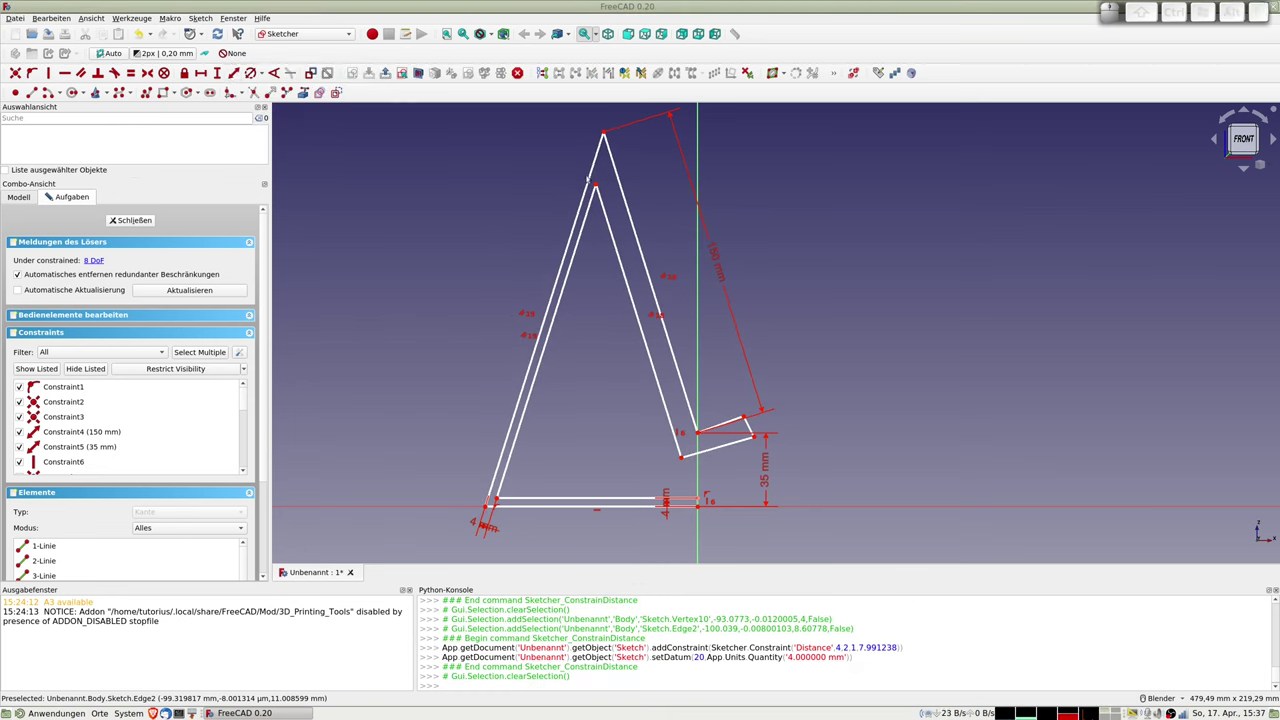
- Set a 4 mm distance from the inner apex to the outer right edge
left_click(595, 186)
left_click(615, 170)
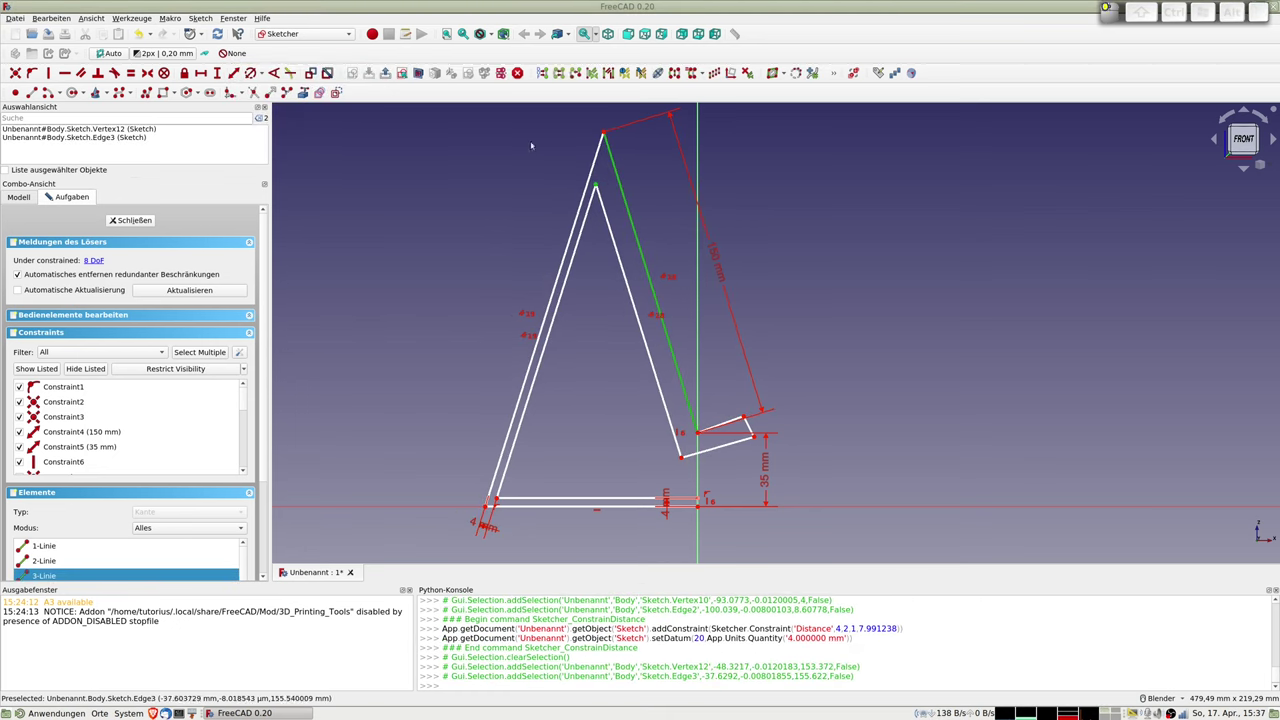
left_click(233, 74)
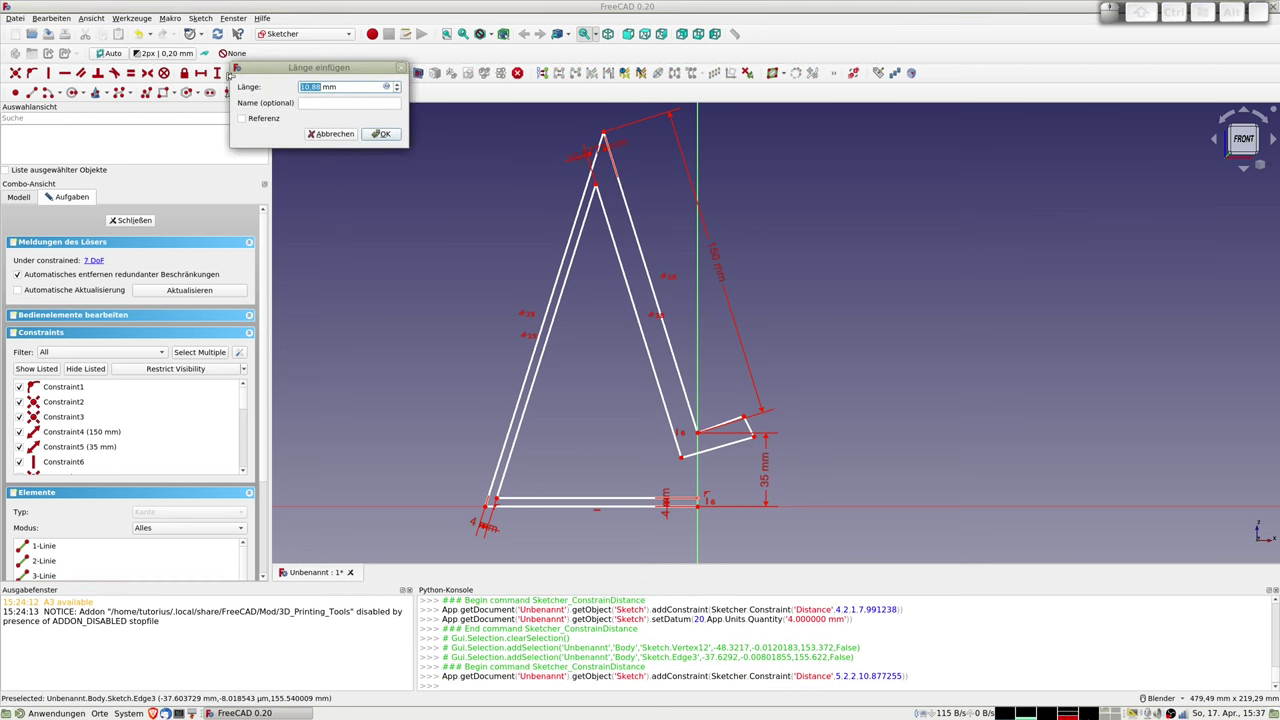
type("4")
key("Return")
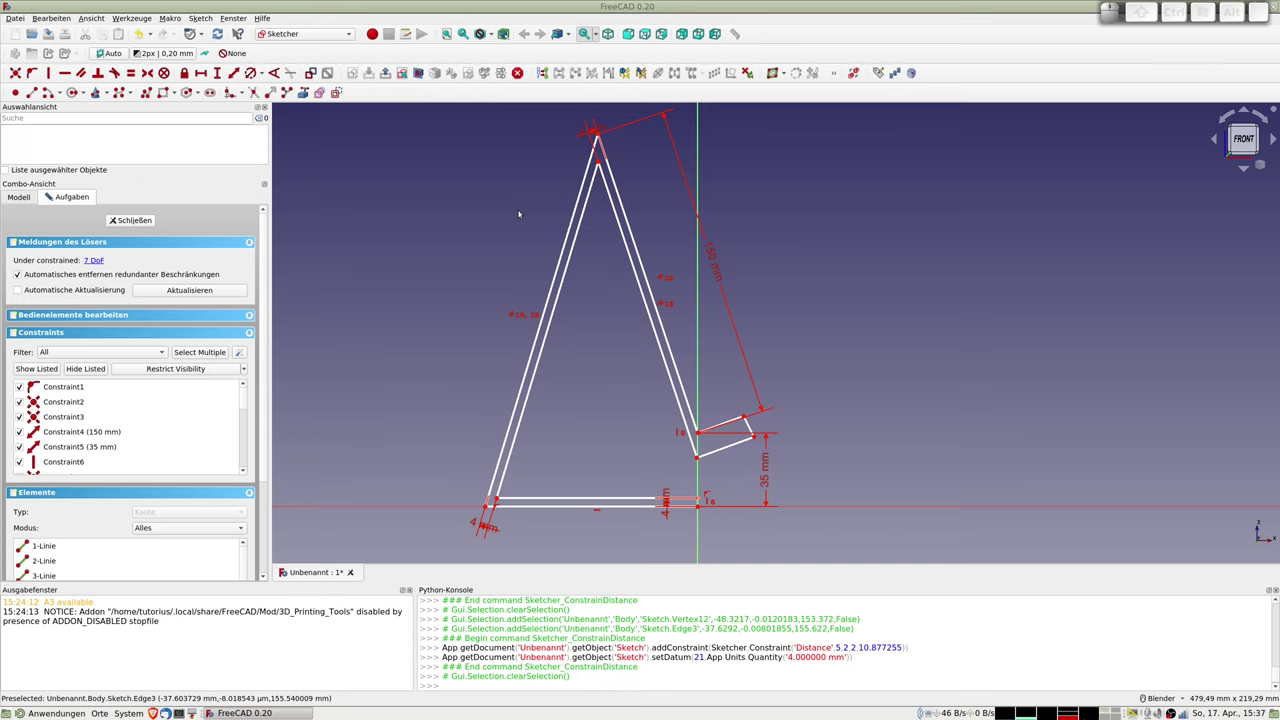
left_click(749, 427)
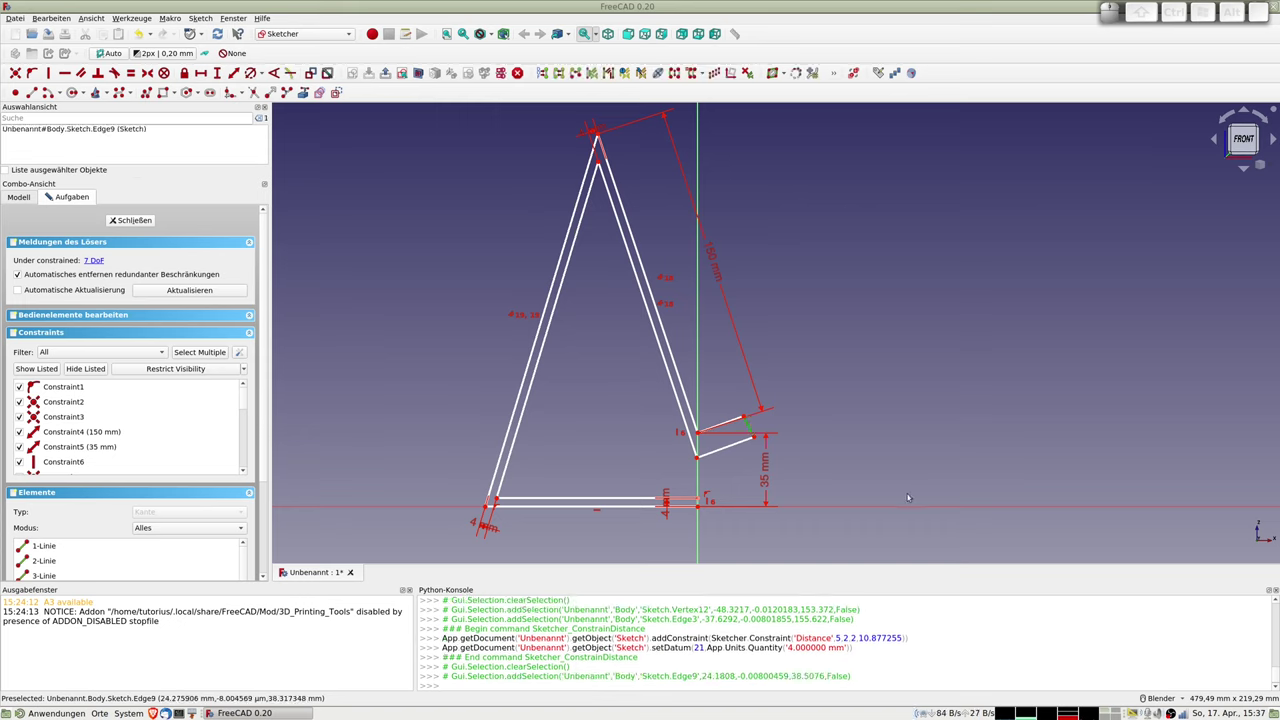
- Make the notch's short slanted edge parallel to the long outer slanted line
scroll(805, 445, "up", 2)
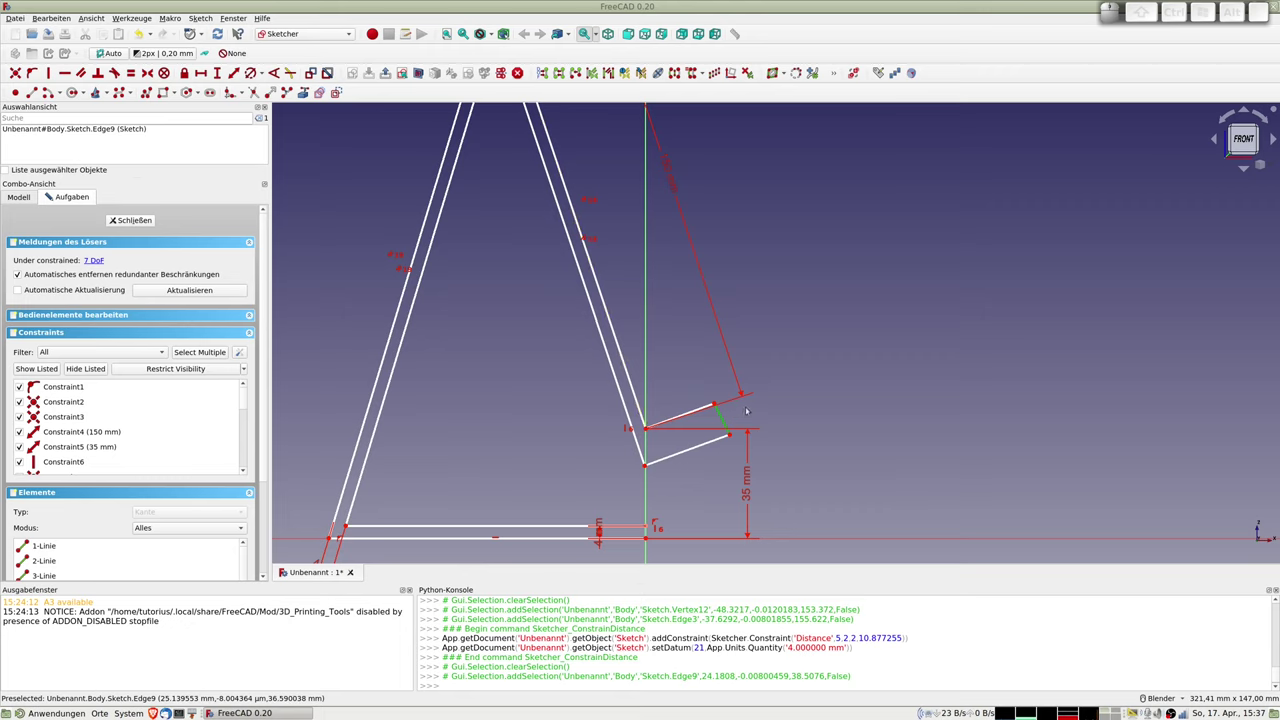
scroll(746, 410, "up", 2)
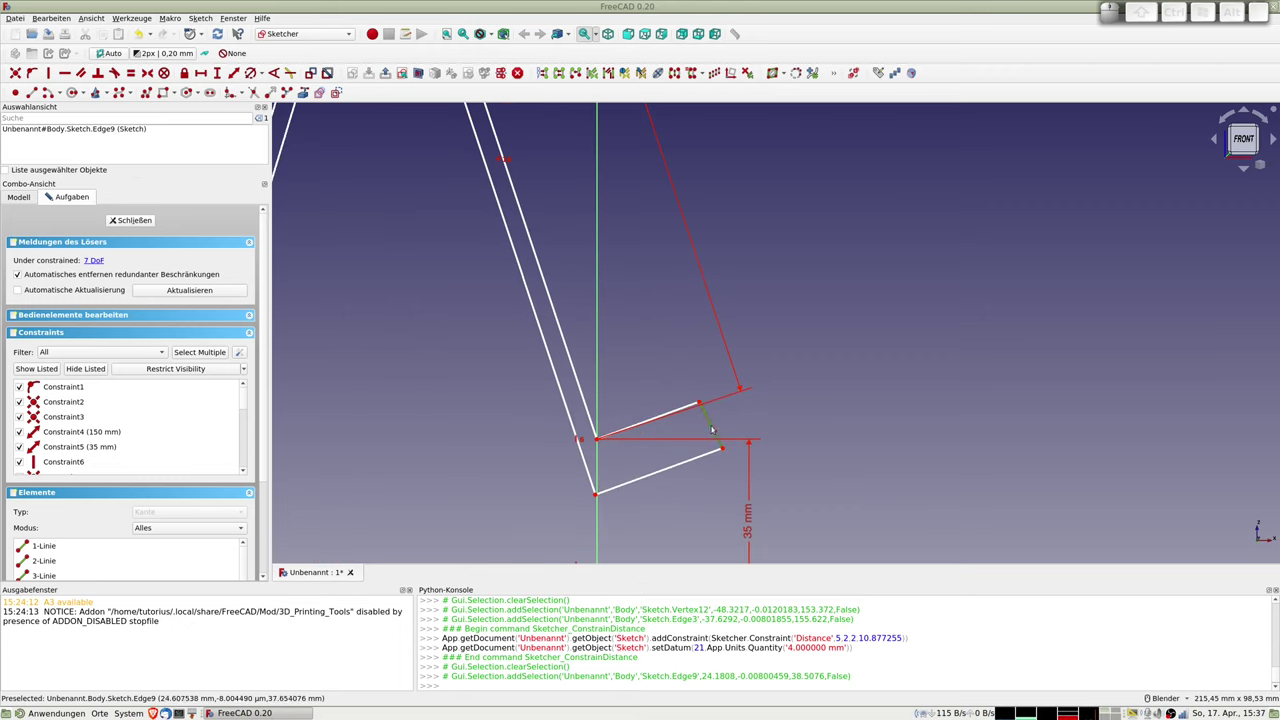
left_click(712, 428)
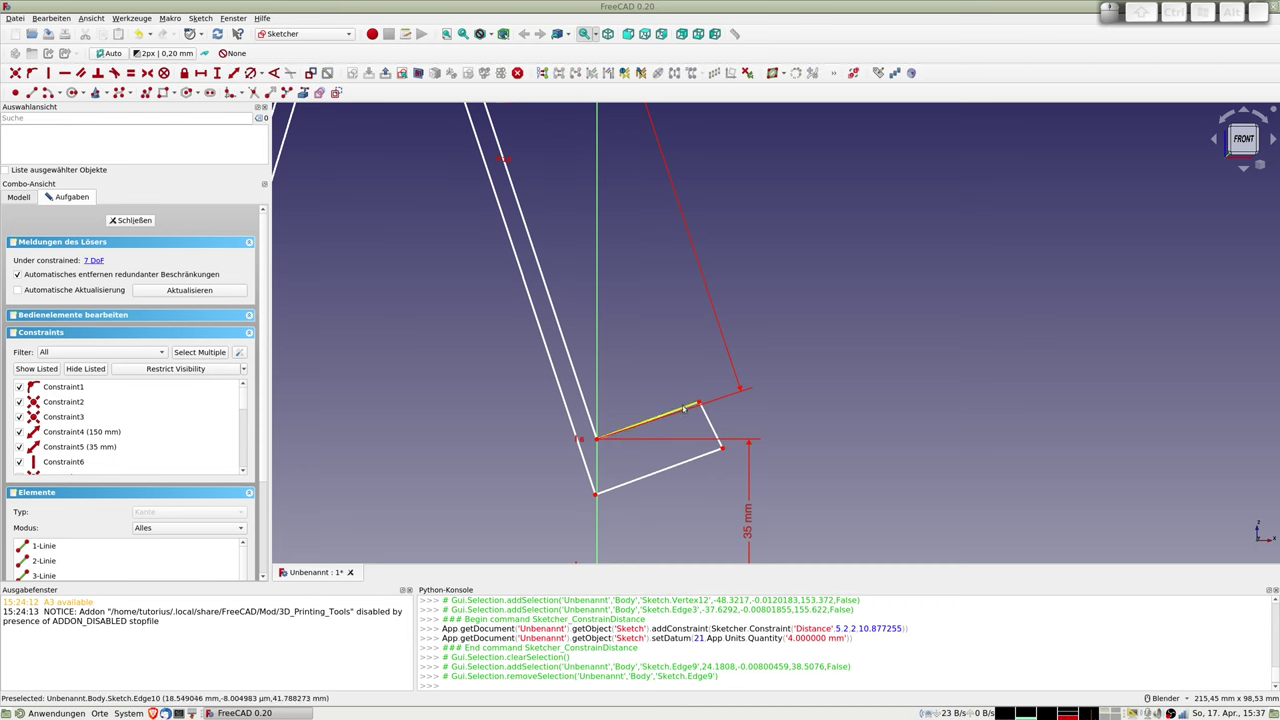
left_click(584, 466)
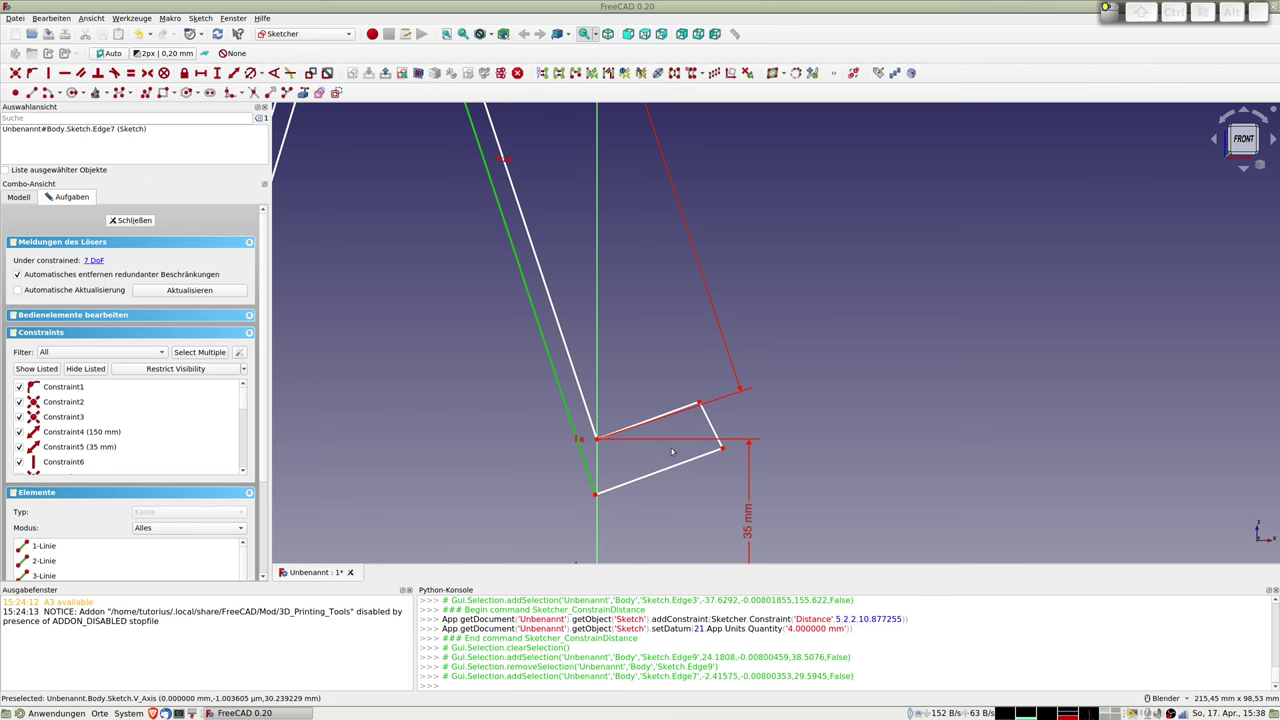
left_click(710, 426)
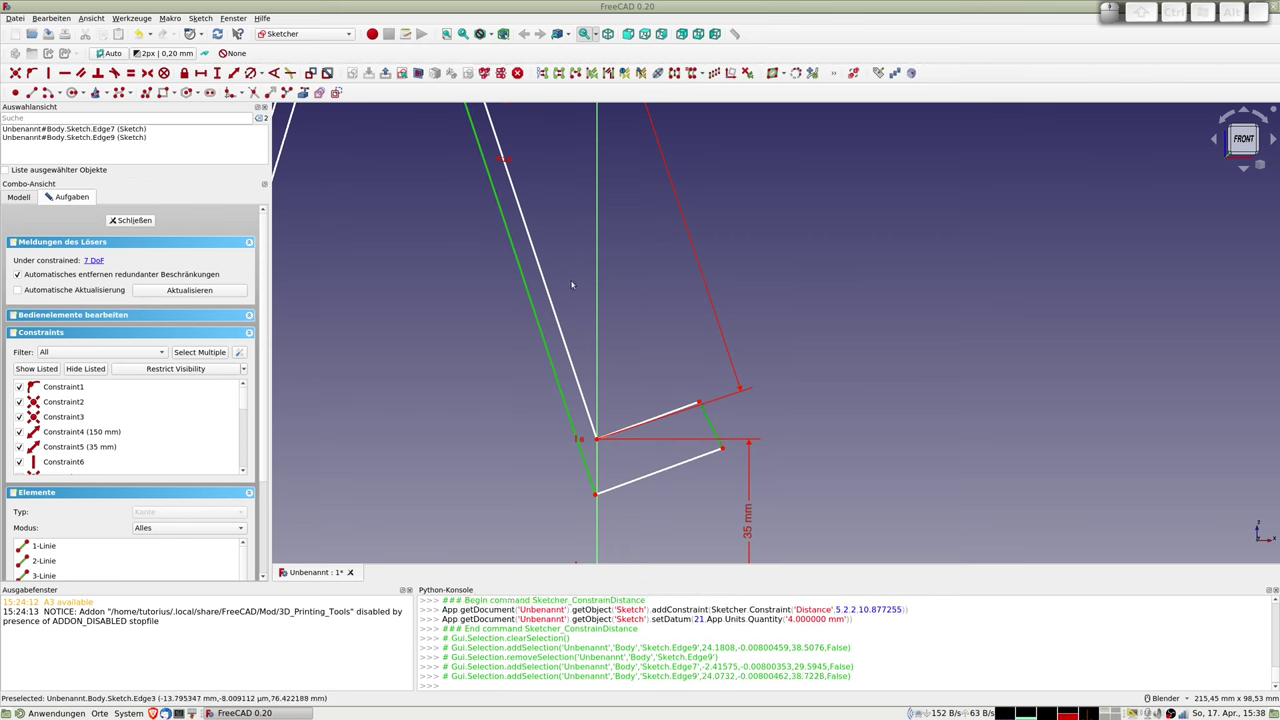
key("p")
- Give the short notch edge a 4 mm length and make both short notch edges parallel
left_click(713, 424)
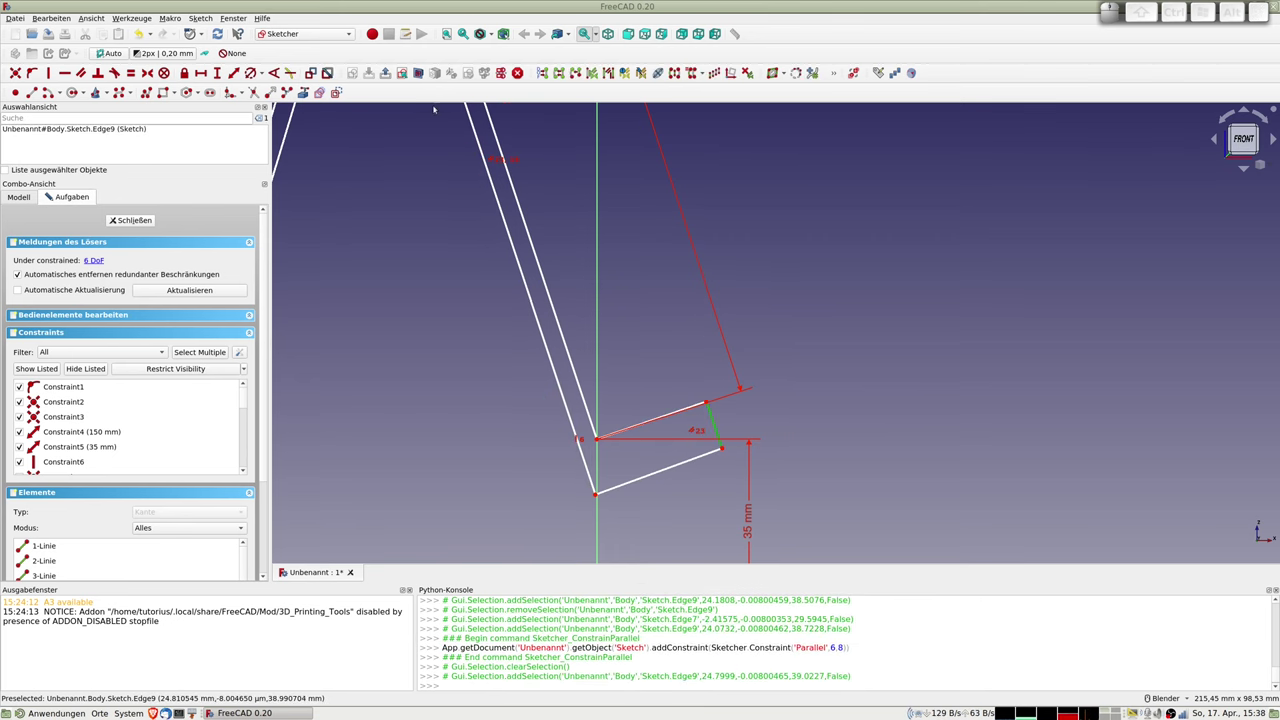
left_click(234, 74)
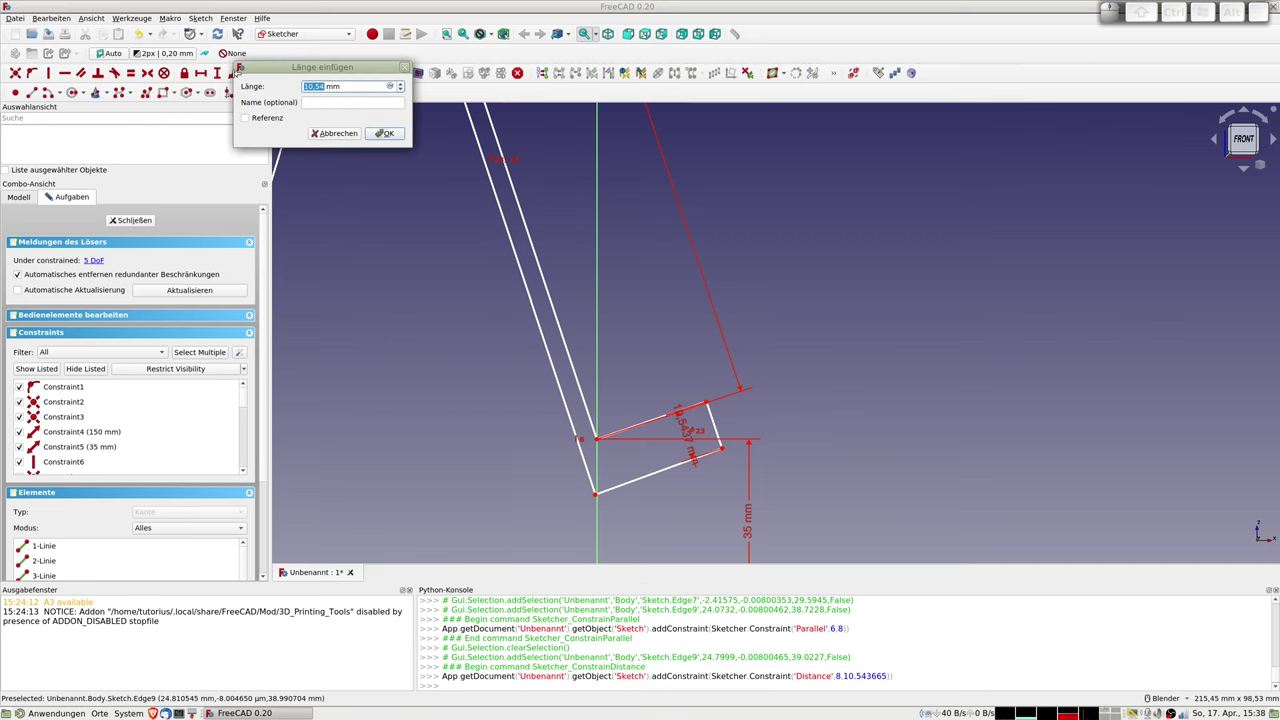
key("Return")
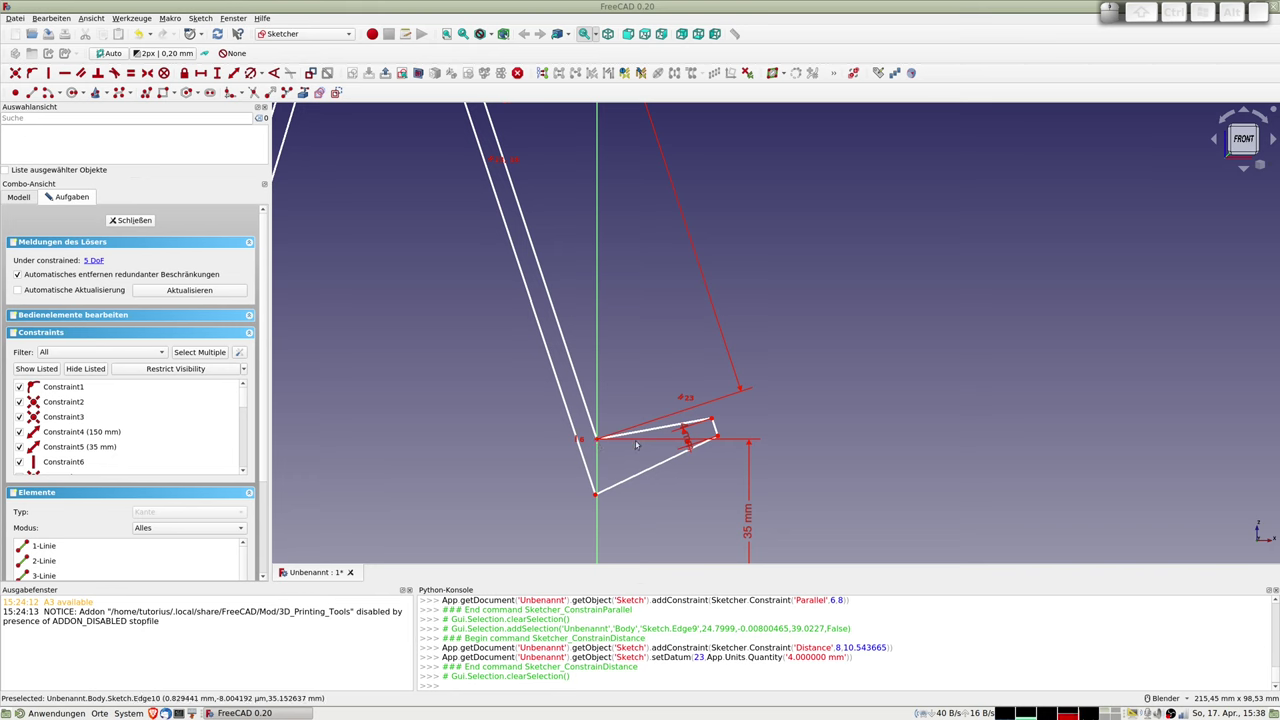
left_click(638, 432)
left_click(657, 468)
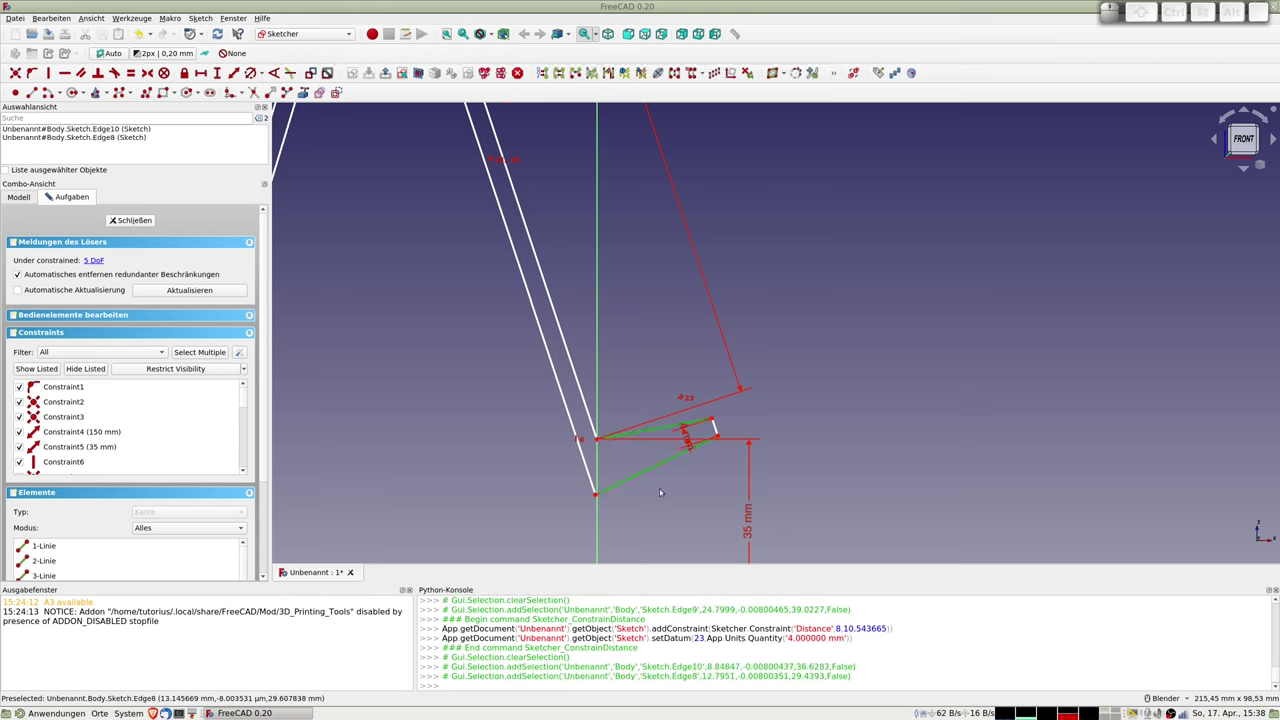
key("p")
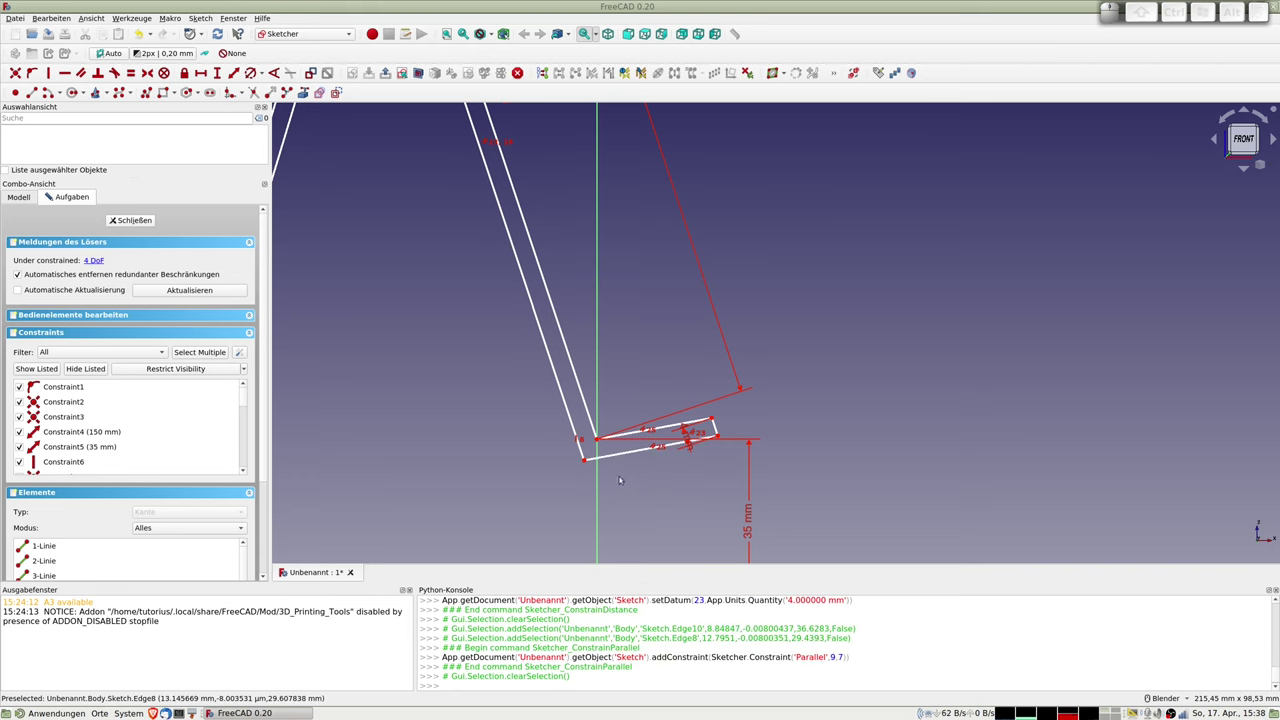
scroll(619, 481, "down", 2)
left_click_drag(688, 441, 686, 427)
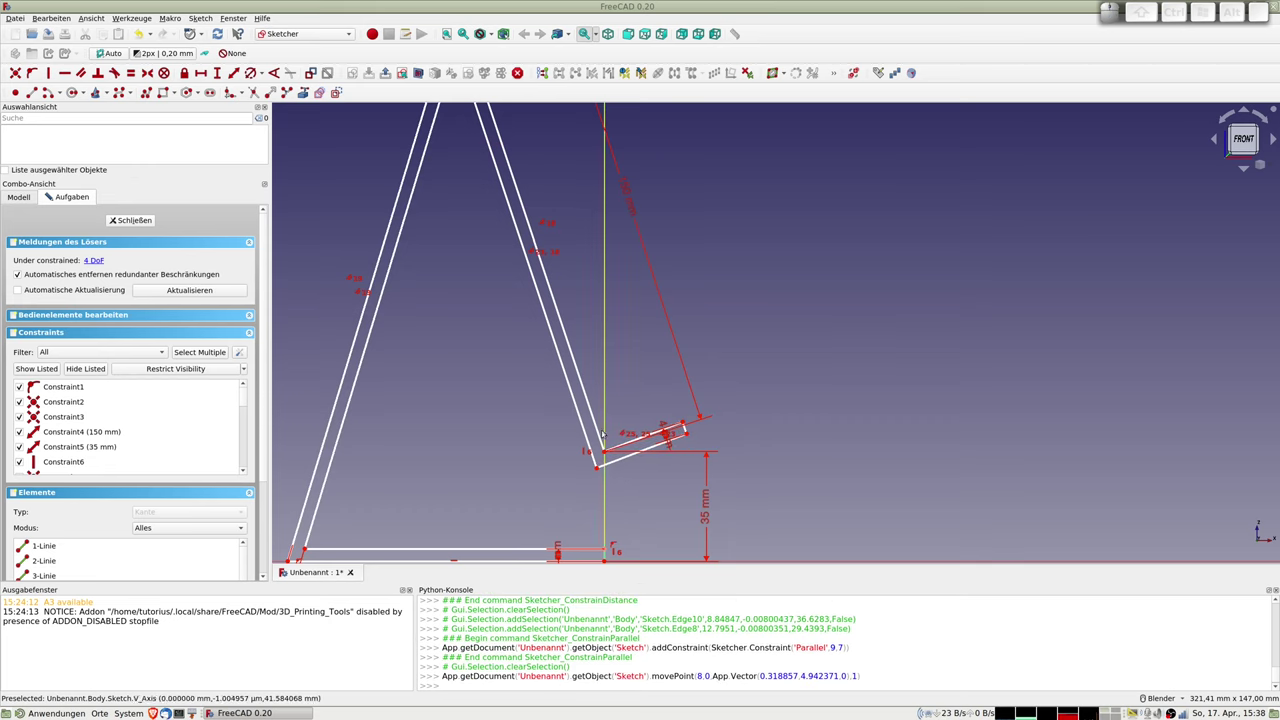
- Constrain the notch's short line perpendicular to the long diagonal and drag it into place
left_click(594, 432)
left_click(621, 446)
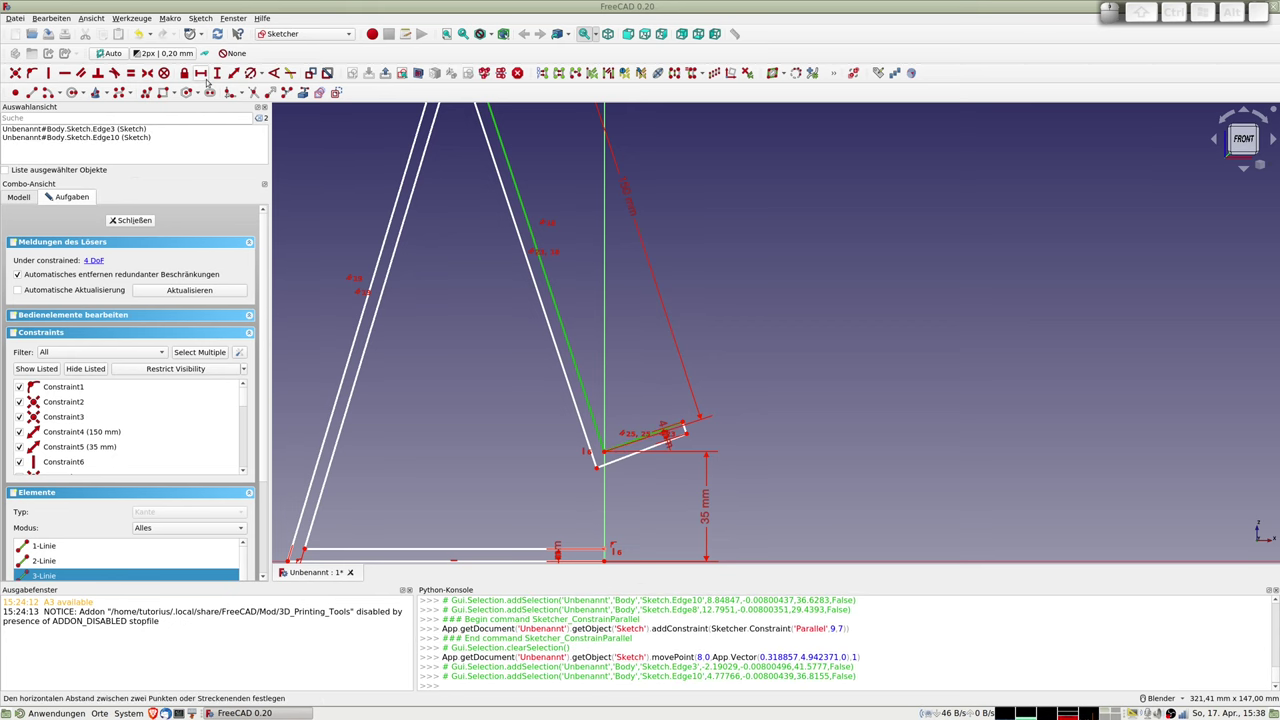
left_click(98, 76)
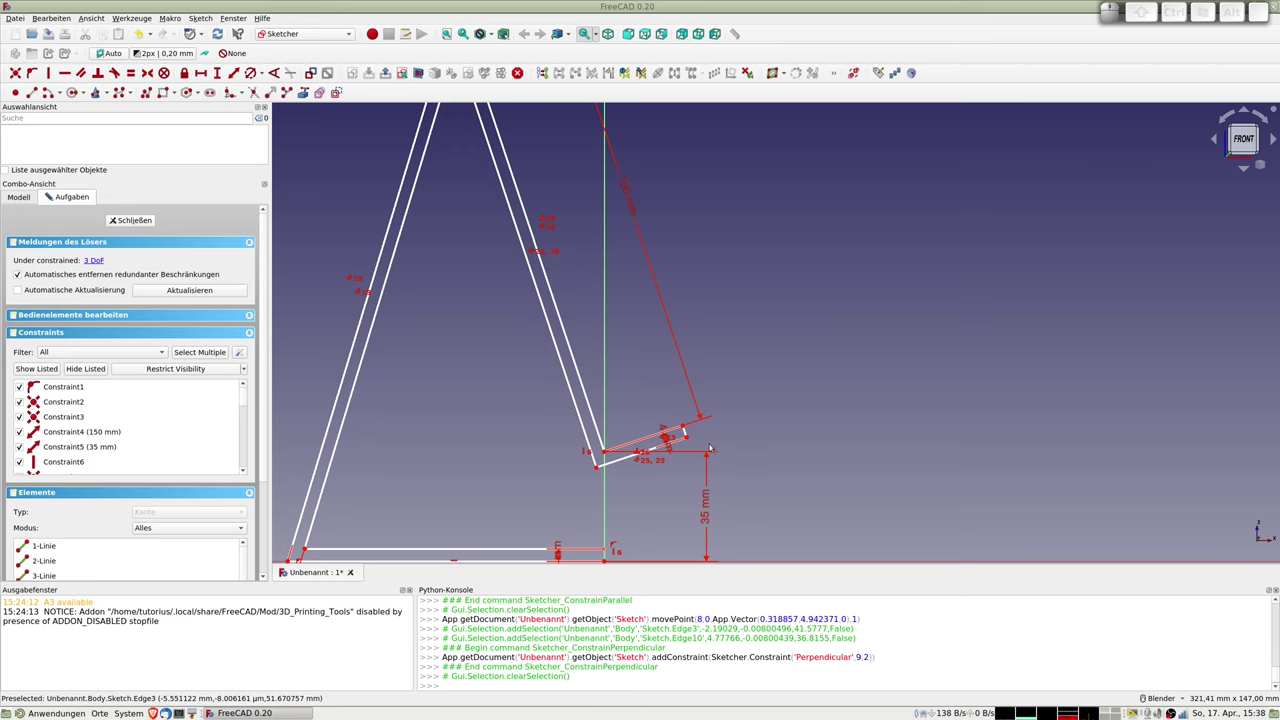
left_click_drag(685, 432, 668, 440)
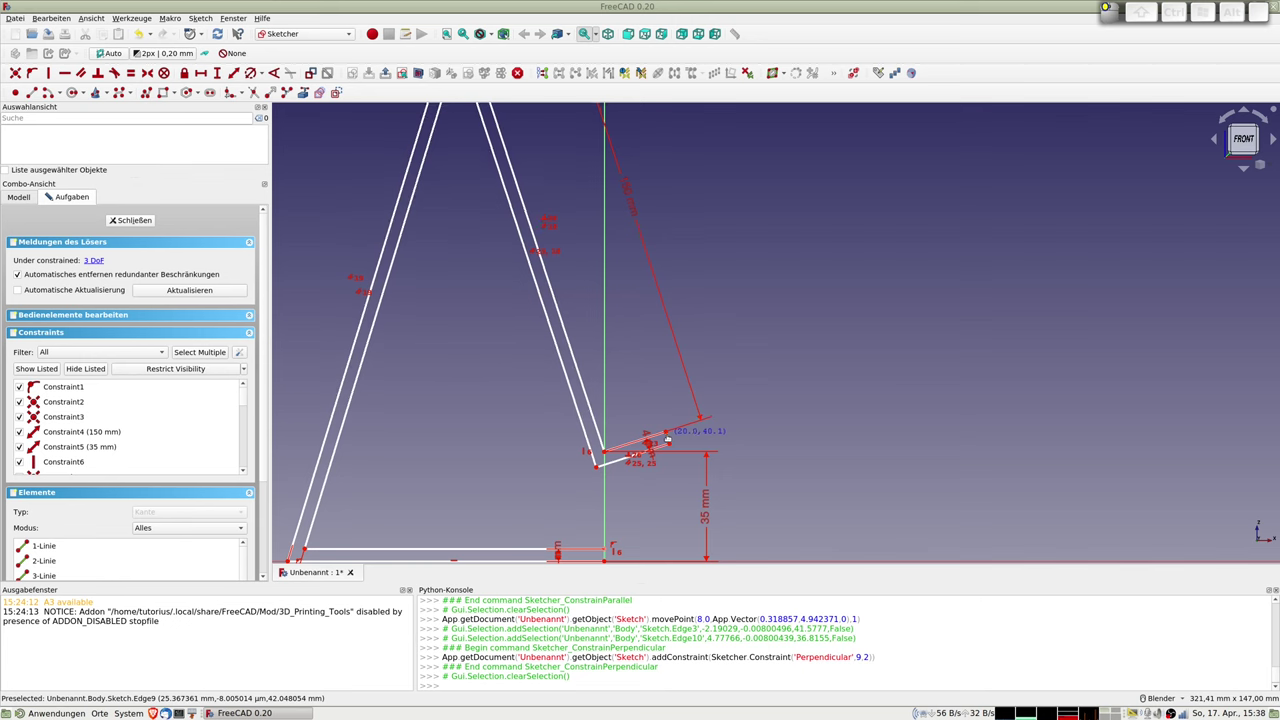
left_click_drag(668, 440, 640, 450)
- Zoom out and select the triangle's right and left slanted sides
scroll(645, 426, "down", 3)
scroll(645, 426, "down", 2)
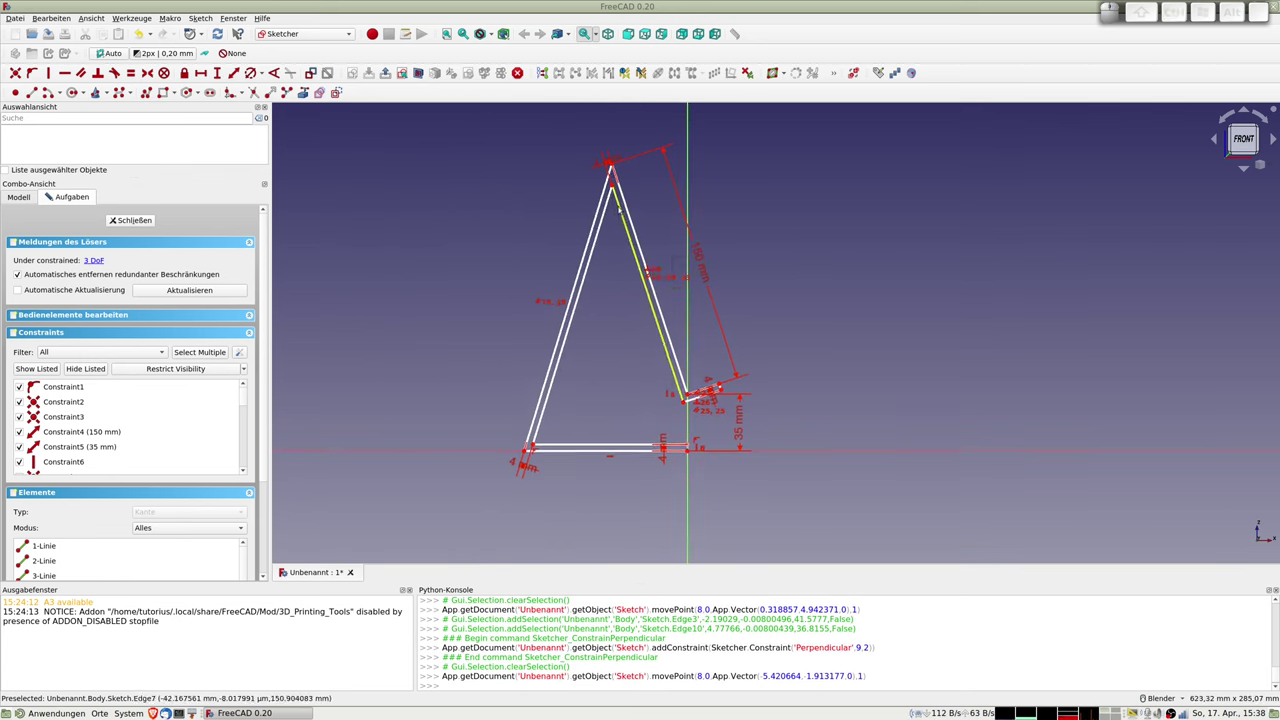
left_click(610, 207)
left_click(571, 300)
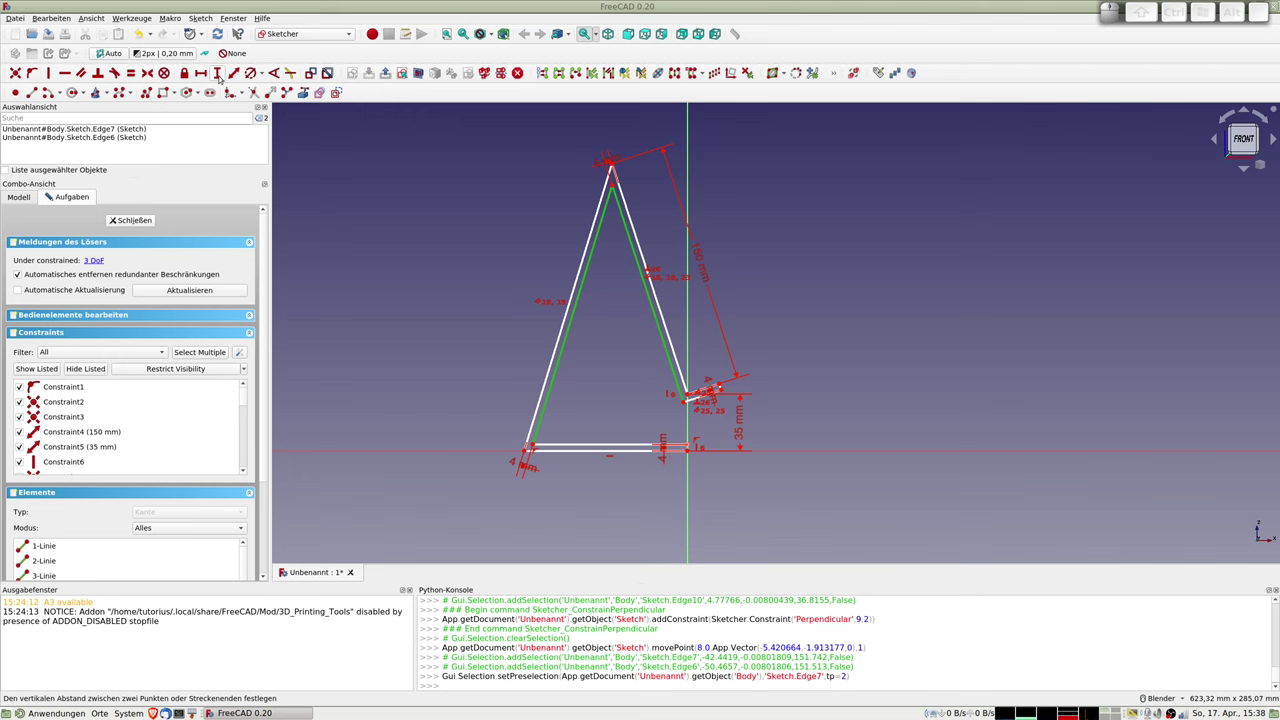
- Set a 35° angle between the two slanted sides at the apex
left_click(273, 73)
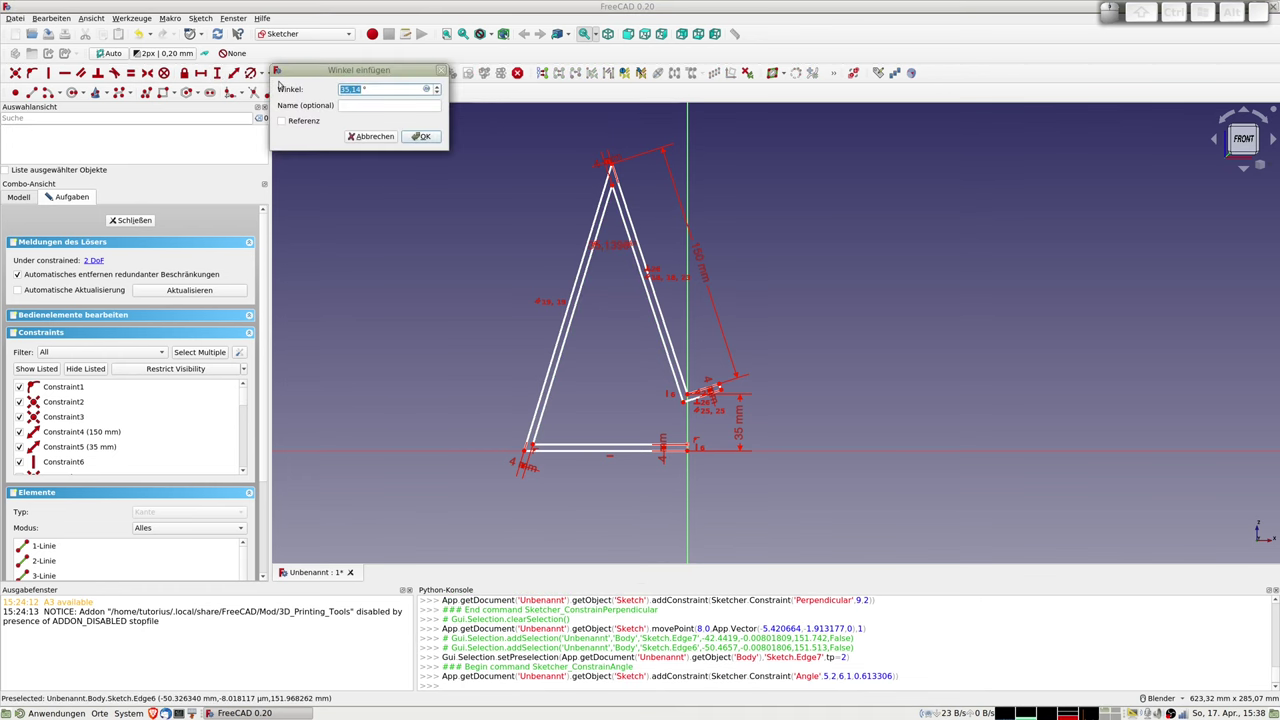
type("35")
key("Return")
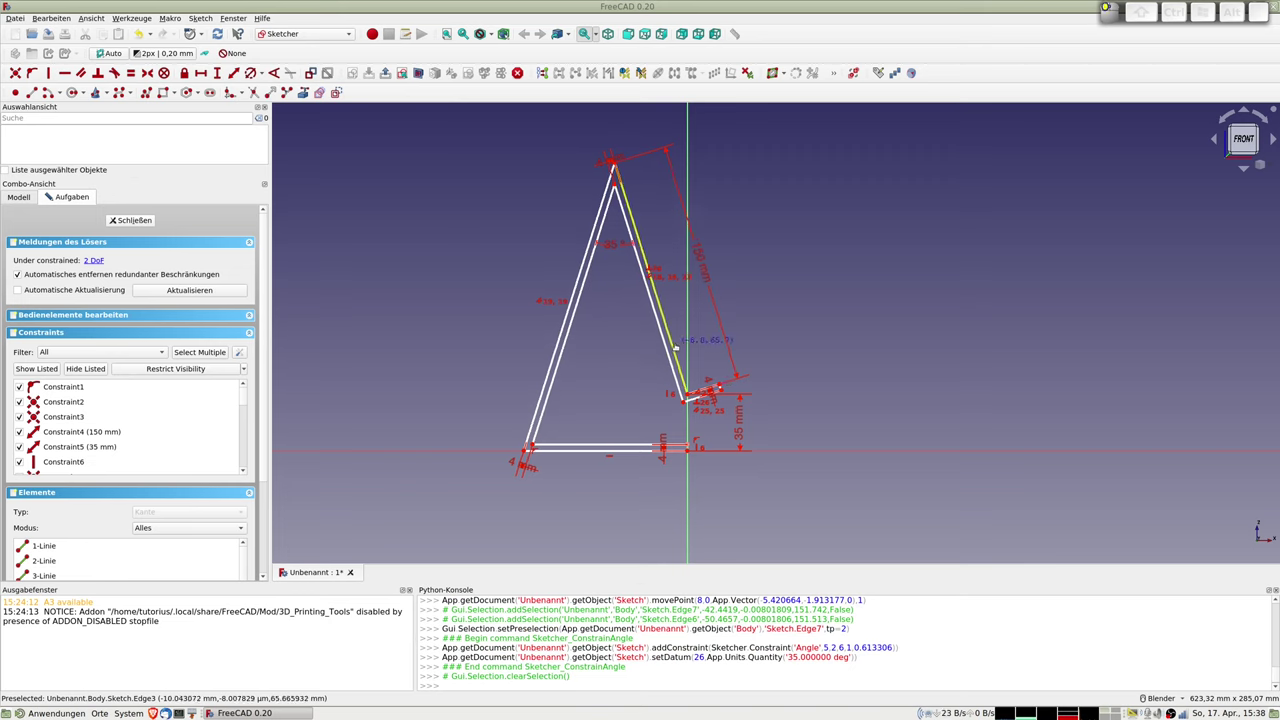
left_click_drag(676, 345, 669, 348)
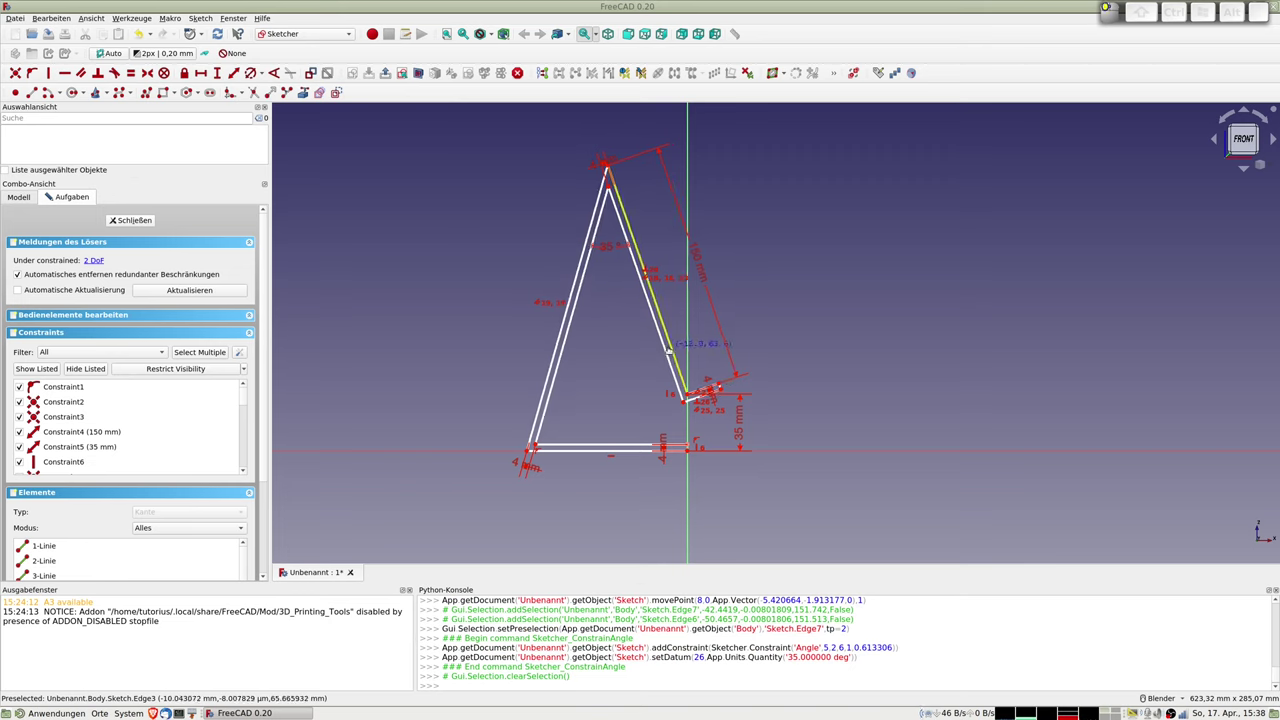
- Set a 75° angle between the triangle's left side and its base
left_click(545, 425)
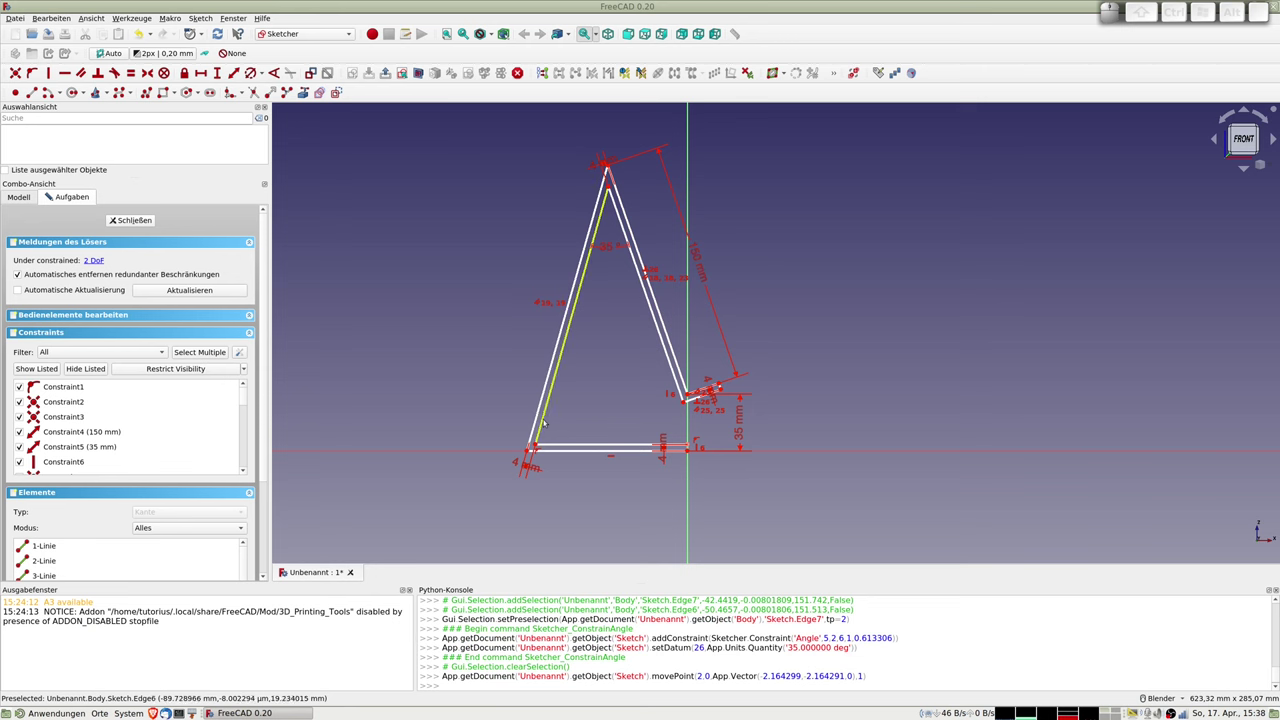
left_click(549, 447)
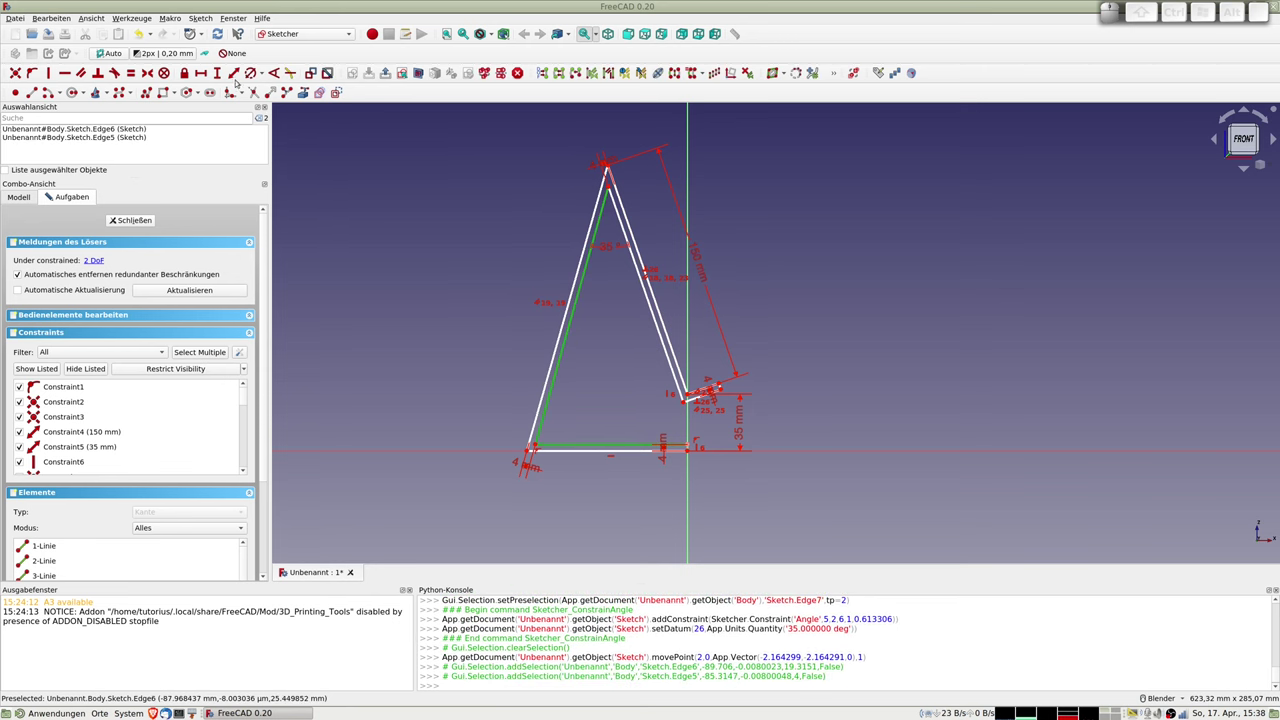
left_click(274, 74)
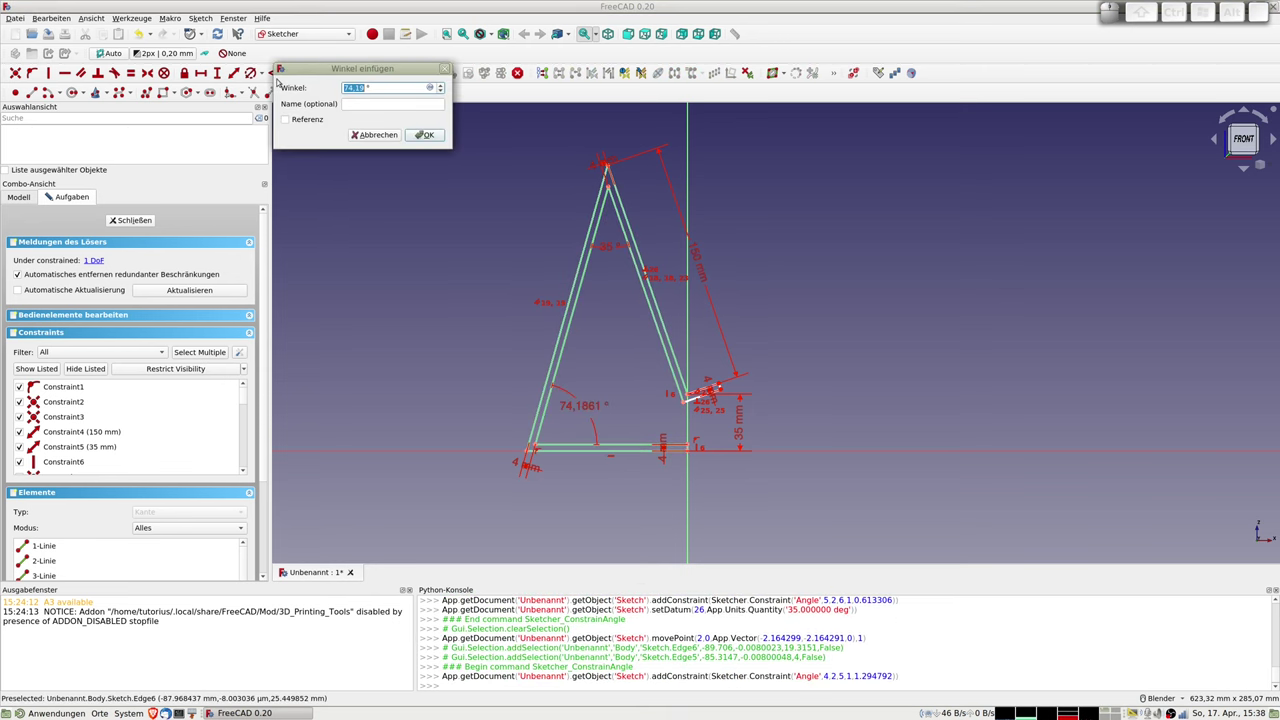
type("75")
key("Return")
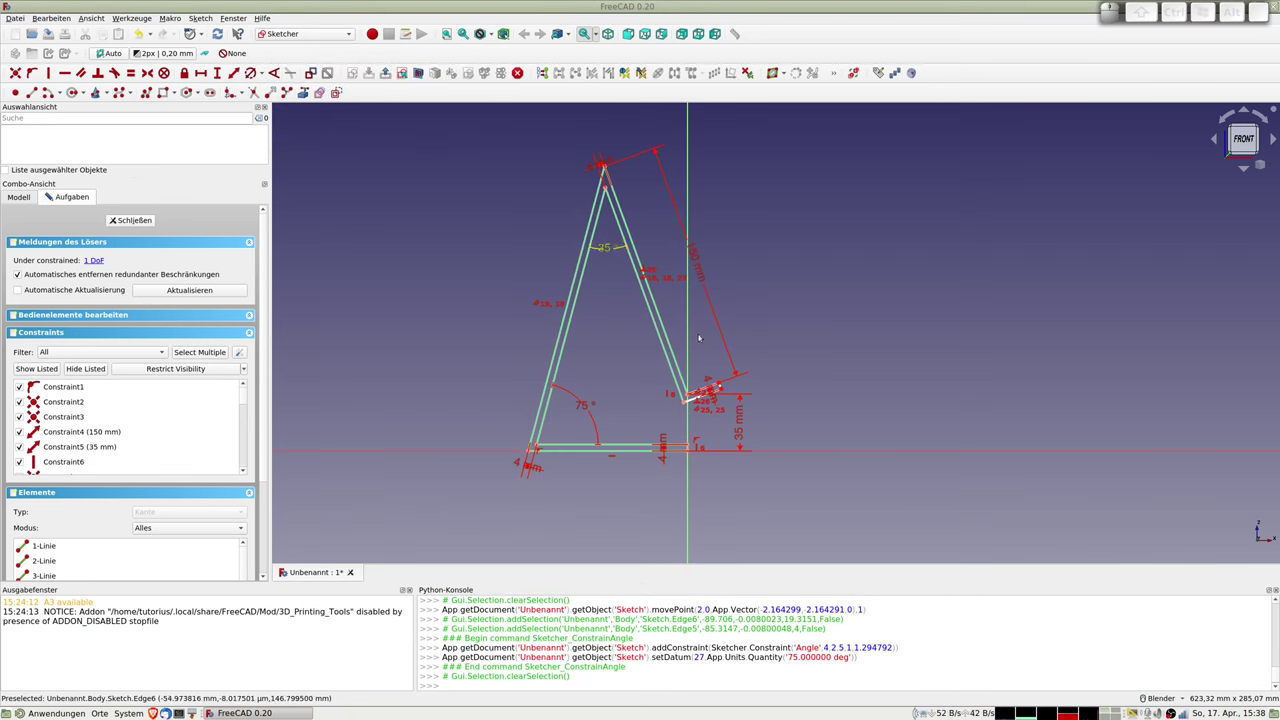
scroll(716, 390, "up", 2)
scroll(718, 375, "up", 2)
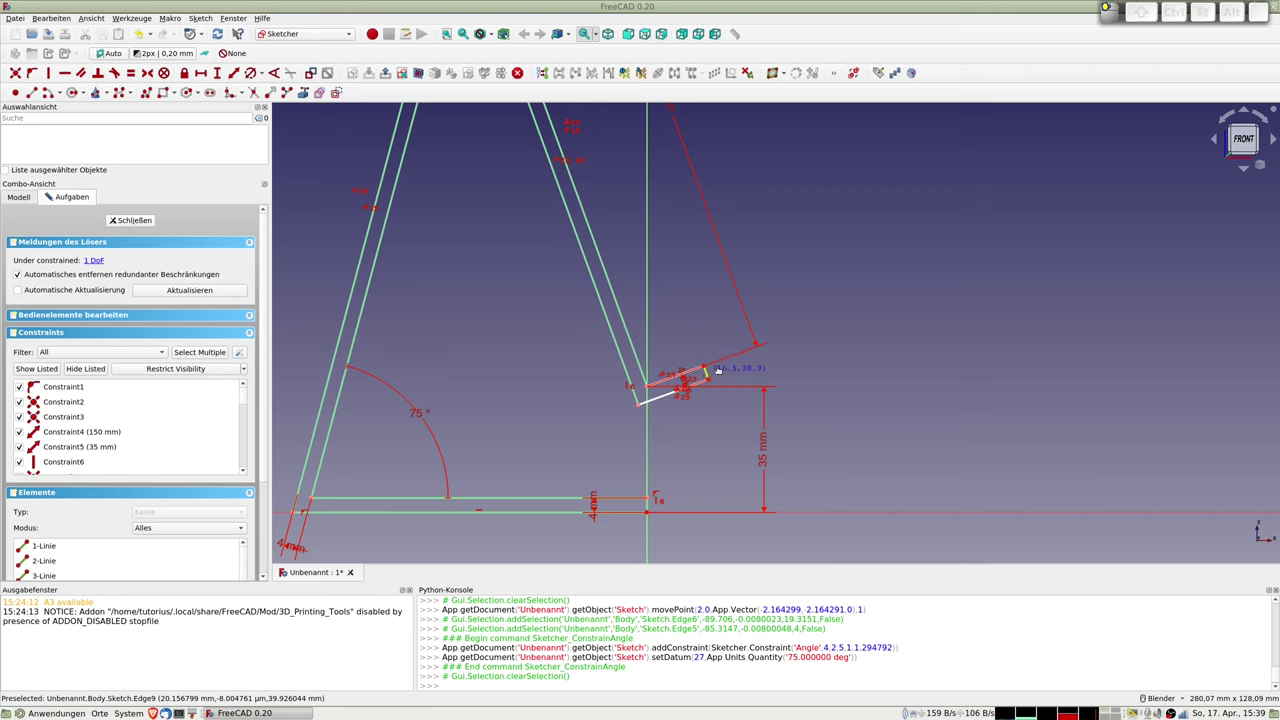
- Nudge the notch points near the vertex and give the short notch edge a 10 mm length
left_click_drag(716, 374, 689, 376)
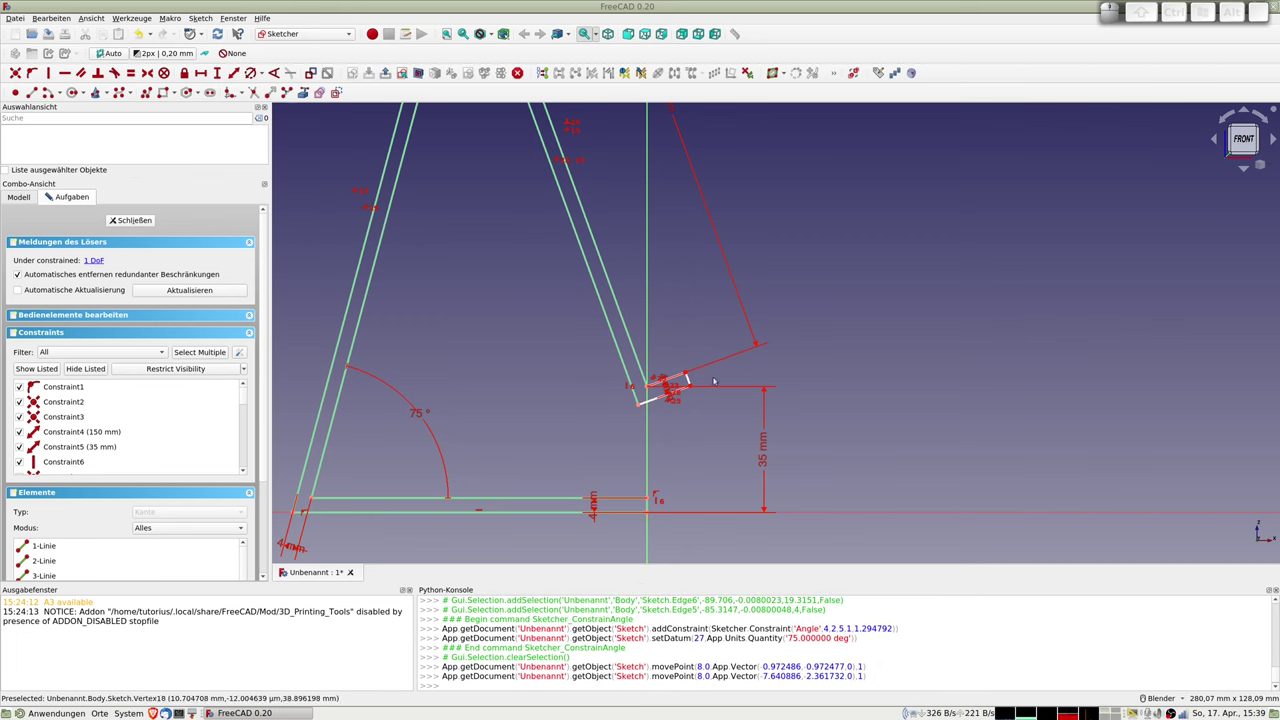
scroll(707, 379, "up", 4)
left_click_drag(658, 374, 648, 386)
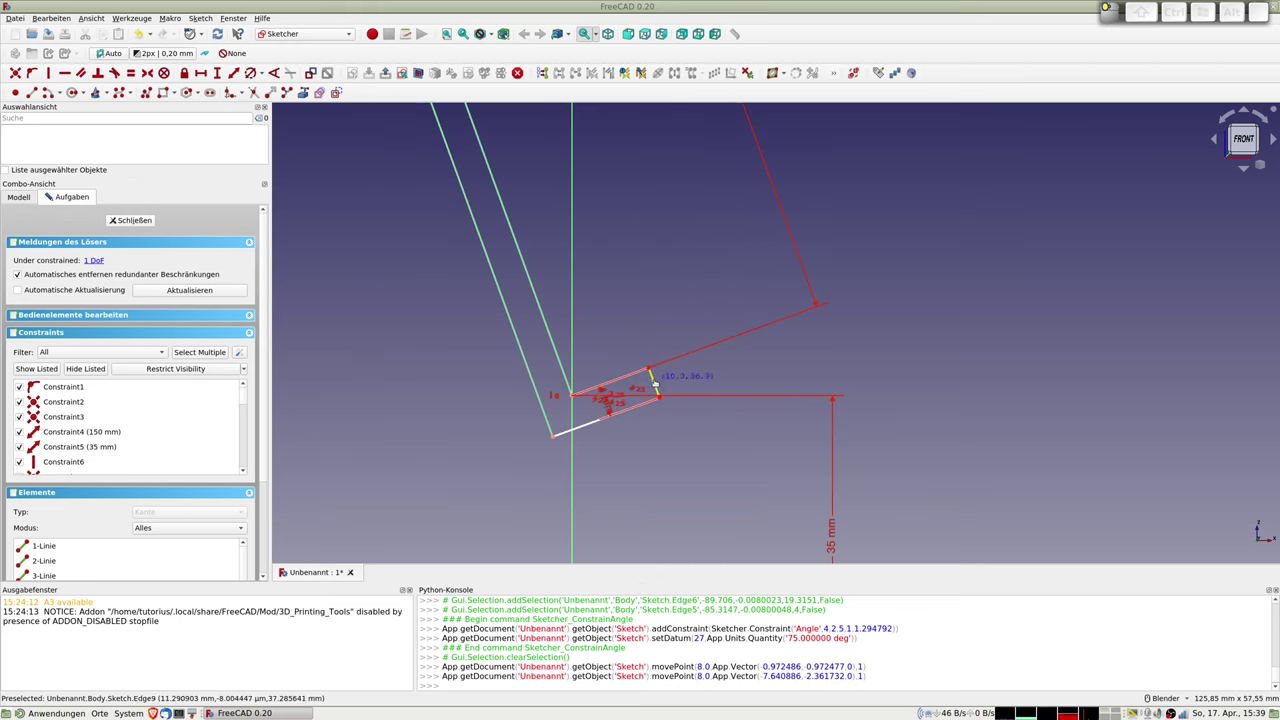
left_click(619, 383)
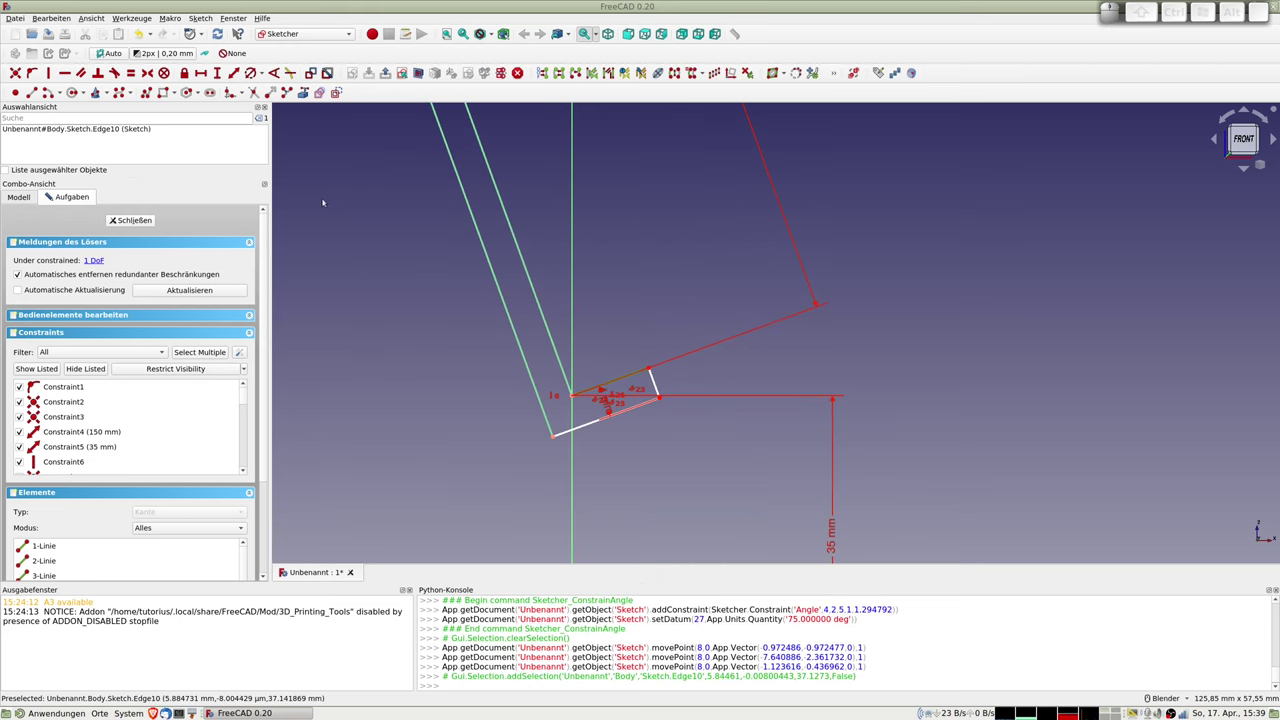
left_click(234, 74)
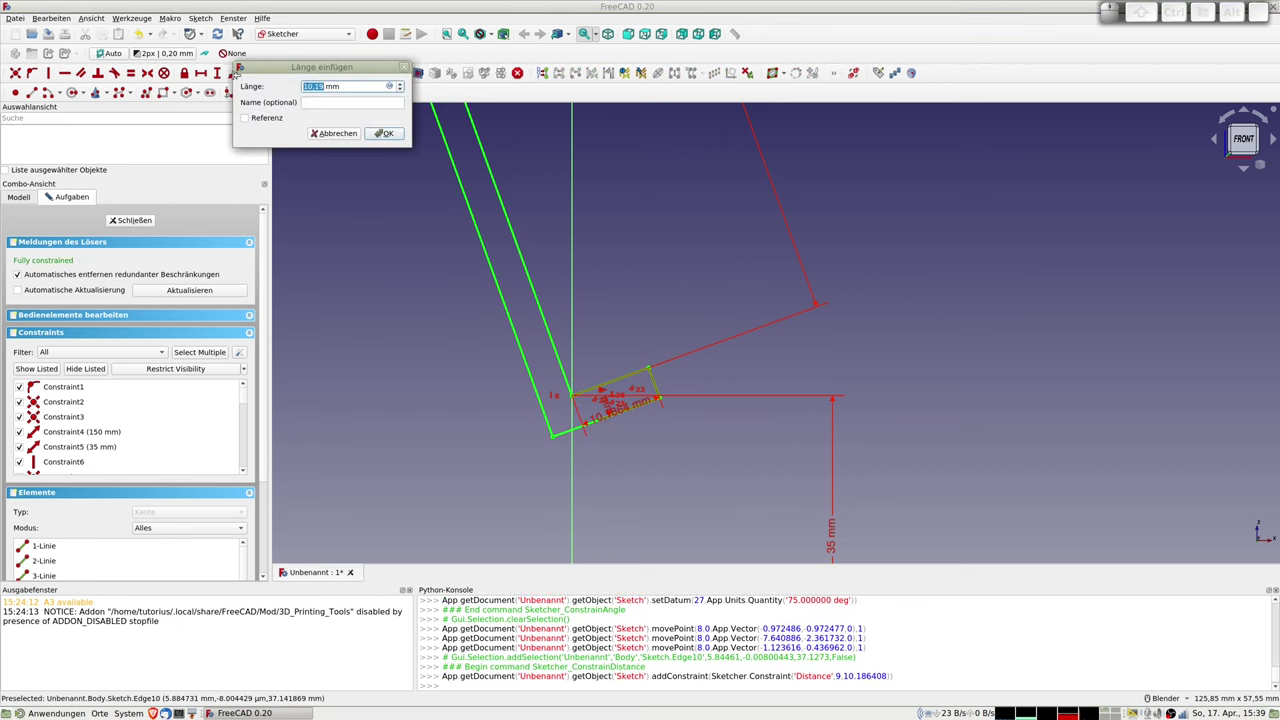
type("10")
key("Return")
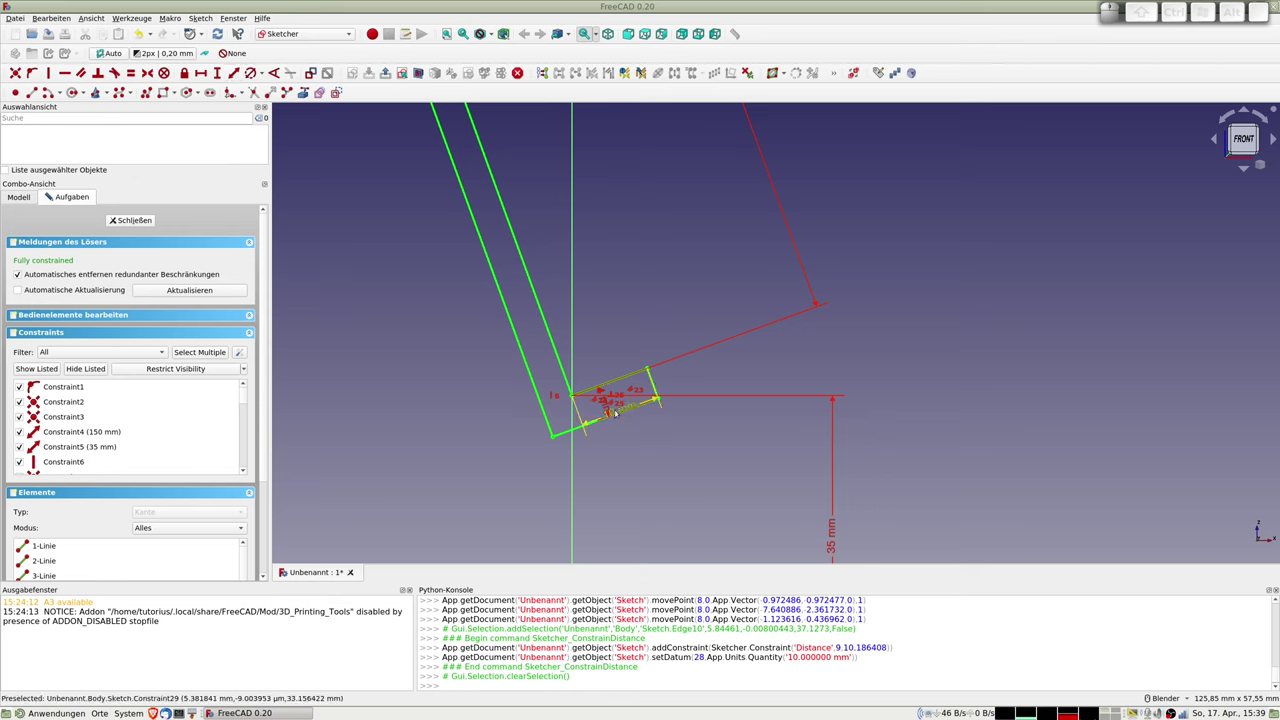
- Move the notch-edge dimension aside and change it from 10 mm to 7 mm
left_click_drag(618, 418, 633, 449)
double_click(633, 449)
type("7")
key("Return")
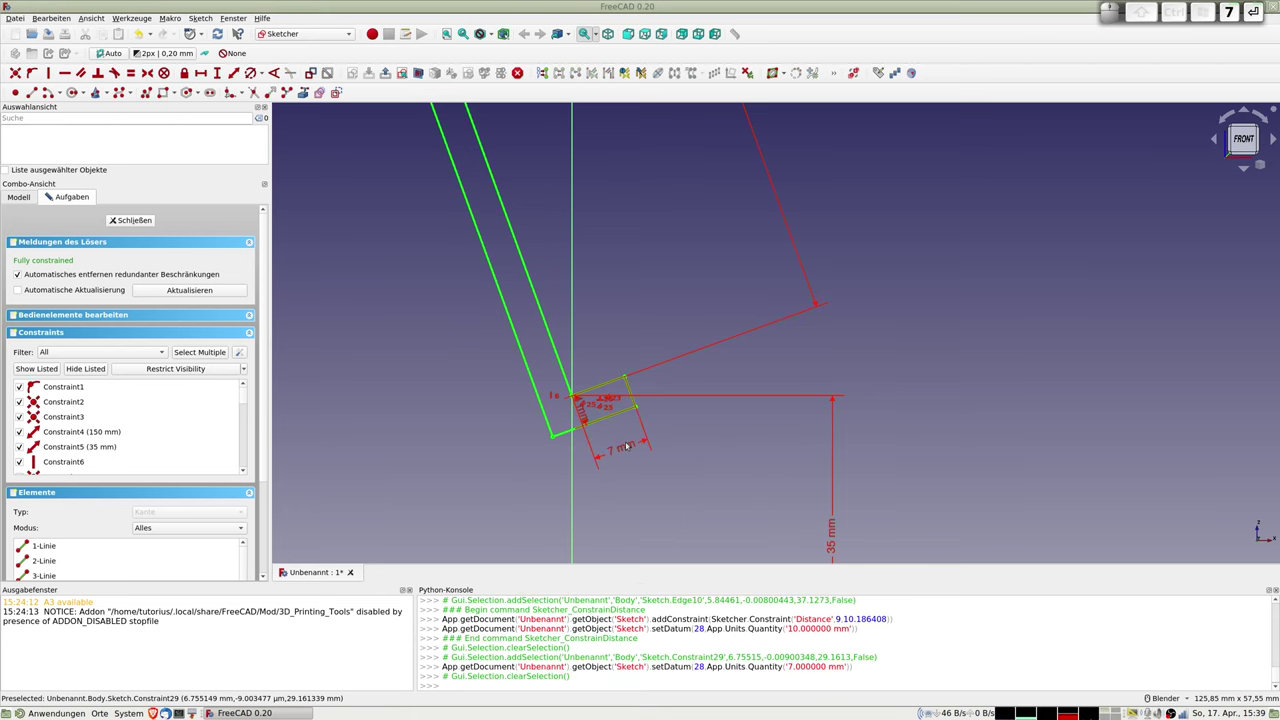
left_click(632, 393)
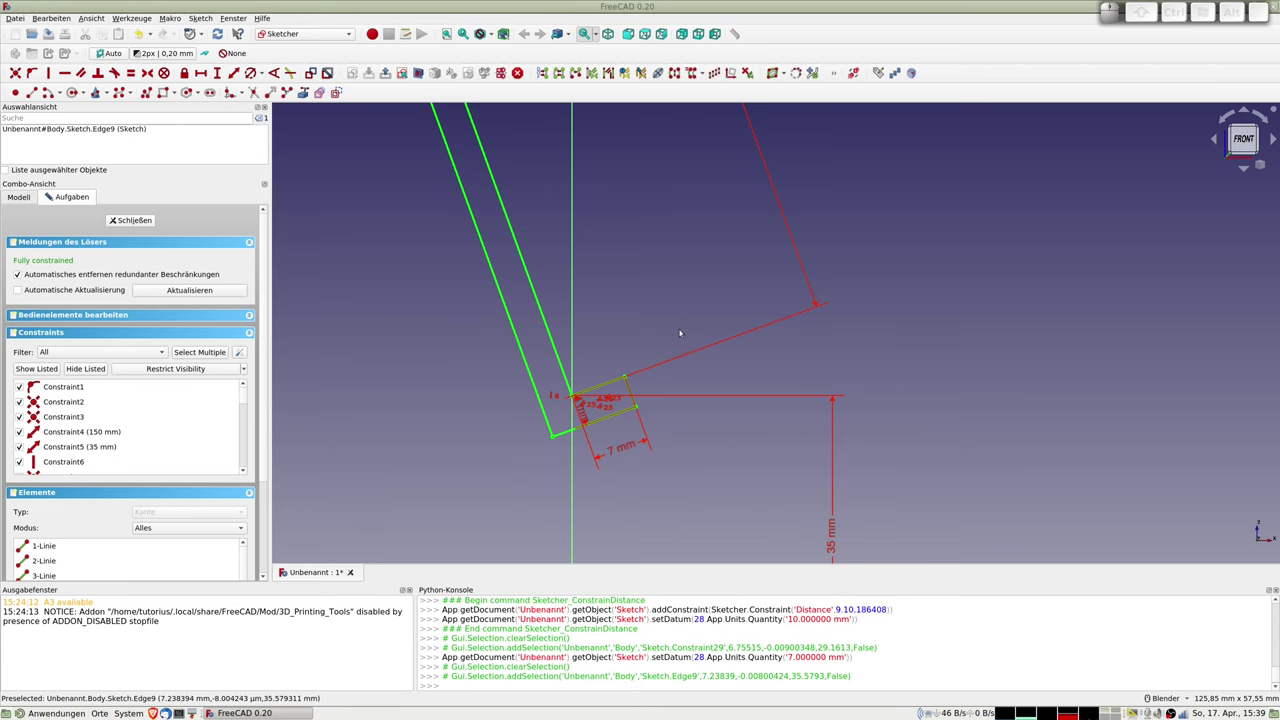
left_click(680, 378)
- Select the triangle's leg edges and reposition the 150 mm dimension label
scroll(797, 261, "down", 2)
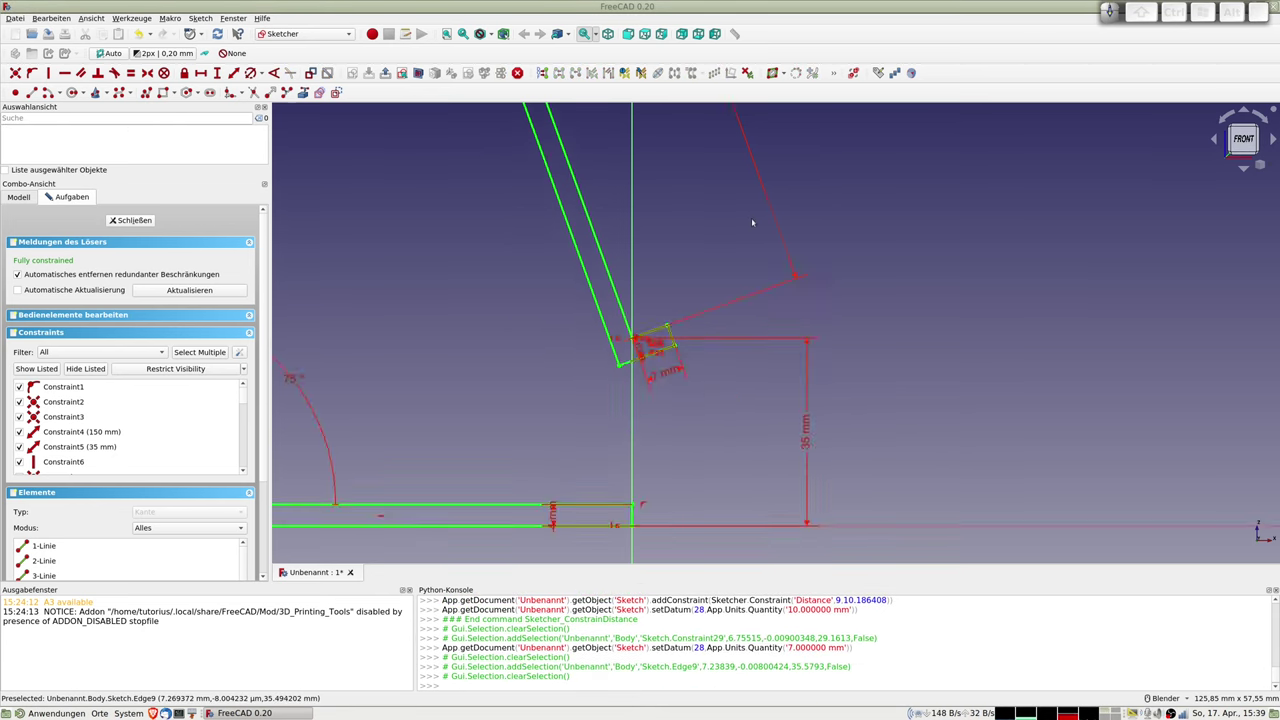
scroll(780, 240, "down", 2)
scroll(765, 215, "down", 2)
scroll(757, 200, "up", 2)
scroll(757, 200, "up", 2)
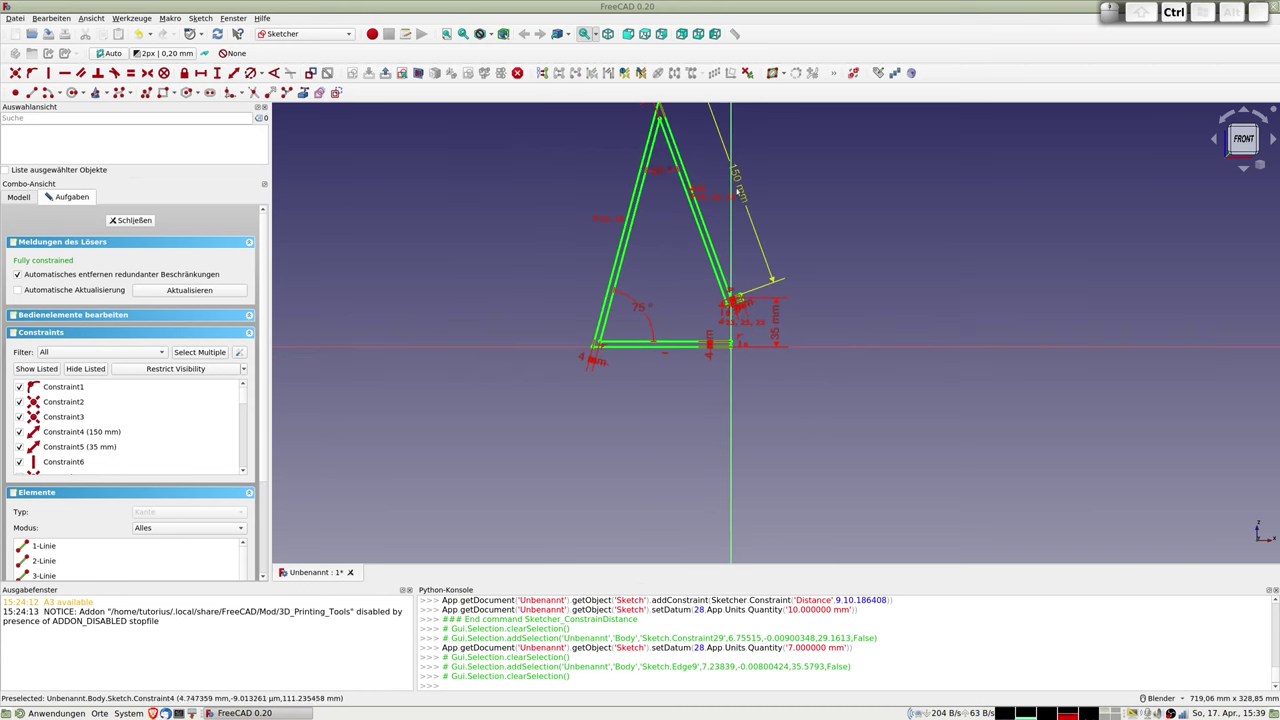
left_click_drag(738, 183, 626, 244)
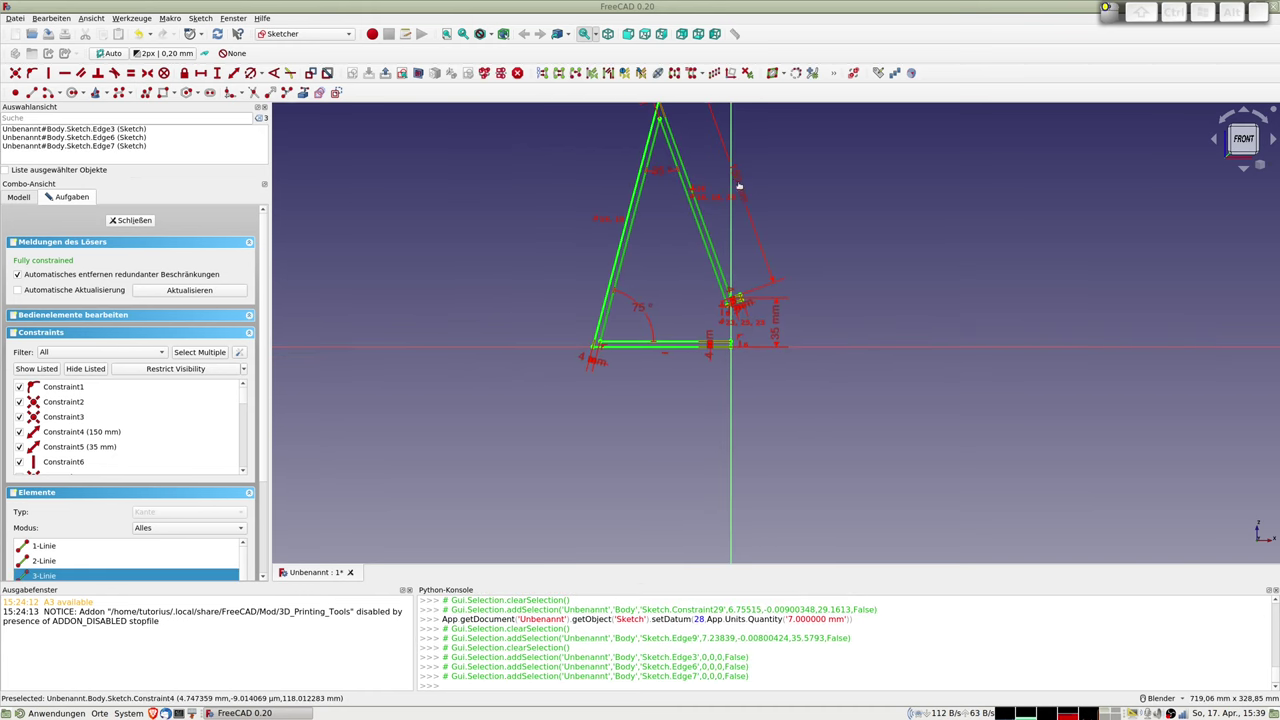
left_click_drag(738, 185, 580, 266)
left_click_drag(741, 193, 615, 215)
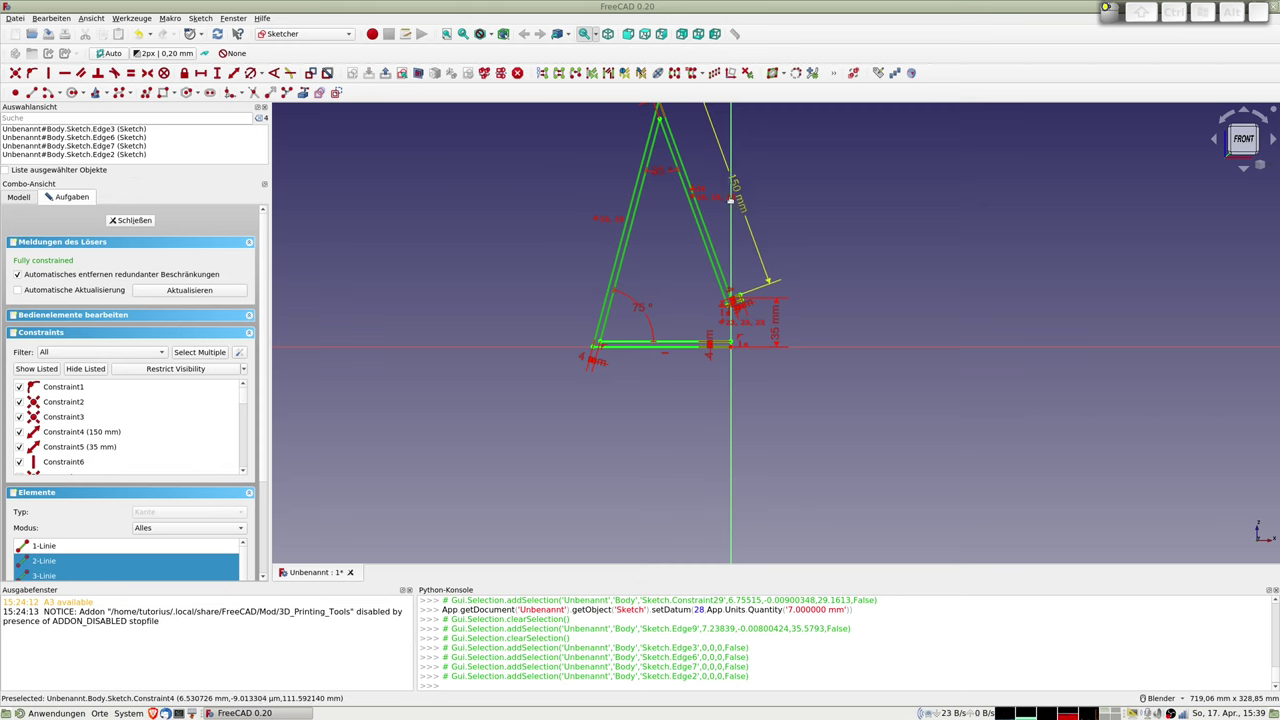
- Move the 7 mm dimension above the notch; a trial construction toggle is undone
scroll(762, 307, "up", 2)
scroll(762, 307, "up", 3)
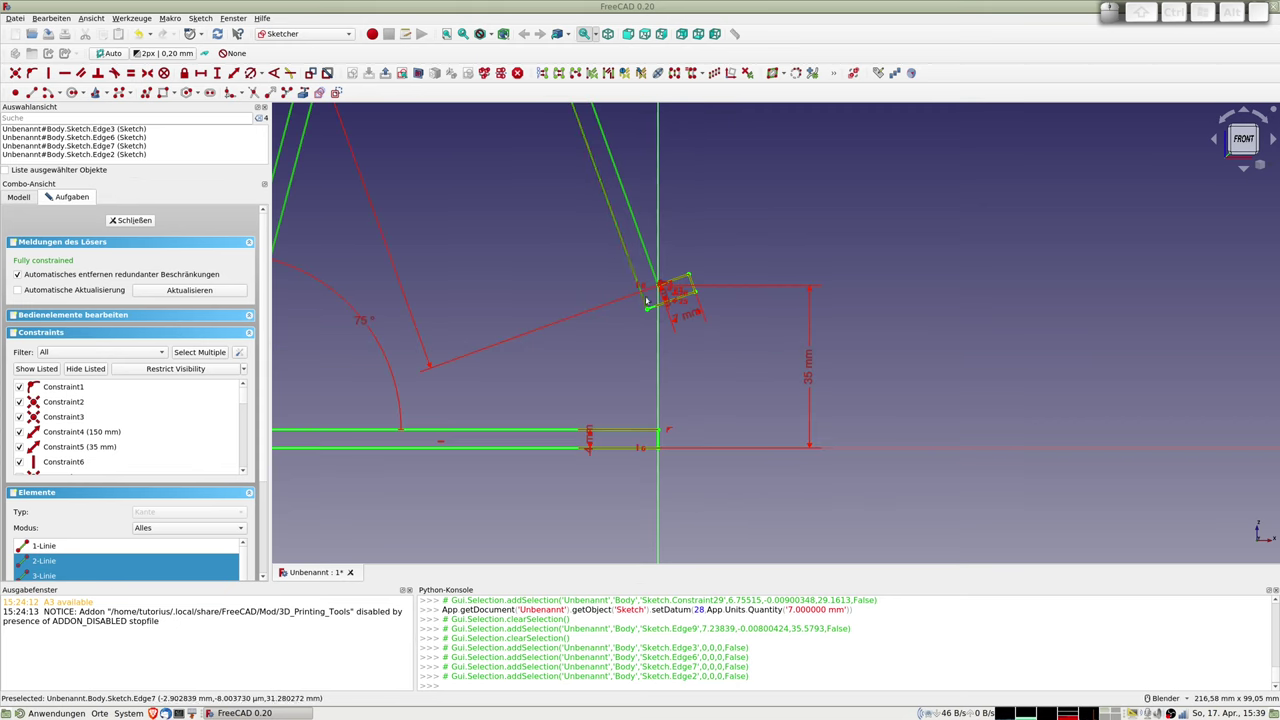
mouse_move(689, 313)
left_mouse_down()
mouse_move(669, 250)
mouse_move(738, 281)
left_mouse_up()
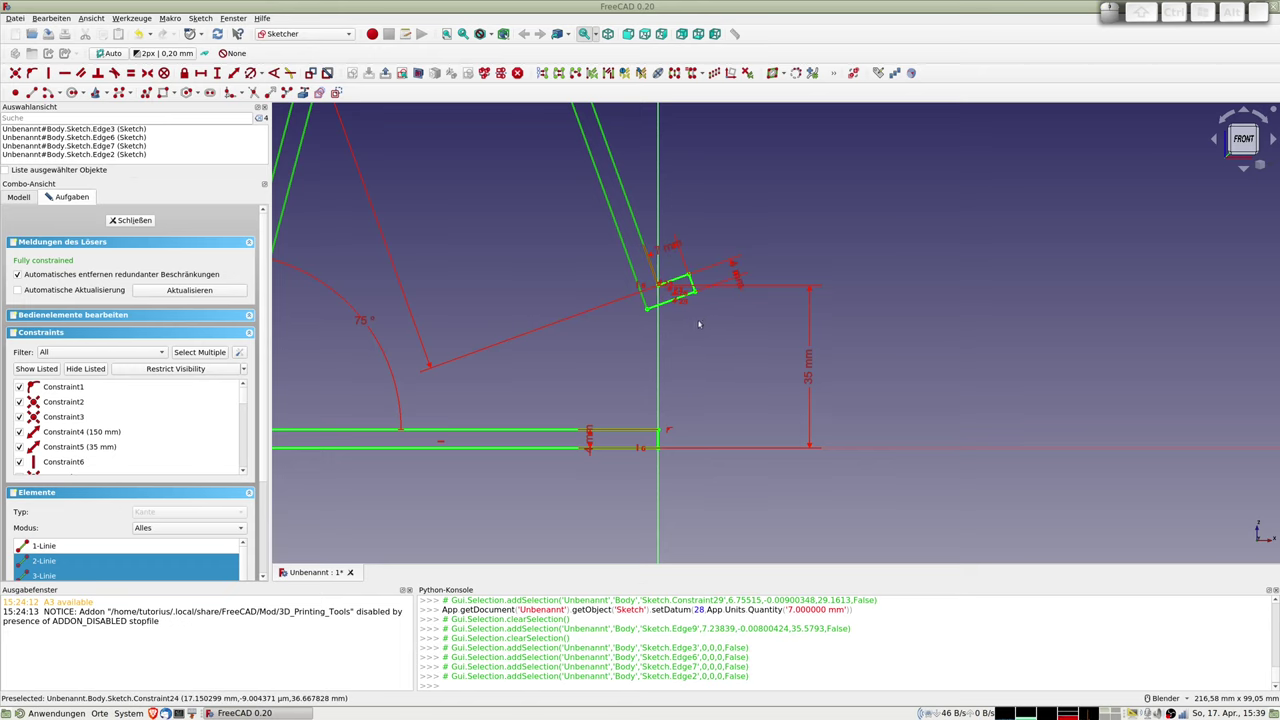
scroll(703, 303, "up", 2)
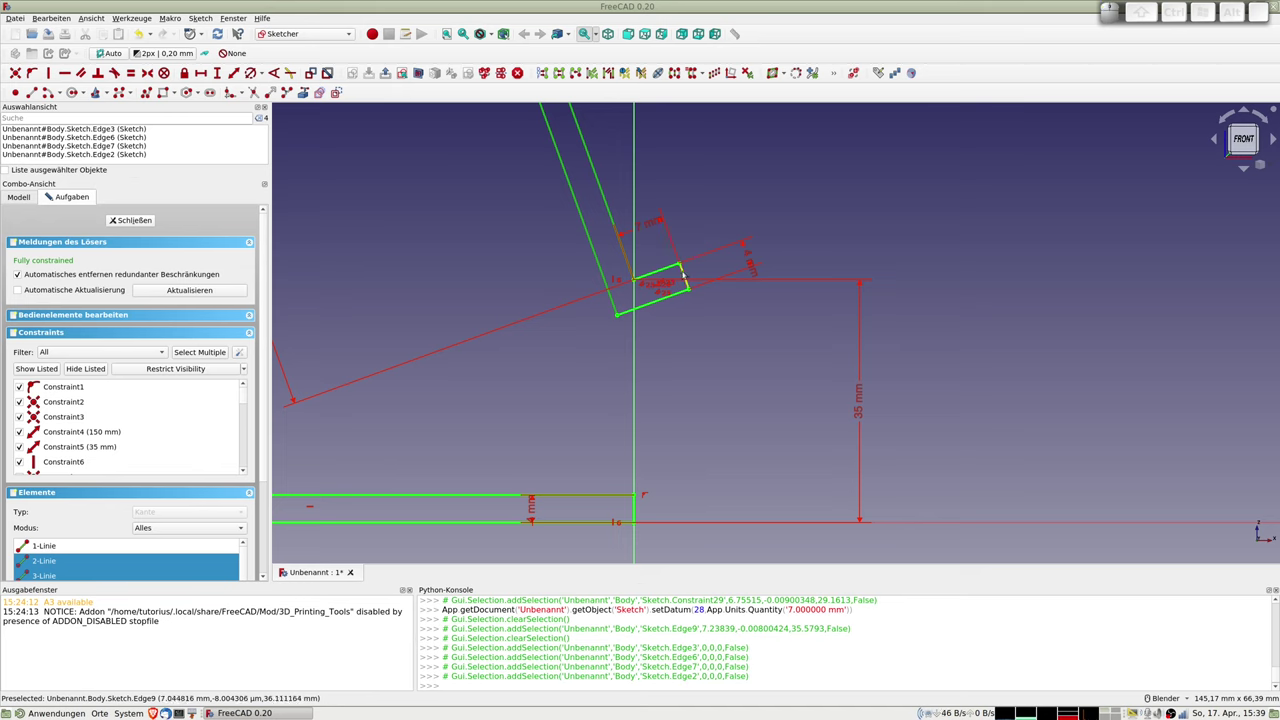
left_click(683, 276)
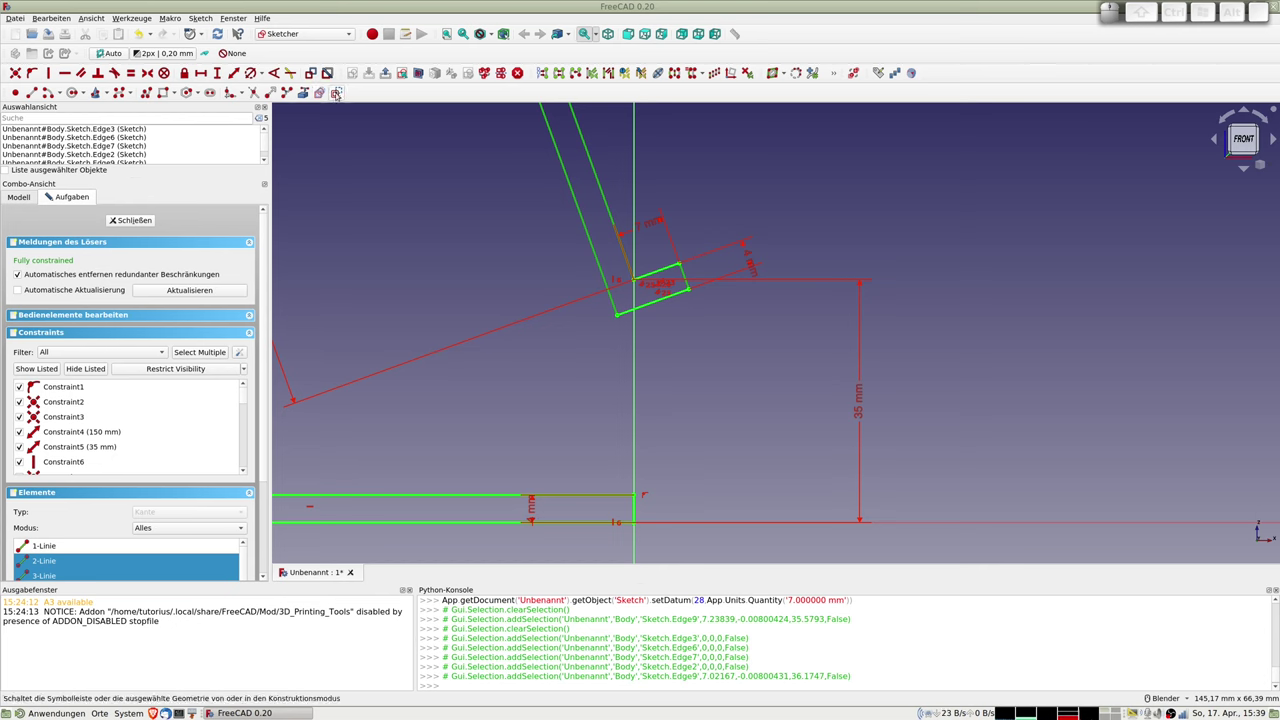
left_click(336, 93)
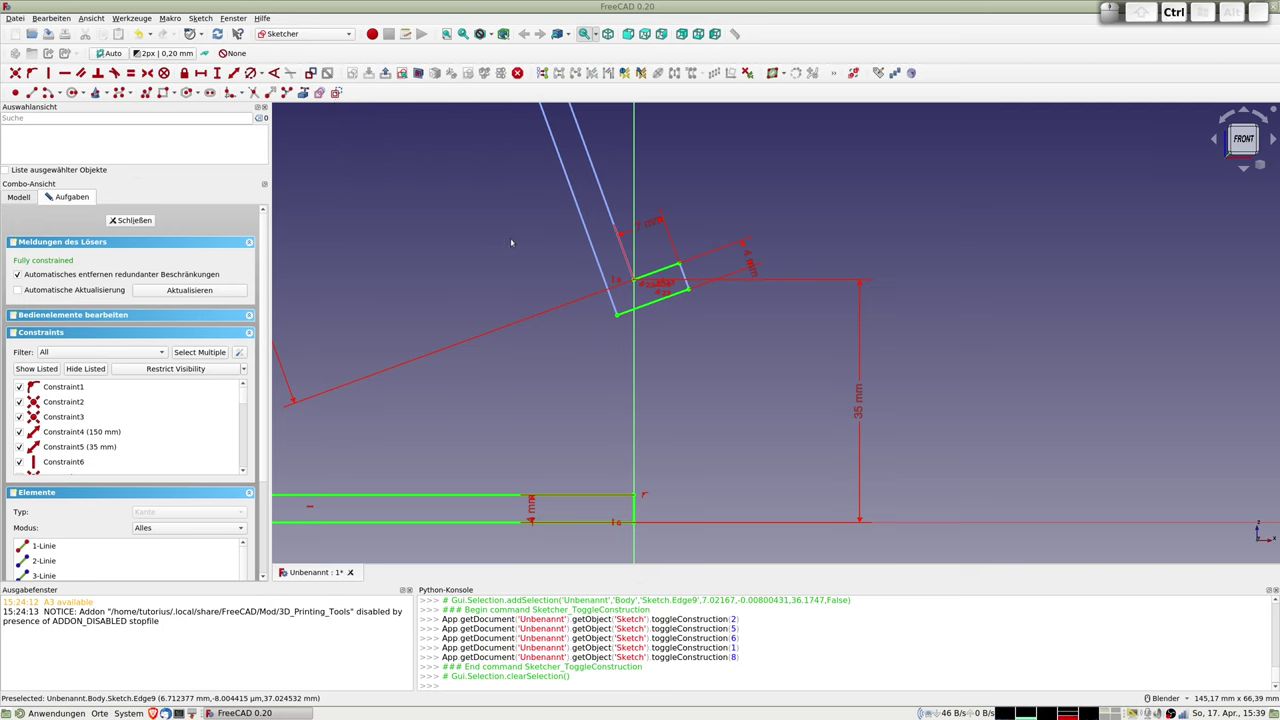
key("ctrl+z")
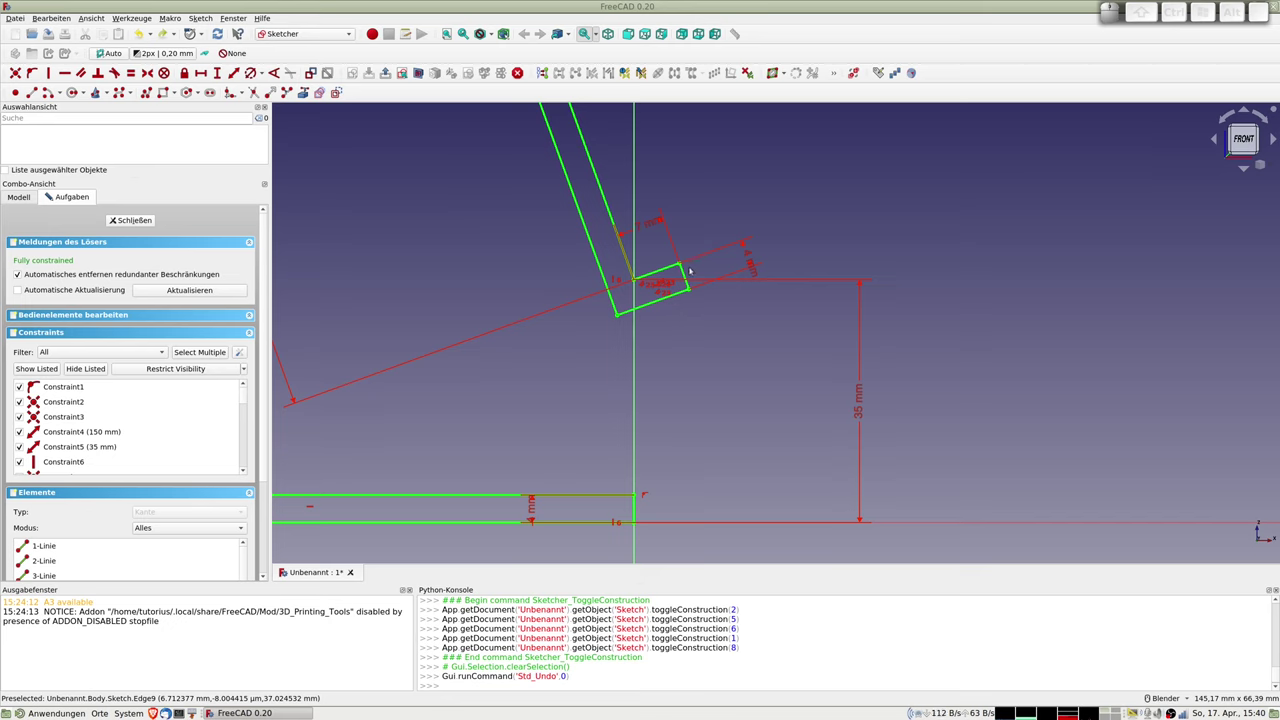
- Toggle a right-leg edge to construction geometry, then undo that change
scroll(580, 341, "down", 5)
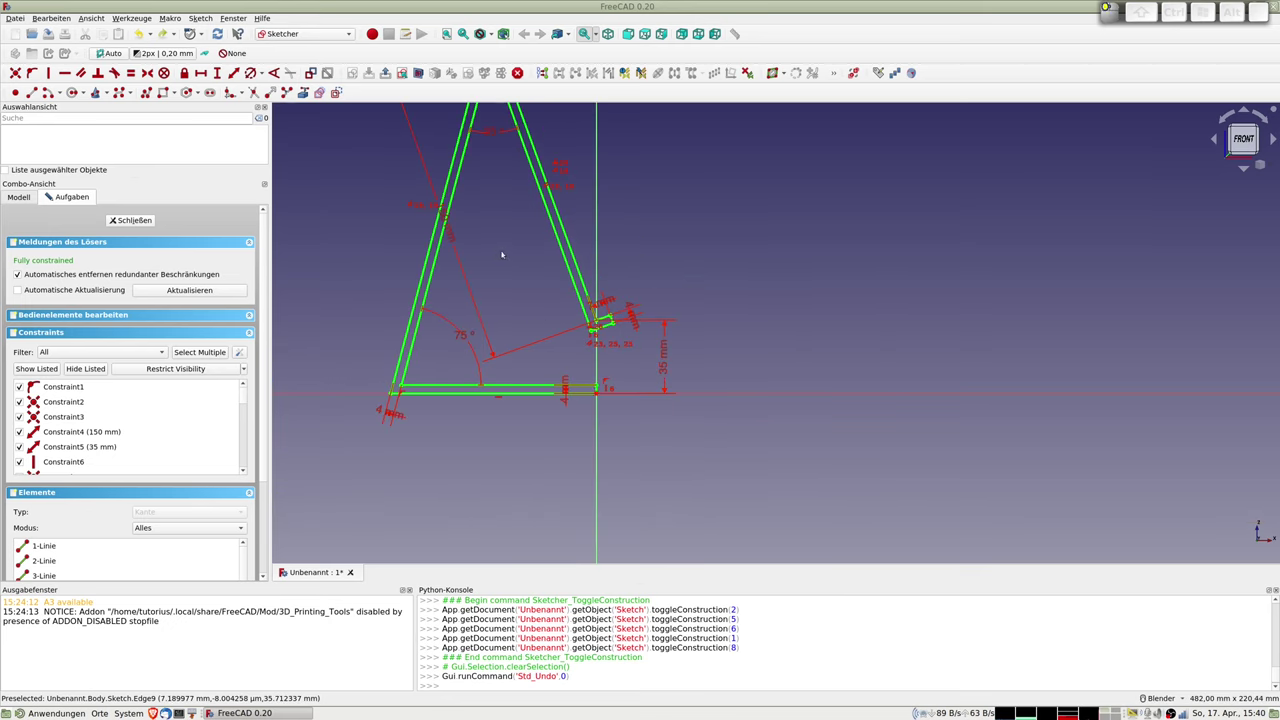
left_click(482, 207)
left_click(482, 207)
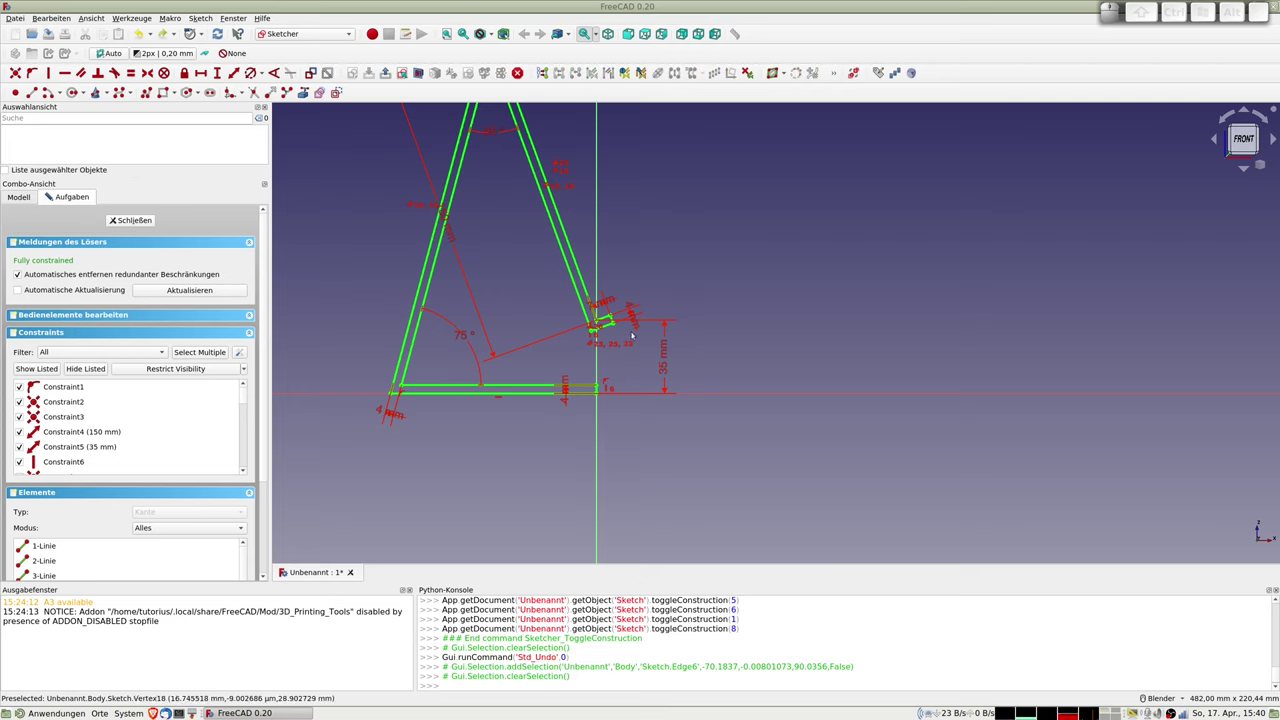
scroll(617, 278, "up", 2)
left_click(563, 283)
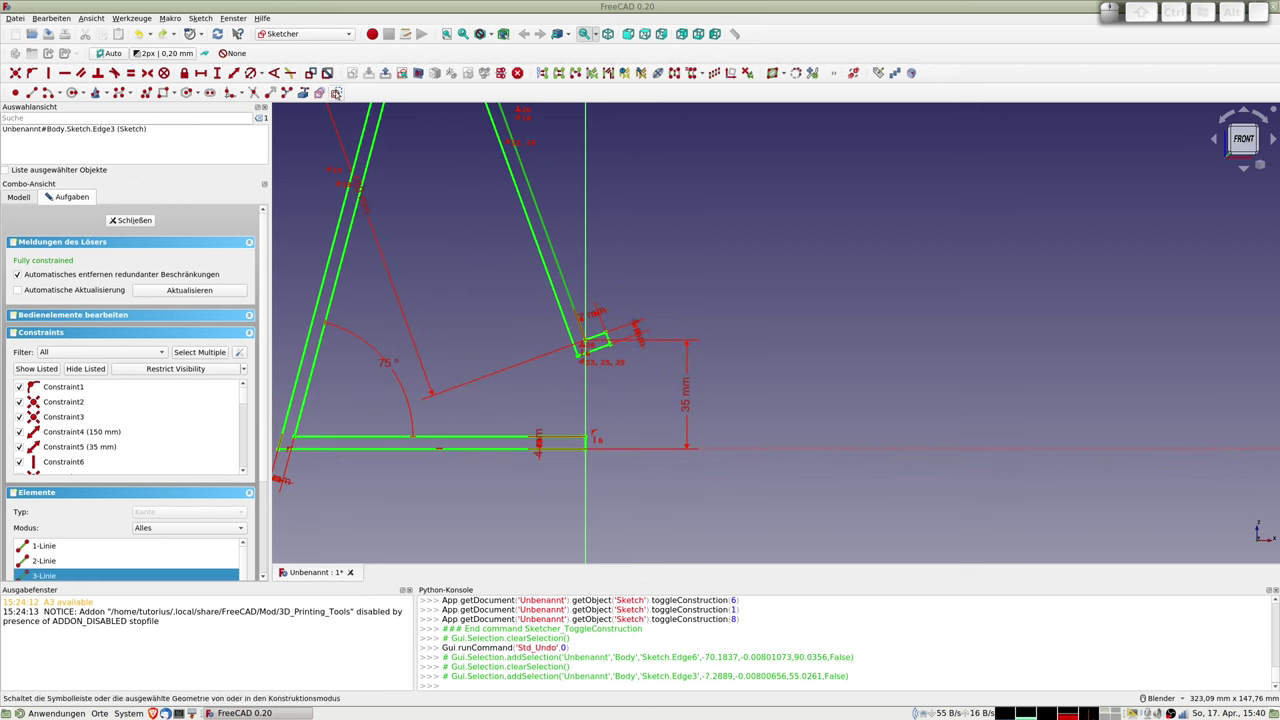
left_click(326, 73)
left_click(336, 92)
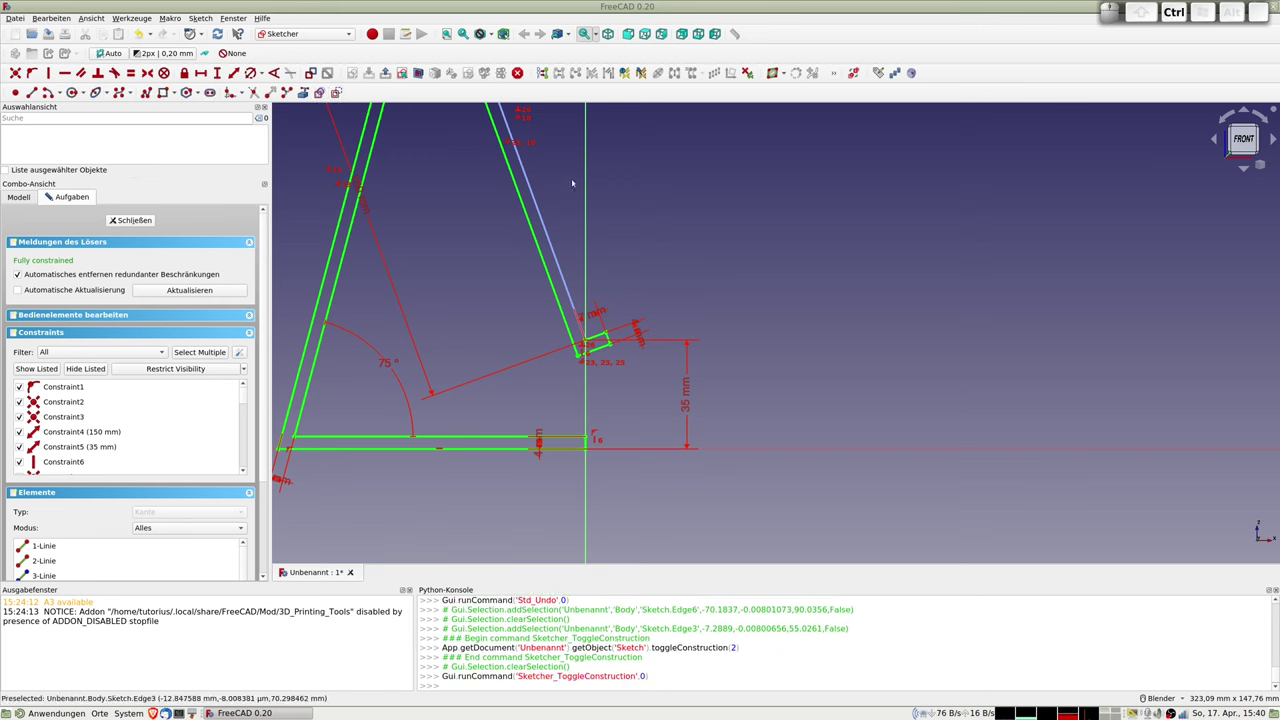
key("ctrl+z")
- Make the notch's short outer edge construction geometry and switch tools to construction mode
left_click(606, 338)
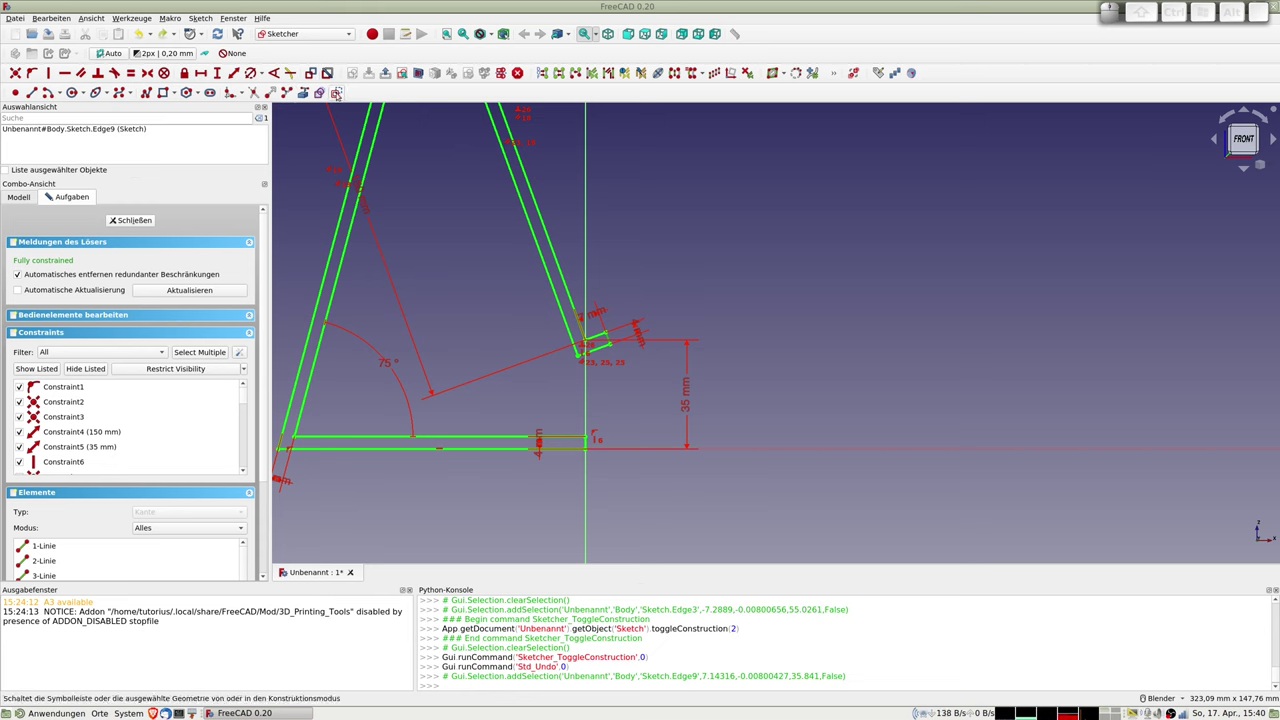
left_click(336, 92)
scroll(620, 312, "up", 2)
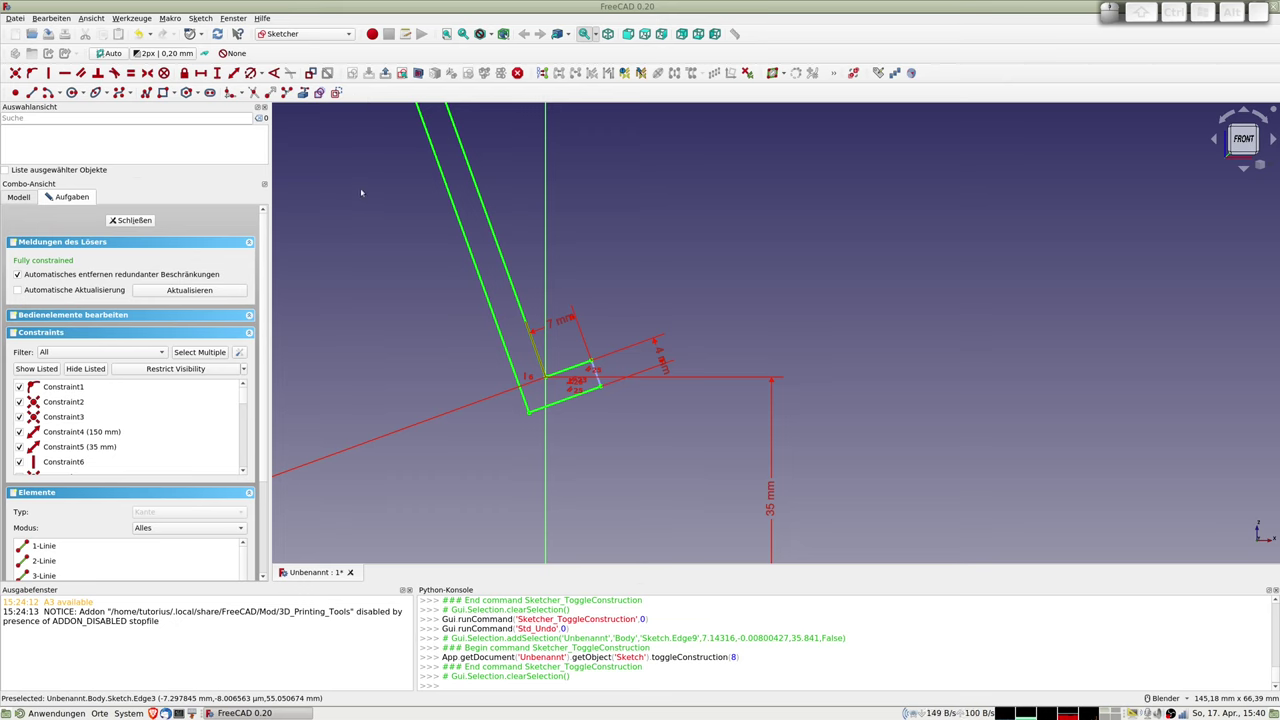
left_click(336, 93)
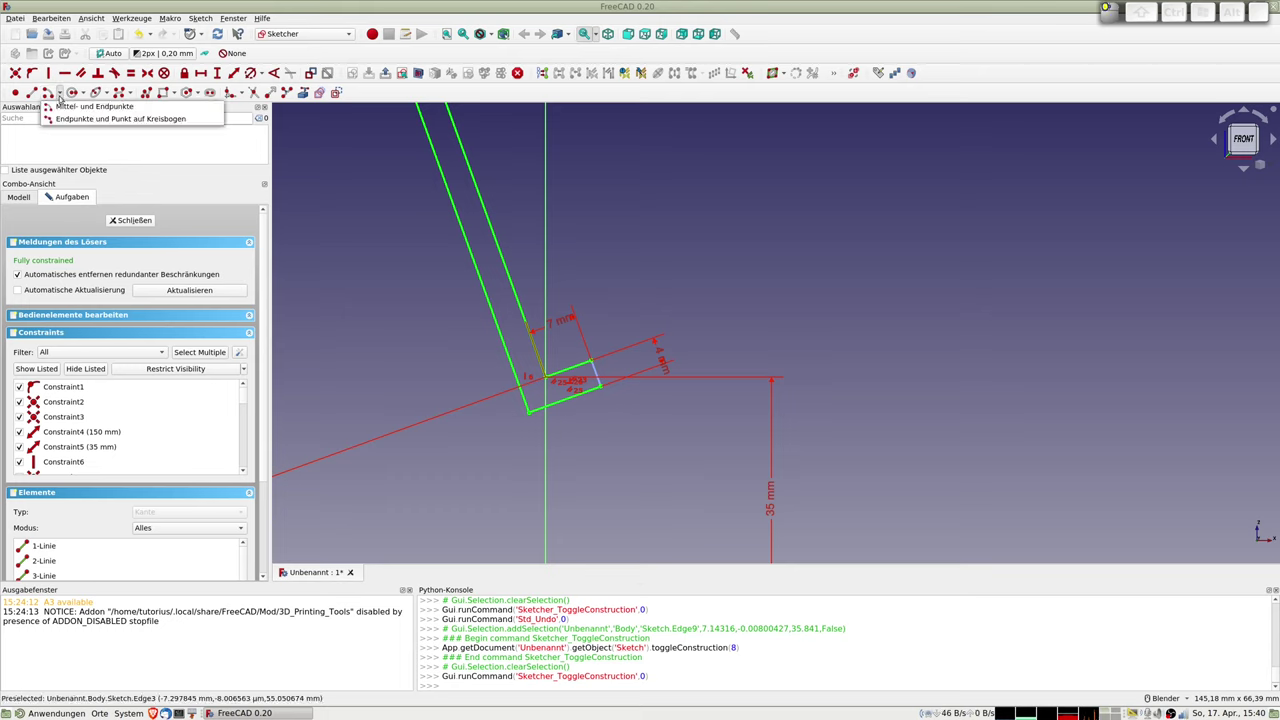
- Draw a centre-and-endpoints arc at the notch and adjust its centre and top end
left_click(59, 95)
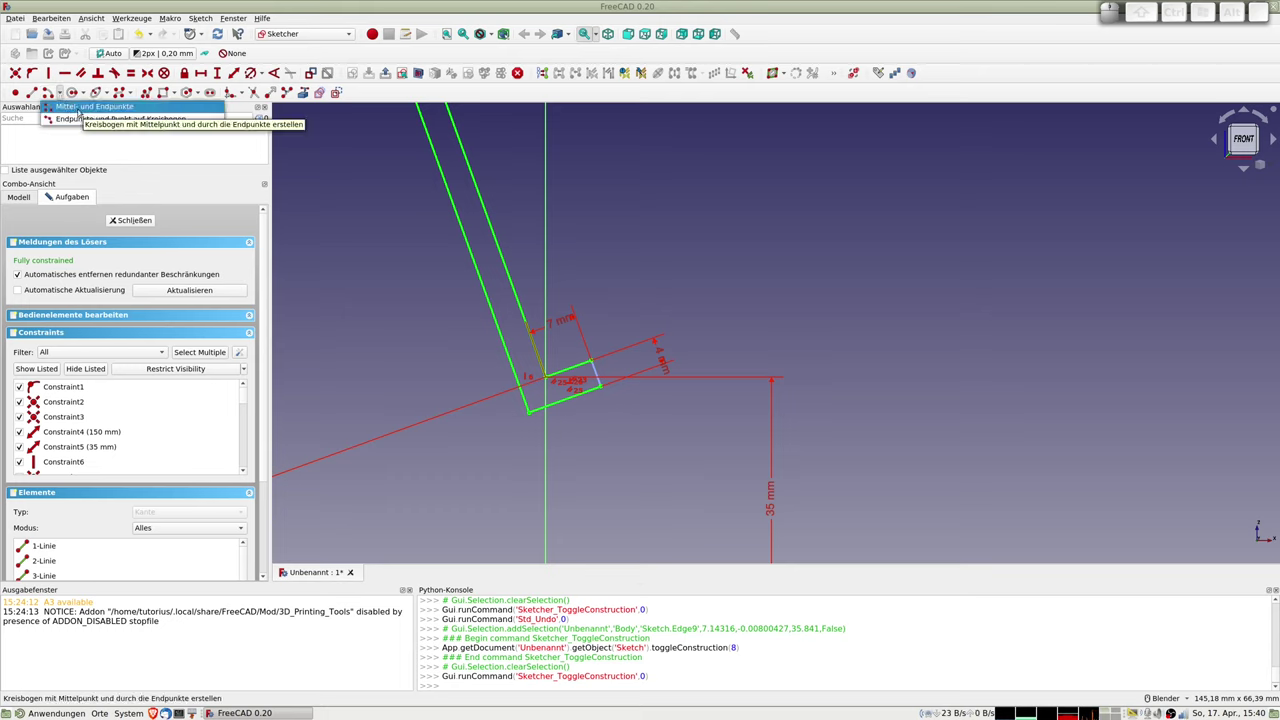
left_click(78, 108)
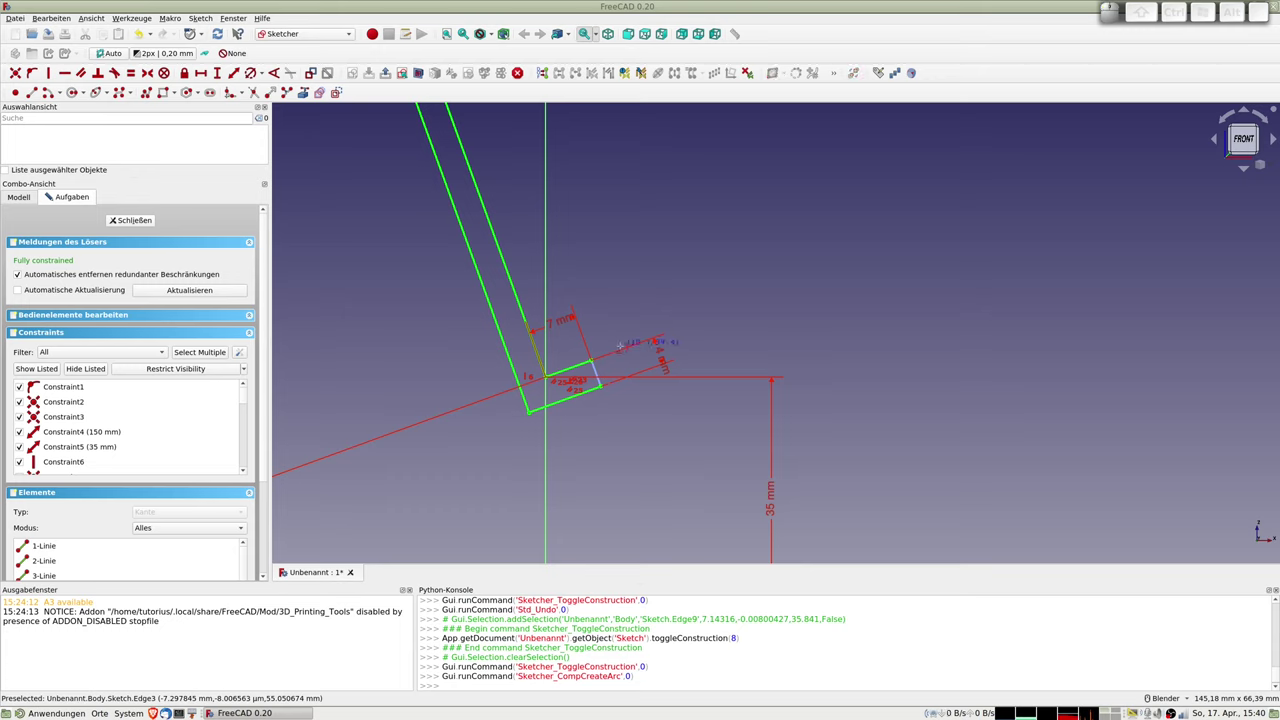
left_click(621, 347)
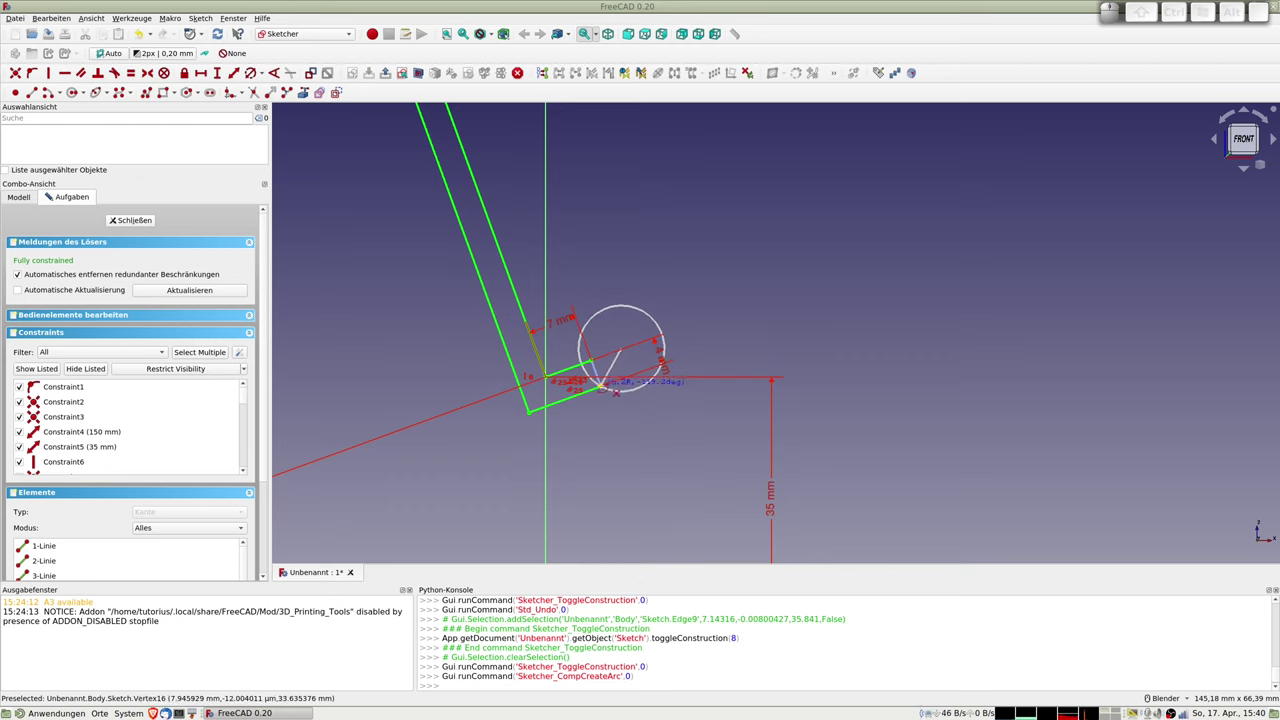
left_click(600, 387)
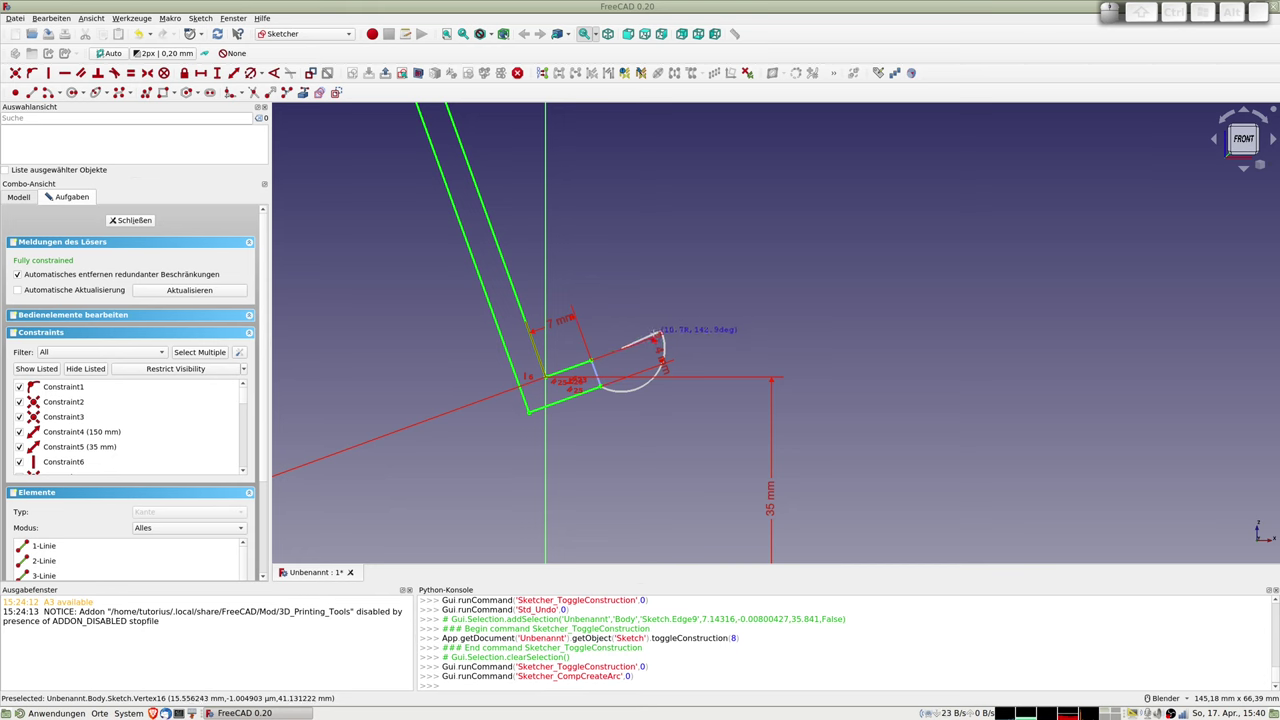
left_click(659, 333)
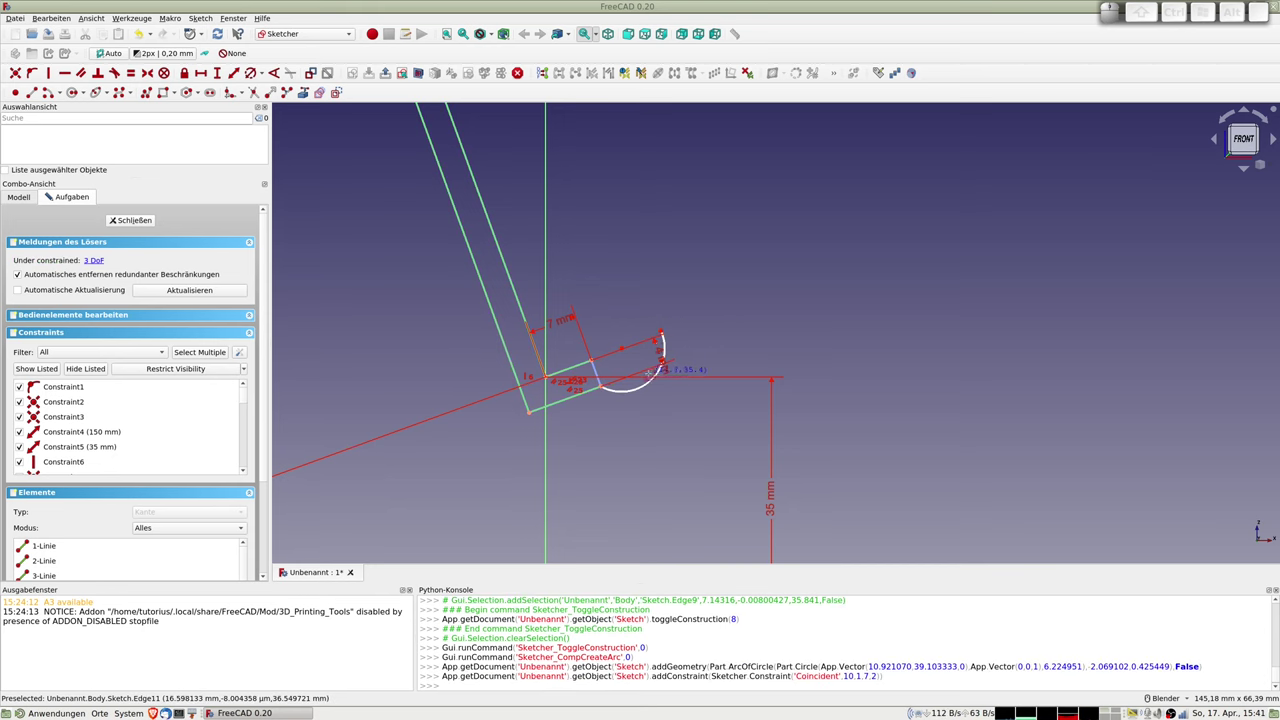
scroll(648, 373, "up", 4)
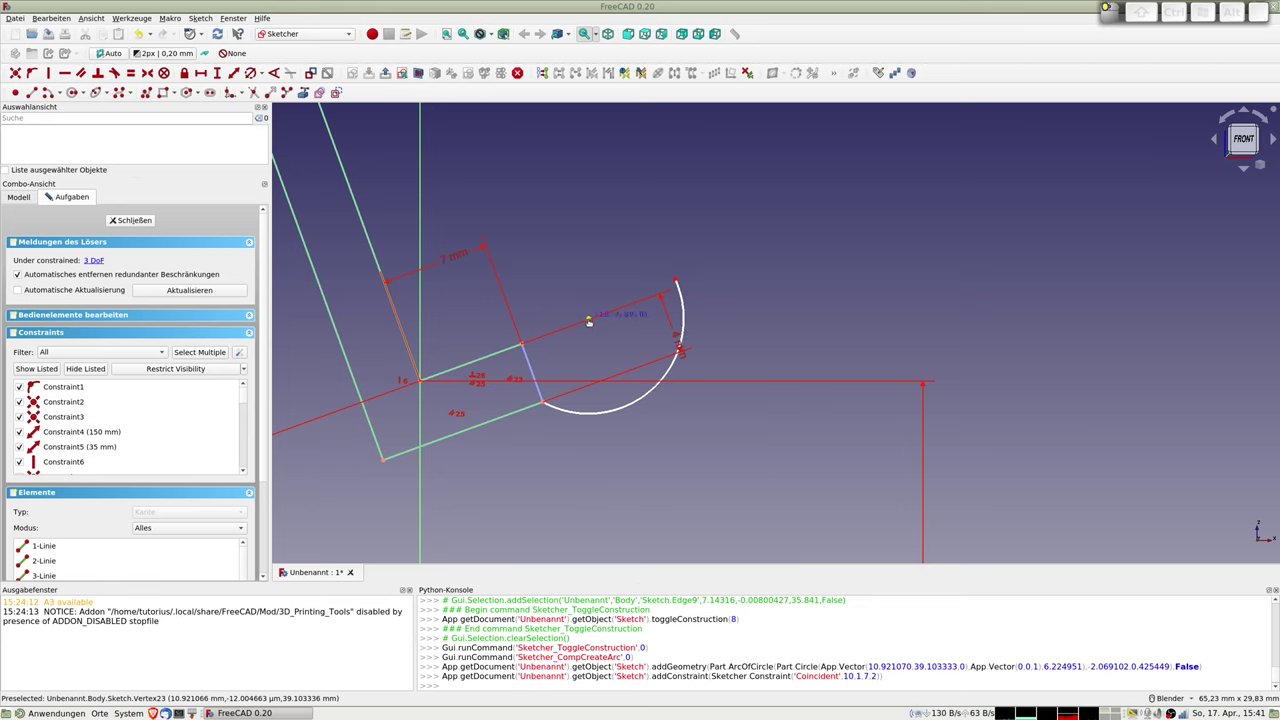
left_click_drag(587, 311, 556, 281)
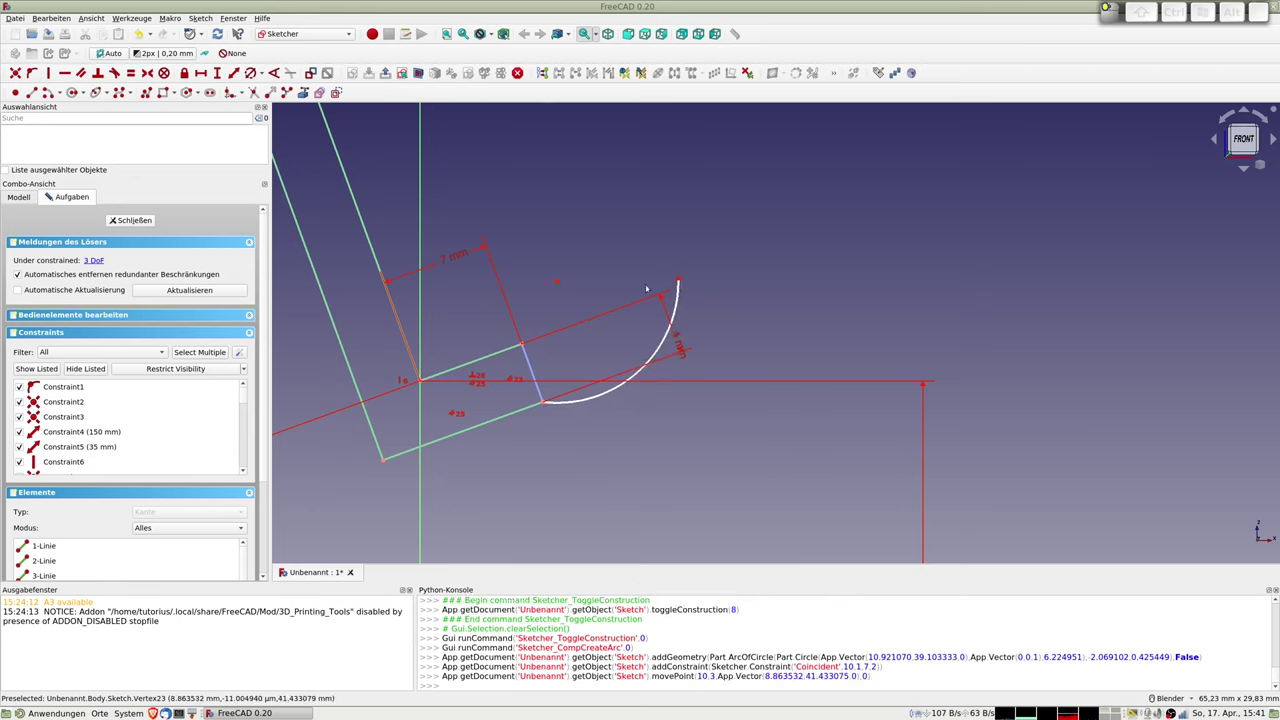
mouse_move(678, 281)
left_mouse_down()
mouse_move(596, 240)
mouse_move(620, 280)
mouse_move(604, 318)
left_mouse_up()
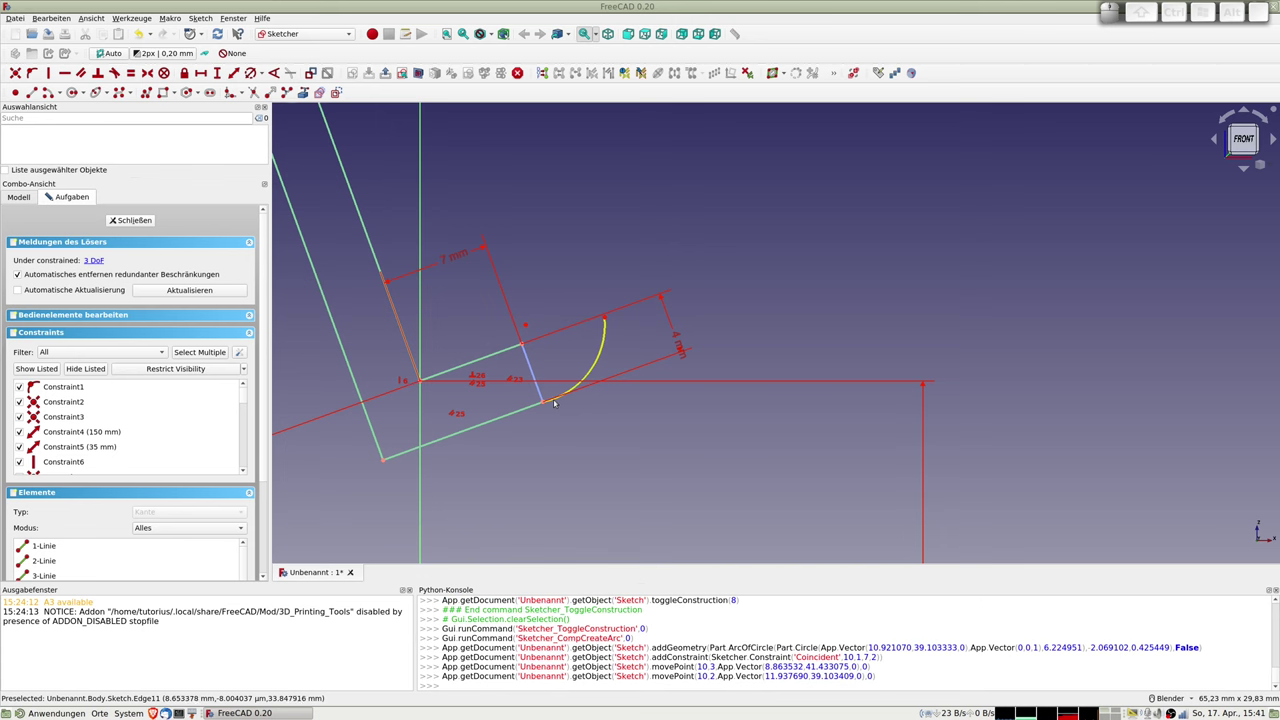
- Make the arc tangent to the notch's lower edge and fine-tune its upper endpoint
left_click(554, 403)
left_click(536, 412)
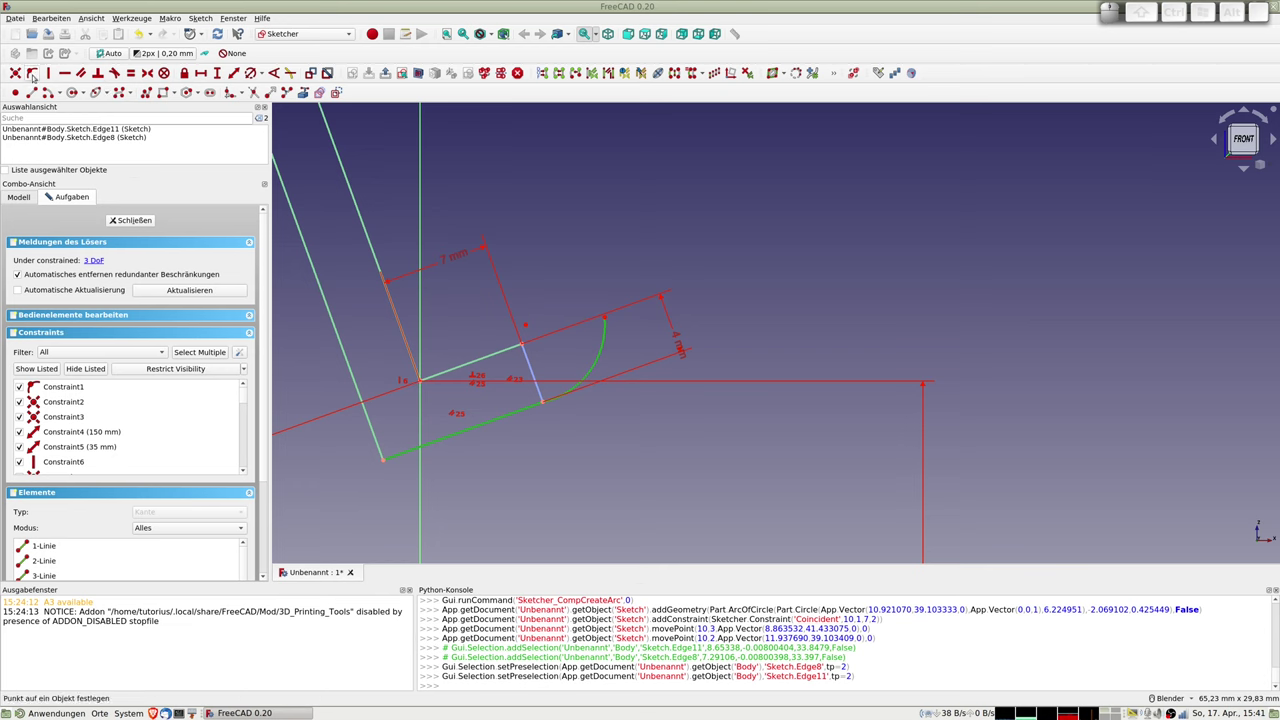
left_click(114, 73)
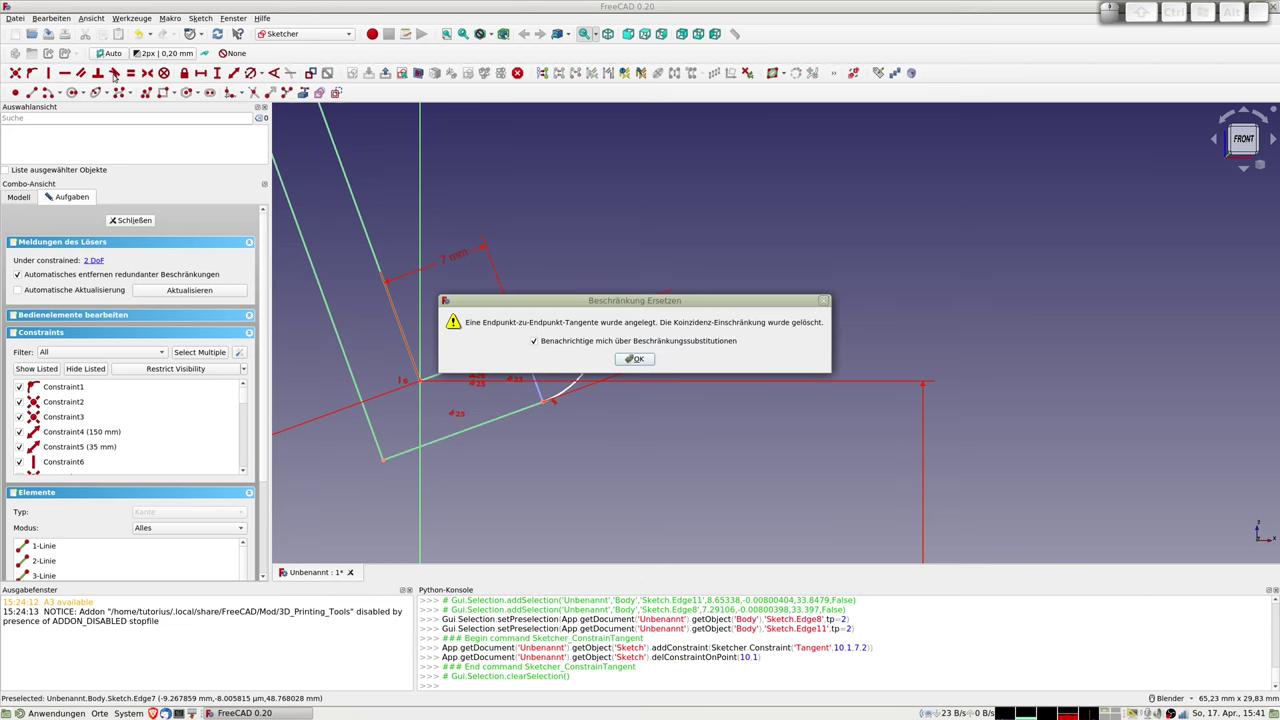
left_click(641, 362)
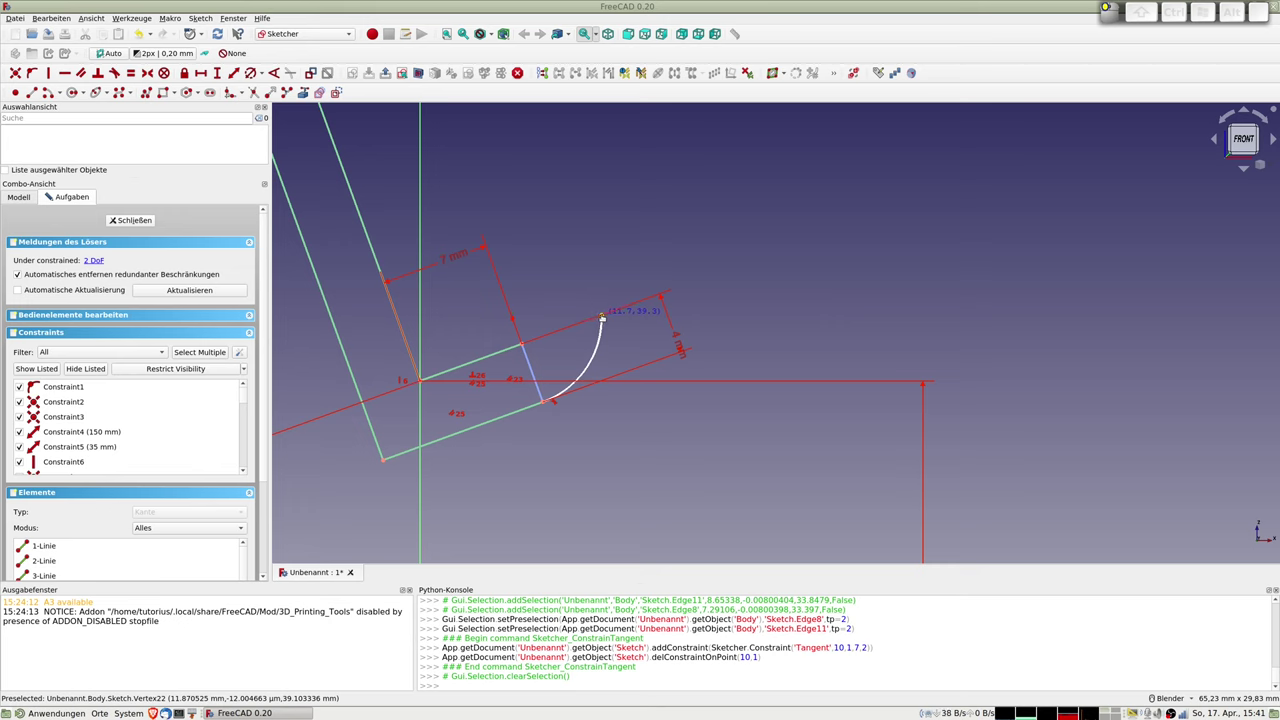
left_click_drag(601, 317, 601, 318)
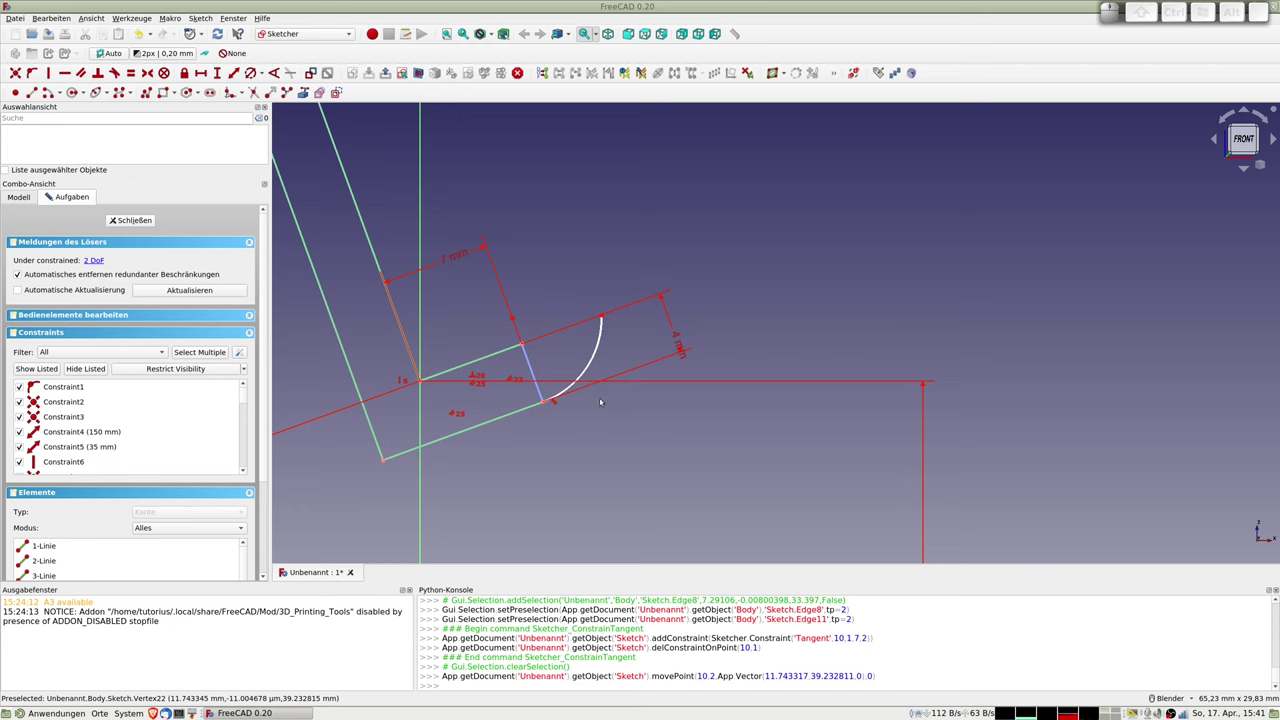
- Reshape the arc's endpoint toward the notch and draw a smaller arc sharing its centre
left_click(513, 320)
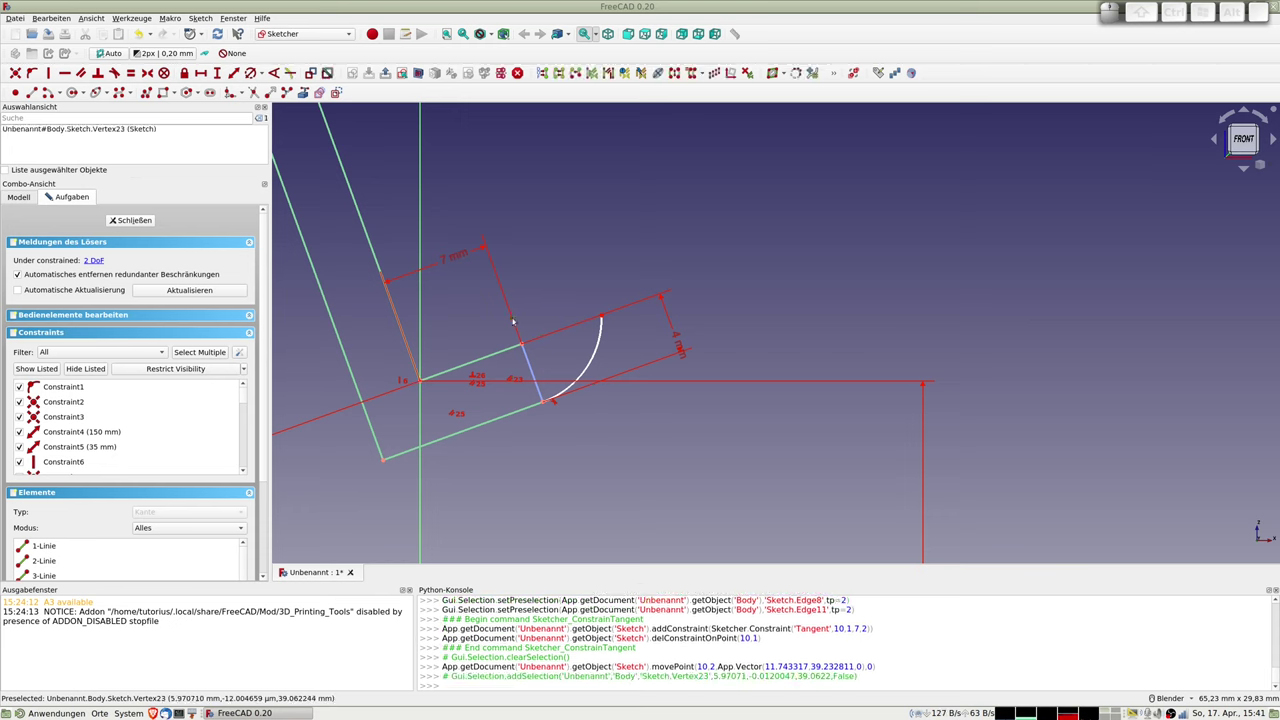
left_click_drag(513, 320, 523, 345)
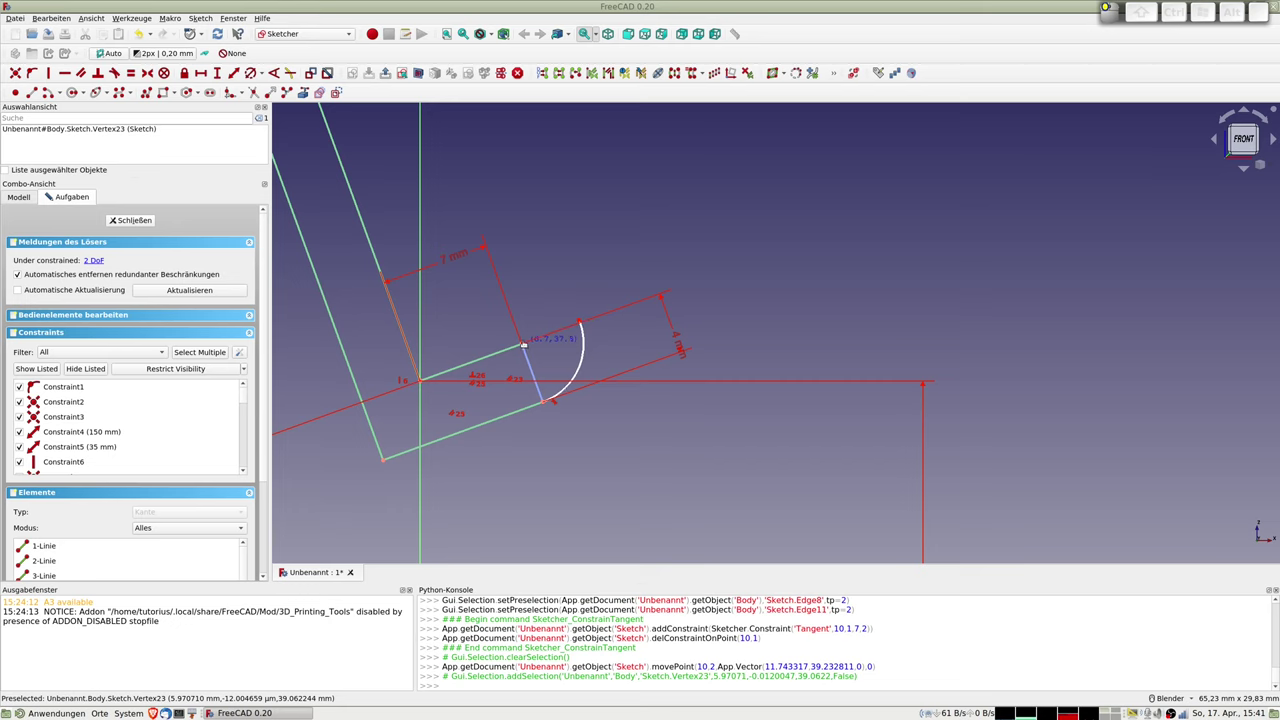
left_click_drag(523, 345, 512, 312)
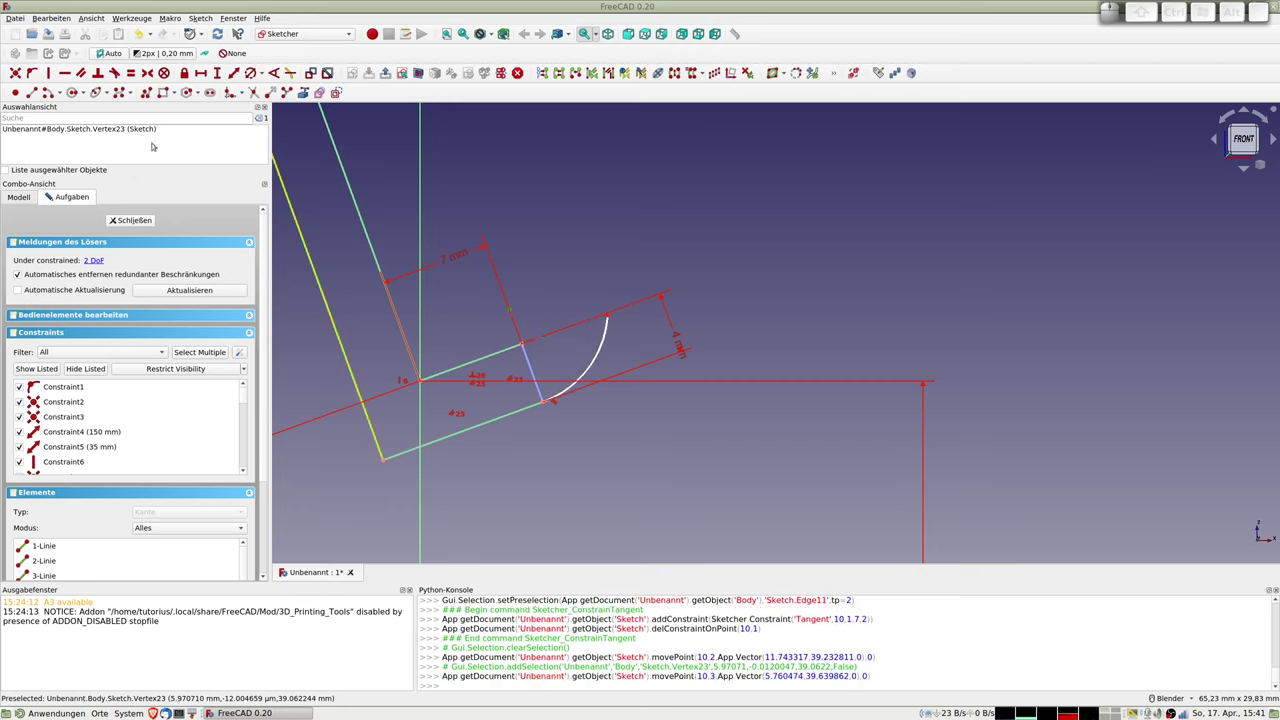
left_click(53, 94)
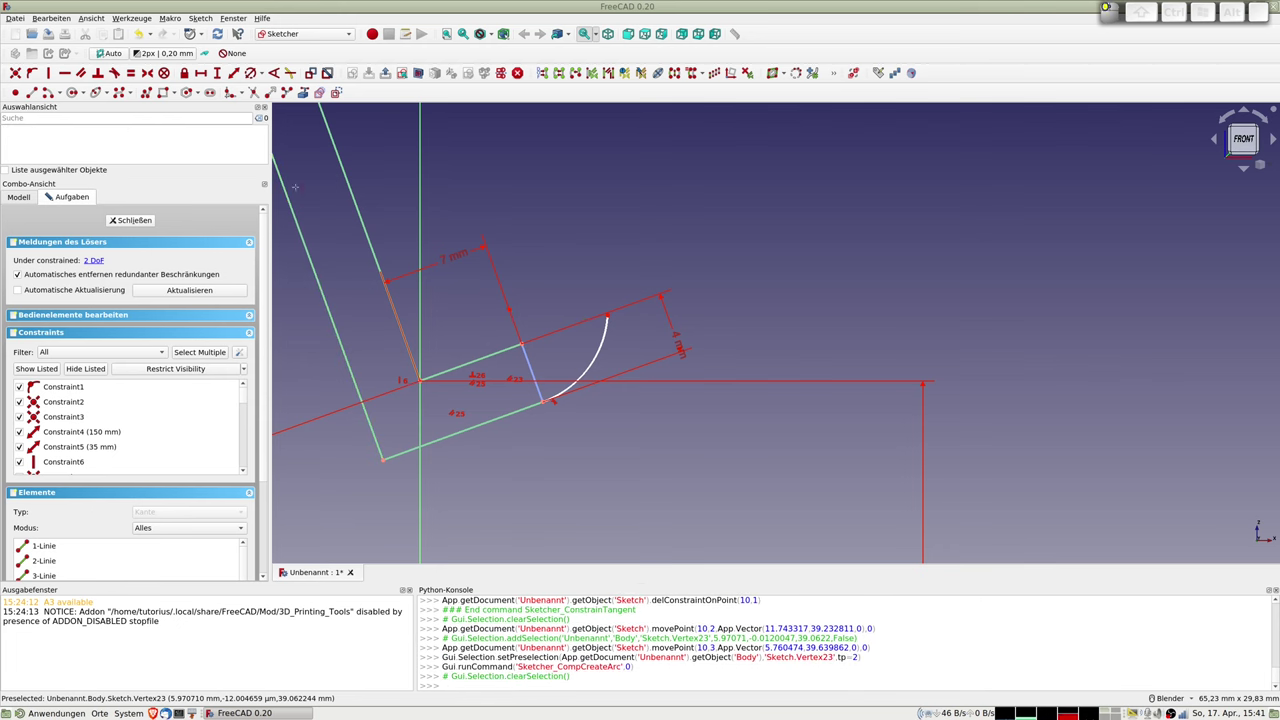
left_click(509, 309)
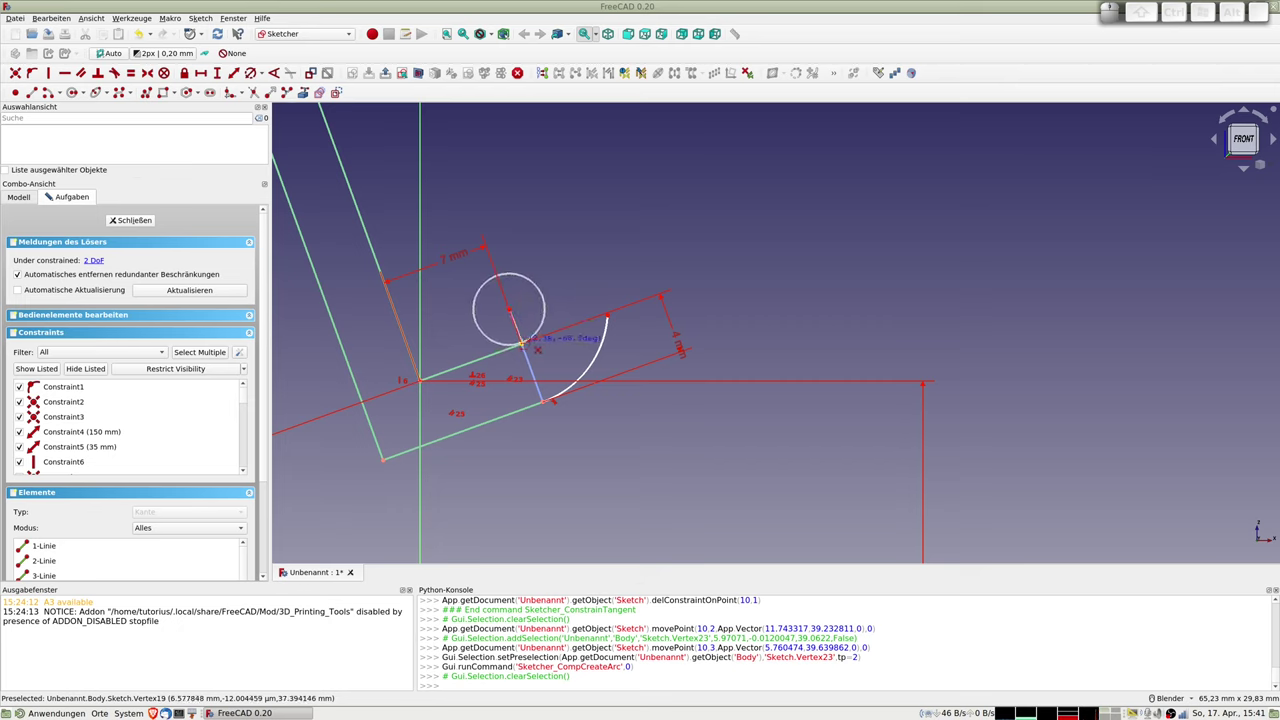
left_click(520, 343)
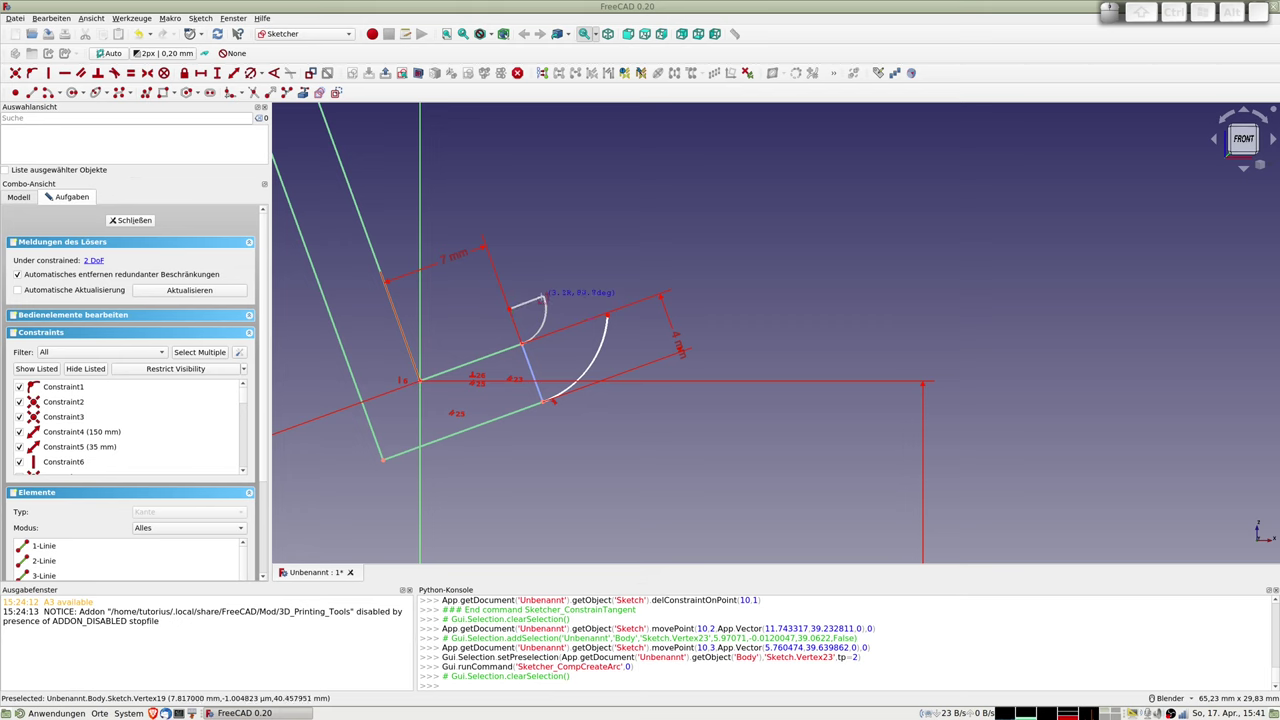
left_click(541, 298)
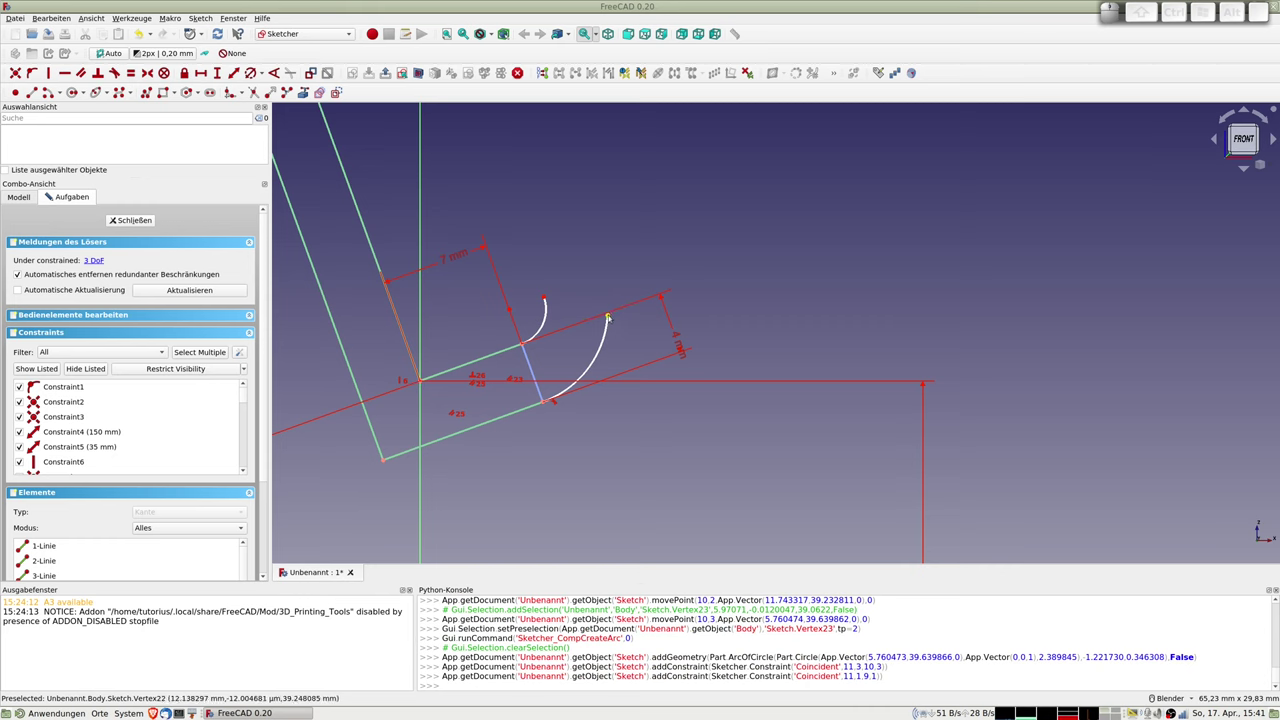
- Raise the larger arc's upper end and check both arcs' upper endpoints
left_click_drag(607, 316, 599, 288)
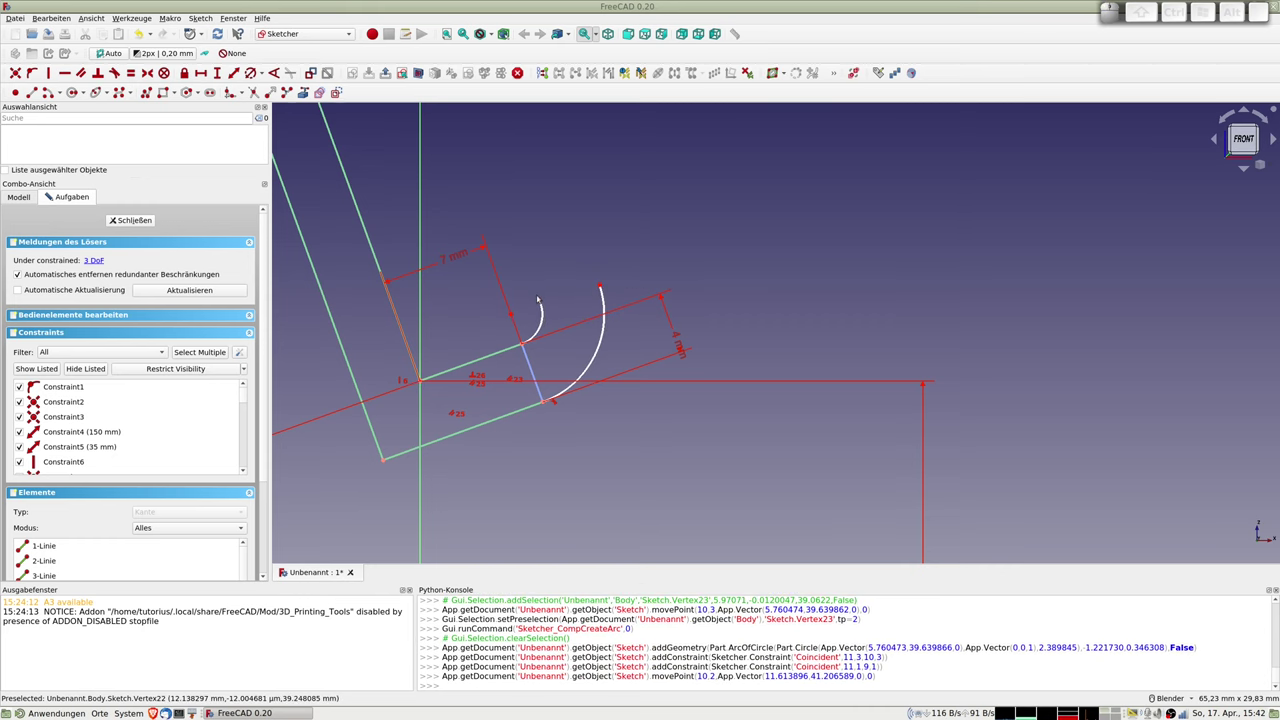
left_click(540, 300)
left_click(588, 284)
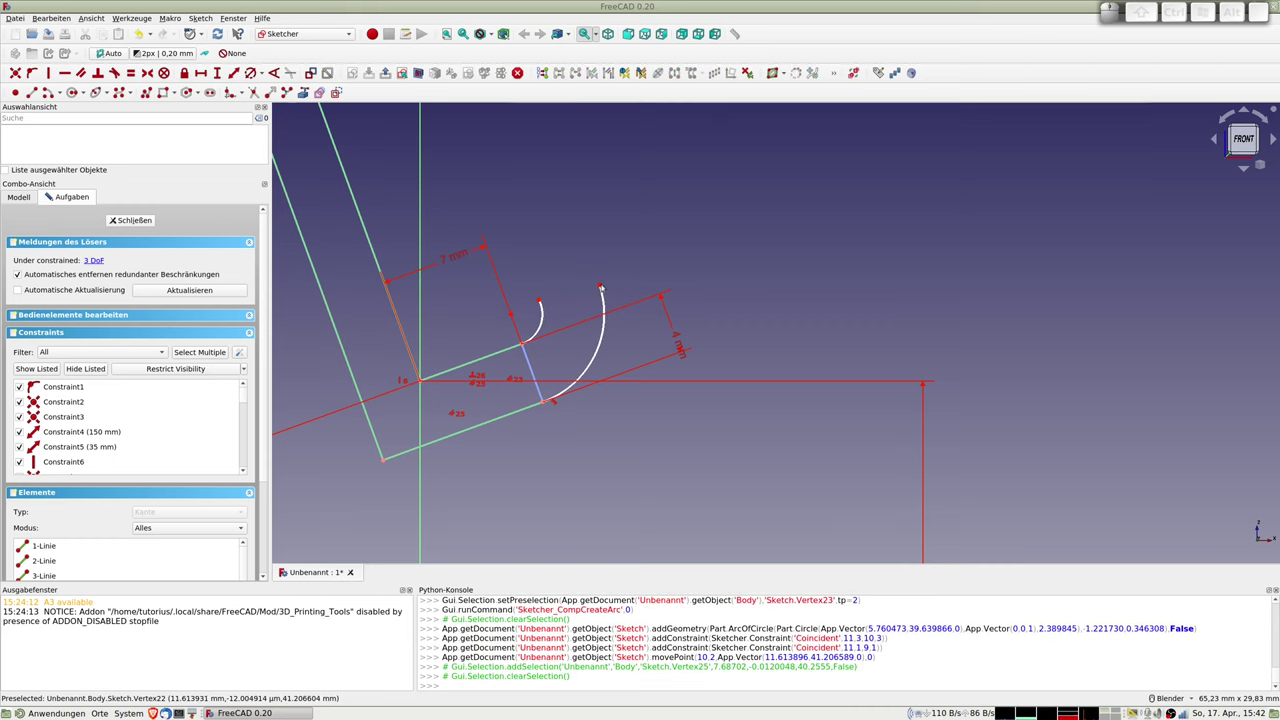
left_click(599, 288)
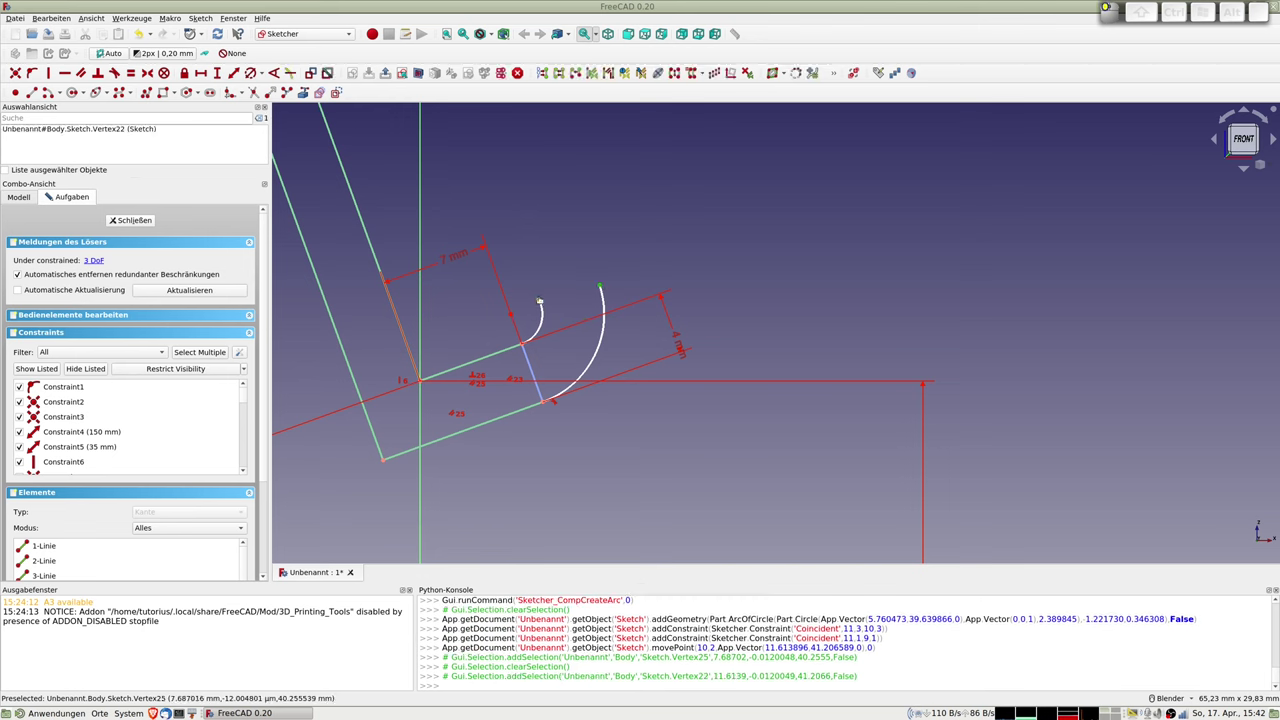
left_click(539, 300)
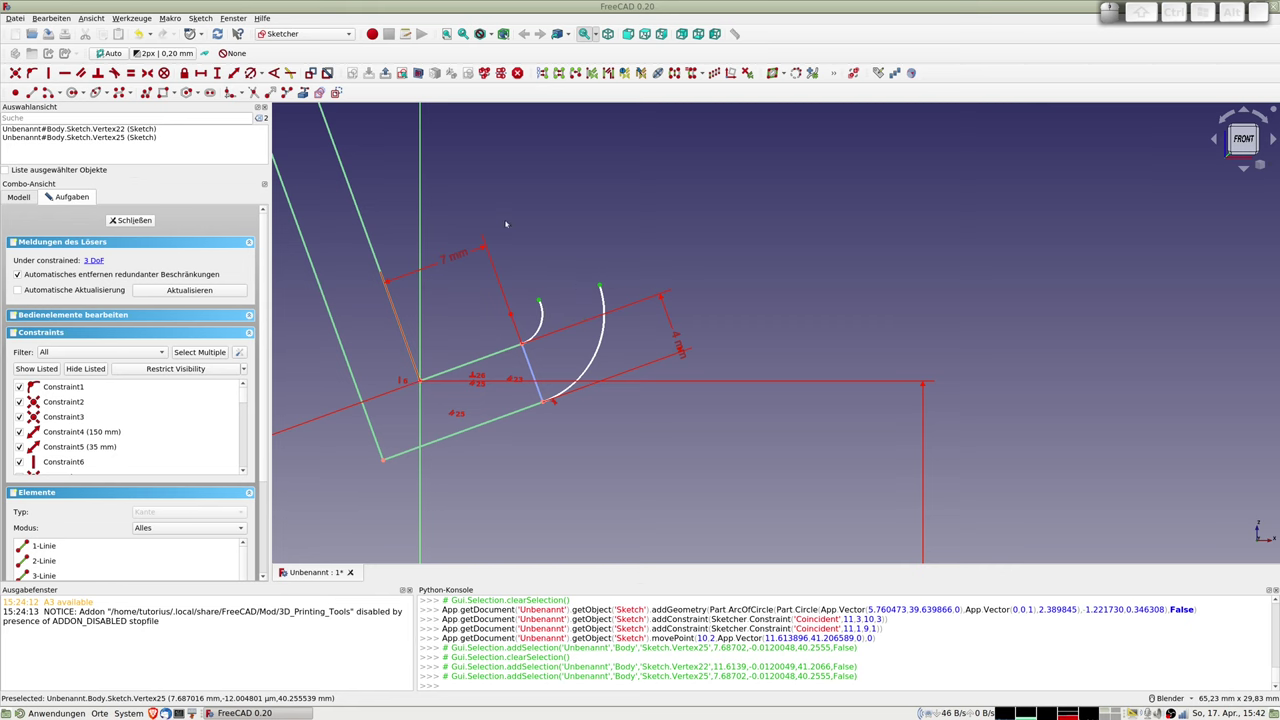
left_click(563, 253)
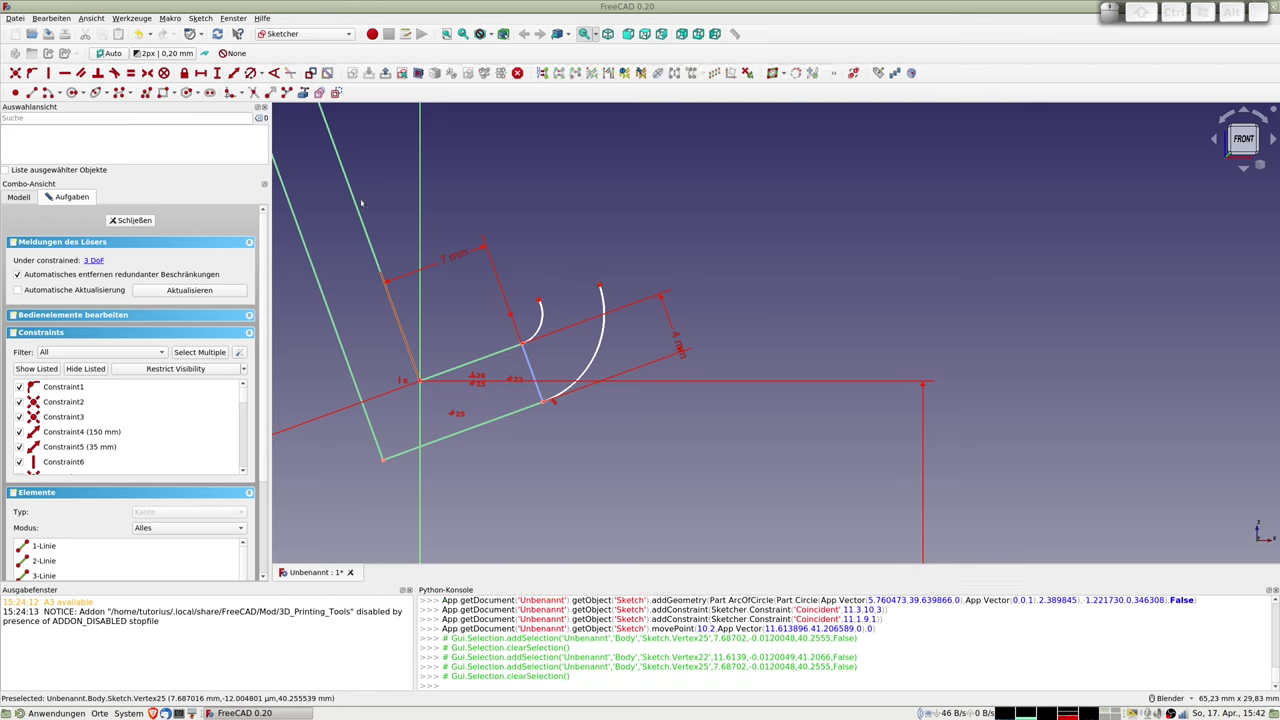
- Join the two arc ends with a construction line parallel to the frame edge
left_click(33, 75)
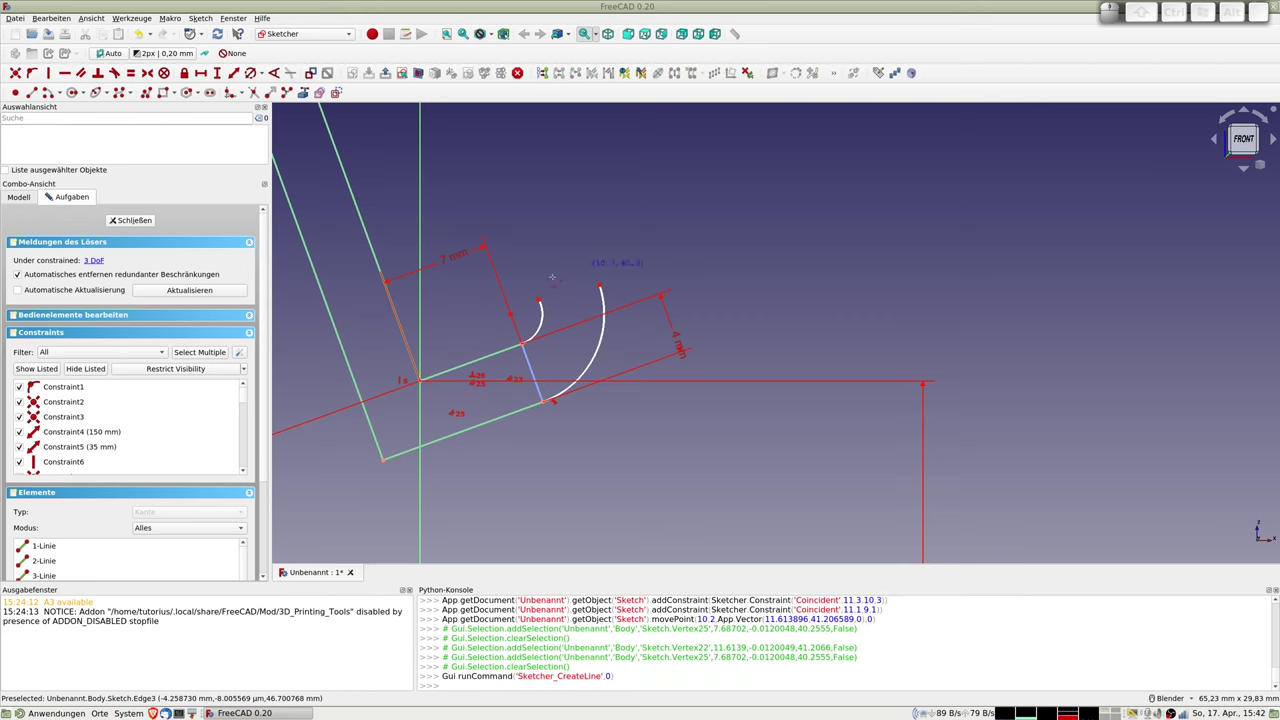
left_click(540, 298)
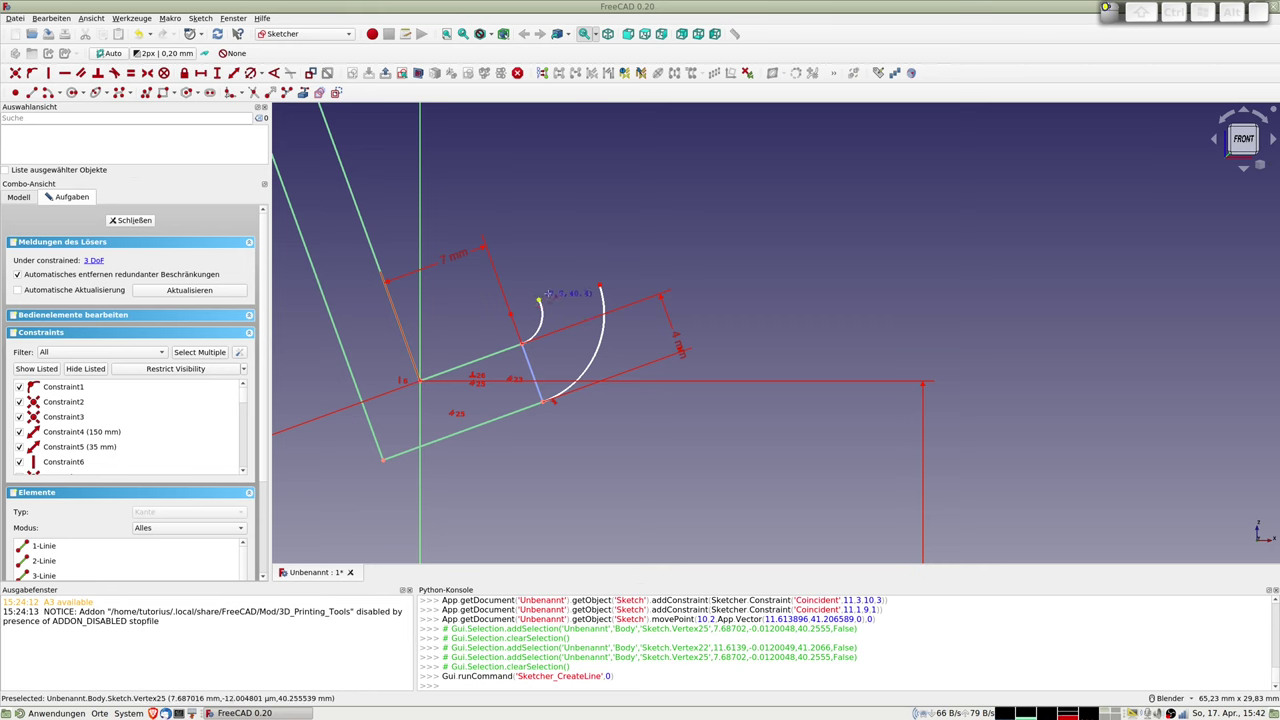
left_click(600, 286)
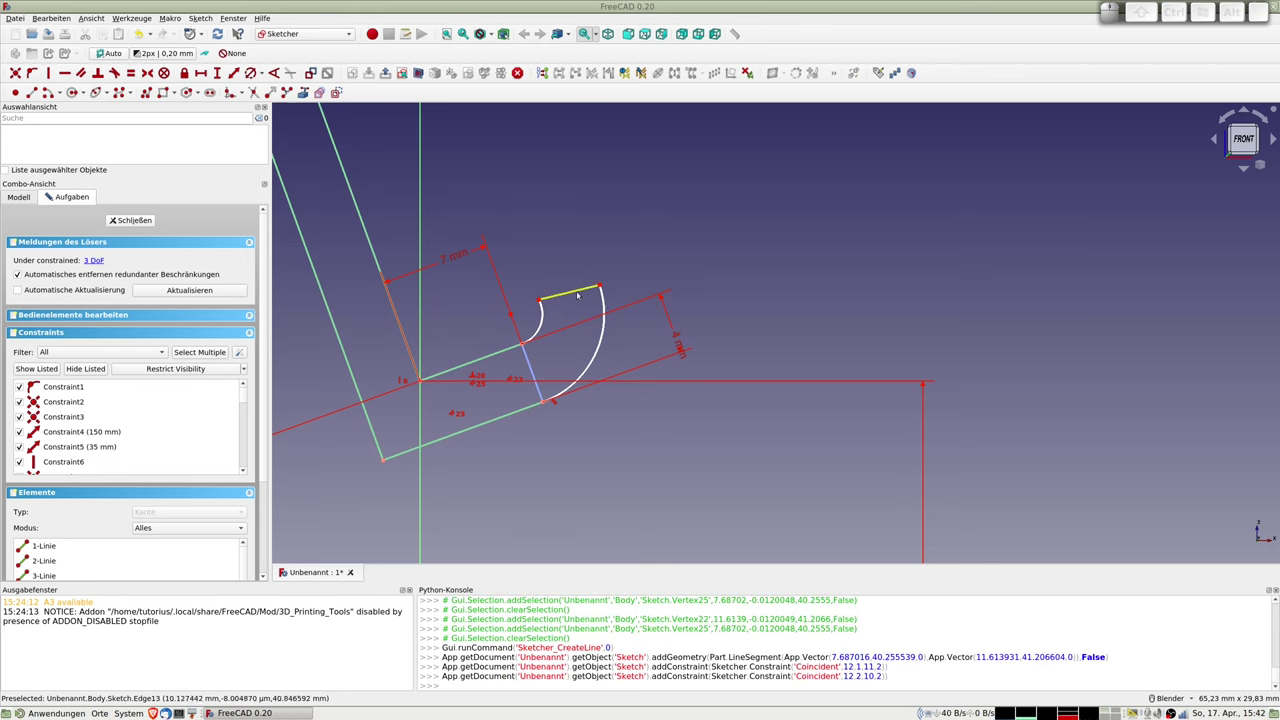
left_click(577, 295)
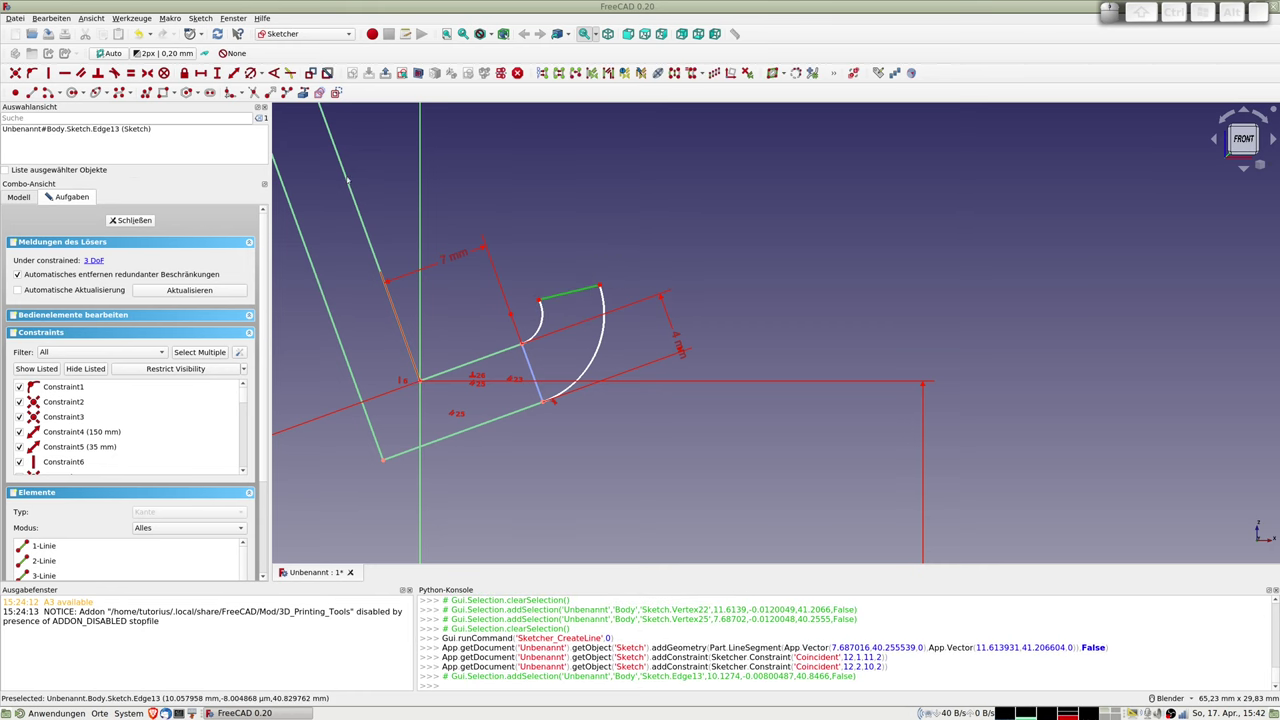
left_click(335, 93)
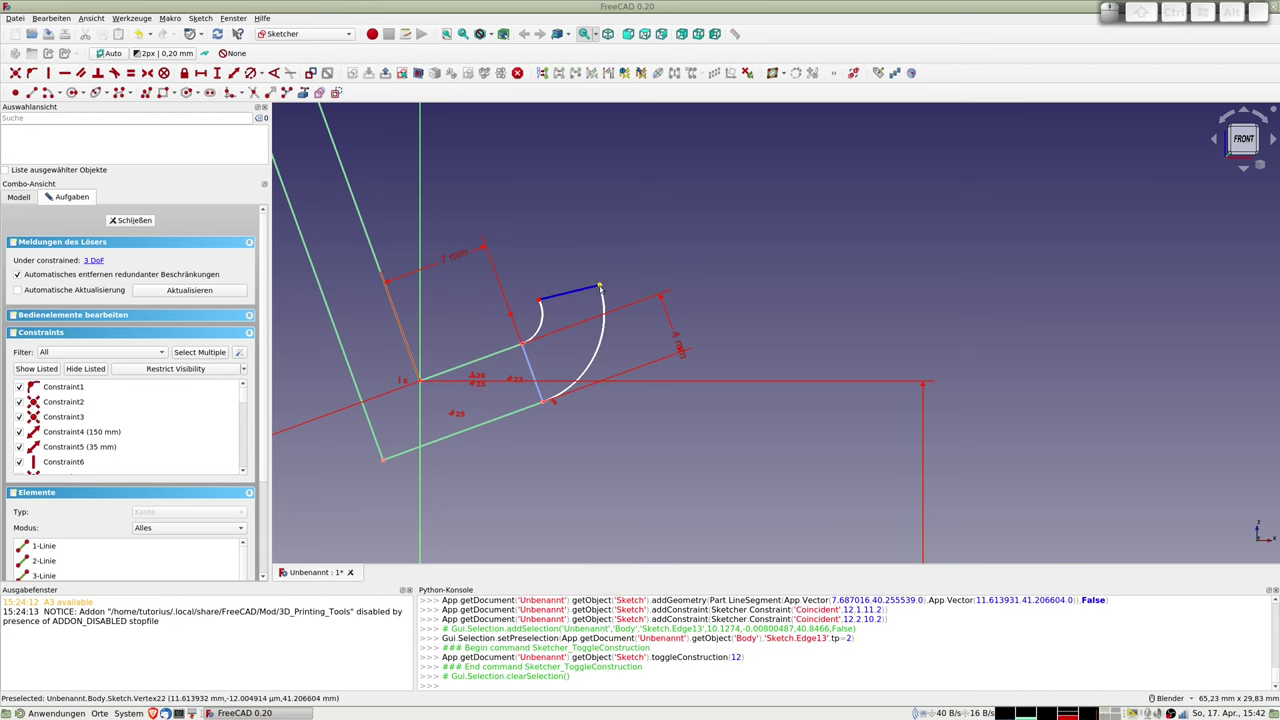
left_click(577, 292)
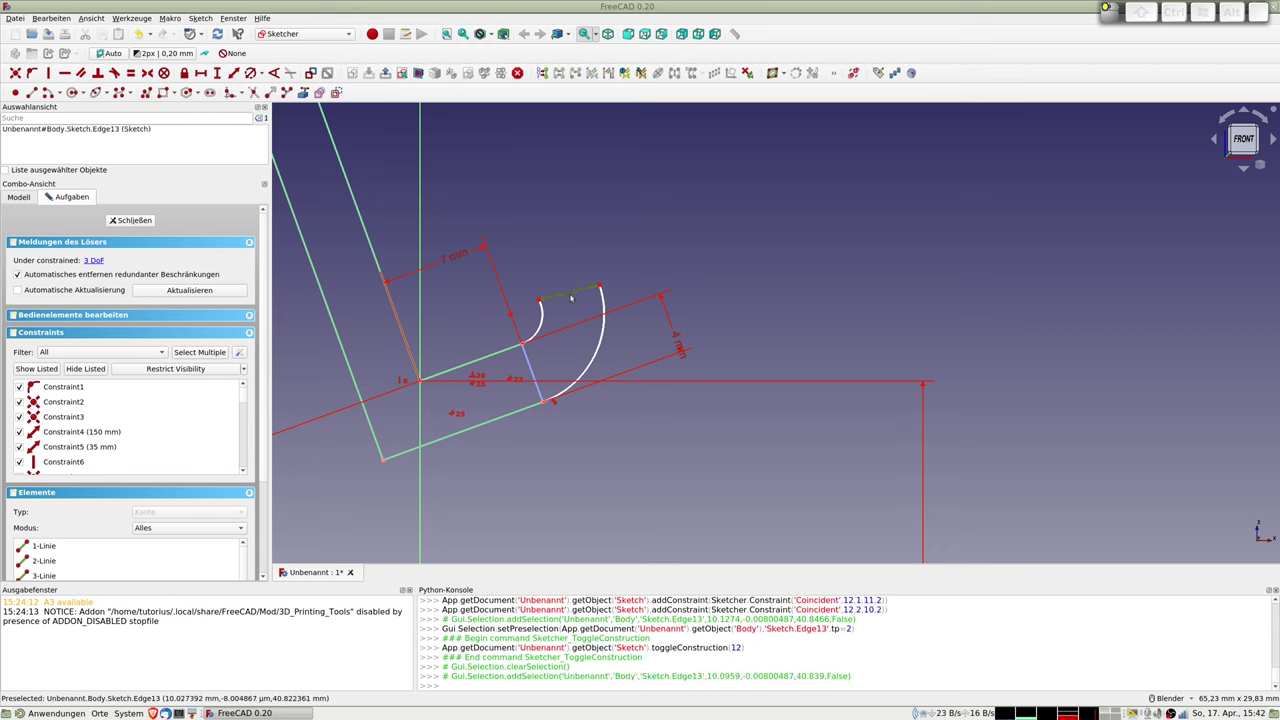
left_click(502, 351)
key("p")
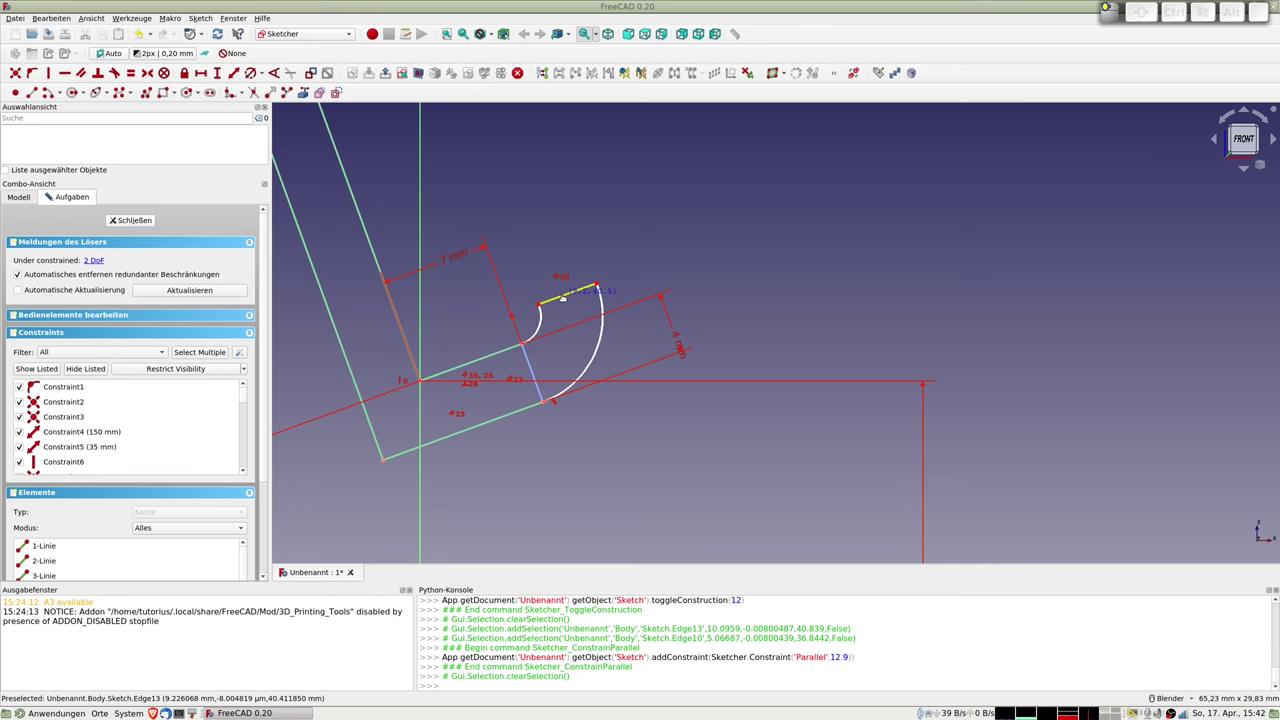
left_click_drag(563, 297, 563, 295)
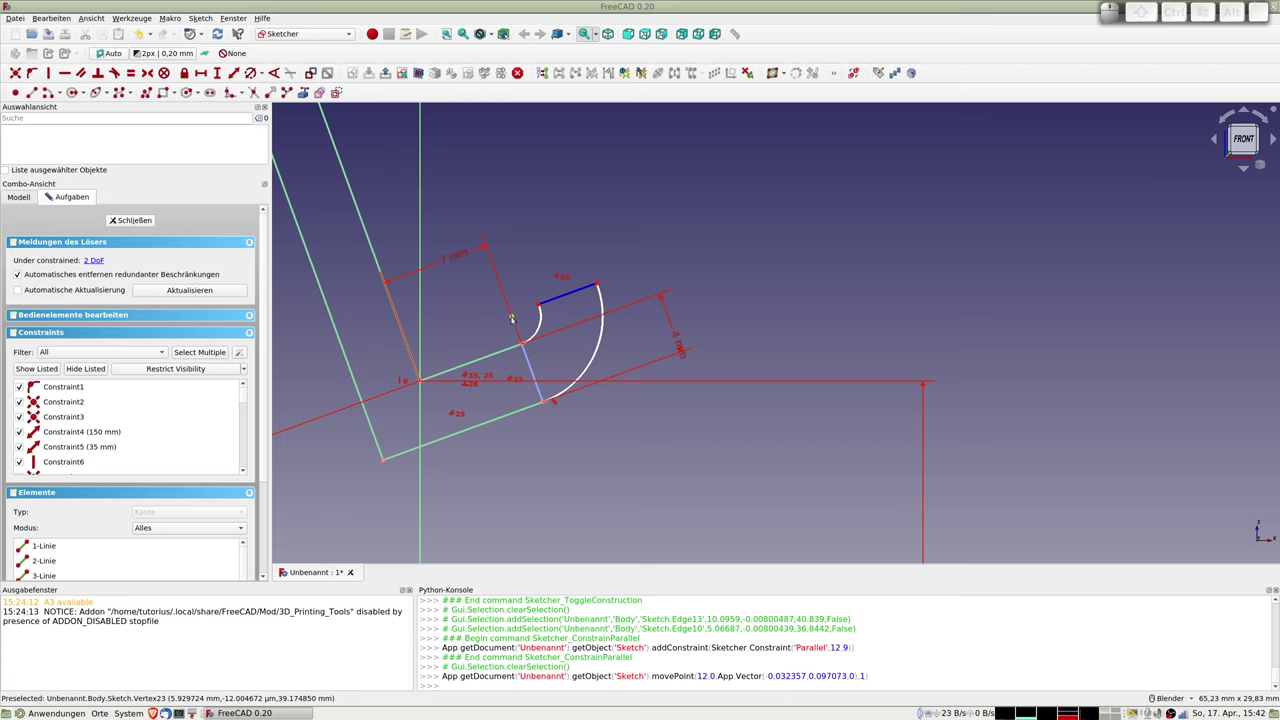
- Pin the arc endpoint onto the construction line and nudge the small arc
left_click(511, 318)
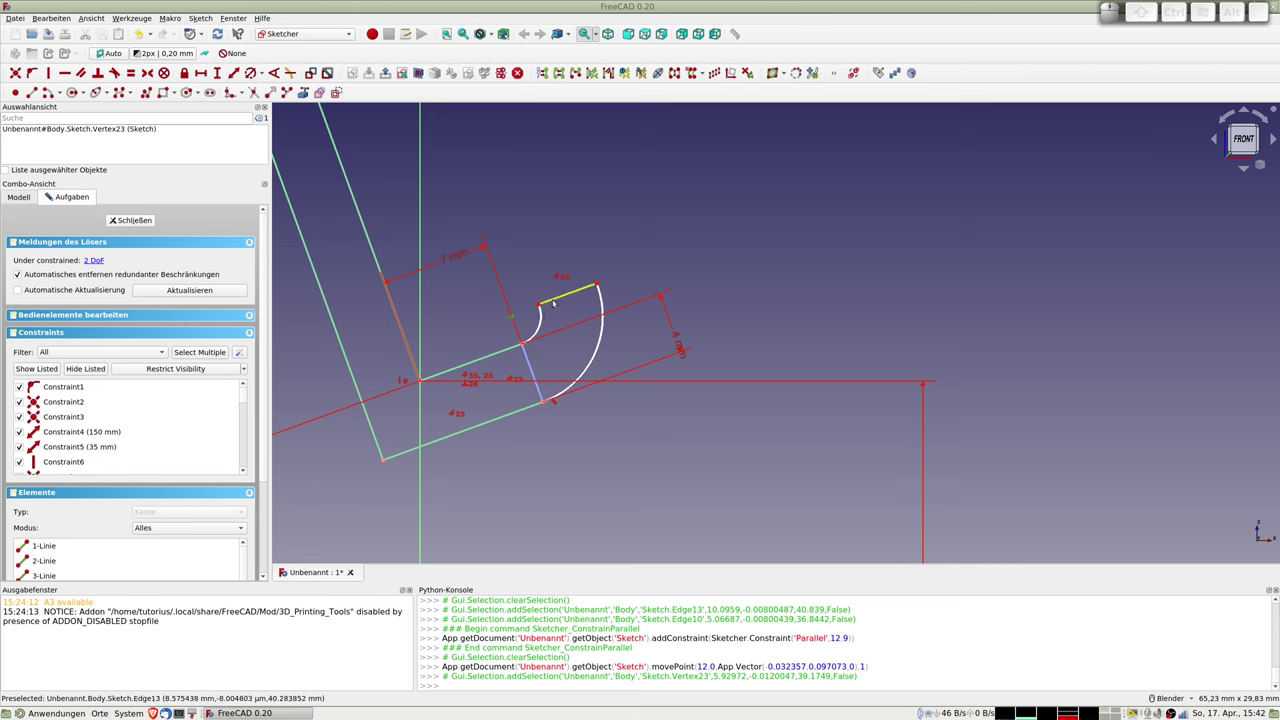
left_click(553, 304)
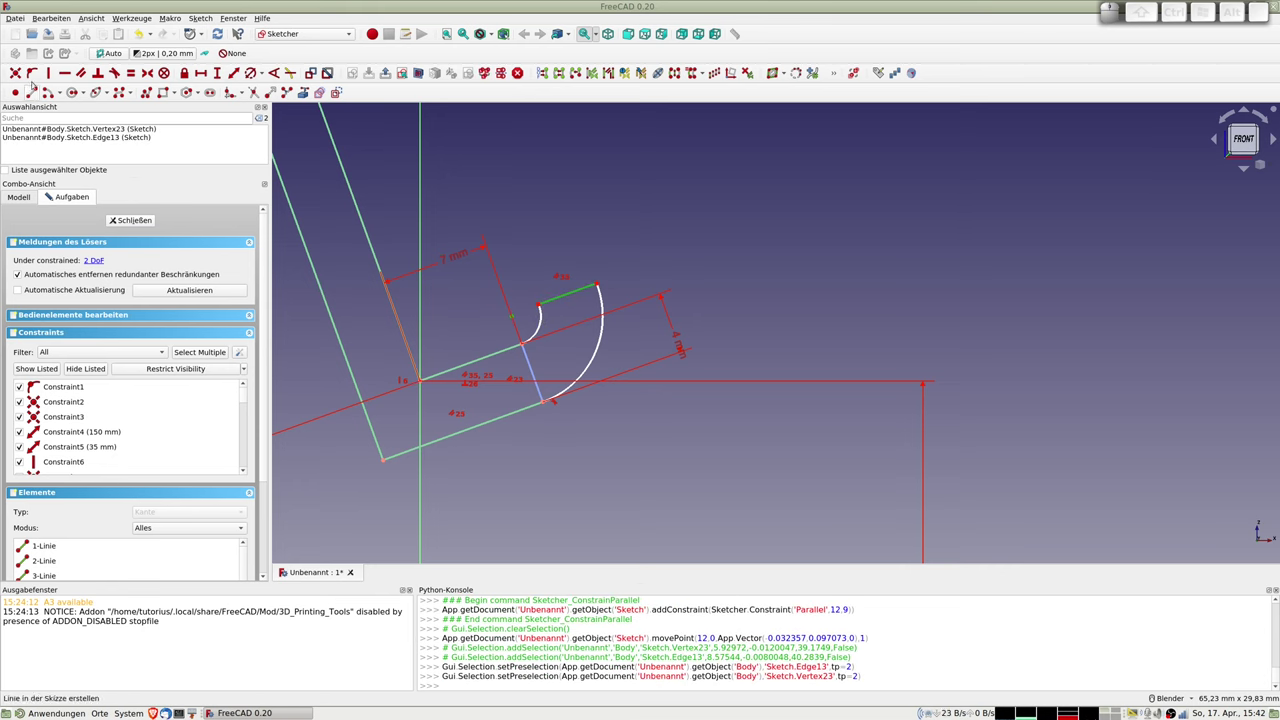
left_click(32, 74)
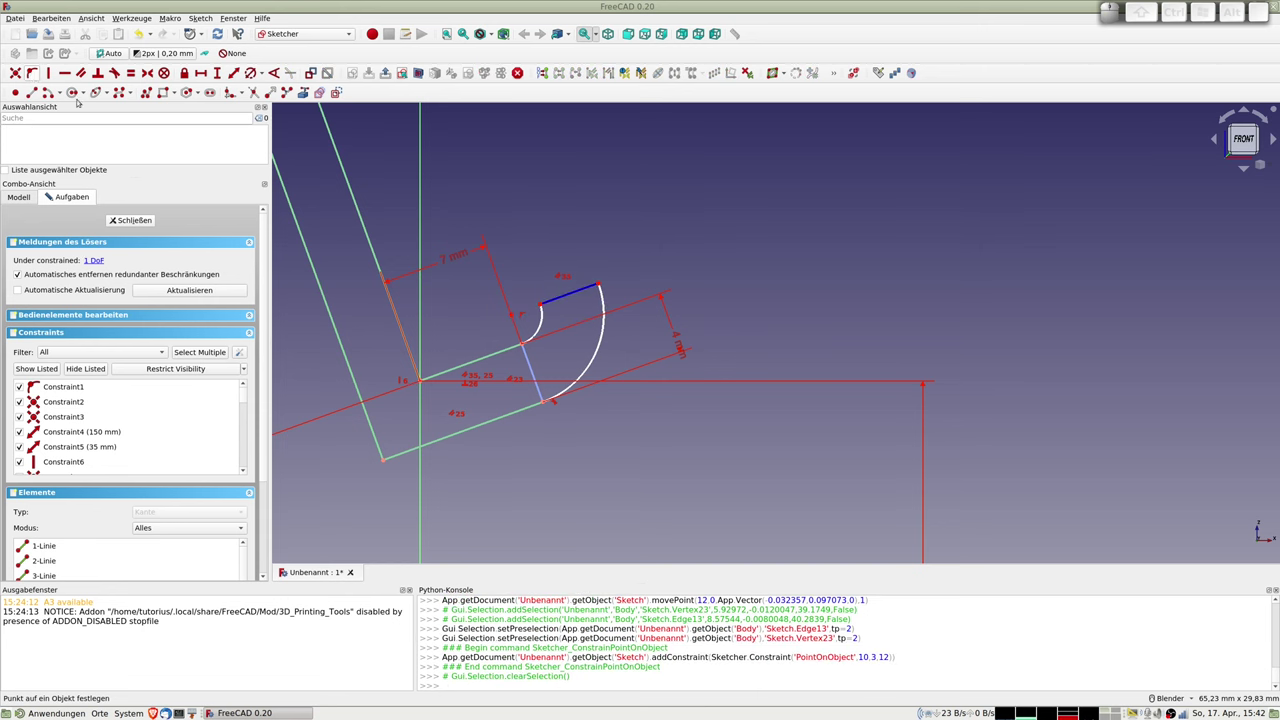
left_click_drag(553, 307, 546, 322)
left_click(546, 323)
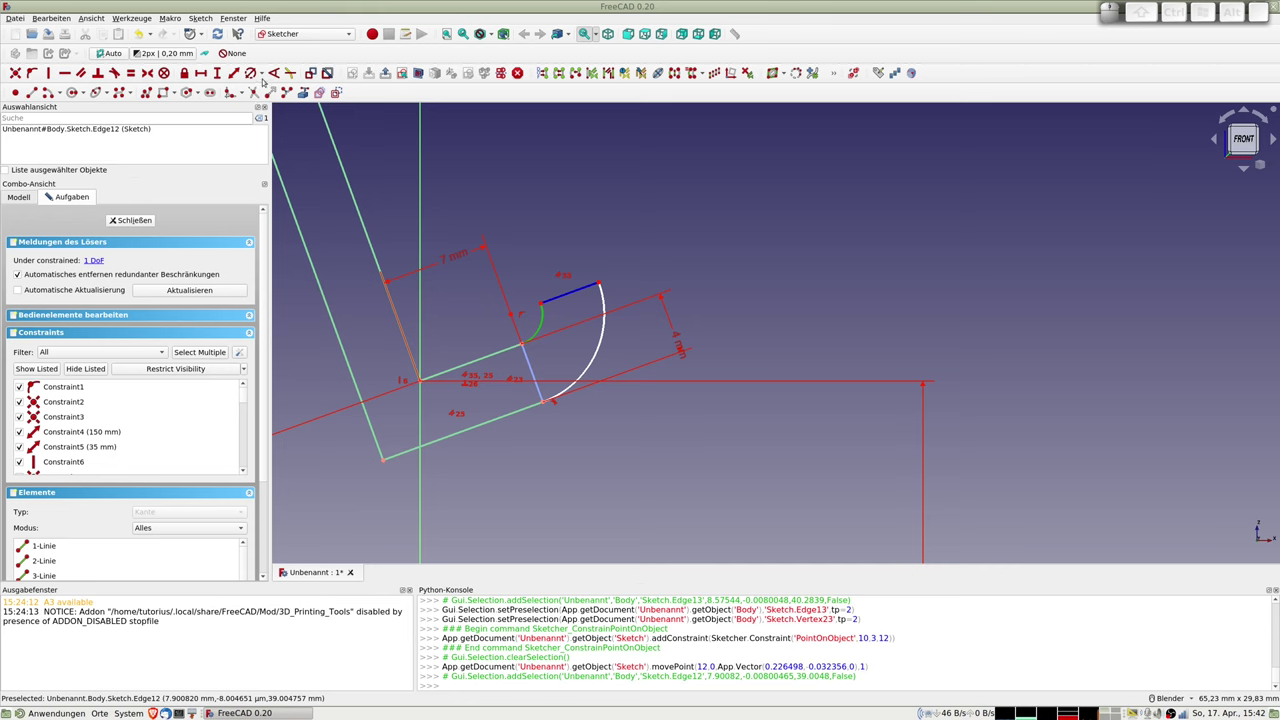
- Constrain the small inner arc to a 2 mm radius, fully constraining the sketch
left_click(262, 73)
left_click(282, 87)
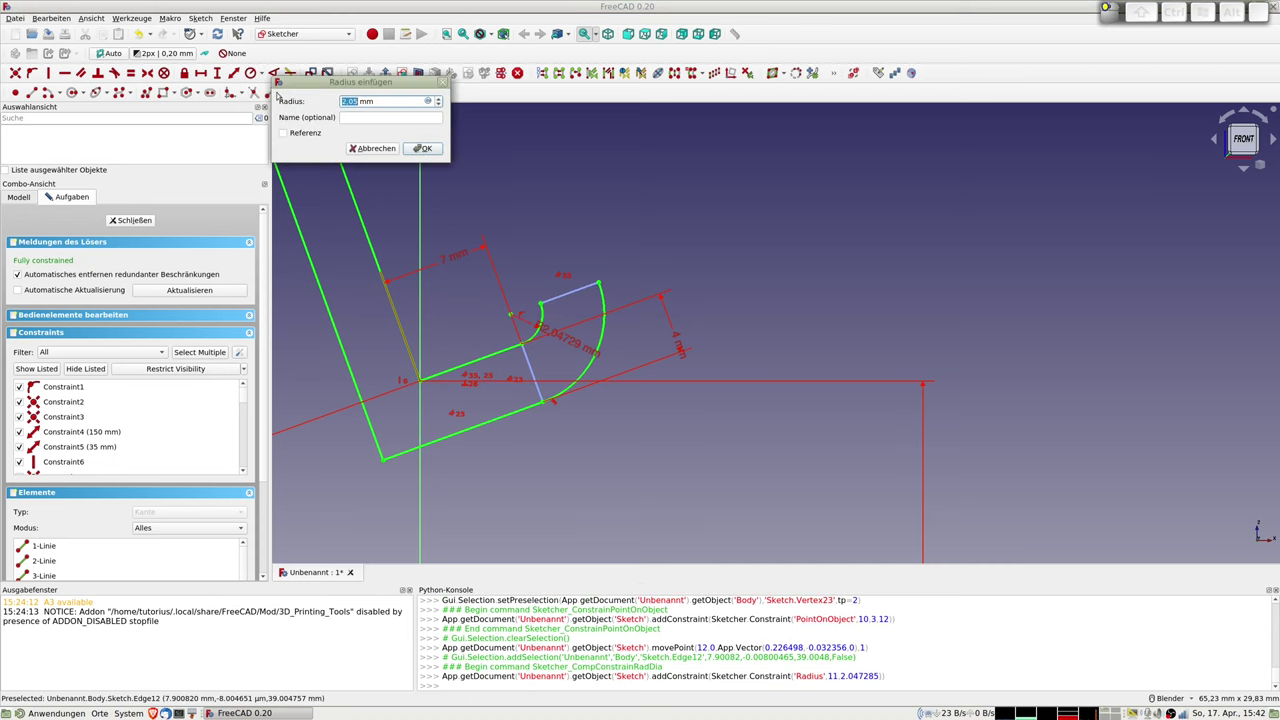
type("2")
left_click(422, 148)
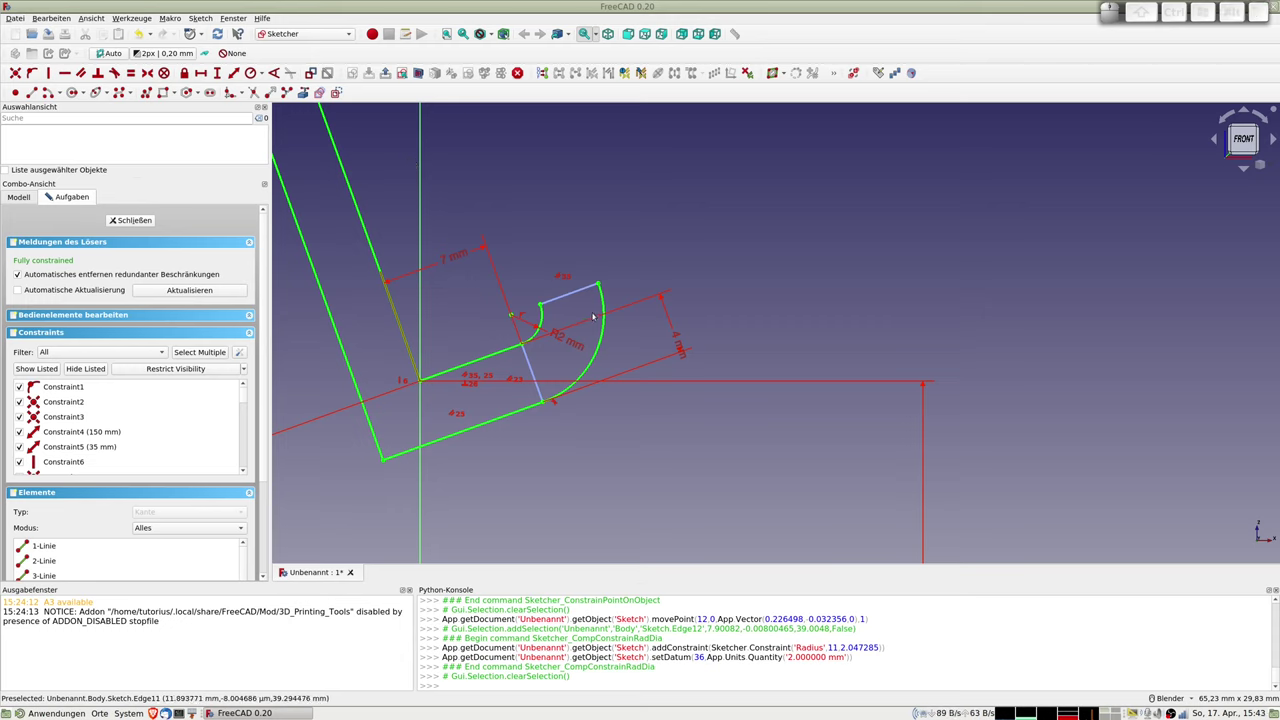
scroll(572, 327, "down", 2)
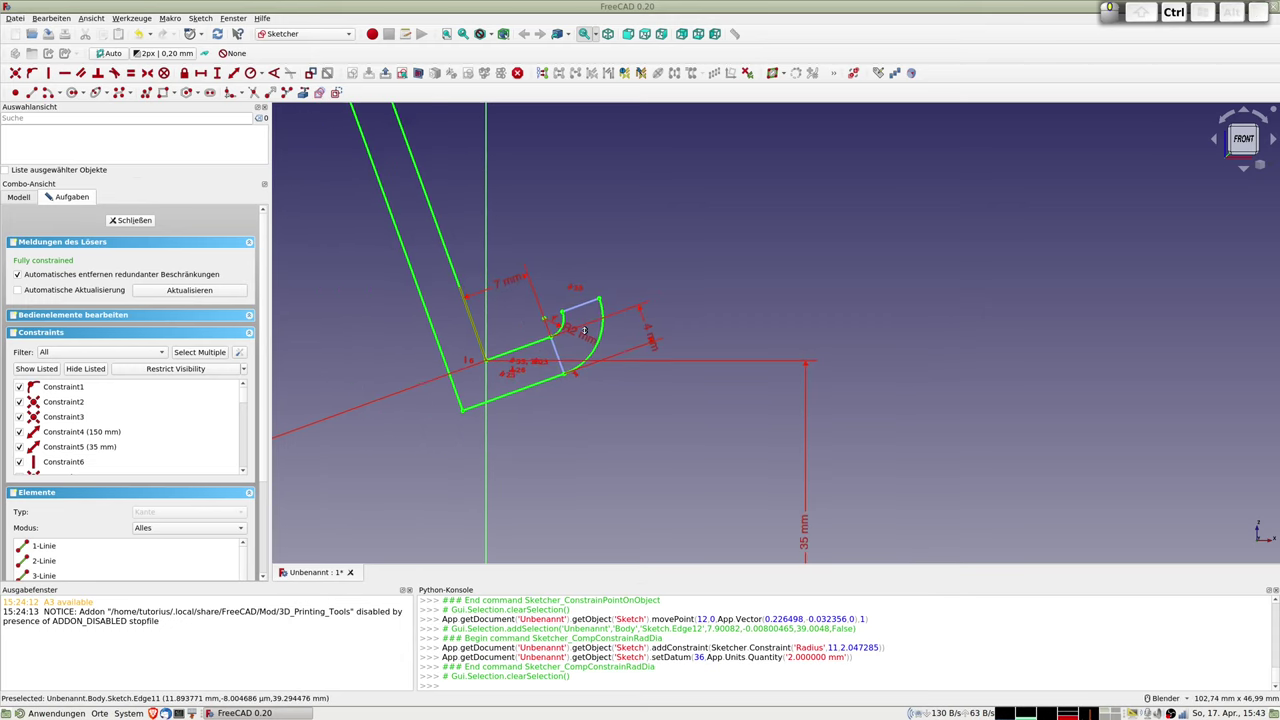
scroll(586, 312, "down", 2)
scroll(674, 322, "down", 1)
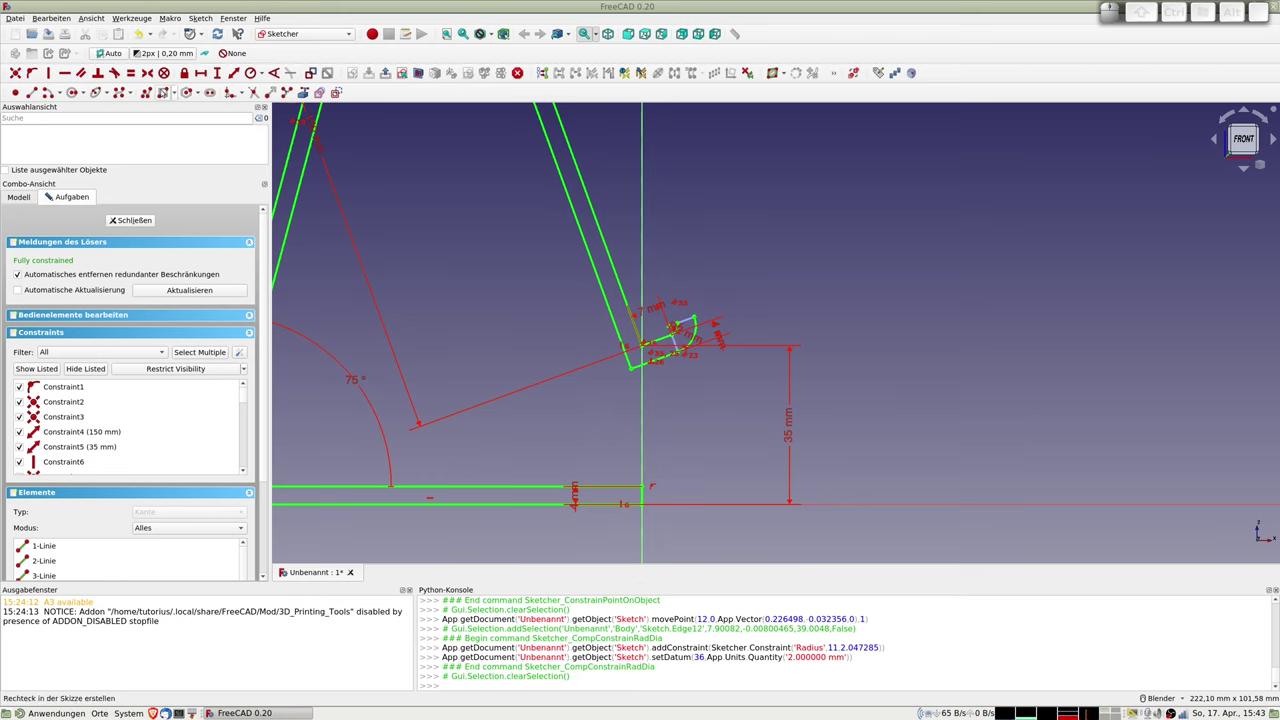
left_click(146, 92)
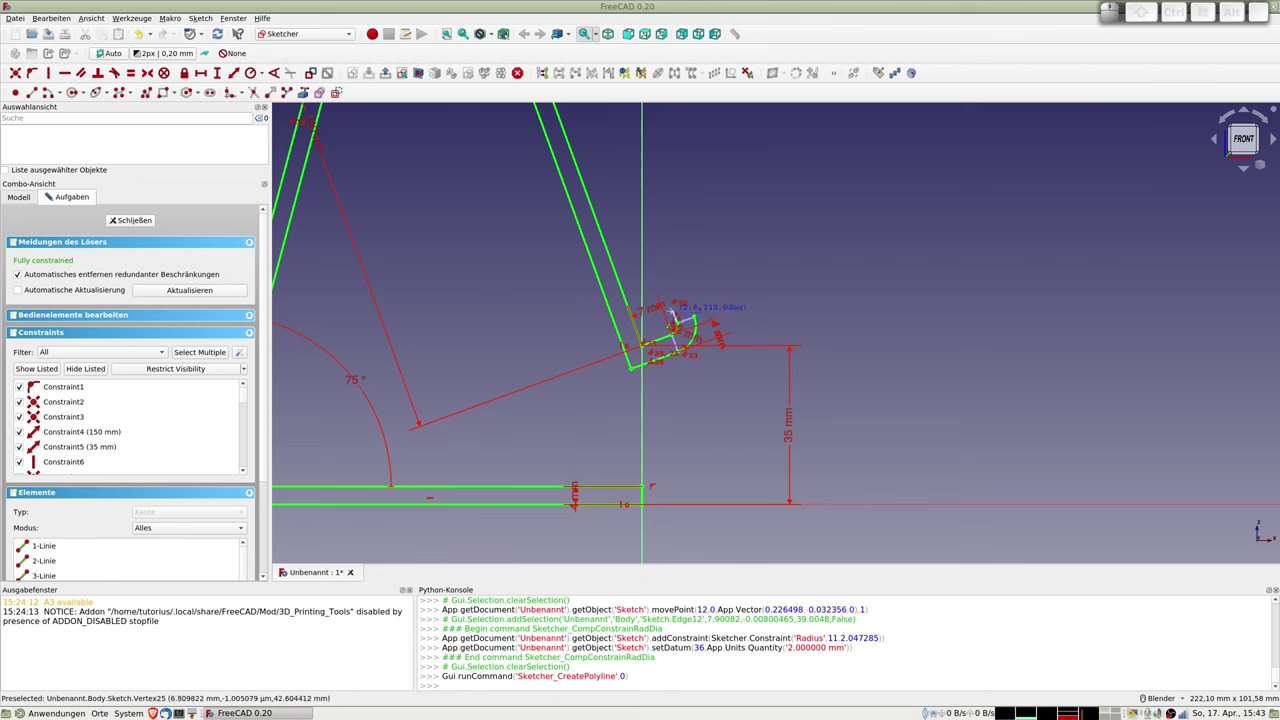
- Draw the tab outline as a polyline and make its two short edges parallel
left_click(675, 316)
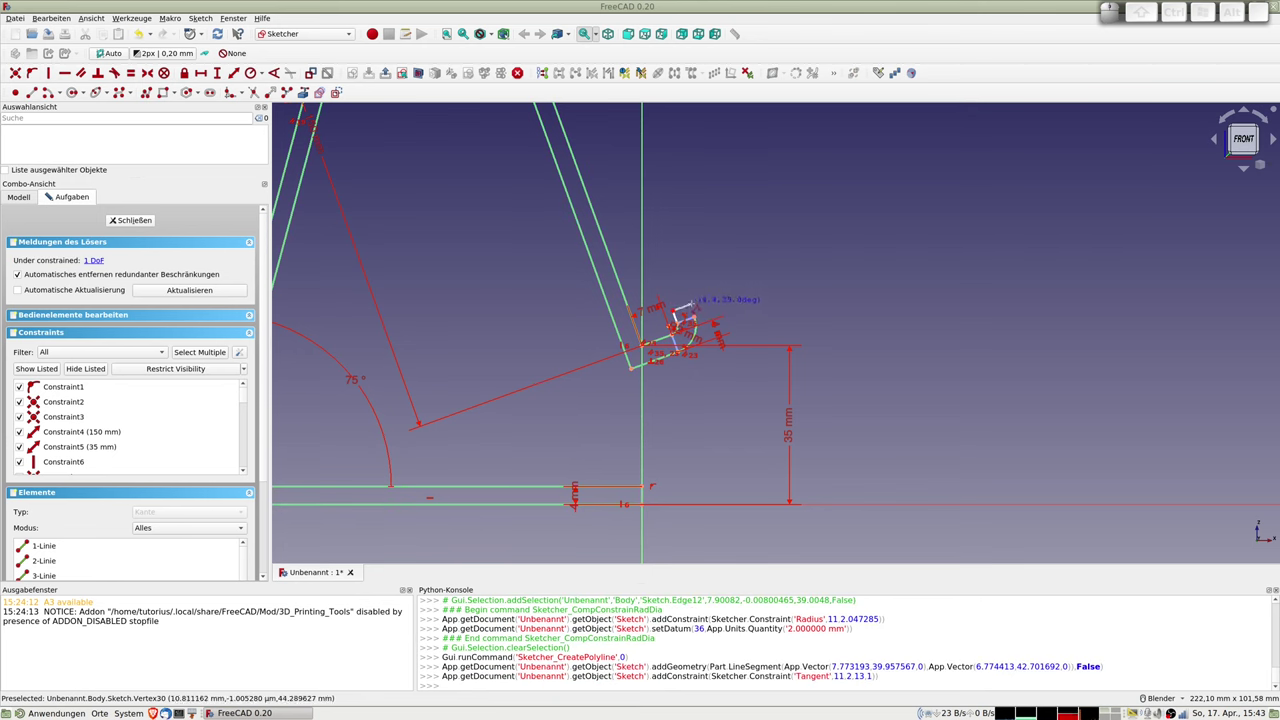
left_click(692, 308)
left_click(697, 321)
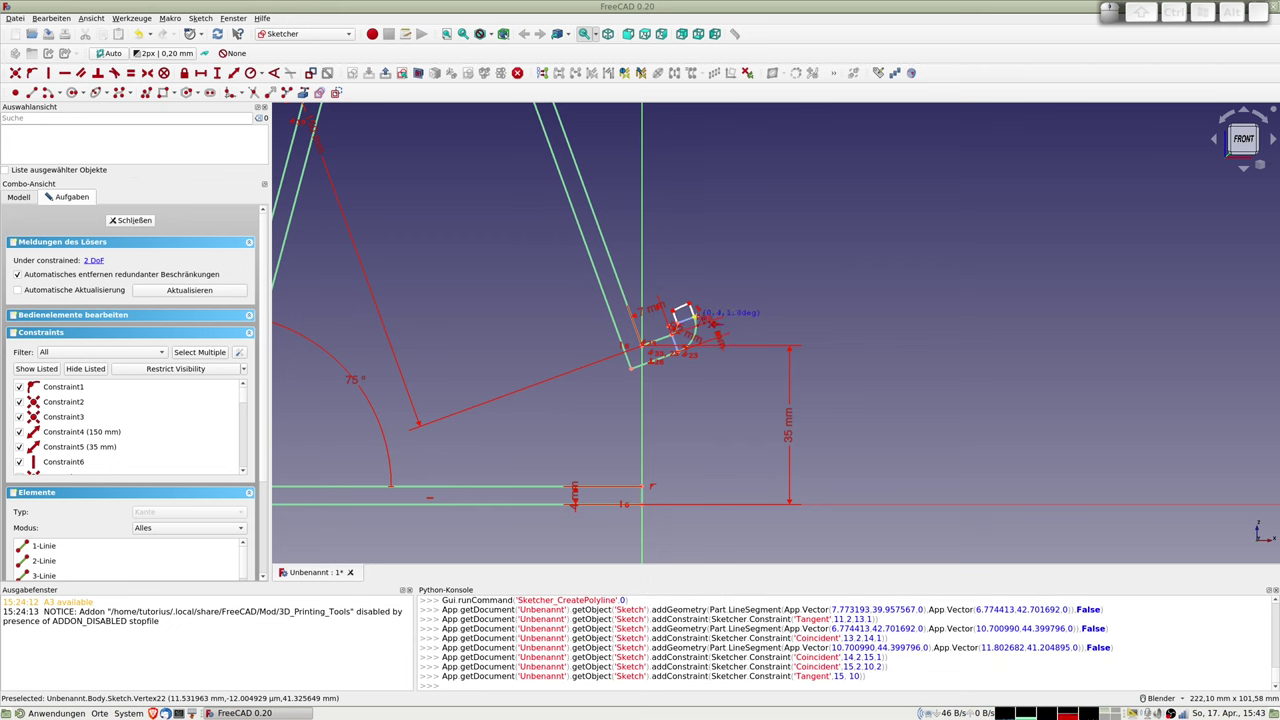
scroll(690, 322, "up", 5)
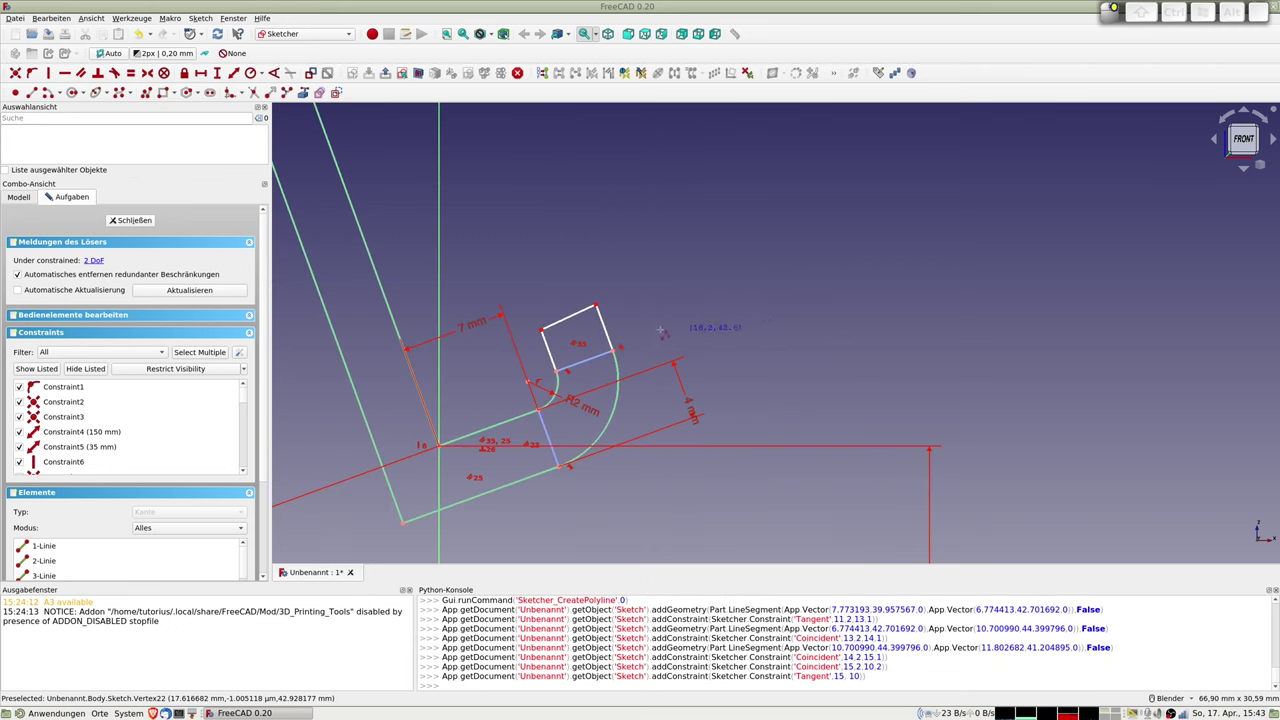
key("Escape")
left_click(573, 328)
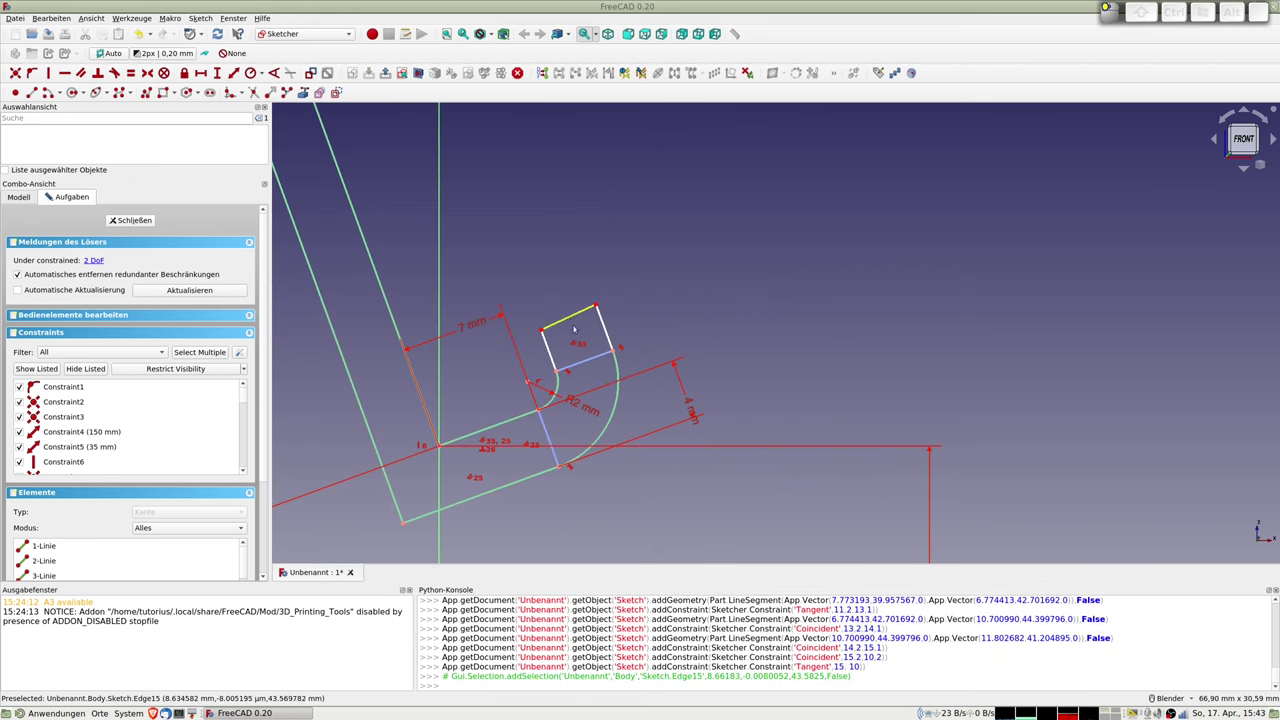
left_click(584, 361)
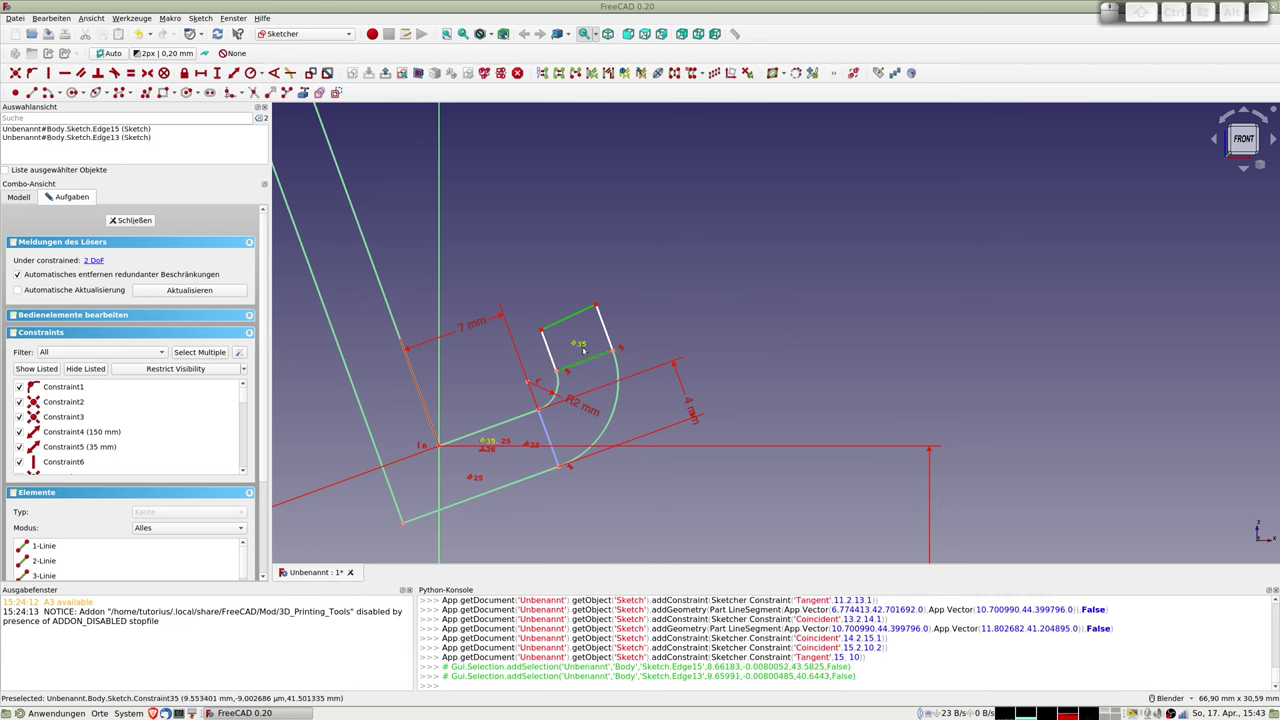
key("p")
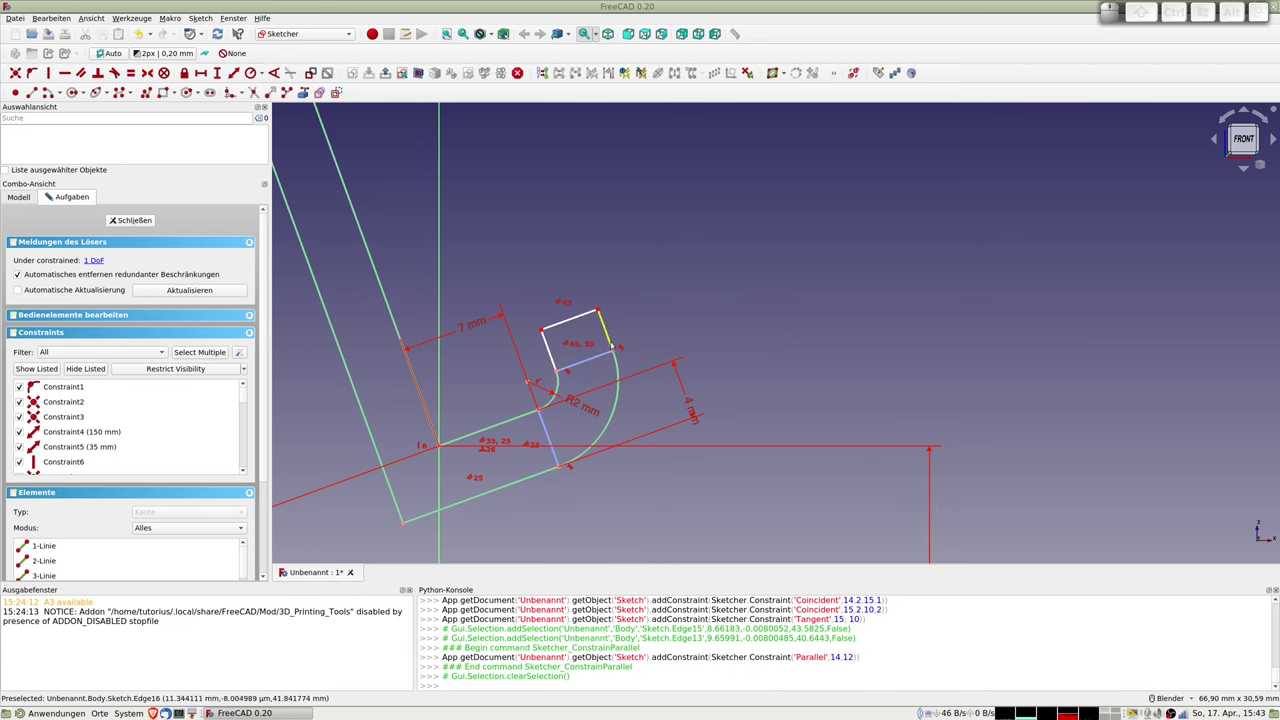
- Give the tab's right edge a 3 mm length
left_click(608, 326)
left_click(235, 74)
type("3")
key("Return")
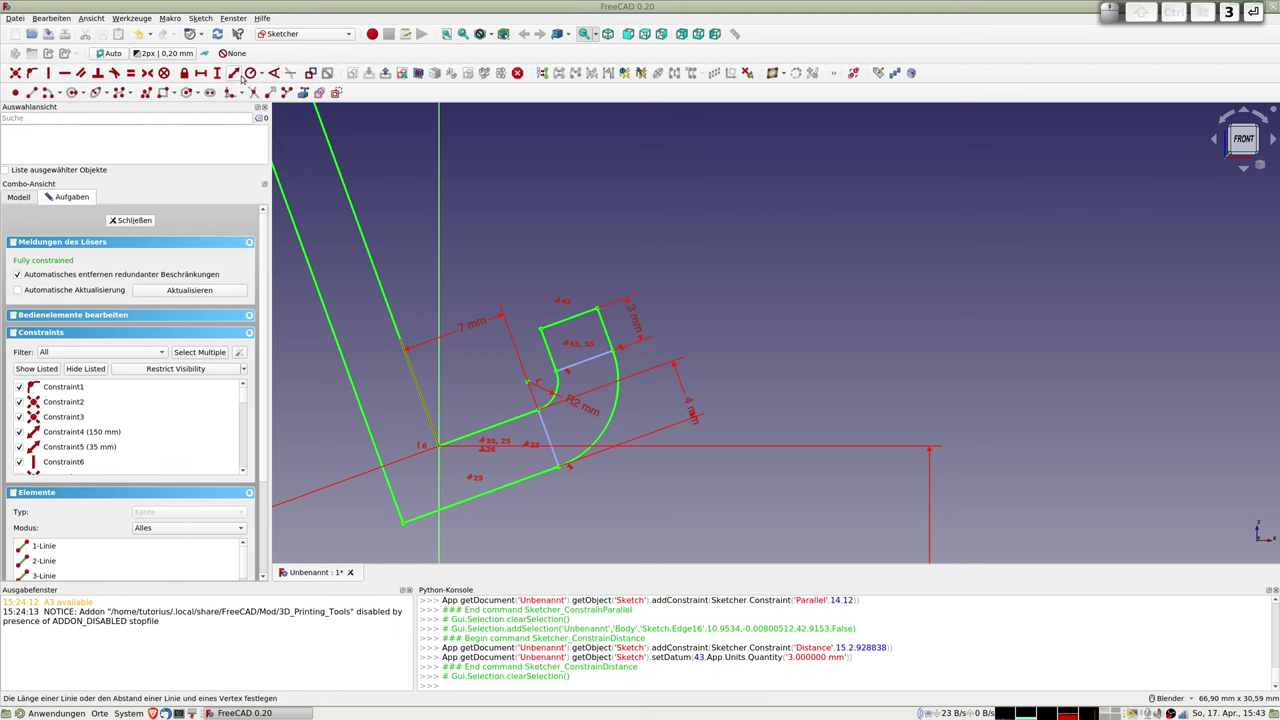
scroll(543, 271, "down", 4)
scroll(545, 290, "down", 4)
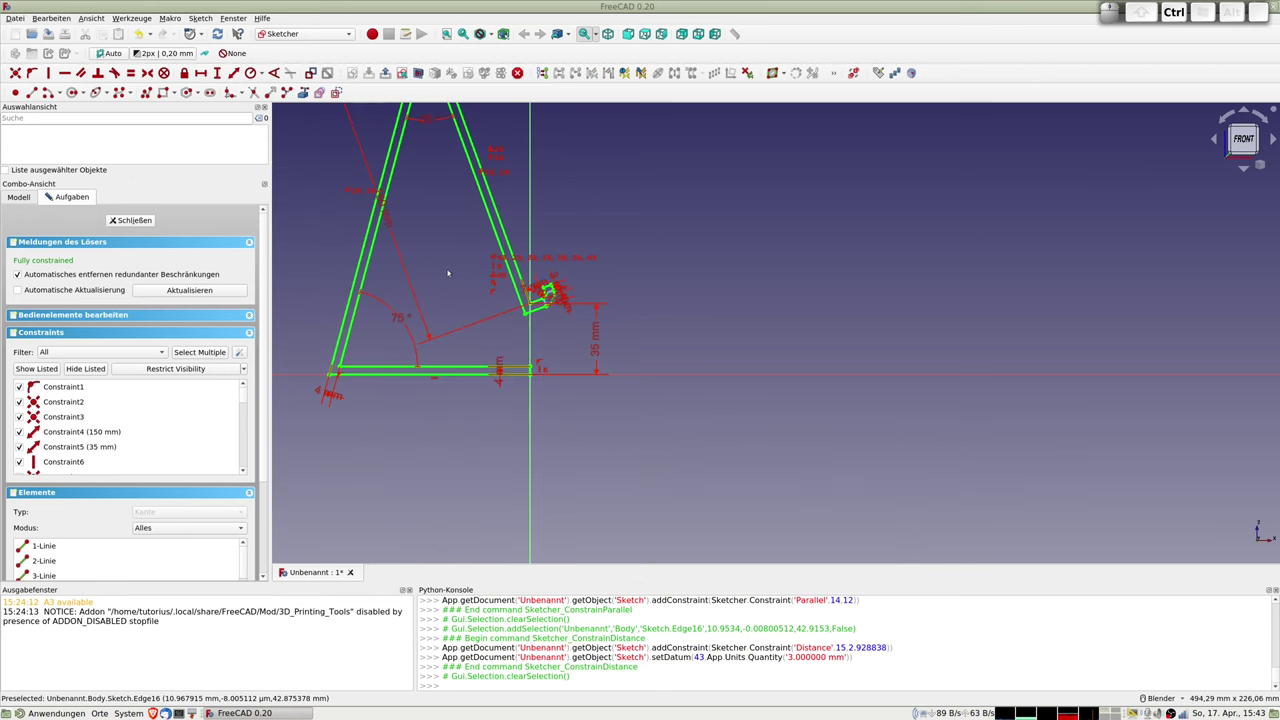
scroll(447, 275, "down", 3)
scroll(456, 310, "up", 1)
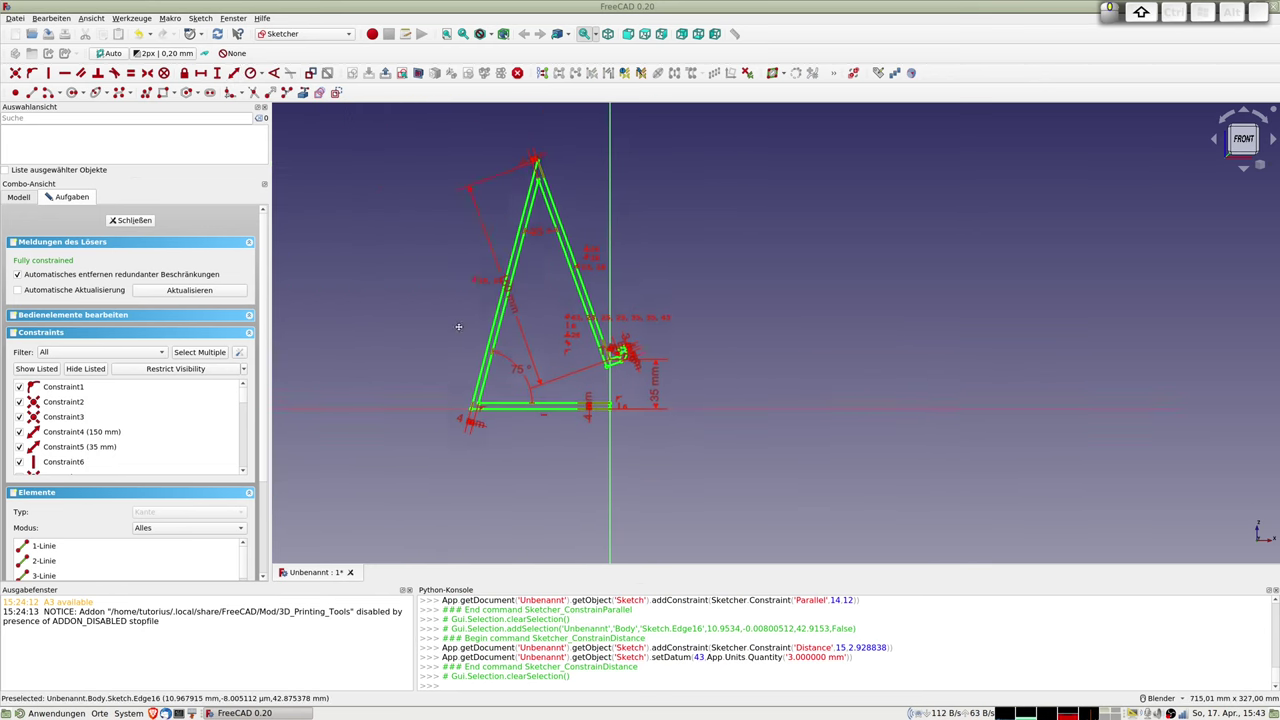
scroll(462, 355, "up", 1)
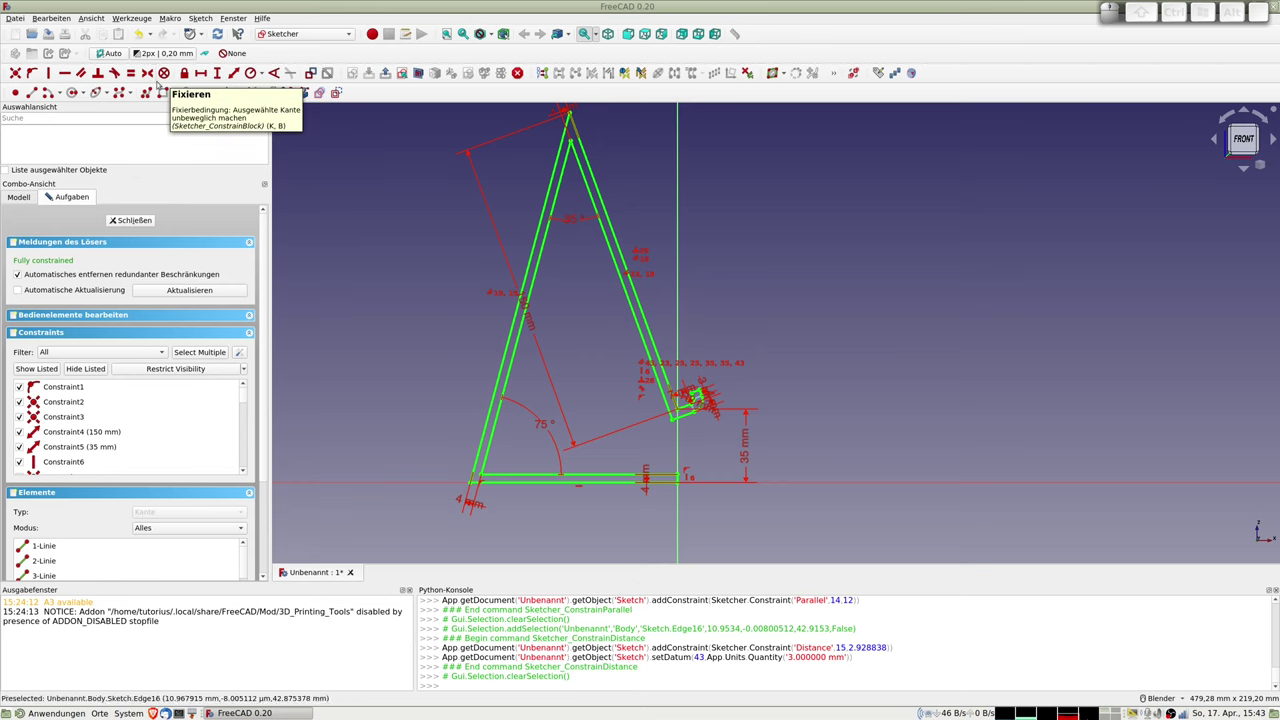
left_click(33, 92)
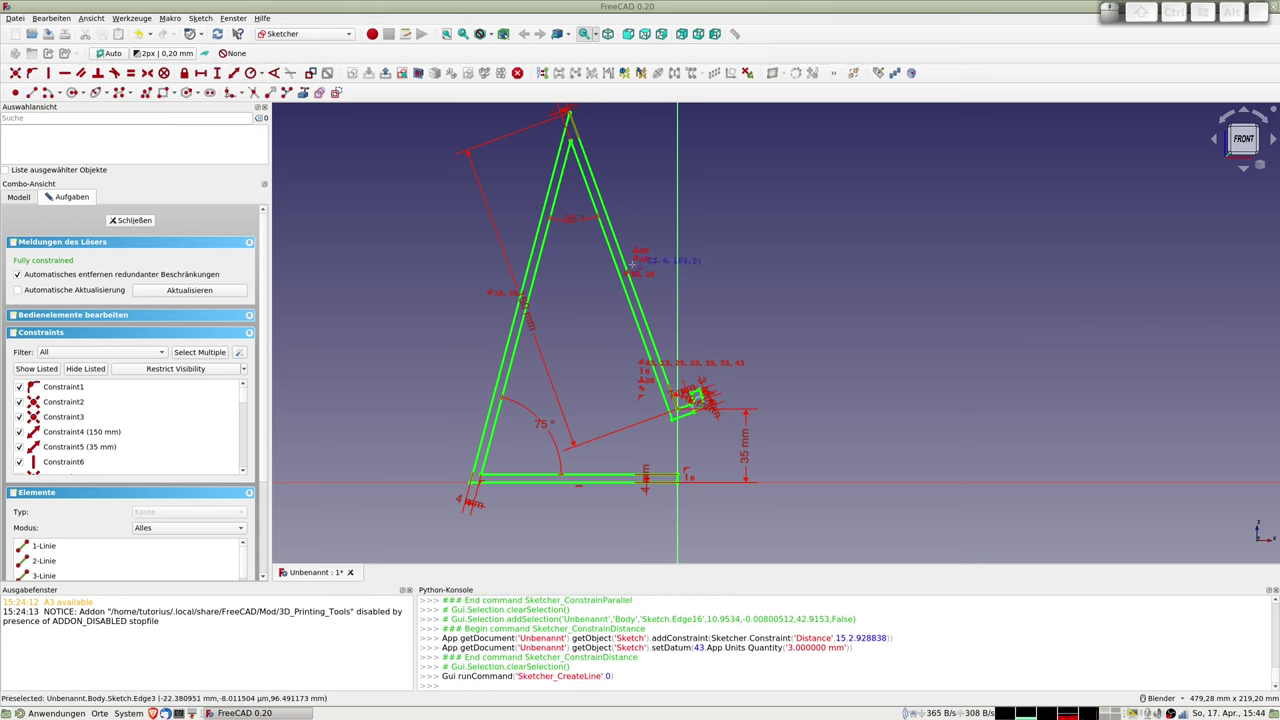
- Draw two vertical lines crossing the frame's right leg and base
left_click(632, 268)
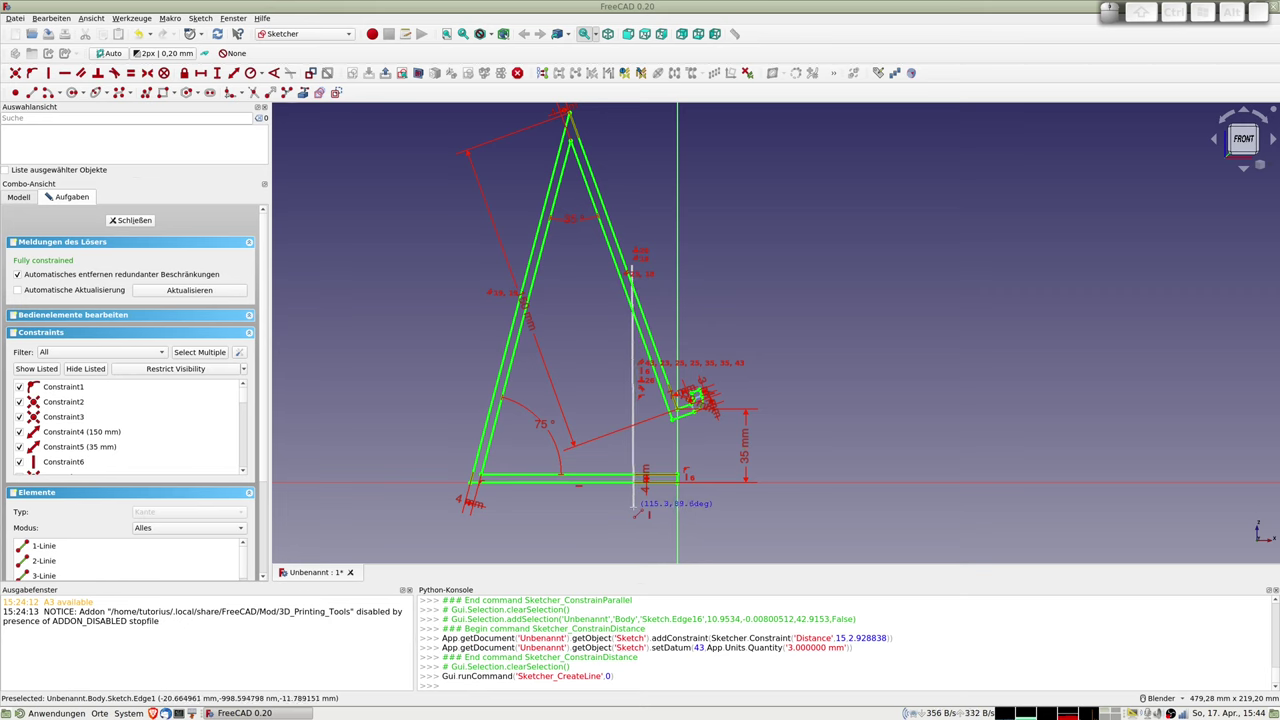
left_click(632, 508)
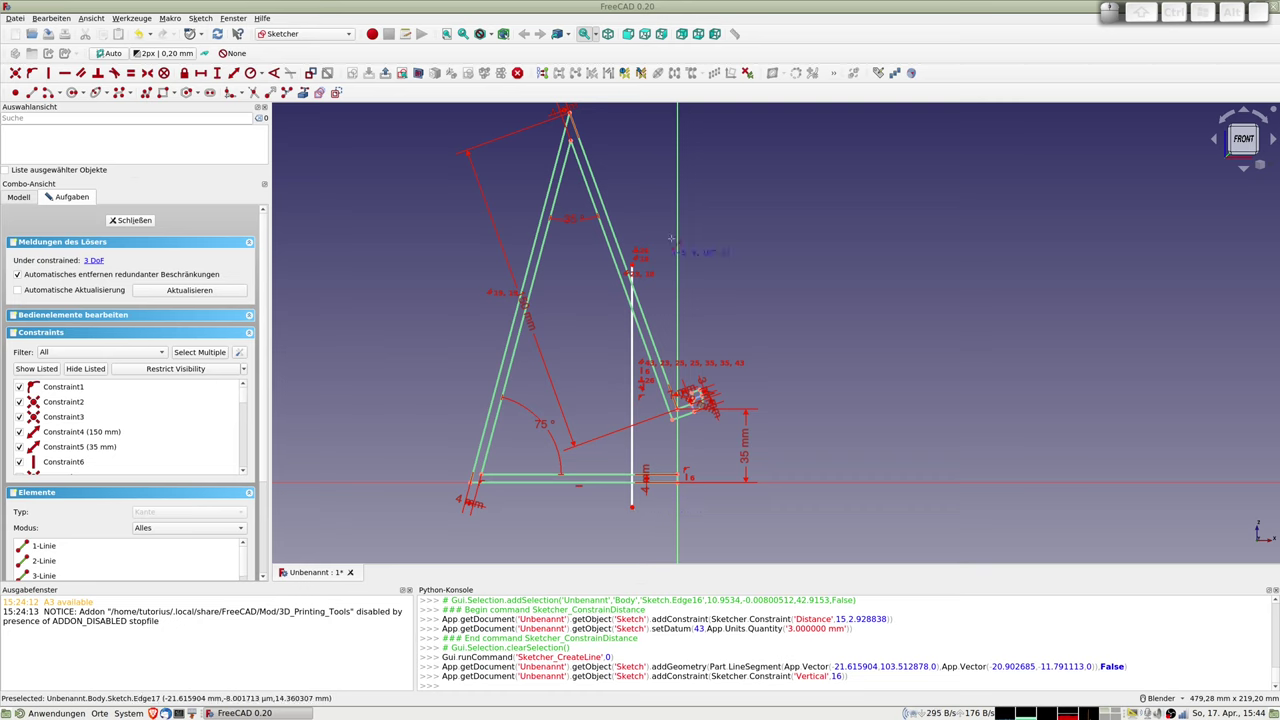
left_click(627, 250)
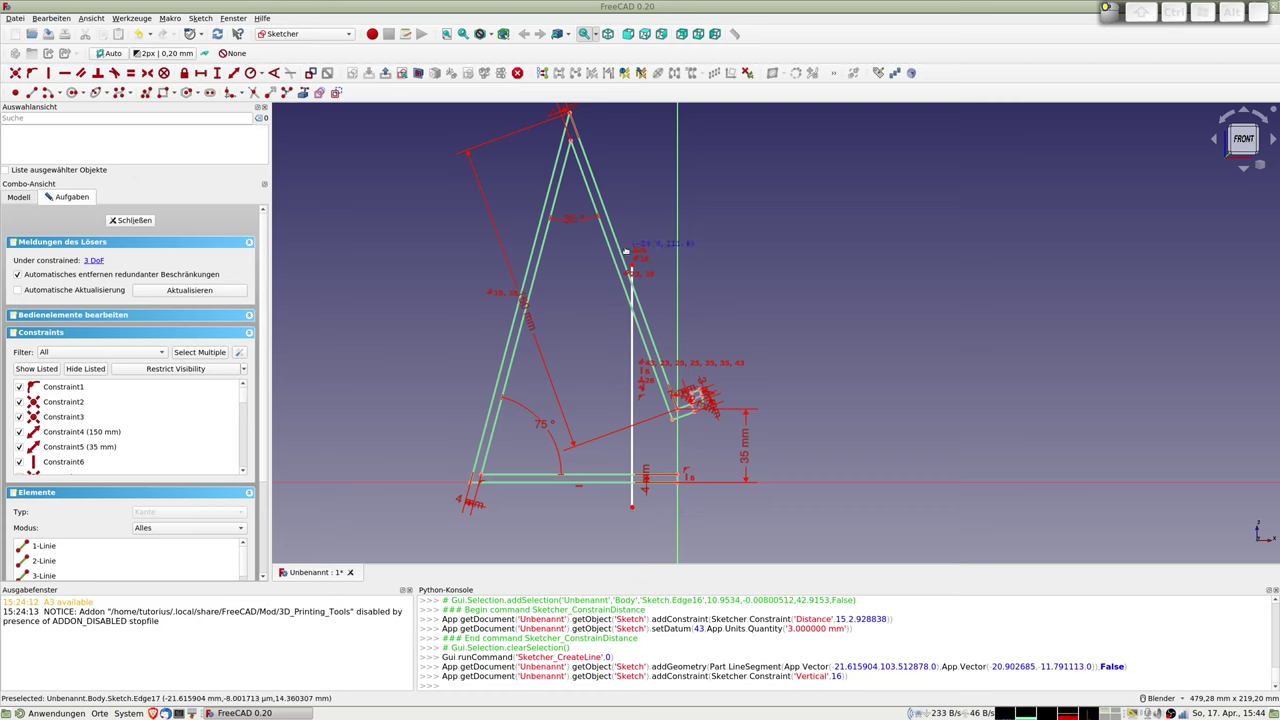
left_click(626, 507)
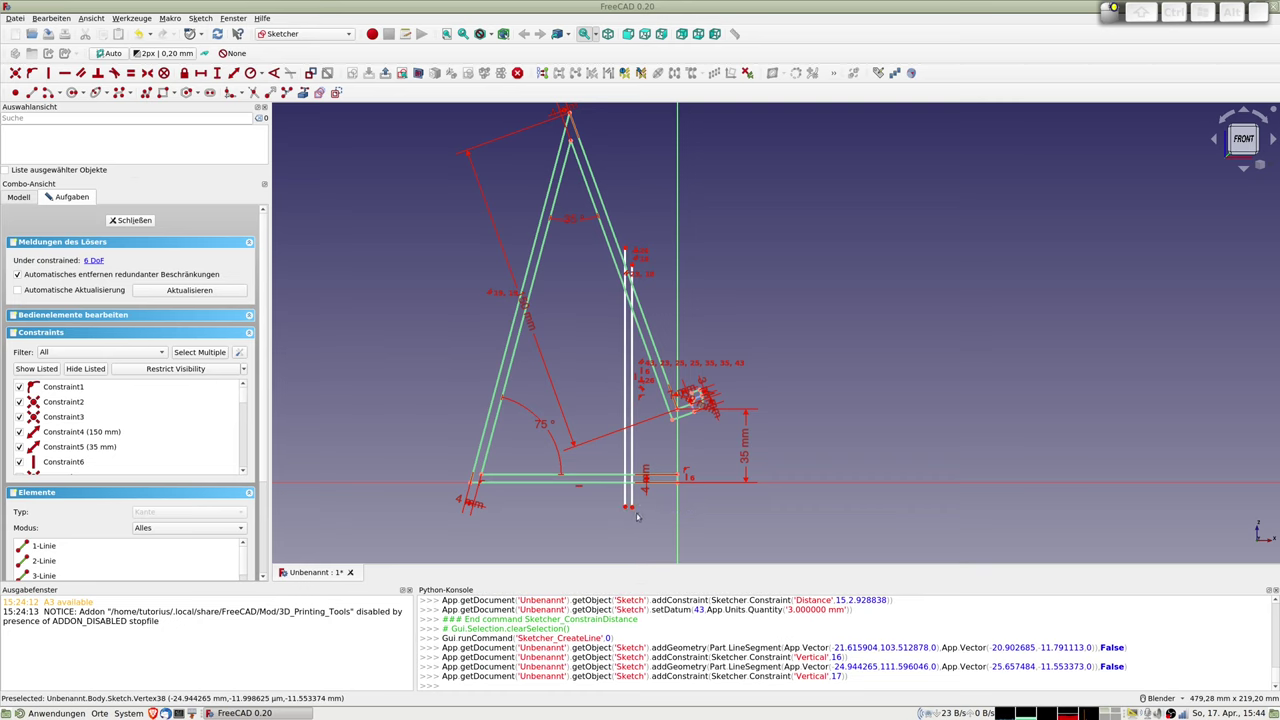
right_click(633, 514)
key("Escape")
- Level the two lines' bottom endpoints and set them 2.5 mm apart
left_click(629, 509)
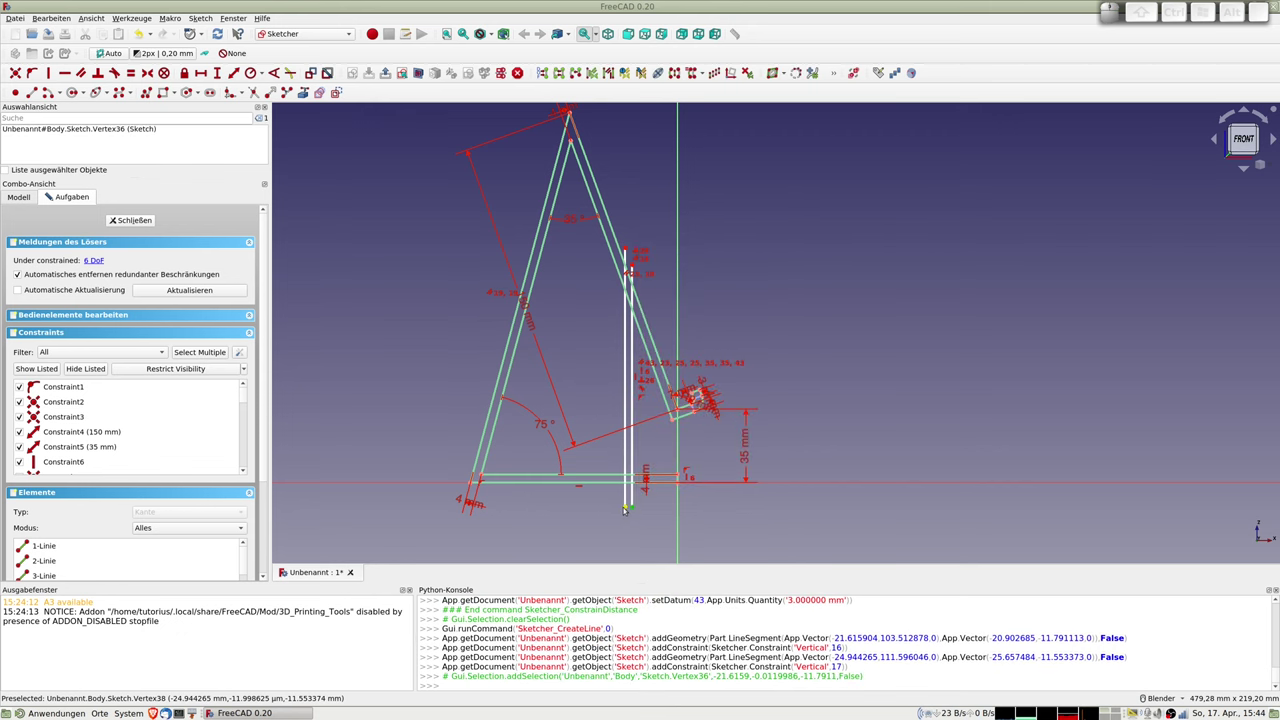
left_click(625, 508)
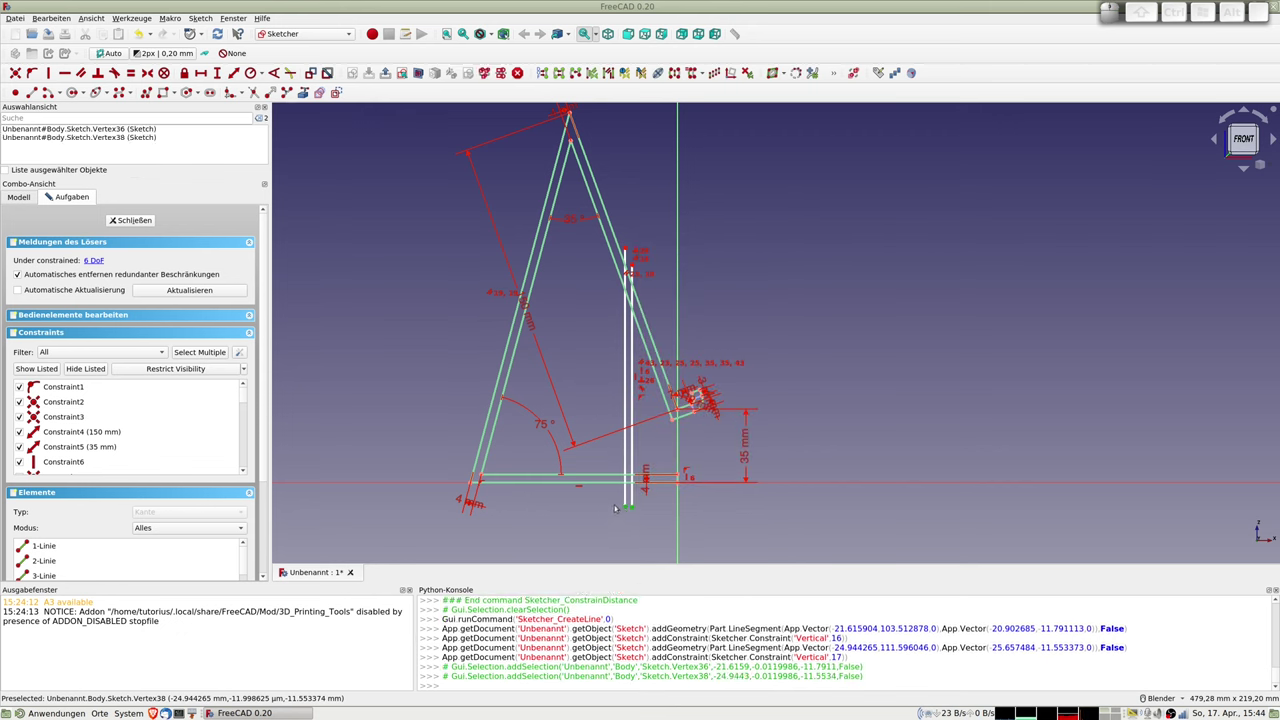
key("h")
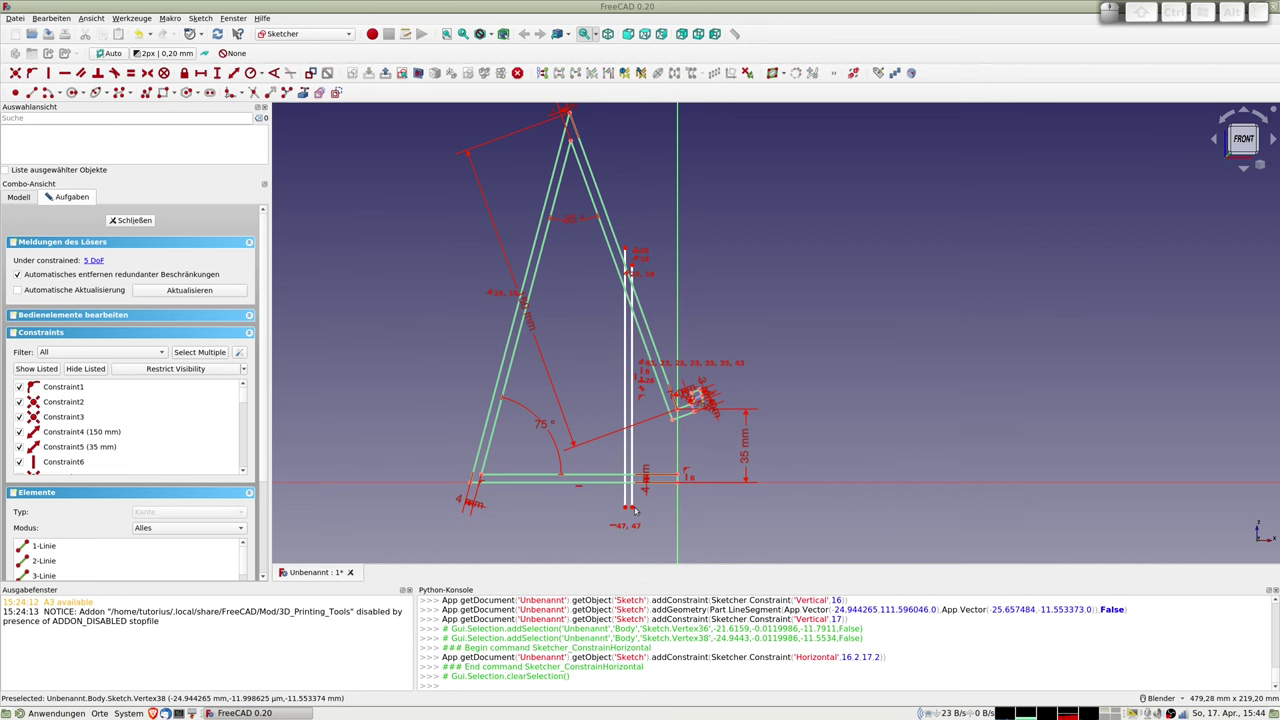
left_click(625, 508)
left_click(625, 509)
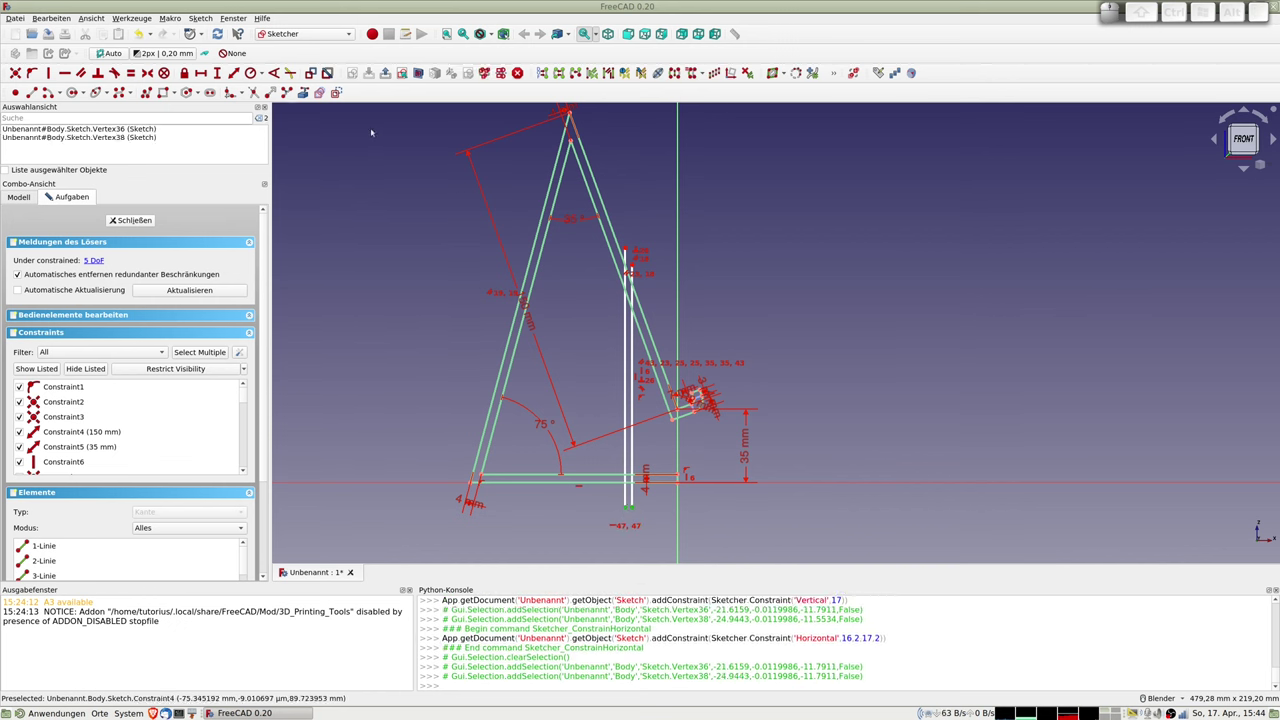
left_click(234, 73)
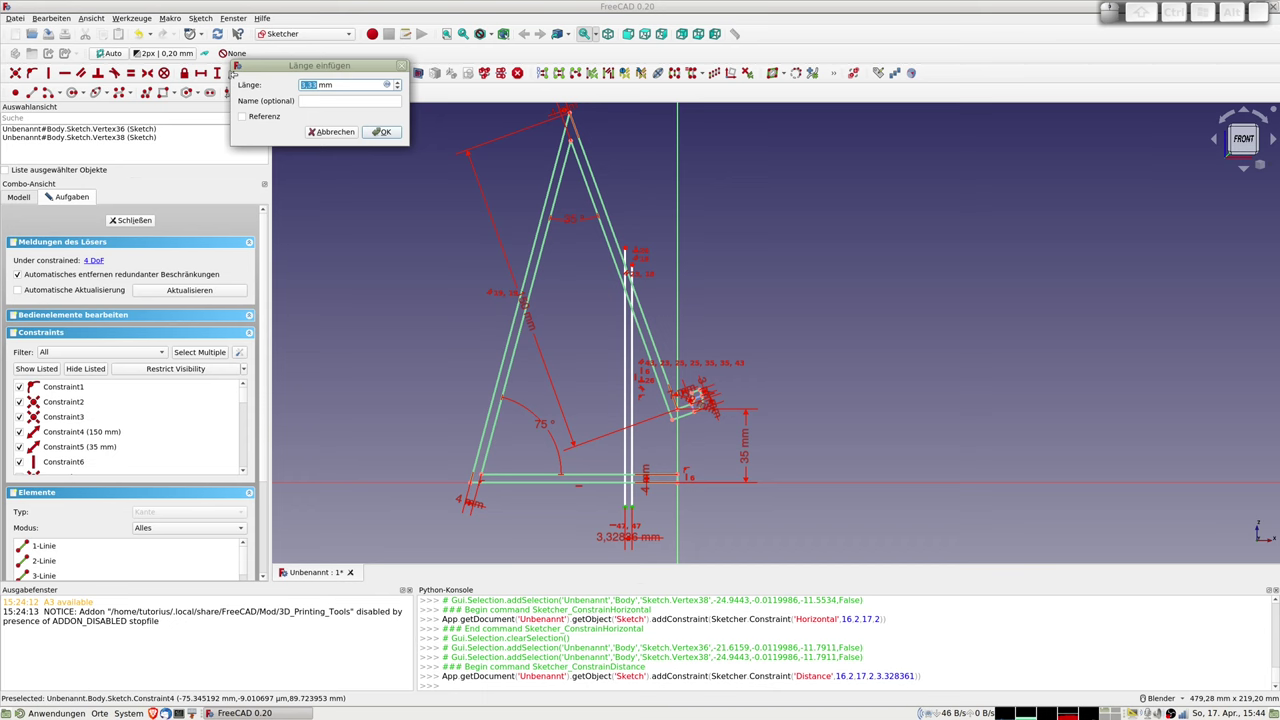
type("2,5")
key("Return")
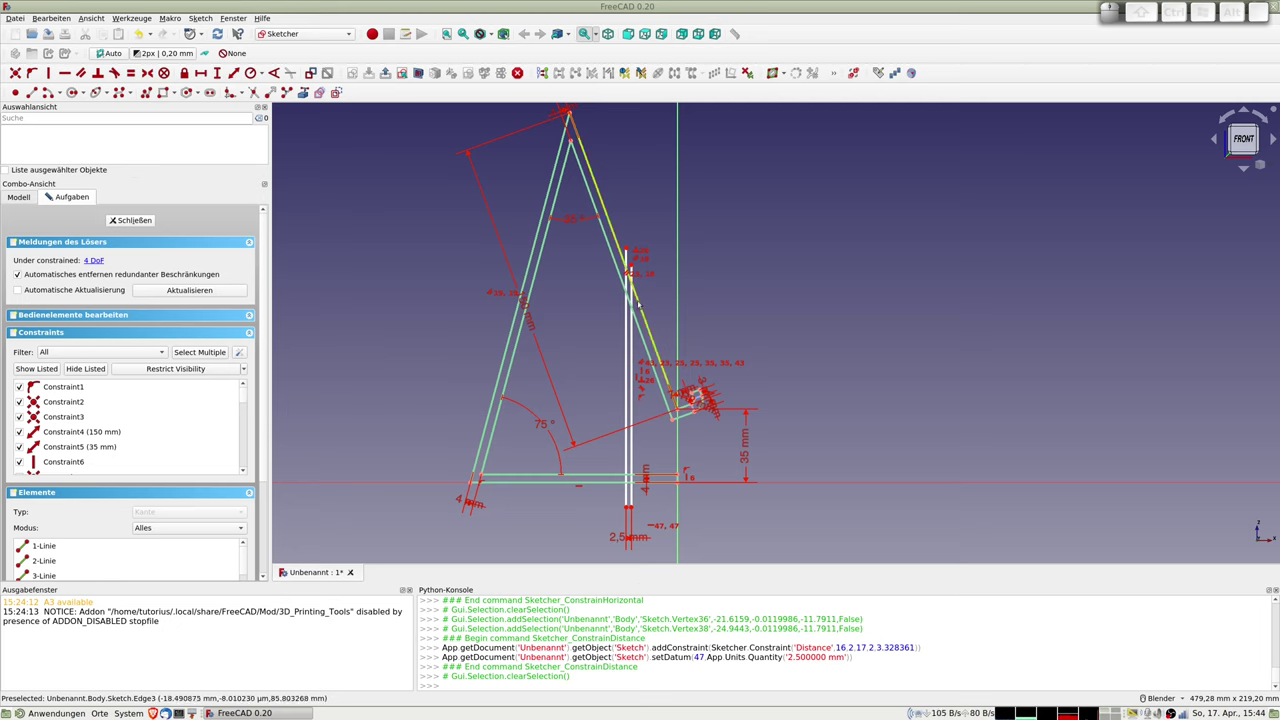
- Drag one vertical slot line slightly into its final position across the frame
mouse_move(629, 371)
left_mouse_down()
mouse_move(627, 357)
mouse_move(630, 368)
left_mouse_up()
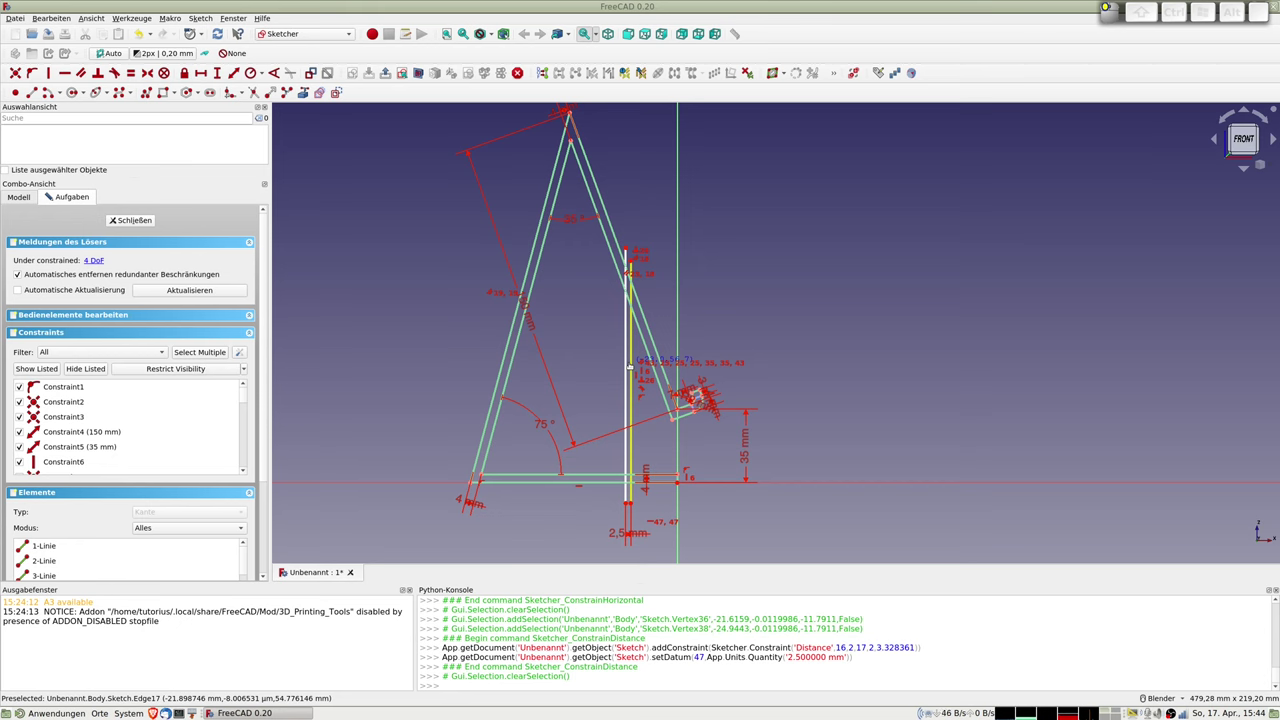
left_click_drag(629, 366, 629, 367)
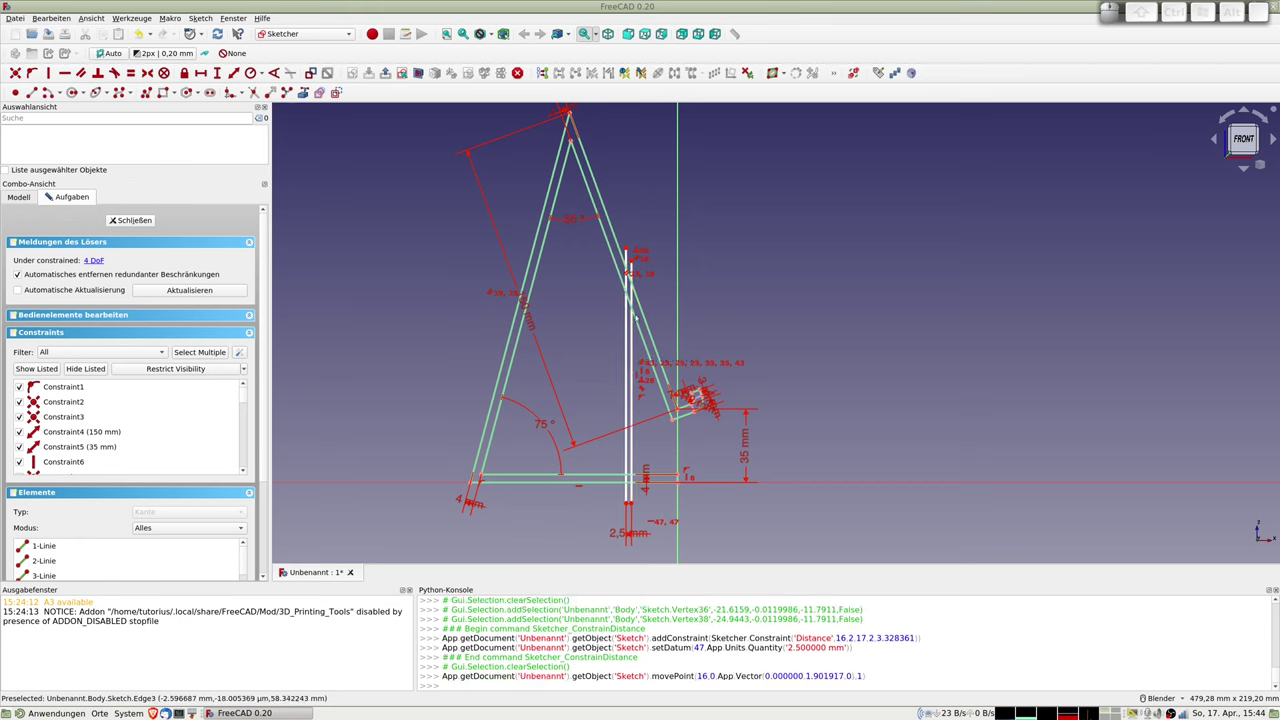
scroll(634, 310, "up", 3)
scroll(636, 282, "down", 1)
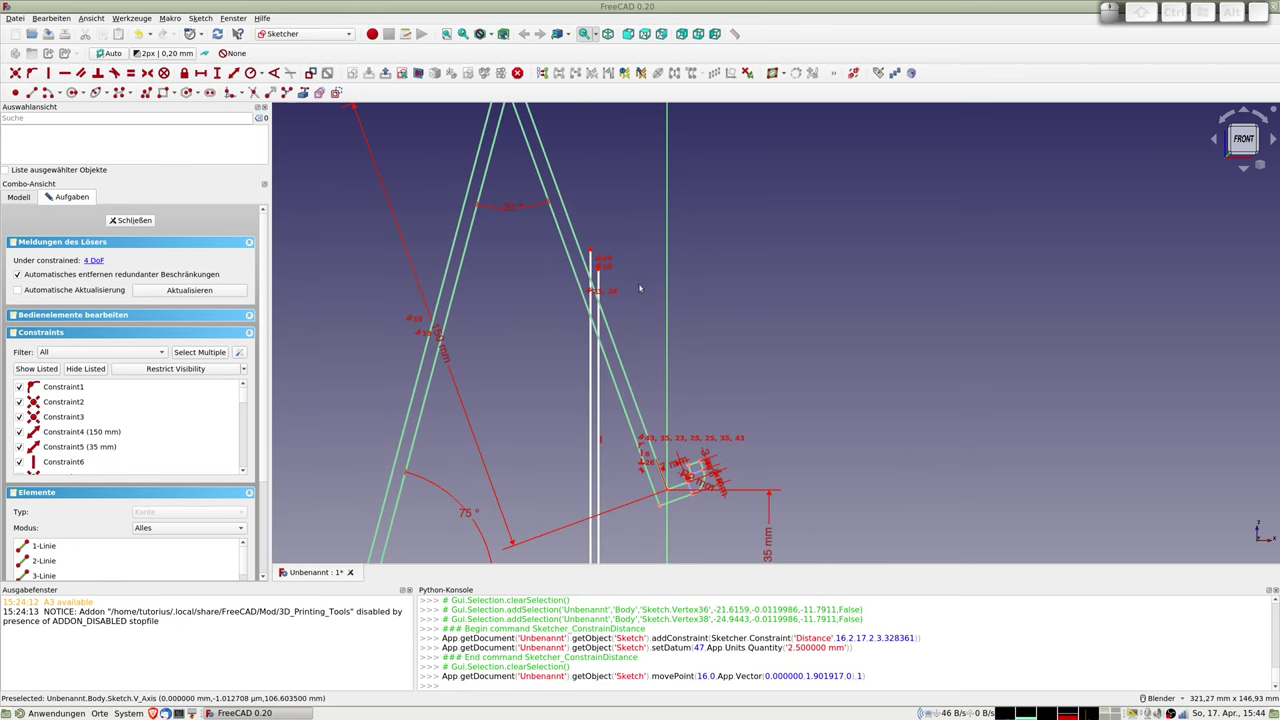
scroll(640, 289, "down", 2)
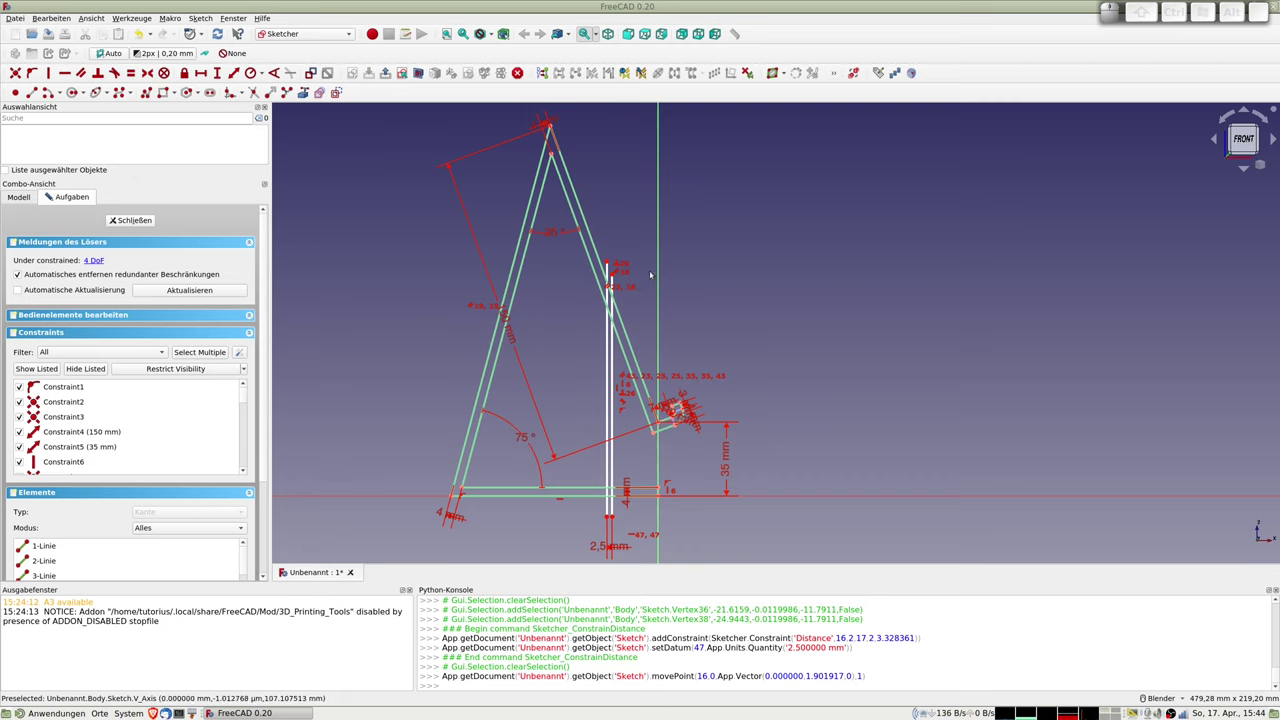
- Trim the two slot lines and the frame edge between them at the right leg
left_click(254, 92)
scroll(620, 302, "up", 3)
scroll(605, 290, "up", 3)
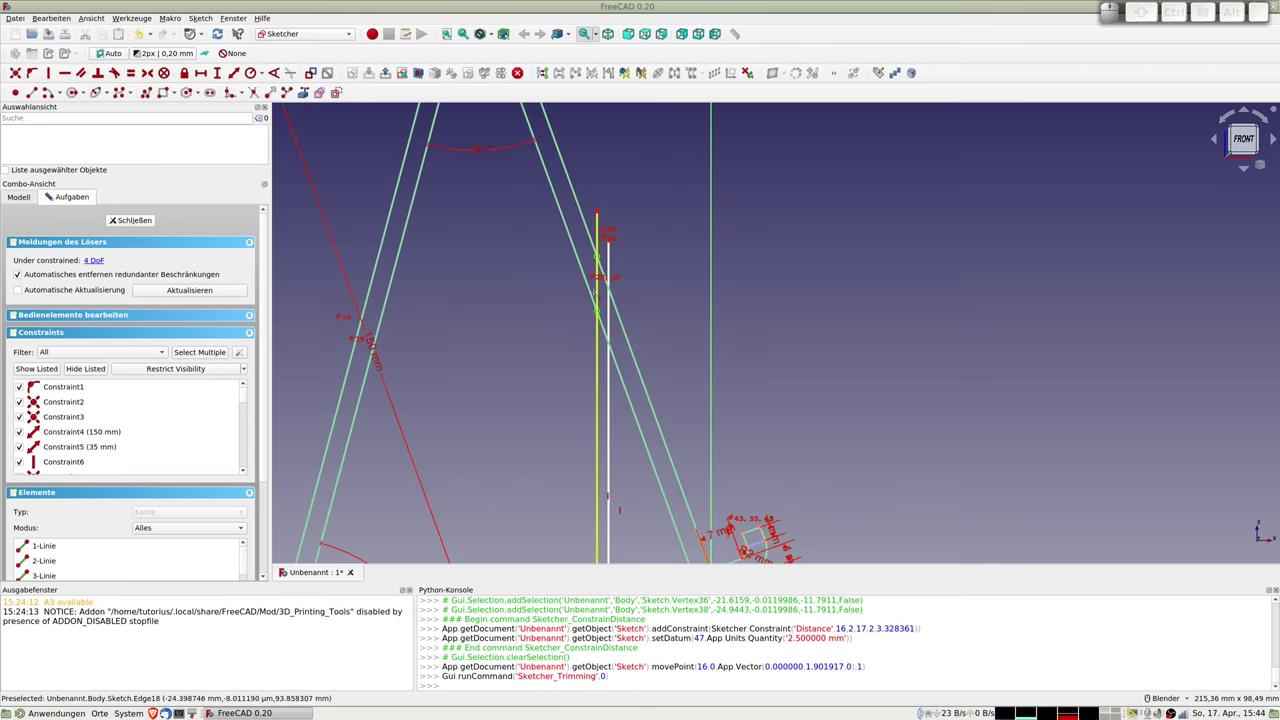
left_click(604, 288)
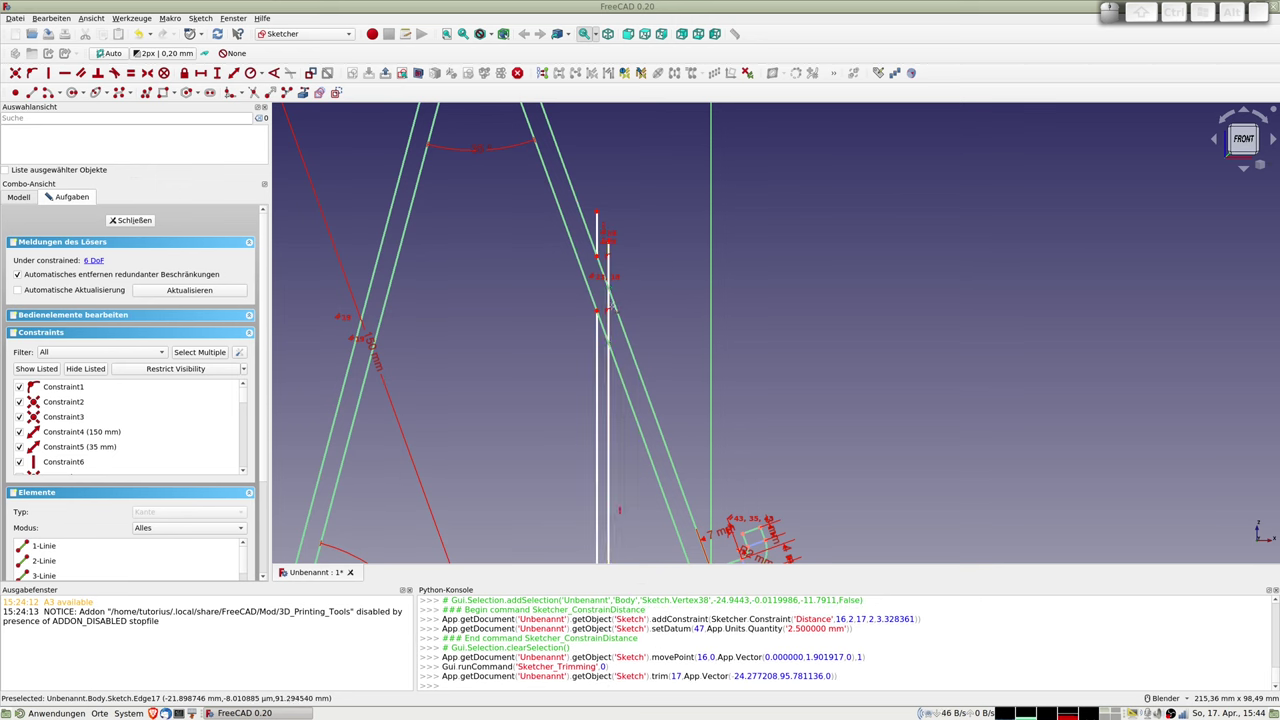
left_click(609, 306)
left_click(605, 330)
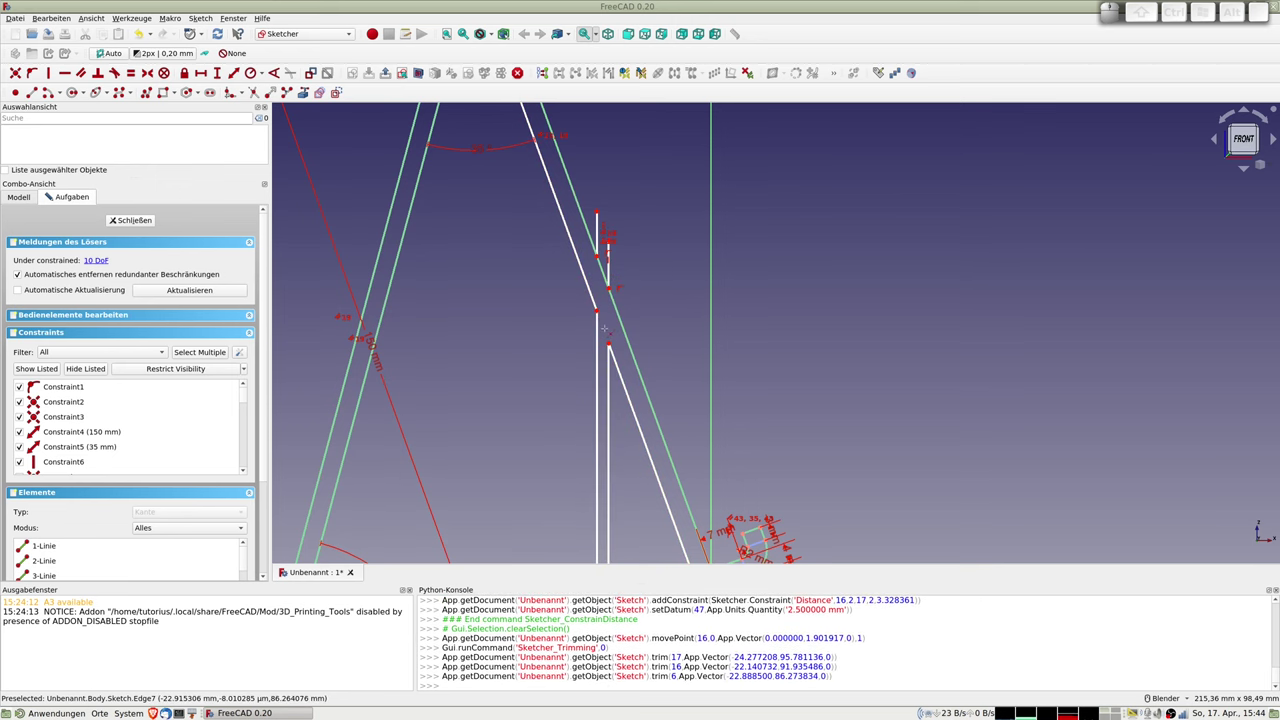
scroll(614, 440, "down", 2)
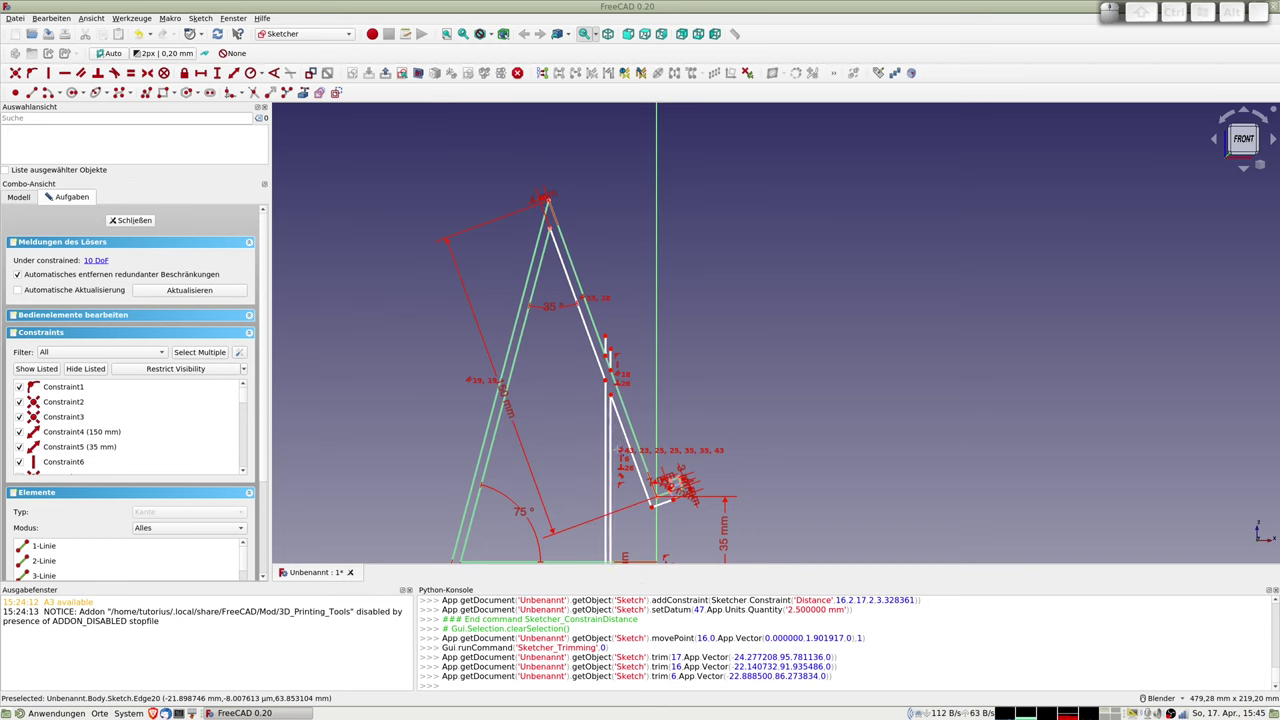
scroll(617, 448, "down", 2)
scroll(617, 448, "down", 1)
scroll(613, 425, "up", 2)
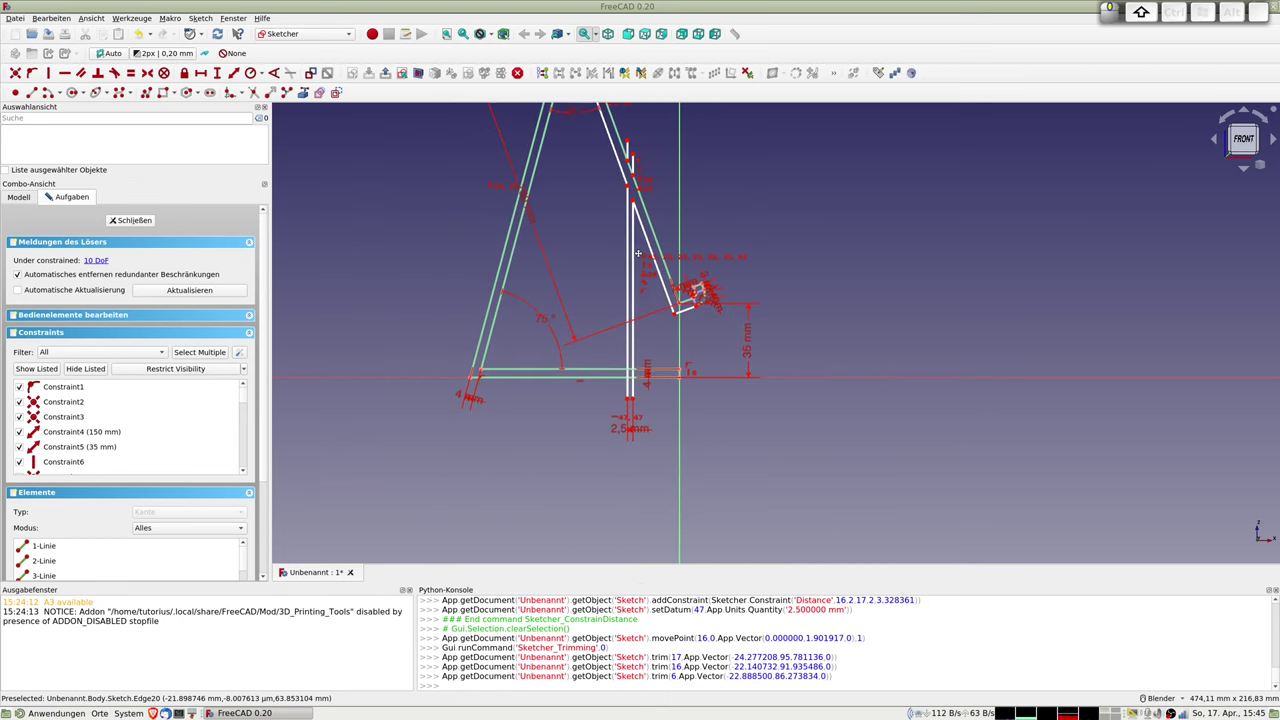
scroll(625, 390, "up", 2)
scroll(641, 350, "up", 2)
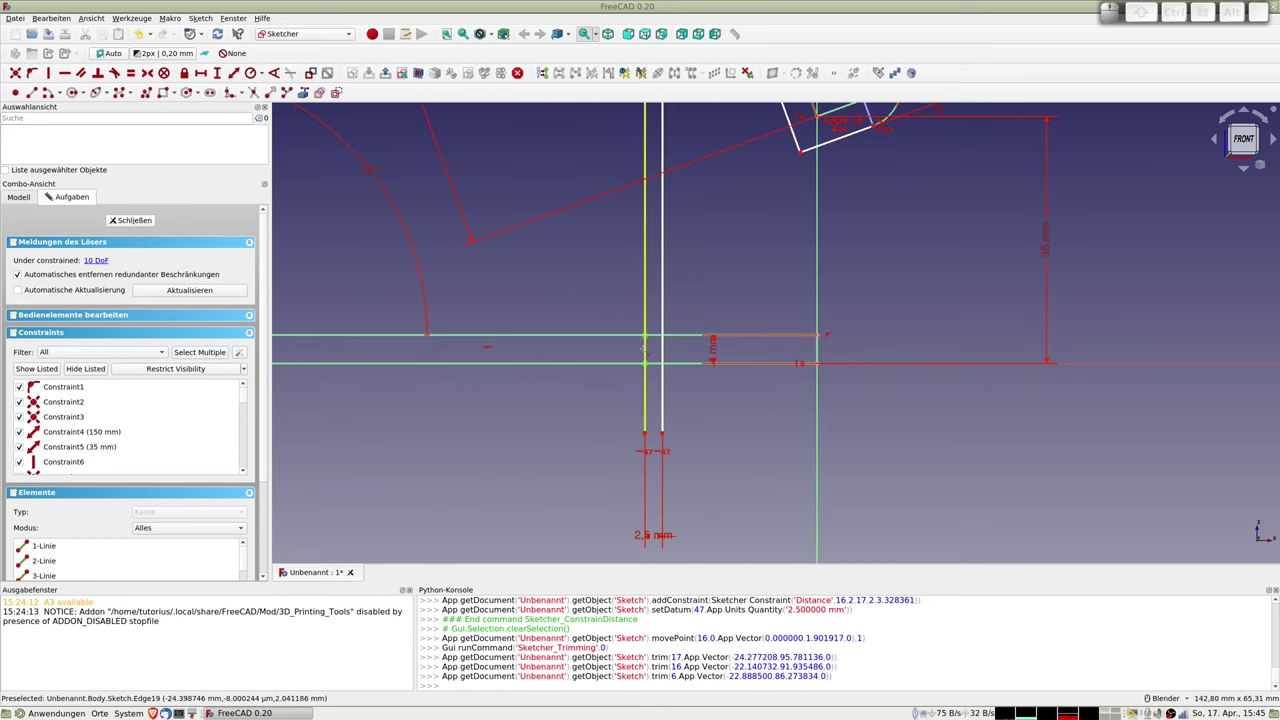
- Trim the slot lines and the bottom bar piece between them to open the slot
left_click(645, 349)
left_click(662, 350)
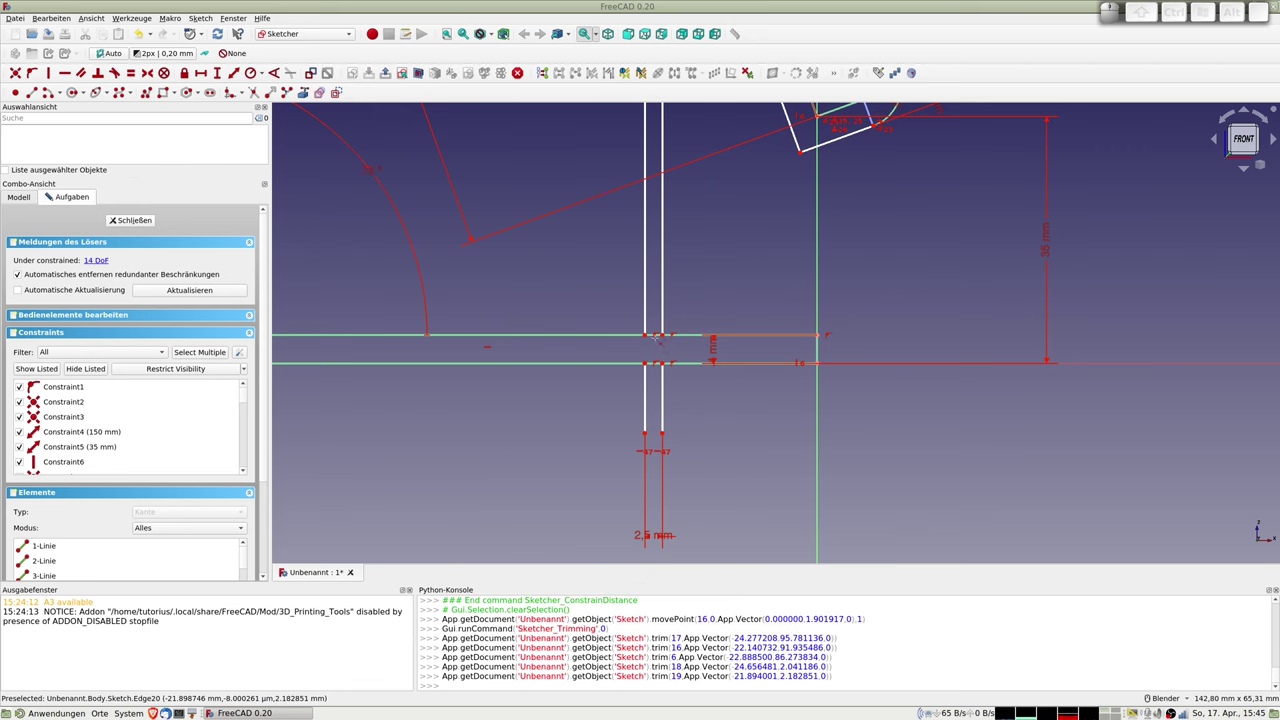
left_click(653, 339)
scroll(646, 341, "down", 2)
scroll(646, 341, "down", 1)
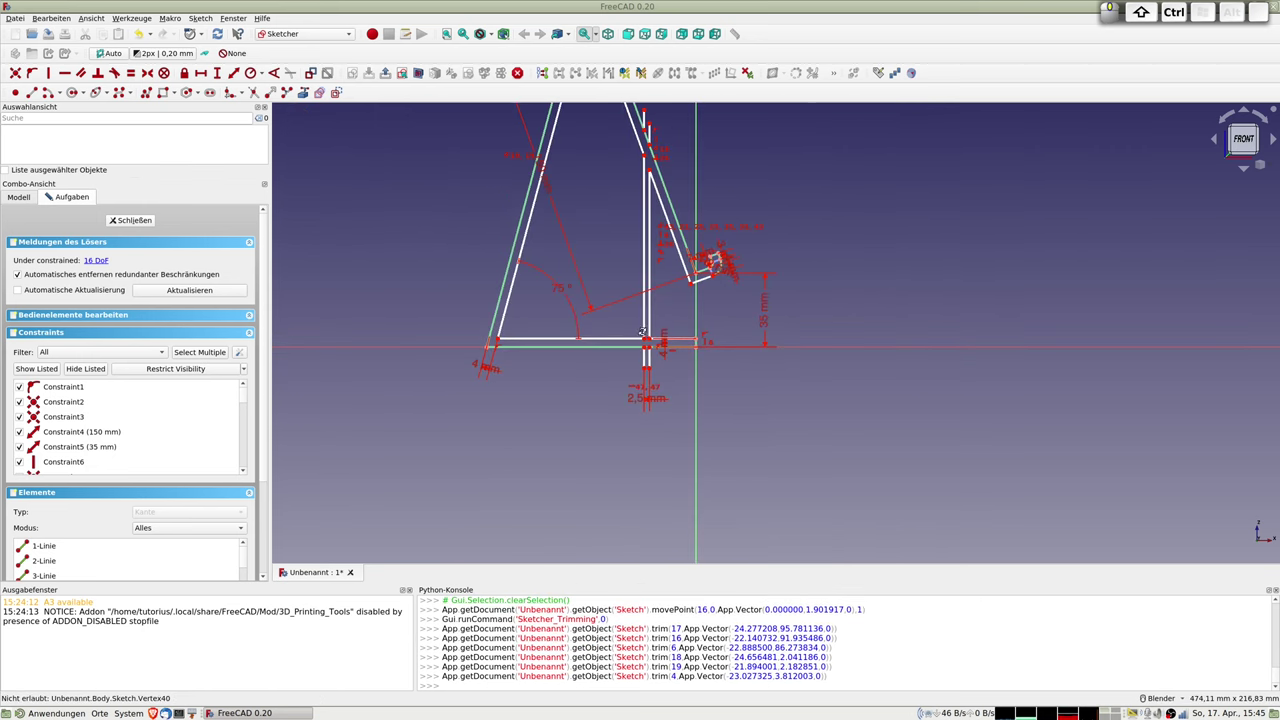
scroll(700, 300, "down", 1)
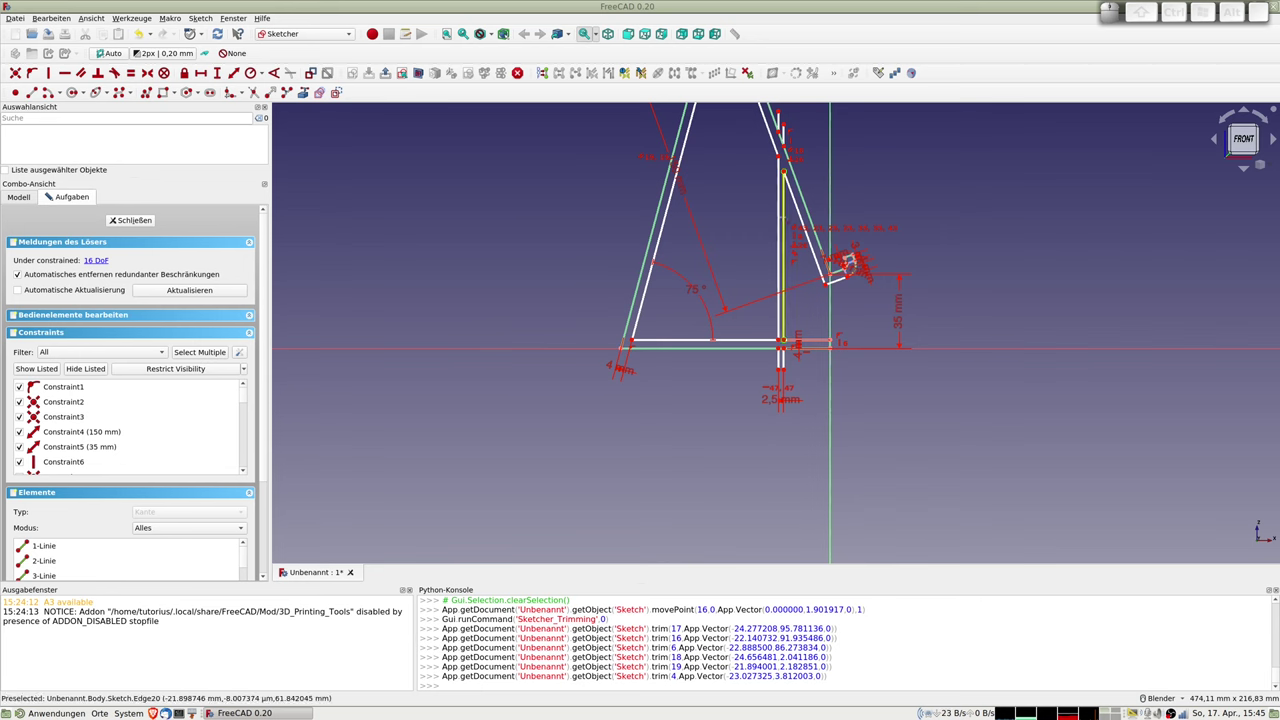
middle_click_drag(754, 240, 651, 184, "shift")
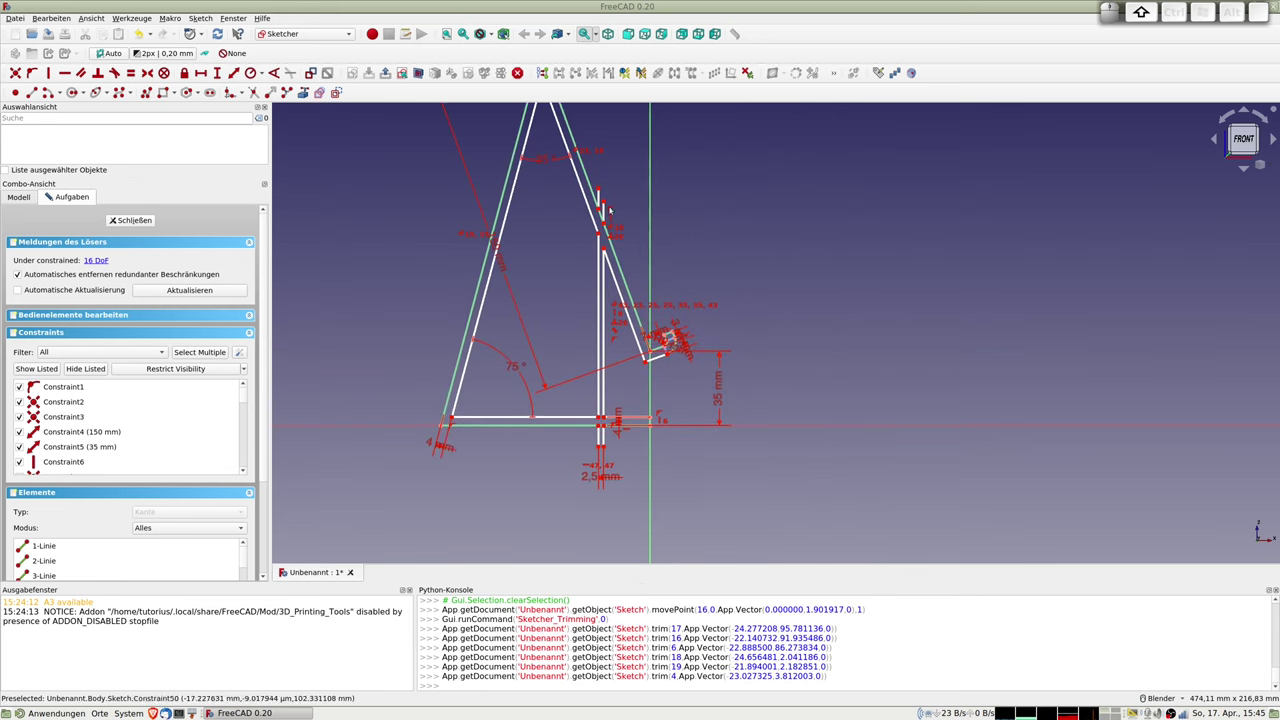
- Delete the four short stubs Edge17, Edge18, Edge22 and Edge23 at the slot's ends
left_click(600, 201)
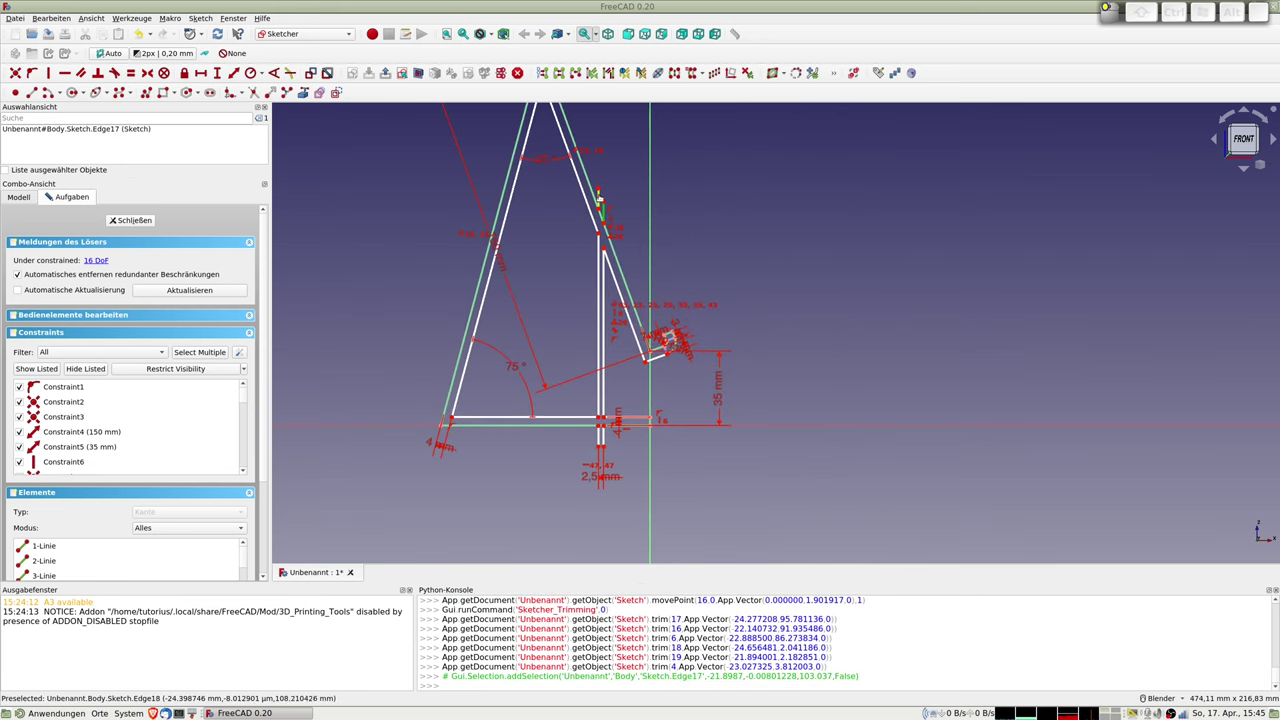
left_click(595, 190)
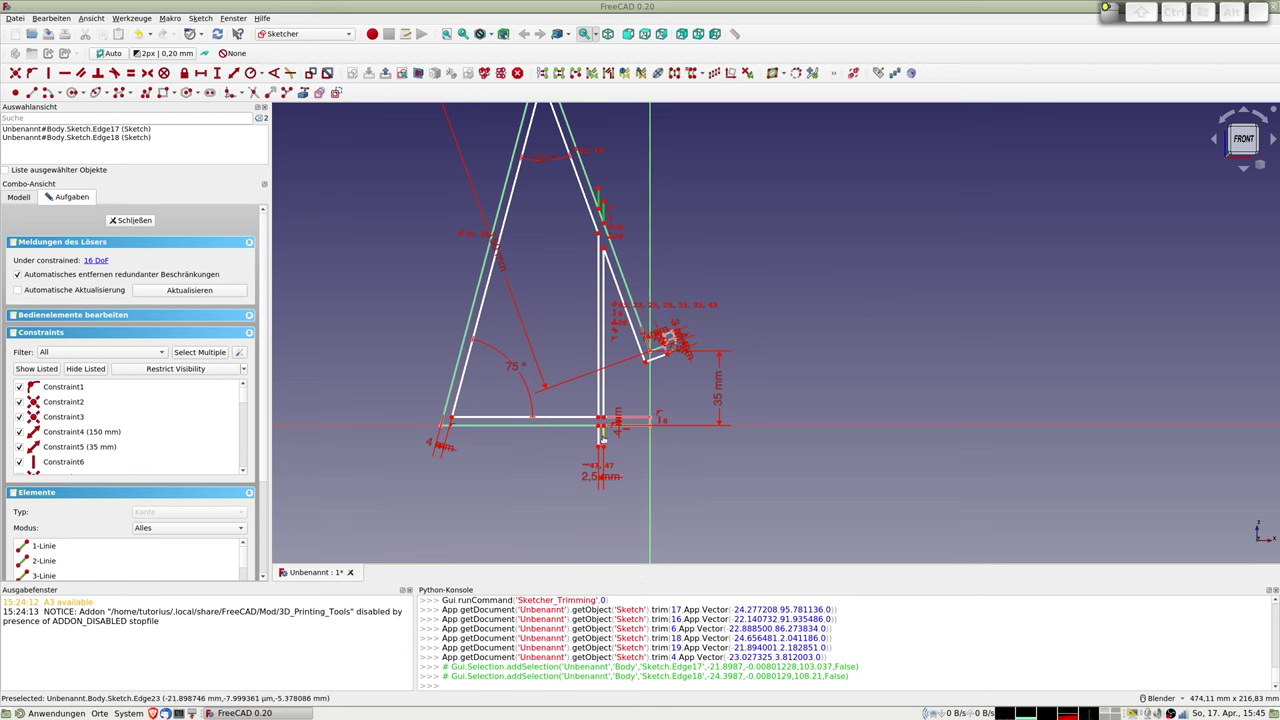
left_click(601, 437)
left_click(597, 437)
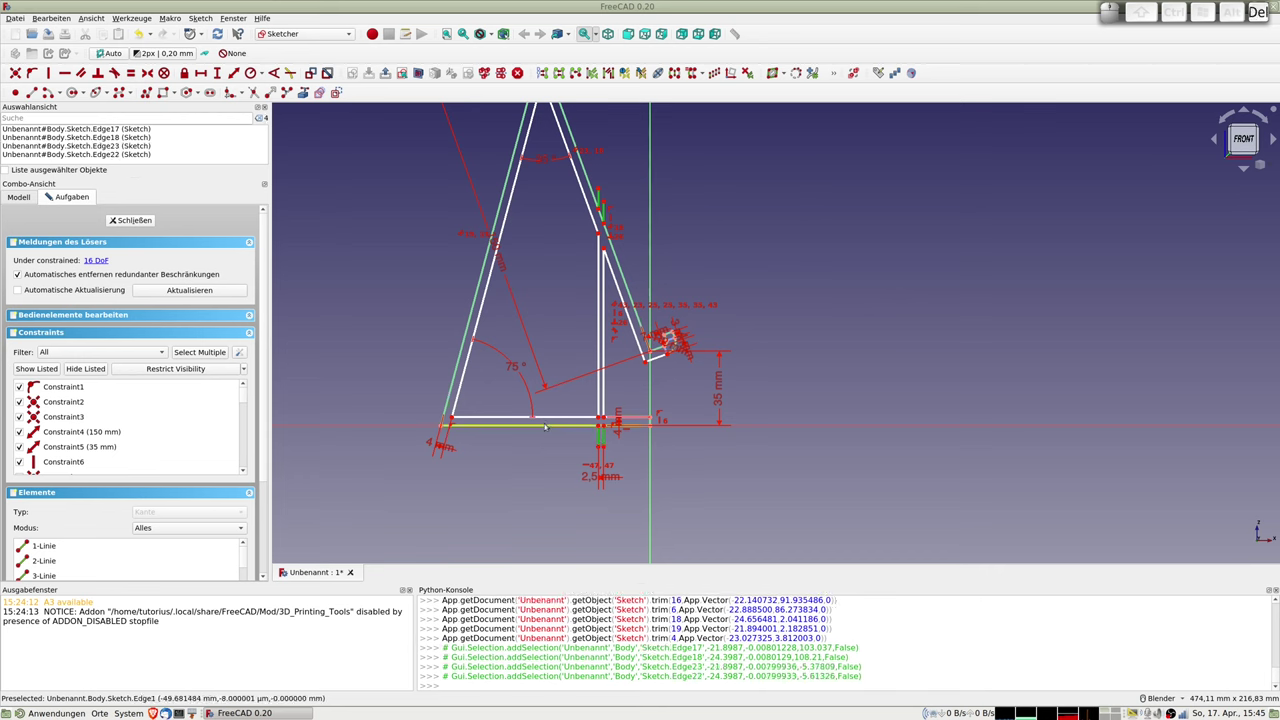
key("Delete")
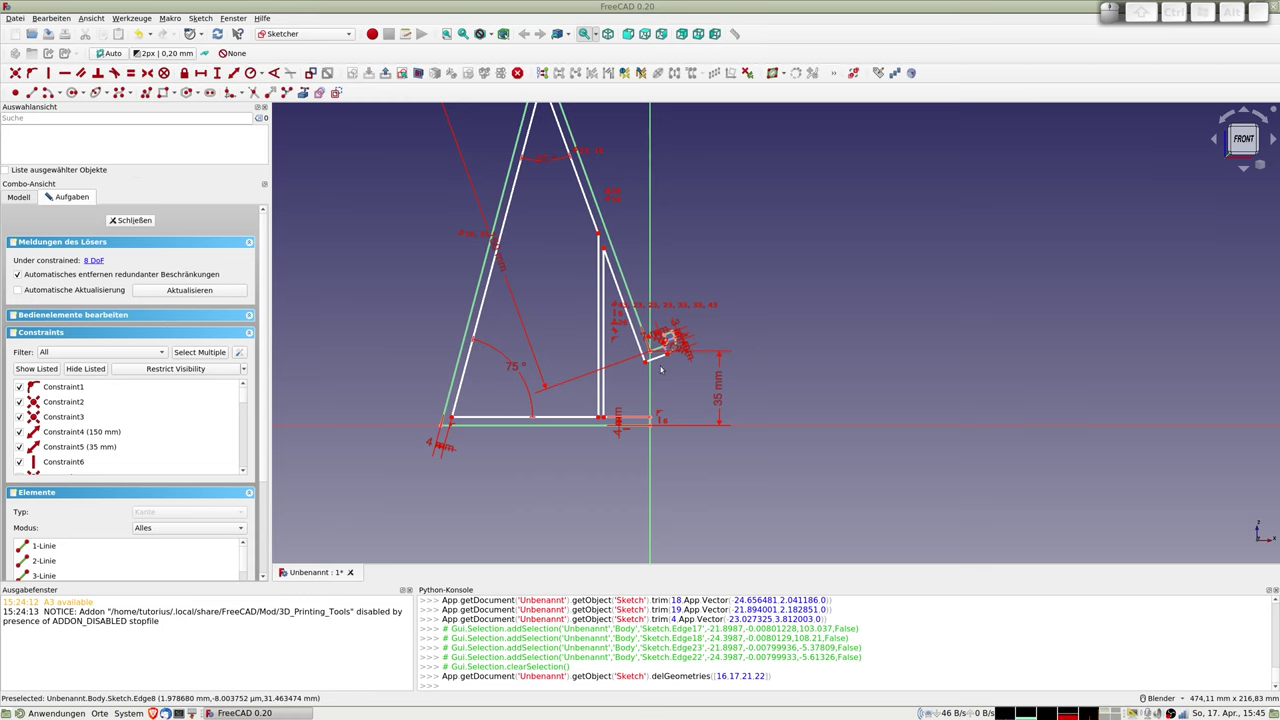
scroll(650, 365, "down", 1)
scroll(665, 360, "up", 3)
scroll(668, 351, "up", 2)
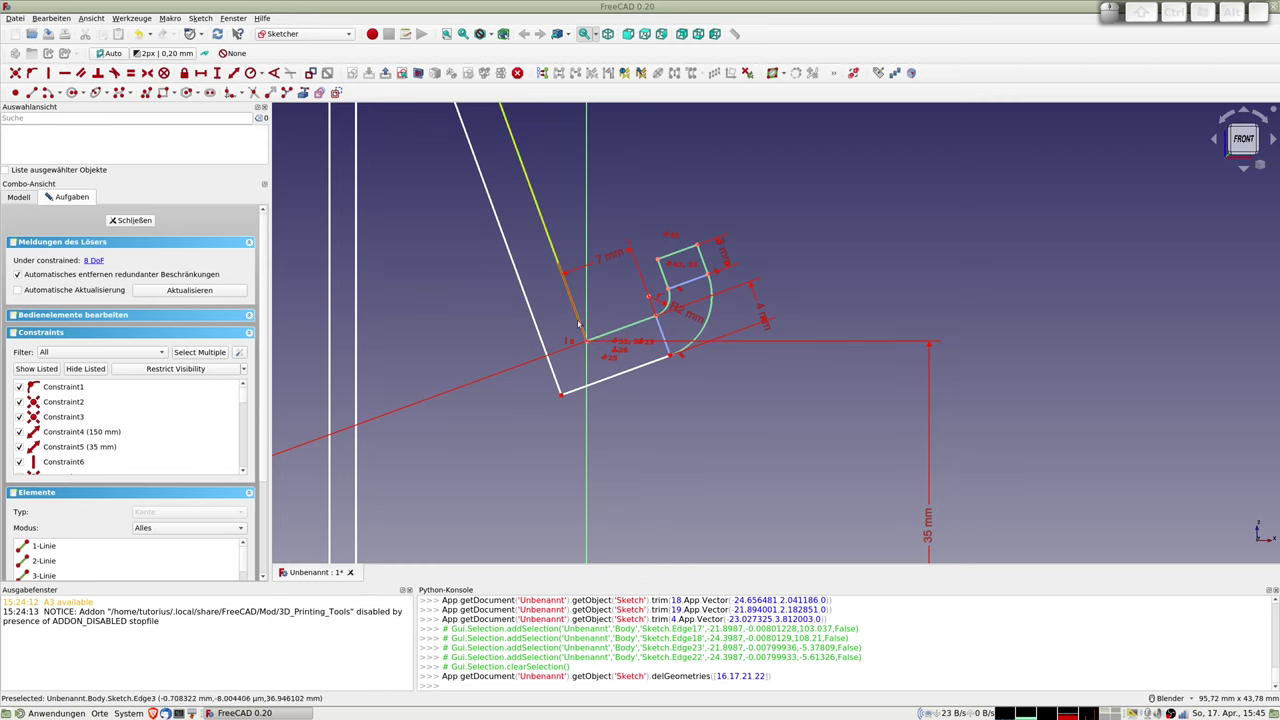
- Fillet the inner corner between the slanted frame edge and the tab
left_click(578, 323)
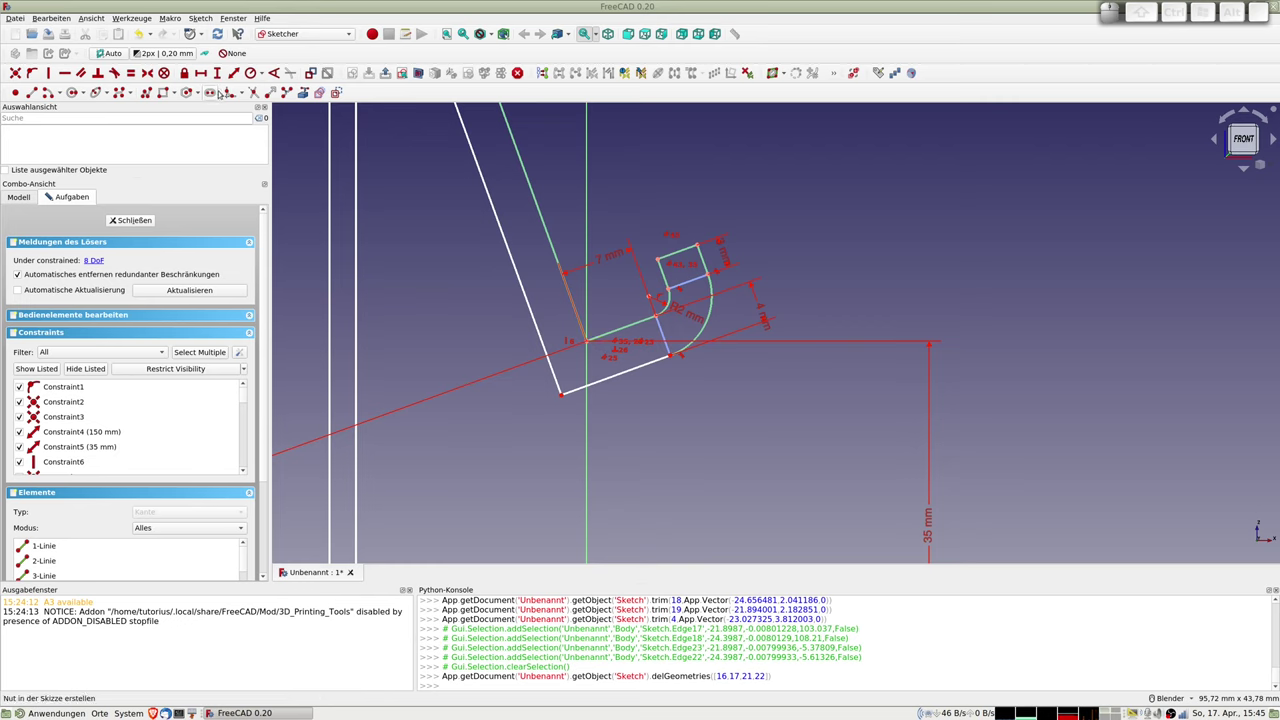
left_click(229, 94)
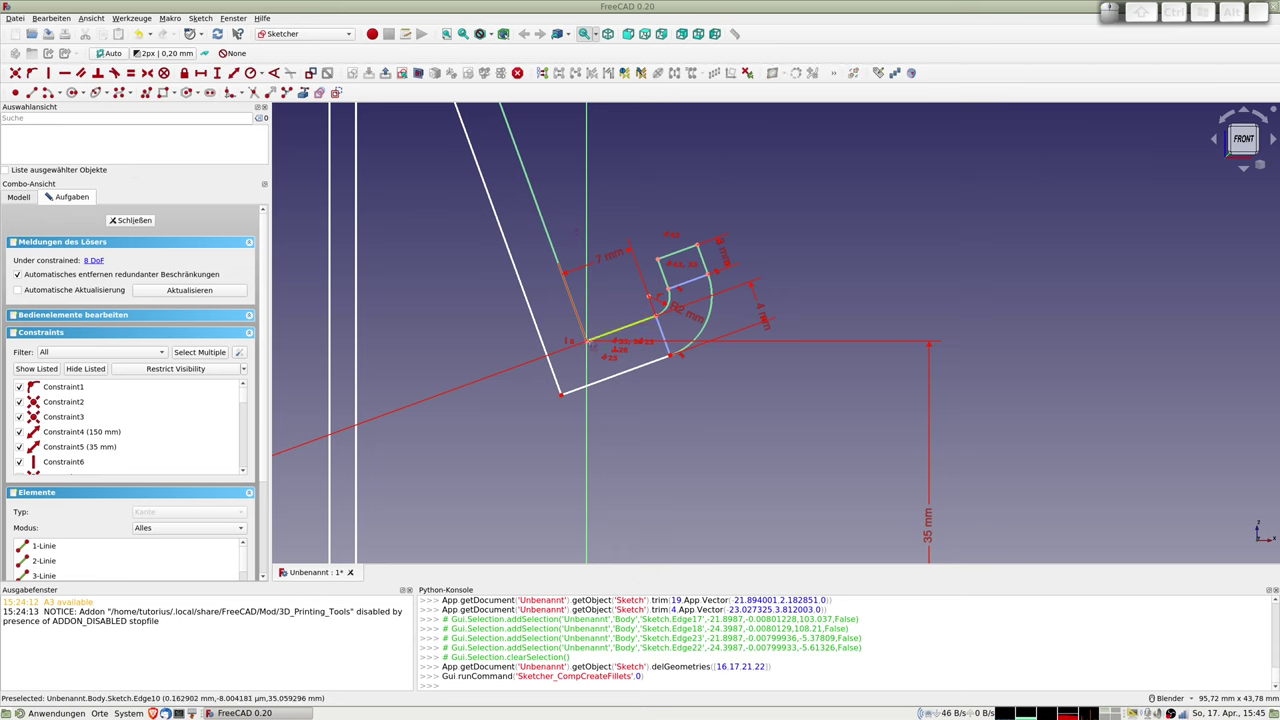
left_click(588, 338)
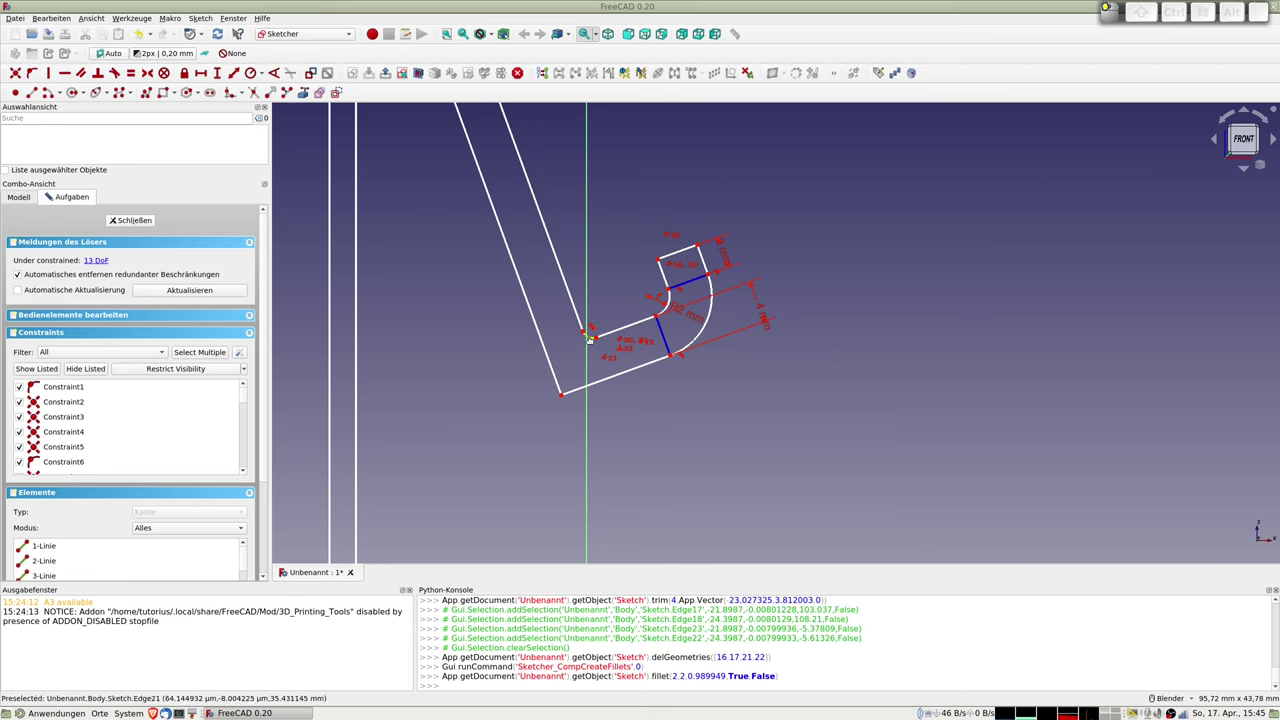
left_click_drag(590, 338, 590, 341)
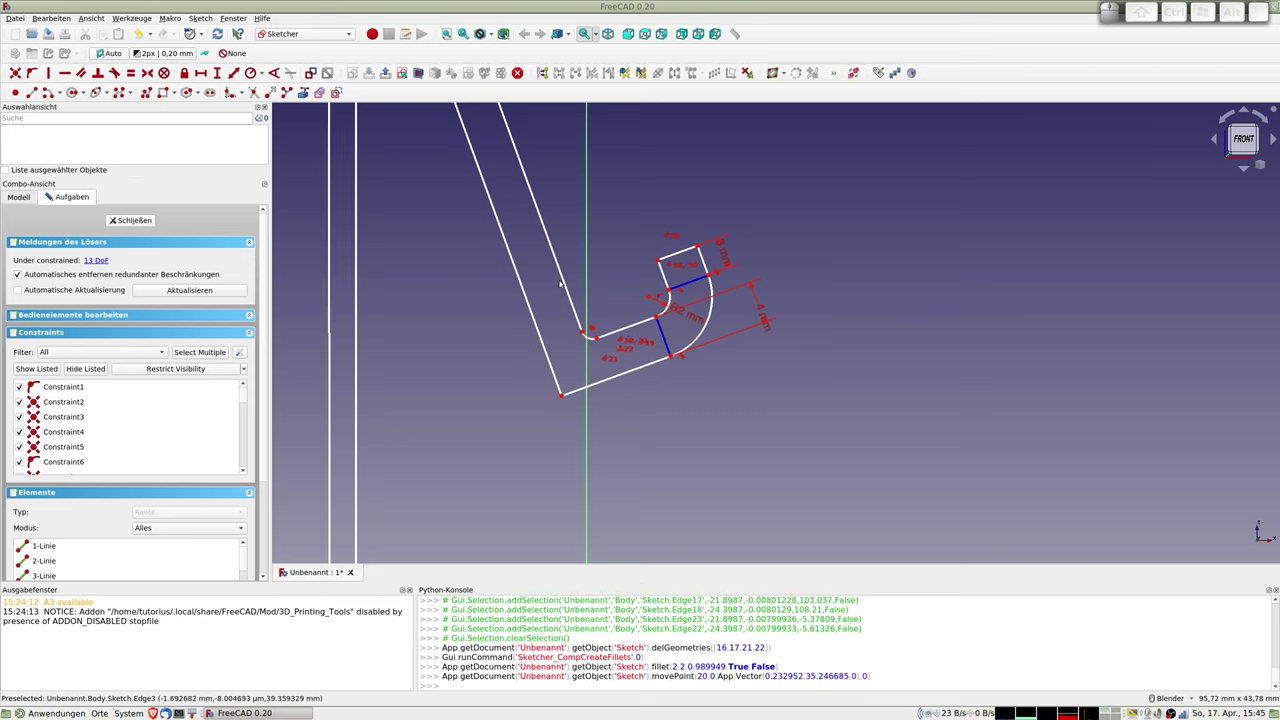
left_click_drag(590, 342, 588, 338)
mouse_move(588, 338)
middle_mouse_down("ctrl")
mouse_move(566, 274)
mouse_move(570, 220)
middle_mouse_up("ctrl")
- Set the slot's top corner 4 mm from the outer slanted frame edge
left_click(570, 171)
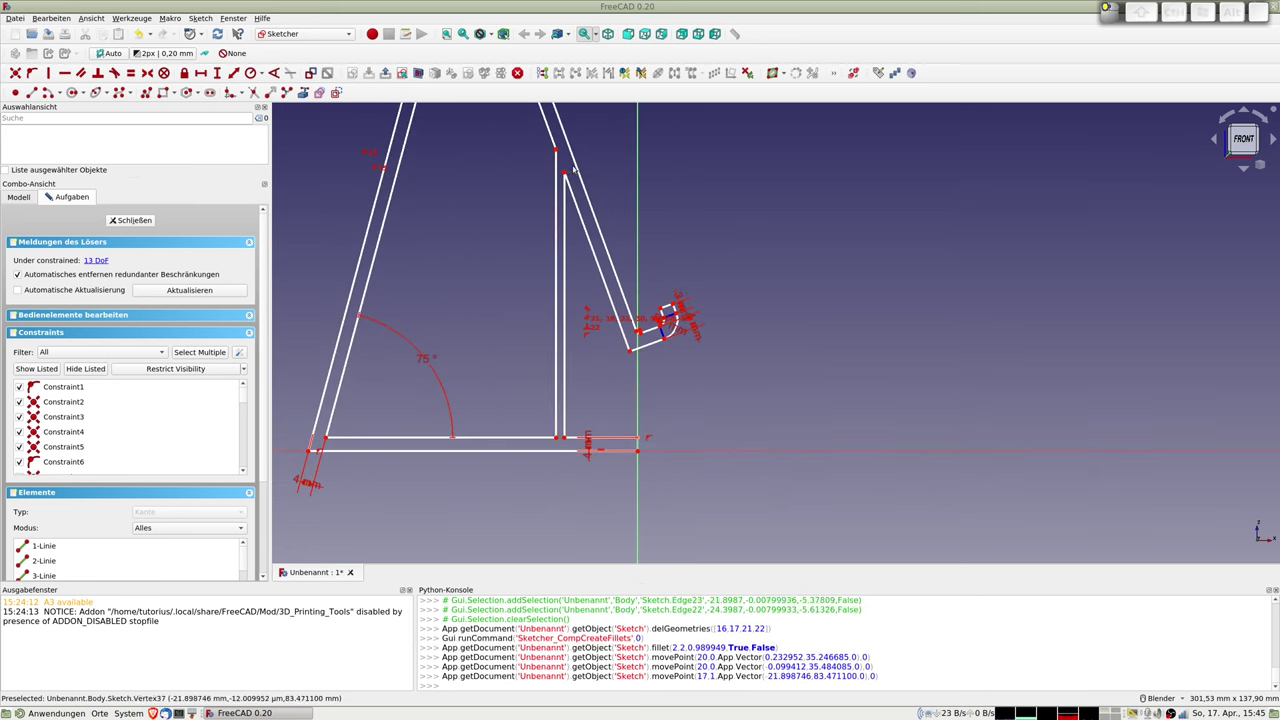
left_click(577, 167)
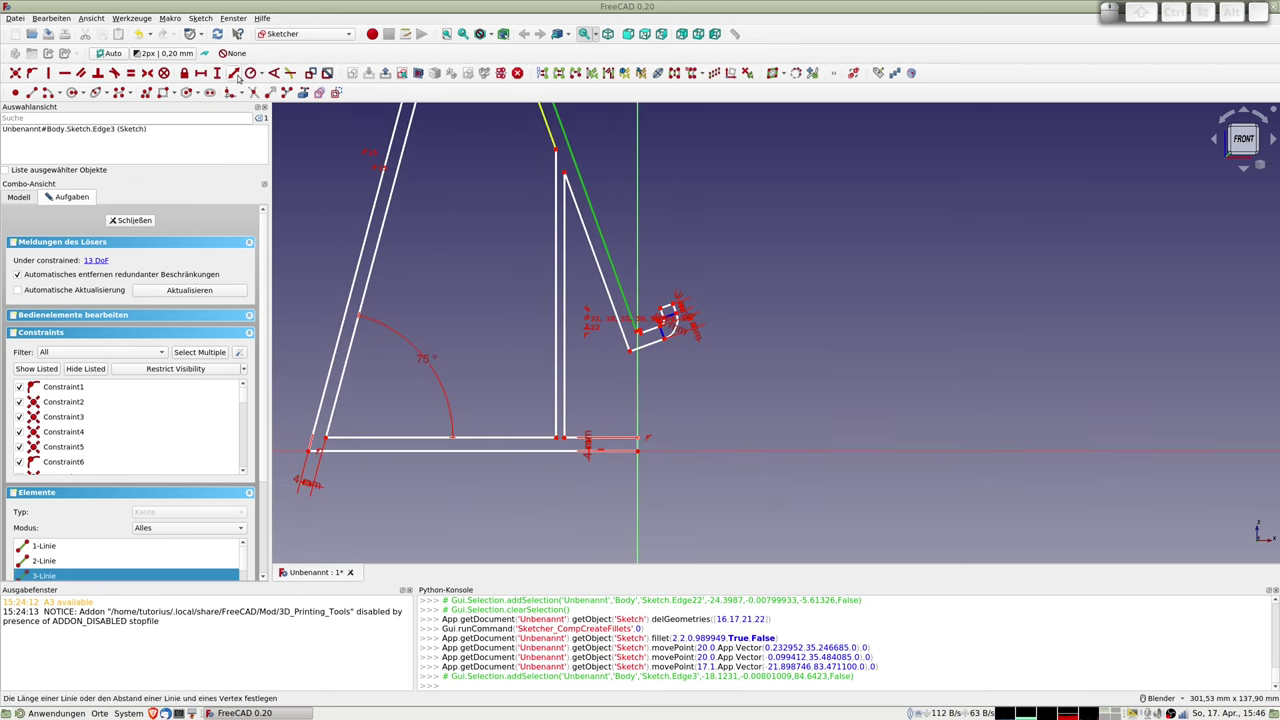
key("Escape")
left_click(576, 171)
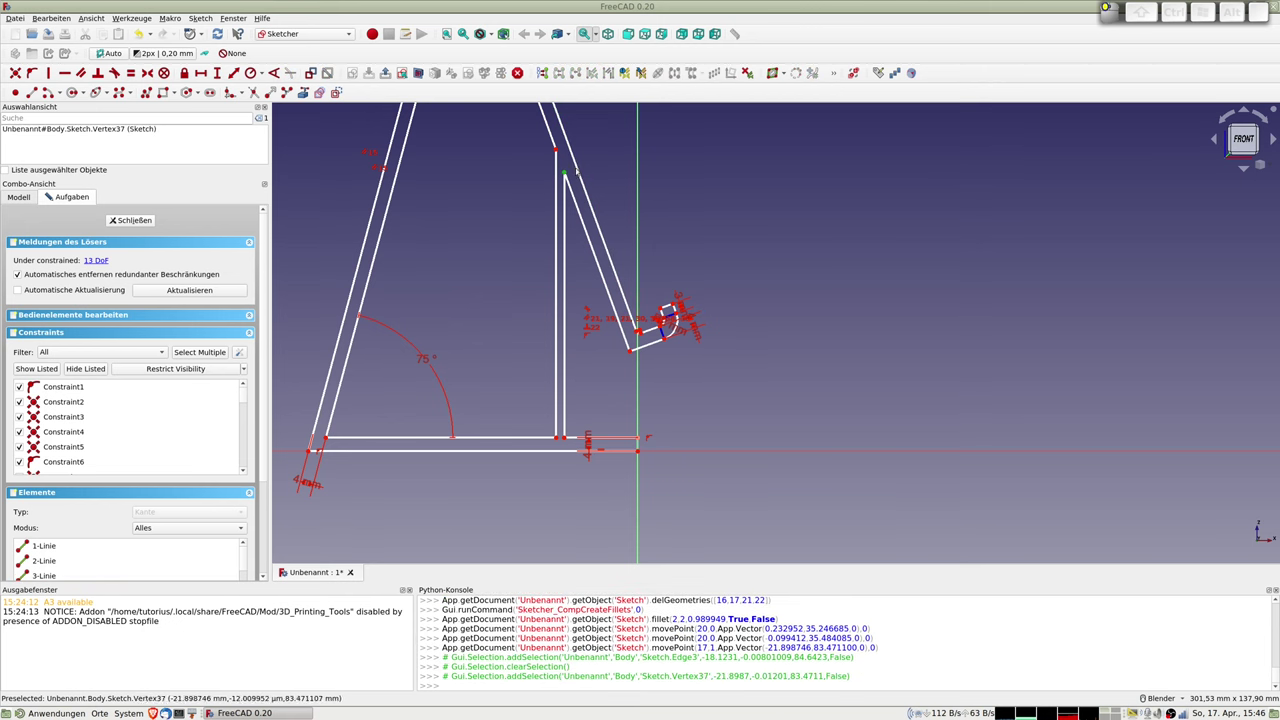
left_click(577, 170)
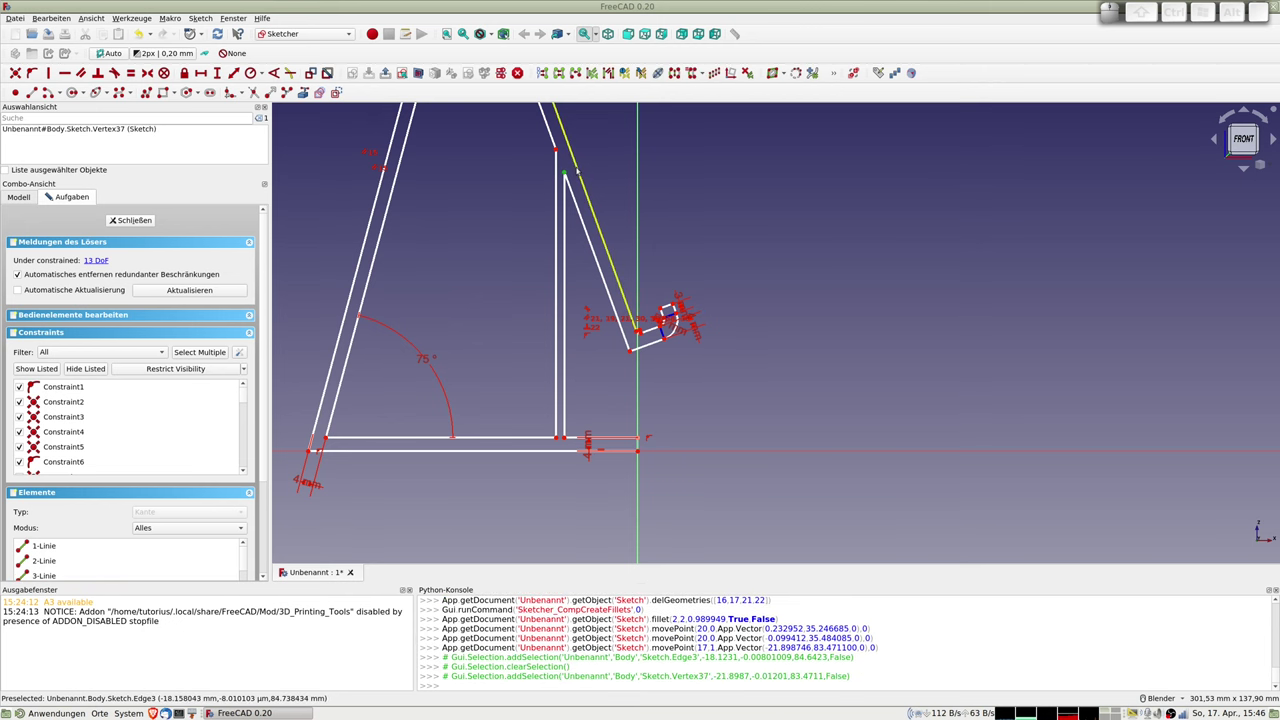
left_click(234, 75)
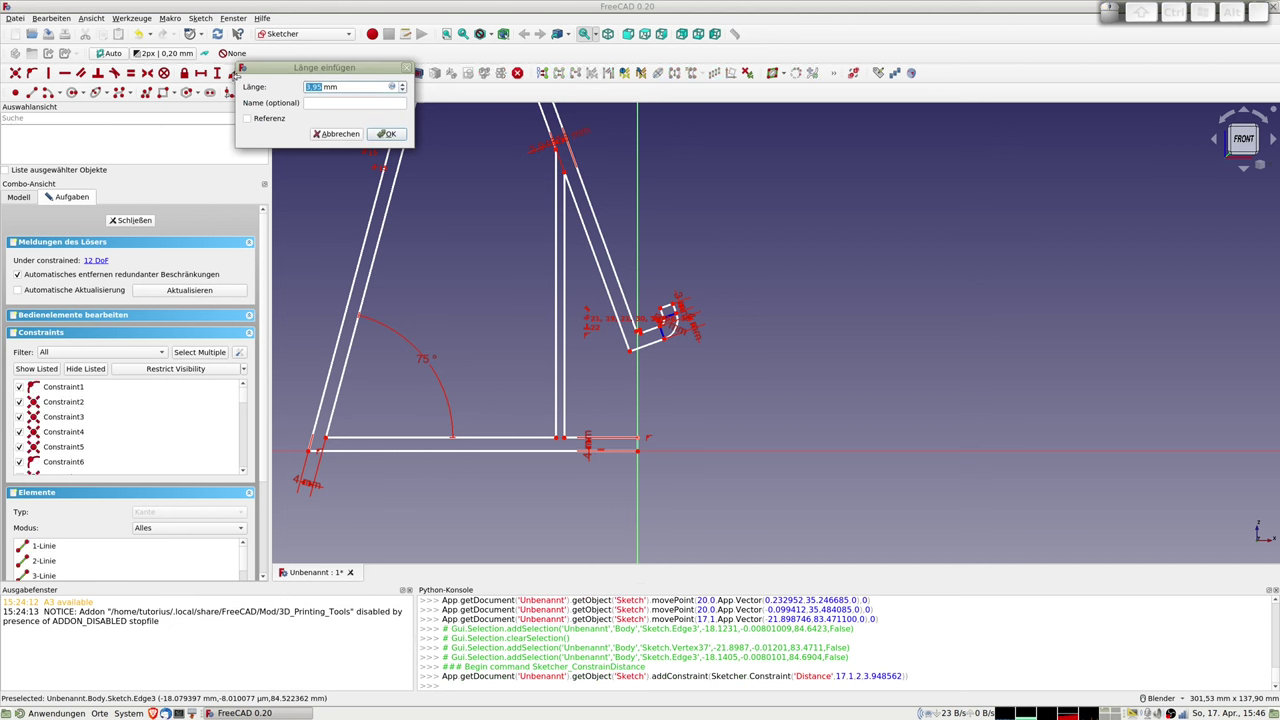
type("4")
key("Return")
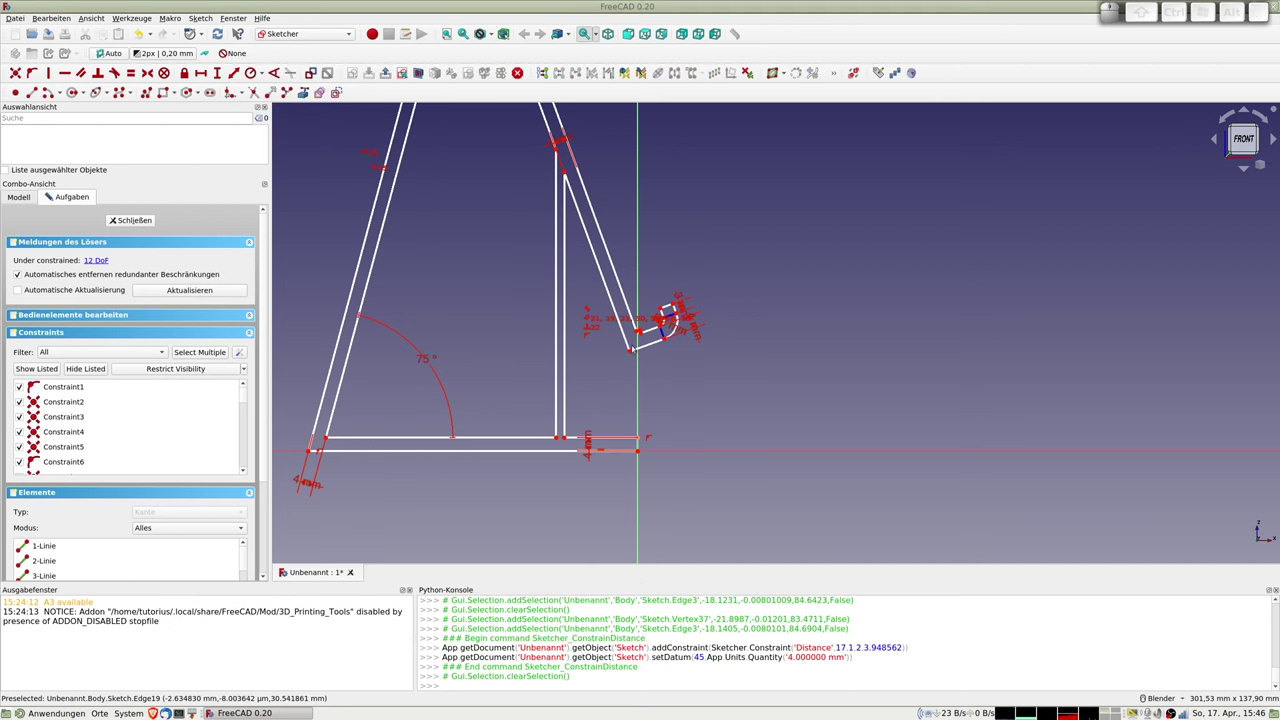
scroll(647, 325, "up", 5)
- Give the fillet arc a 2 mm radius
left_click(645, 321)
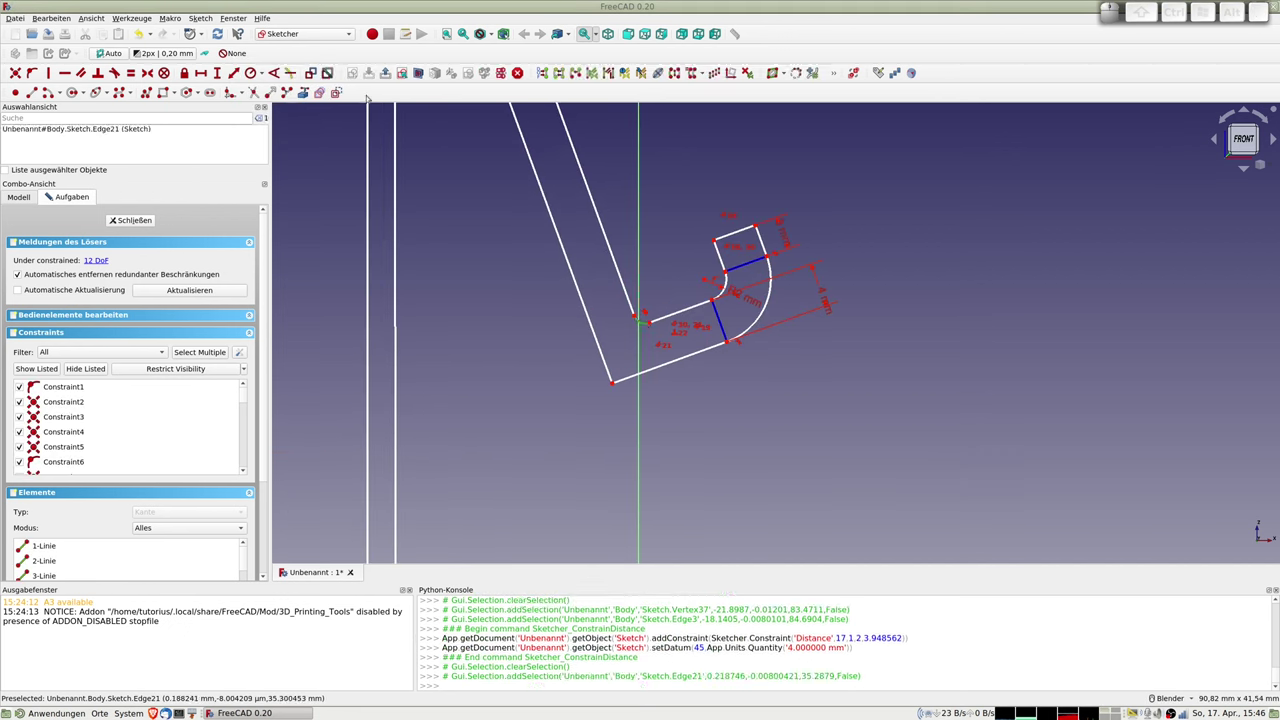
left_click(251, 75)
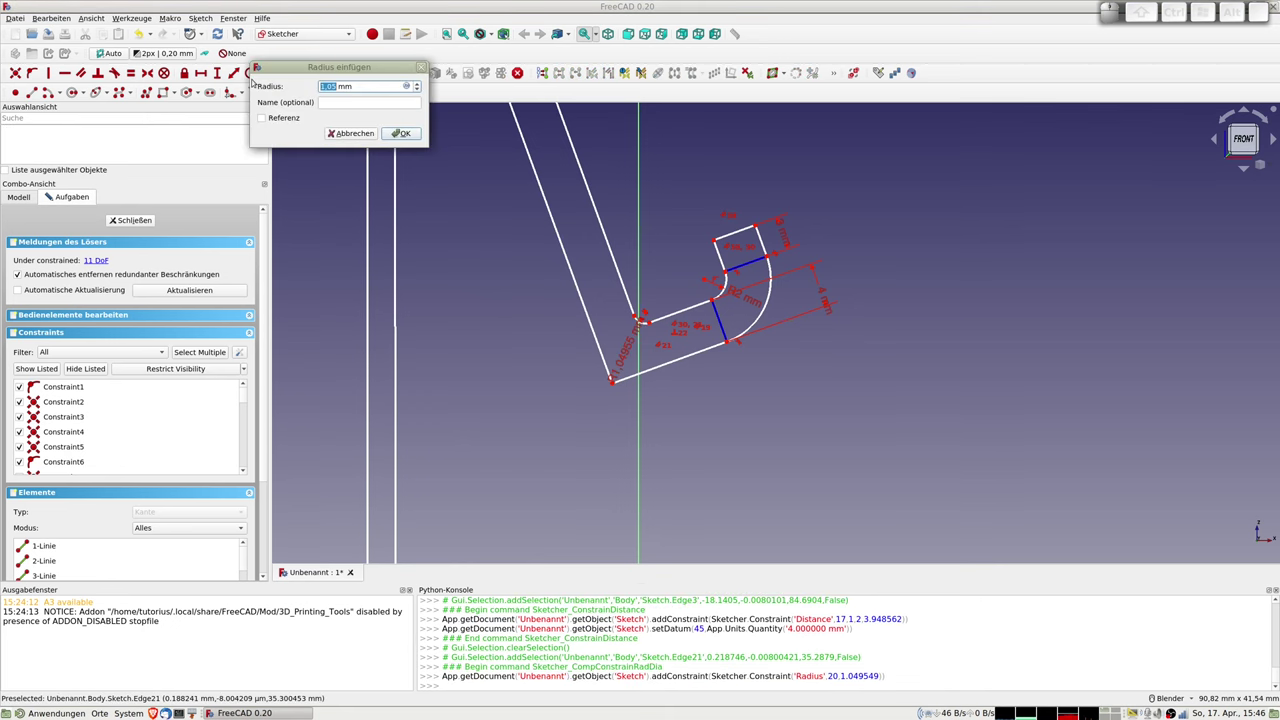
type("2")
key("Return")
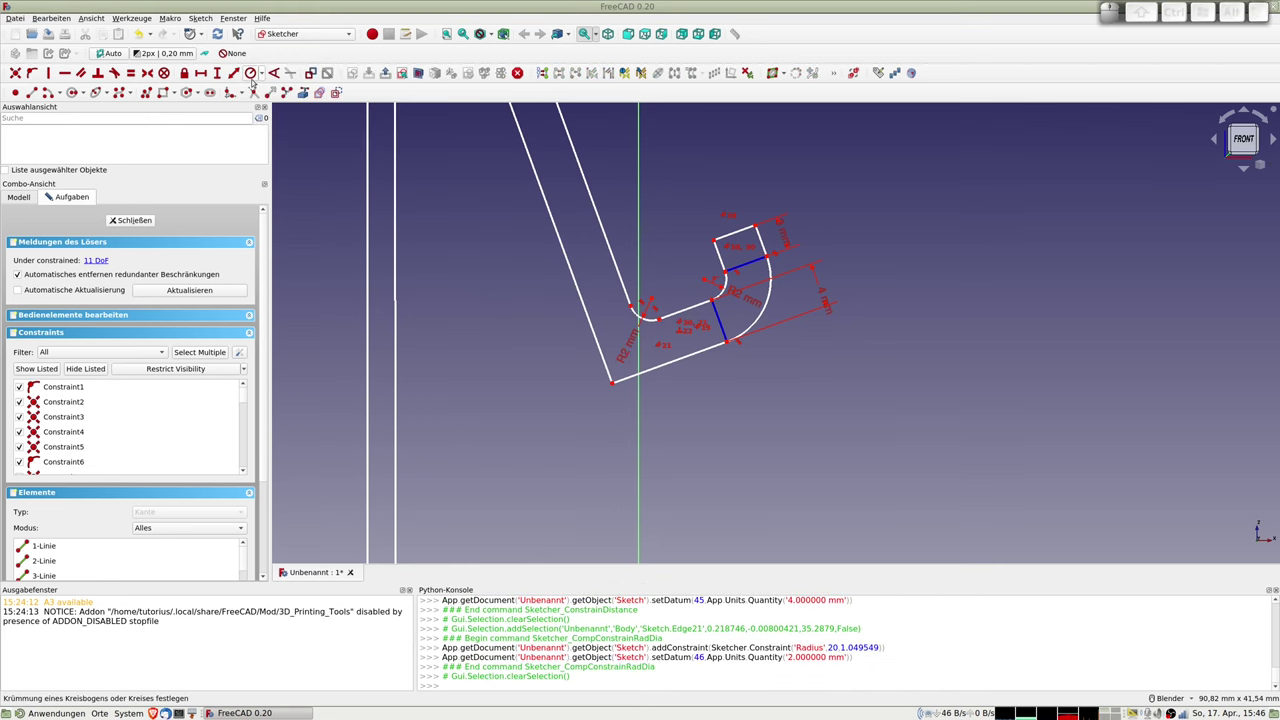
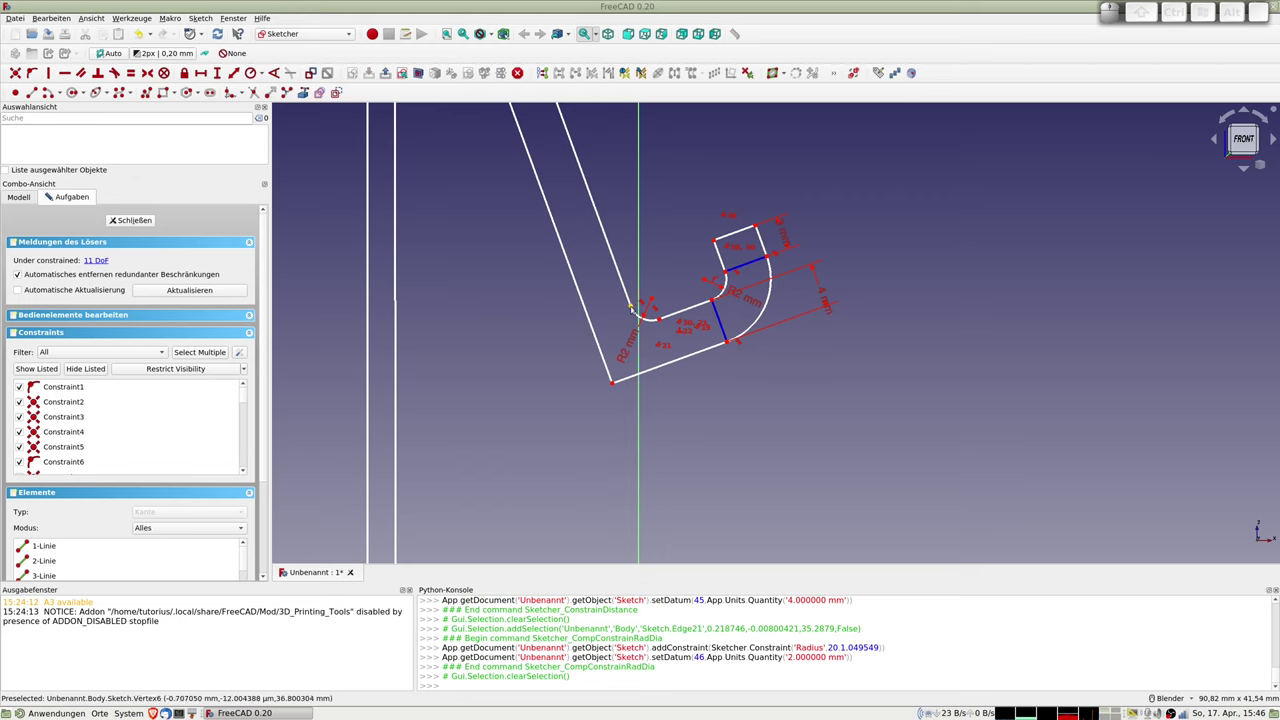
- Constrain the long slanted back line to 150 mm
left_click_drag(632, 310, 634, 309)
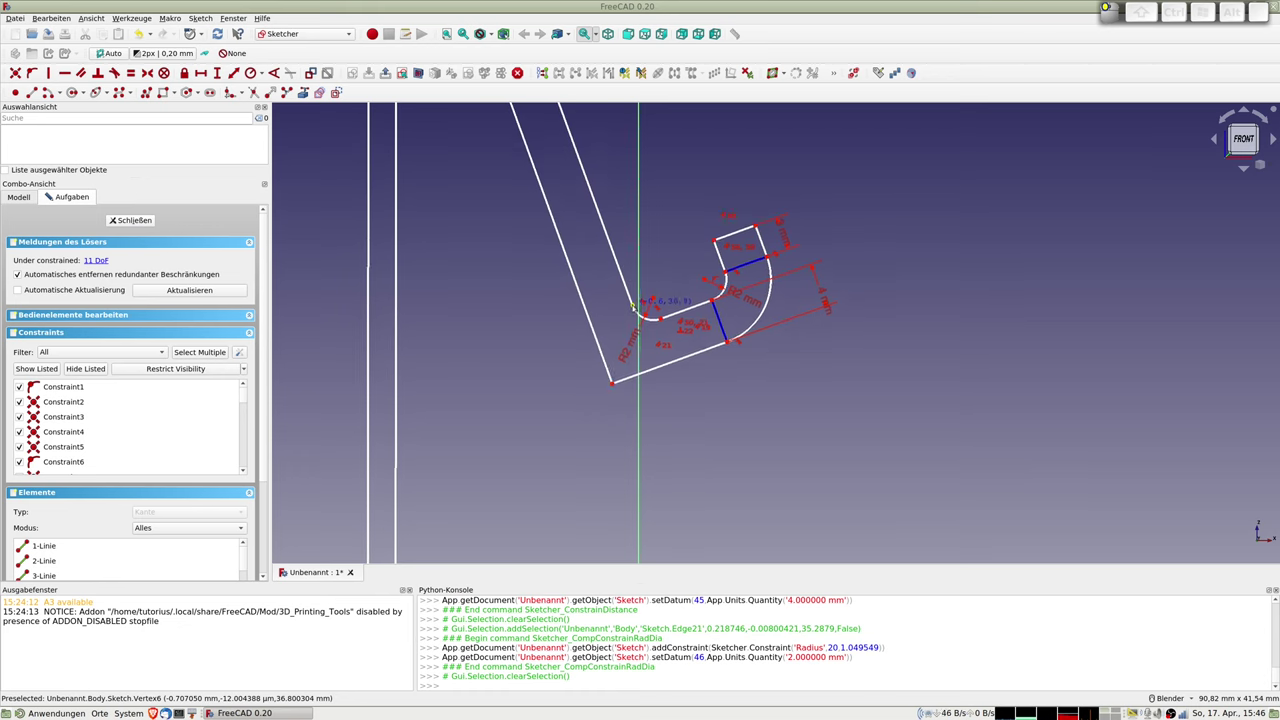
scroll(628, 244, "down", 2)
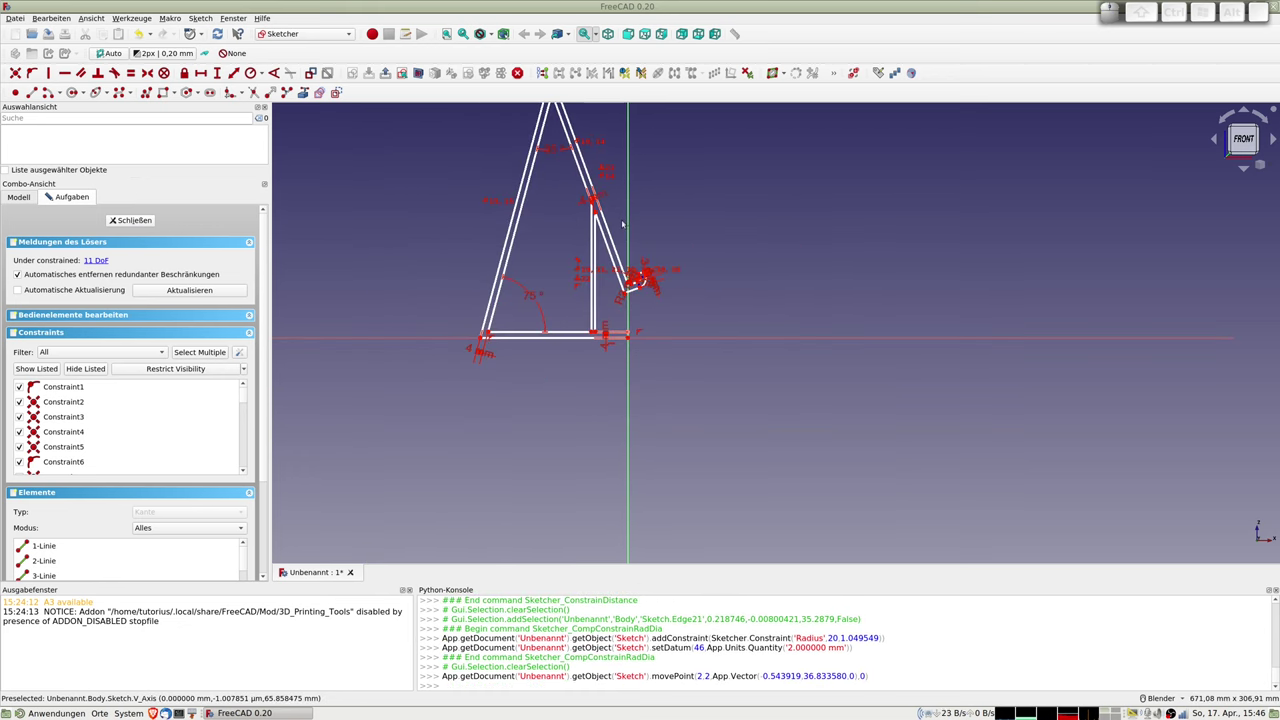
left_click(614, 230)
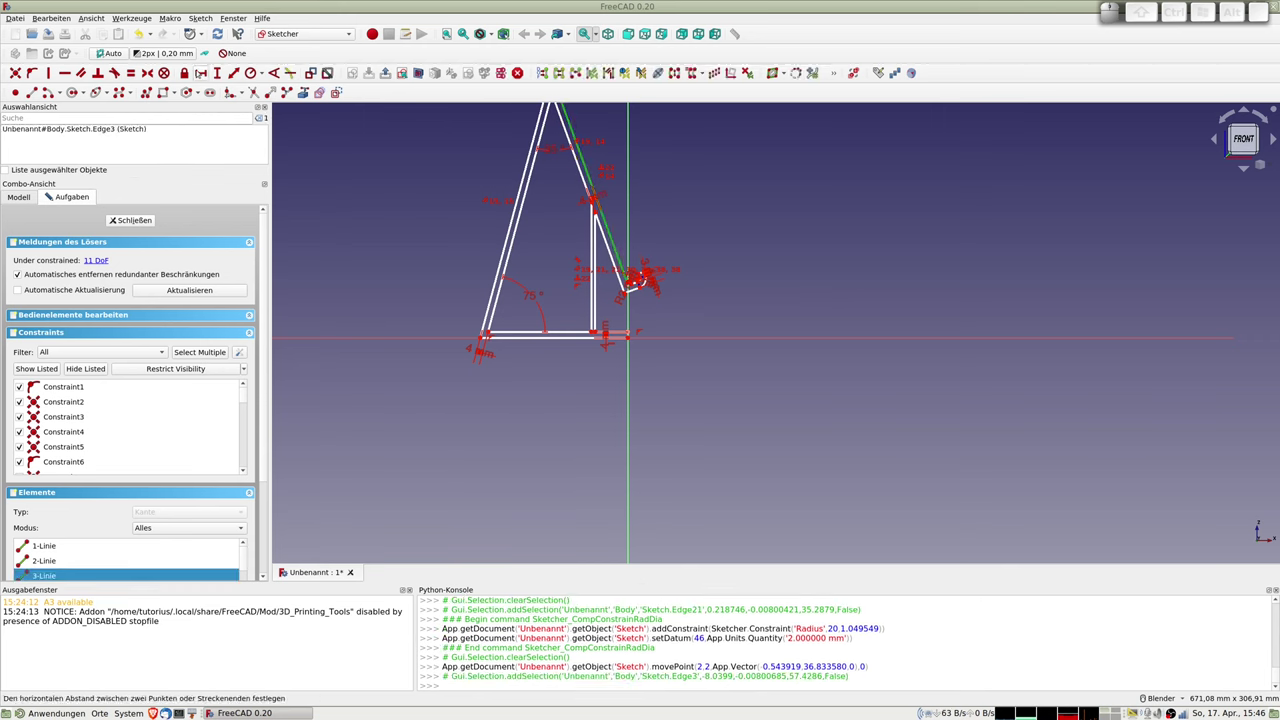
left_click(232, 73)
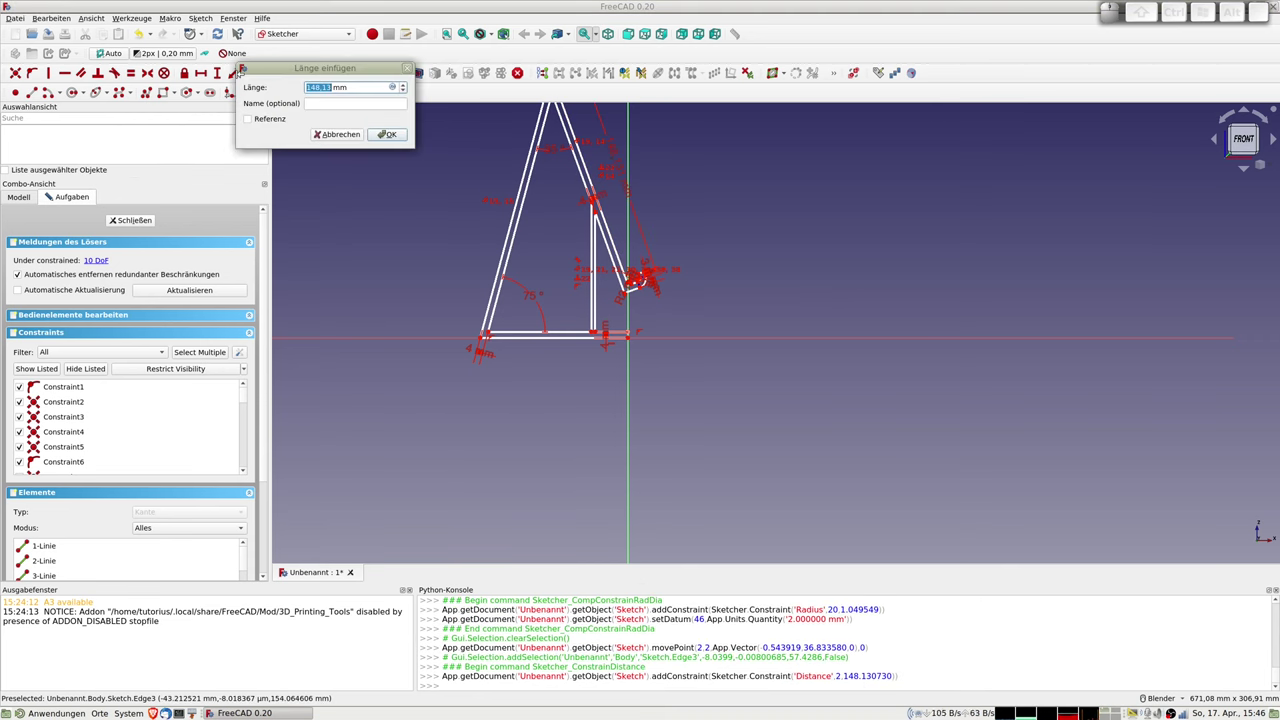
type("150")
key("Return")
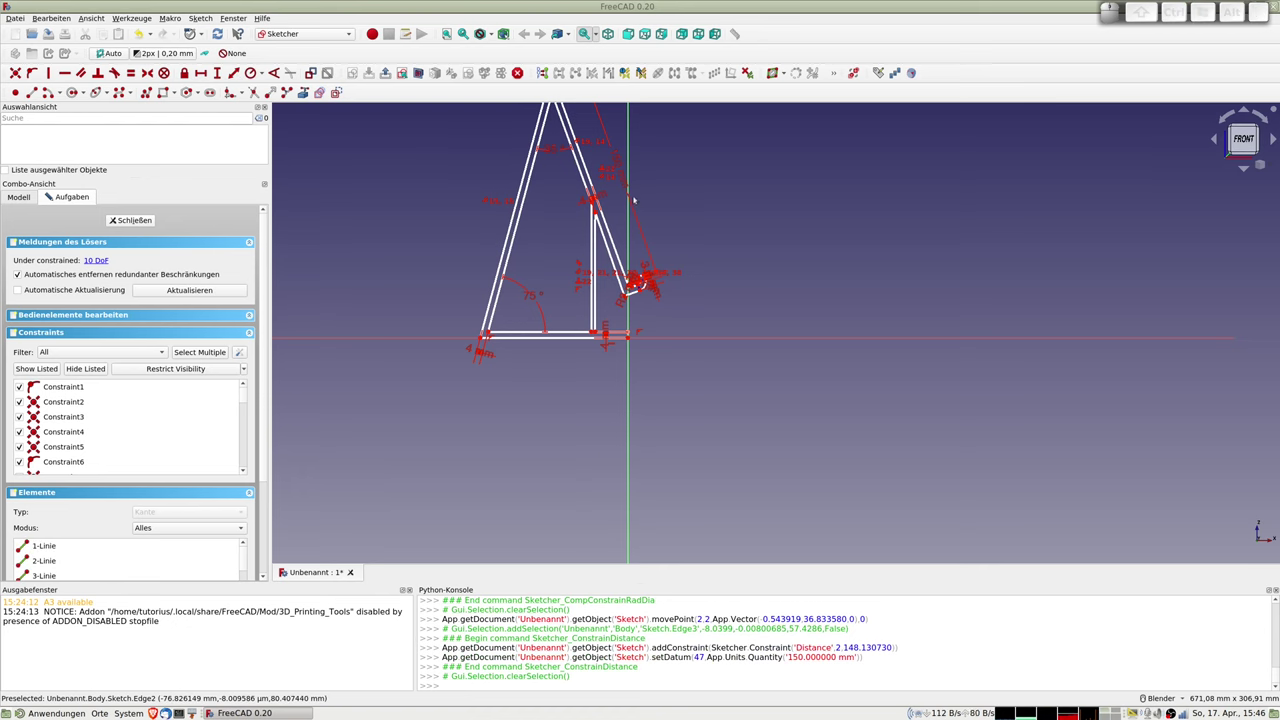
- Constrain the inner vertical line to 80 mm
scroll(620, 218, "up", 1)
scroll(620, 218, "up", 1)
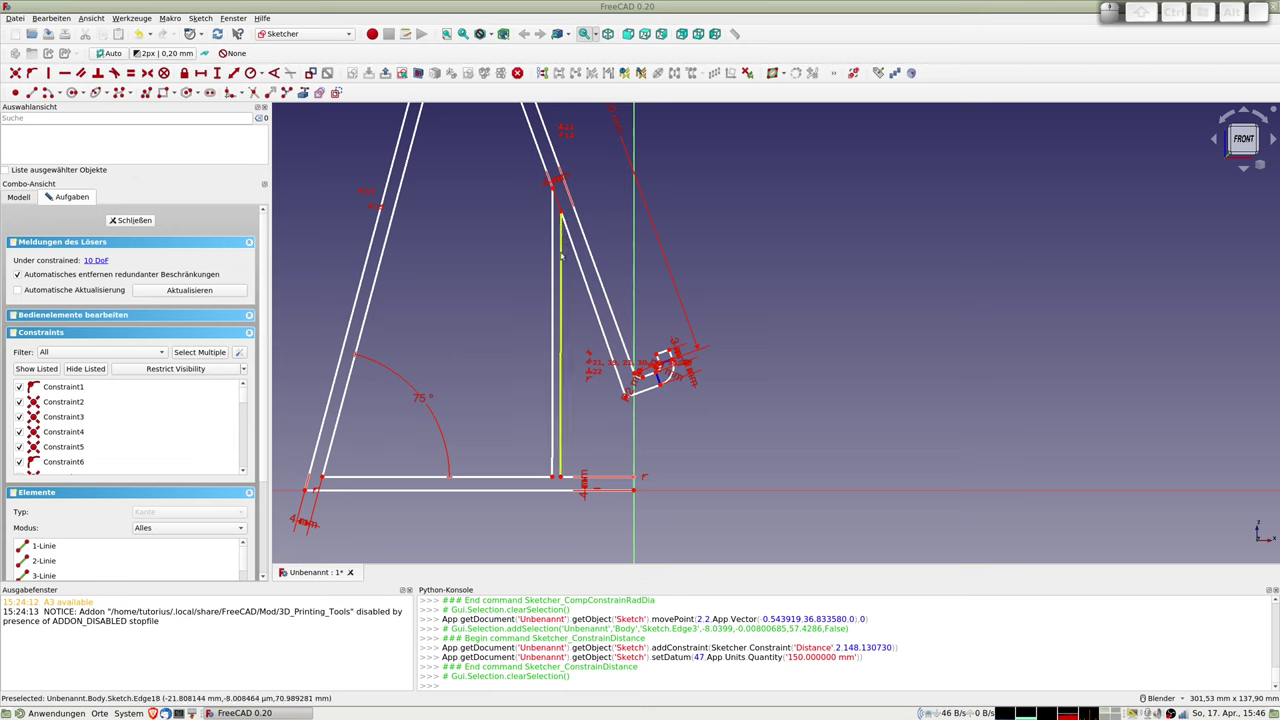
left_click(562, 256)
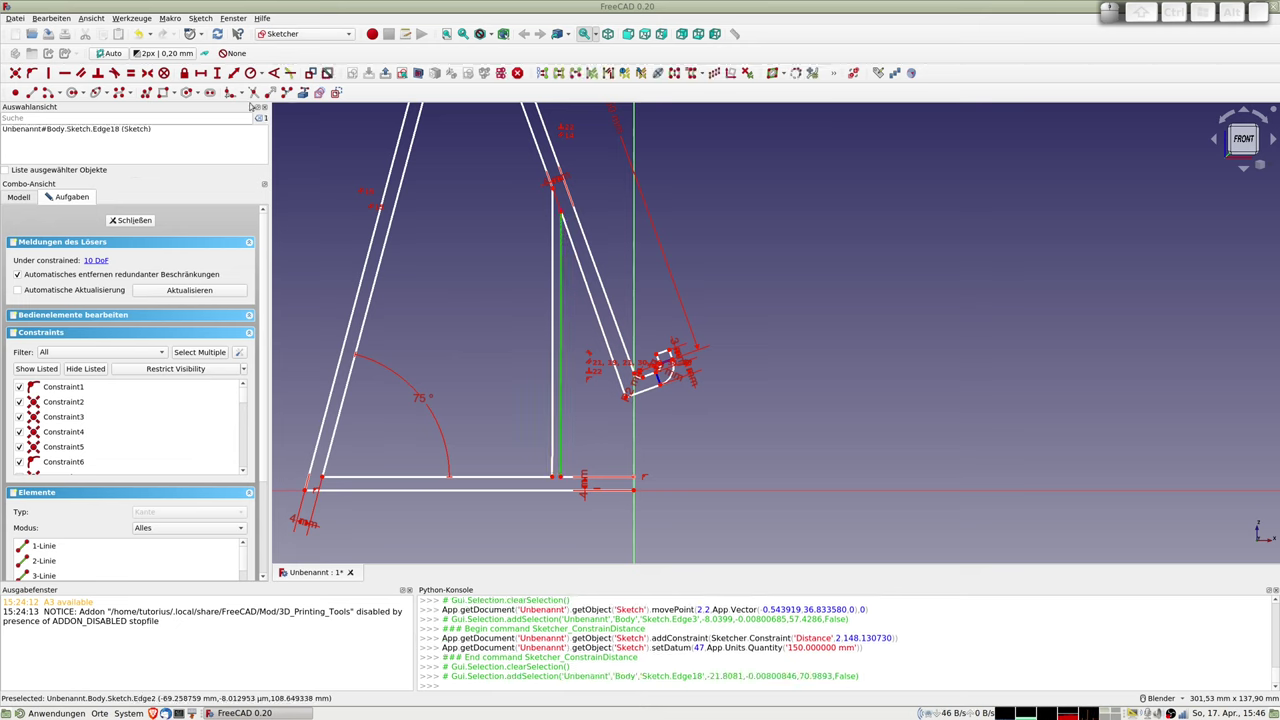
left_click(231, 77)
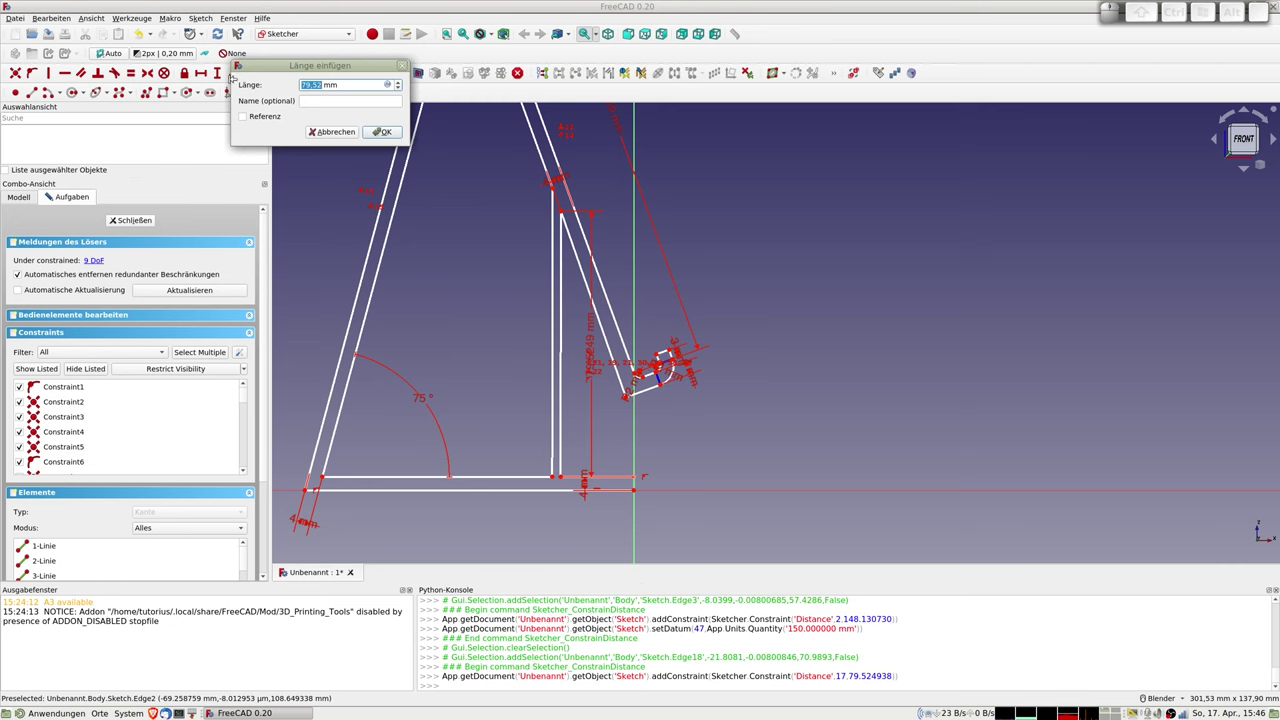
type("80")
key("Return")
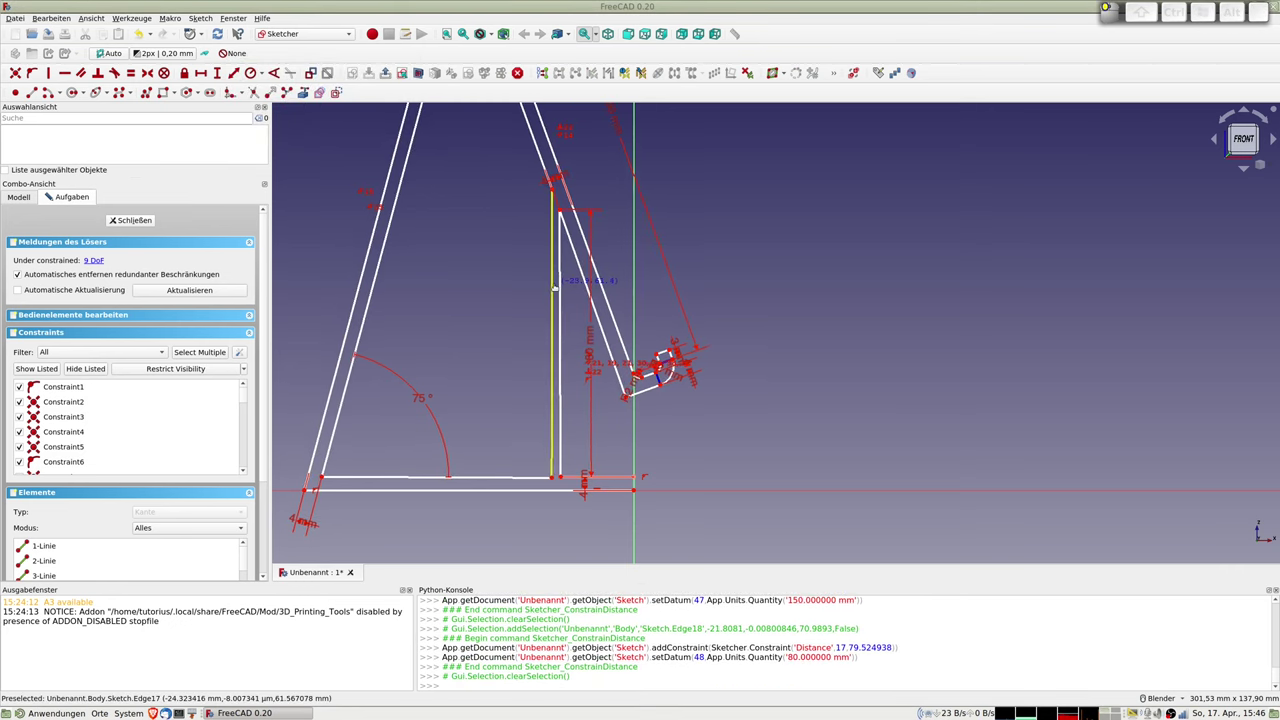
- Apply a Vertical constraint to each of the two inner vertical lines
left_click_drag(555, 288, 556, 292)
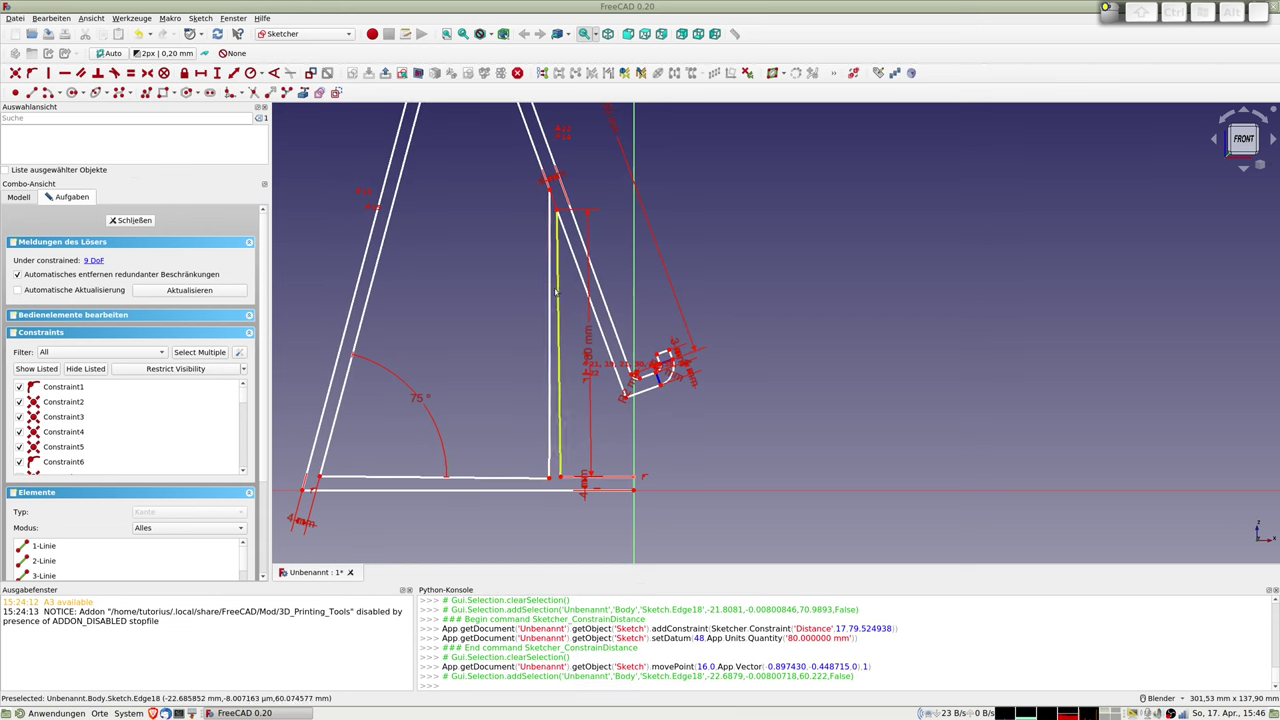
left_click(538, 305)
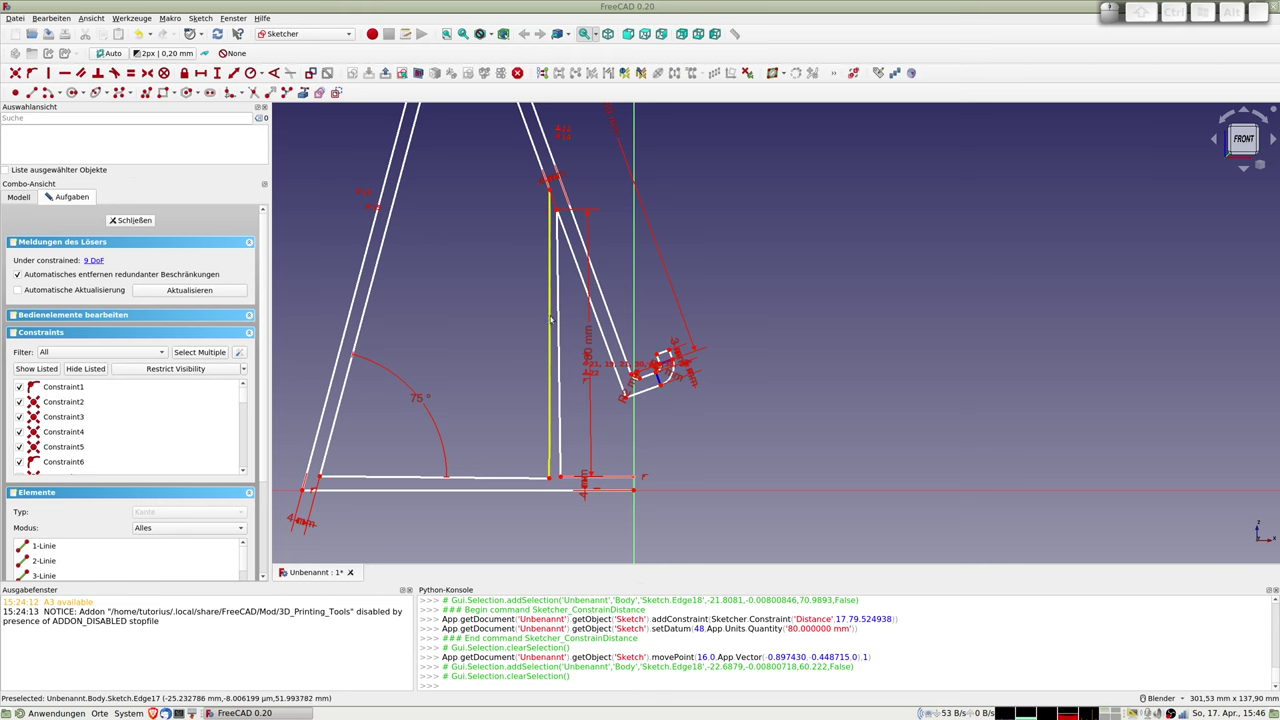
left_click(557, 320)
left_click(550, 320)
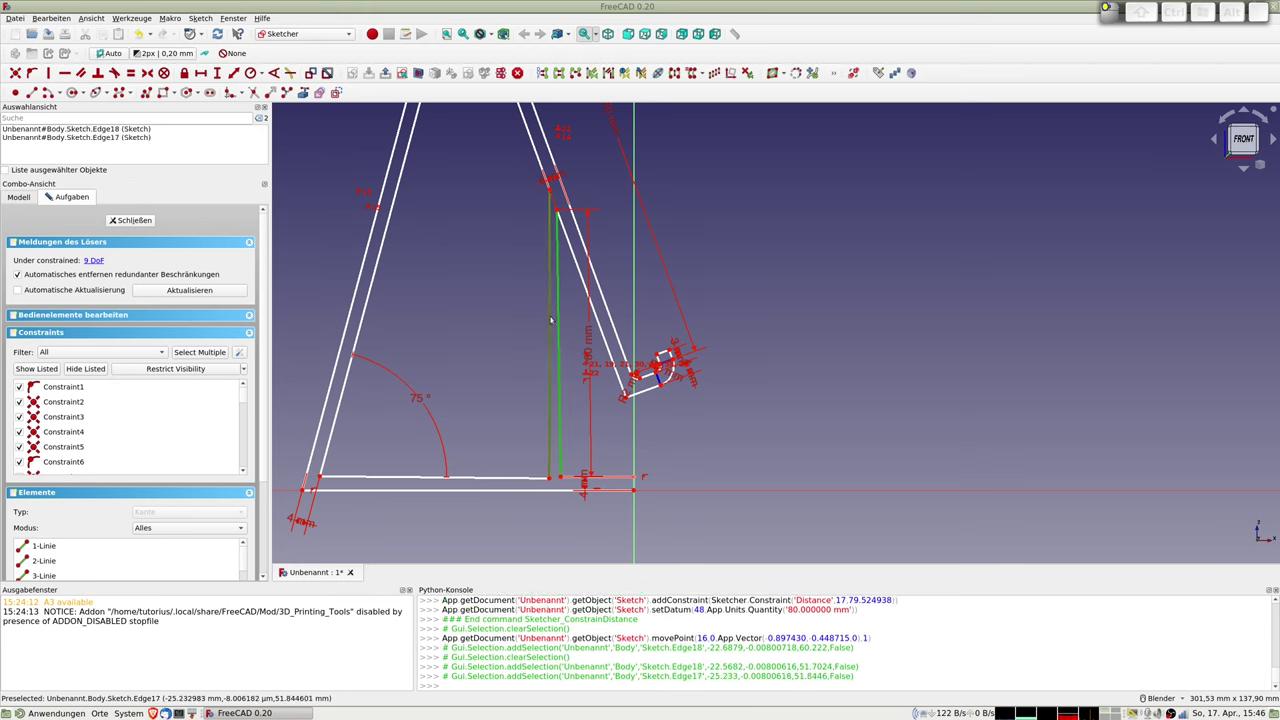
left_click(508, 297)
left_click(550, 318)
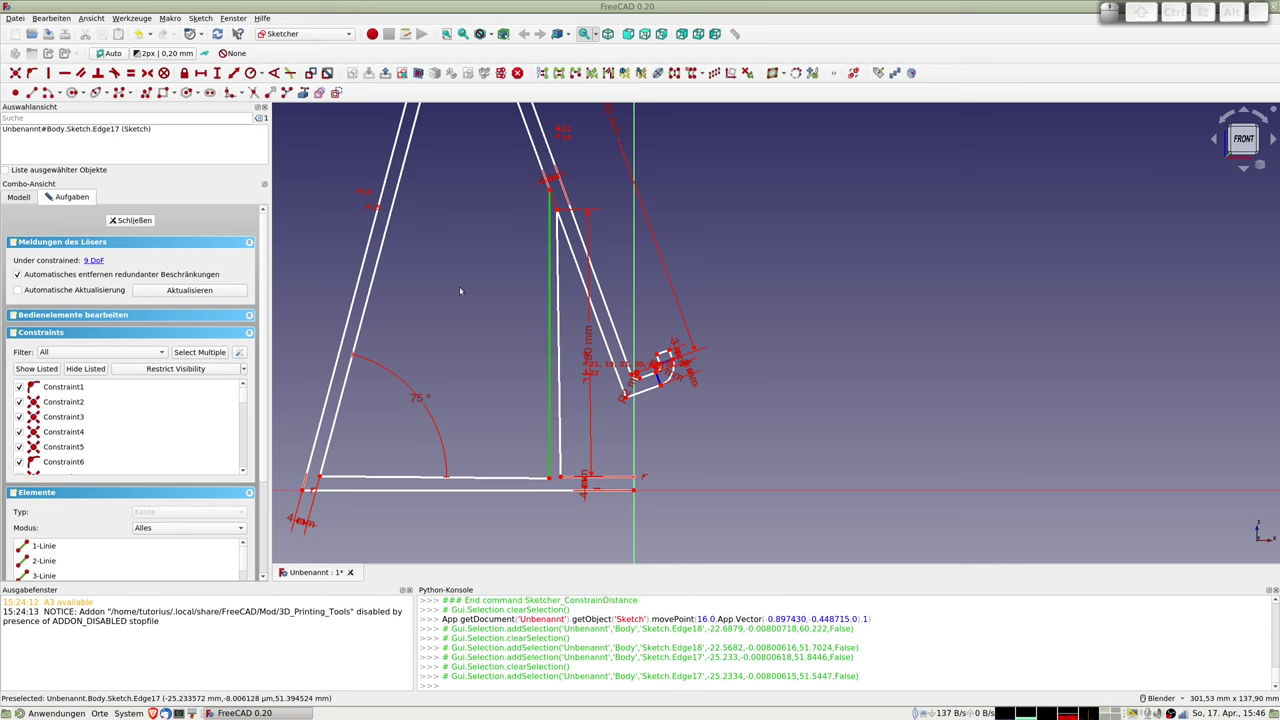
key("v")
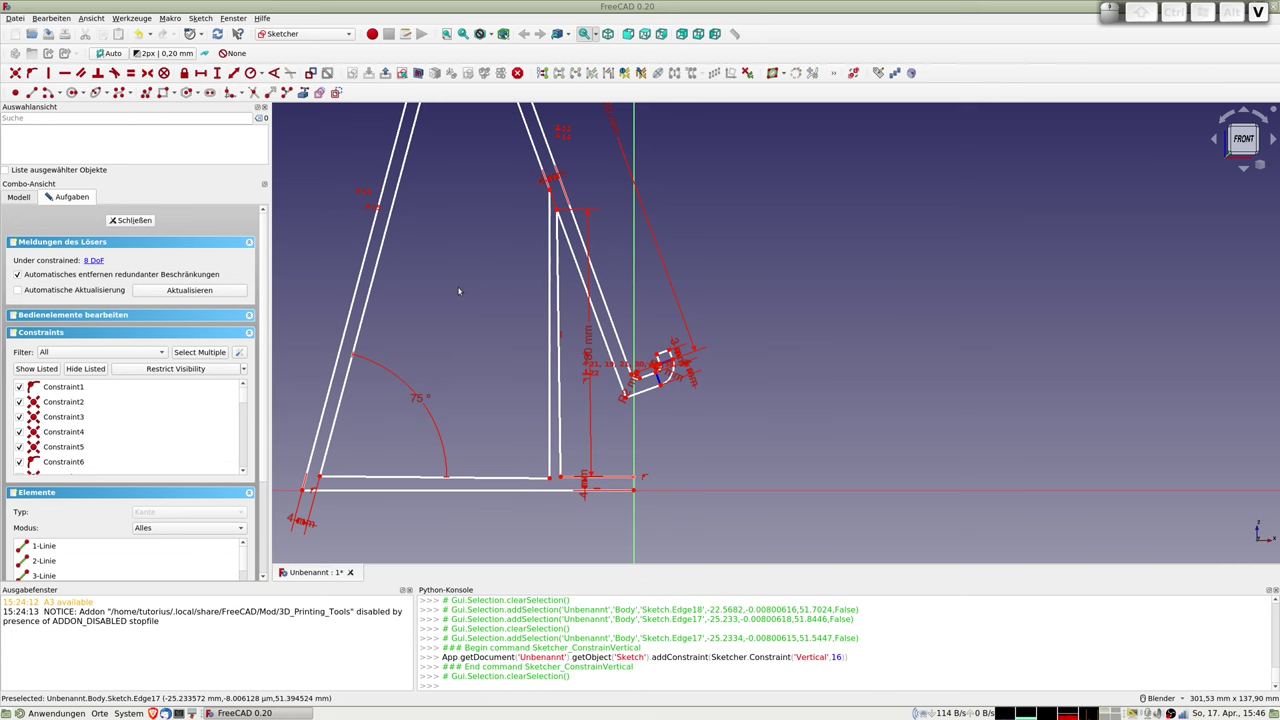
left_click(558, 313)
key("v")
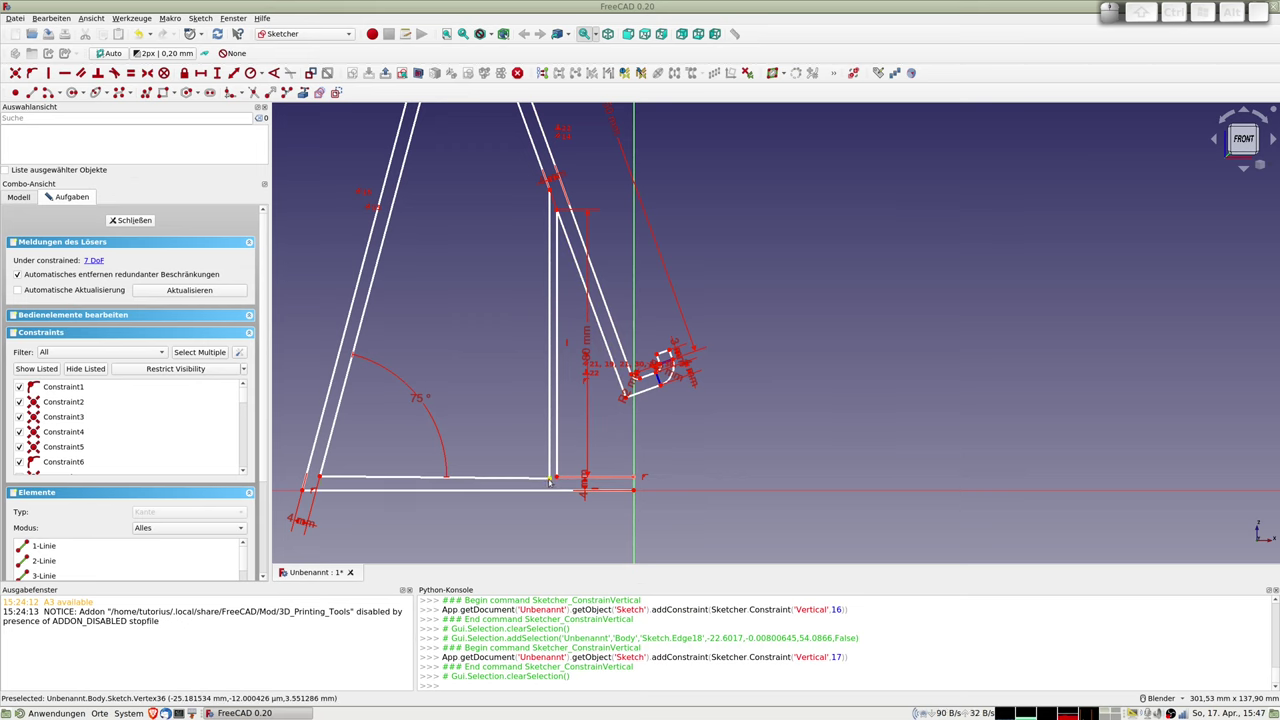
- Try constraining the inner bottom line, dismissing the constraint conflict error
left_click(528, 478)
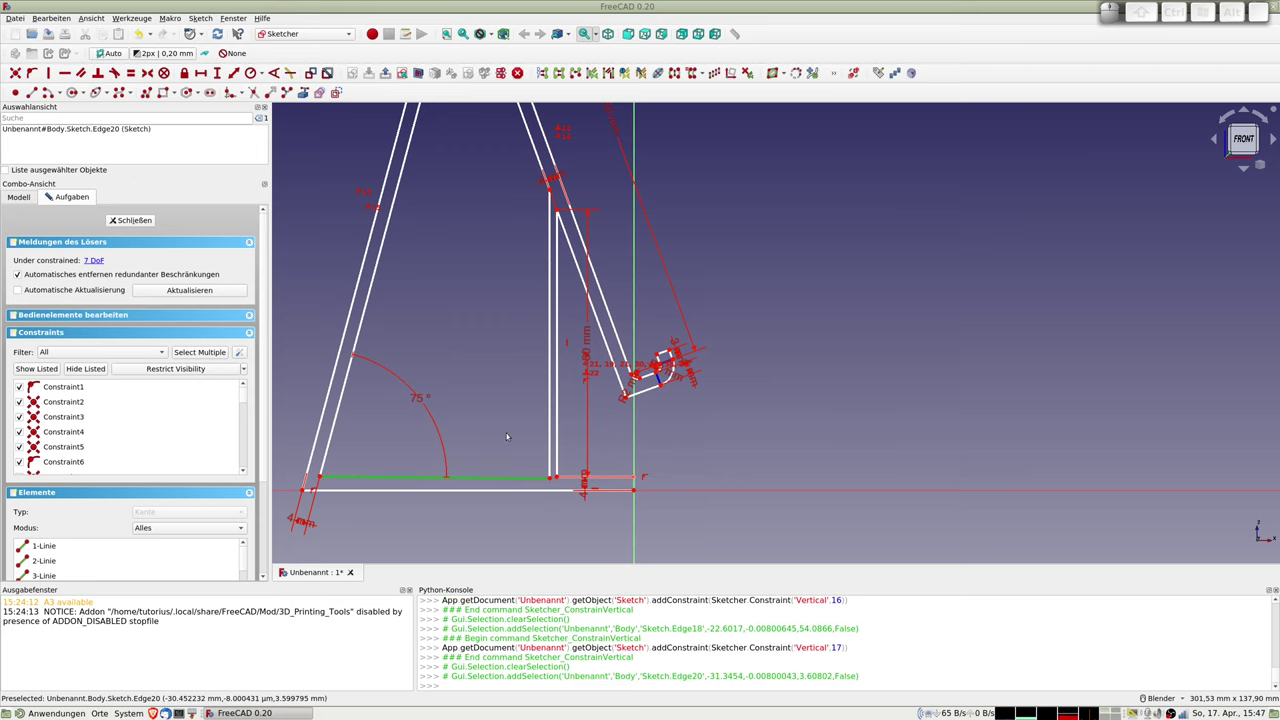
key("v")
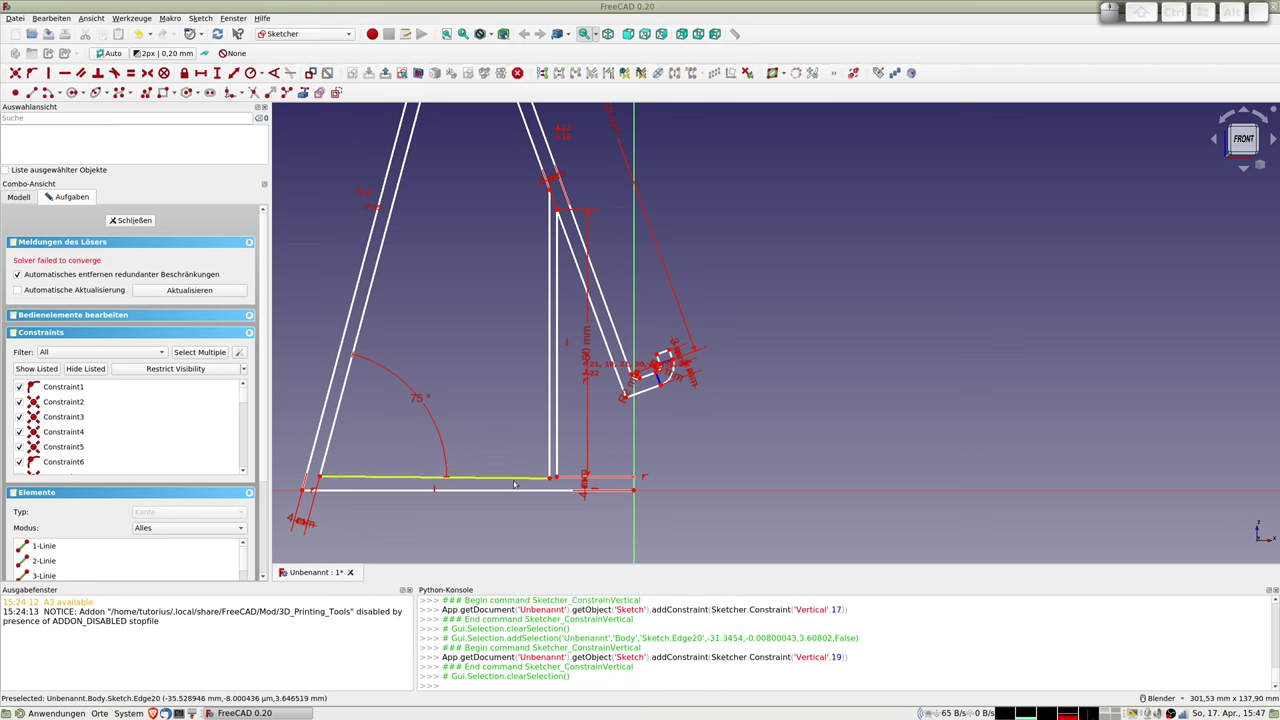
left_click(513, 483)
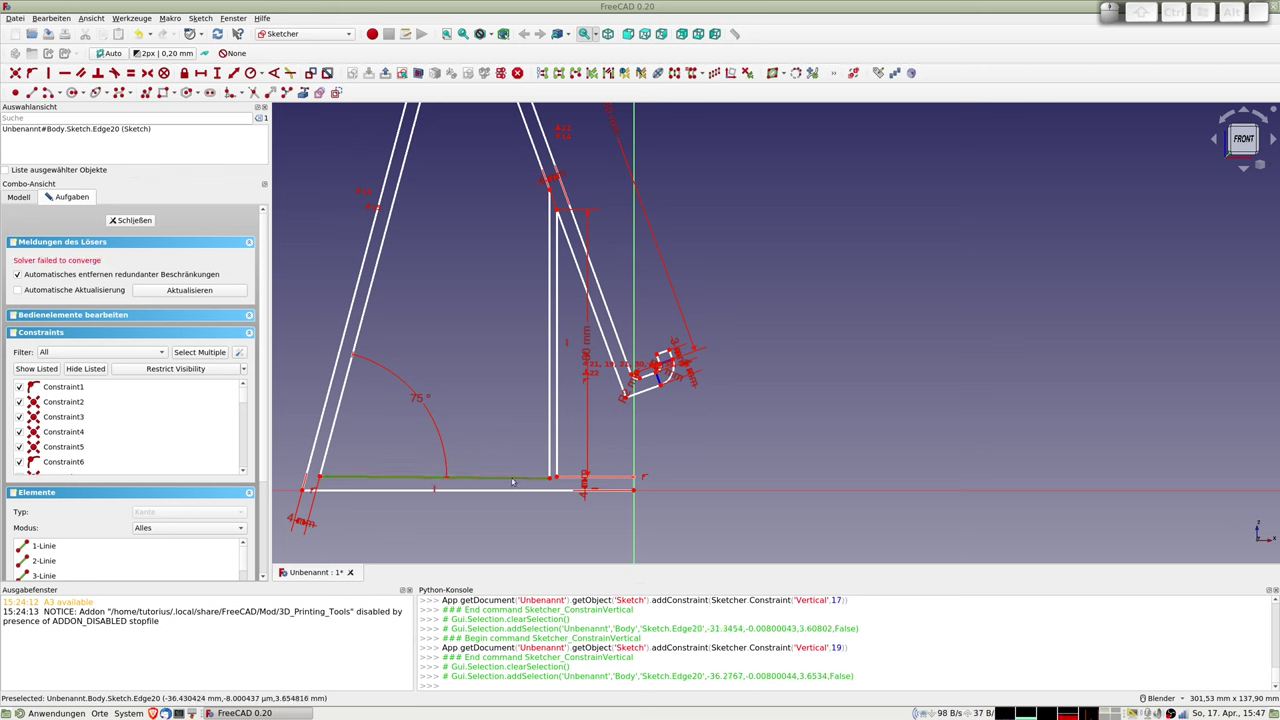
key("h")
left_click(734, 353)
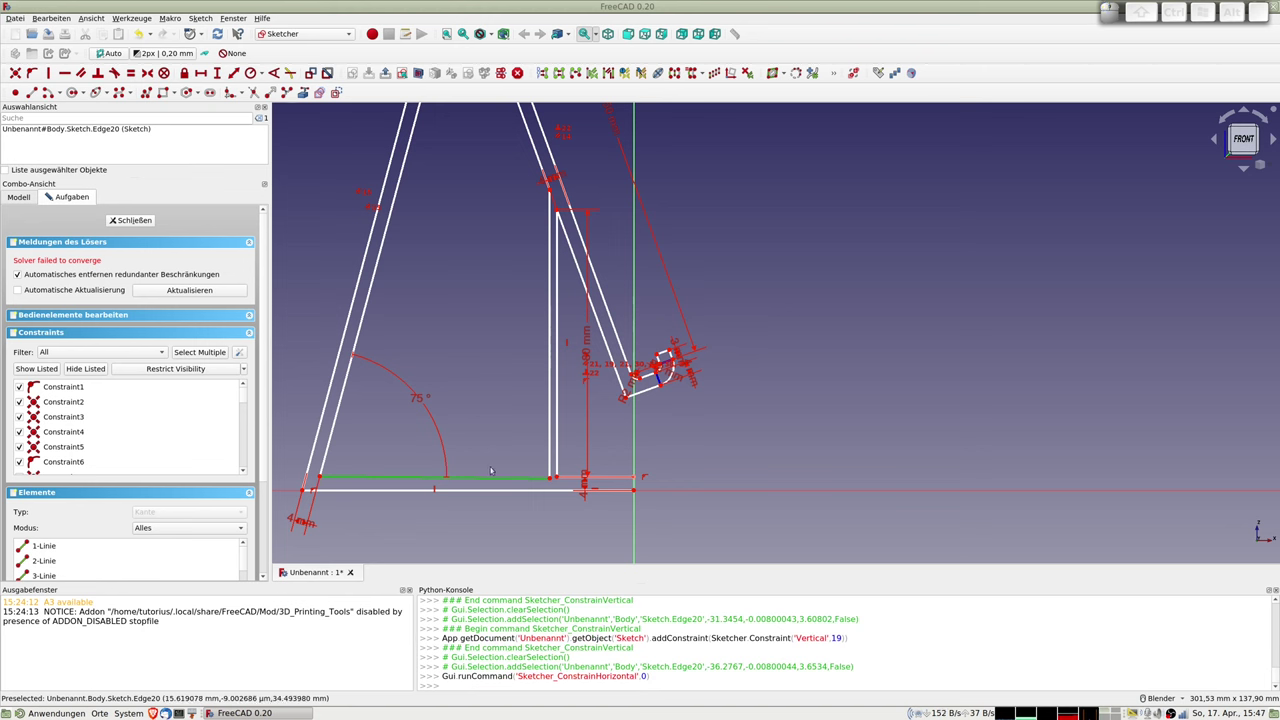
left_click_drag(524, 470, 494, 463)
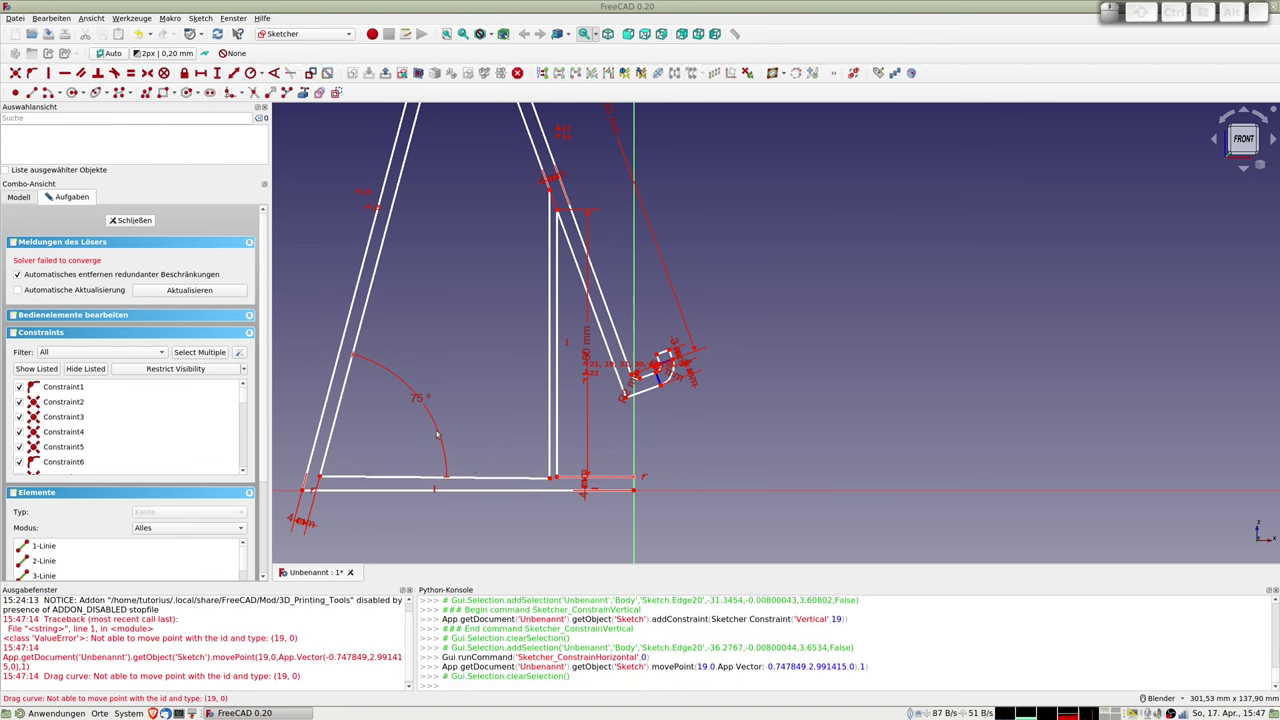
- Delete the bottom line's conflicting constraint, keeping the 75° angle, and make it horizontal
left_click(419, 402)
key("Delete")
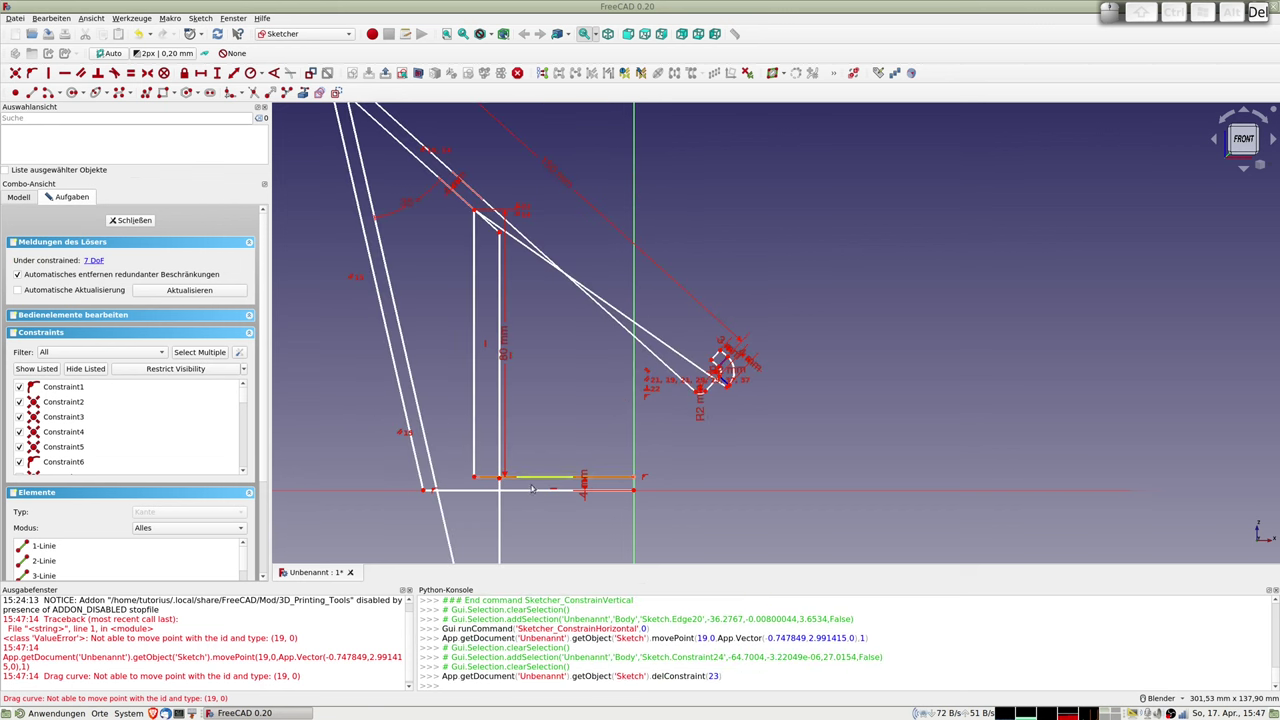
key("ctrl+z")
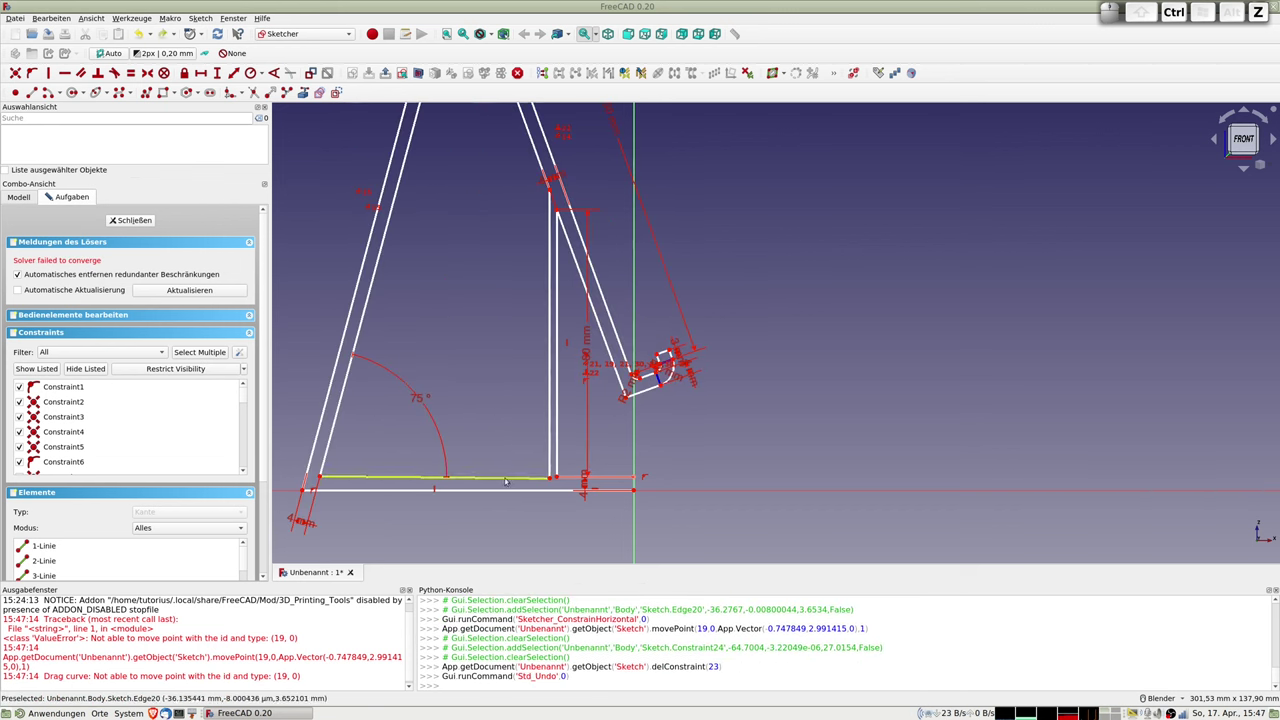
left_click(435, 493)
key("Delete")
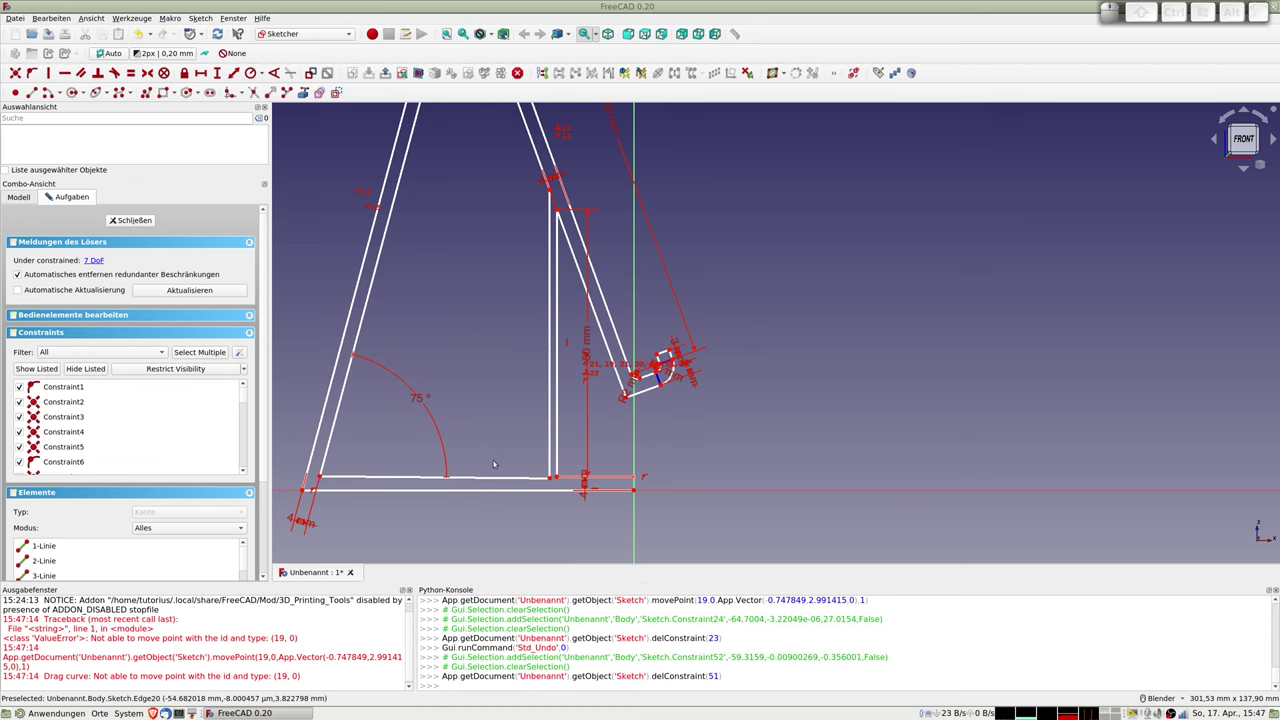
left_click(487, 478)
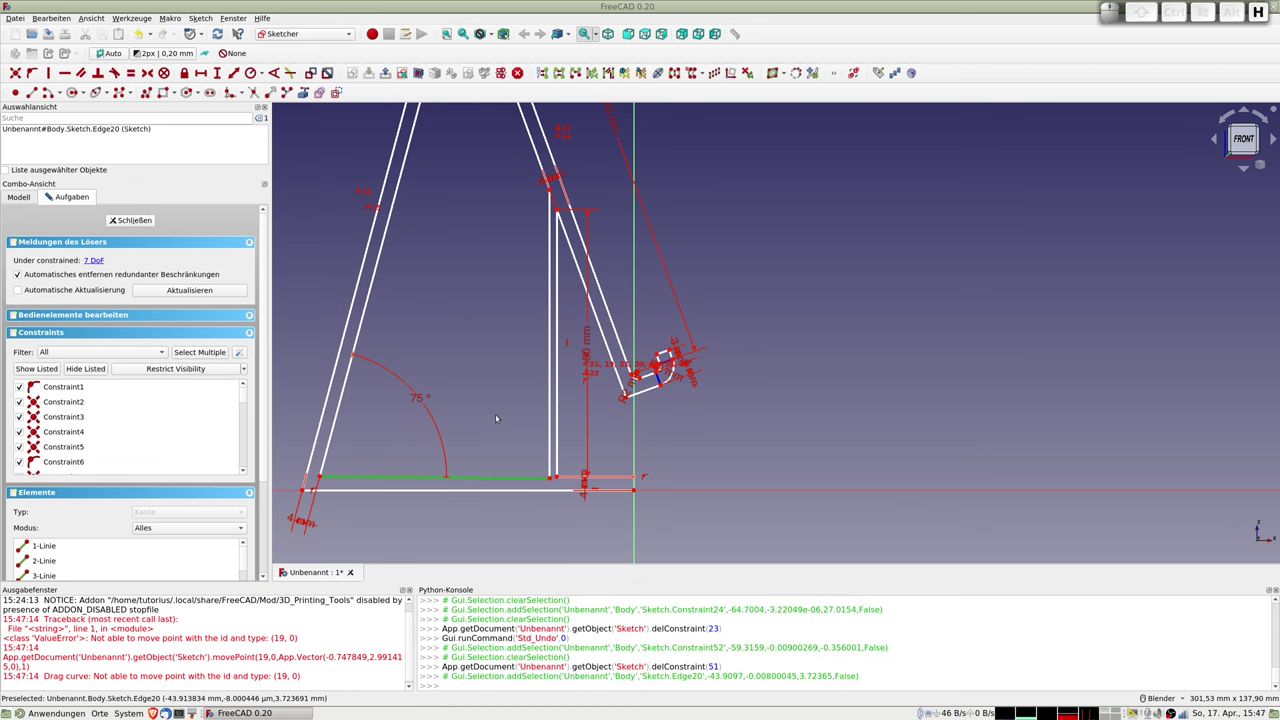
key("h")
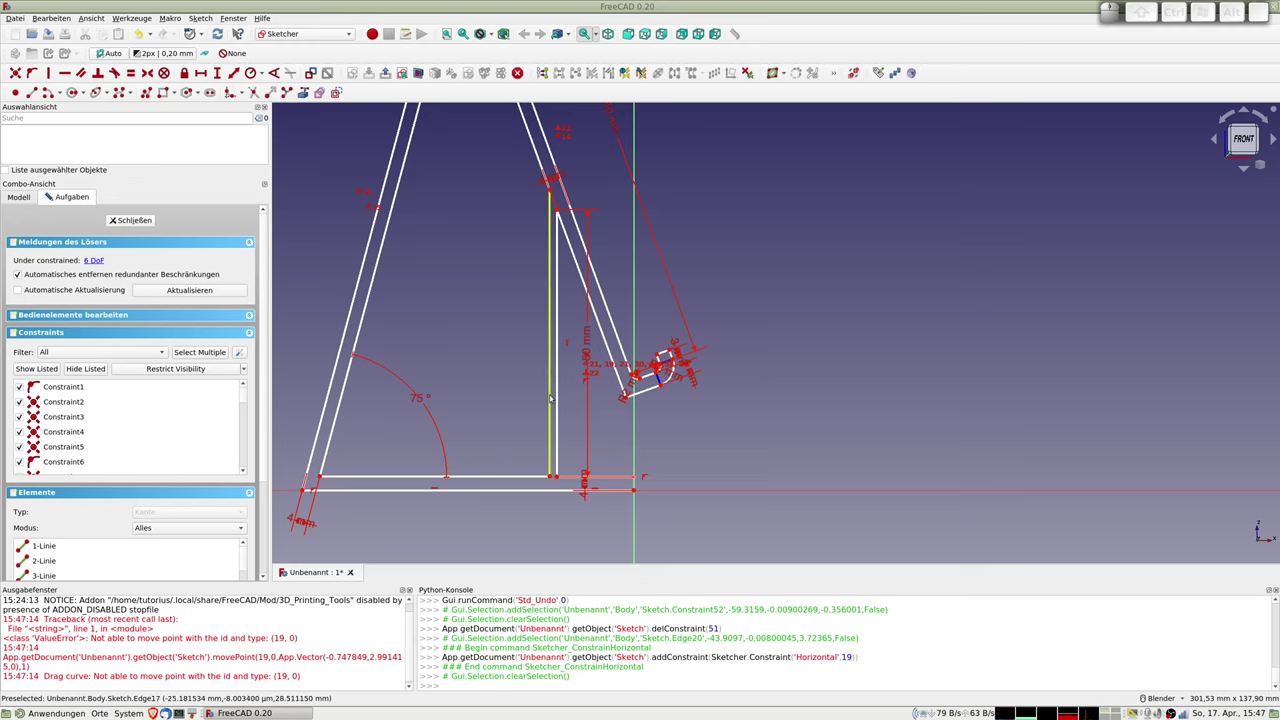
- Align the two bottom corner points horizontally and move the 80 mm dimension aside
left_click_drag(548, 399, 551, 397)
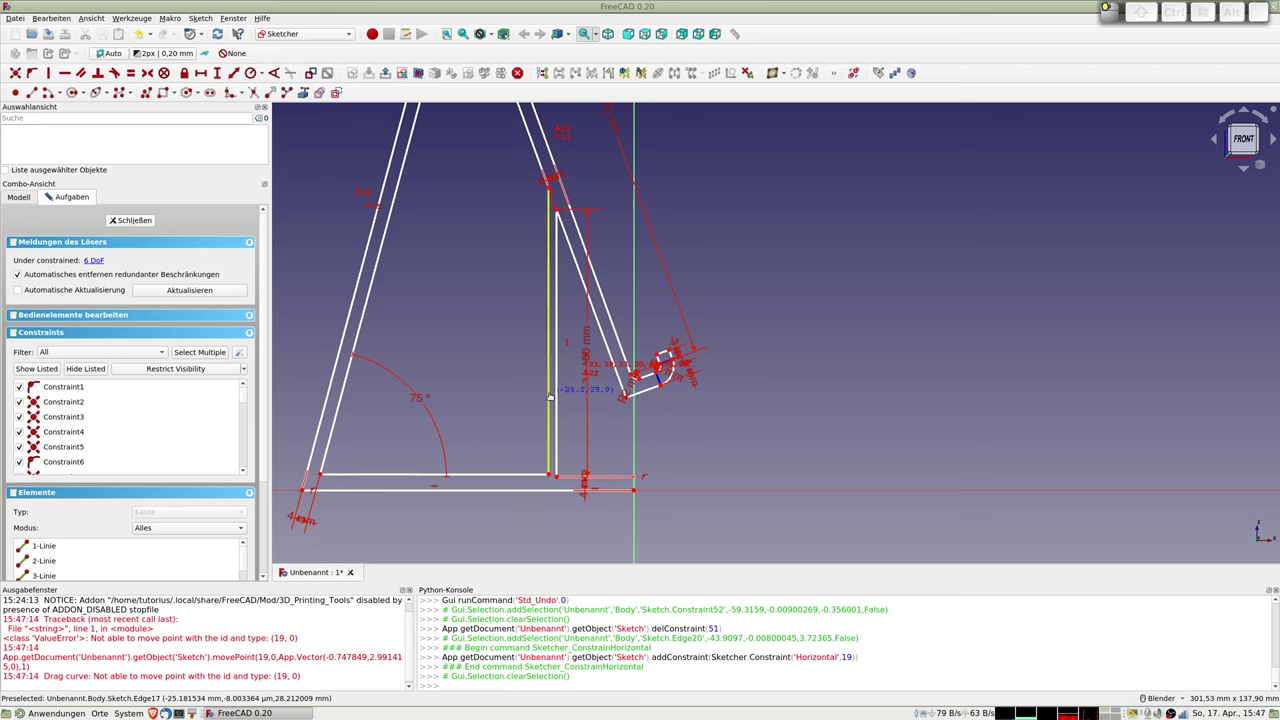
left_click(553, 477)
left_click(546, 476)
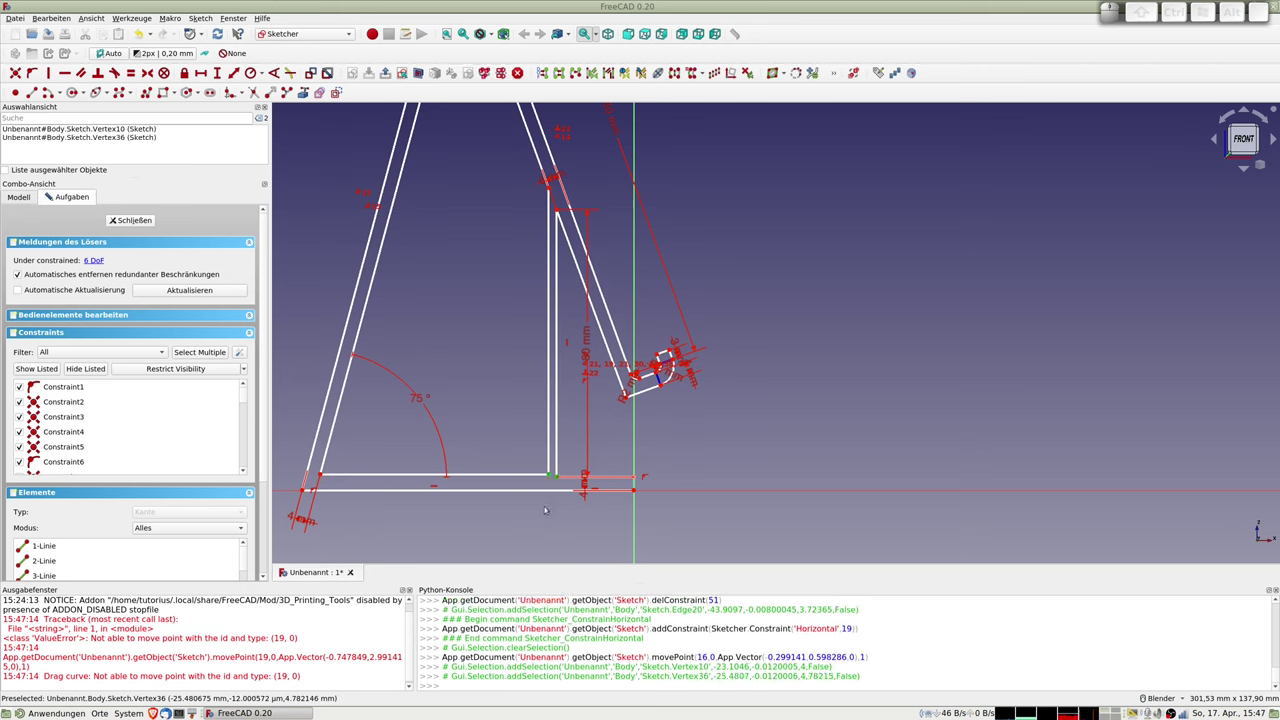
key("h")
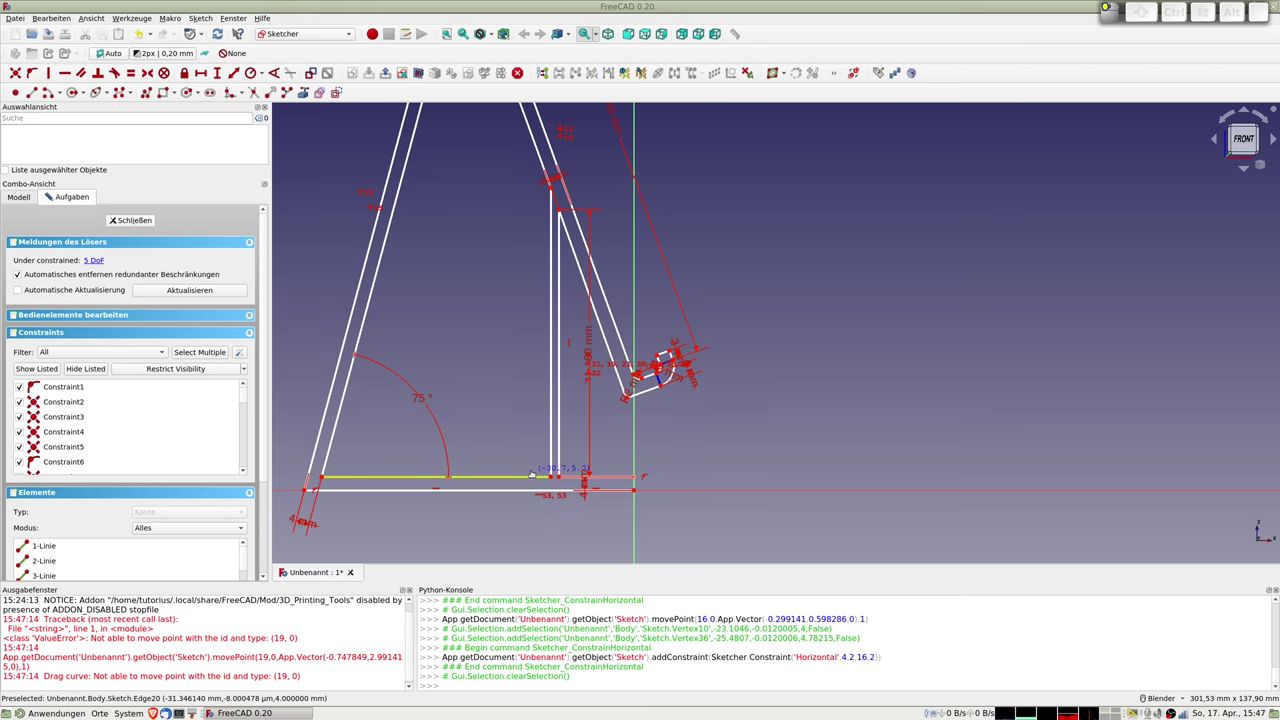
left_click_drag(530, 477, 533, 477)
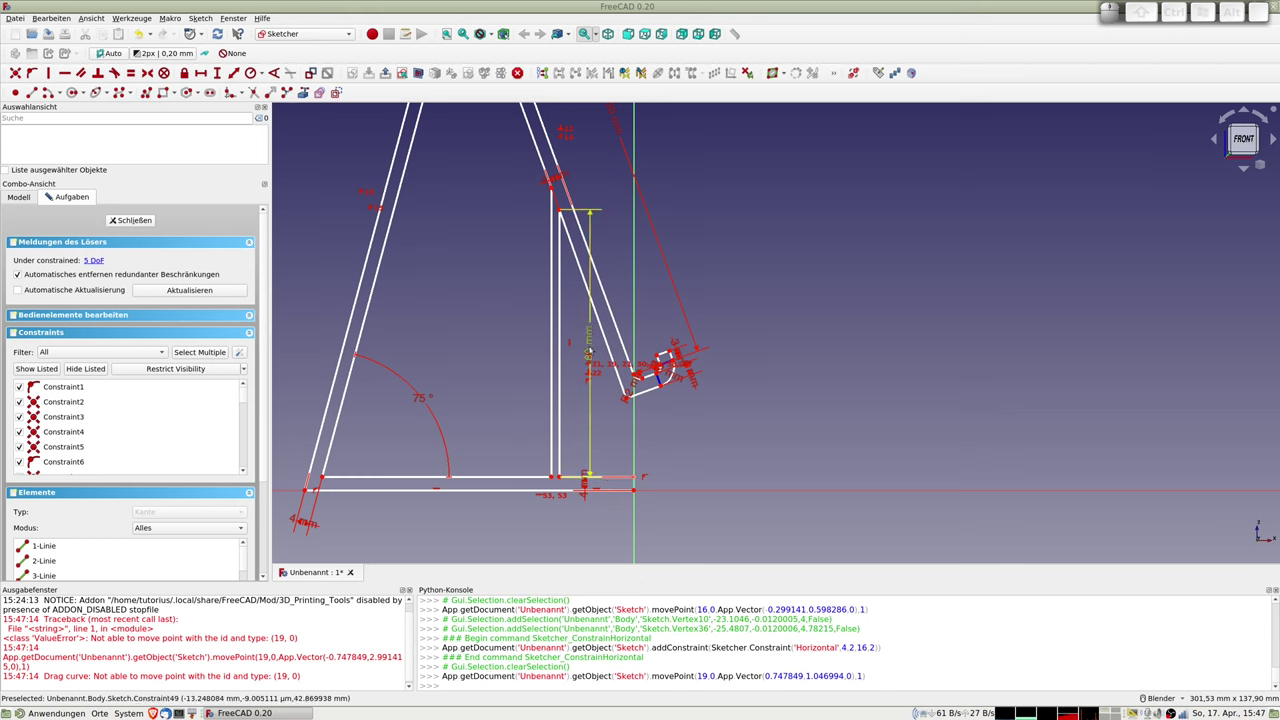
left_click_drag(588, 350, 935, 354)
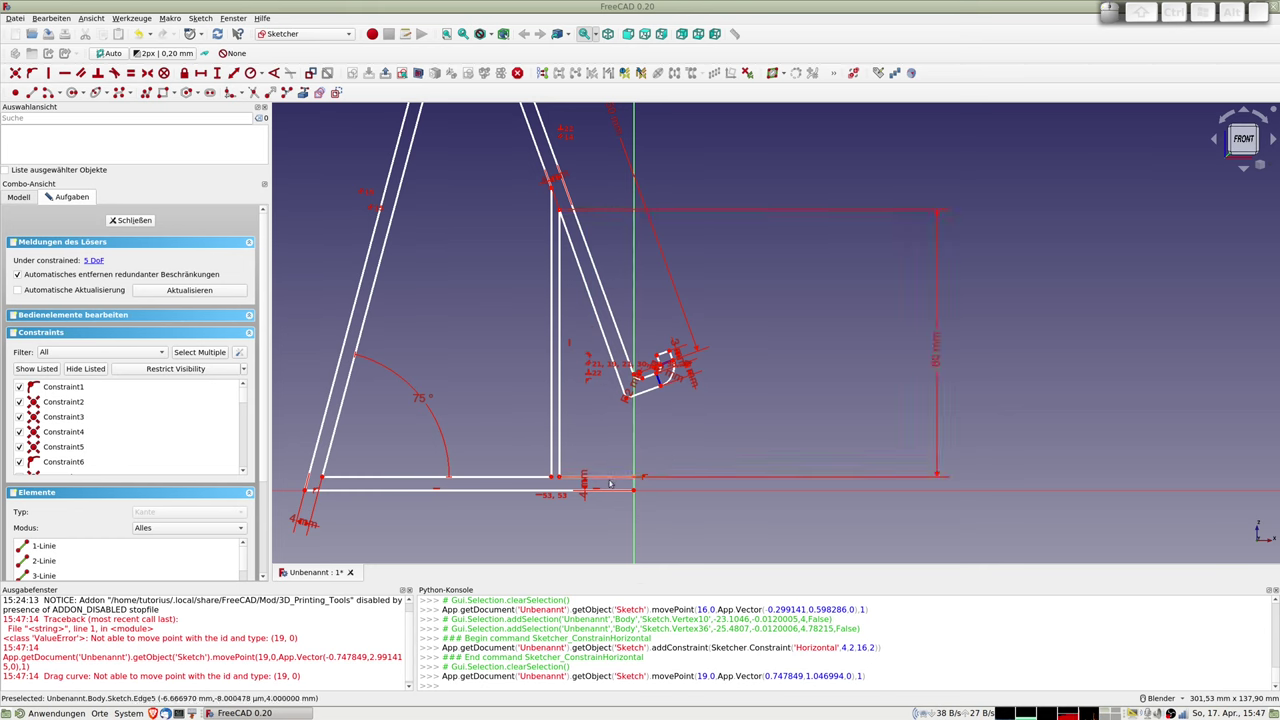
- Dimension the short bottom edge at 22 mm and the long bottom line at 69 mm
left_click(612, 482)
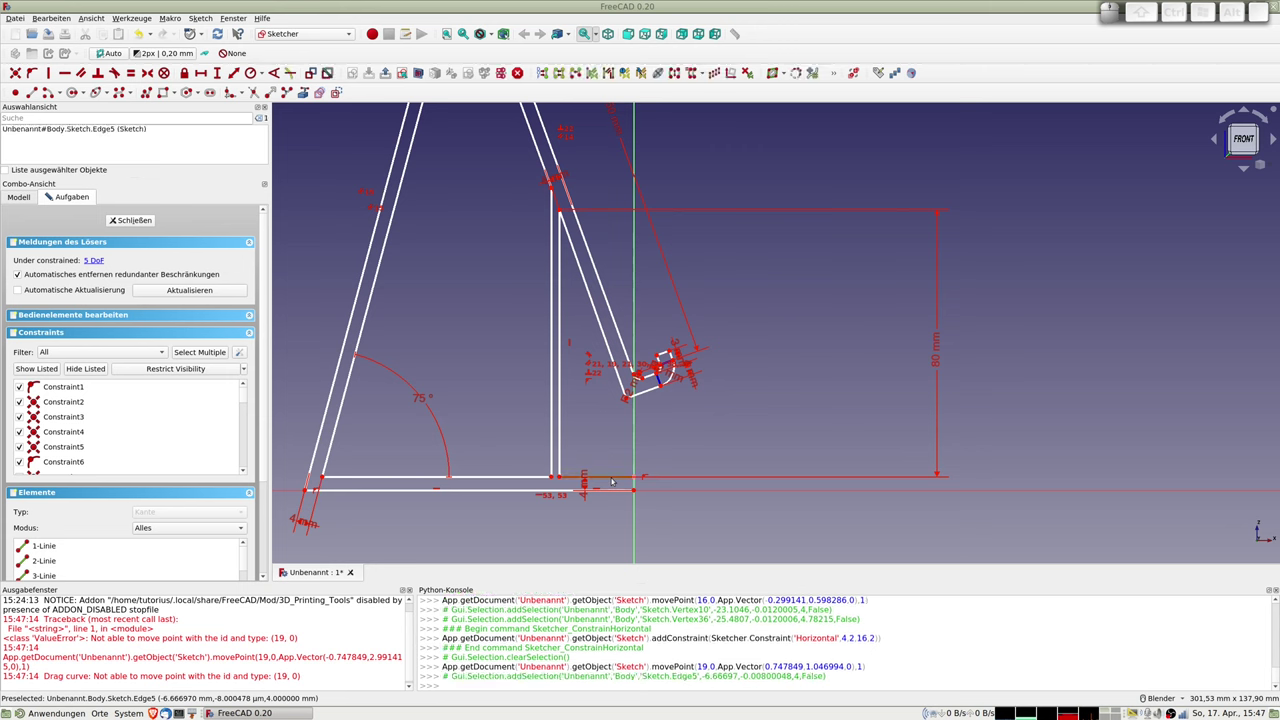
left_click(234, 74)
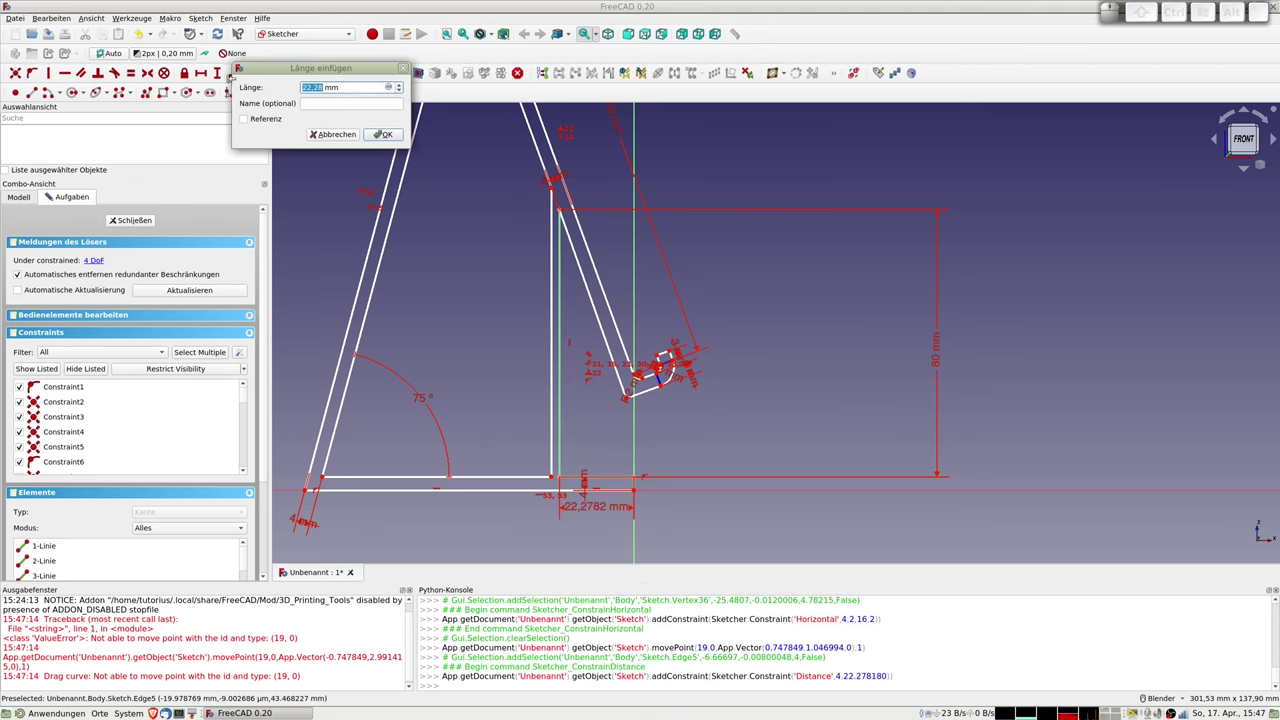
type("22")
key("Return")
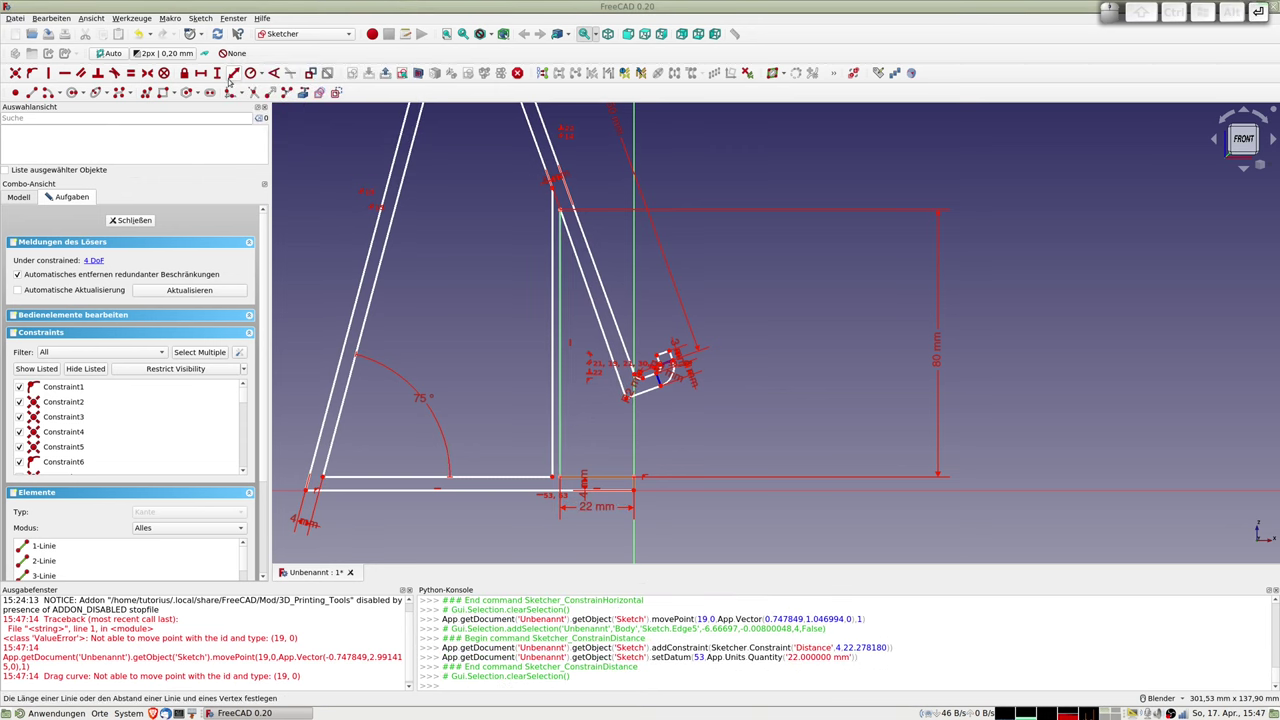
left_click(512, 478)
left_click(234, 73)
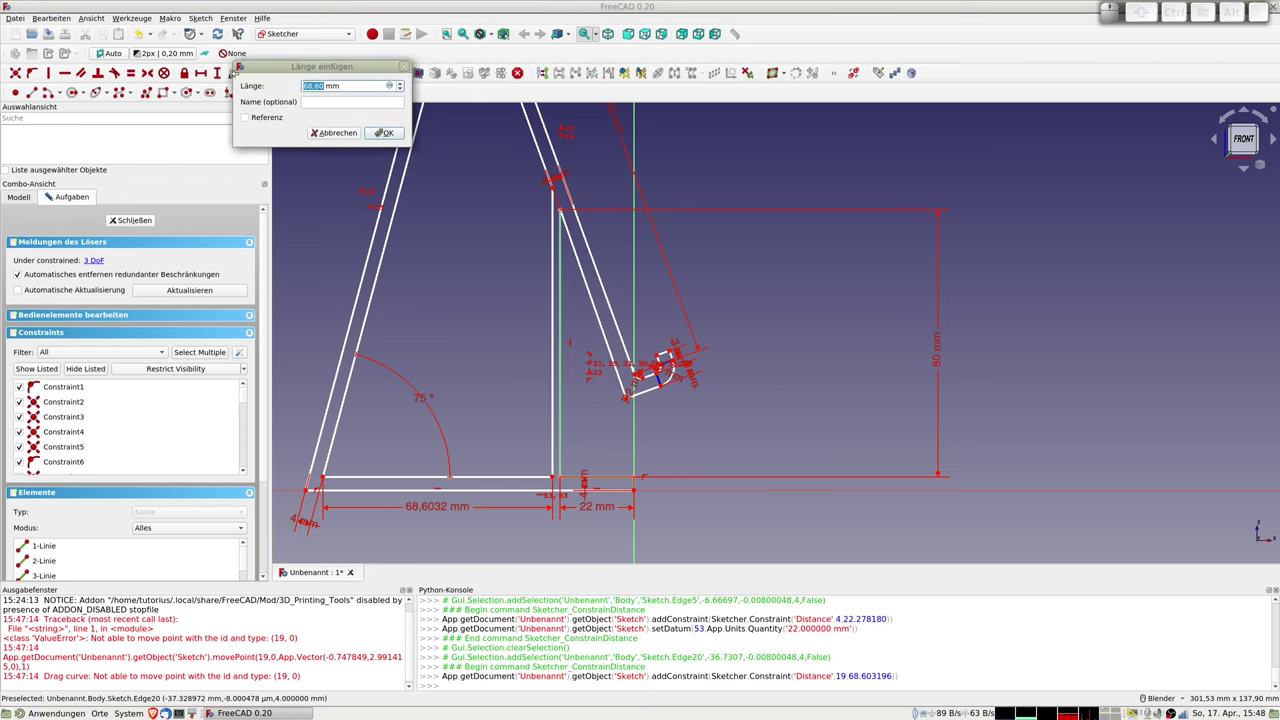
type("69")
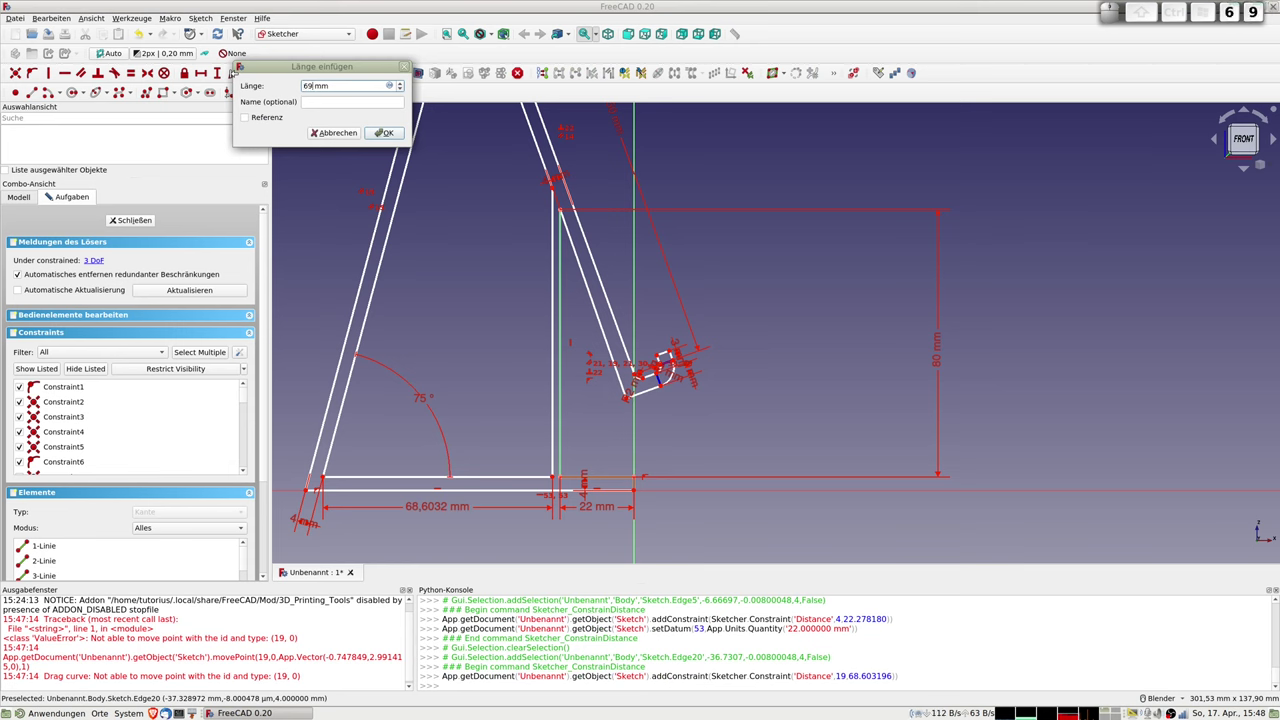
key("Return")
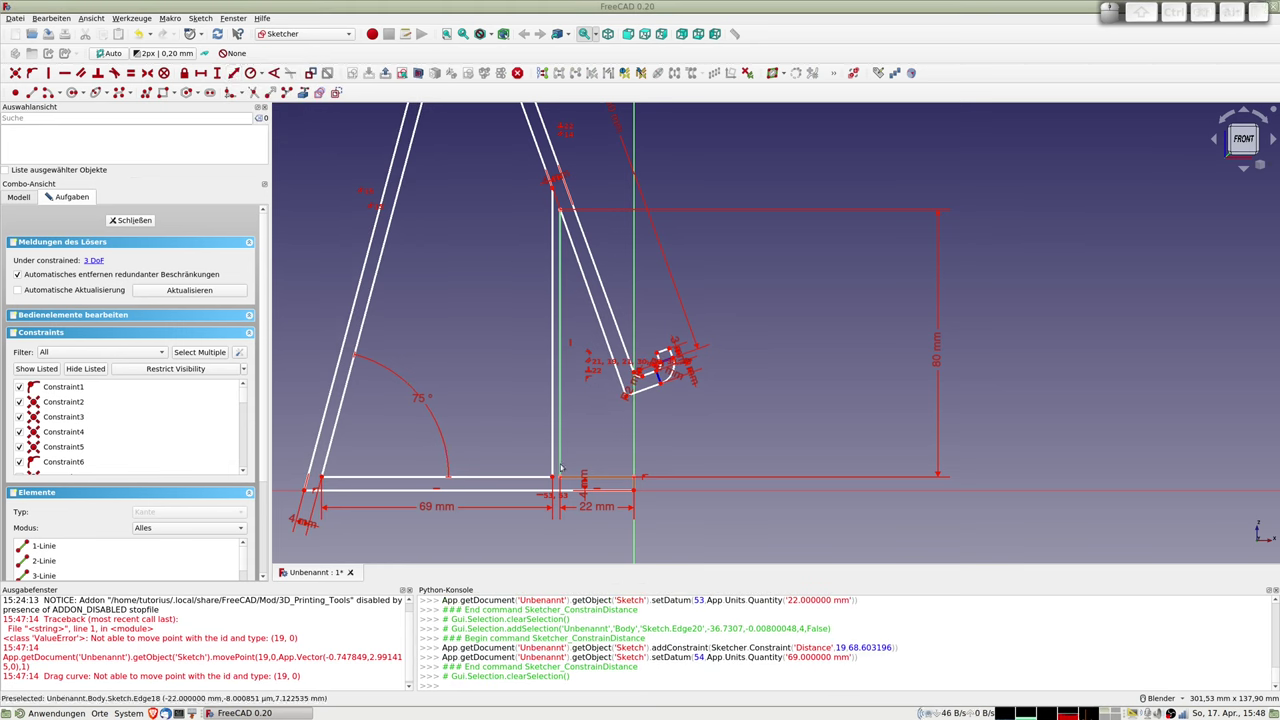
- Fix the gap between the two base corner points at 2.5 mm
left_click_drag(534, 481, 533, 484)
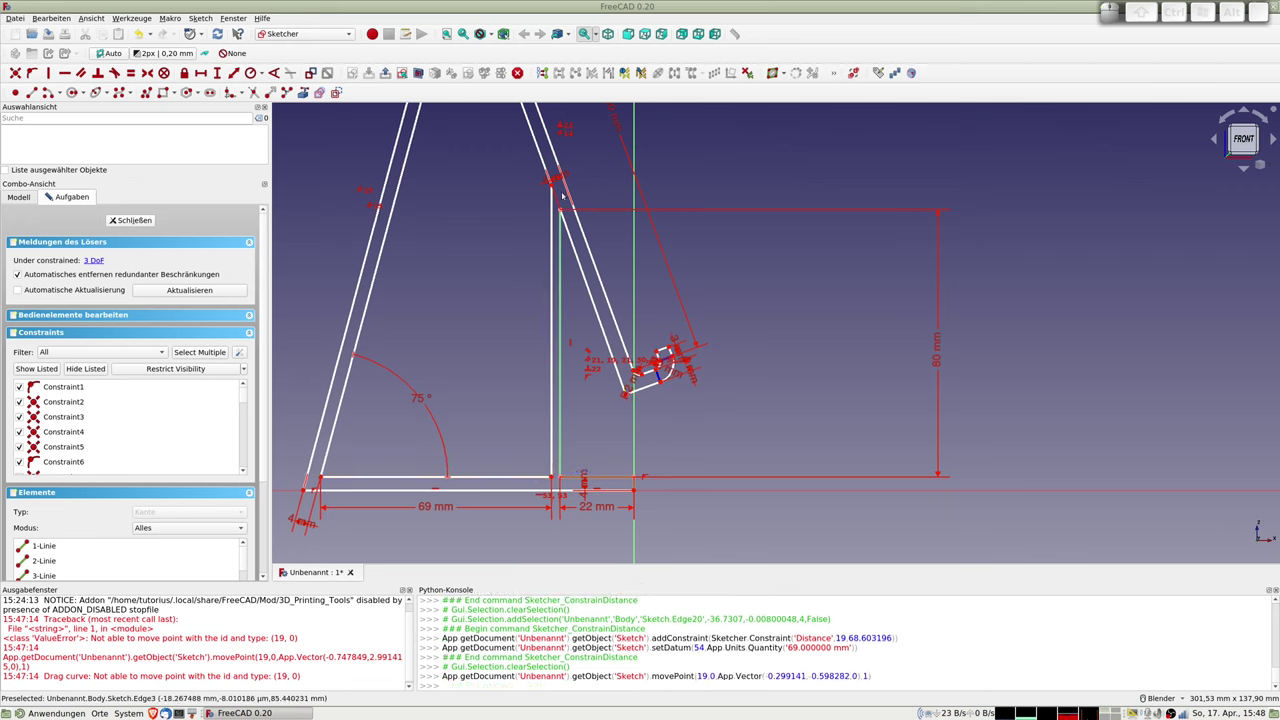
left_click(553, 479)
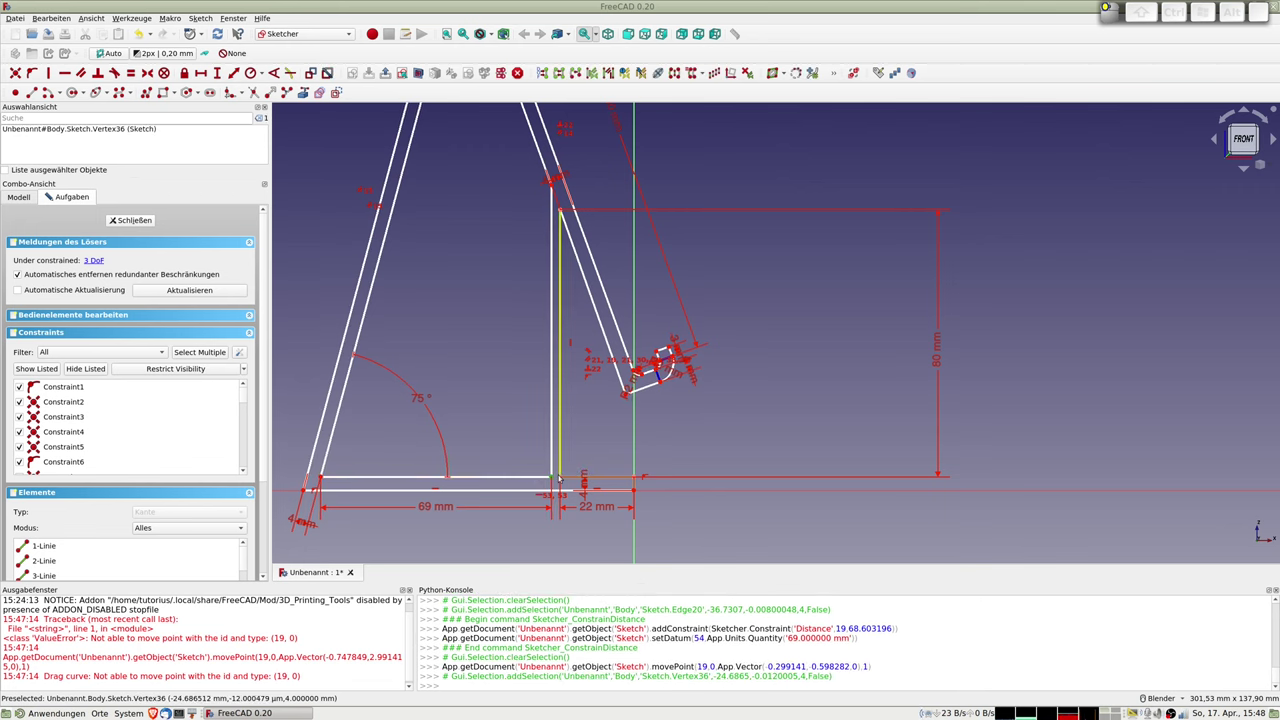
left_click(560, 479)
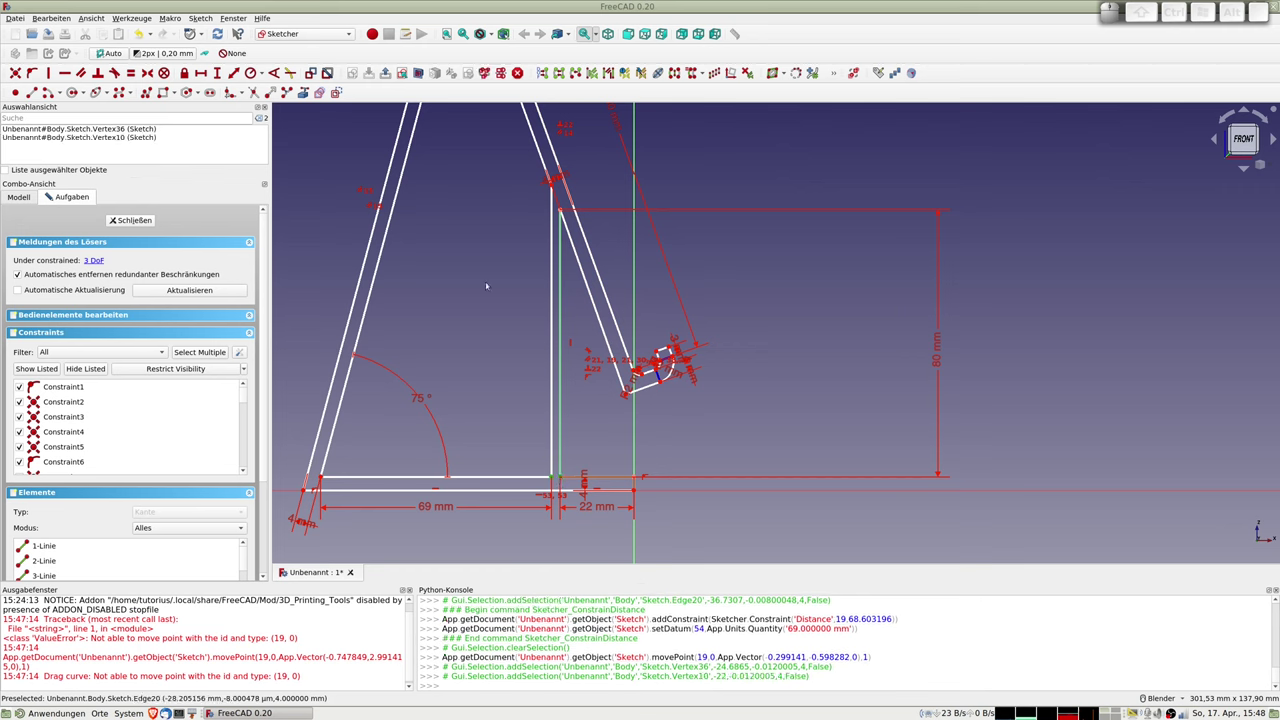
left_click(233, 74)
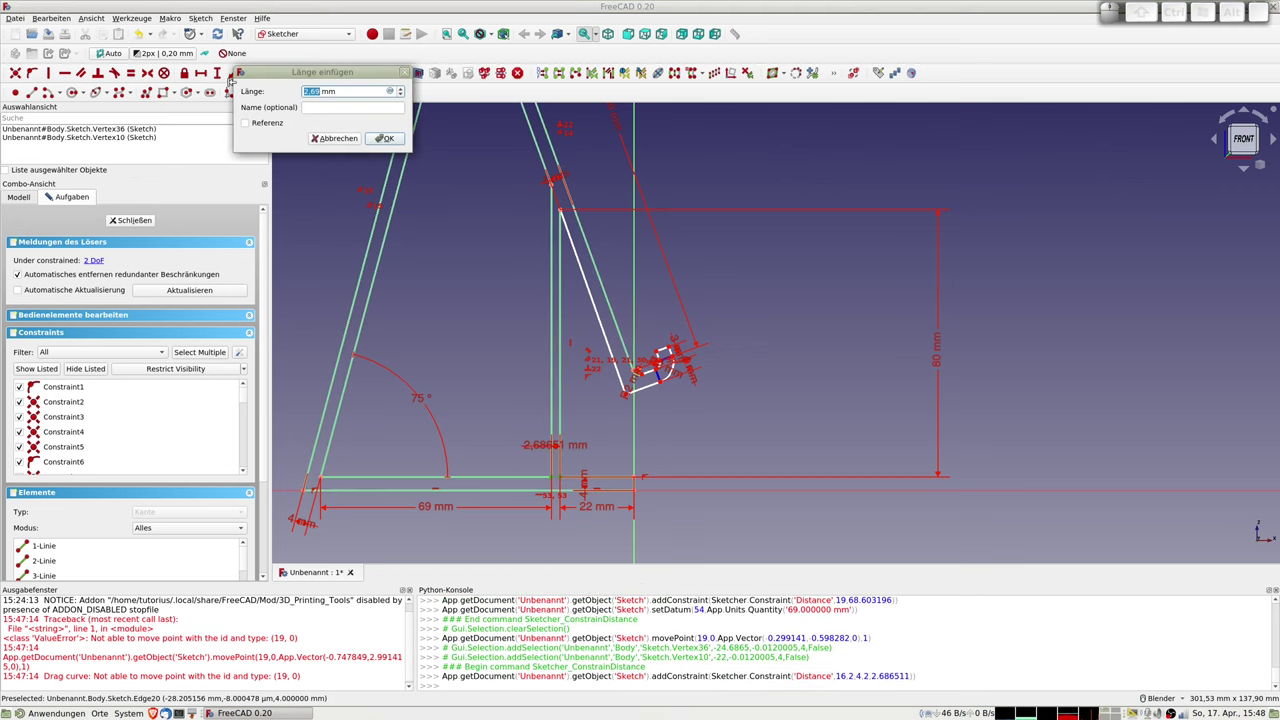
type("2.")
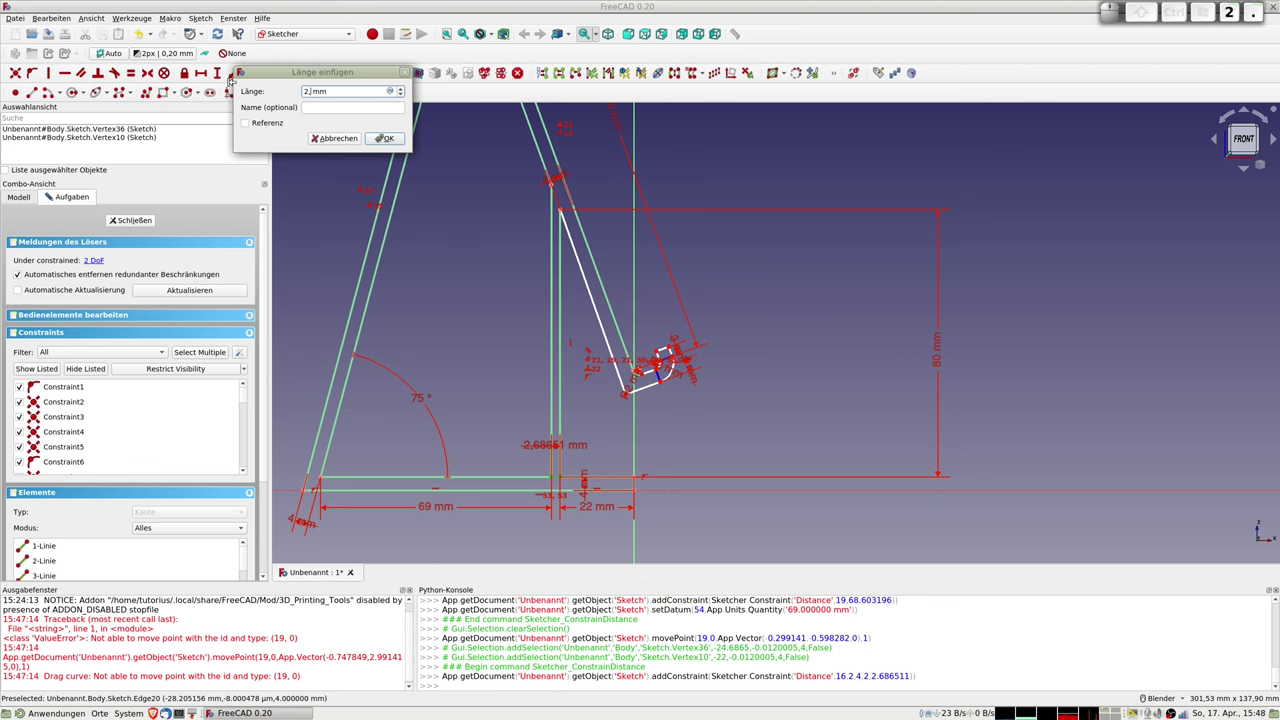
type("5")
key("Return")
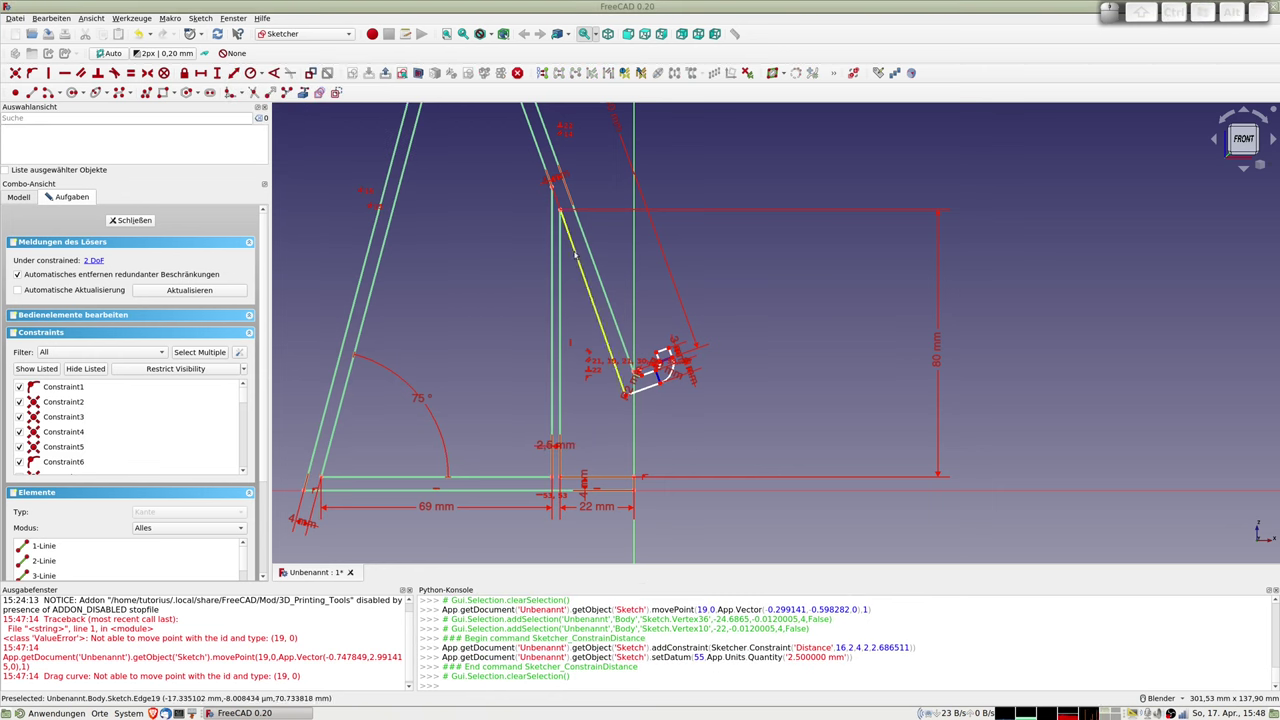
left_click(575, 256)
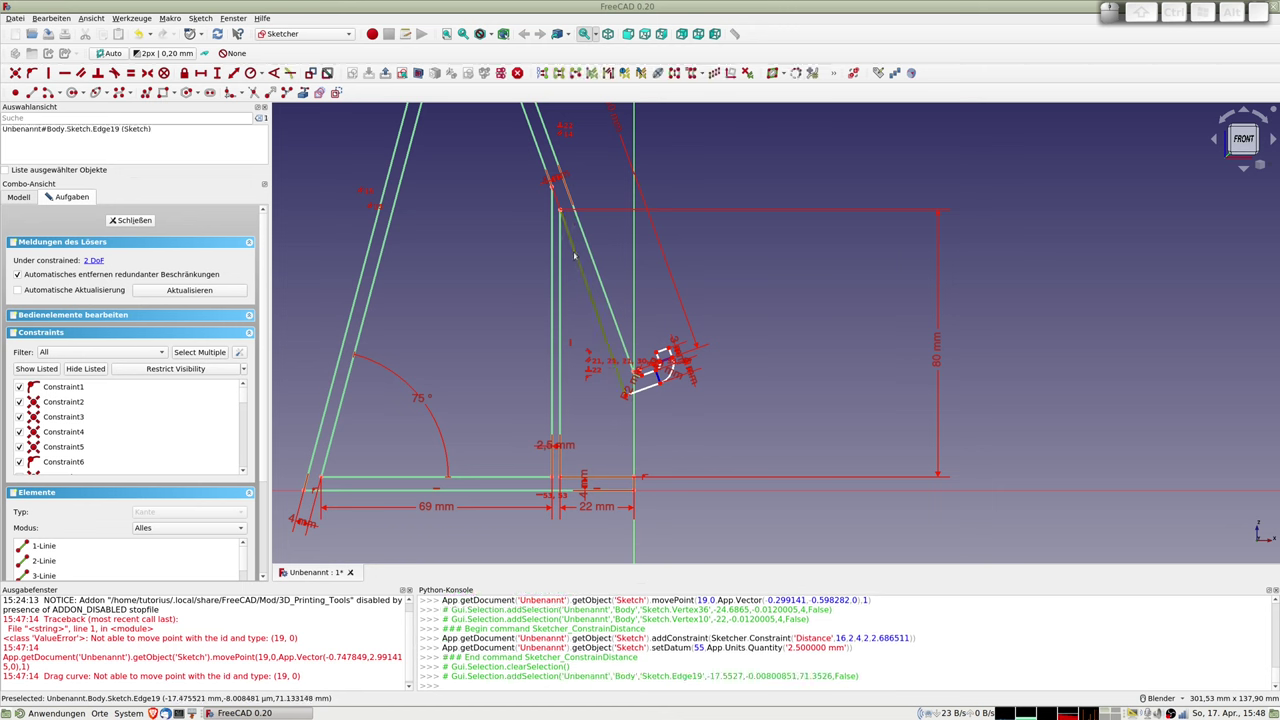
scroll(640, 410, "up", 4)
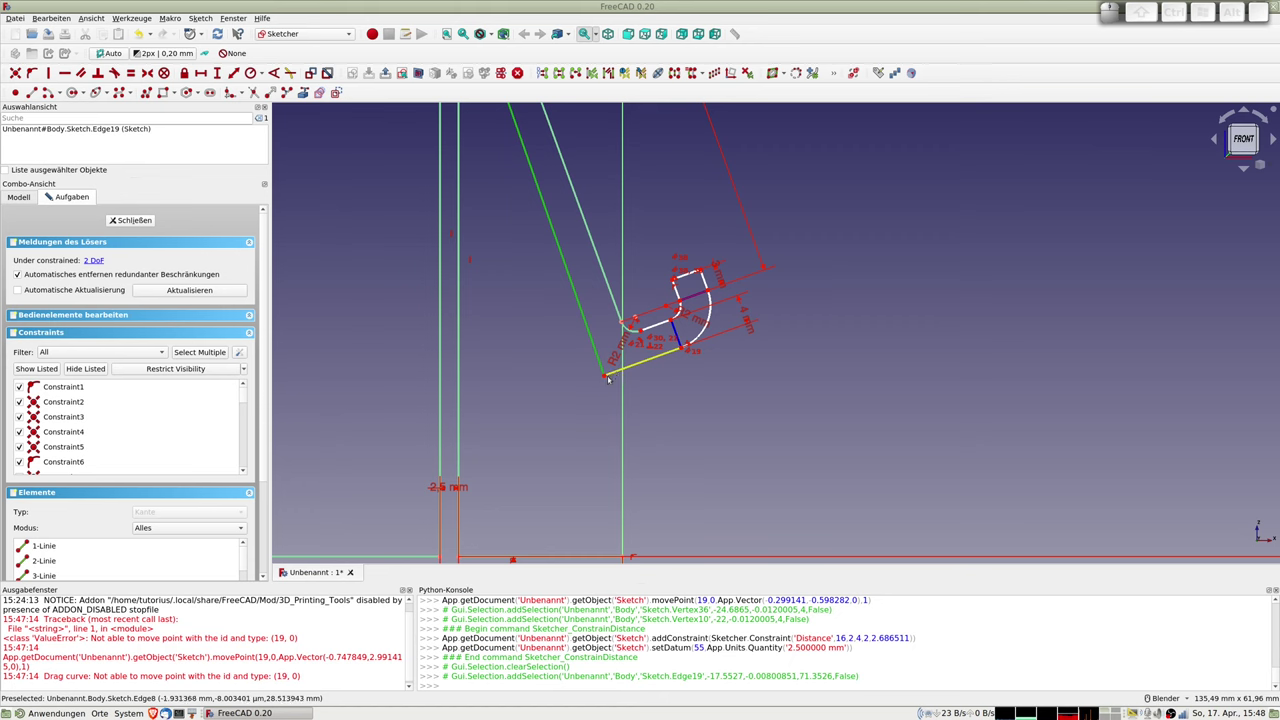
- Pick the slanted arm's lower corner vertex and start the Sketch Fillet tool
left_click(604, 377)
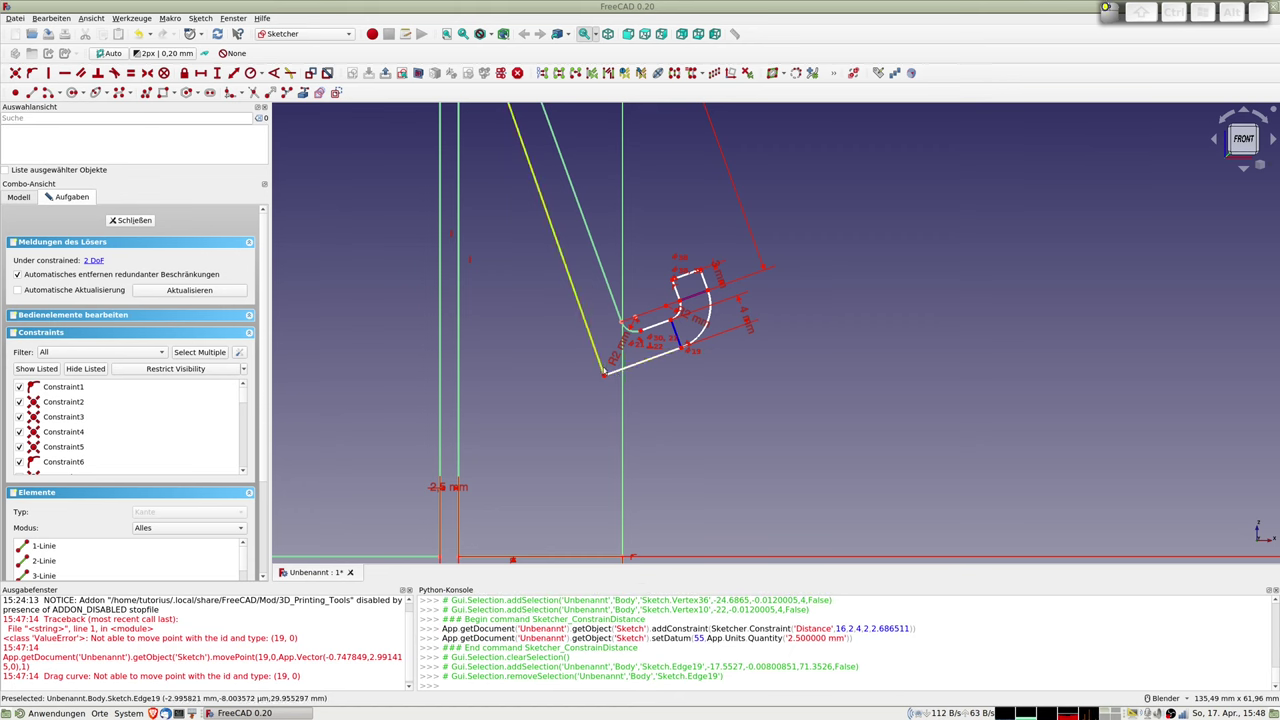
left_click(604, 377)
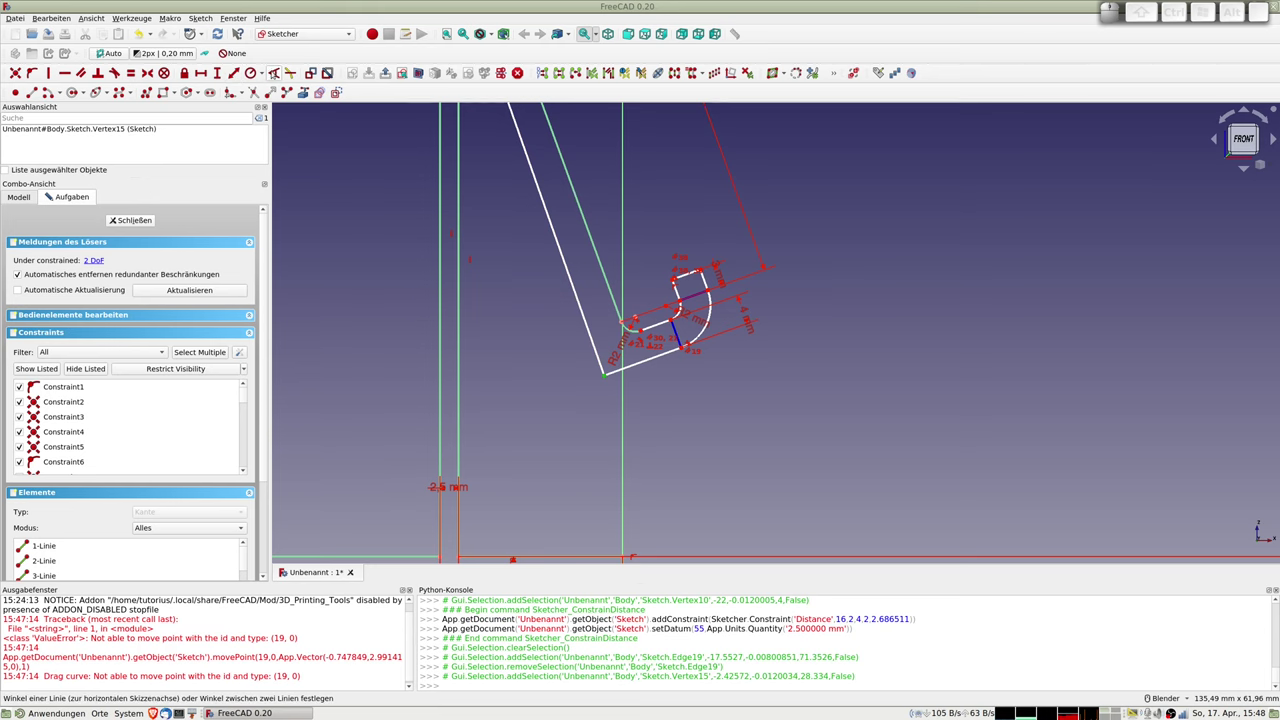
left_click(229, 93)
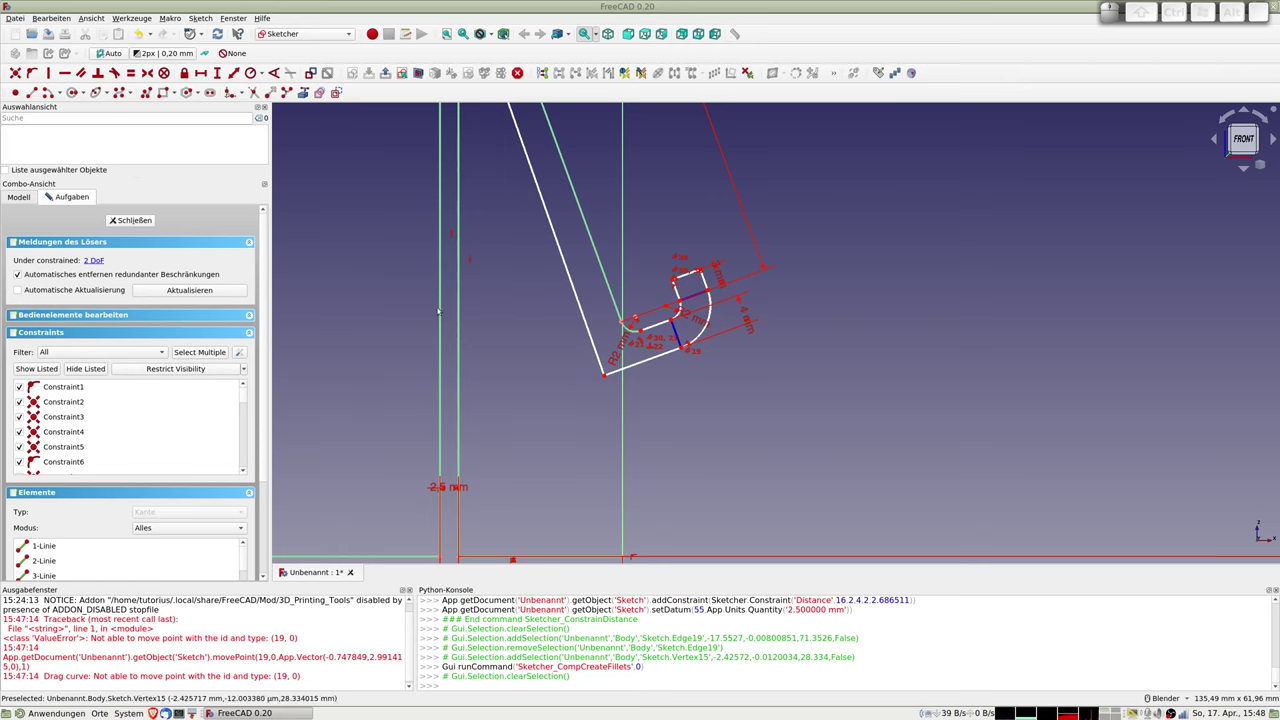
- Fillet the slanted arm's lower corner, then select both slanted lines
left_click(233, 93)
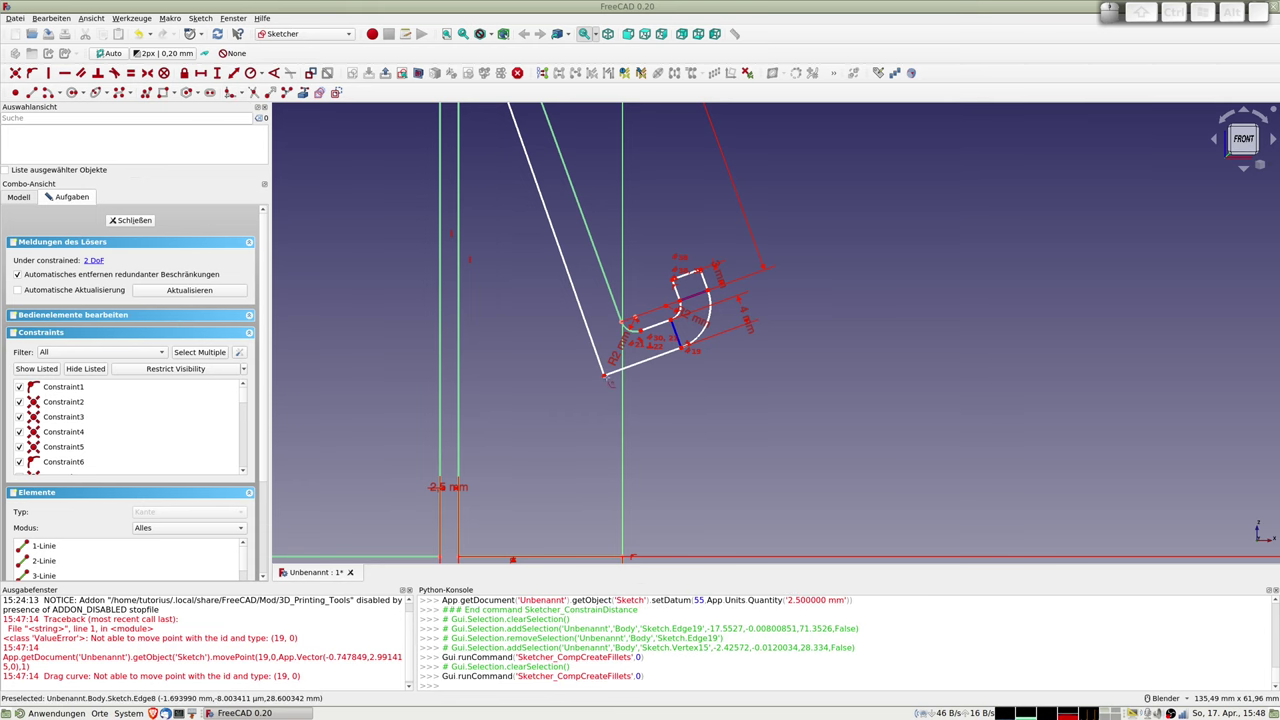
left_click(606, 377)
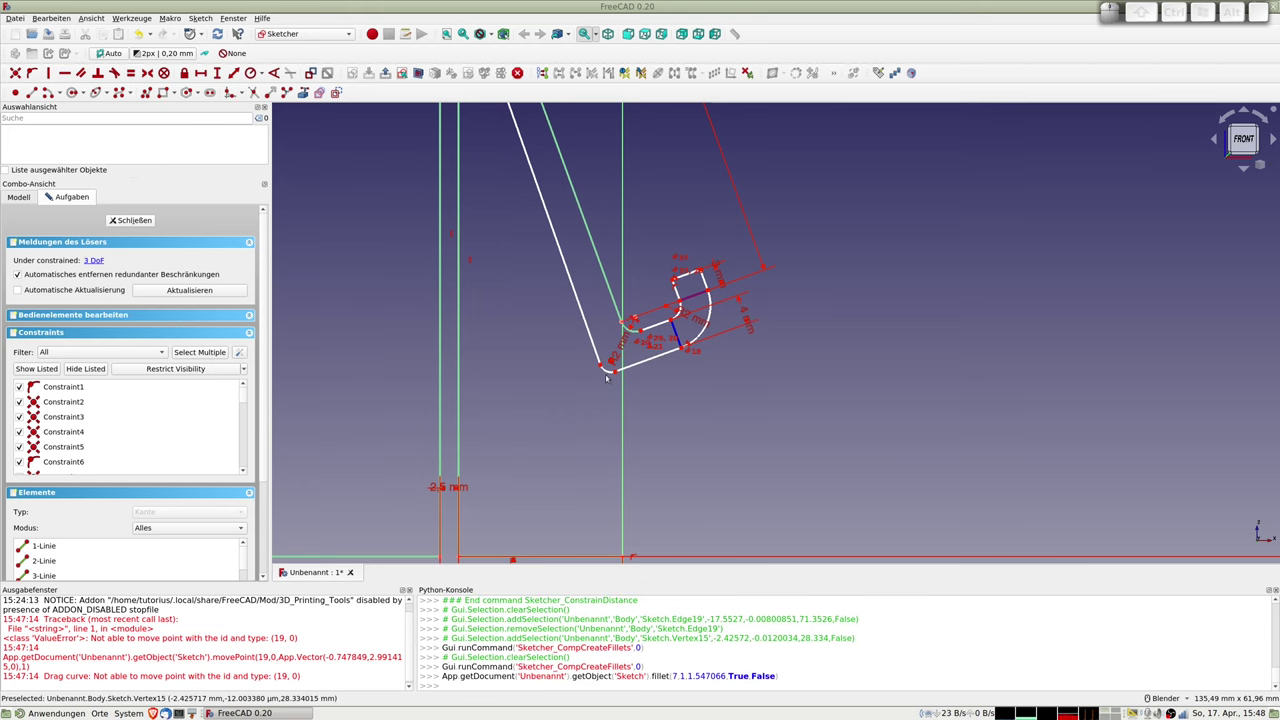
left_click_drag(606, 377, 598, 340)
left_click(579, 273)
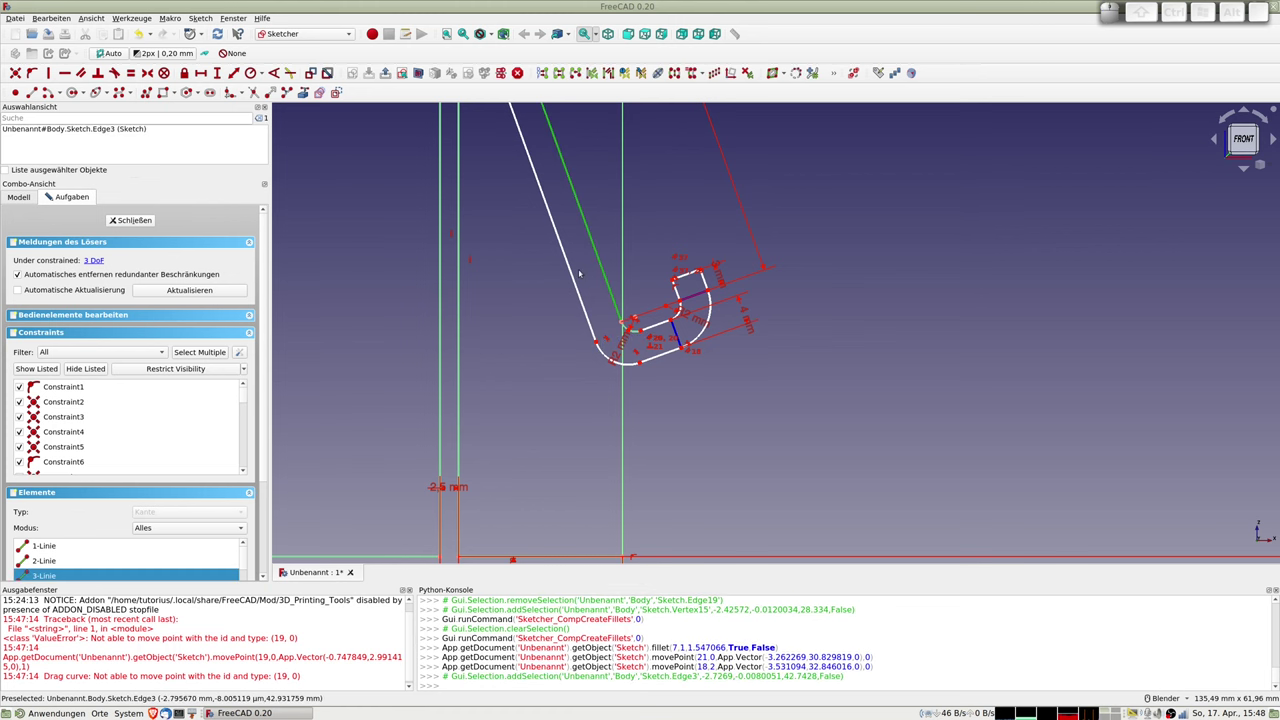
left_click(572, 270)
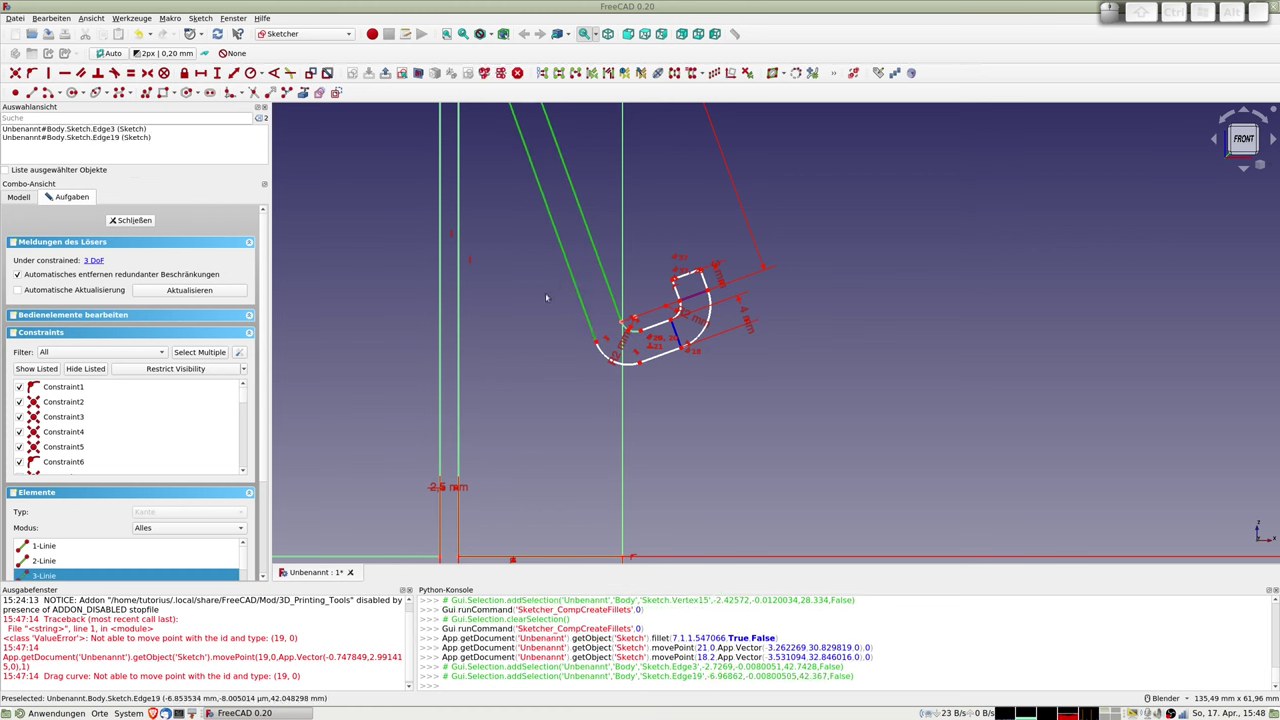
- Make the two slanted lines parallel and reposition the rounded corner point
key("p")
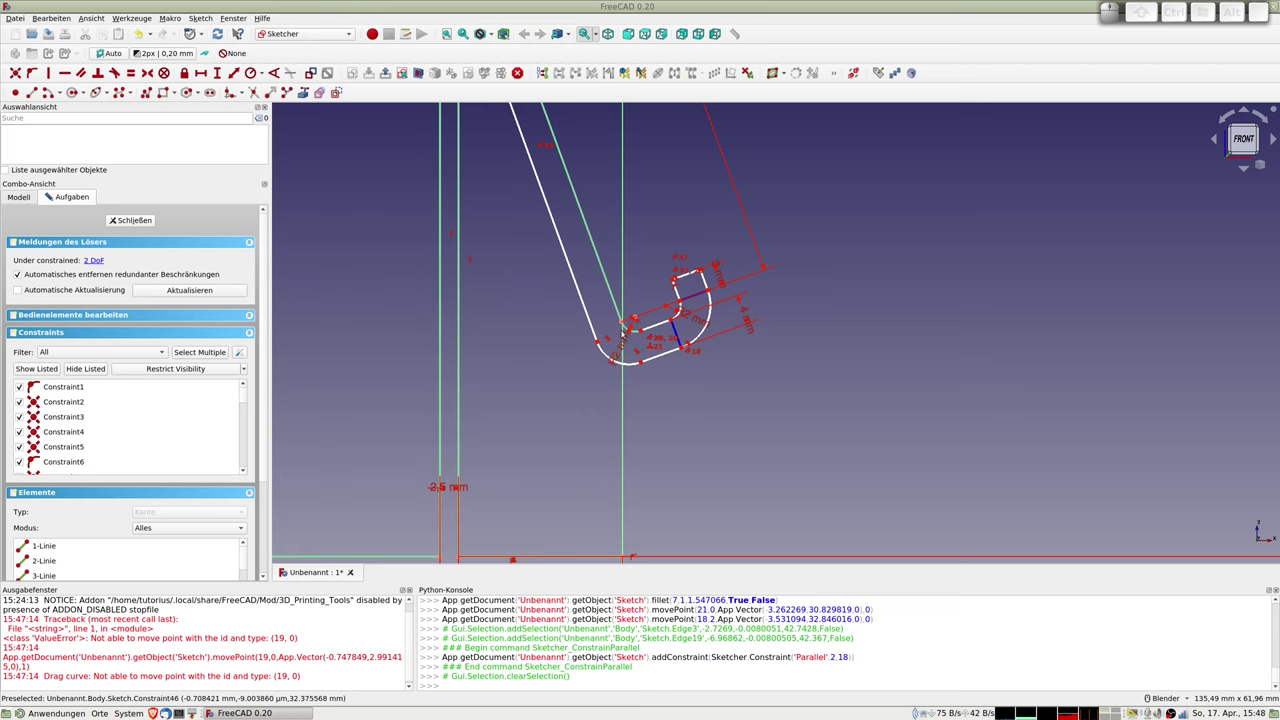
scroll(575, 229, "down", 2)
scroll(575, 229, "down", 1)
scroll(585, 260, "down", 2)
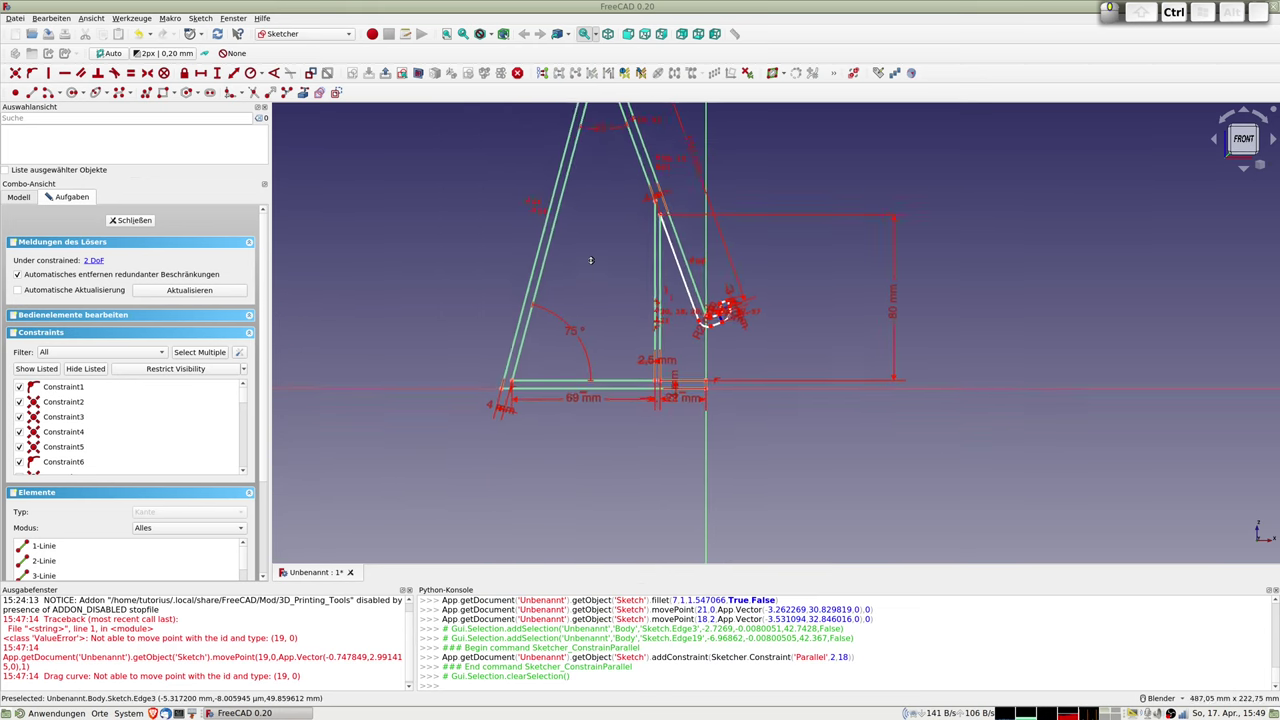
scroll(610, 245, "down", 1)
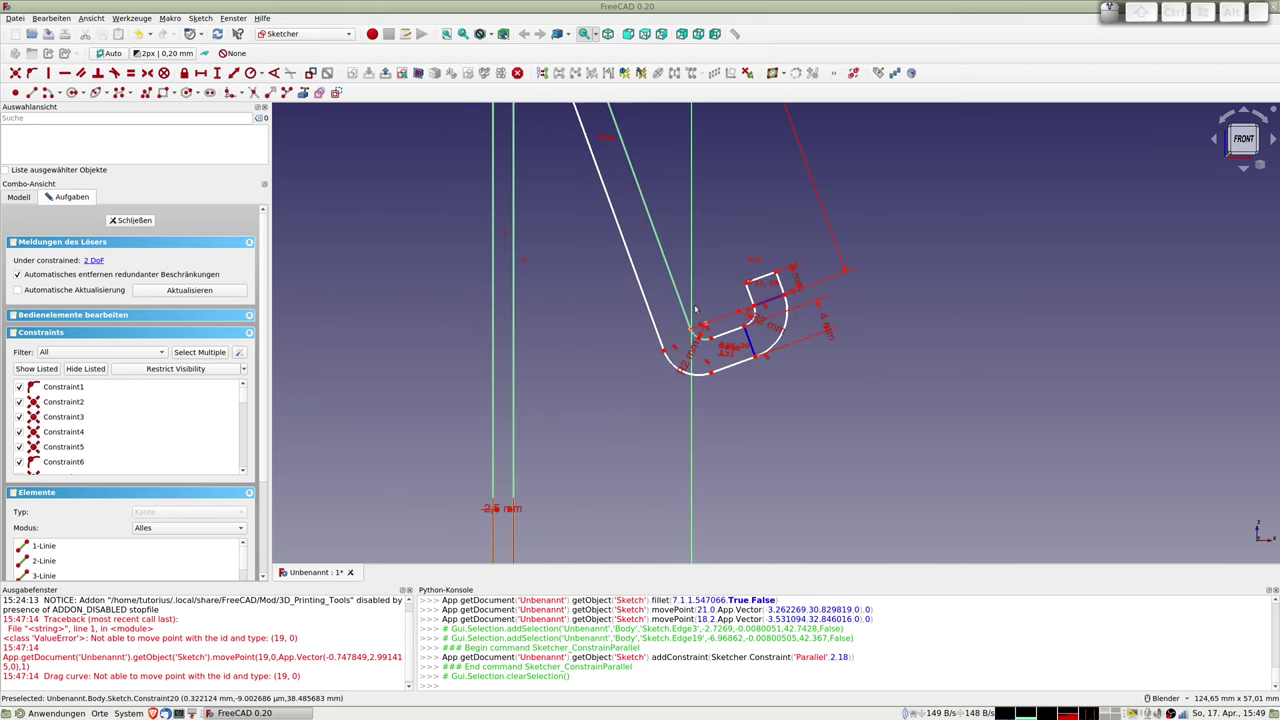
scroll(691, 318, "up", 4)
left_click_drag(691, 328, 699, 332)
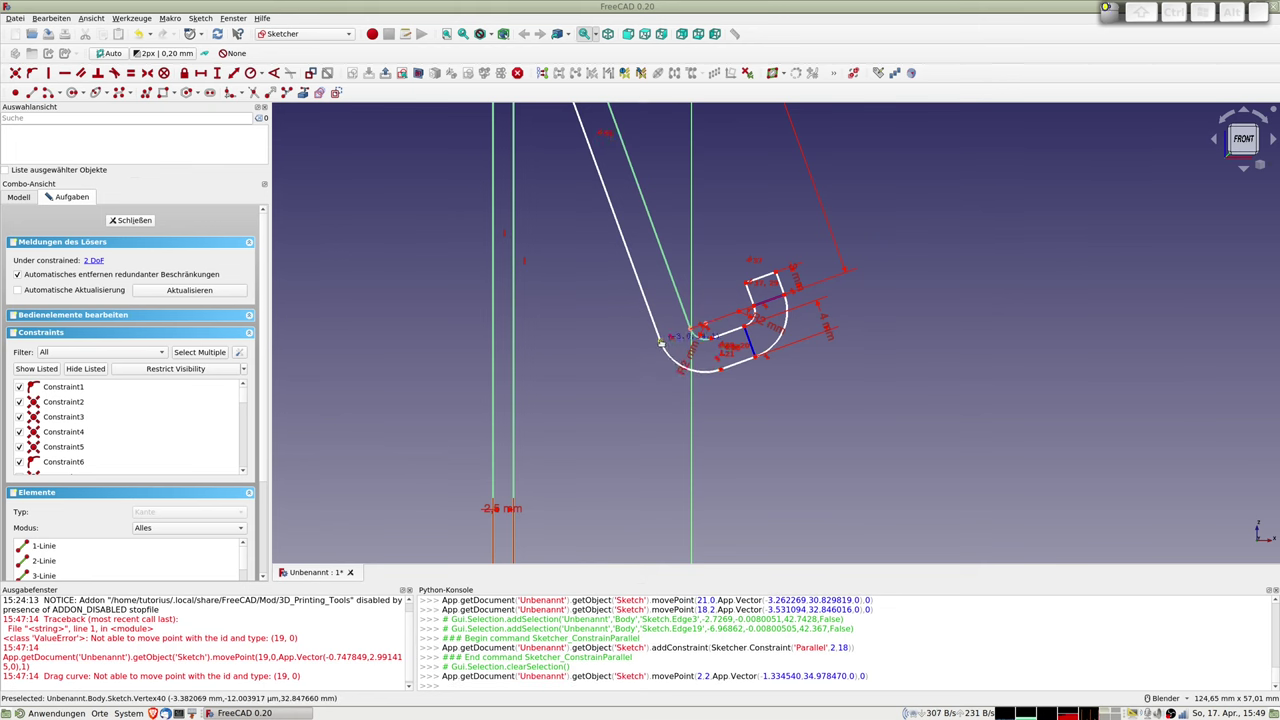
left_click_drag(660, 342, 689, 334)
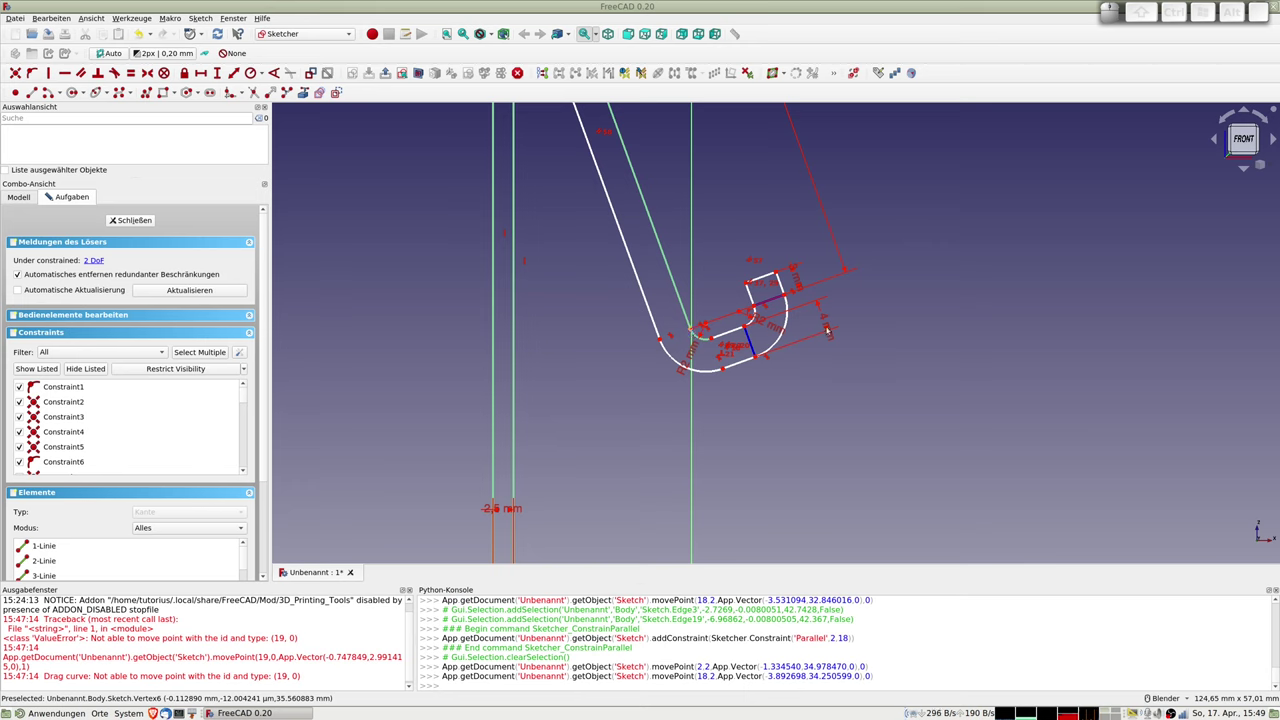
- Put the lip line's end point on the lip edge and add a distance across the lip
left_click(669, 340)
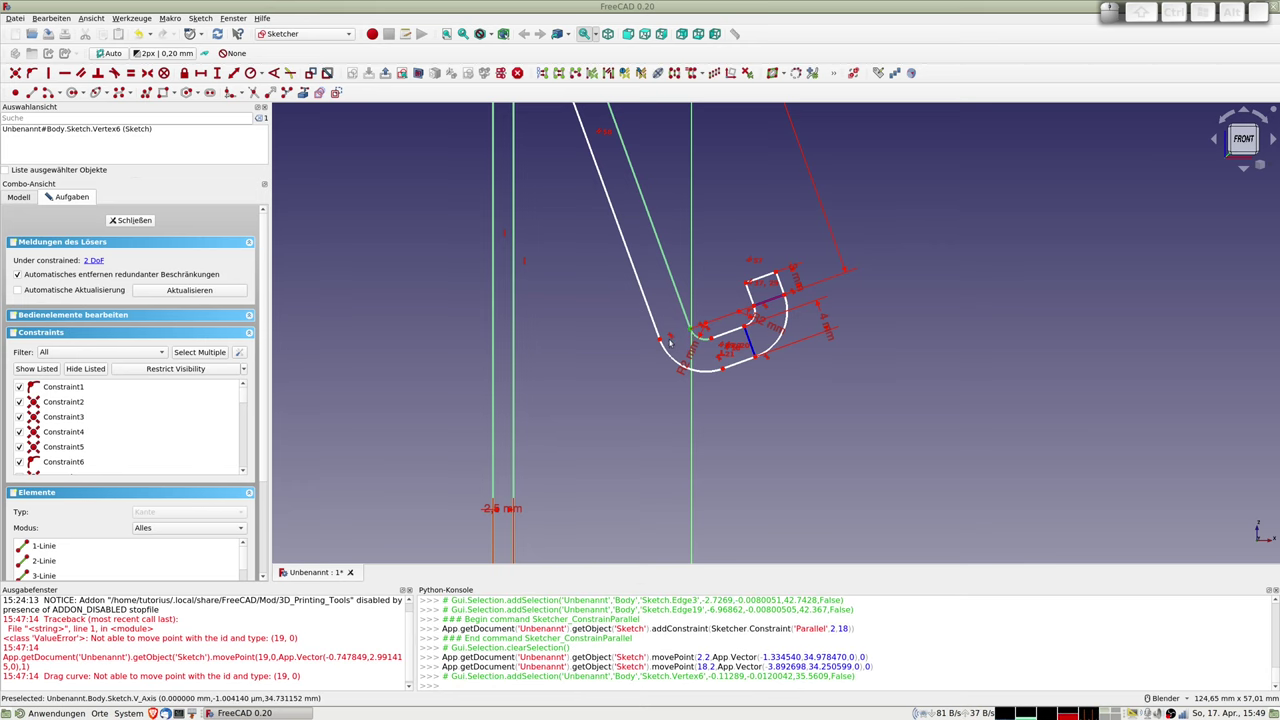
left_click(663, 342)
left_click(660, 340)
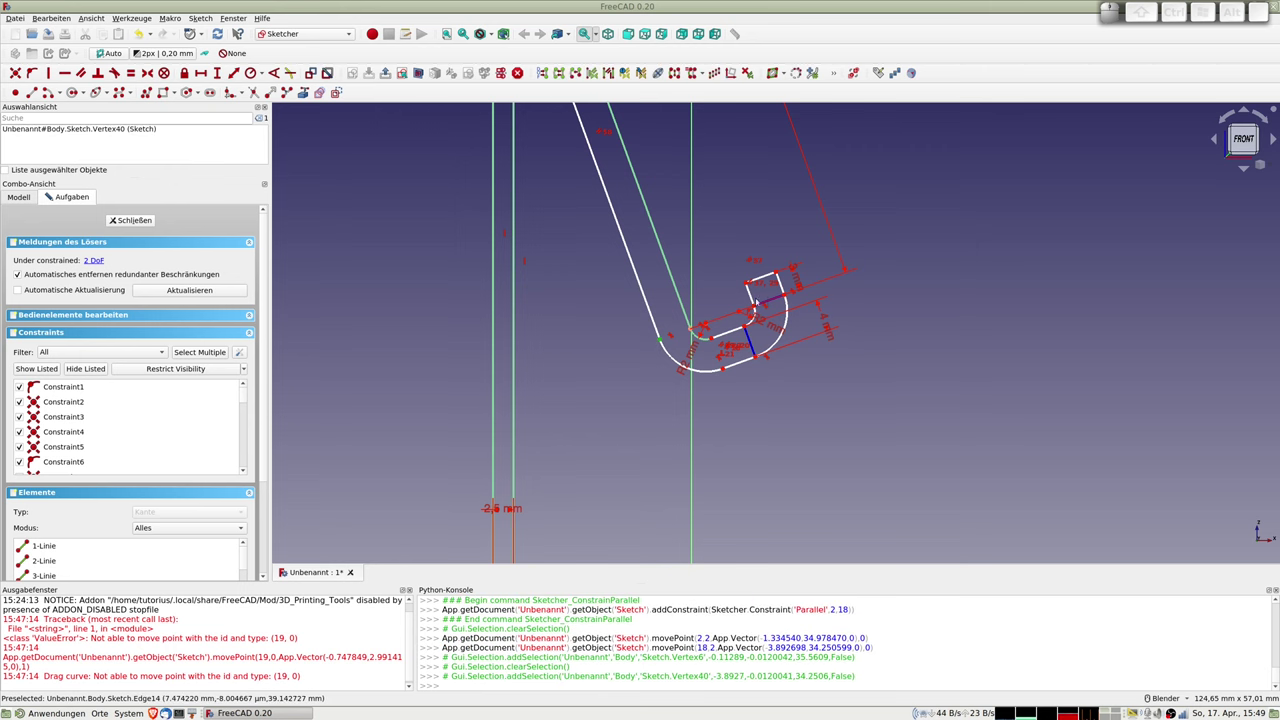
left_click(772, 300)
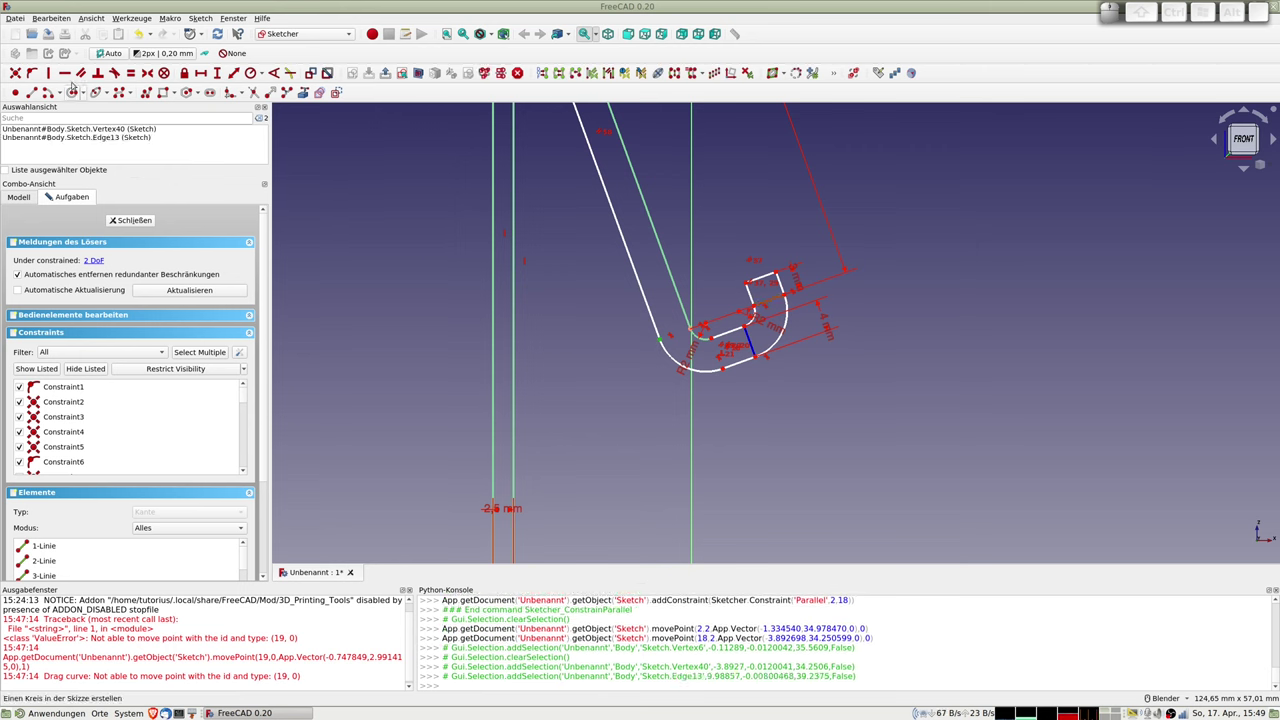
left_click(31, 74)
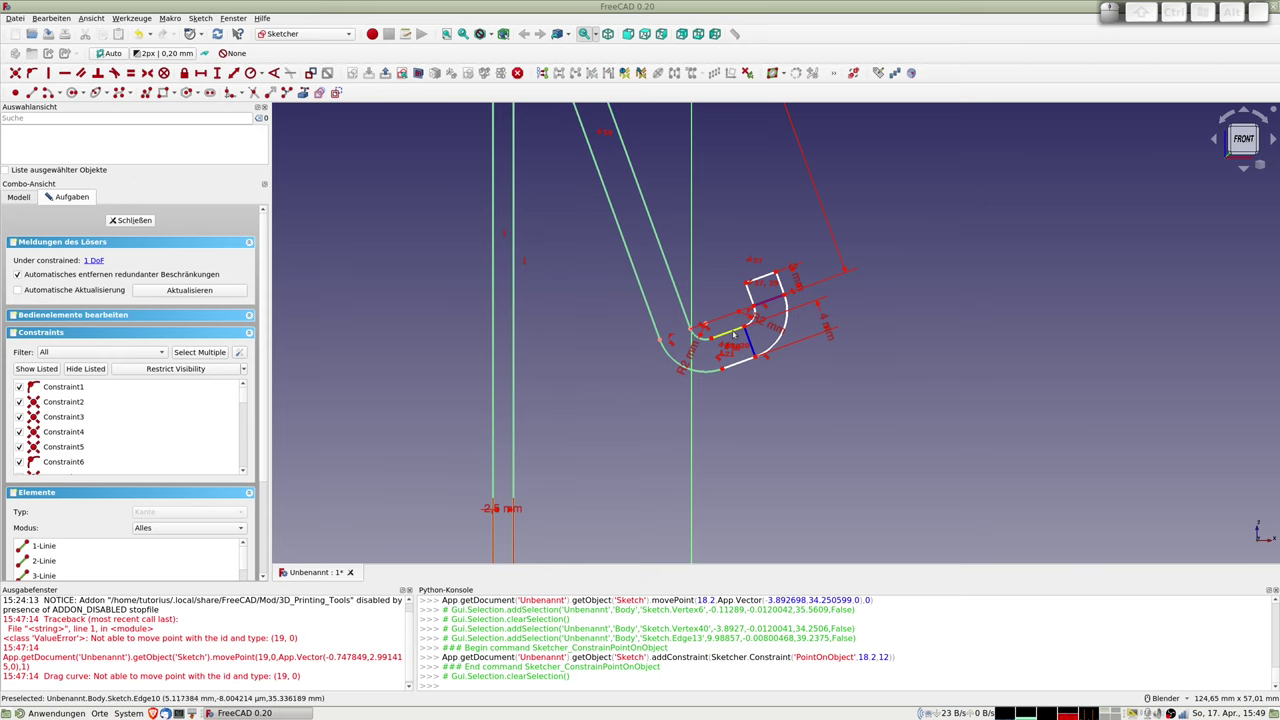
left_click_drag(757, 361, 758, 365)
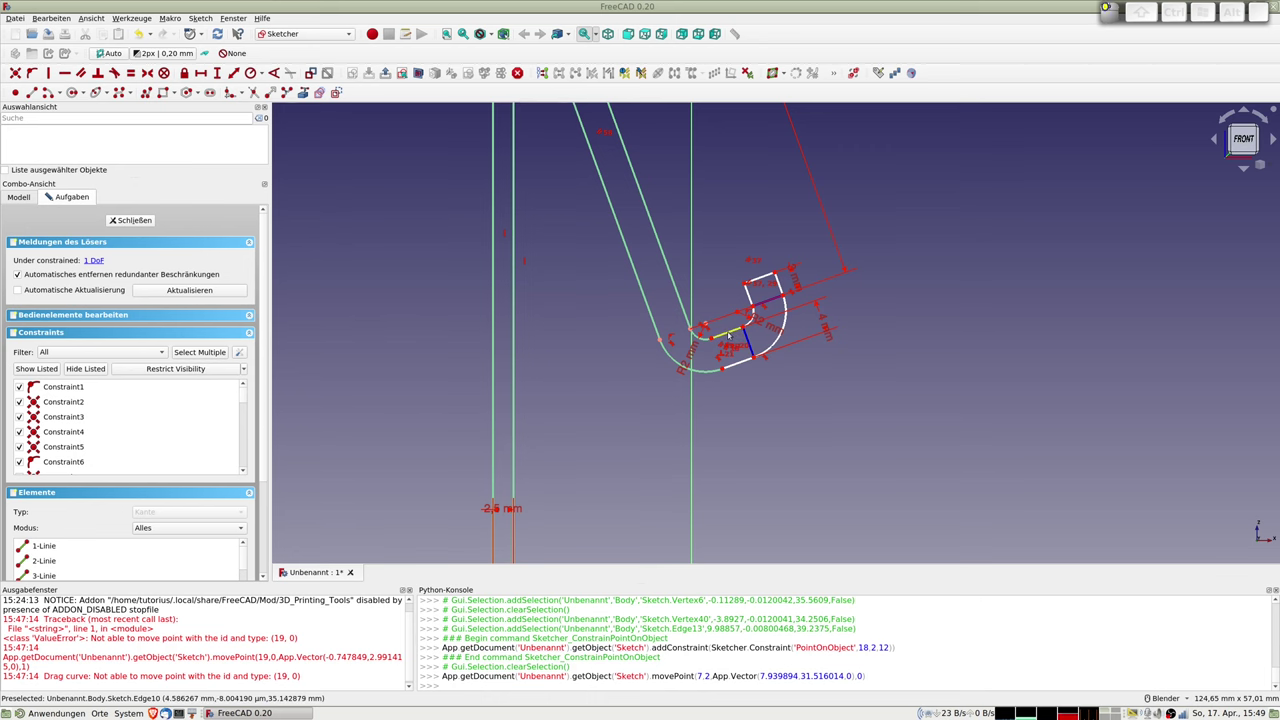
left_click(730, 334)
left_click(742, 358)
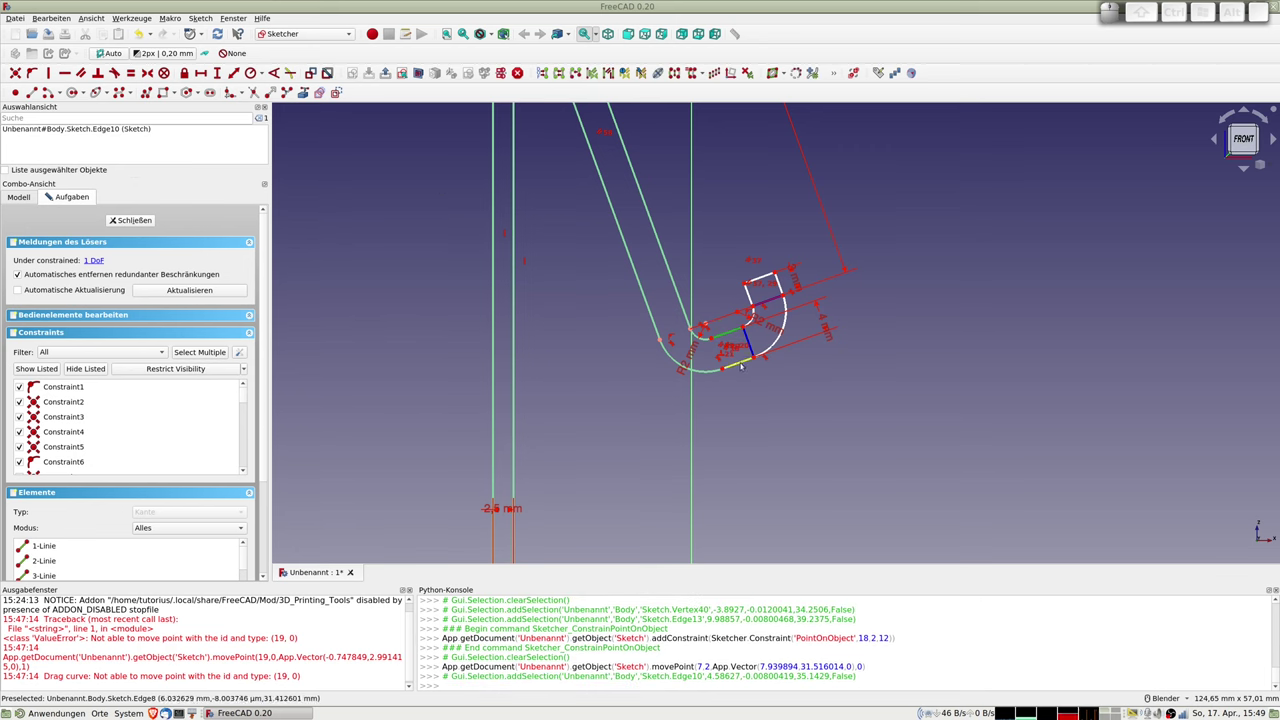
left_click(233, 74)
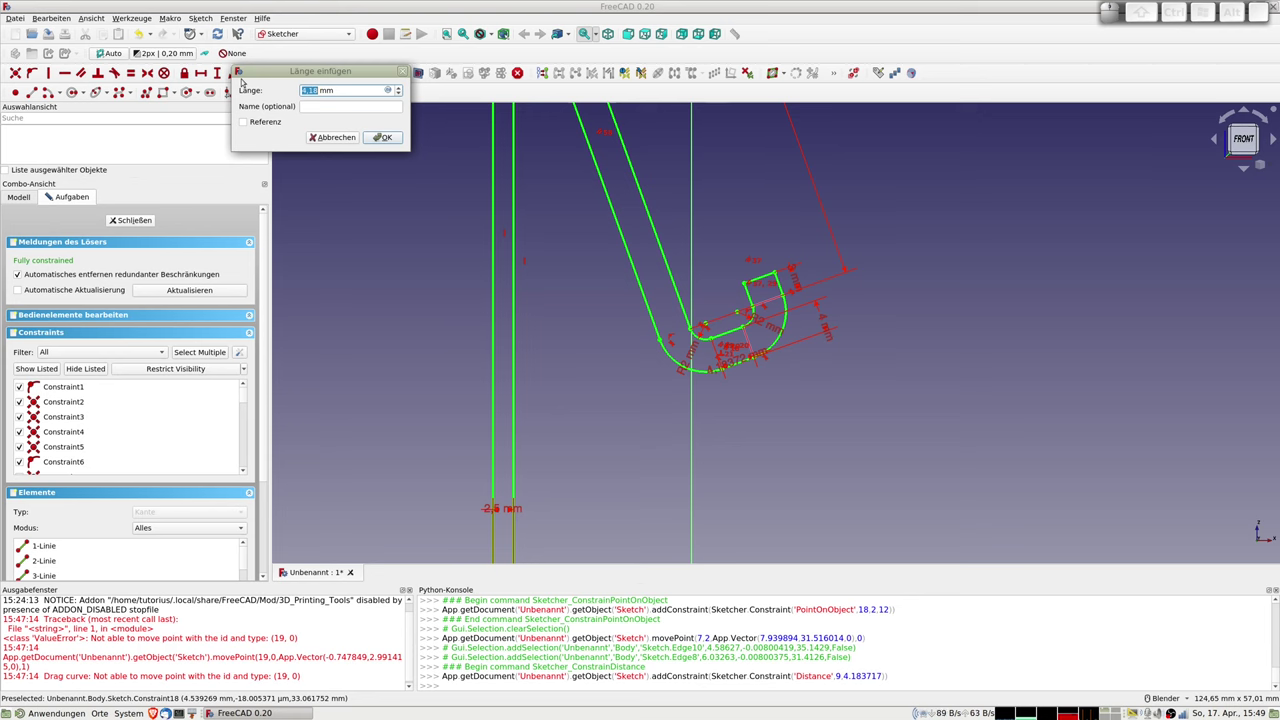
- Enter 4 mm for the lip distance, then change the lip's lower 4 mm dimension to 6 mm
type("4")
key("Return")
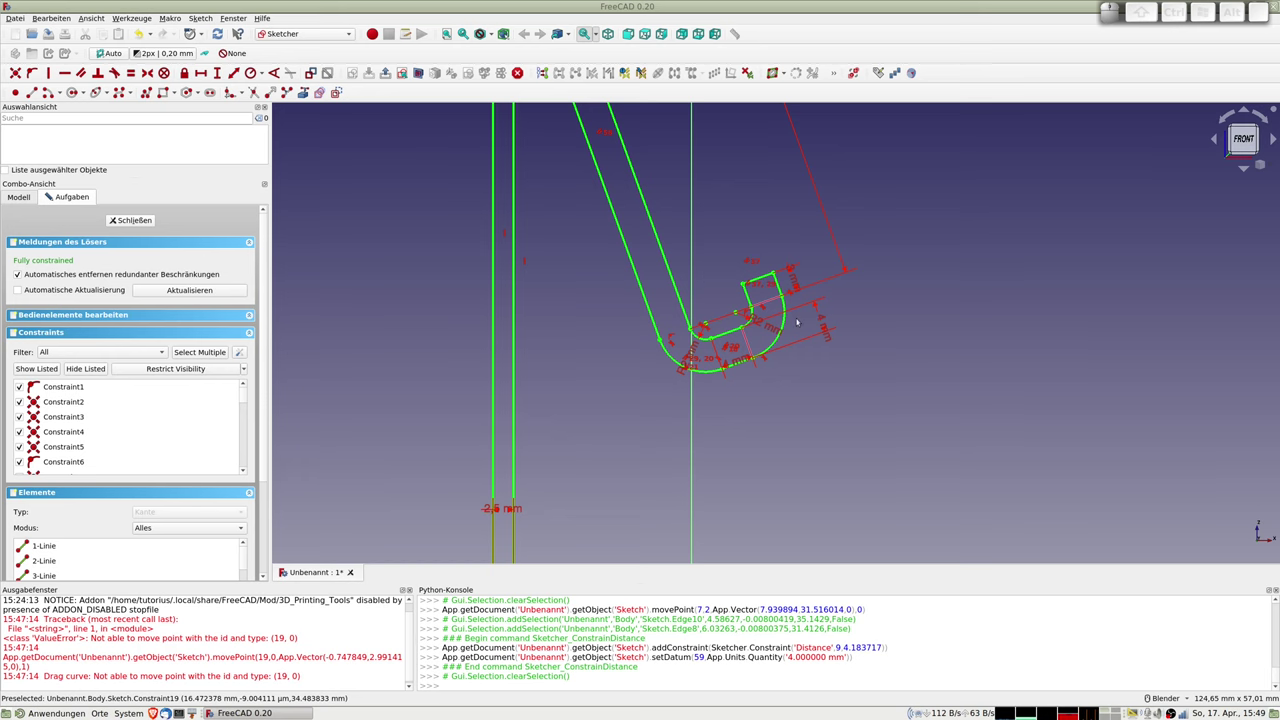
scroll(748, 347, "down", 3)
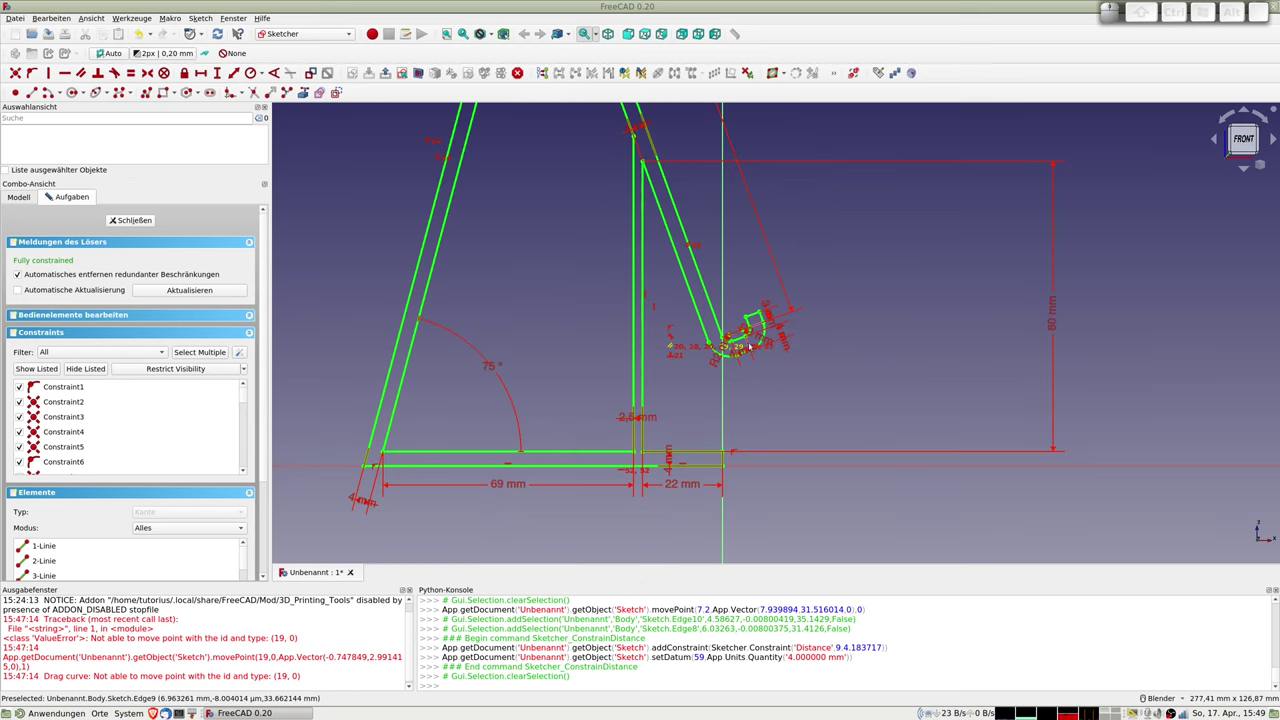
scroll(748, 347, "up", 2)
scroll(748, 347, "up", 2)
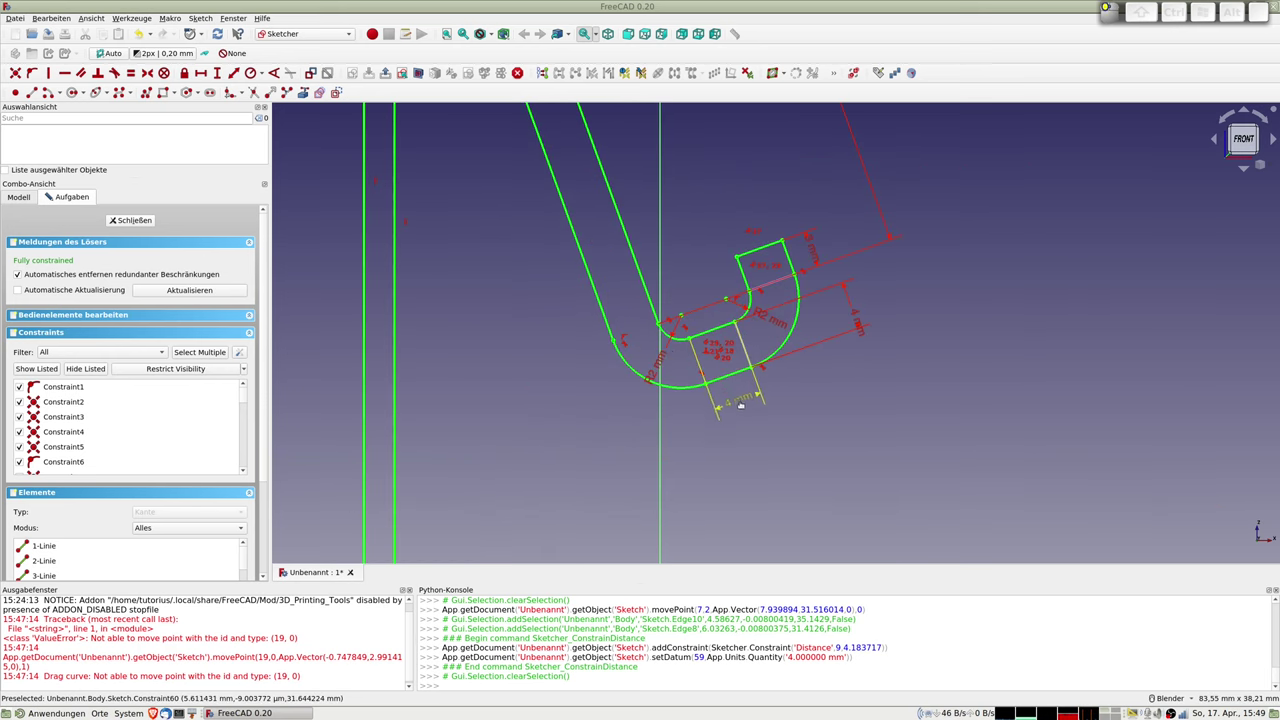
double_click(740, 404)
type("6")
key("Return")
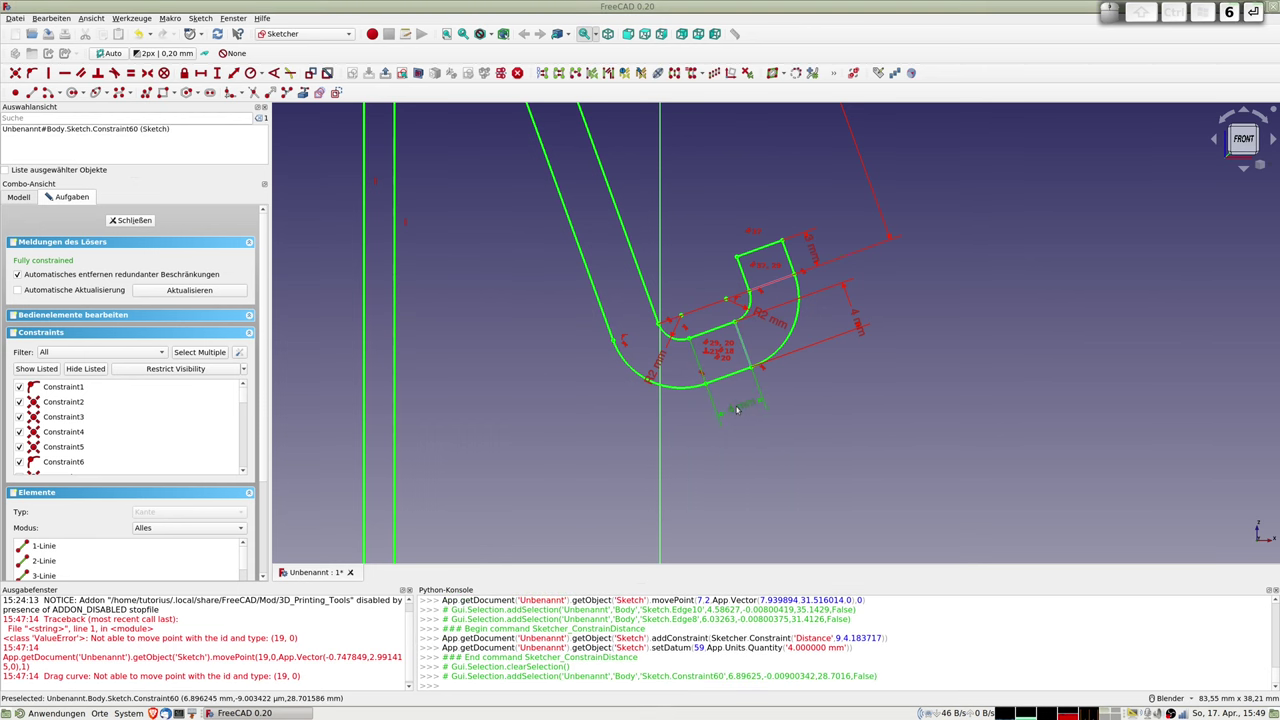
scroll(808, 370, "down", 2)
scroll(808, 370, "down", 2)
scroll(808, 370, "down", 3)
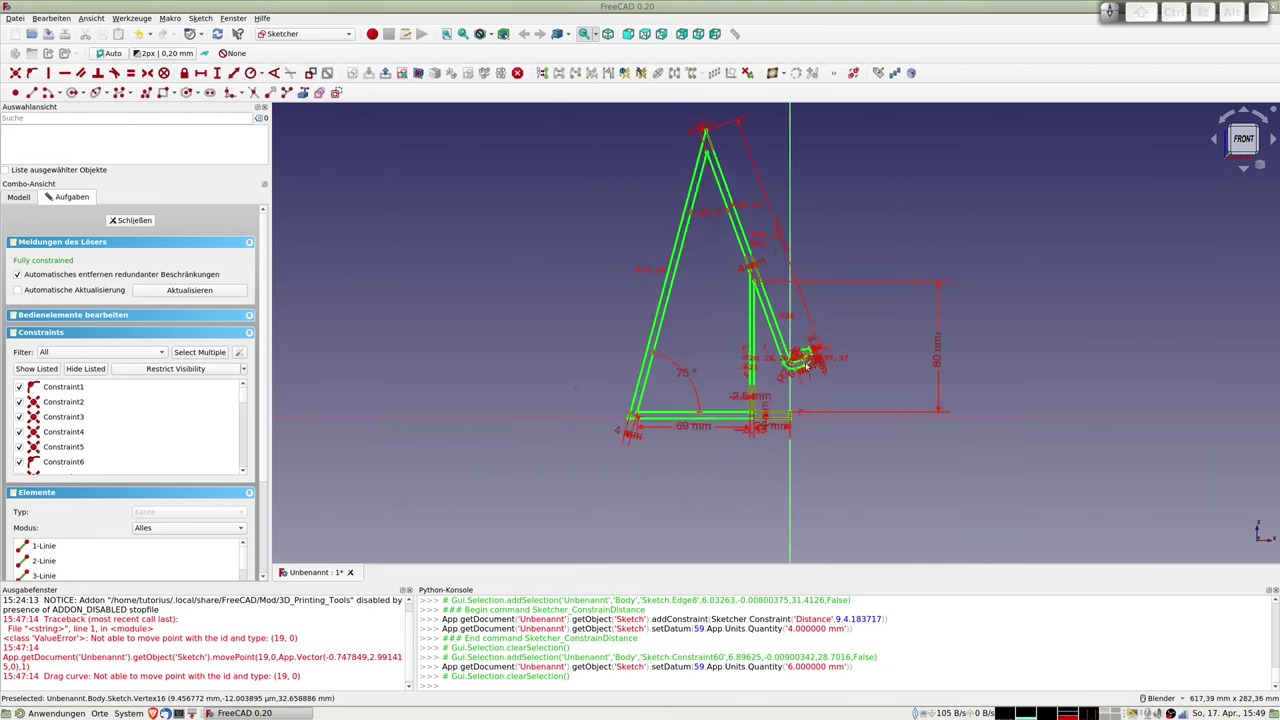
scroll(806, 368, "up", 1)
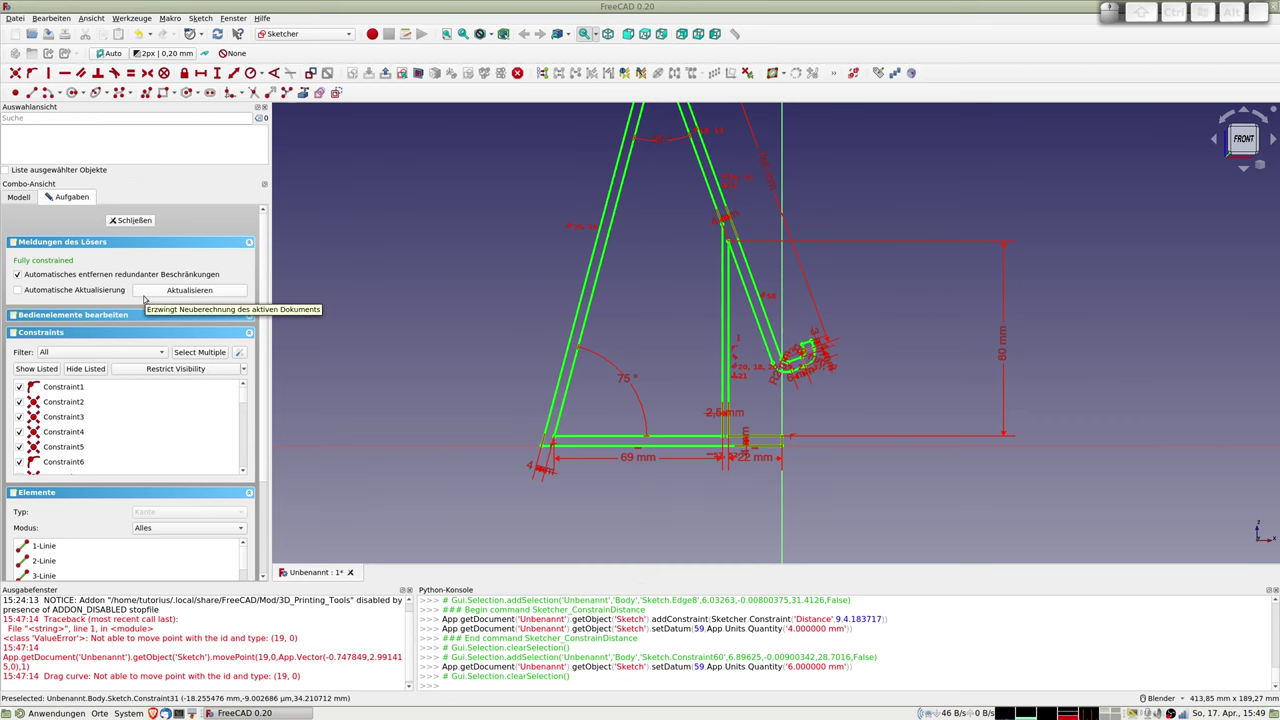
- Close the sketch and pad it 80 mm into a solid stand
left_click(141, 222)
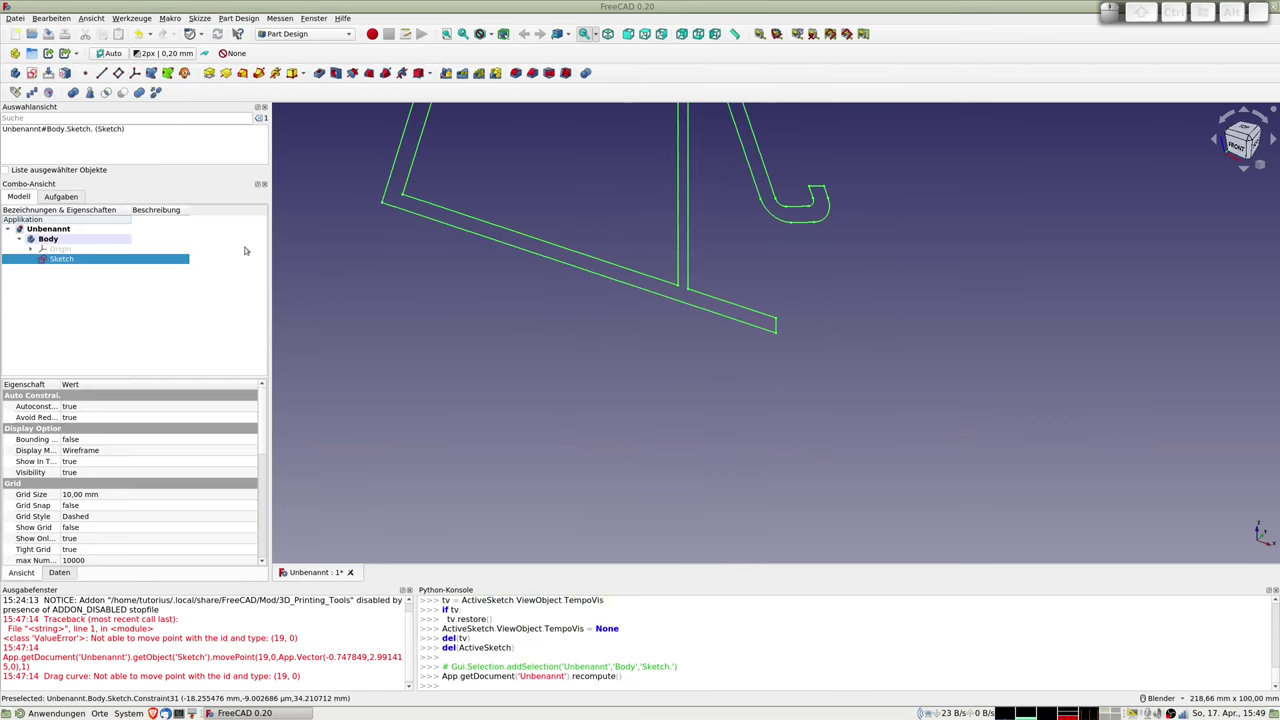
scroll(695, 310, "down", 2)
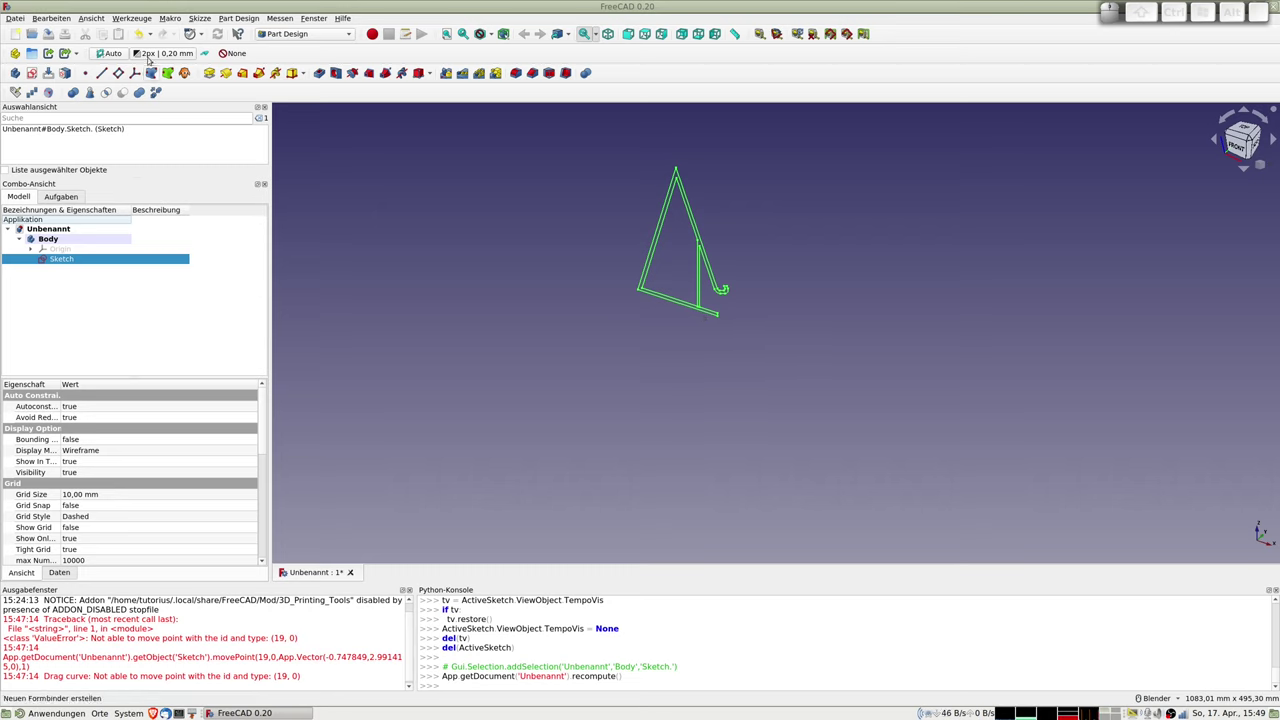
key("1")
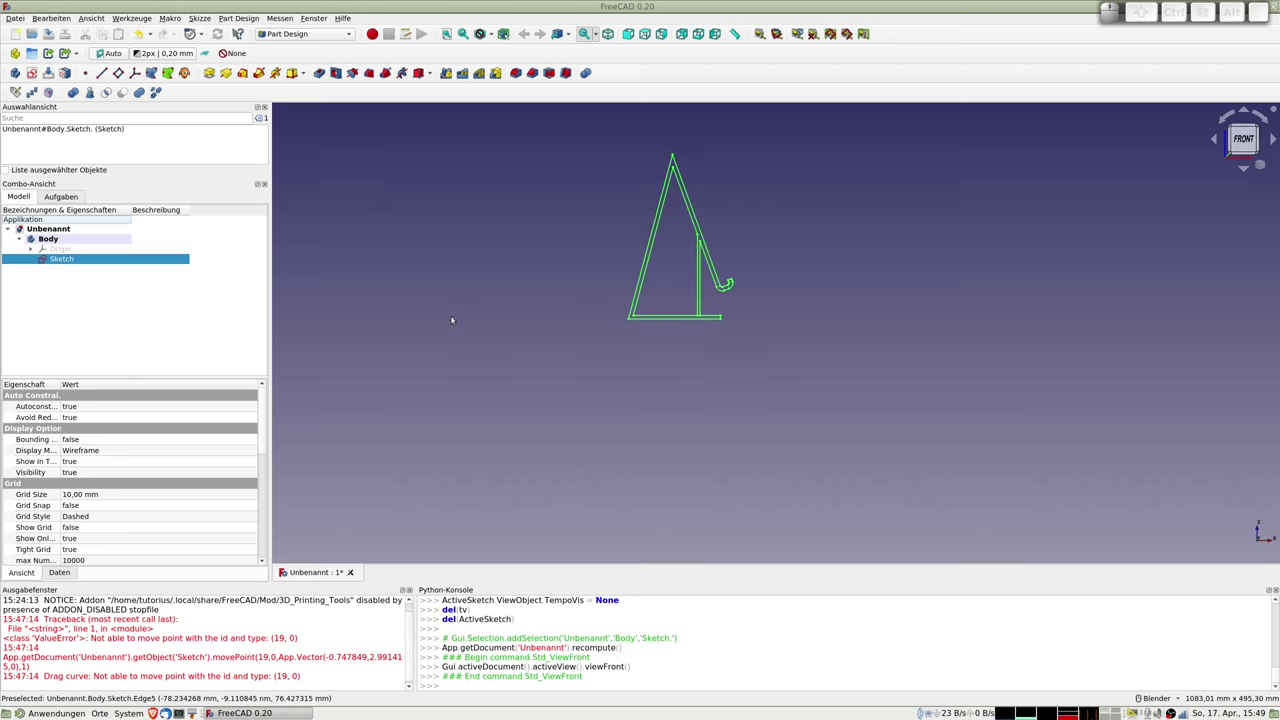
middle_click_drag(618, 352, 626, 360)
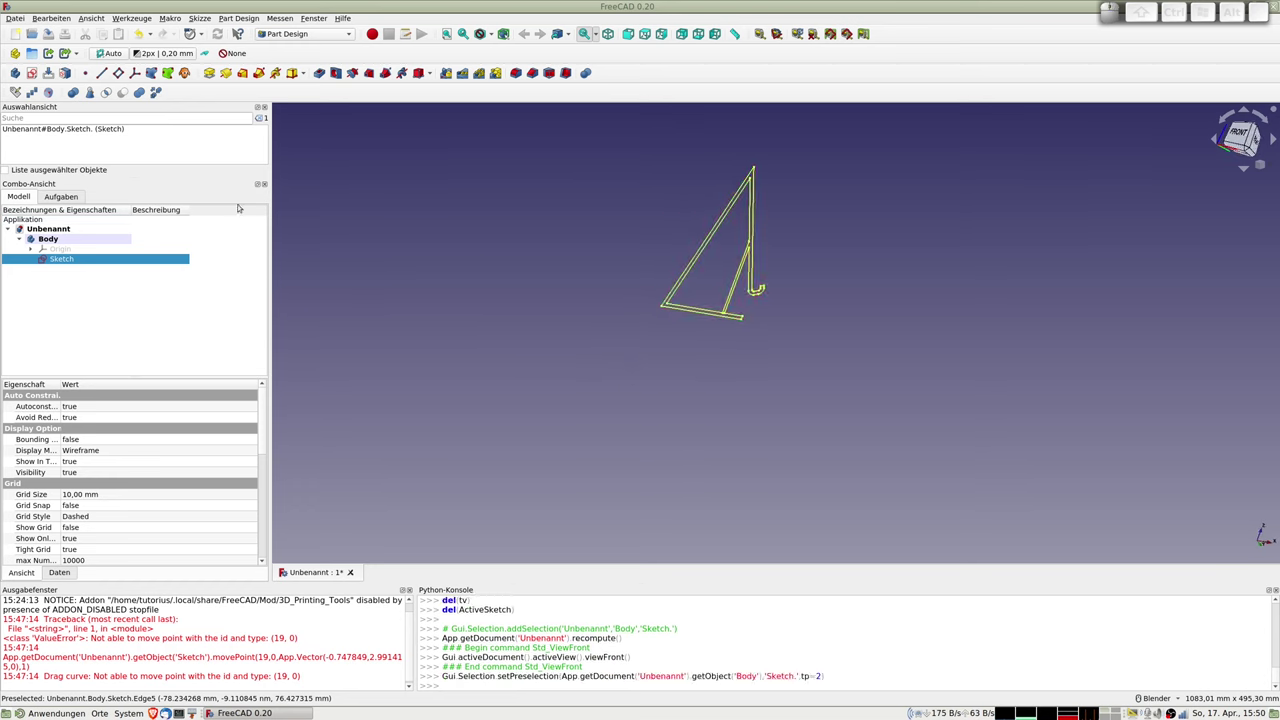
left_click(209, 73)
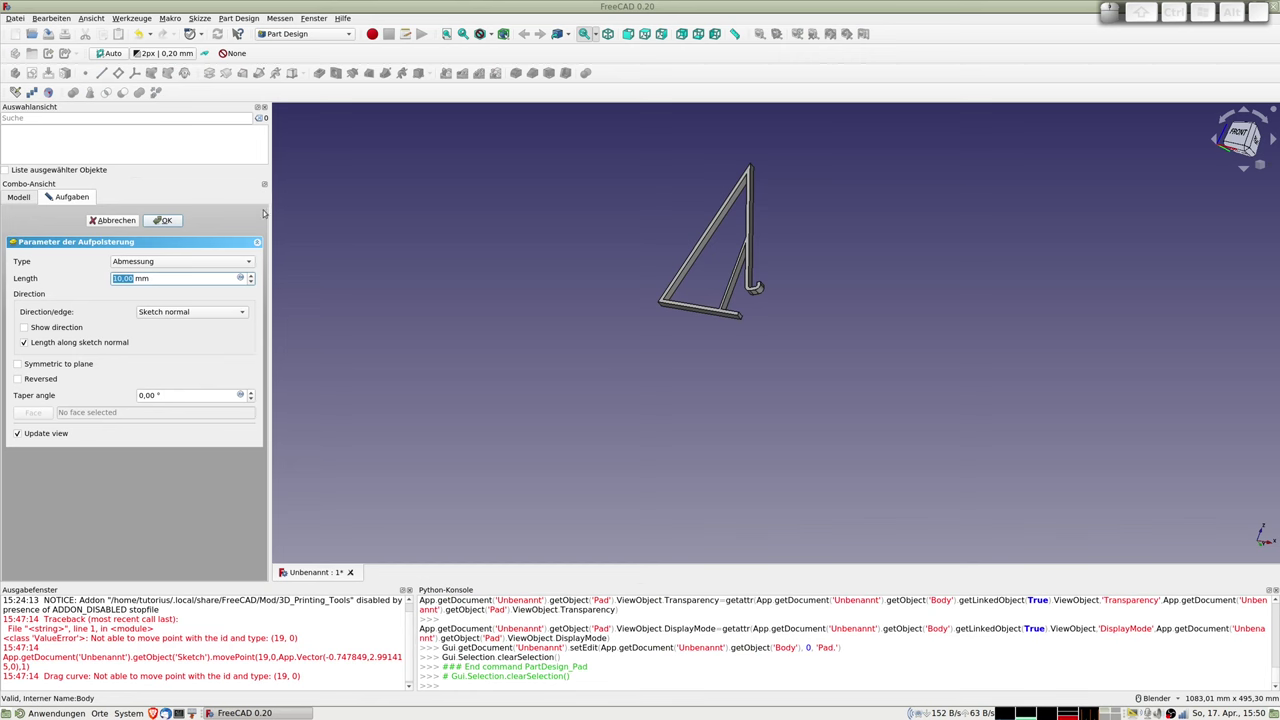
type("80")
key("Return")
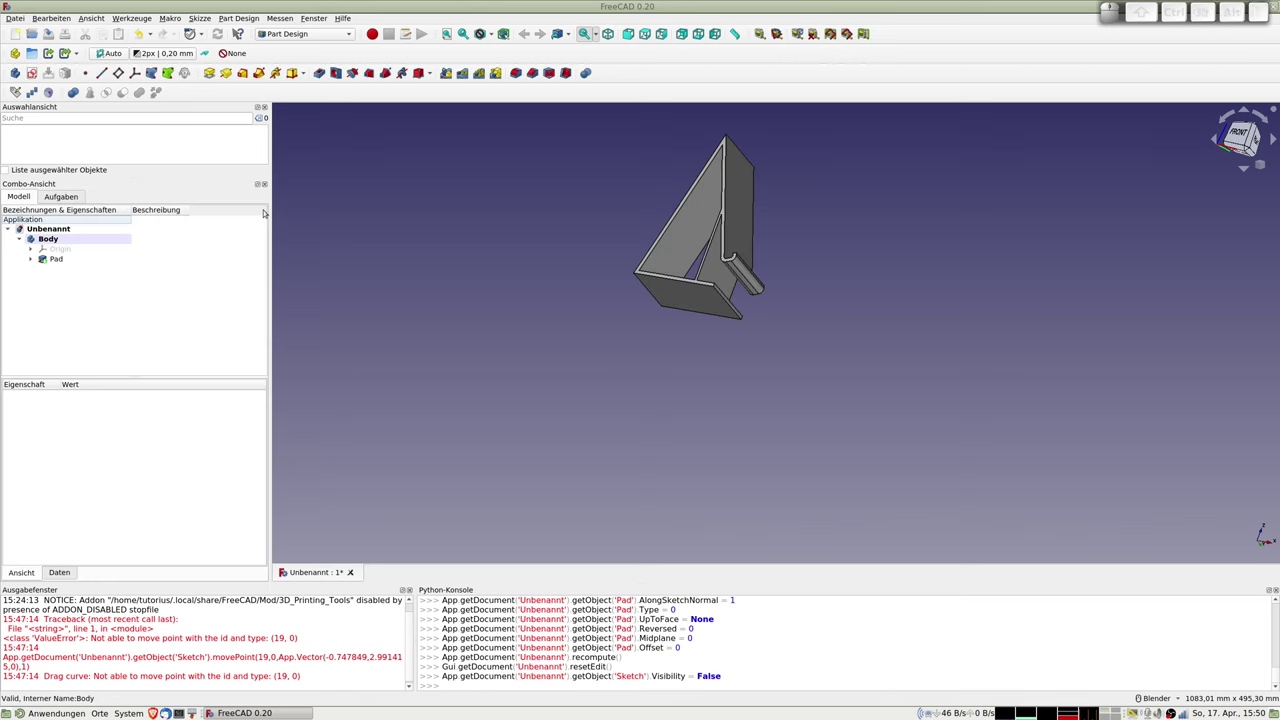
mouse_move(760, 249)
middle_mouse_down()
mouse_move(786, 265)
mouse_move(724, 279)
mouse_move(745, 283)
middle_mouse_up()
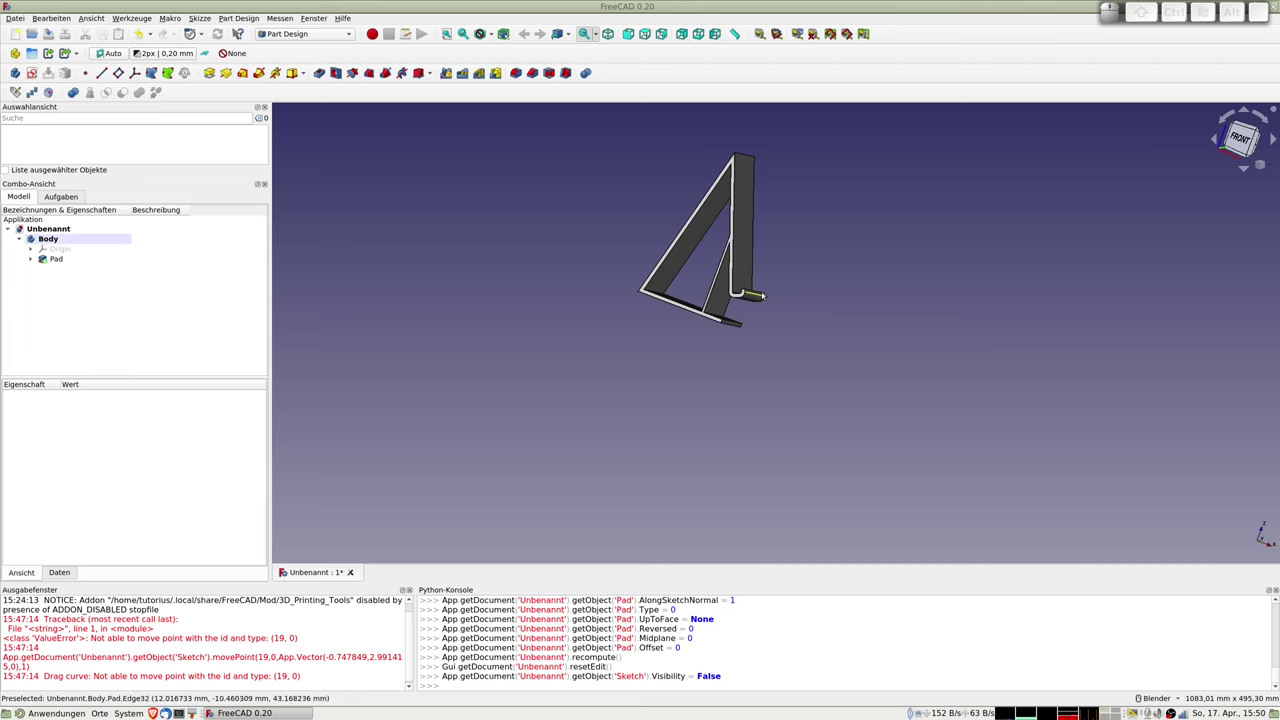
- Orbit around the padded stand and select the hook's narrow lip face
scroll(767, 312, "up", 5)
scroll(695, 289, "up", 3)
middle_click_drag(695, 289, 683, 345)
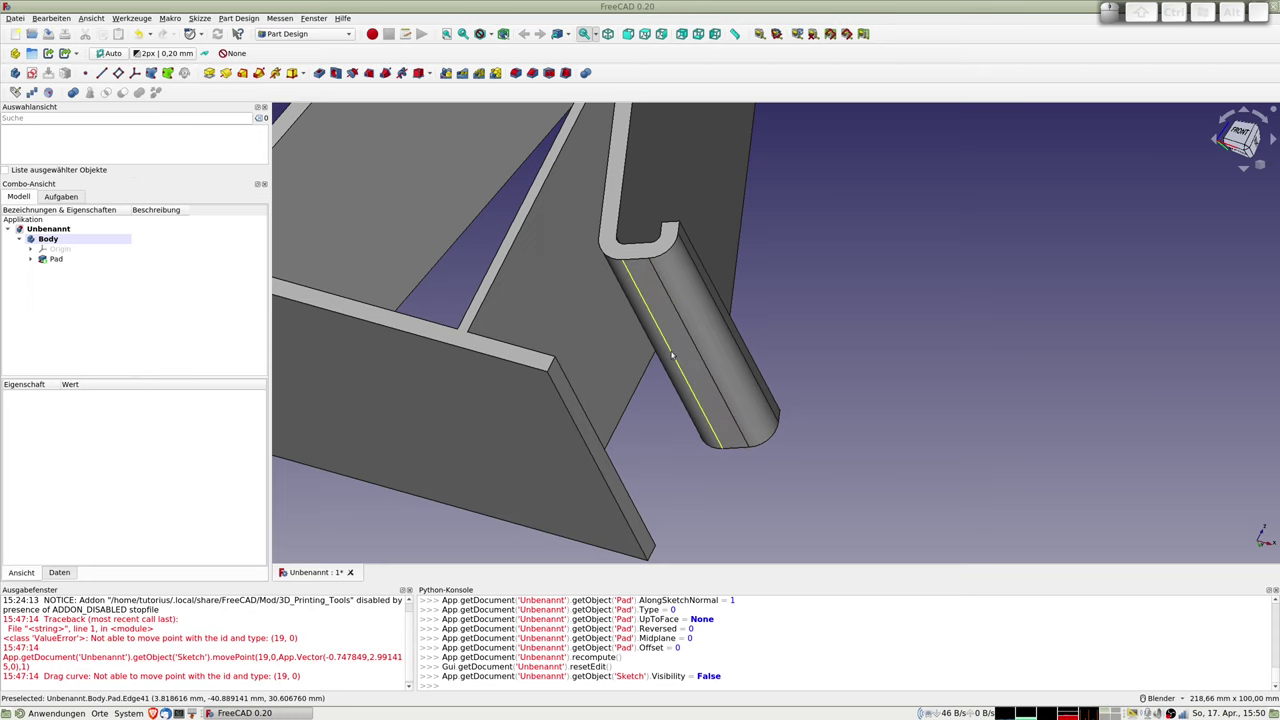
scroll(605, 332, "down", 4)
middle_click_drag(605, 332, 651, 386)
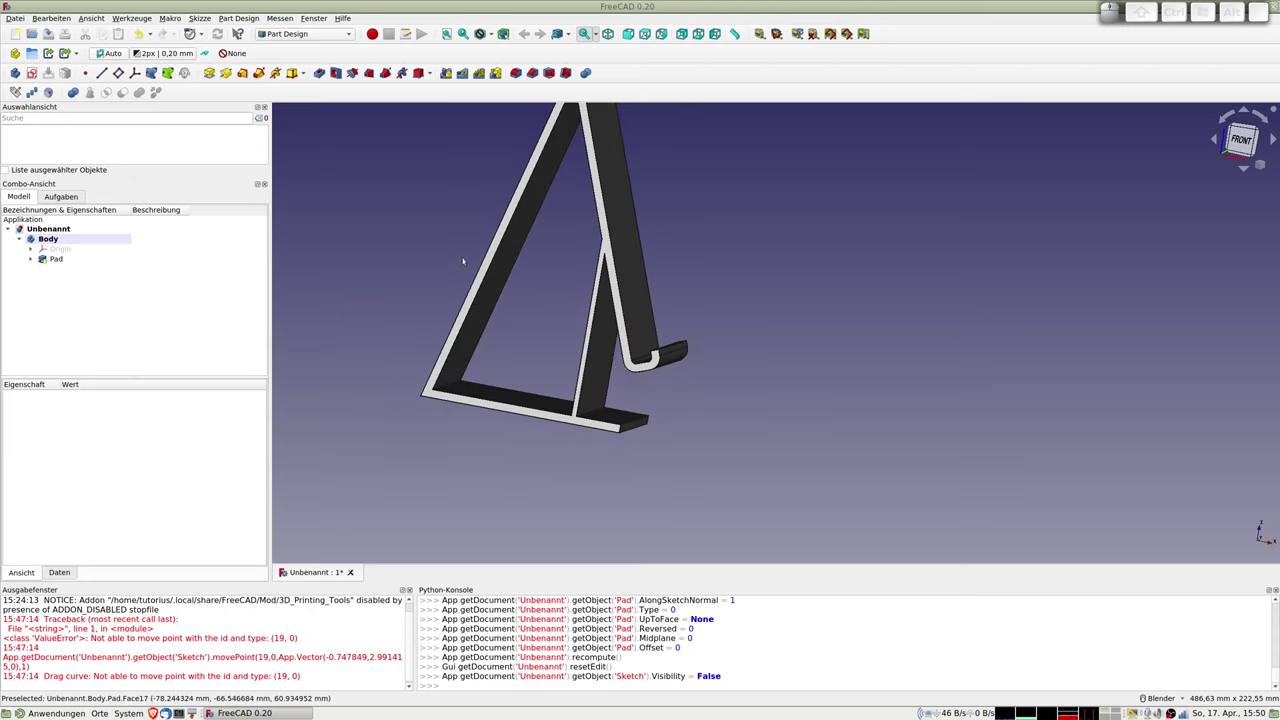
middle_click_drag(523, 271, 559, 330)
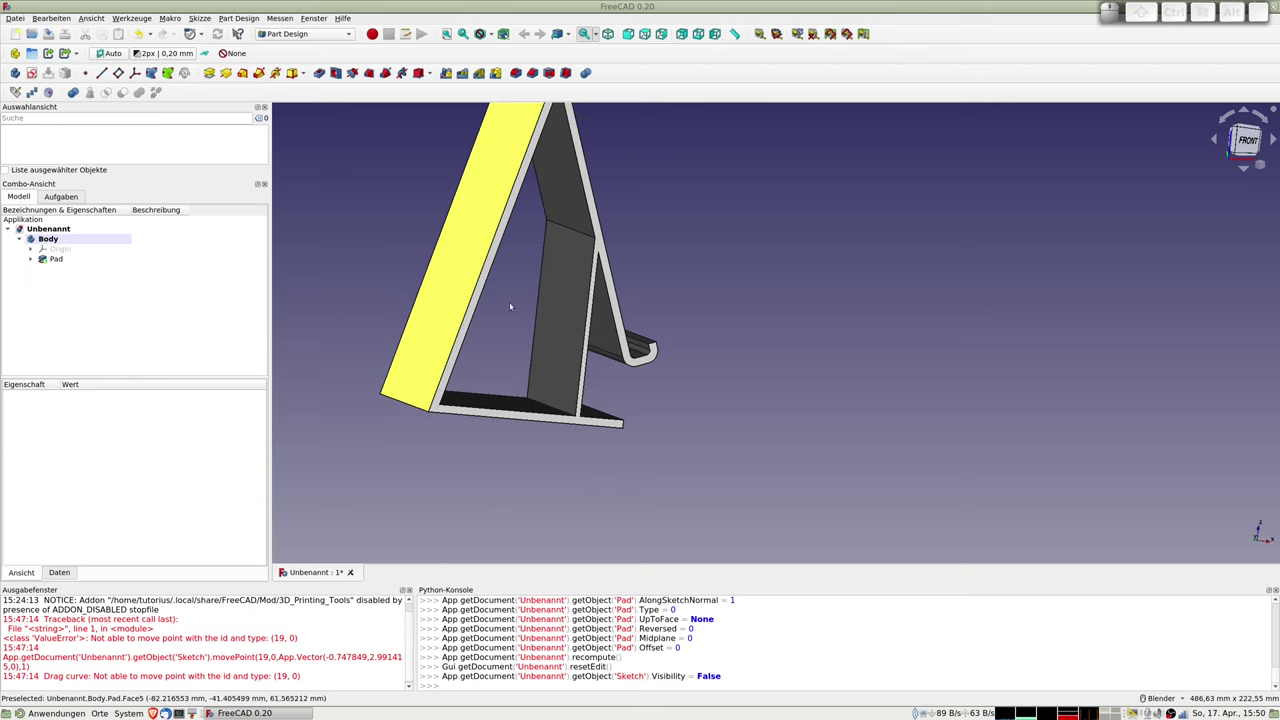
mouse_move(510, 306)
middle_mouse_down()
mouse_move(558, 278)
mouse_move(514, 283)
mouse_move(573, 232)
middle_mouse_up()
scroll(558, 278, "down", 4)
scroll(530, 270, "up", 5)
scroll(550, 250, "up", 2)
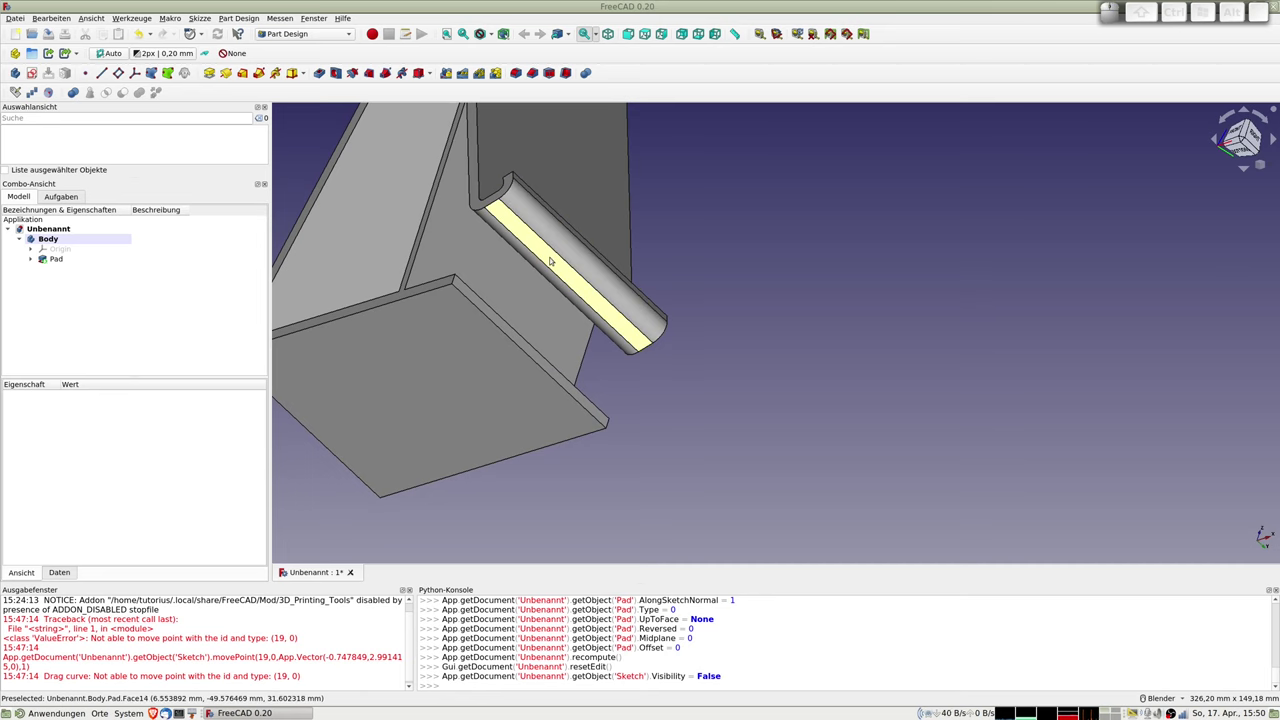
left_click(554, 265)
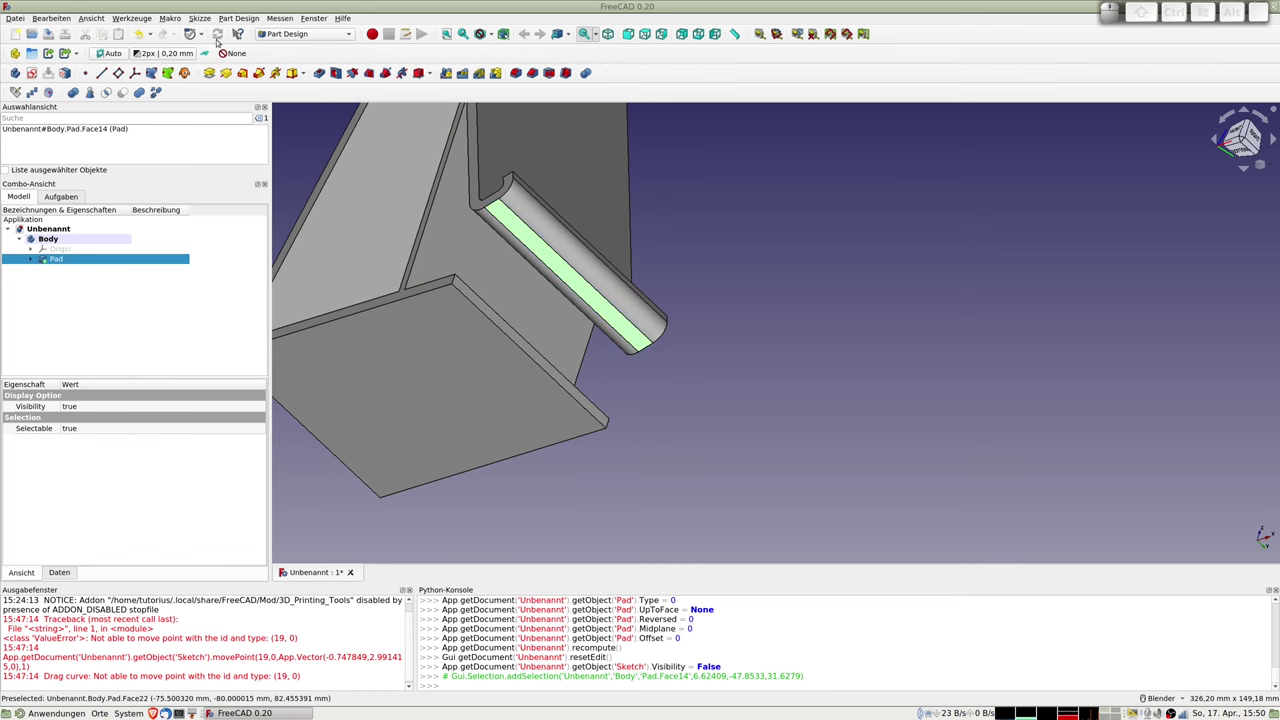
- Create a new sketch on the hook's lip face, with section view cutting away the solid
left_click(32, 74)
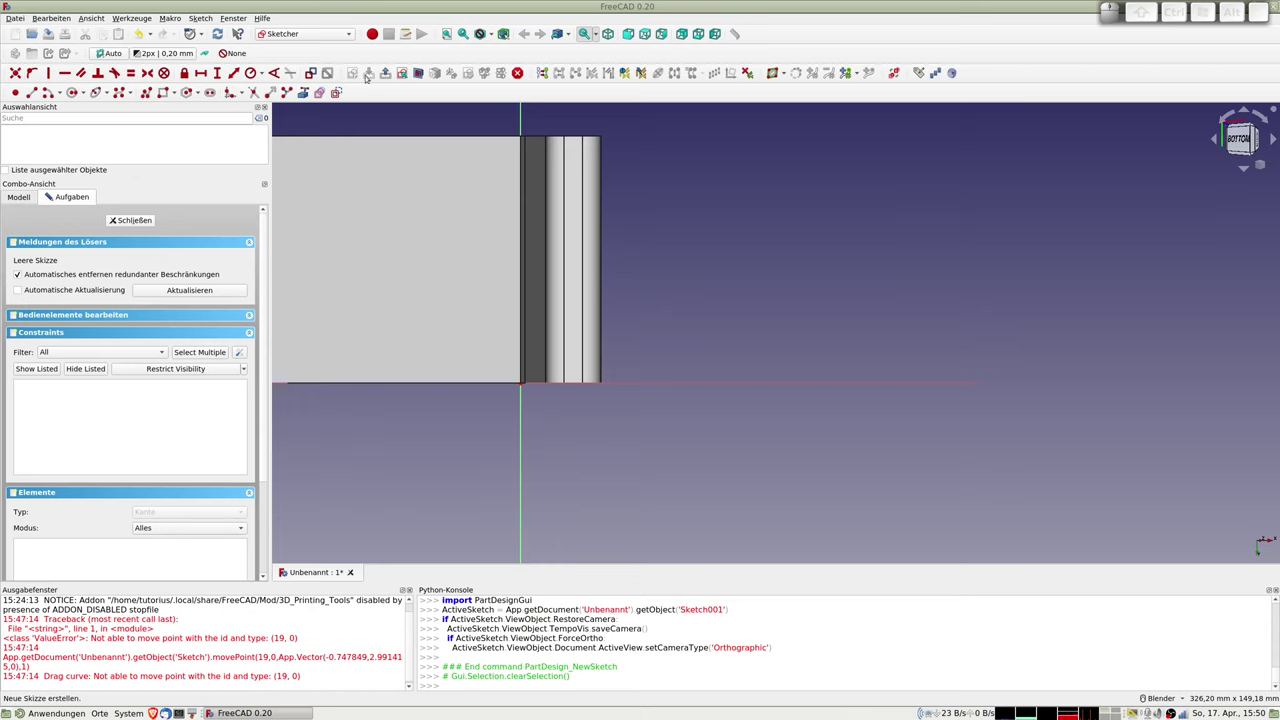
left_click(418, 73)
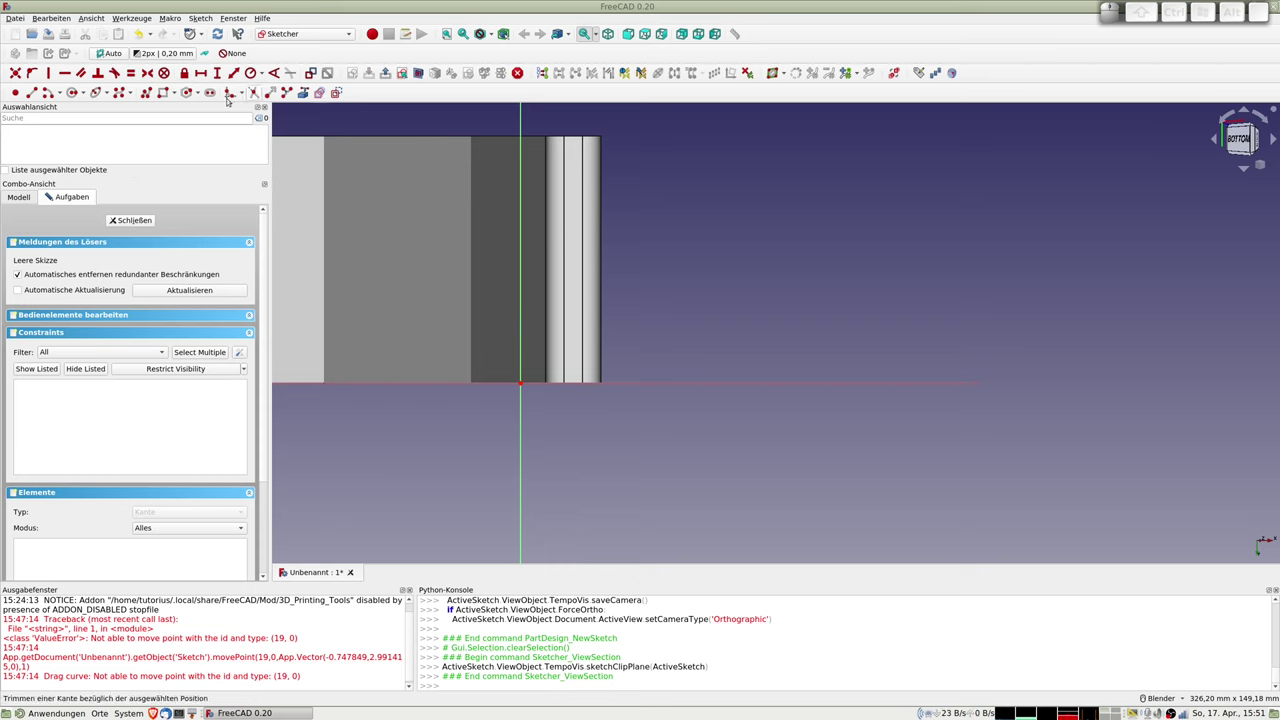
left_click(165, 92)
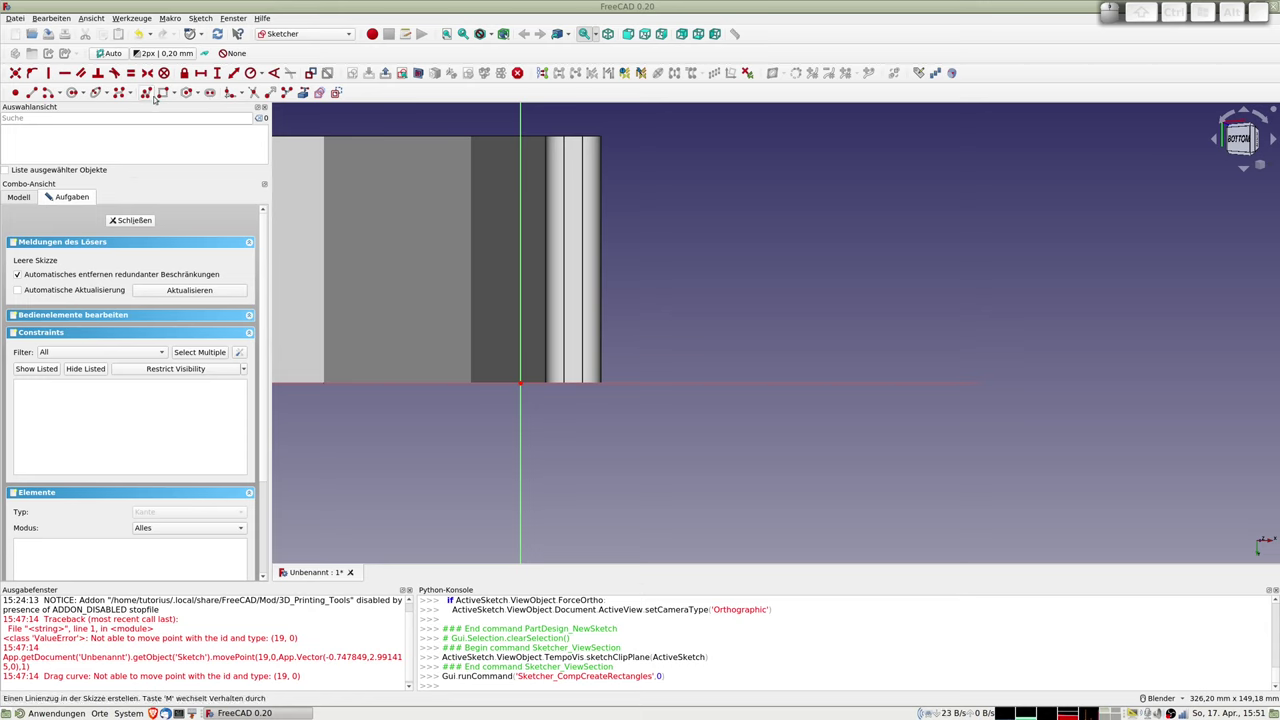
- Draw a vertical rounded slot on the lip face
left_click(210, 93)
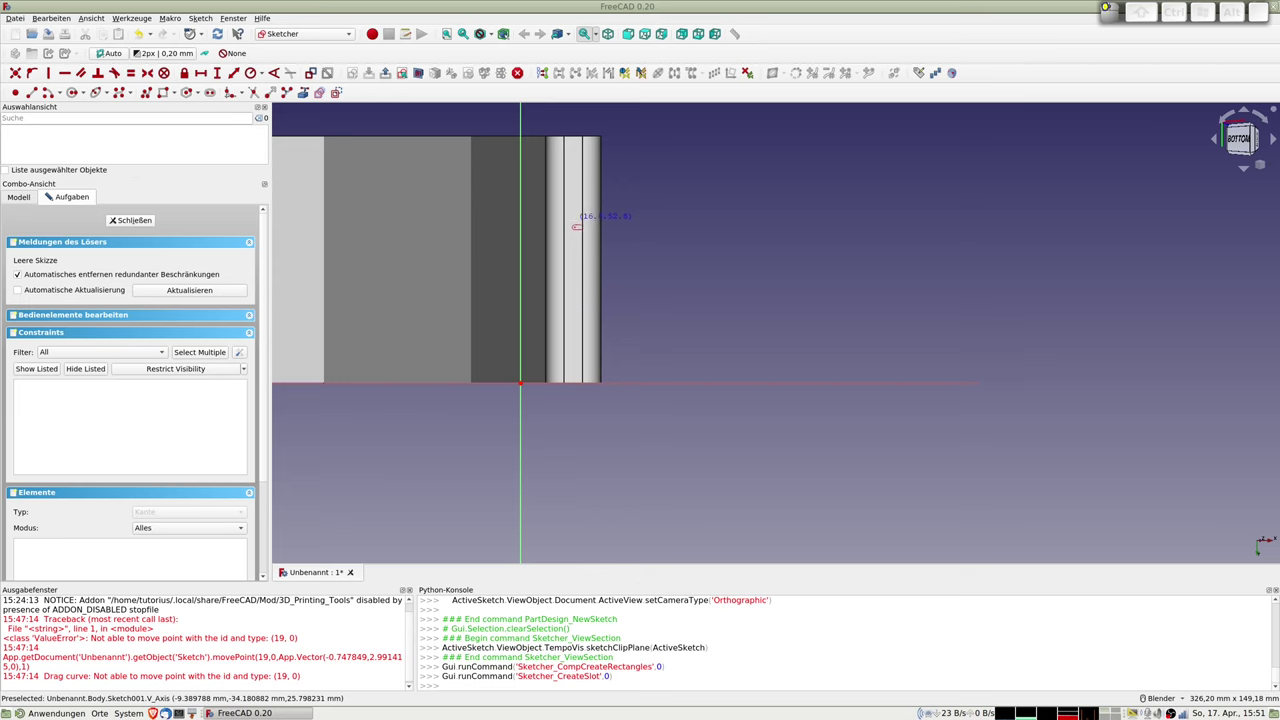
left_click(577, 220)
left_click(577, 292)
scroll(645, 264, "up", 2)
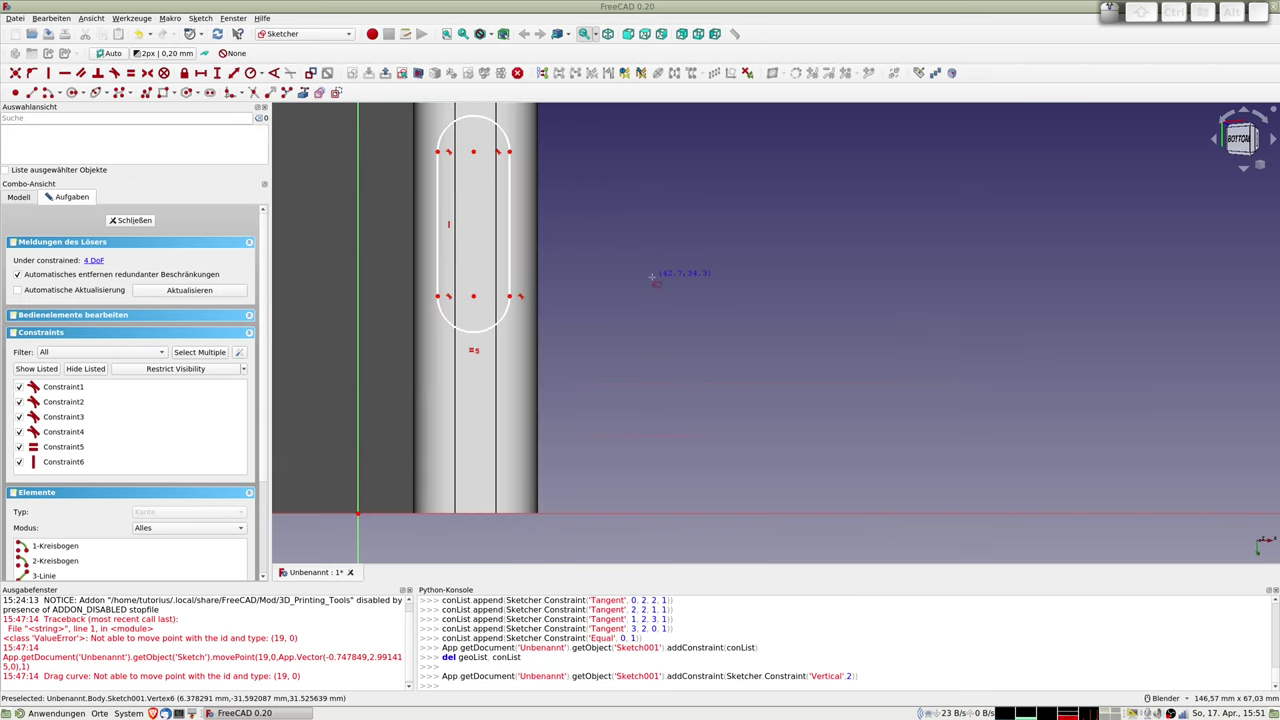
key("Escape")
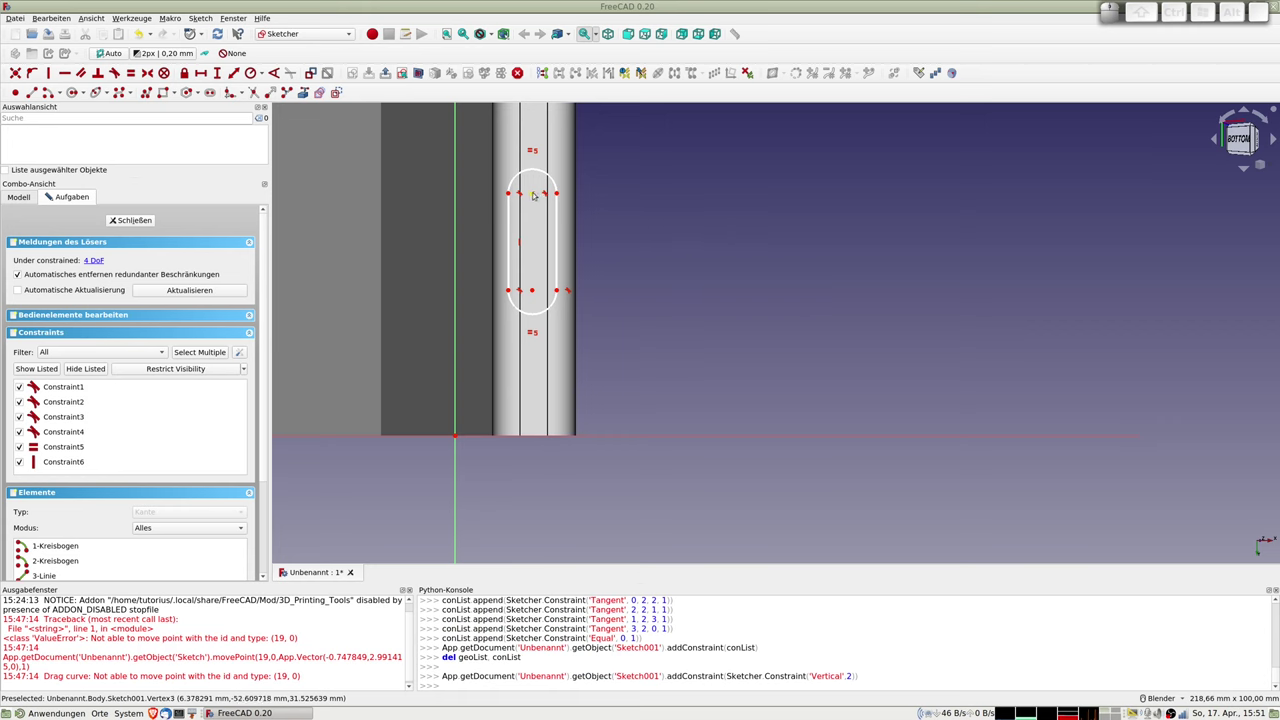
- Constrain the slot's two end centres to be vertically aligned
left_click(532, 193)
left_click(532, 291)
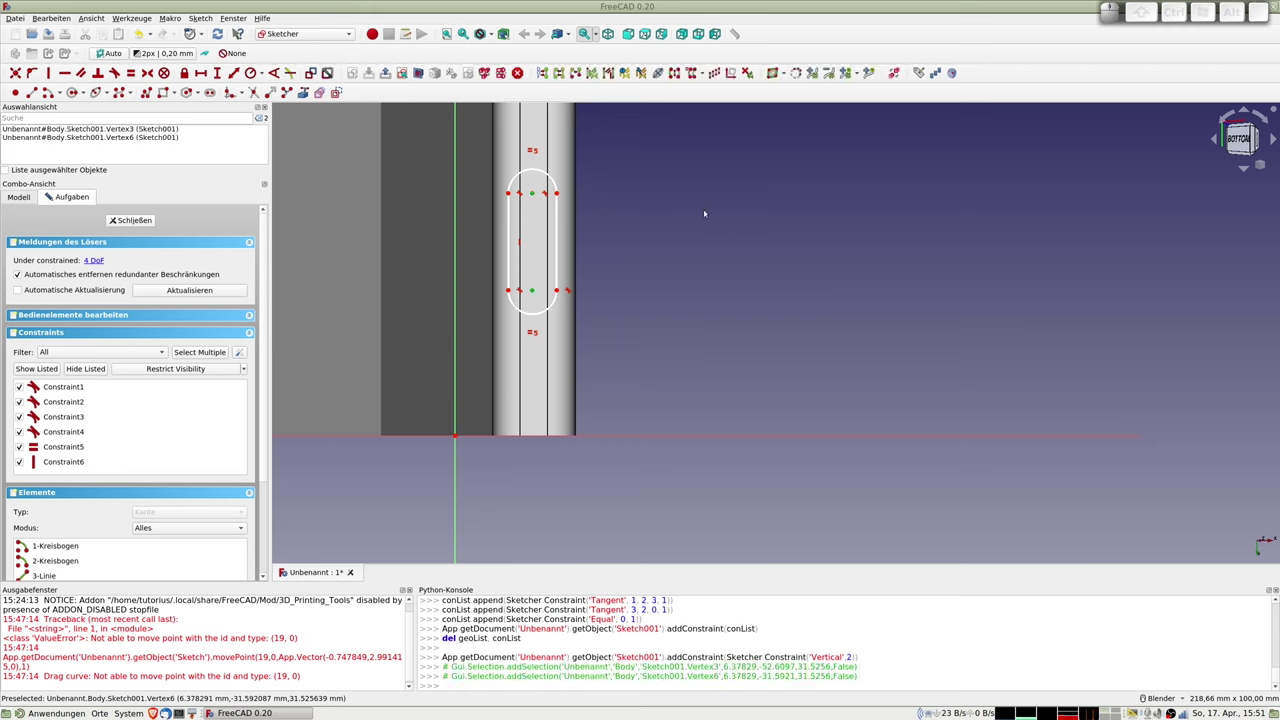
key("v")
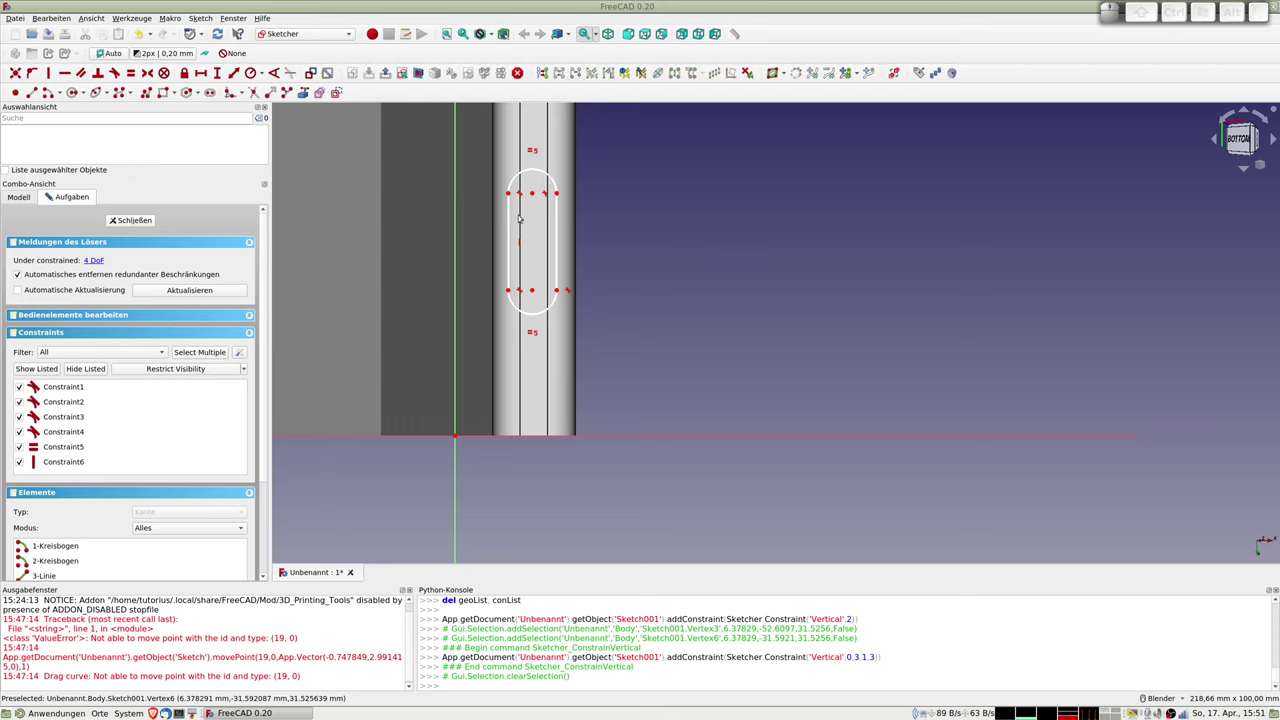
scroll(601, 261, "down", 4)
left_click(572, 248)
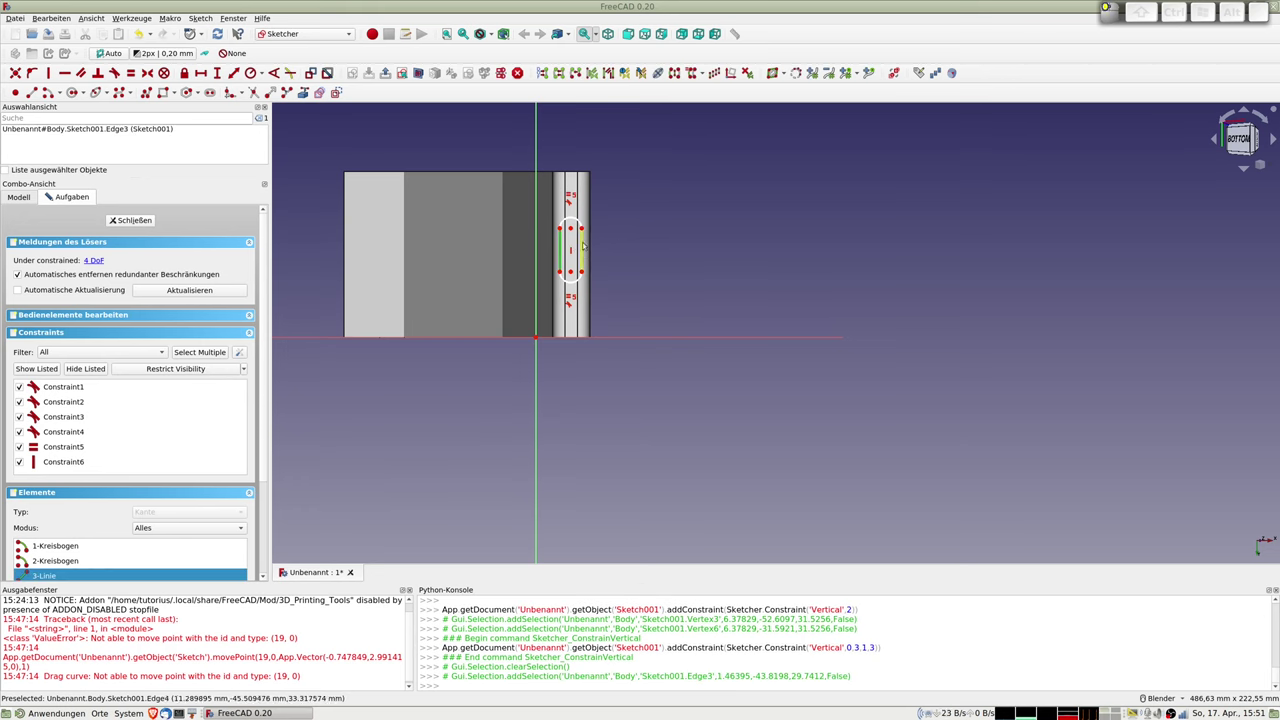
- Constrain the slot's length, changing it from 20 mm to 15 mm
left_click(582, 248)
left_click(234, 73)
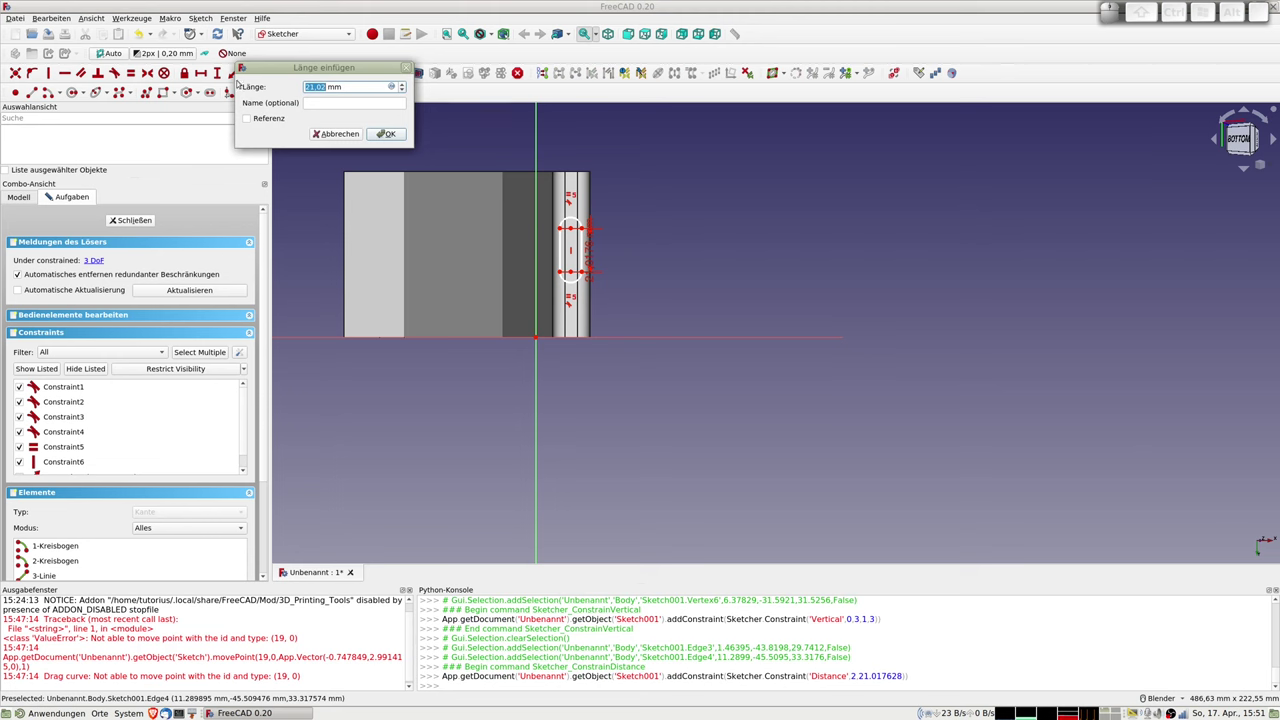
type("2")
key("Return")
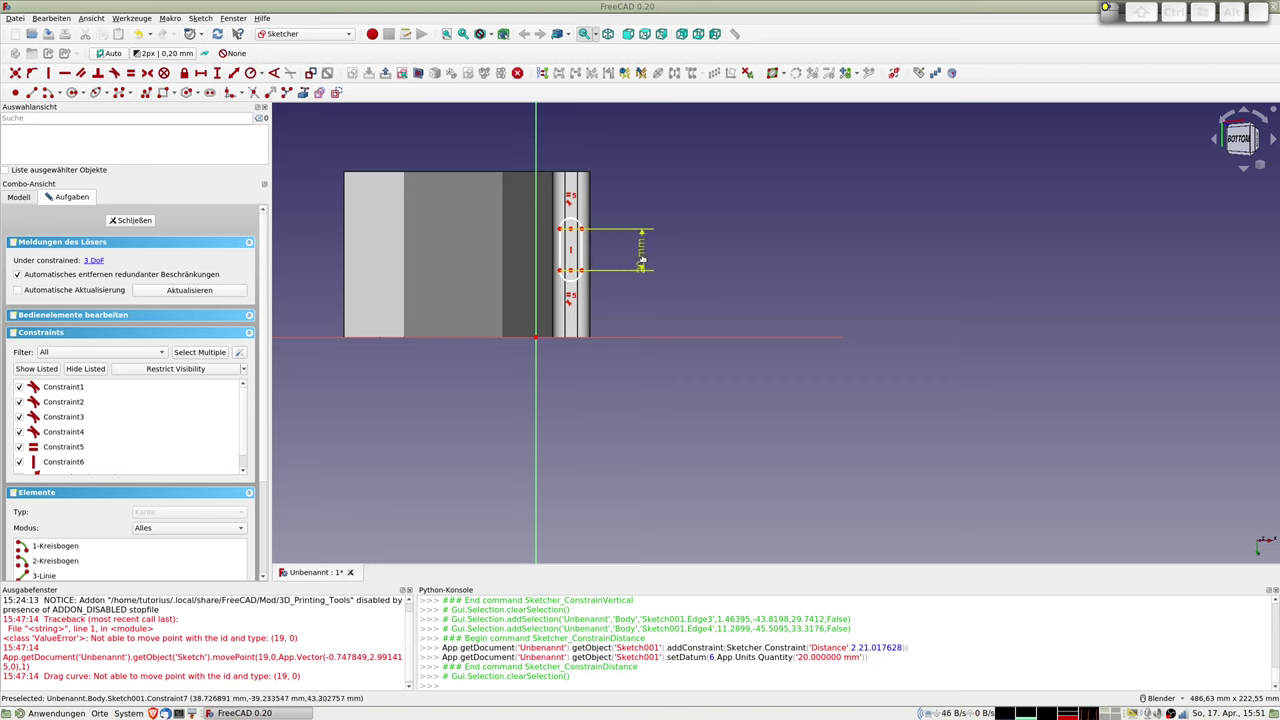
double_click(642, 261)
type("15")
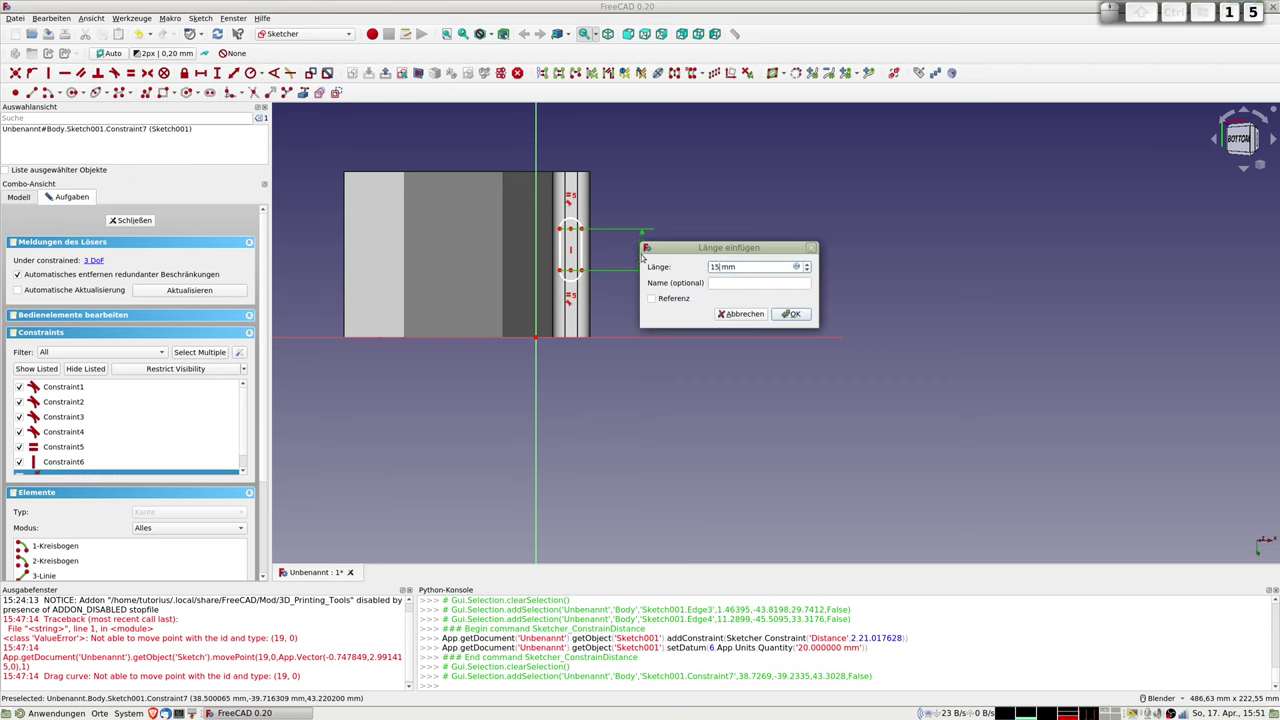
key("Return")
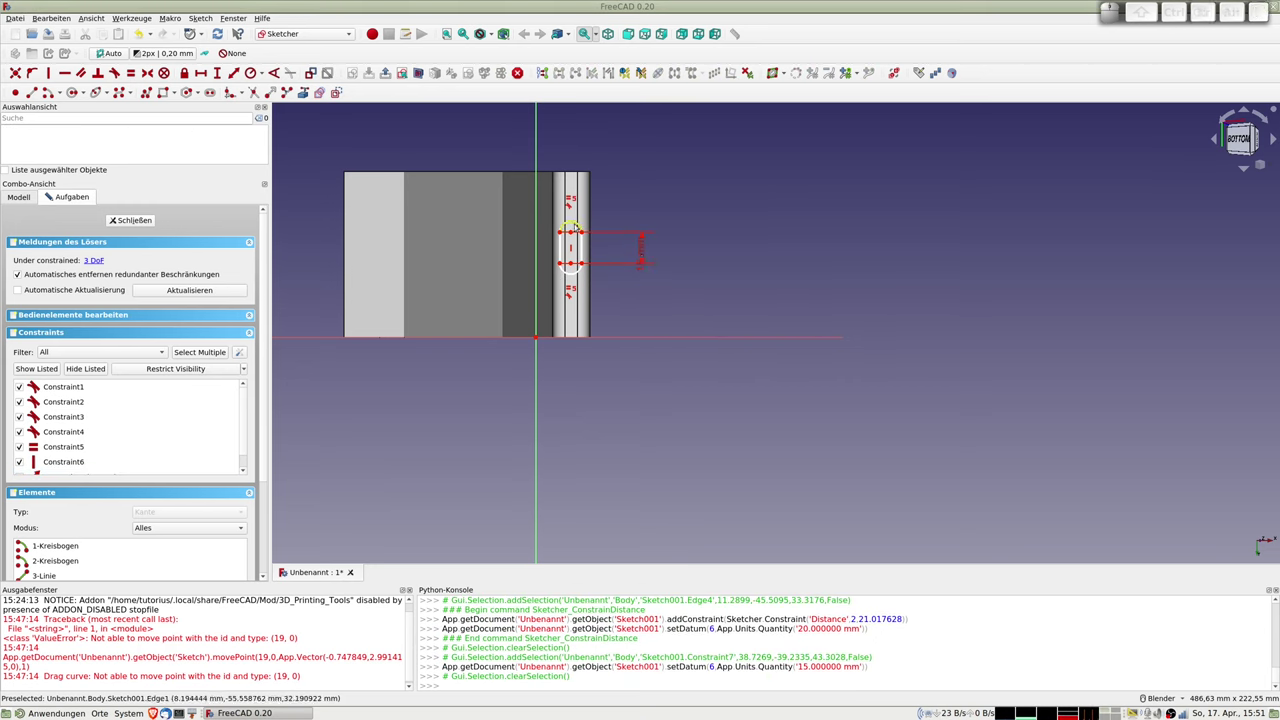
- Give the slot's rounded end an 8 mm diameter constraint
left_click(574, 226)
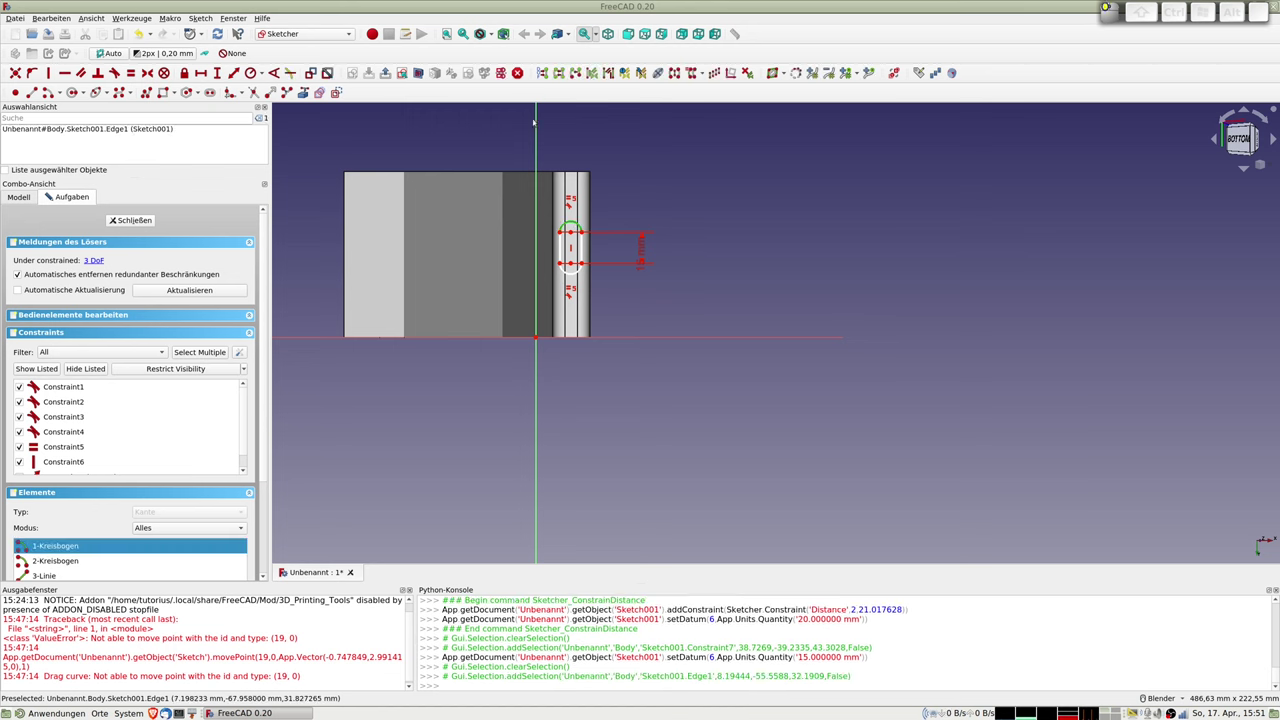
left_click(261, 77)
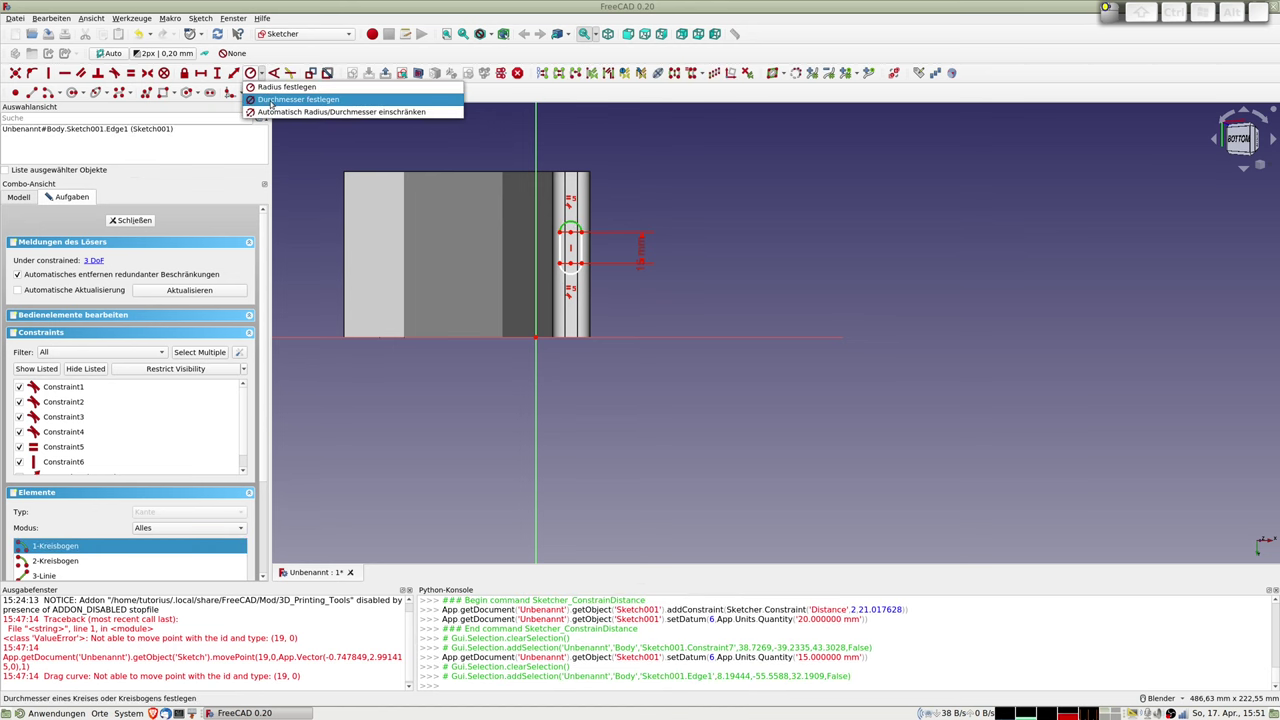
left_click(300, 97)
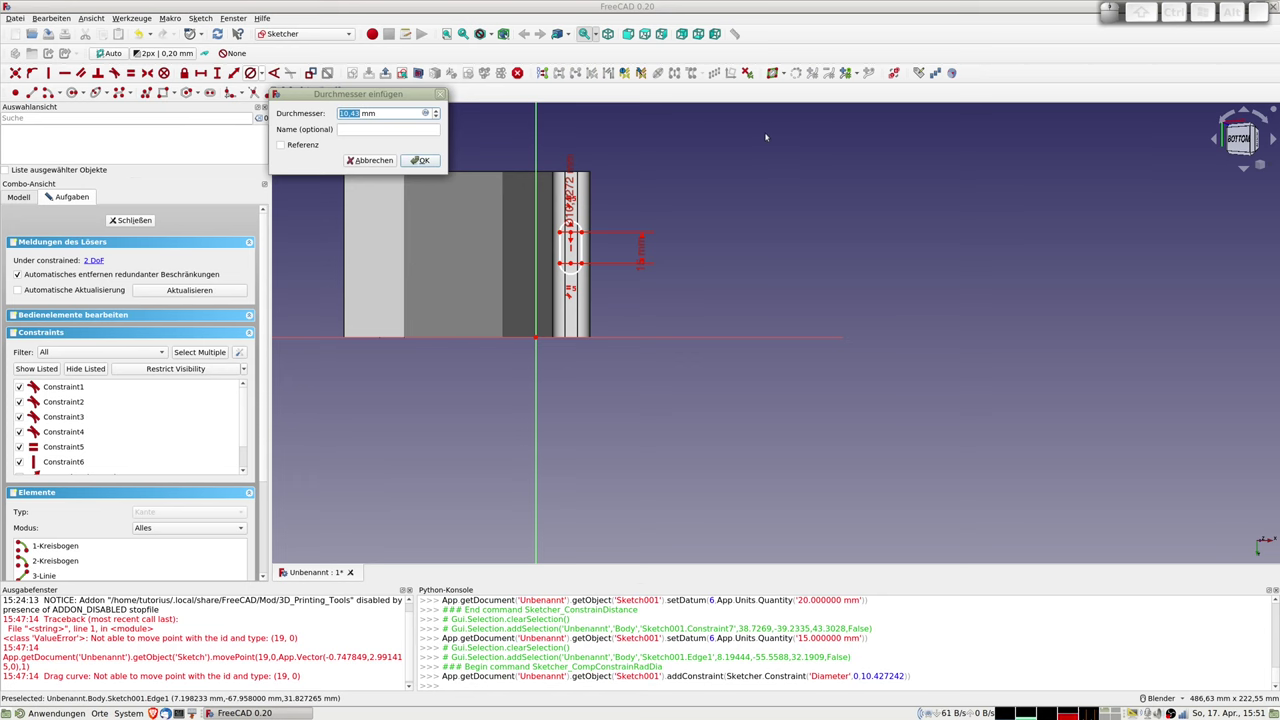
type("8")
key("Return")
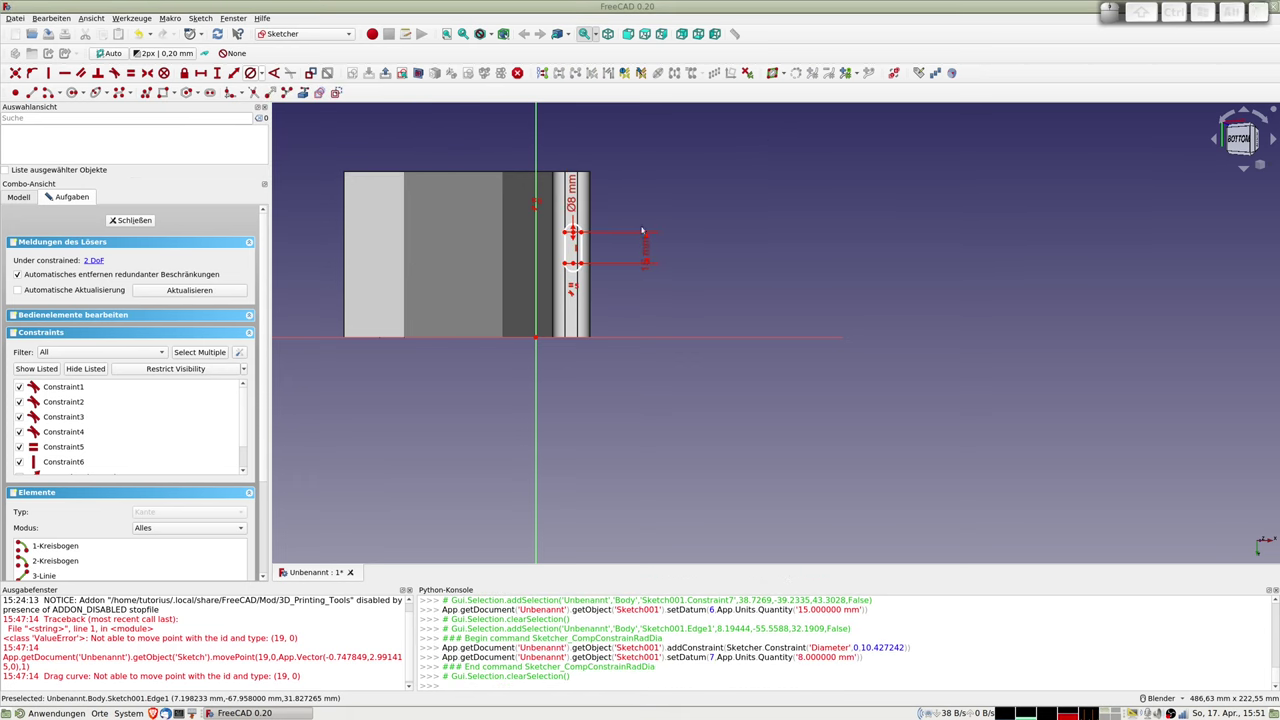
scroll(642, 231, "up", 2)
scroll(555, 260, "down", 2)
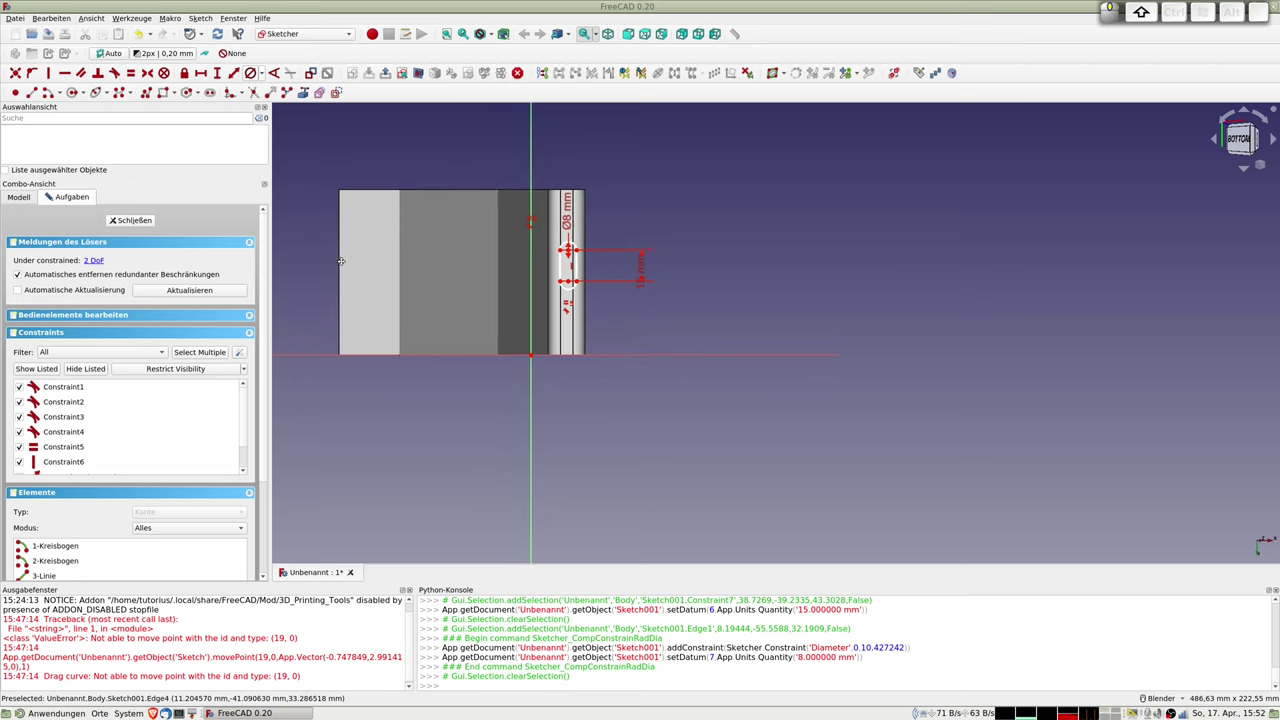
middle_click_drag(315, 263, 482, 273, "shift")
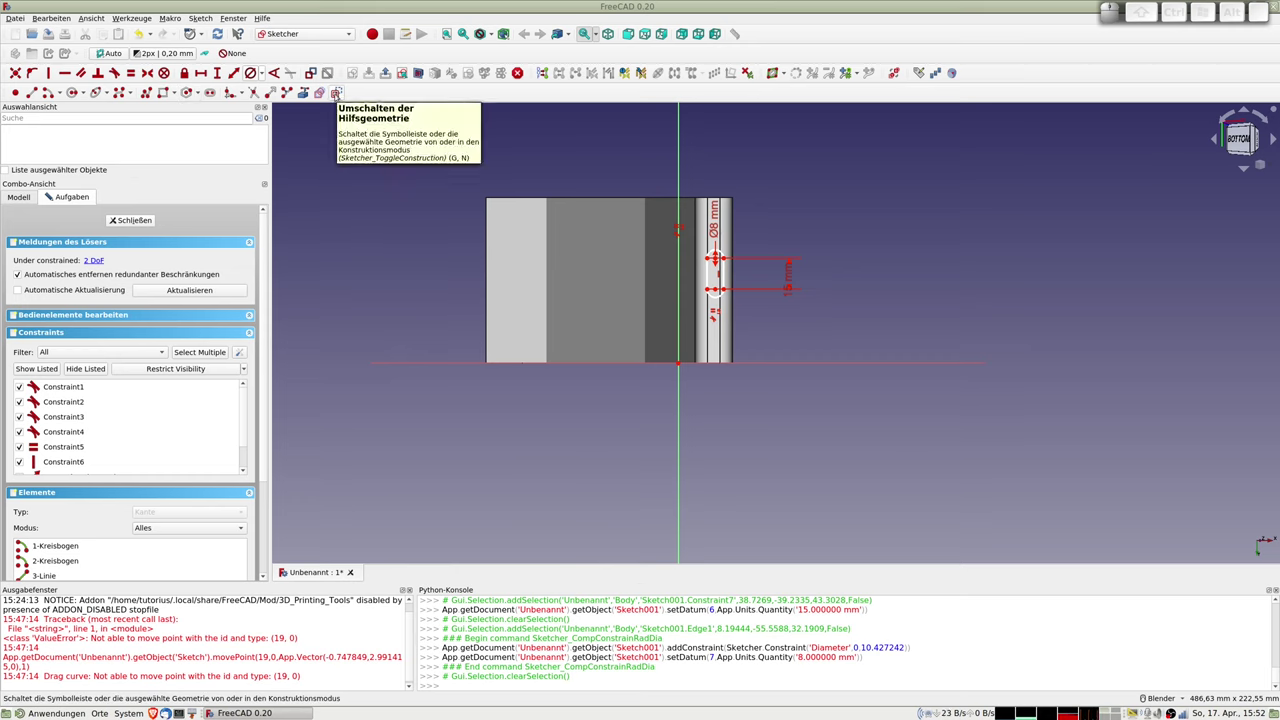
- Draw a horizontal construction line 40 mm above the horizontal axis
left_click(336, 92)
left_click(31, 92)
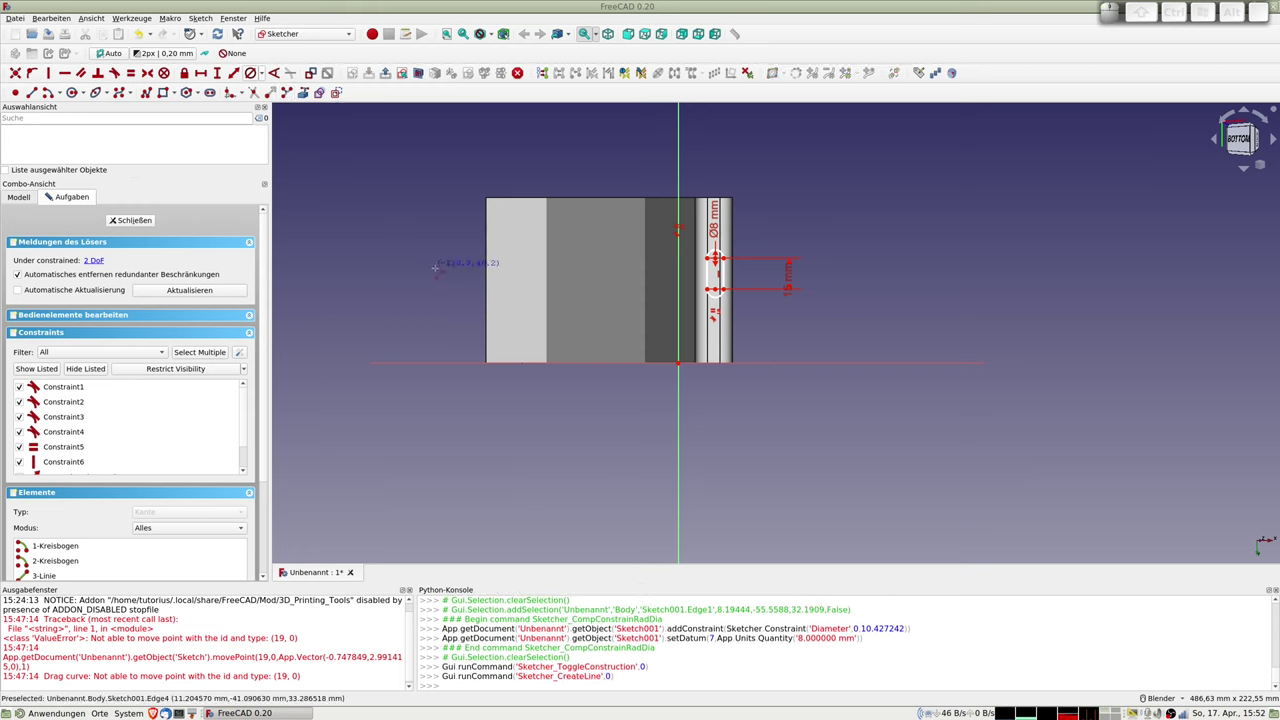
left_click(897, 266)
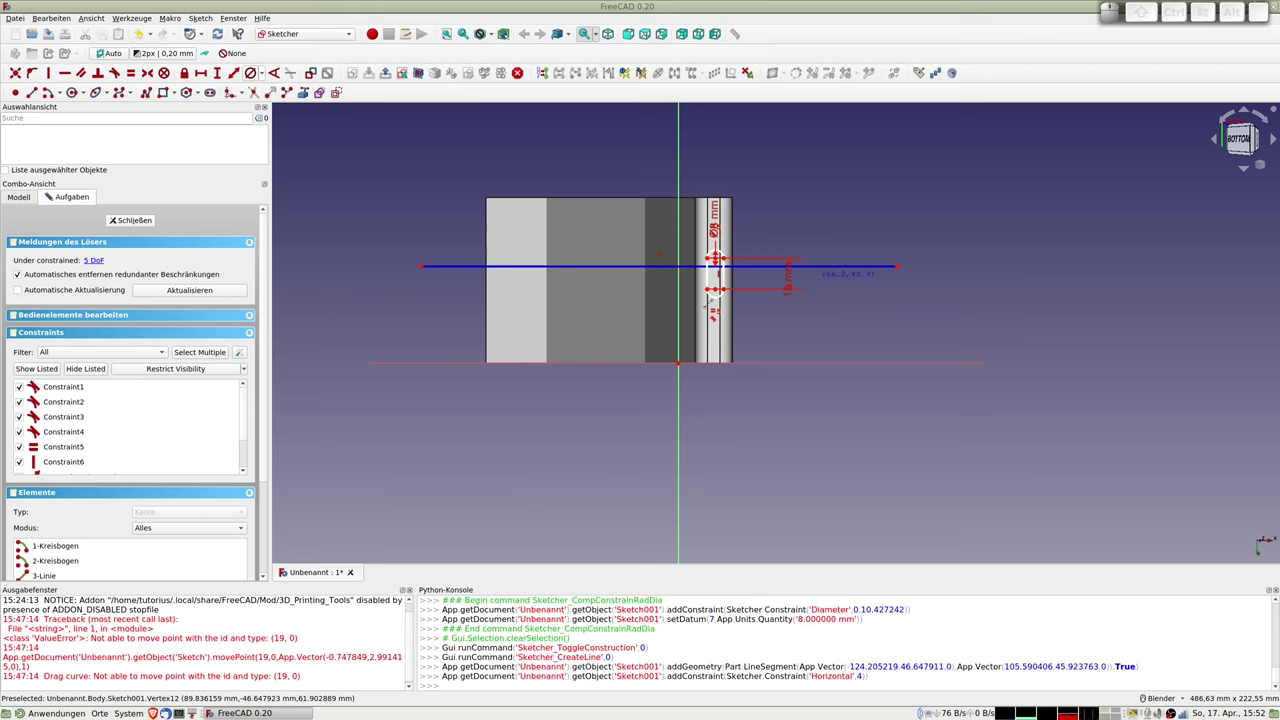
left_click(422, 267)
left_click(430, 363)
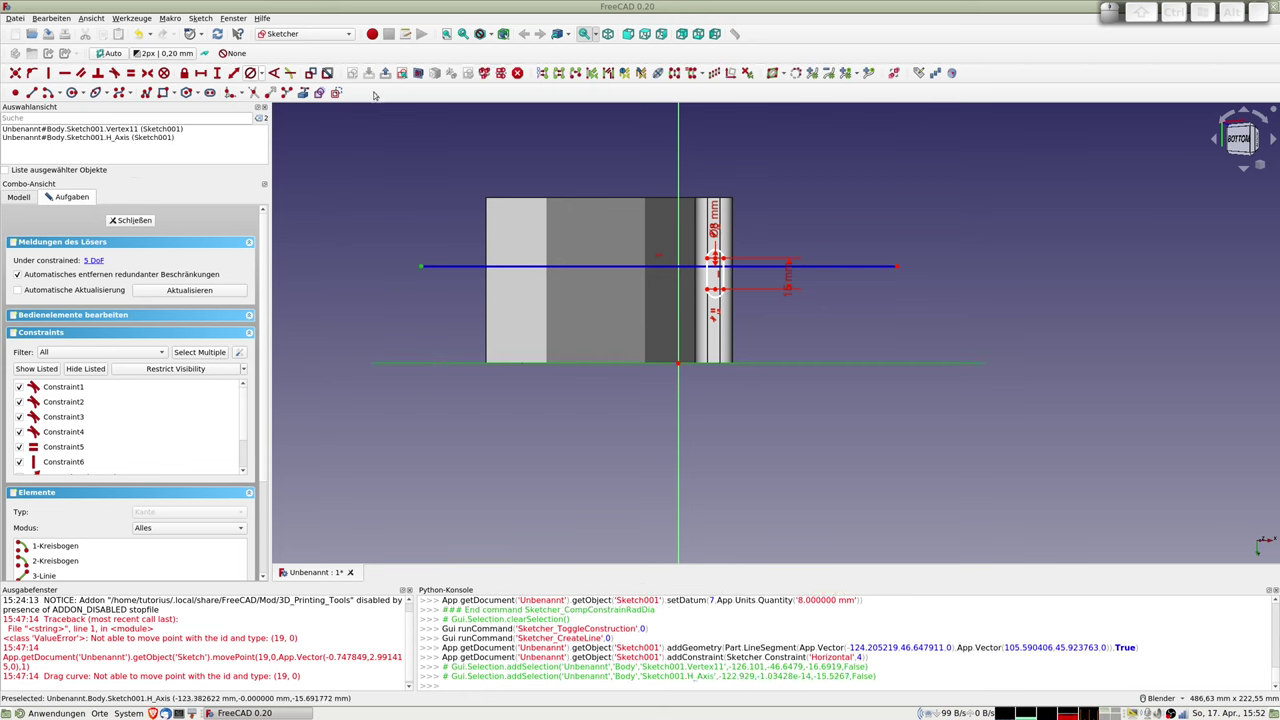
left_click(236, 73)
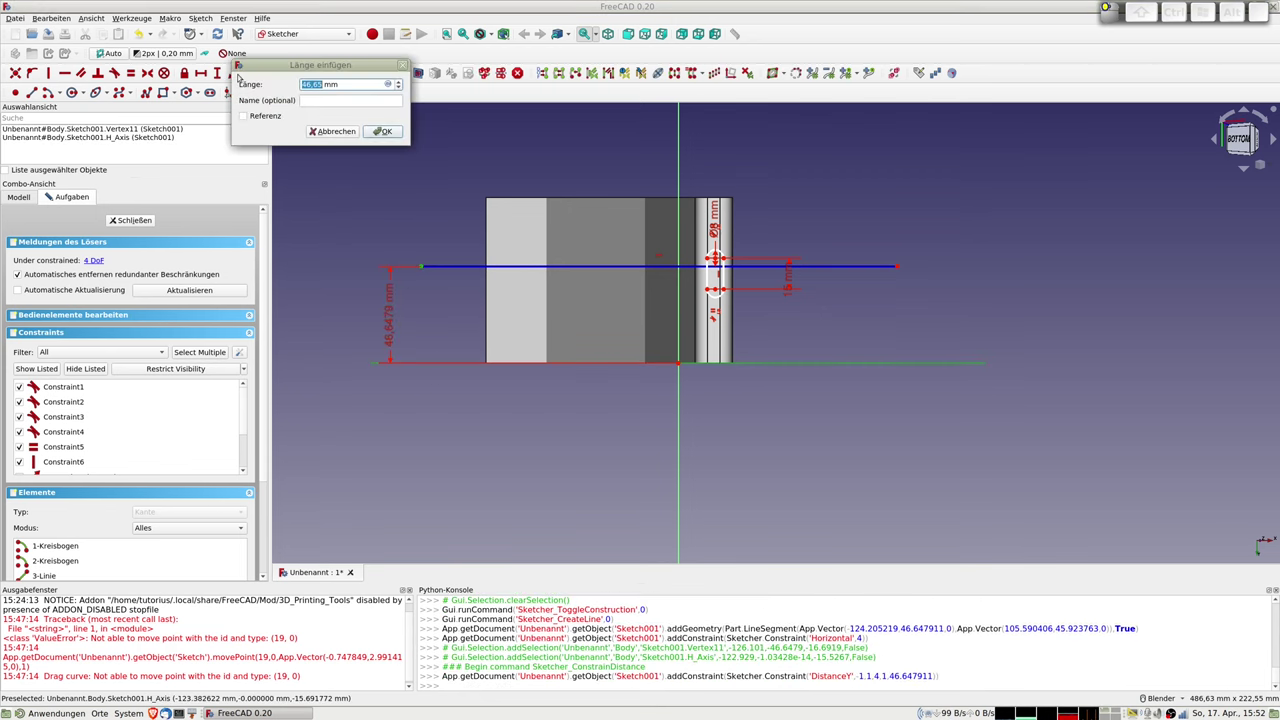
type("40")
key("Return")
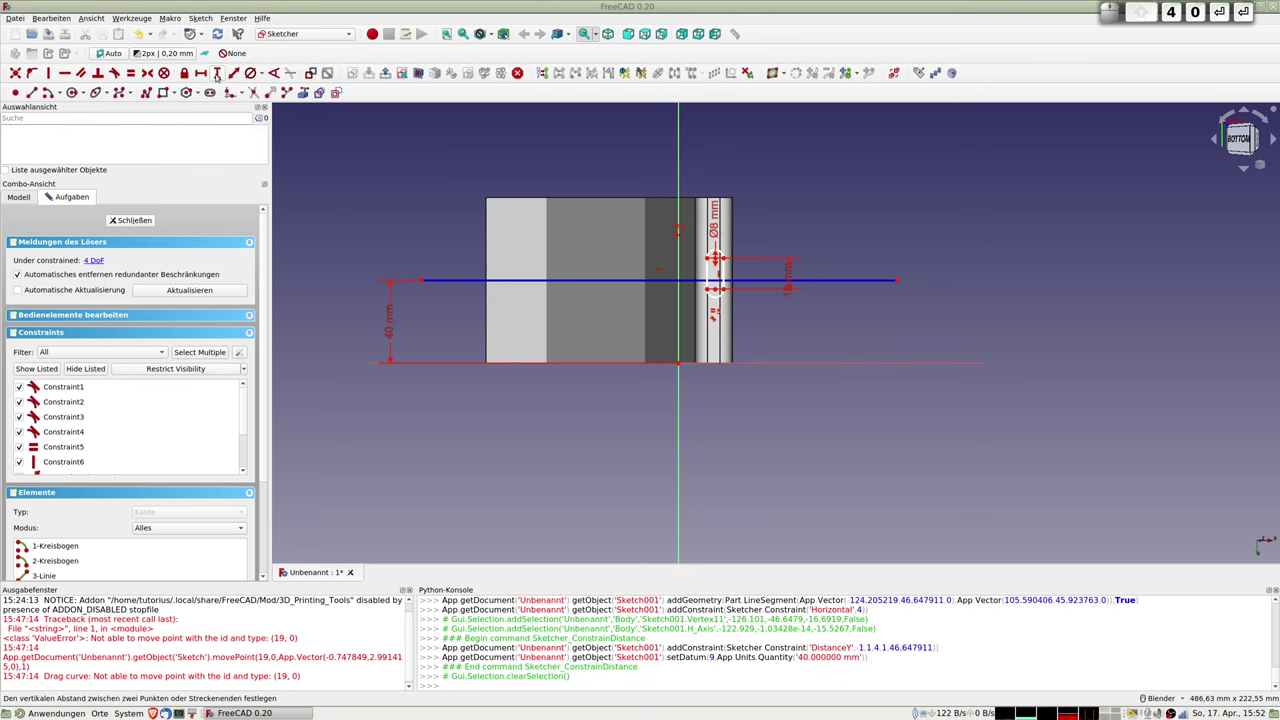
- Make the slot symmetric about the construction line
scroll(736, 288, "up", 2)
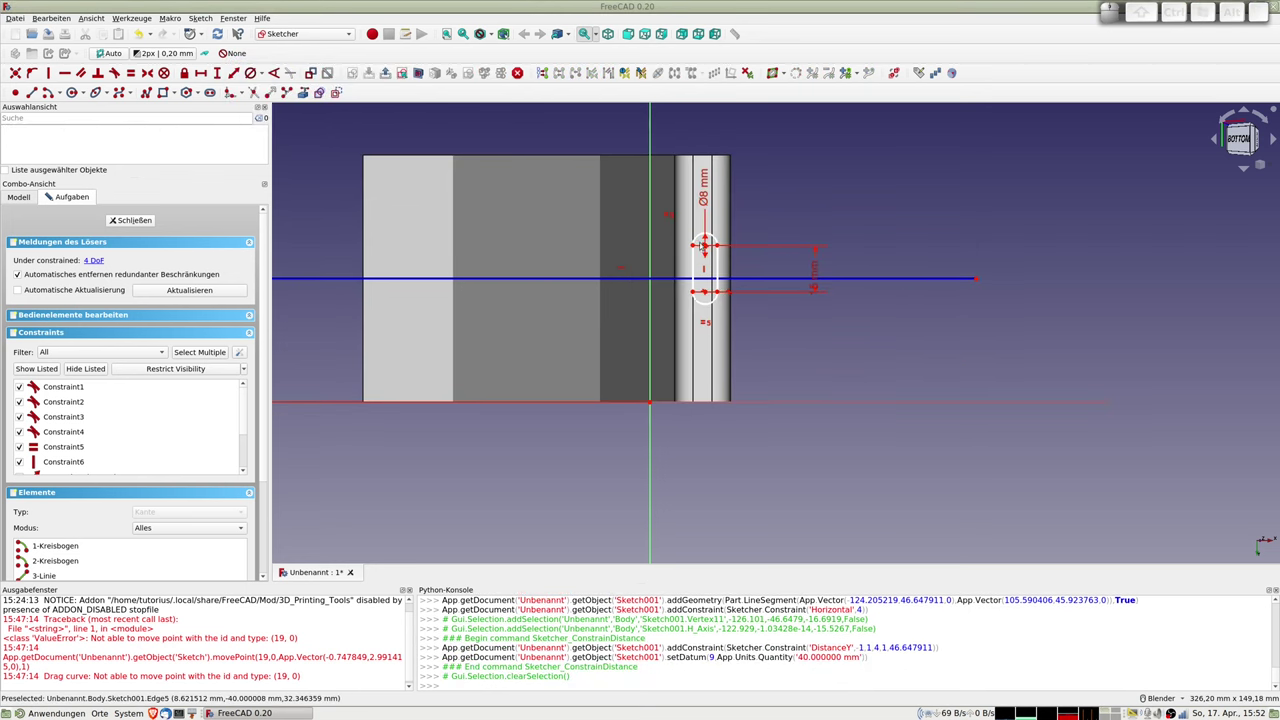
left_click(694, 292)
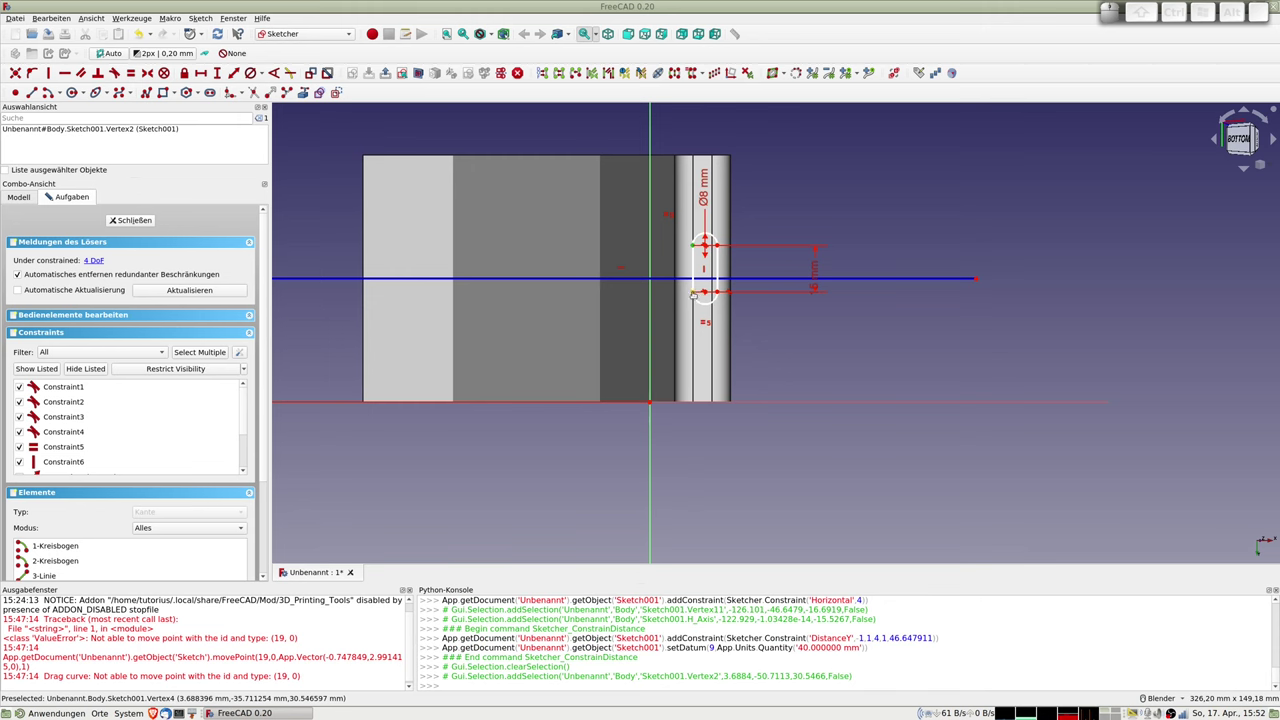
left_click(693, 244)
left_click(656, 268)
key("s")
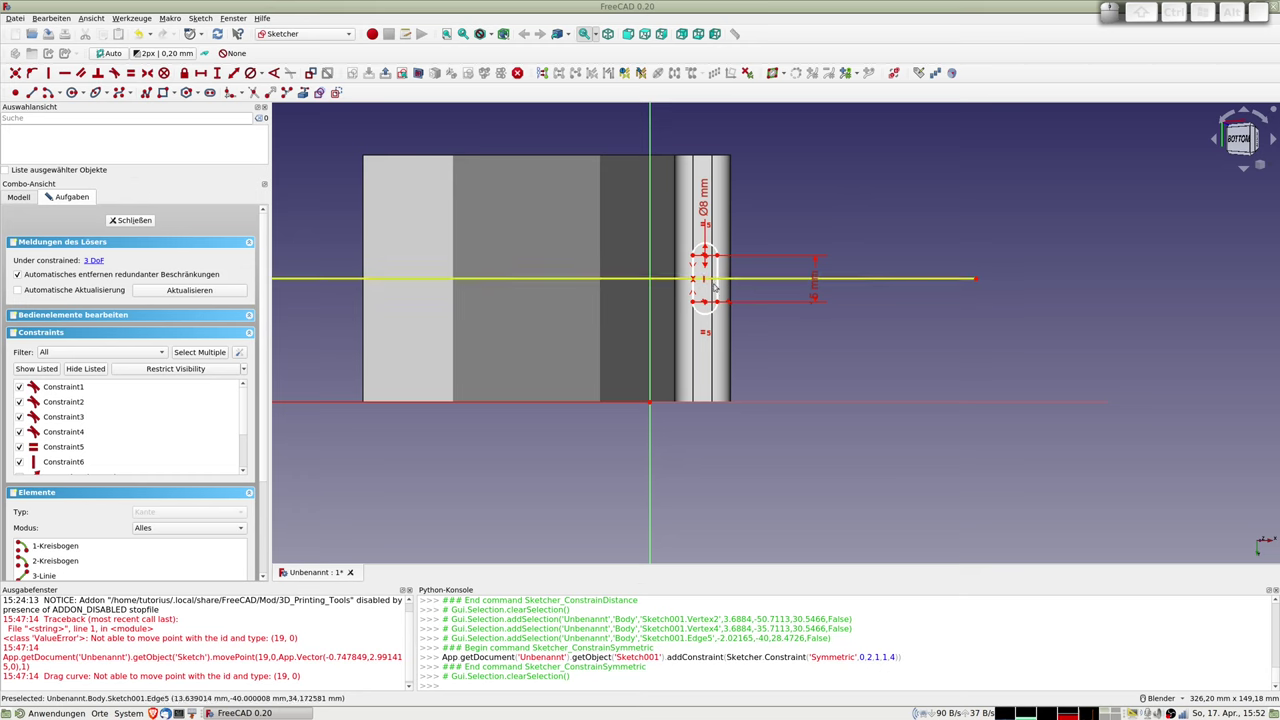
- Place the slot 13 mm horizontally from the vertical axis
scroll(741, 266, "up", 2)
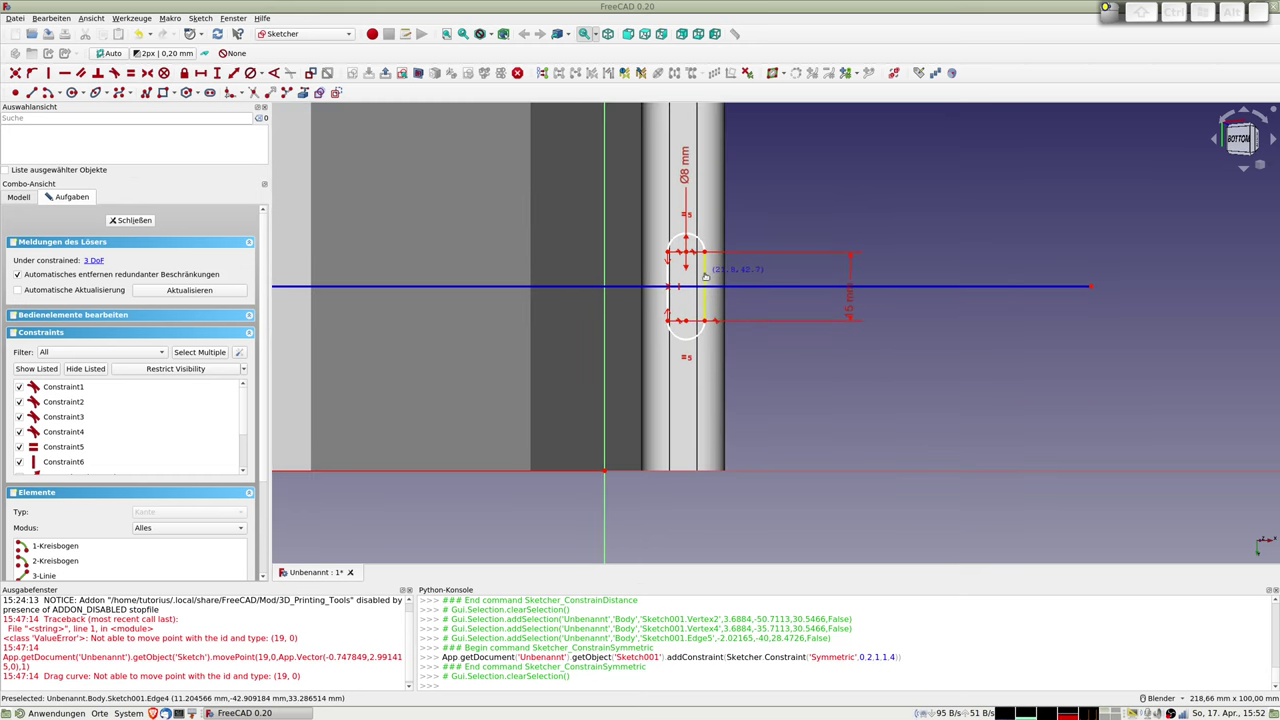
left_click_drag(705, 277, 703, 276)
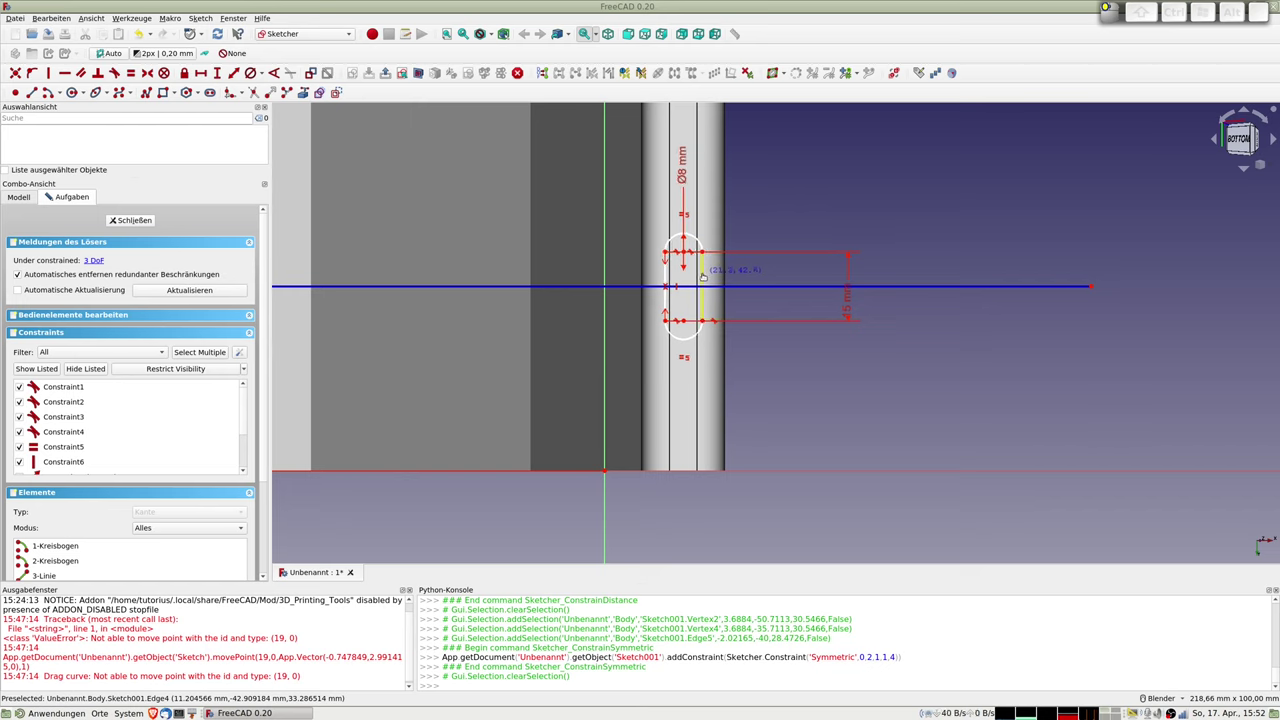
left_click_drag(703, 277, 702, 277)
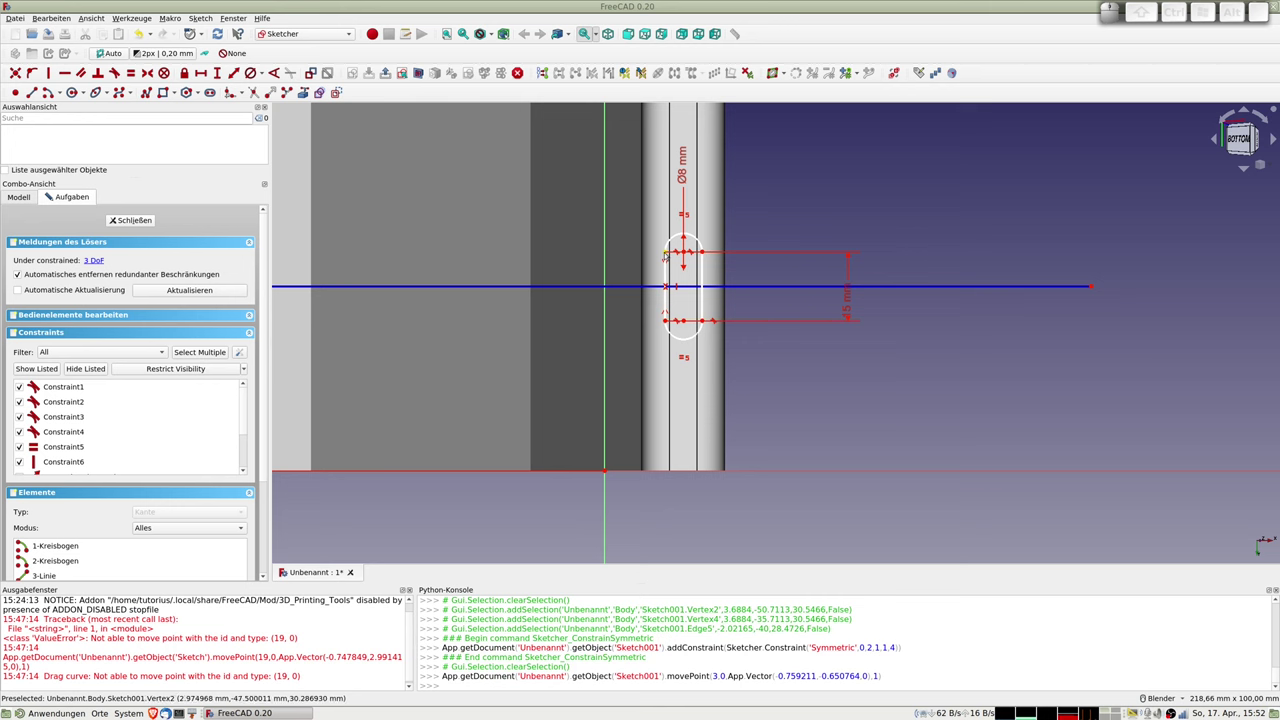
left_click_drag(703, 279, 702, 278)
scroll(570, 327, "down", 3)
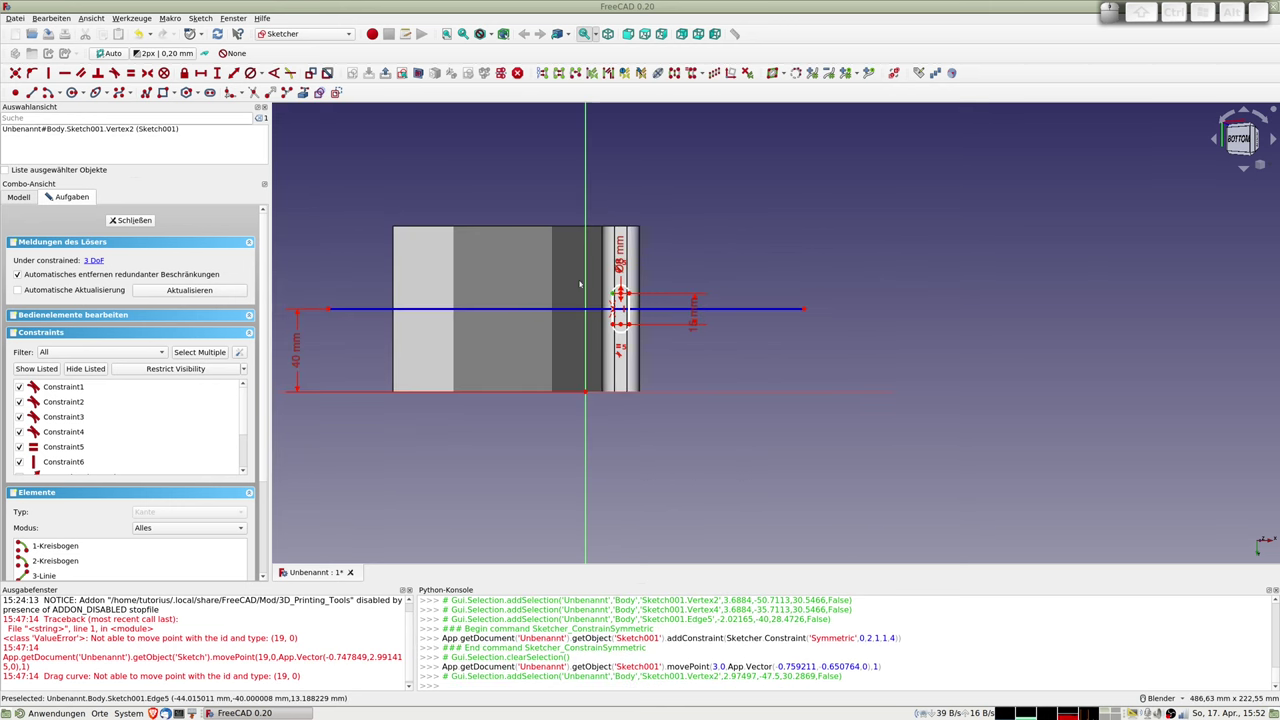
left_click(586, 214)
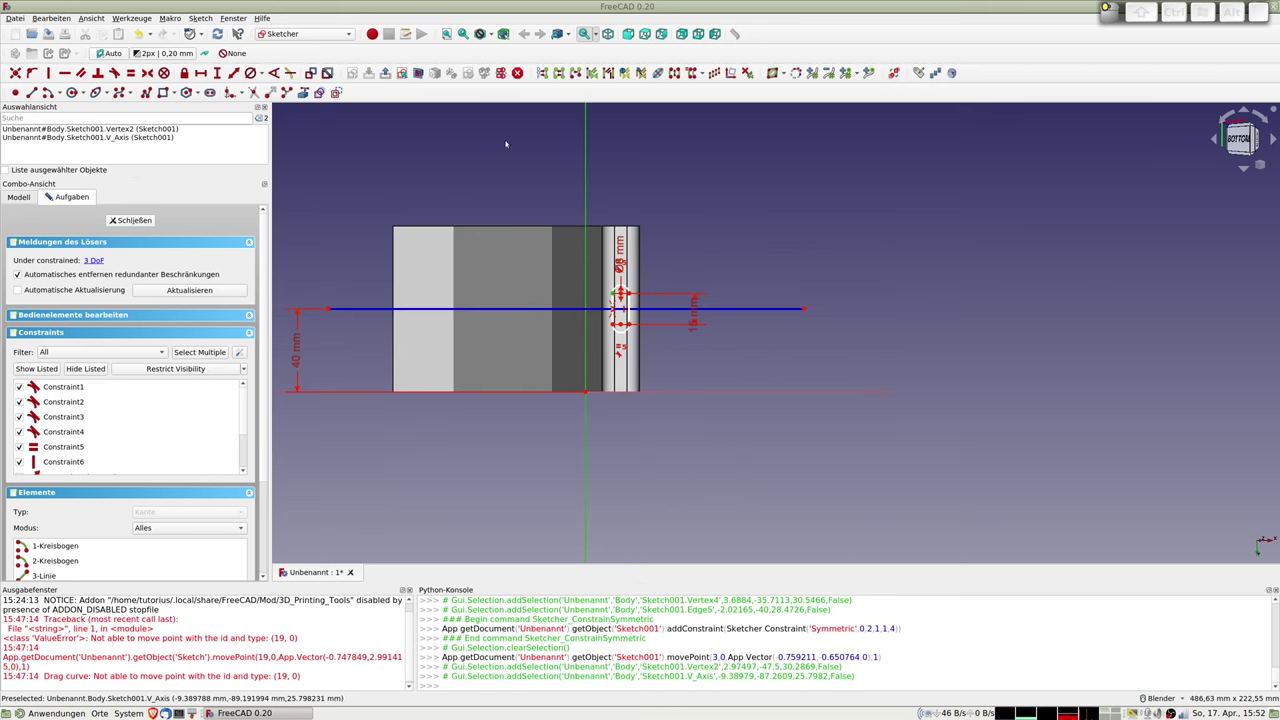
left_click(233, 73)
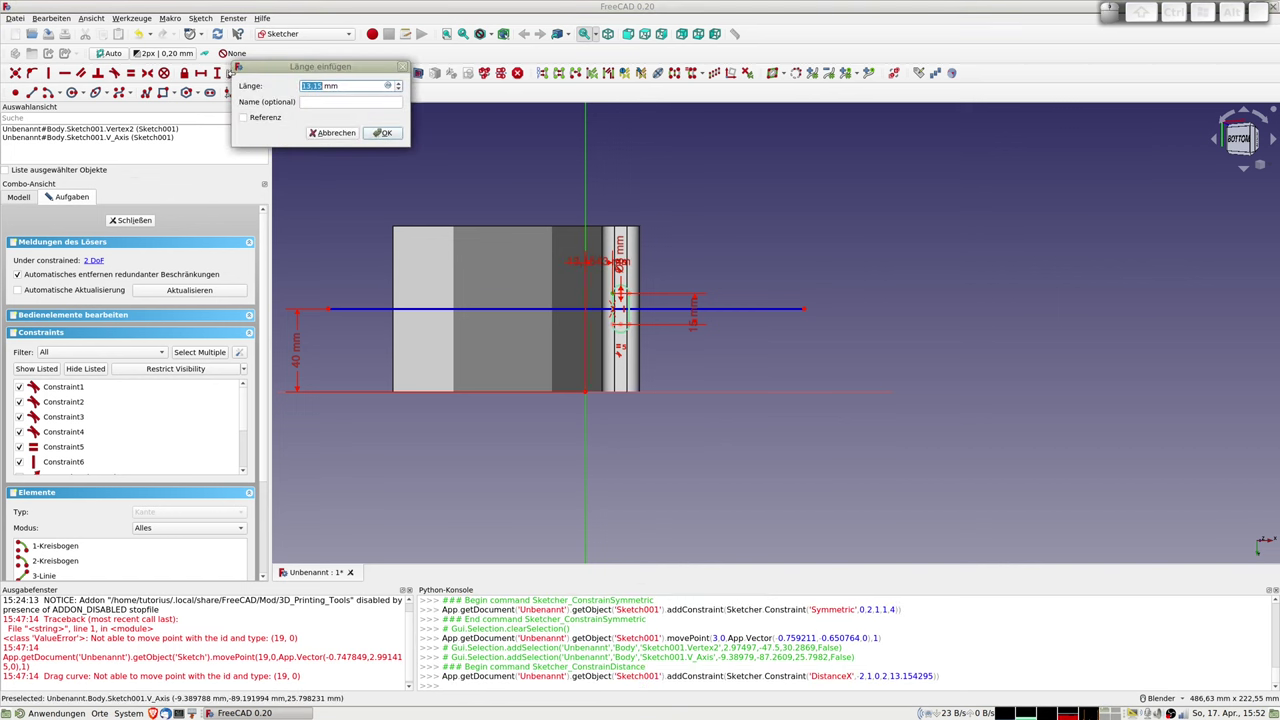
key("Return")
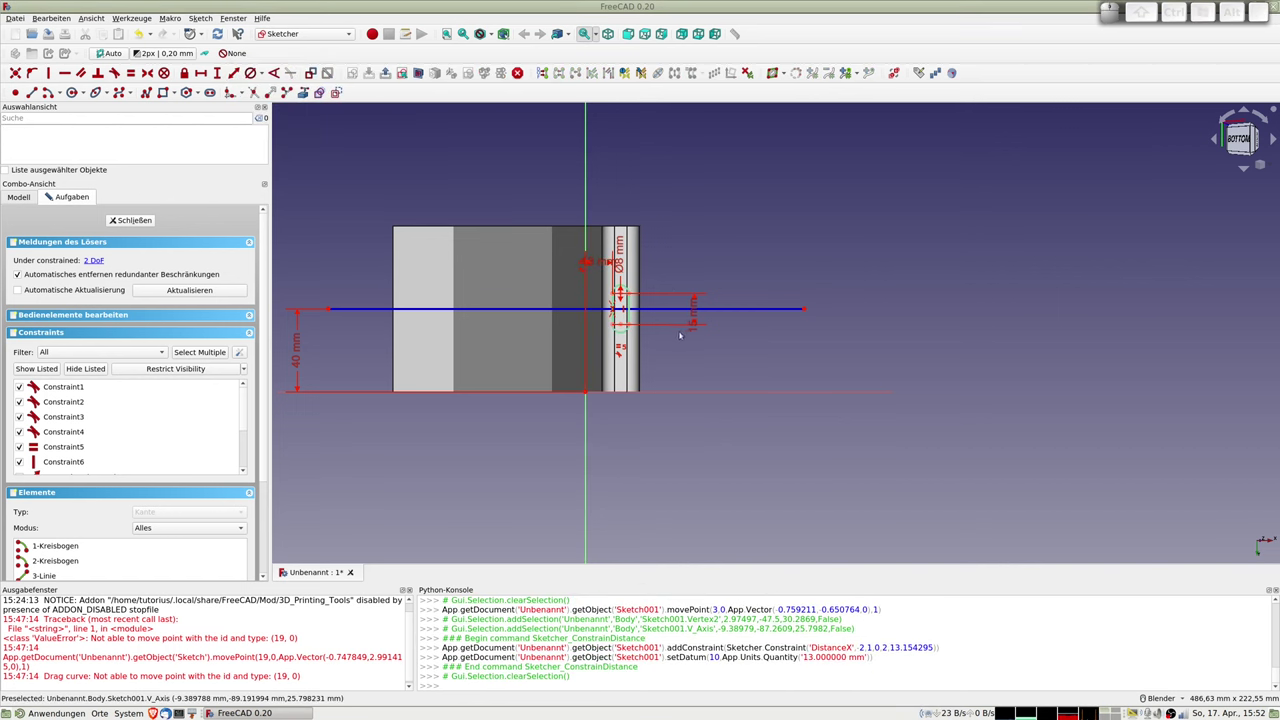
scroll(568, 293, "up", 3)
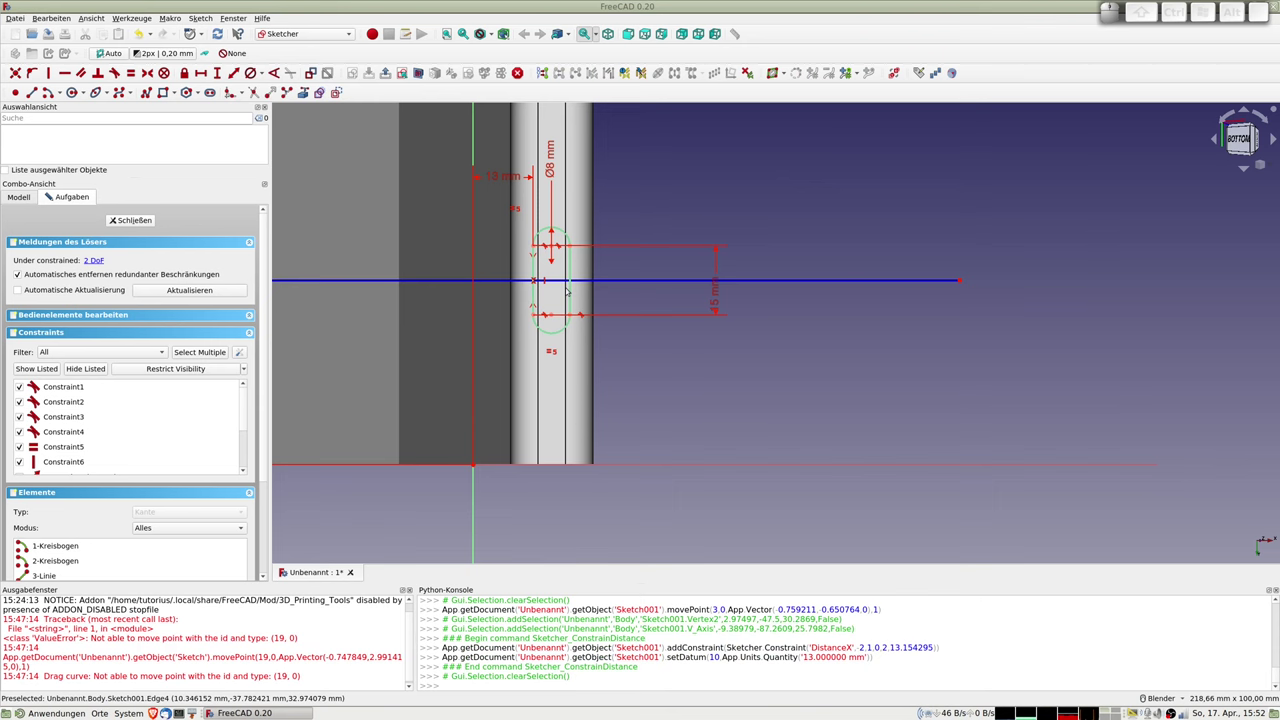
- Close the slot sketch and create a Through all pocket from it
left_click(134, 220)
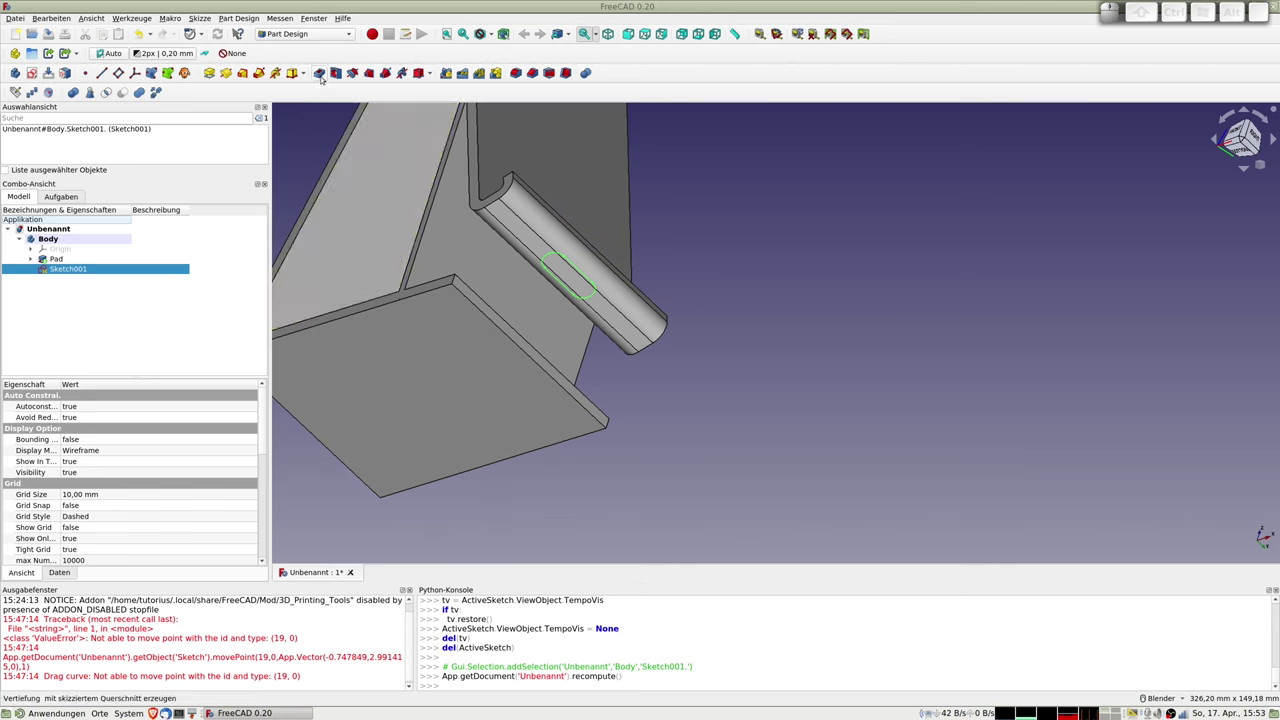
left_click(319, 73)
mouse_move(686, 280)
middle_mouse_down()
mouse_move(680, 345)
mouse_move(560, 250)
middle_mouse_up()
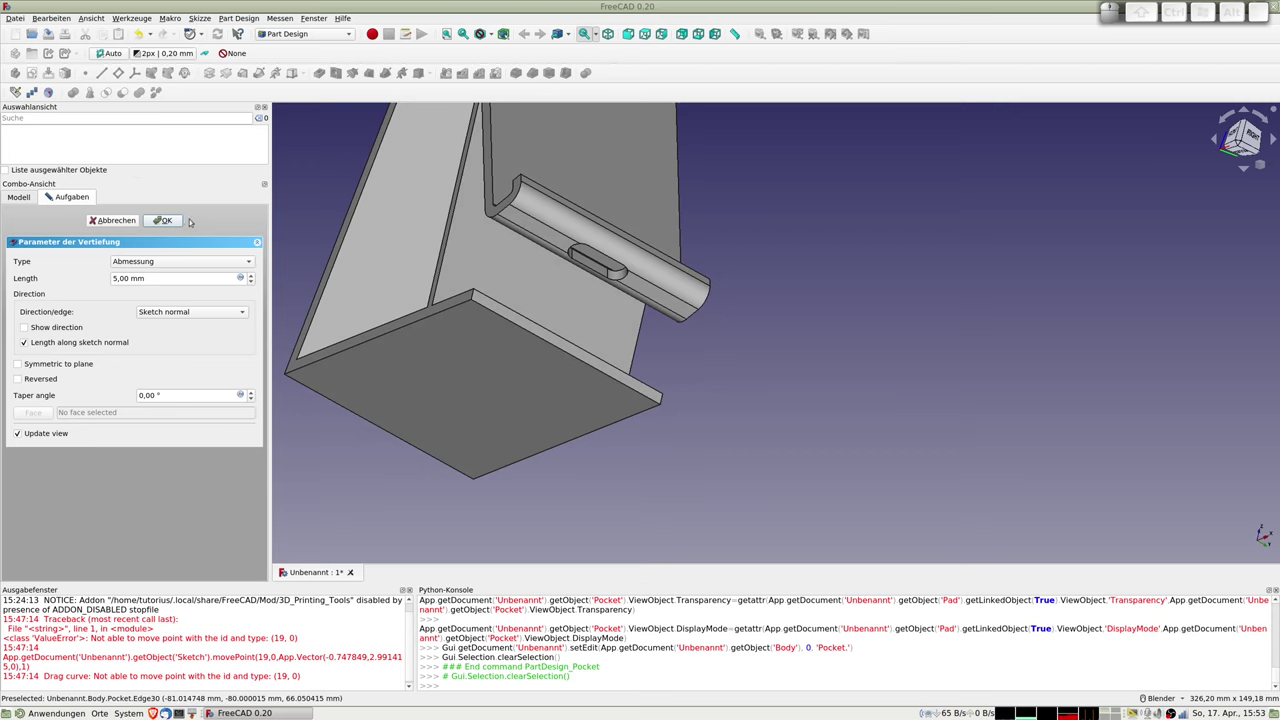
left_click(204, 266)
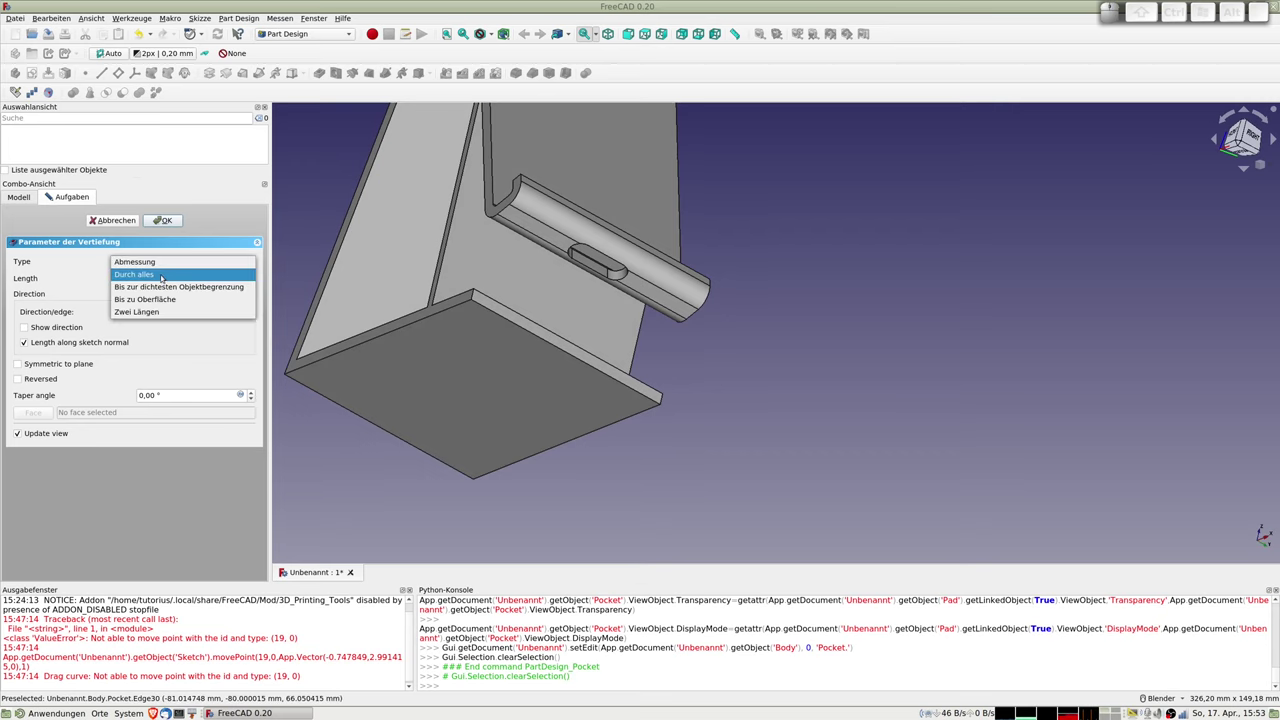
left_click(160, 277)
- Inspect the cut slot from below and confirm the through-all pocket
scroll(680, 193, "down", 5)
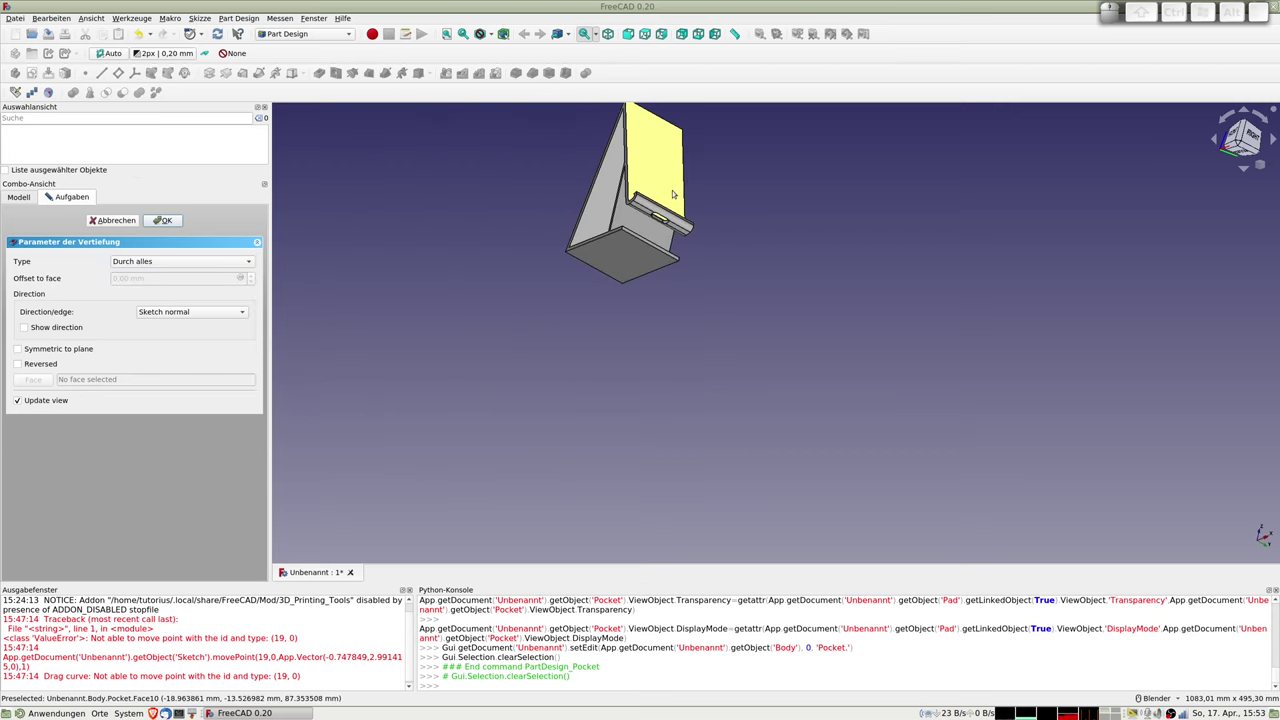
scroll(673, 200, "up", 2)
scroll(672, 215, "up", 2)
scroll(672, 222, "up", 2)
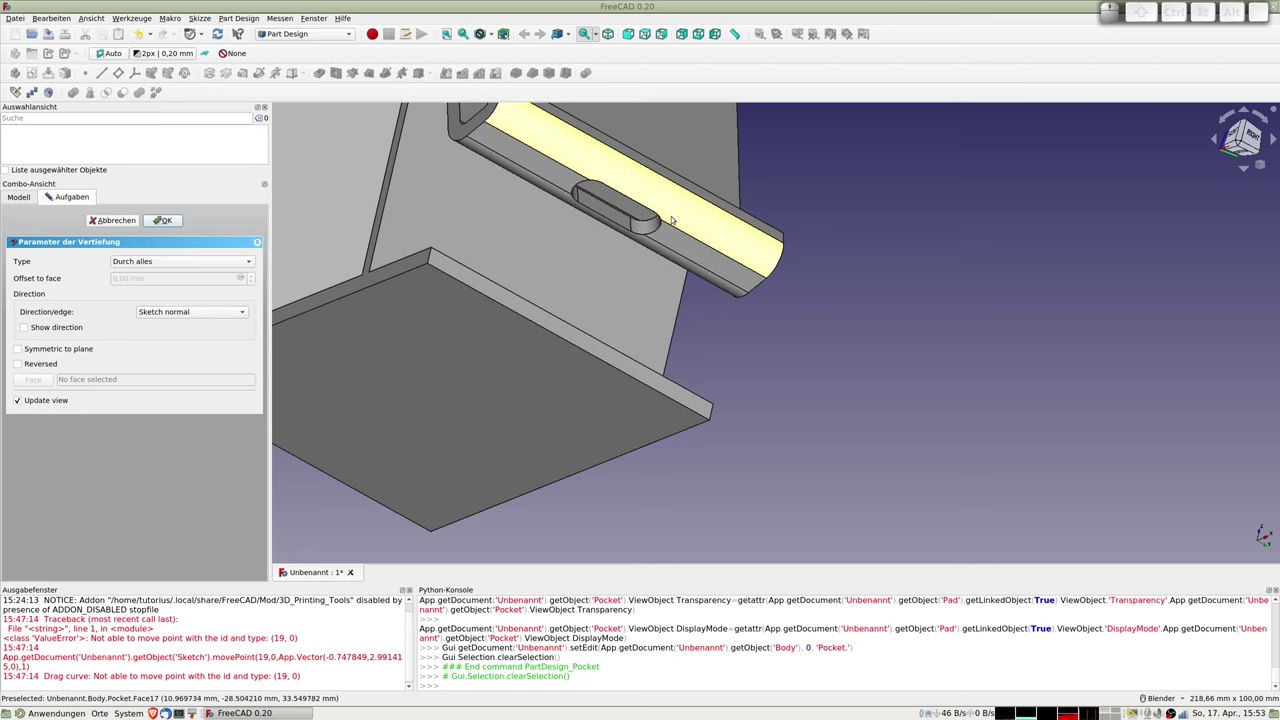
middle_click_drag(672, 220, 700, 224)
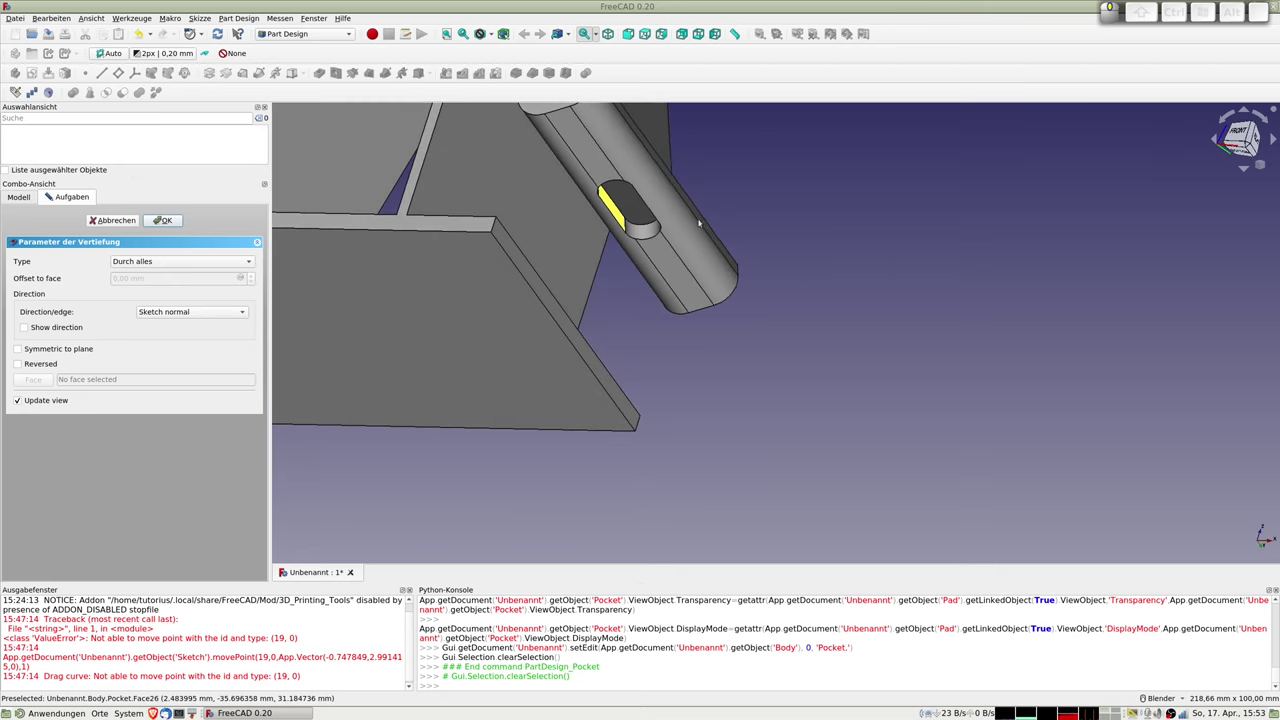
left_click(618, 185)
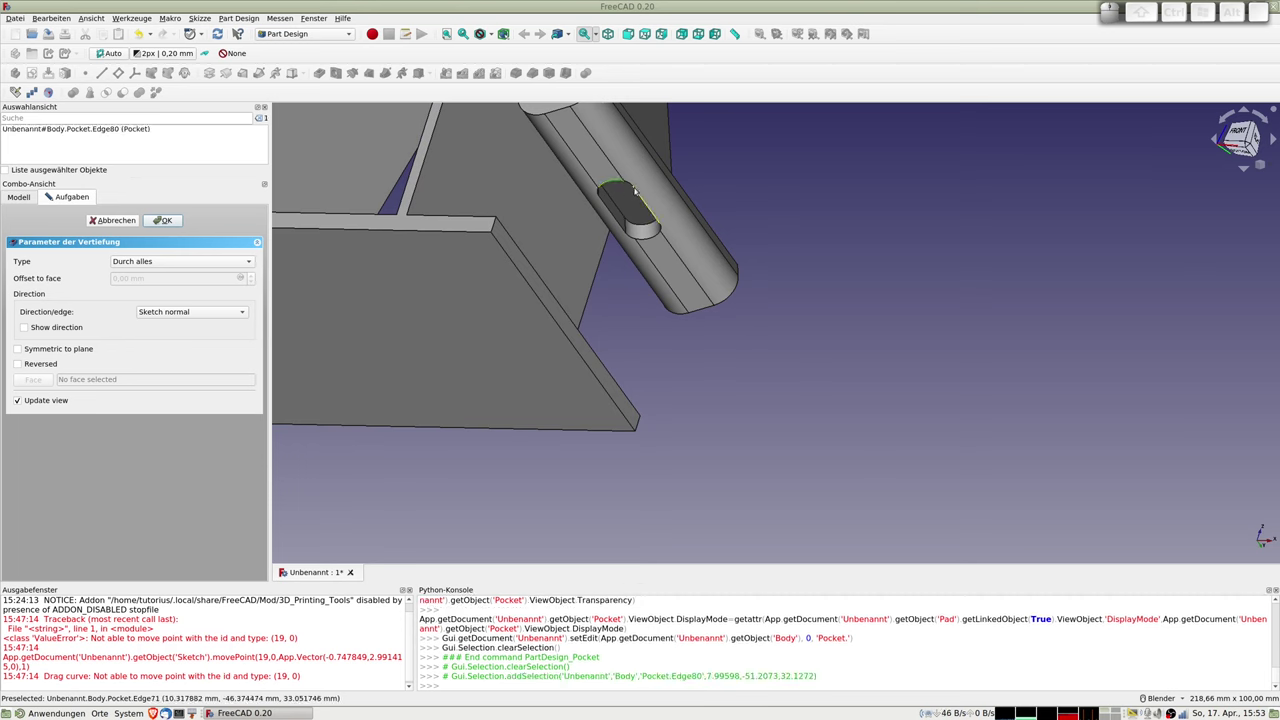
left_click(631, 187)
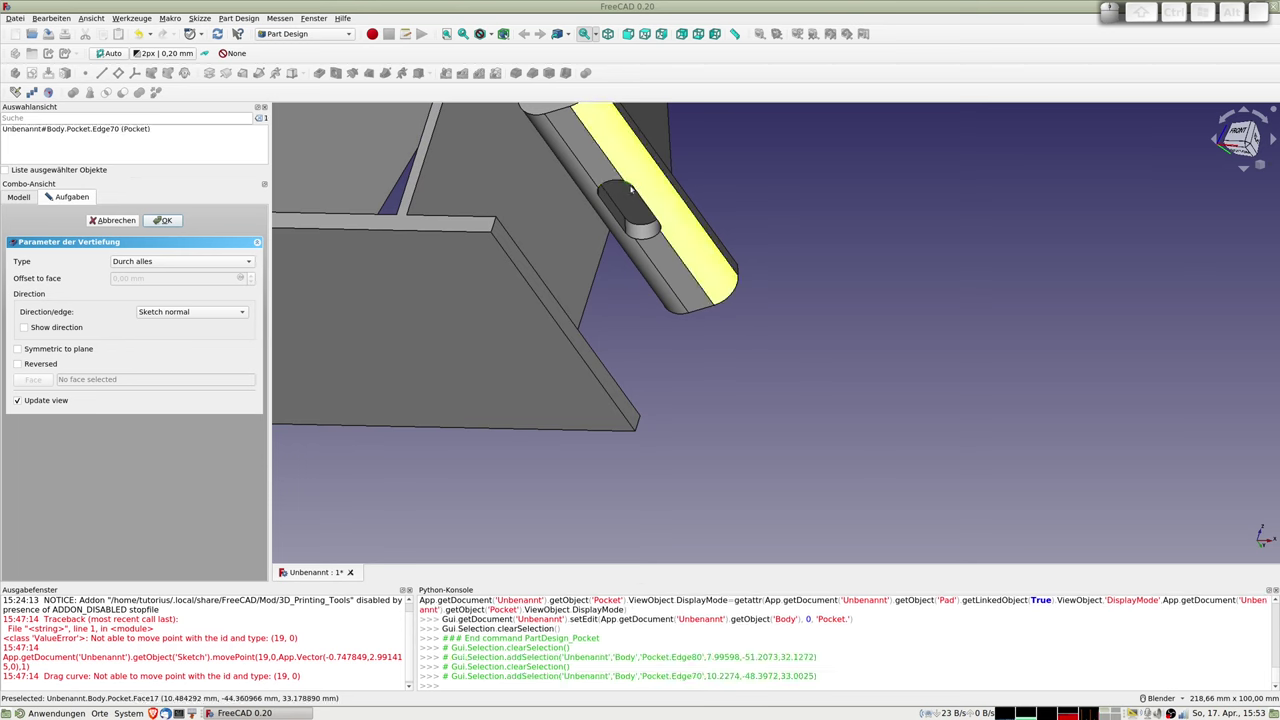
left_click(167, 221)
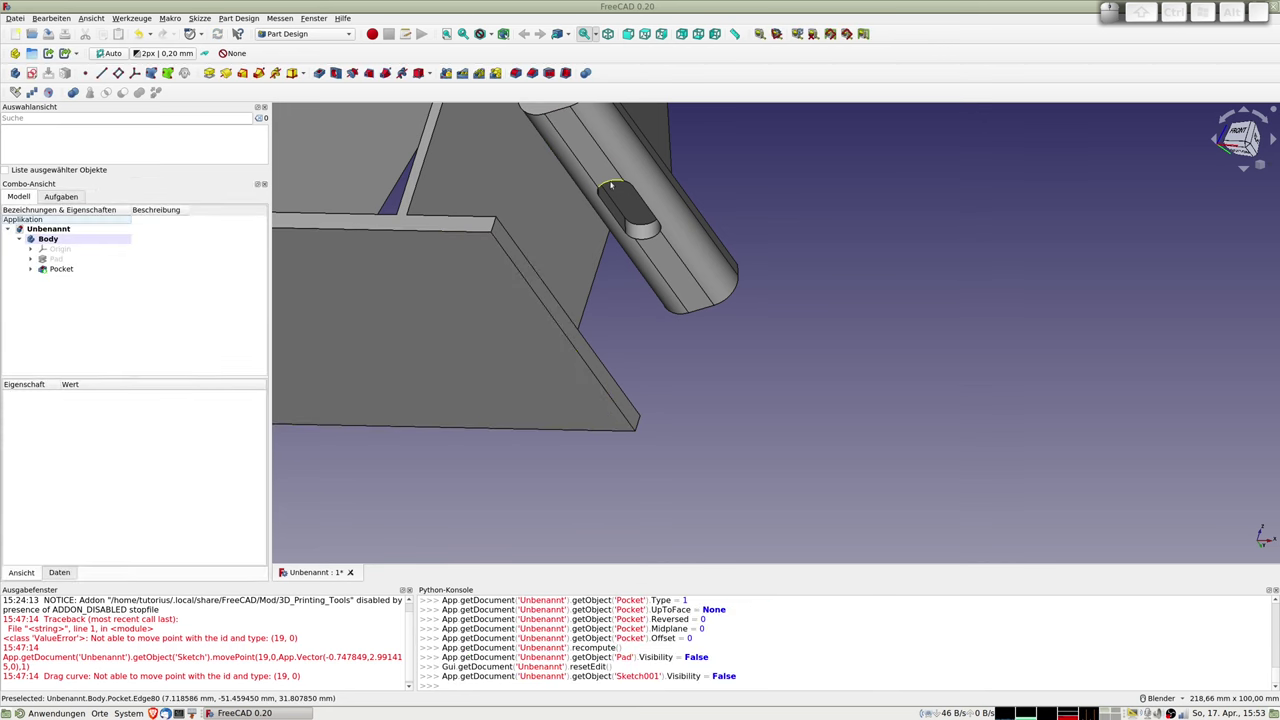
- Pick several edges around the new slot
left_click(625, 183)
left_click(627, 185)
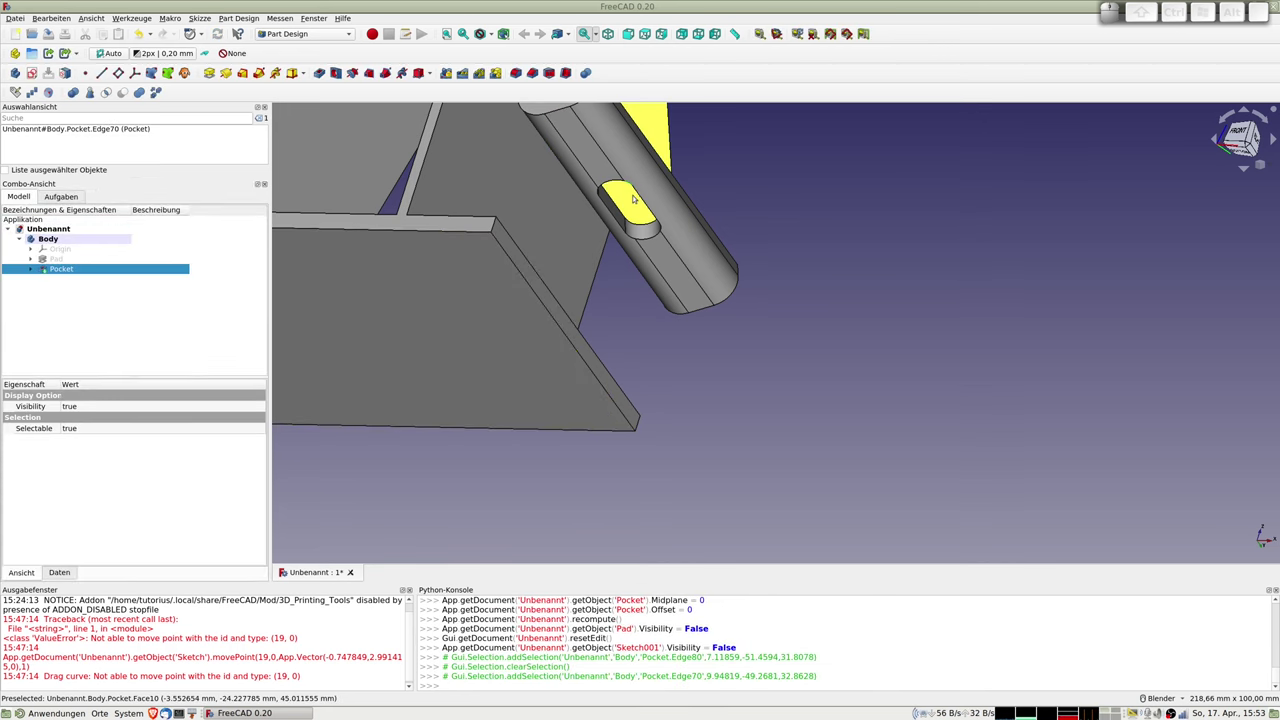
scroll(622, 184, "up", 5)
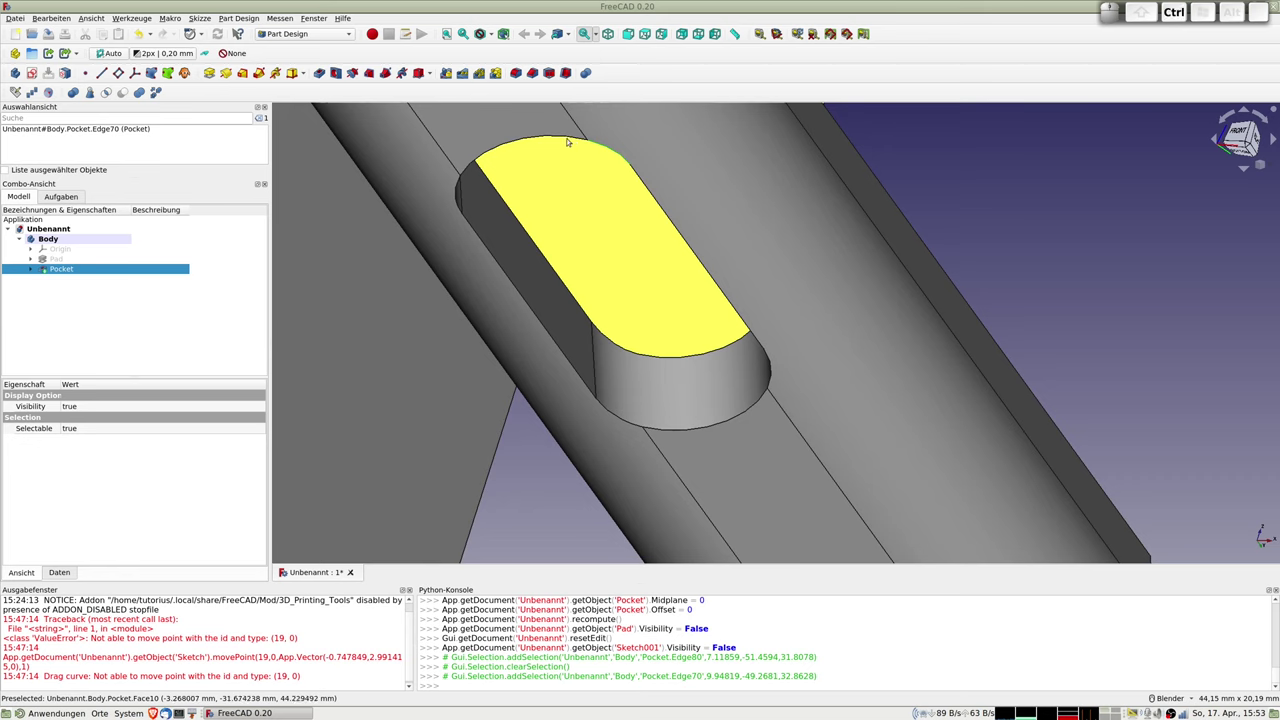
left_click(566, 138, "ctrl")
left_click(640, 180, "ctrl")
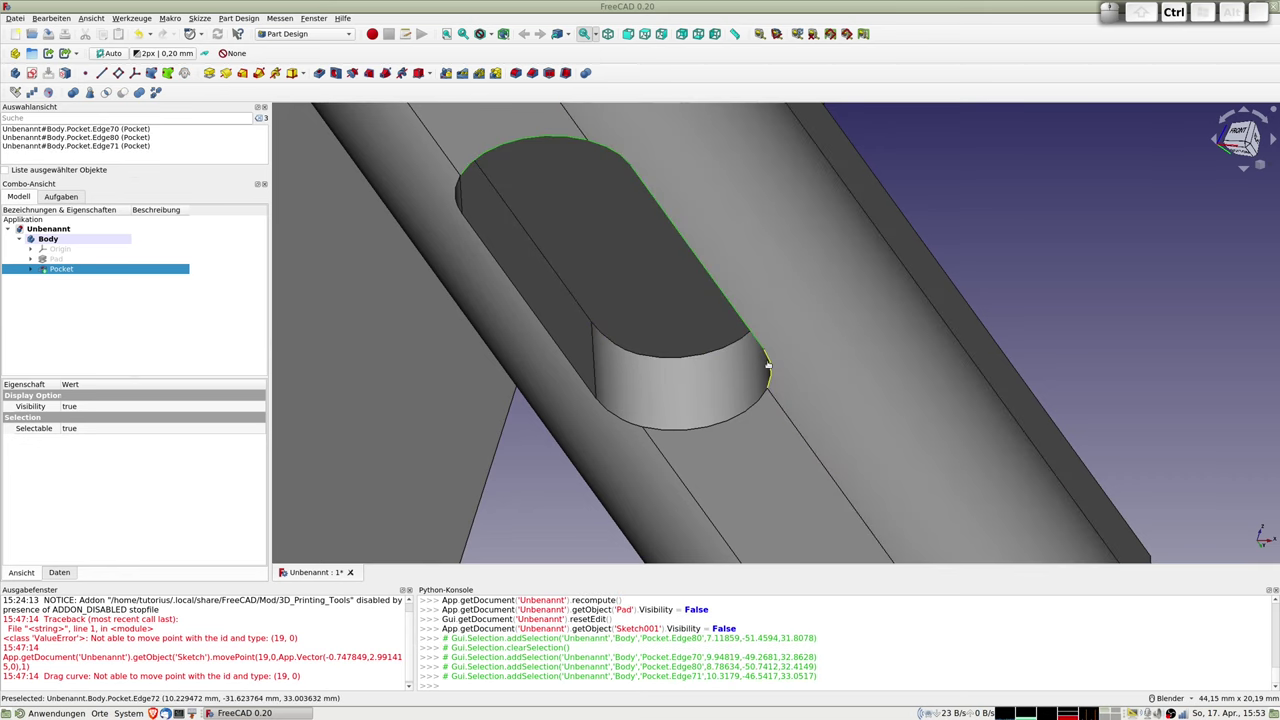
left_click(768, 366, "ctrl")
left_click(749, 409, "ctrl")
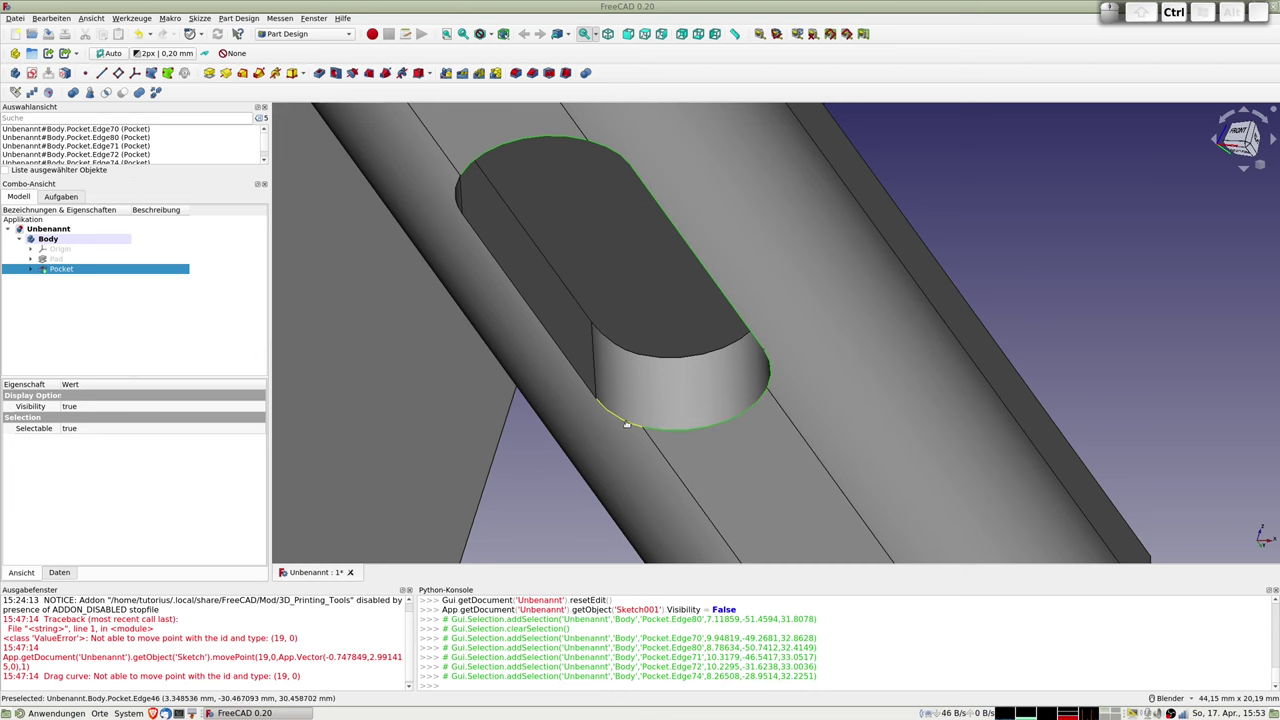
- Select the slot's four inner faces: both curved ends and both flat sides
left_click(631, 368)
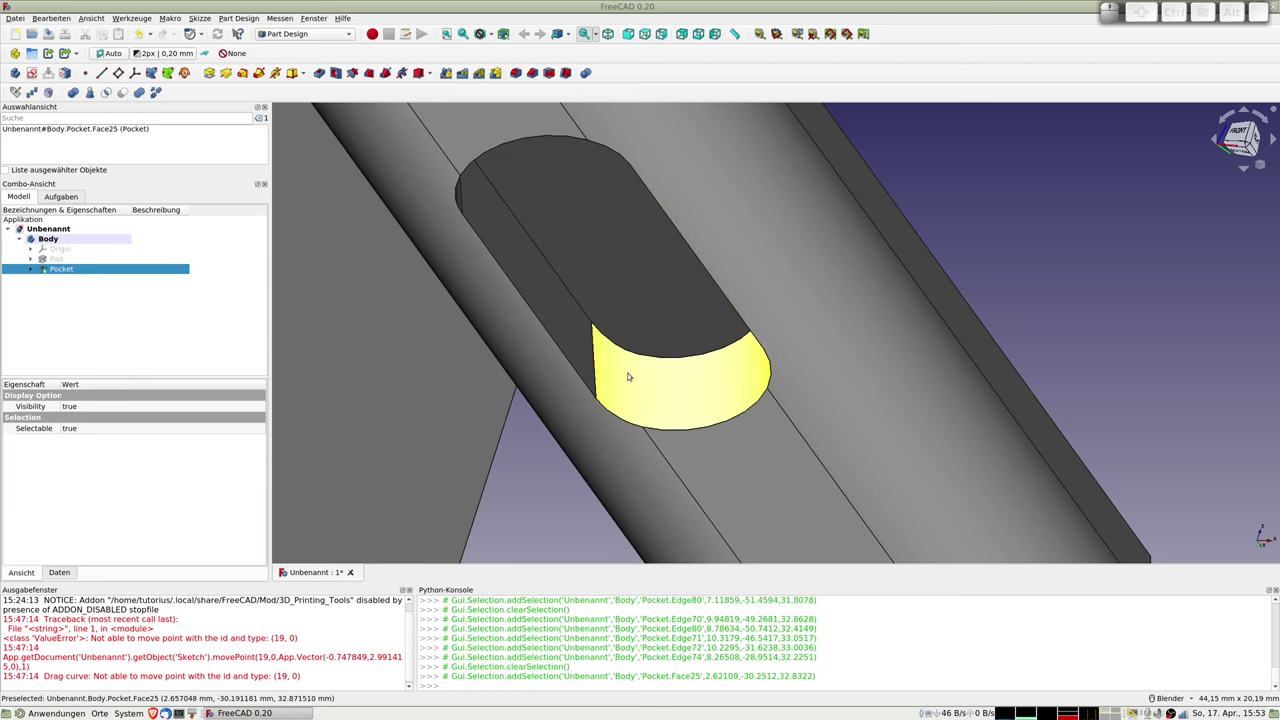
left_click(563, 321, "ctrl")
mouse_move(566, 314)
middle_mouse_down()
mouse_move(538, 228)
mouse_move(600, 170)
mouse_move(637, 220)
mouse_move(743, 462)
mouse_move(714, 400)
middle_mouse_up()
left_click(604, 162, "ctrl")
left_click(637, 222, "ctrl")
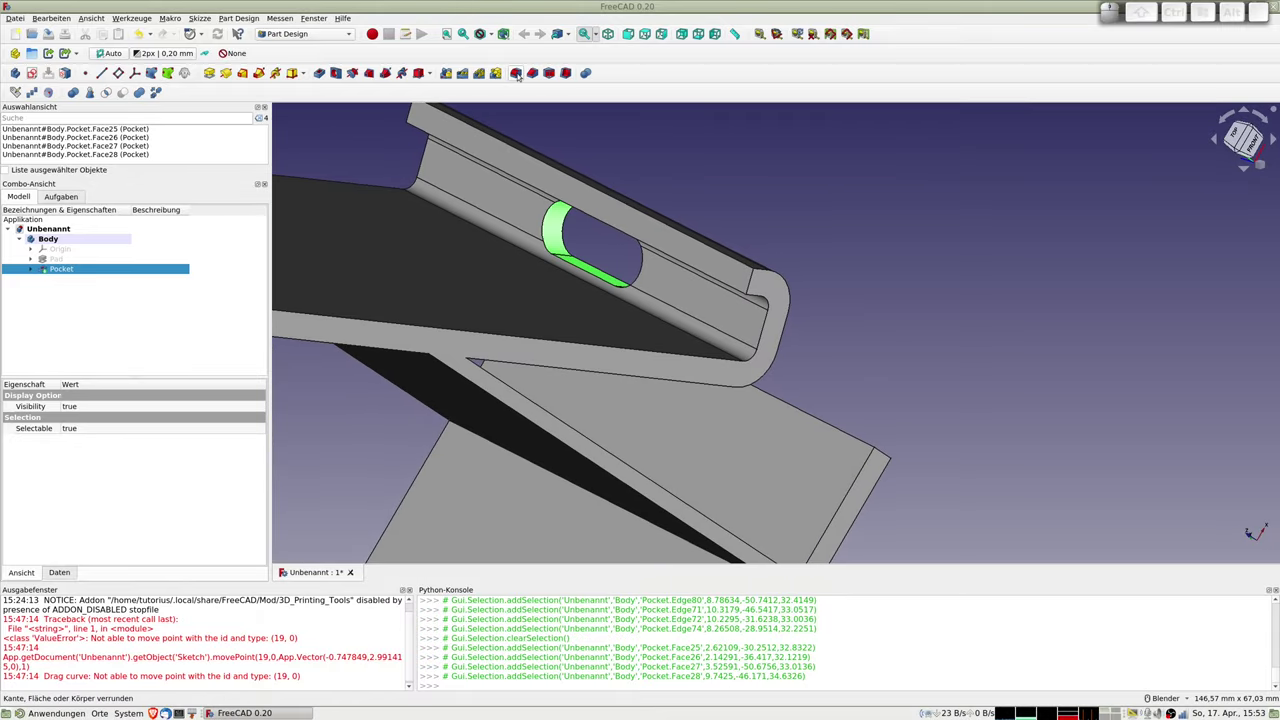
- Start a fillet on the slot faces, trying radii of 2 mm and 1,5 mm
left_click(517, 76)
mouse_move(600, 260)
middle_mouse_down()
mouse_move(644, 243)
mouse_move(230, 406)
middle_mouse_up()
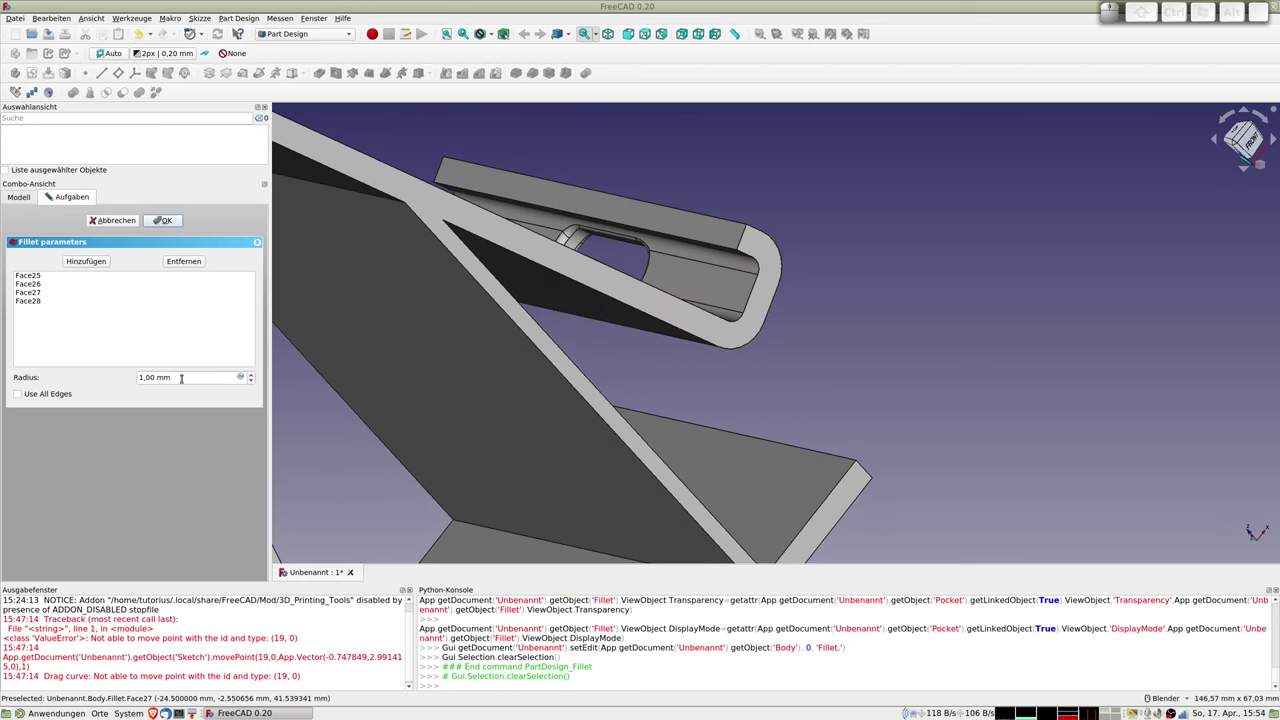
triple_click(181, 377)
type("2 mm")
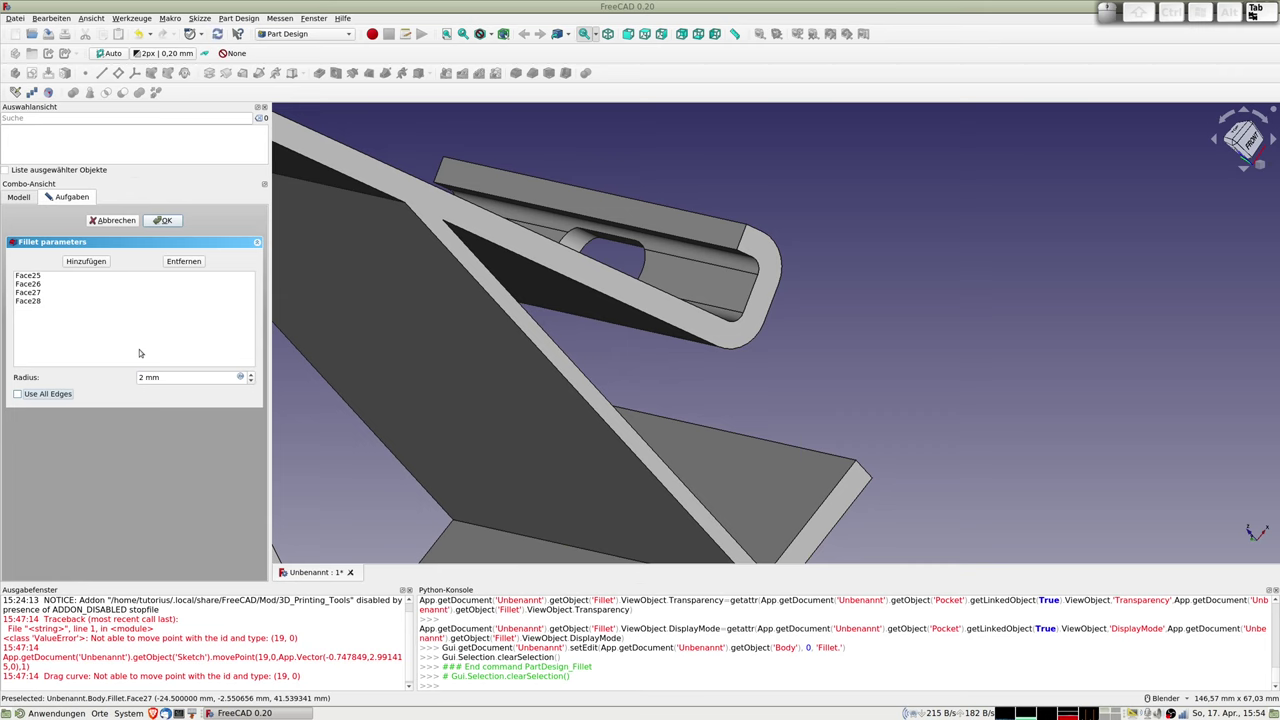
key("Return")
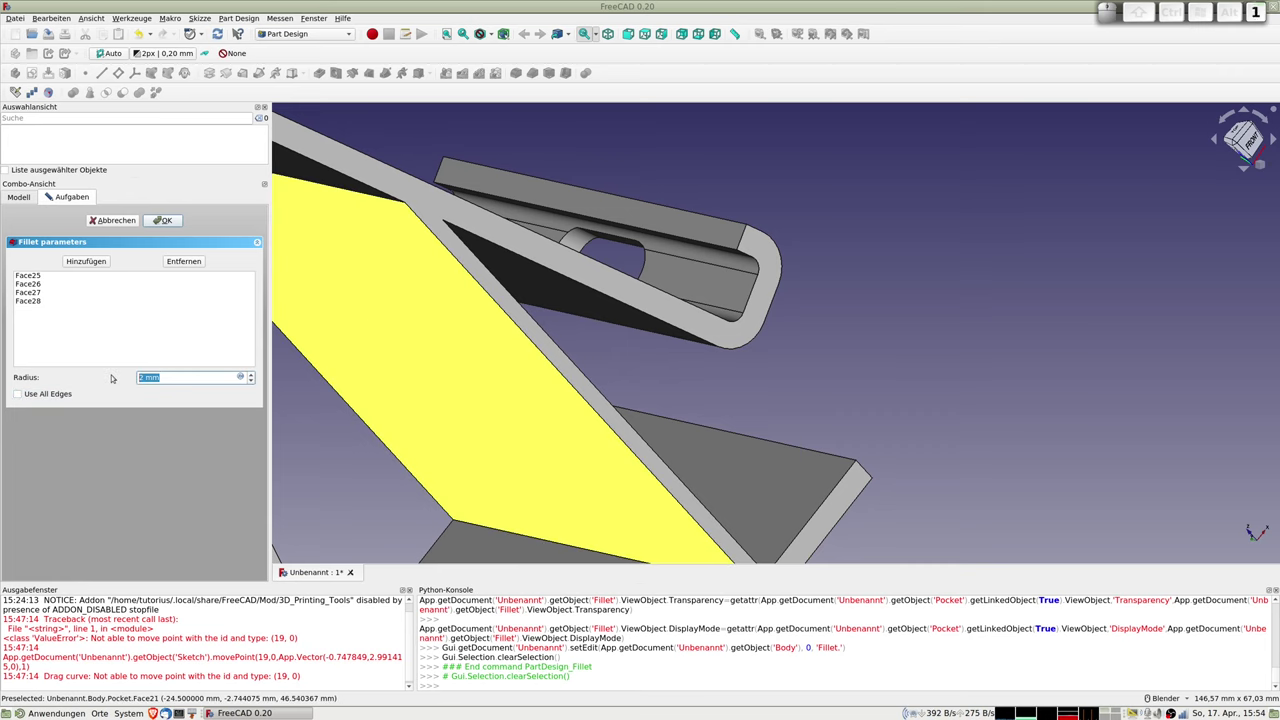
type("1,5 mm")
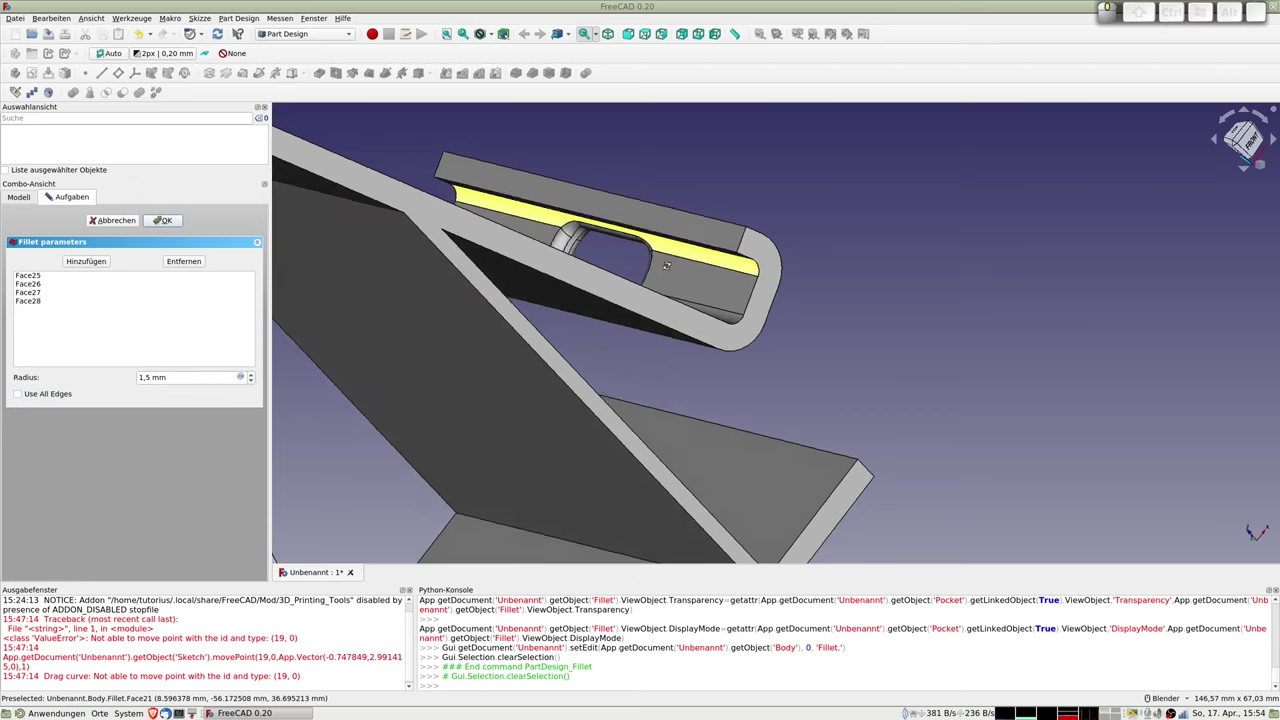
- Set the fillet radius to 1,2 mm, check the preview and apply it
middle_click_drag(666, 265, 617, 280)
double_click(158, 377)
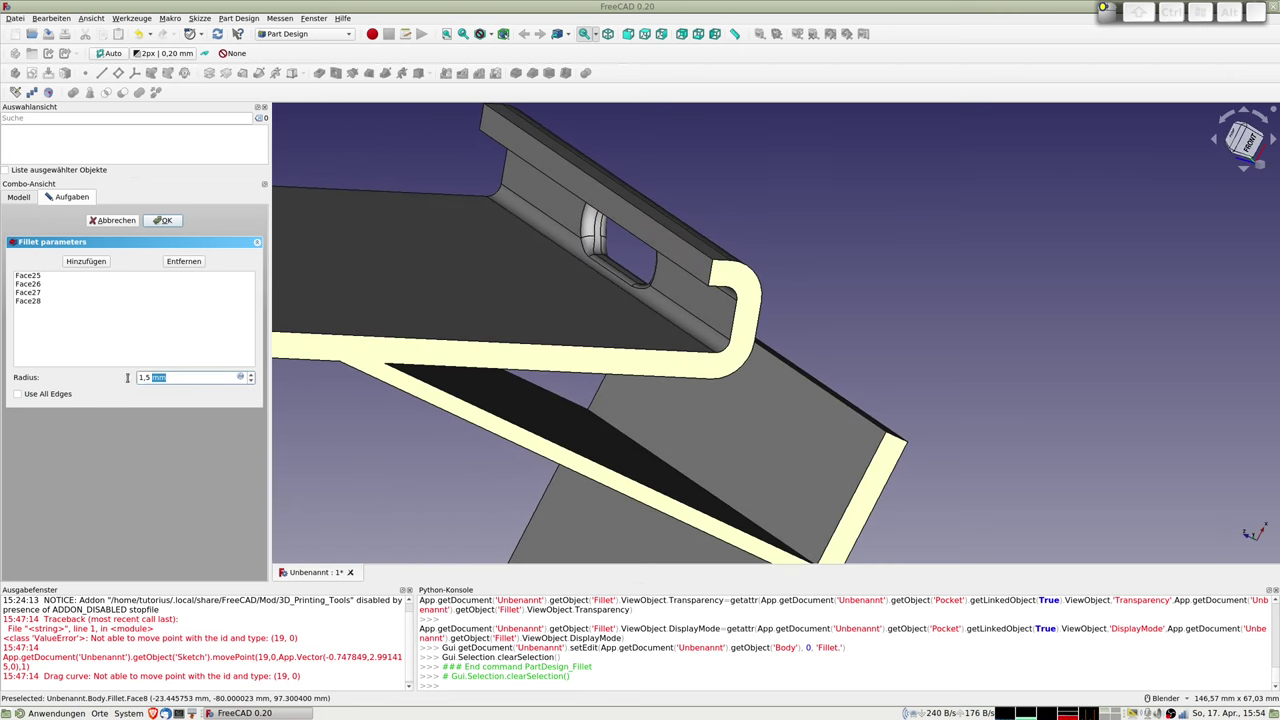
type("1,2")
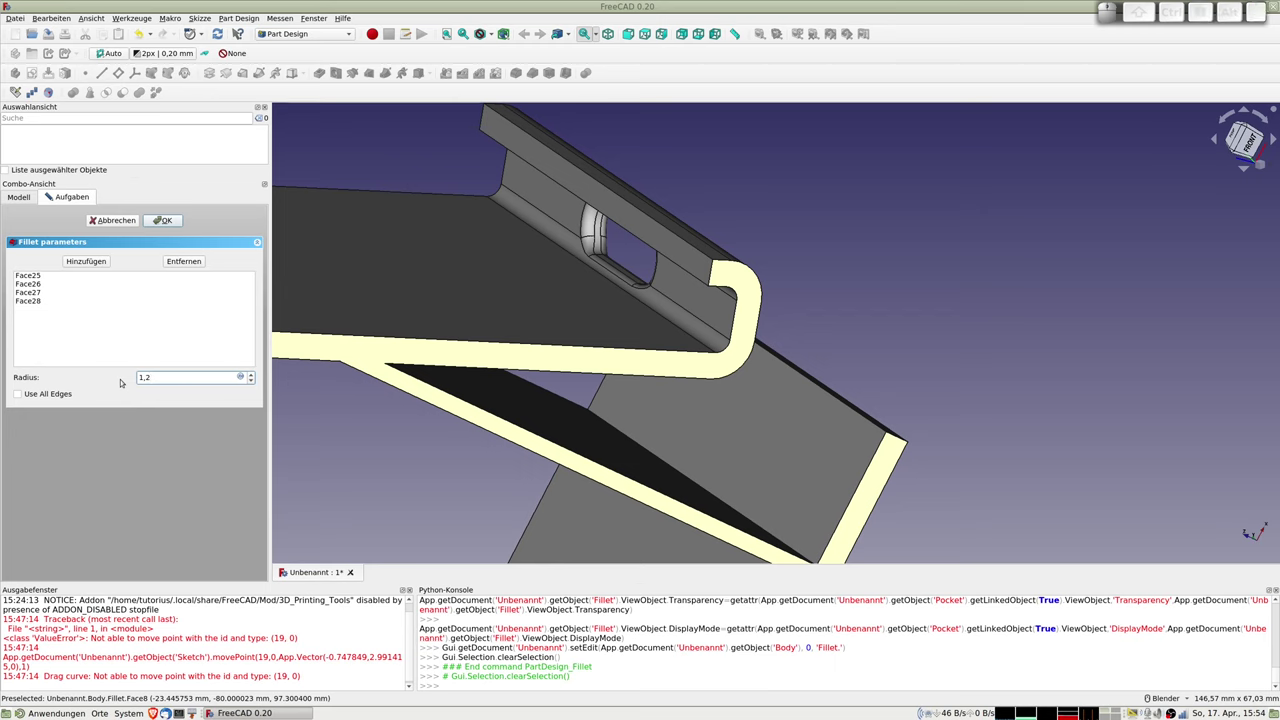
key("Return")
mouse_move(623, 314)
middle_mouse_down()
mouse_move(645, 276)
mouse_move(560, 330)
mouse_move(600, 300)
mouse_move(600, 276)
mouse_move(720, 337)
mouse_move(571, 300)
mouse_move(457, 309)
mouse_move(491, 337)
mouse_move(616, 342)
middle_mouse_up()
scroll(491, 337, "down", 5)
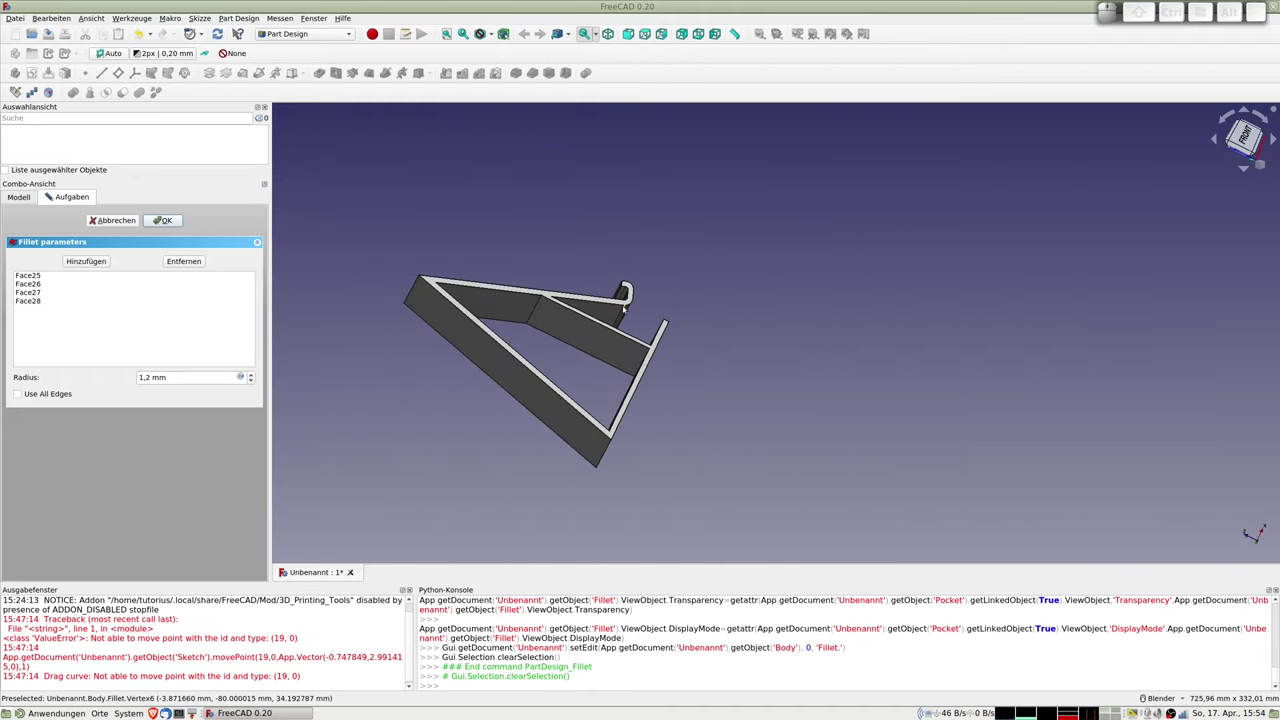
left_click(590, 346)
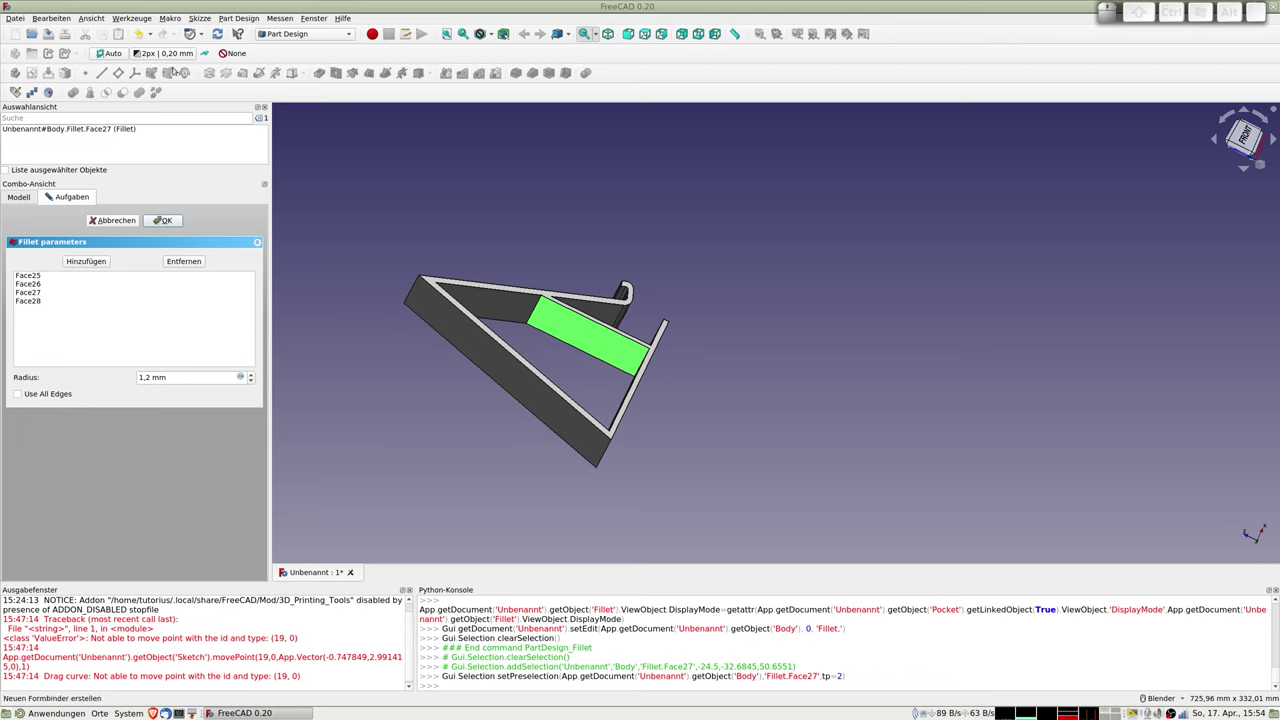
left_click(163, 220)
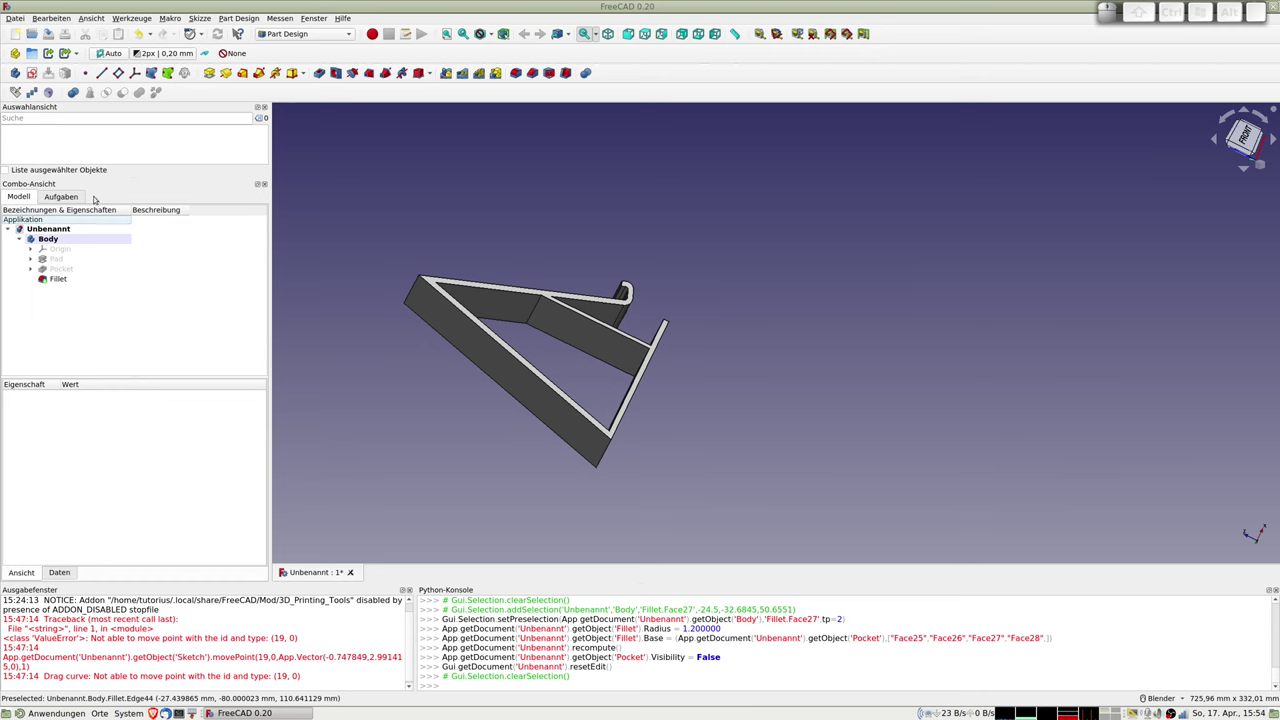
left_click(581, 329)
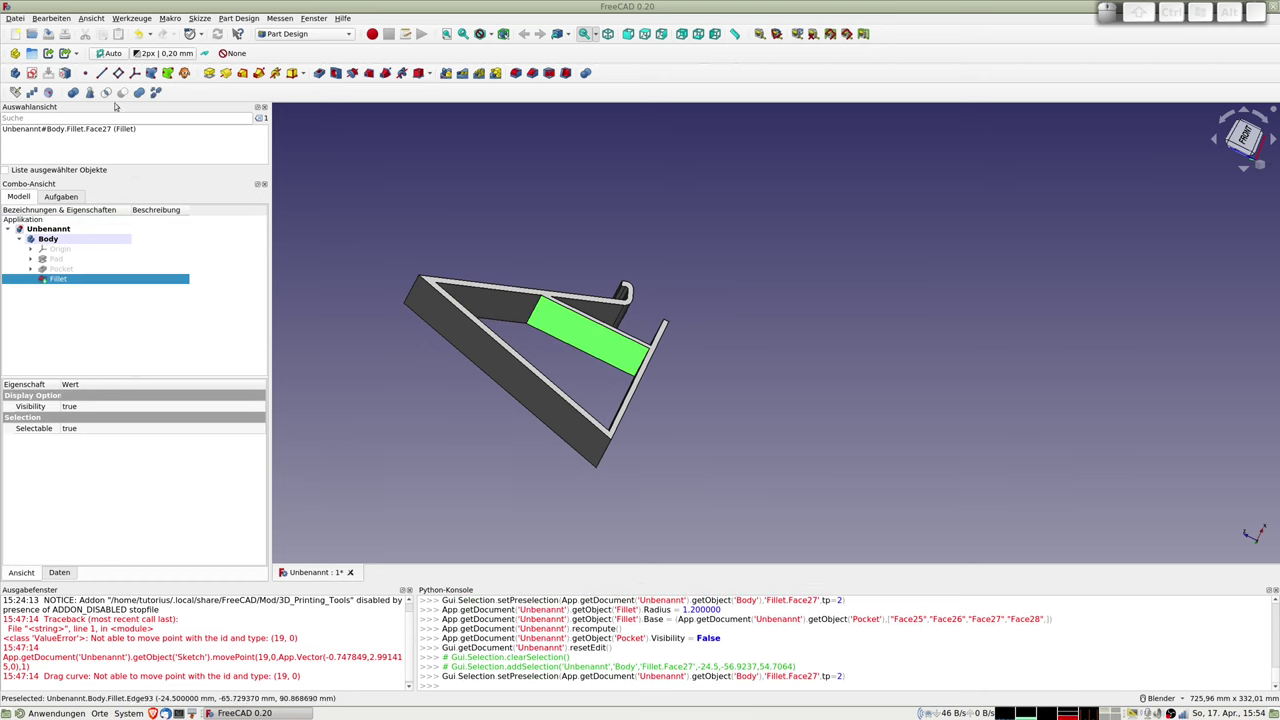
- Create a new sketch on the slanted face with section view, viewed straight on
left_click(31, 73)
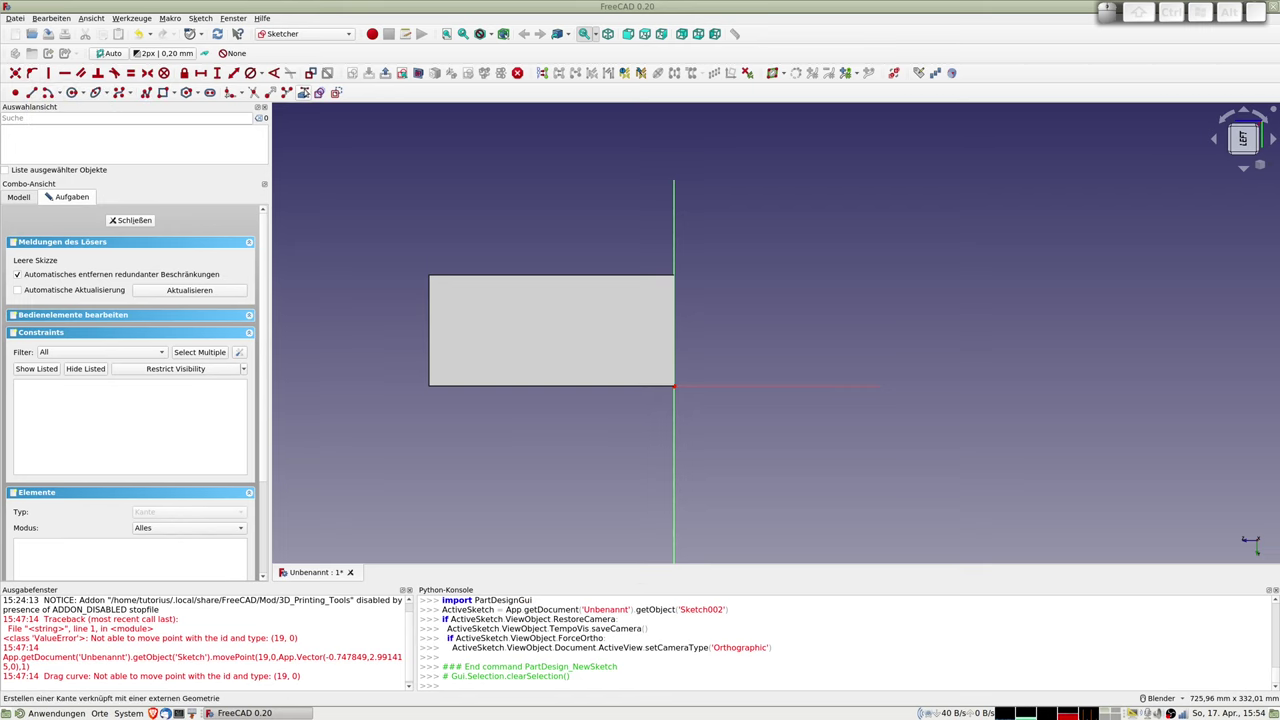
left_click(418, 74)
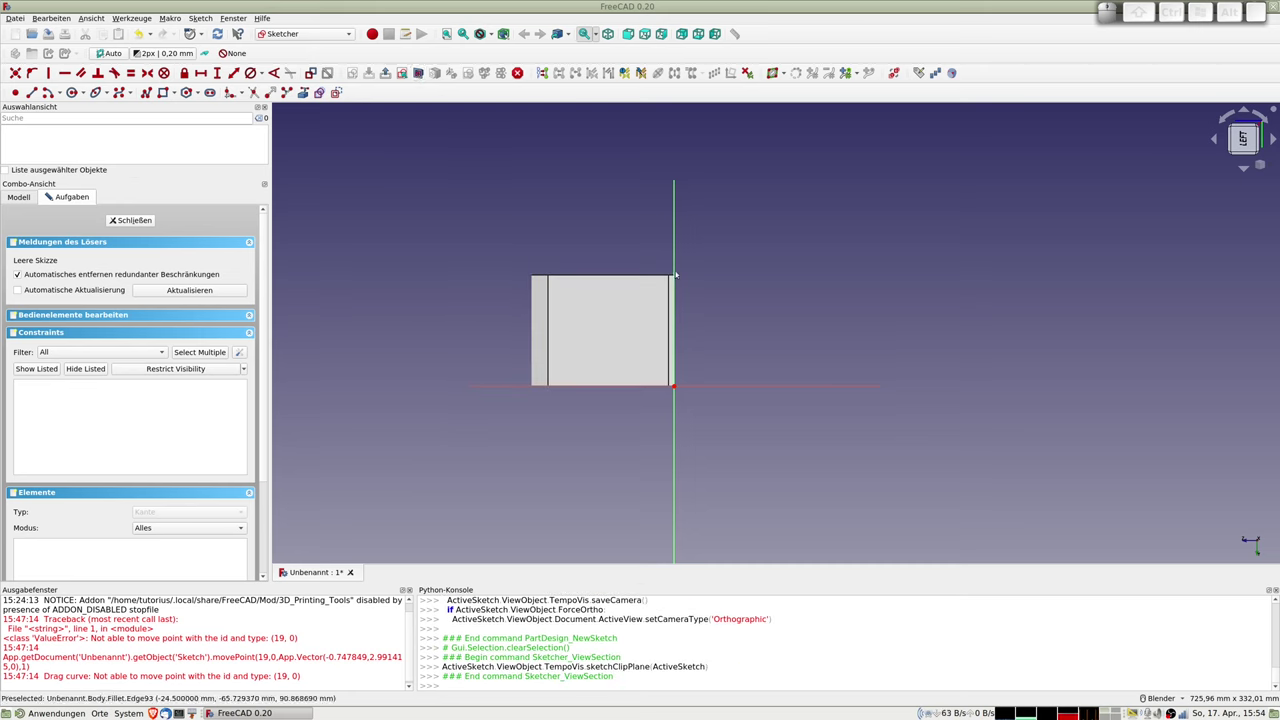
mouse_move(690, 285)
middle_mouse_down()
mouse_move(769, 350)
mouse_move(737, 289)
mouse_move(705, 279)
middle_mouse_up()
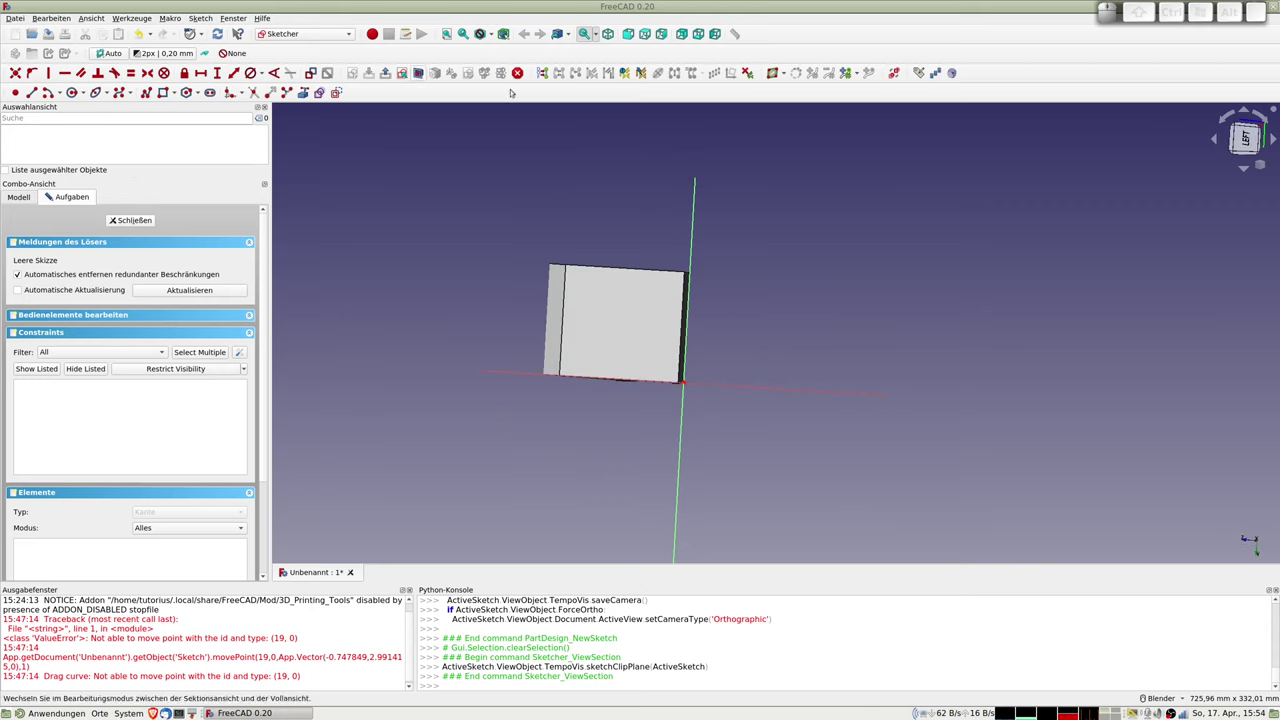
middle_click_drag(508, 251, 562, 272)
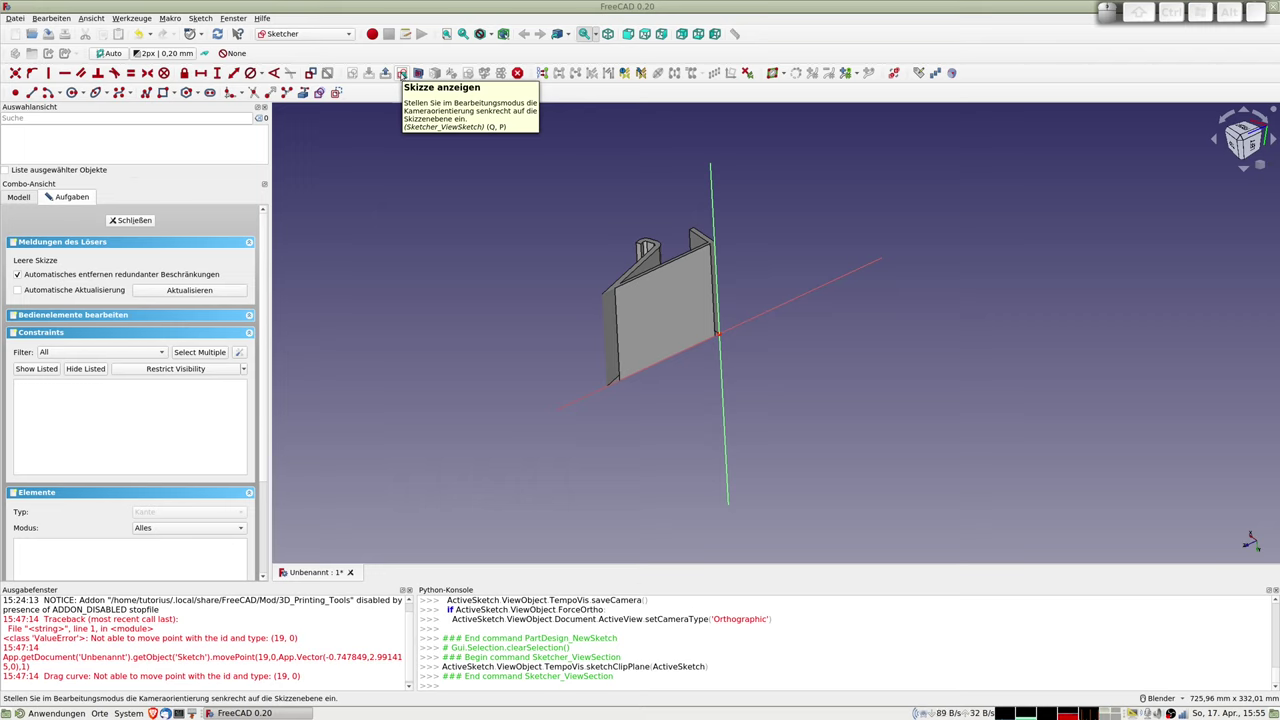
left_click(401, 75)
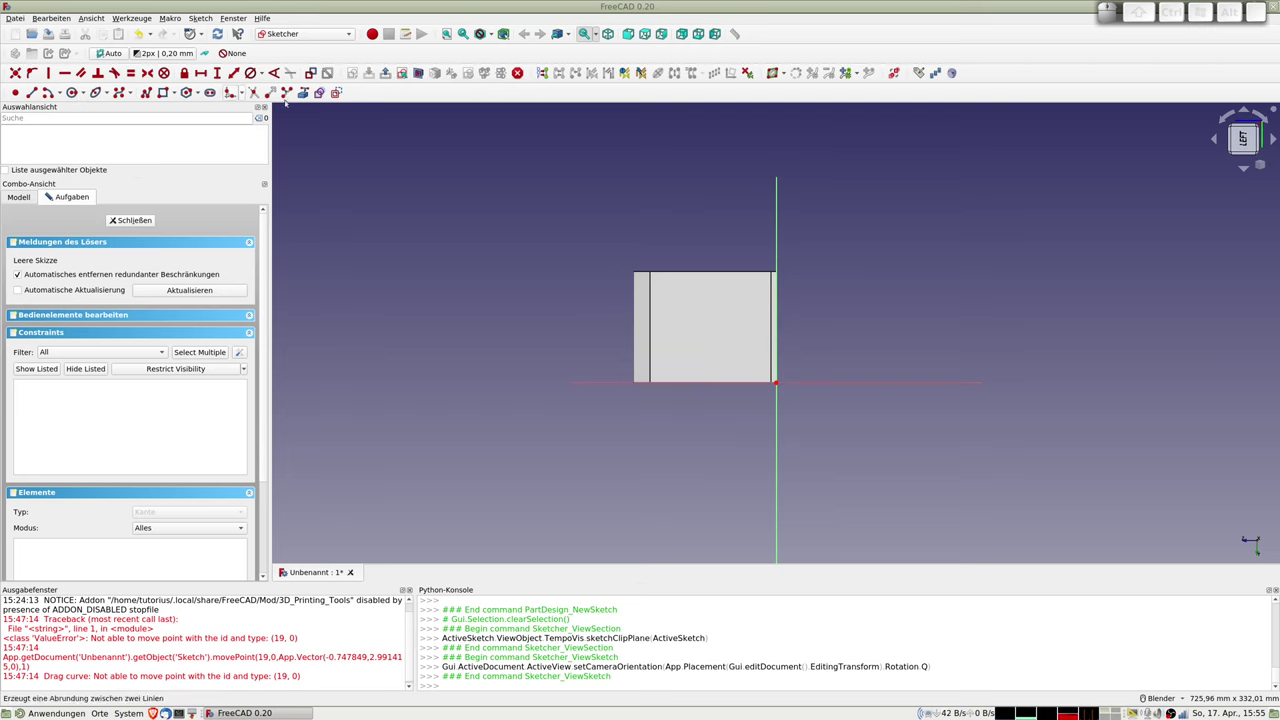
left_click(336, 93)
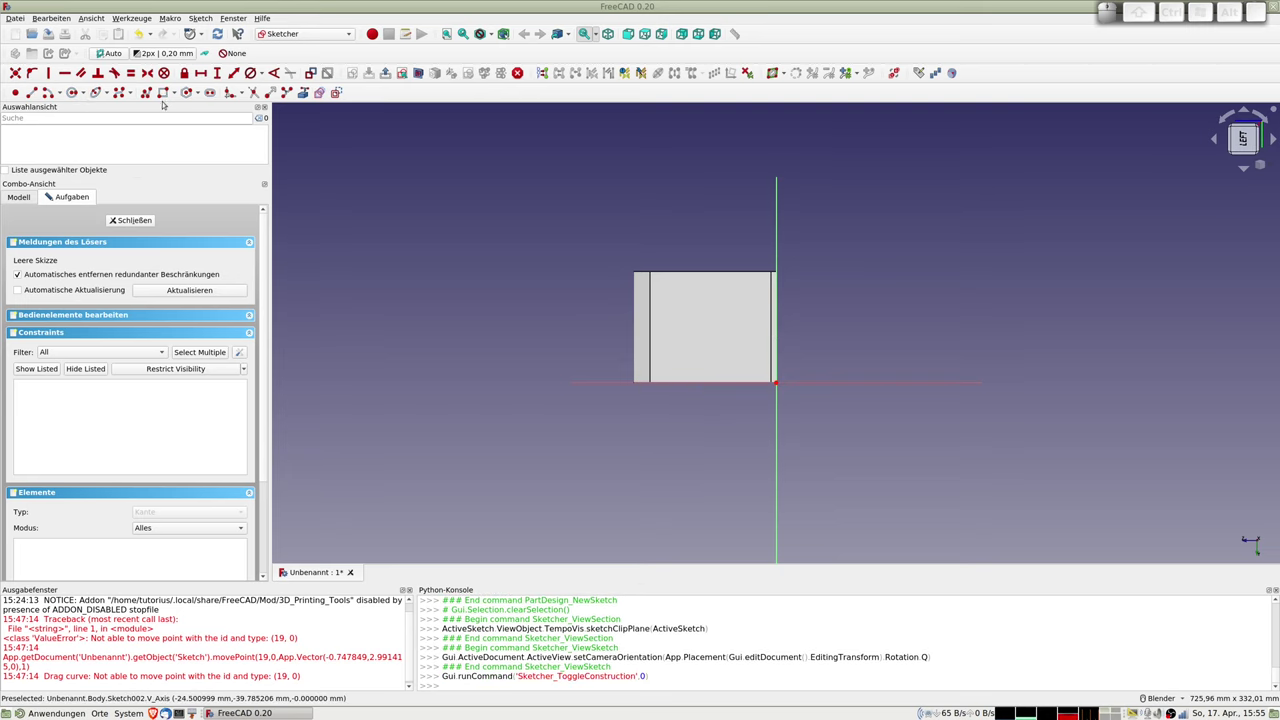
left_click(72, 93)
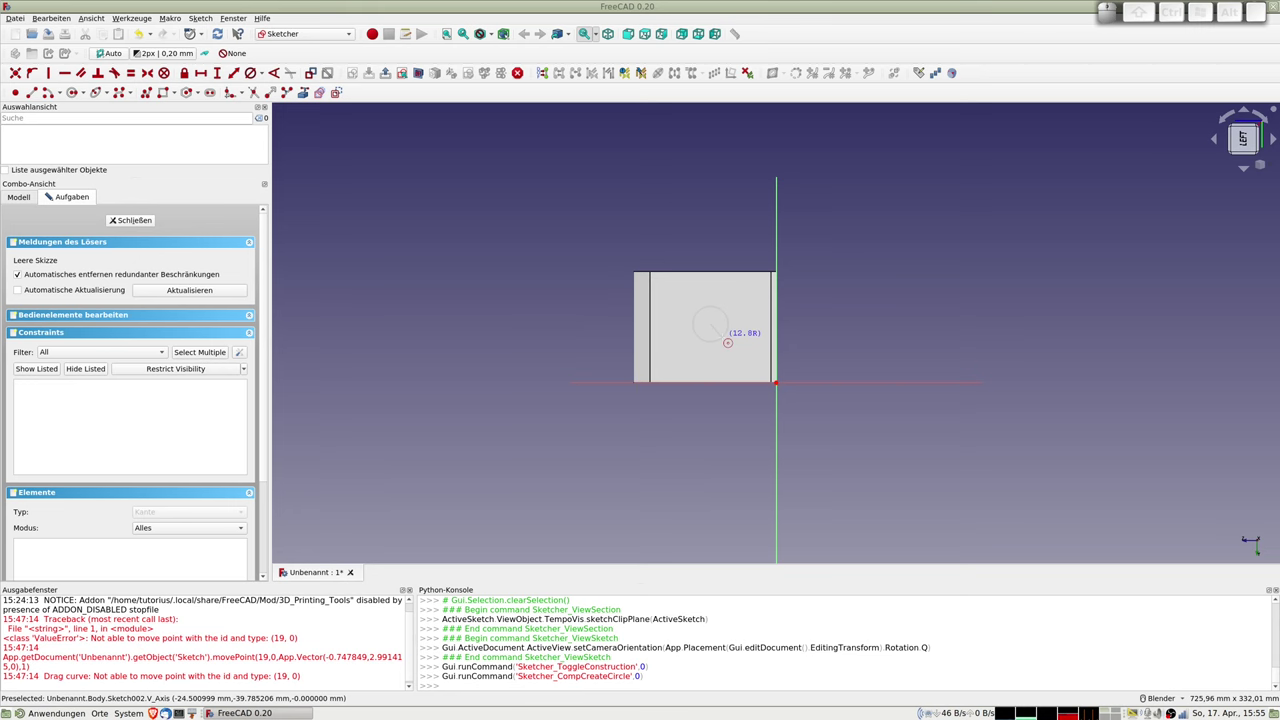
- Place a circle and constrain its centre 40 mm from the horizontal axis
left_click(727, 342)
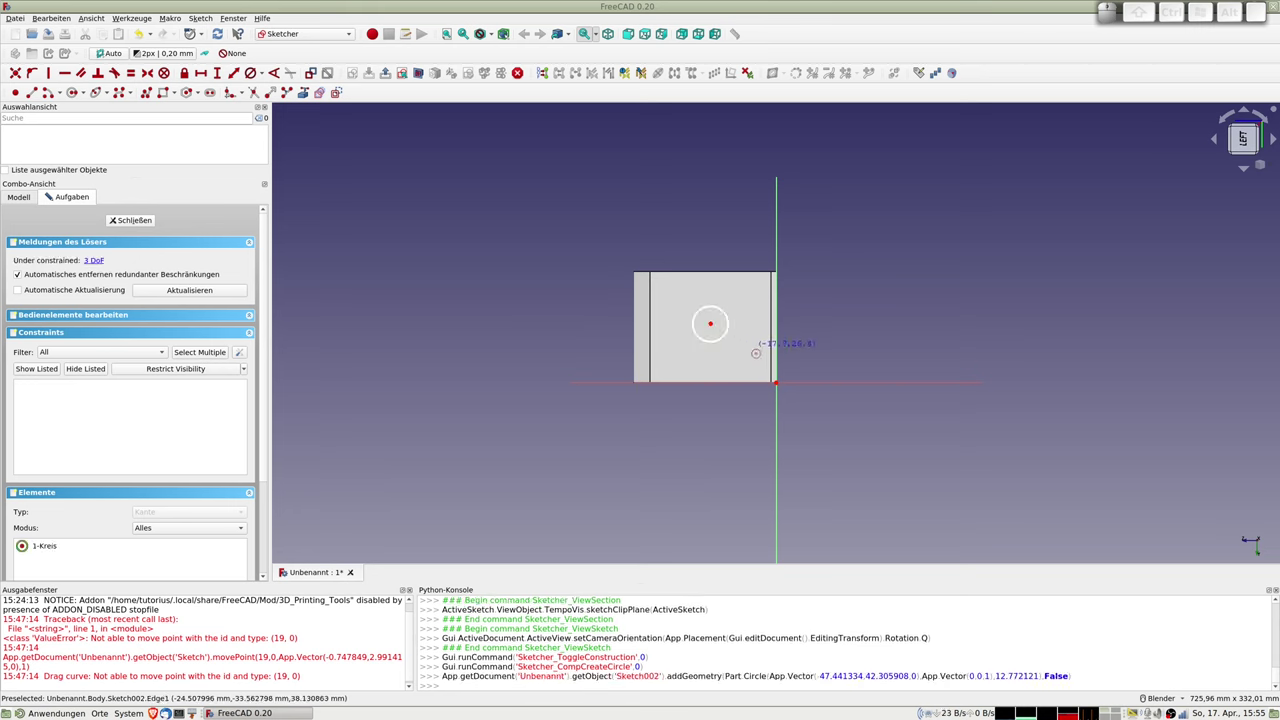
left_click(710, 323)
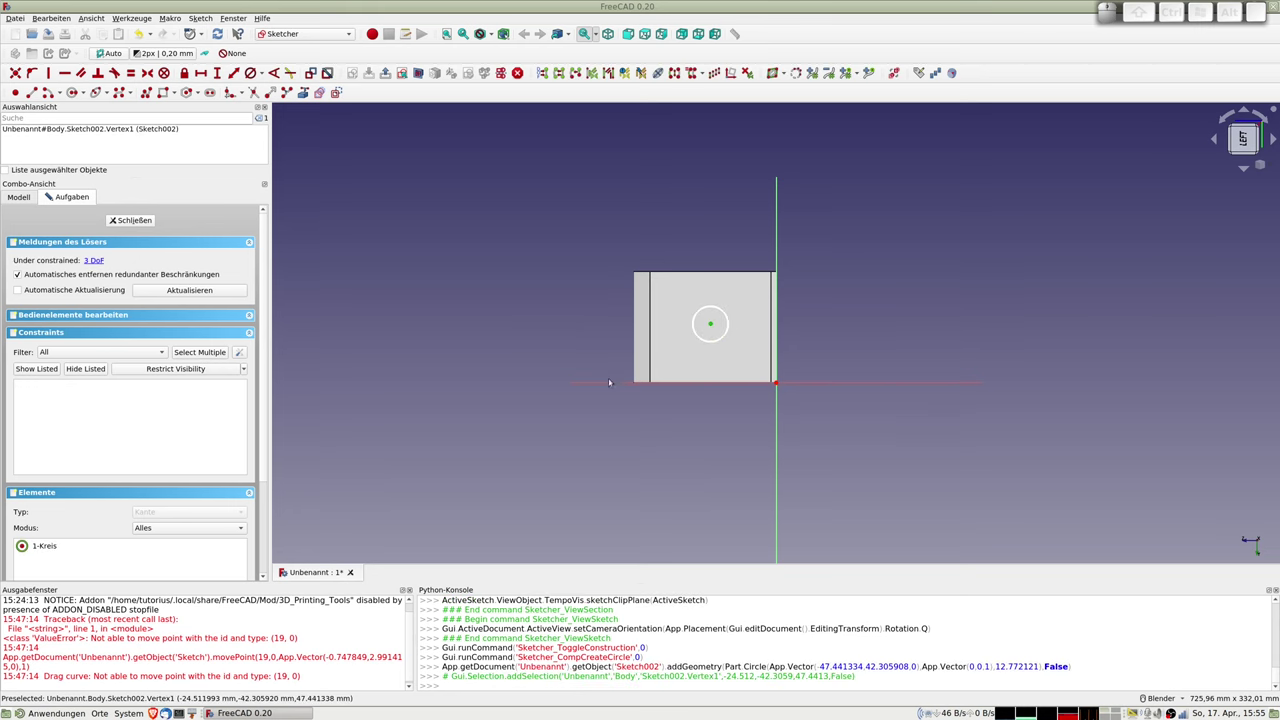
left_click(609, 382)
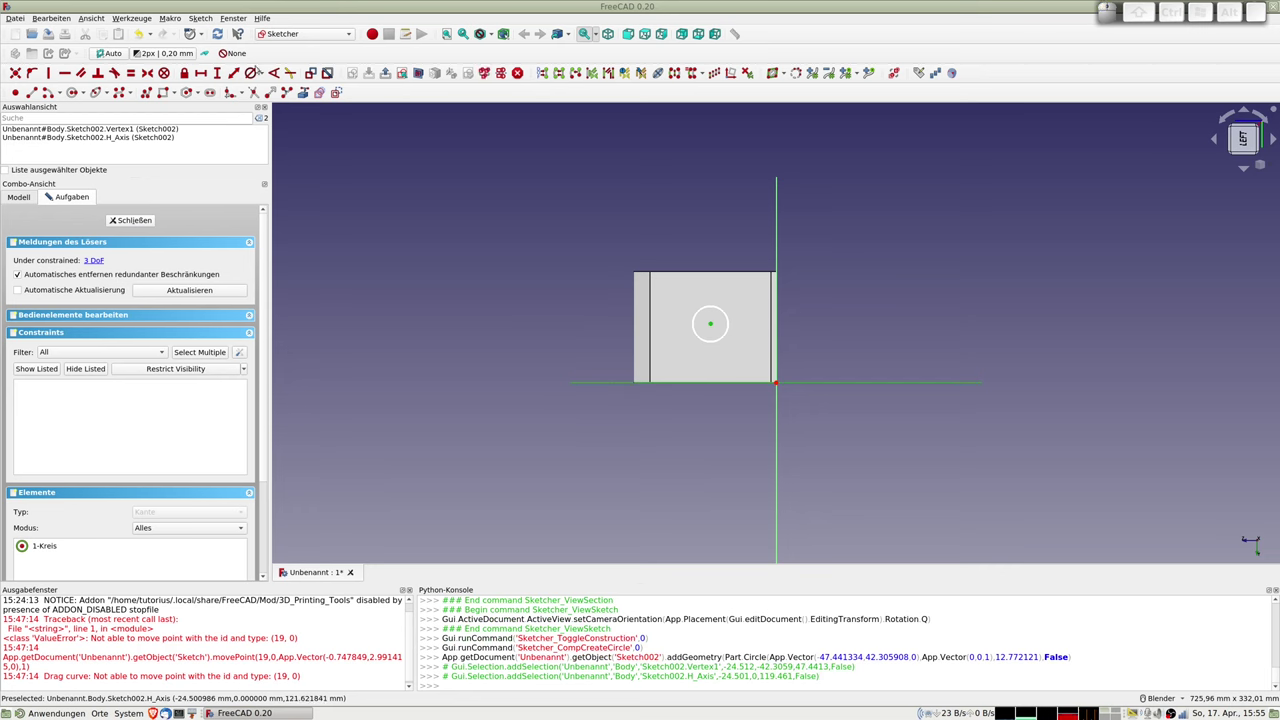
left_click(217, 73)
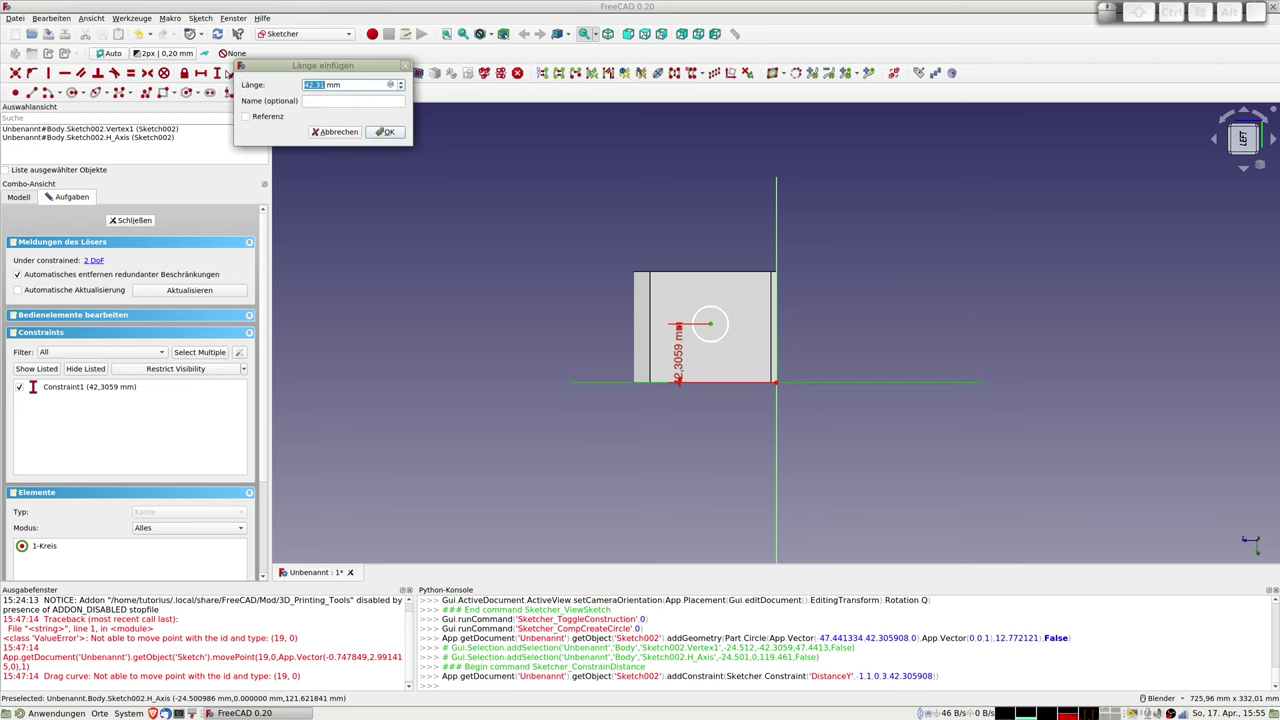
type("40")
key("Return")
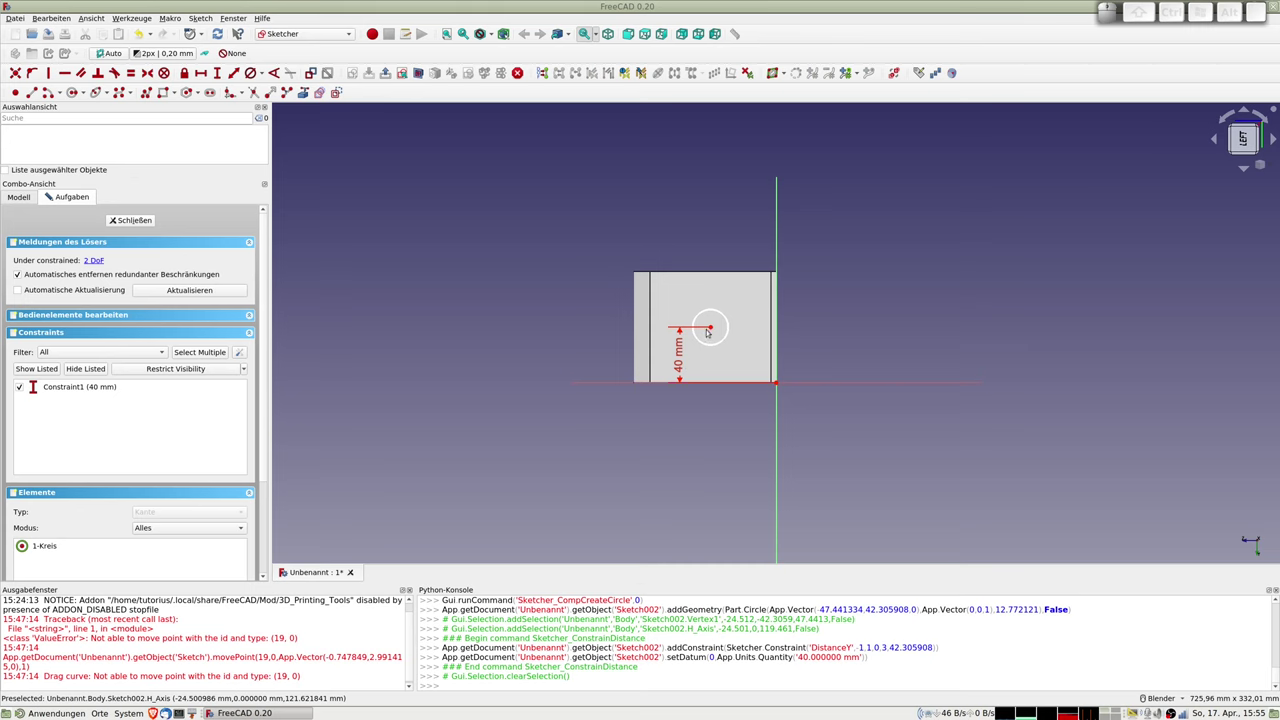
- Constrain the circle centre 30 mm horizontally from the vertical axis
mouse_move(707, 332)
middle_mouse_down()
mouse_move(857, 423)
mouse_move(720, 330)
middle_mouse_up()
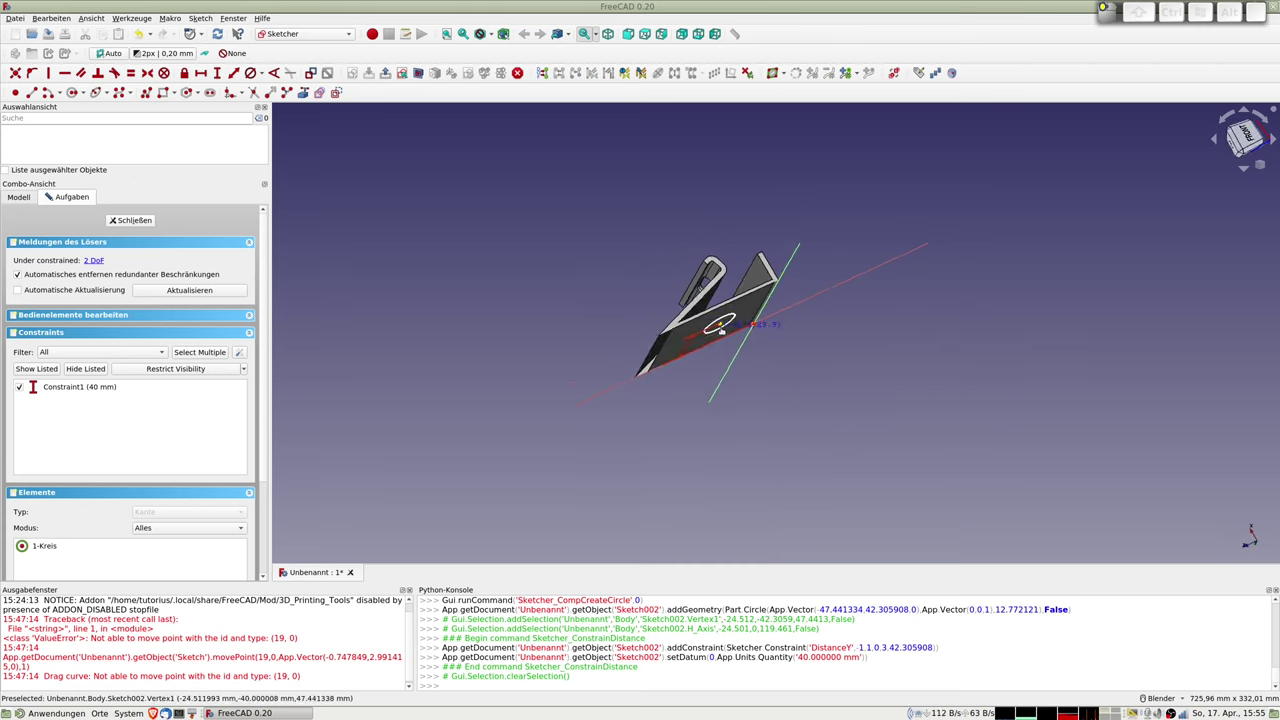
left_click_drag(722, 332, 731, 330)
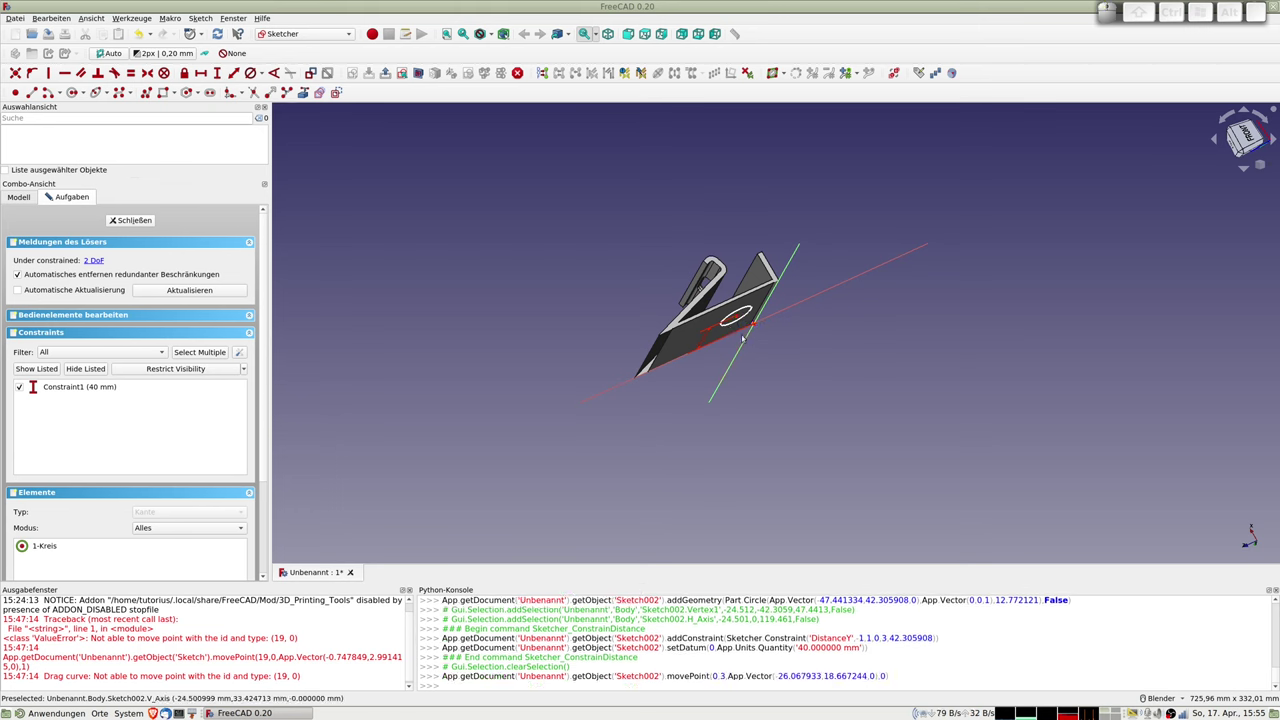
mouse_move(735, 325)
middle_mouse_down()
mouse_move(741, 306)
mouse_move(740, 332)
middle_mouse_up()
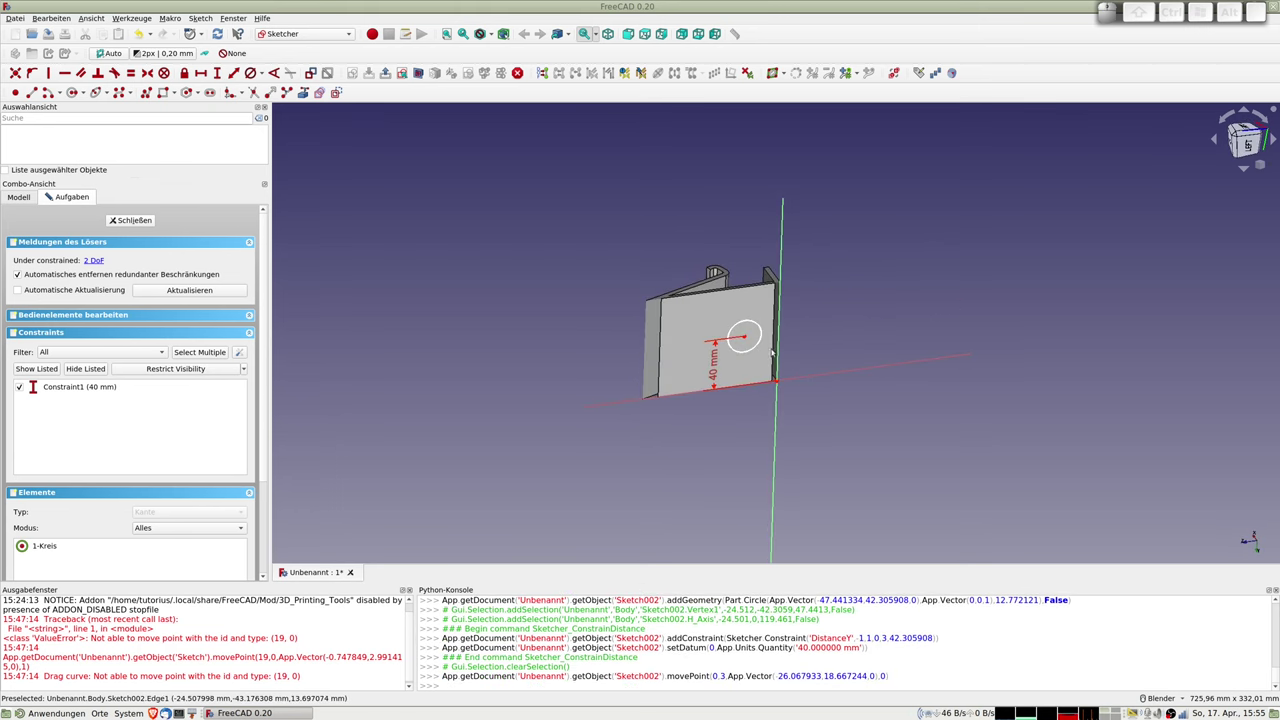
left_click(743, 336)
left_click(773, 420)
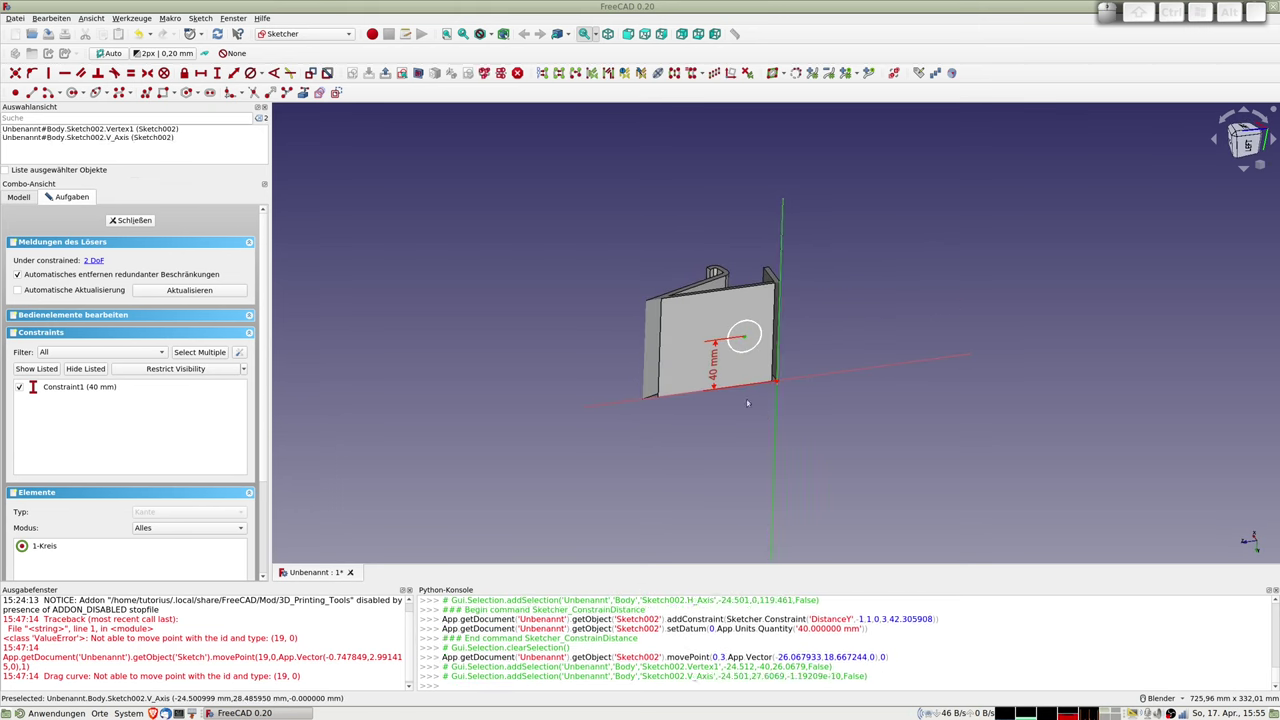
left_click(237, 76)
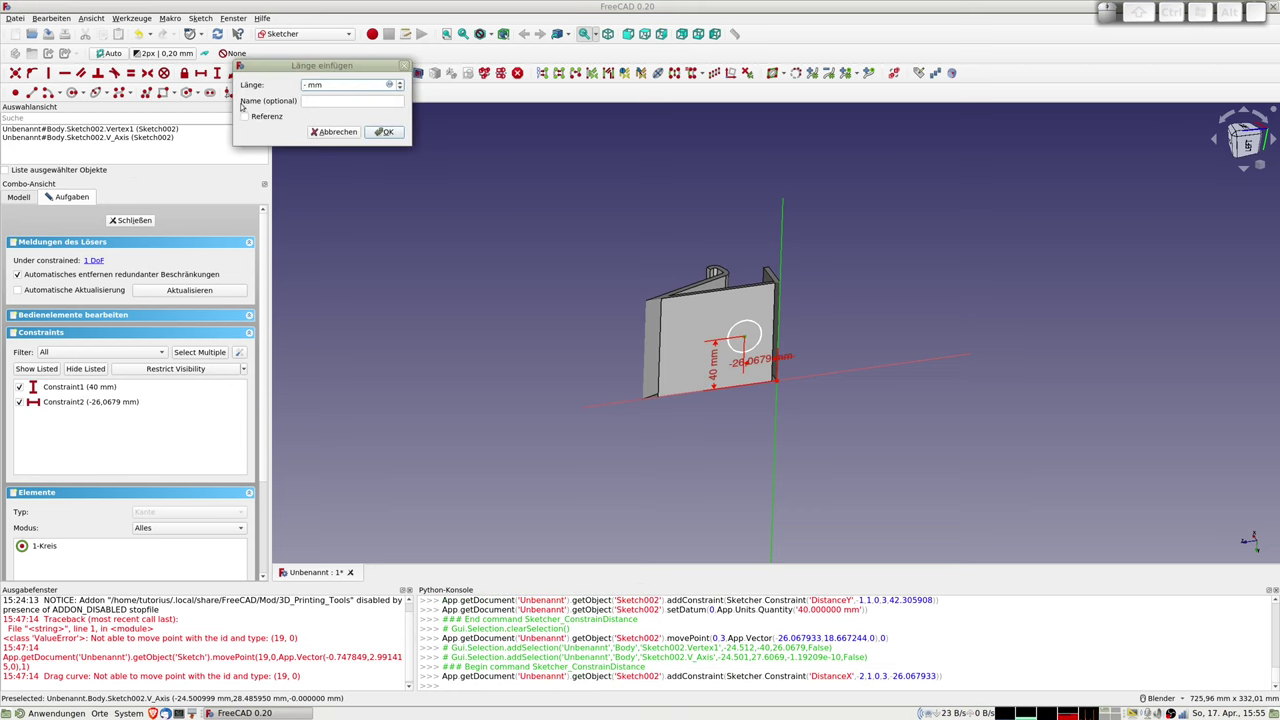
type("30")
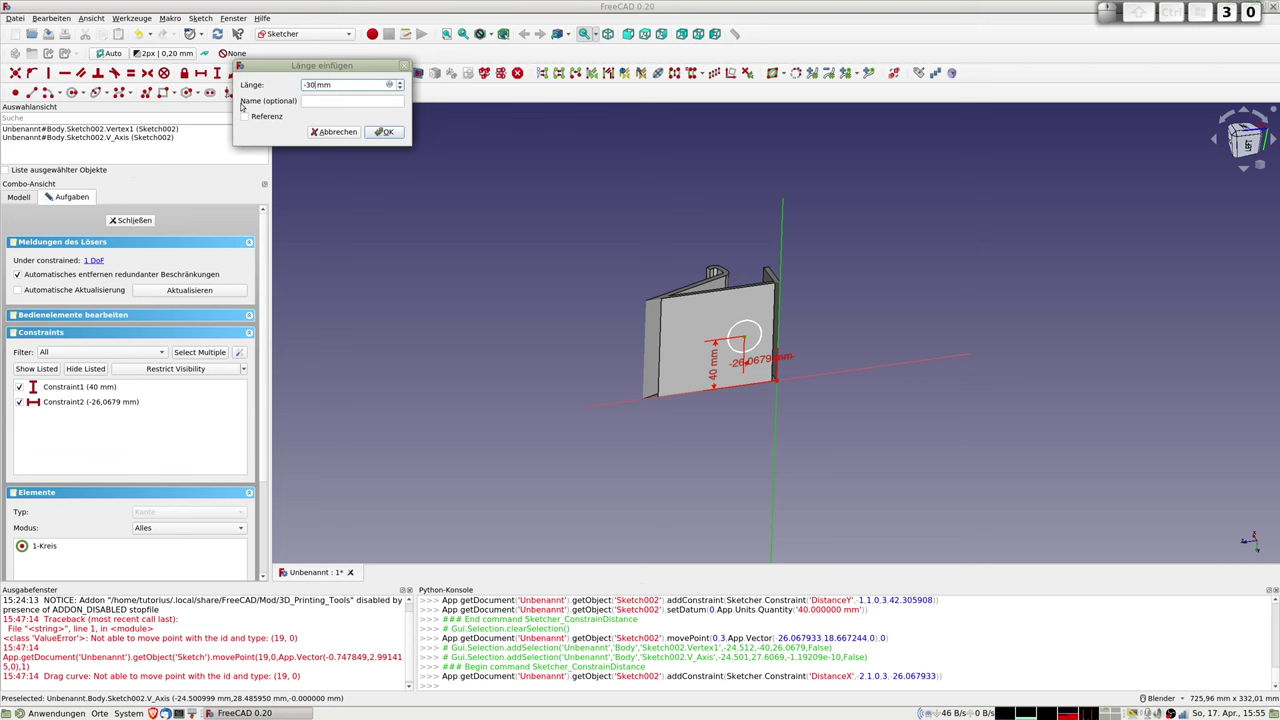
key("Return")
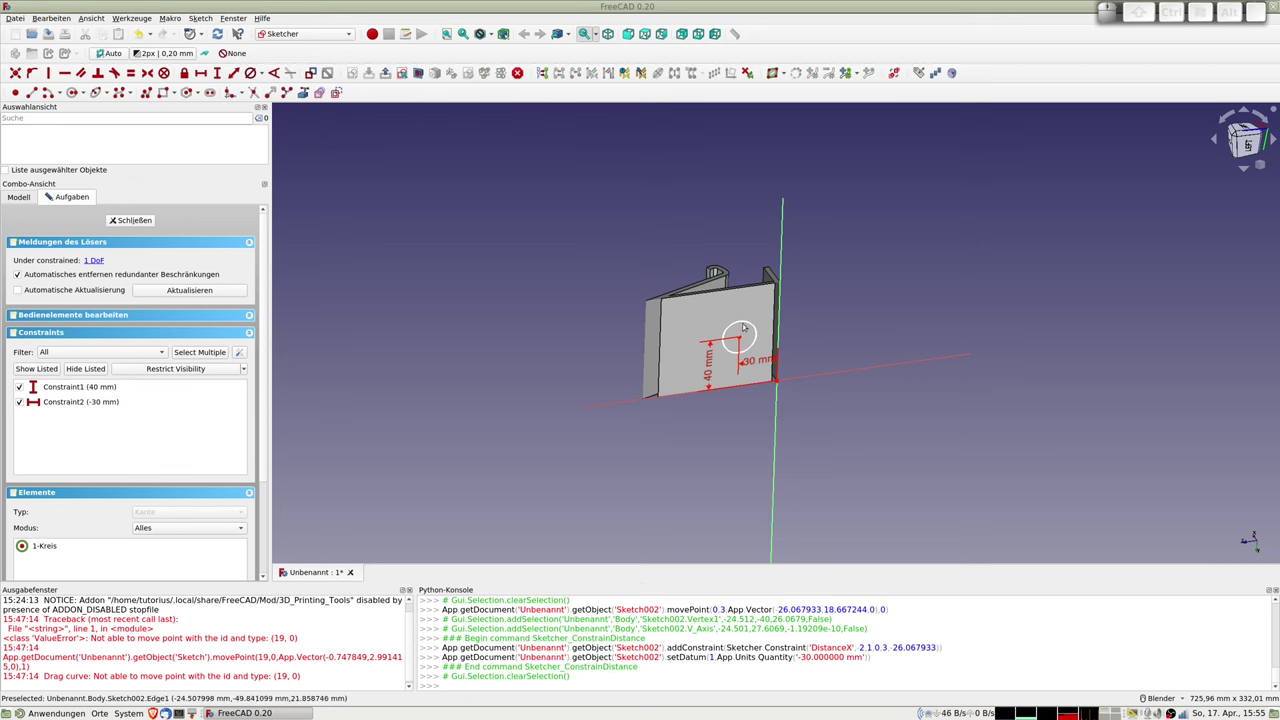
- Give the circle a diameter constraint, then change it to 20 mm
left_click(746, 326)
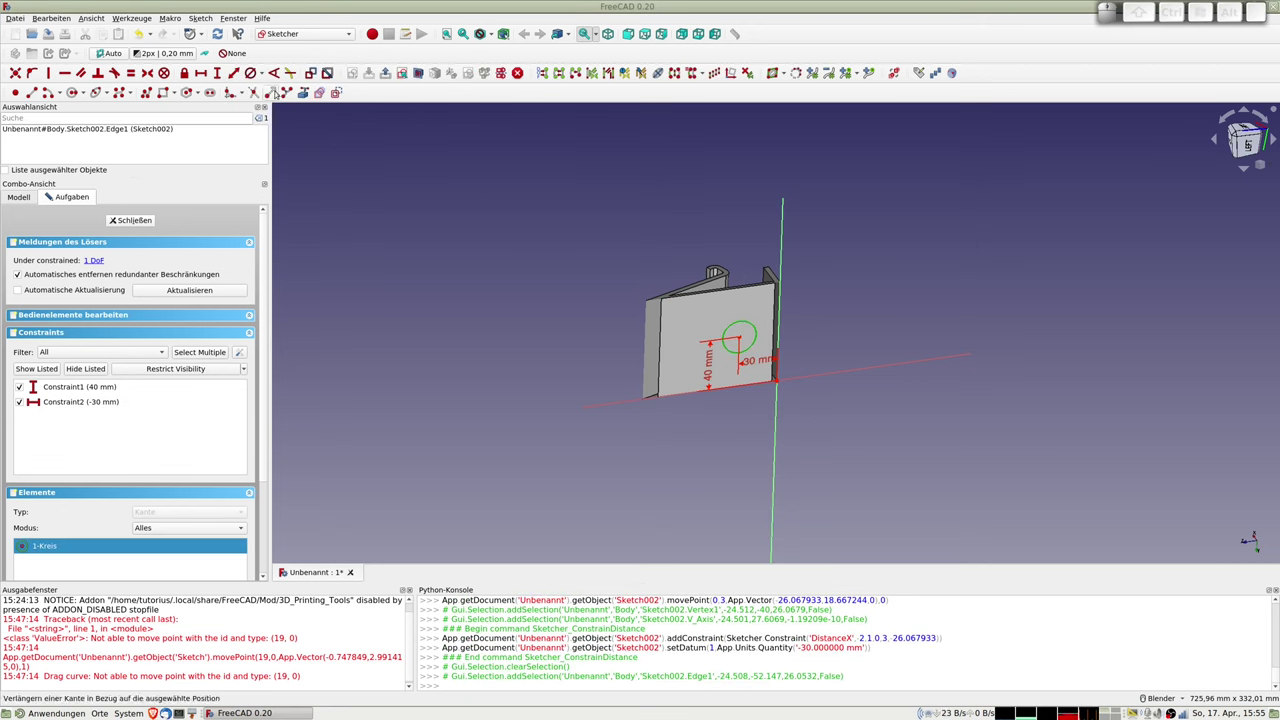
left_click(250, 72)
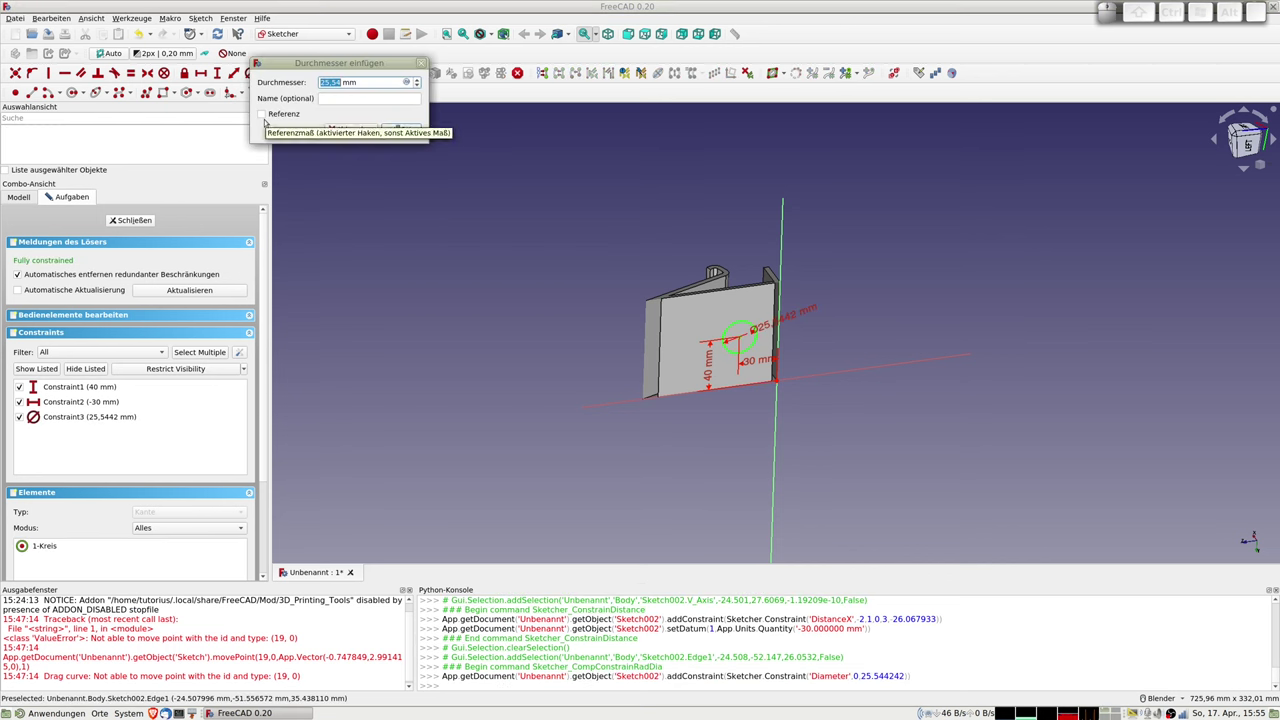
type("5")
key("Return")
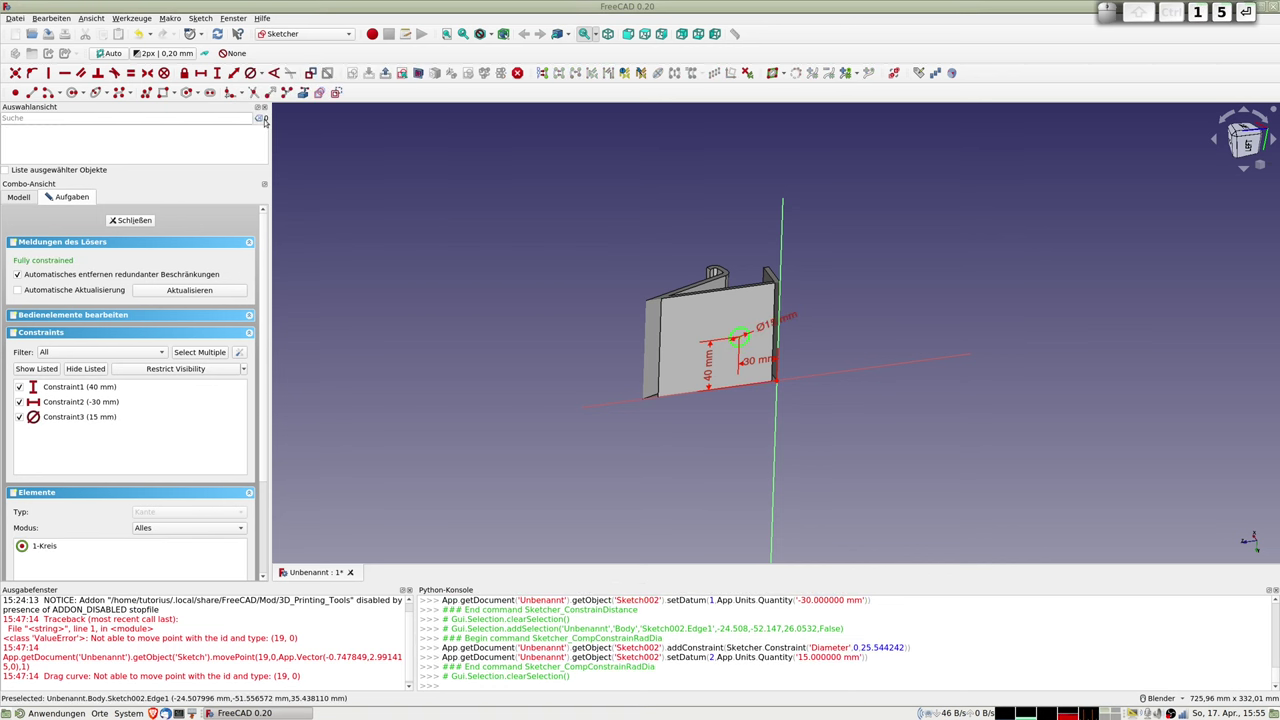
scroll(798, 352, "up", 4)
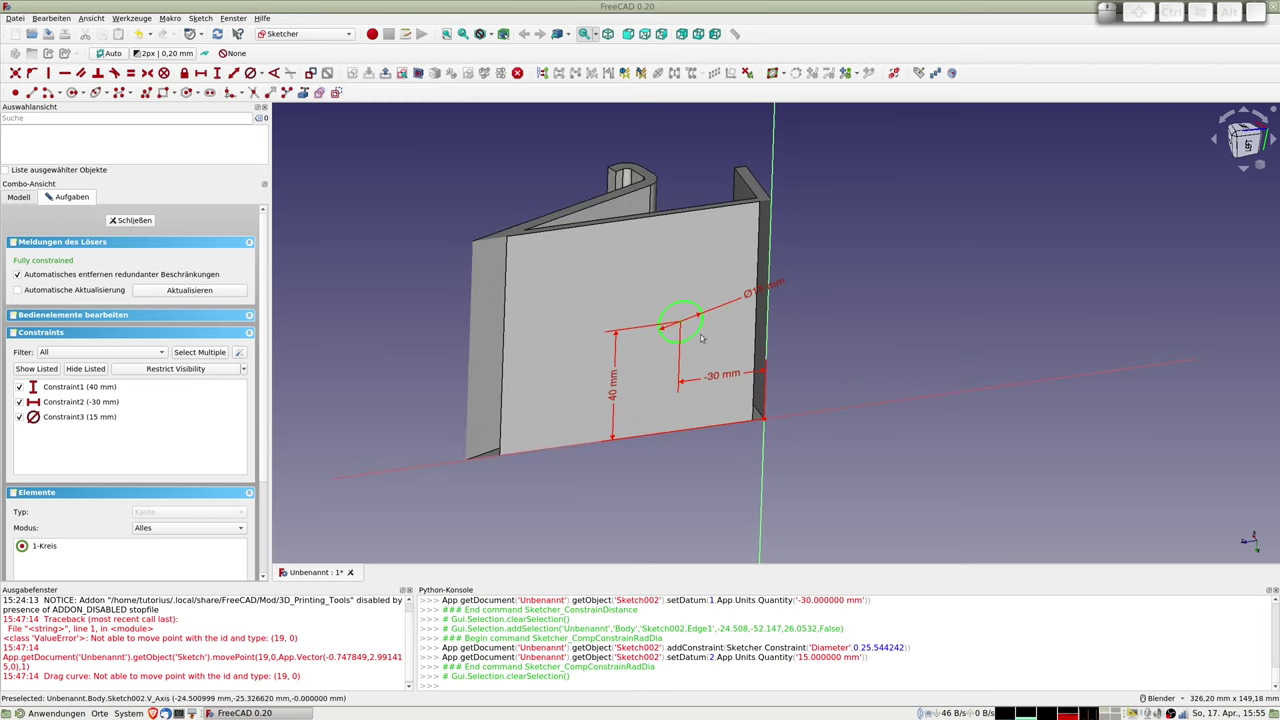
double_click(751, 297)
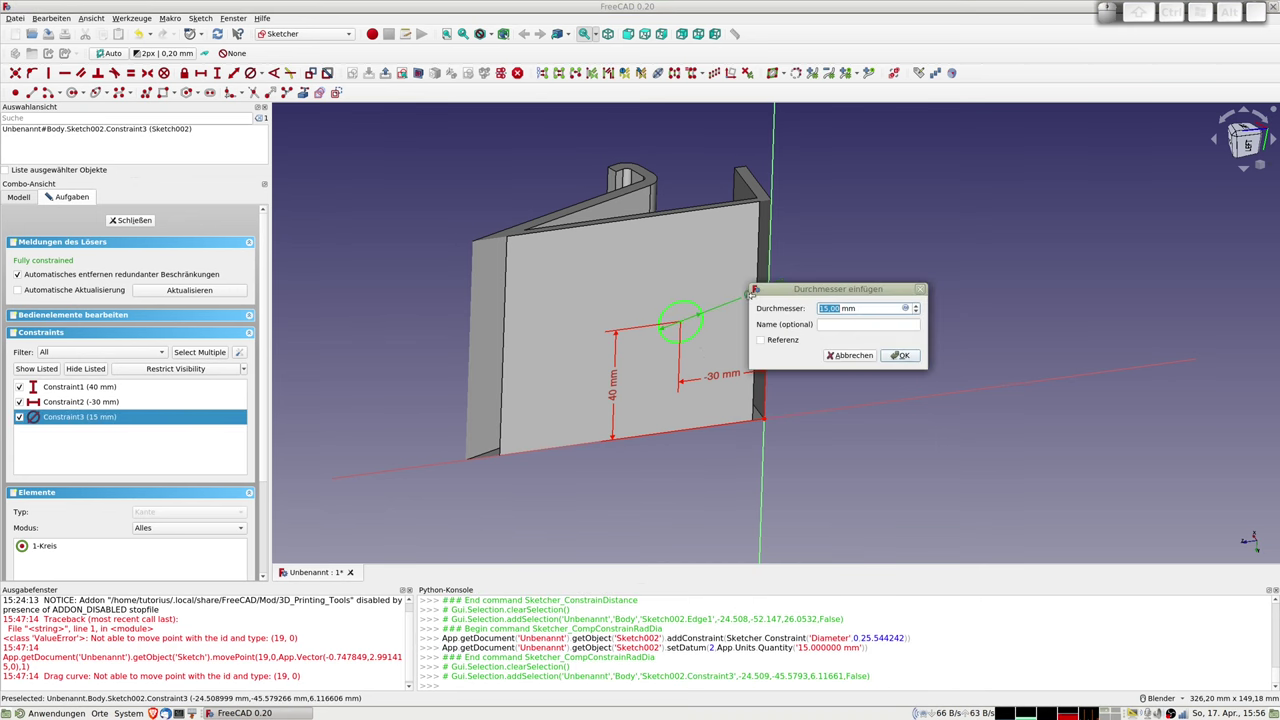
type("20")
key("Return")
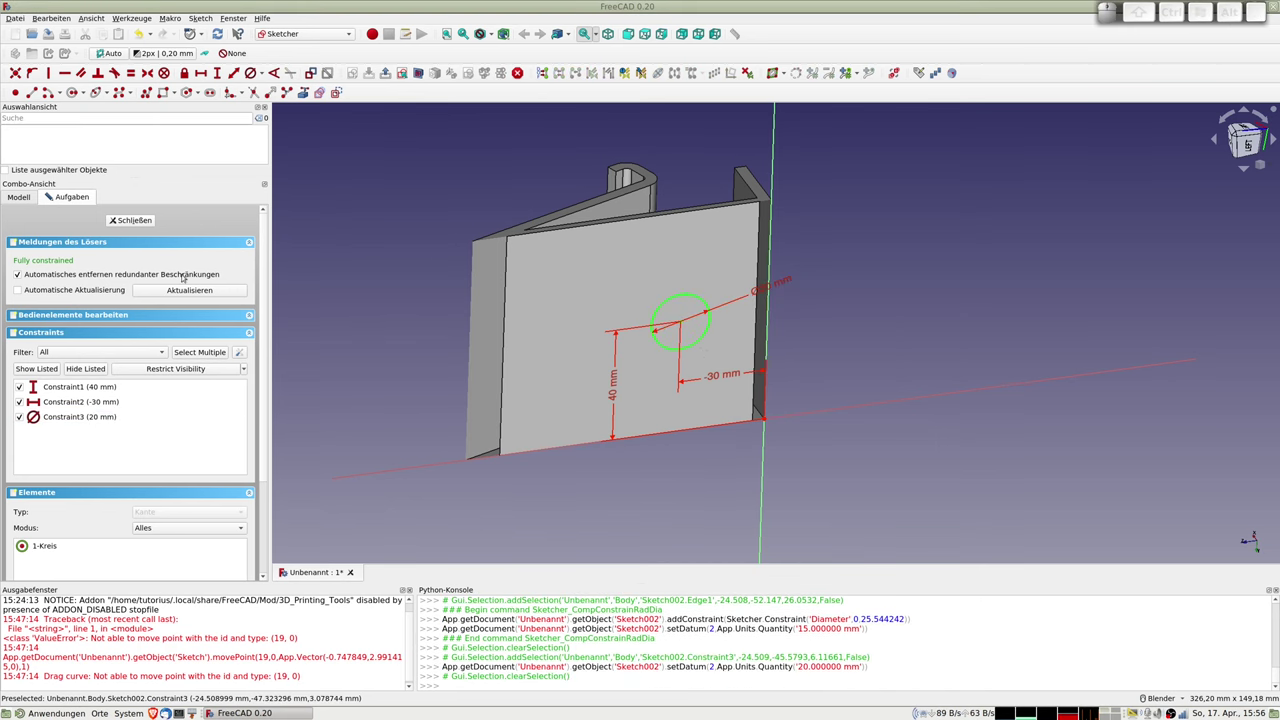
- Close the hole sketch and create a pocket, switching from Through all back to Dimension
left_click(142, 222)
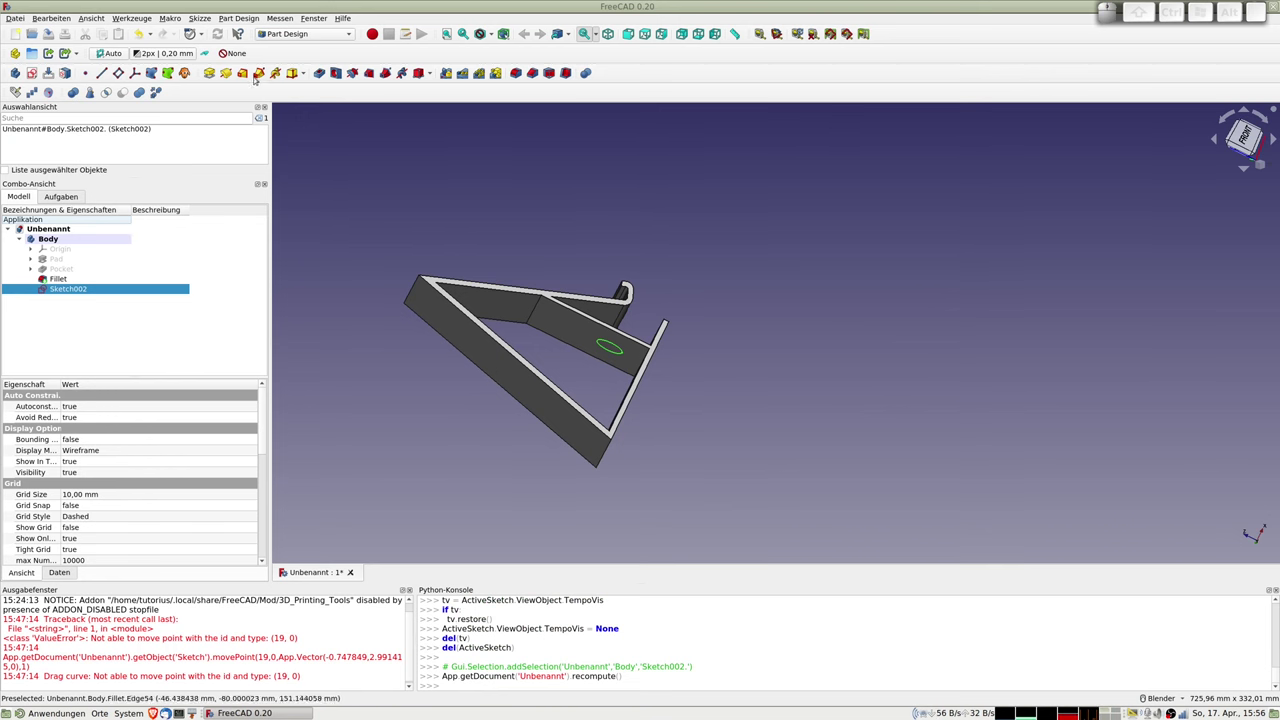
left_click(319, 73)
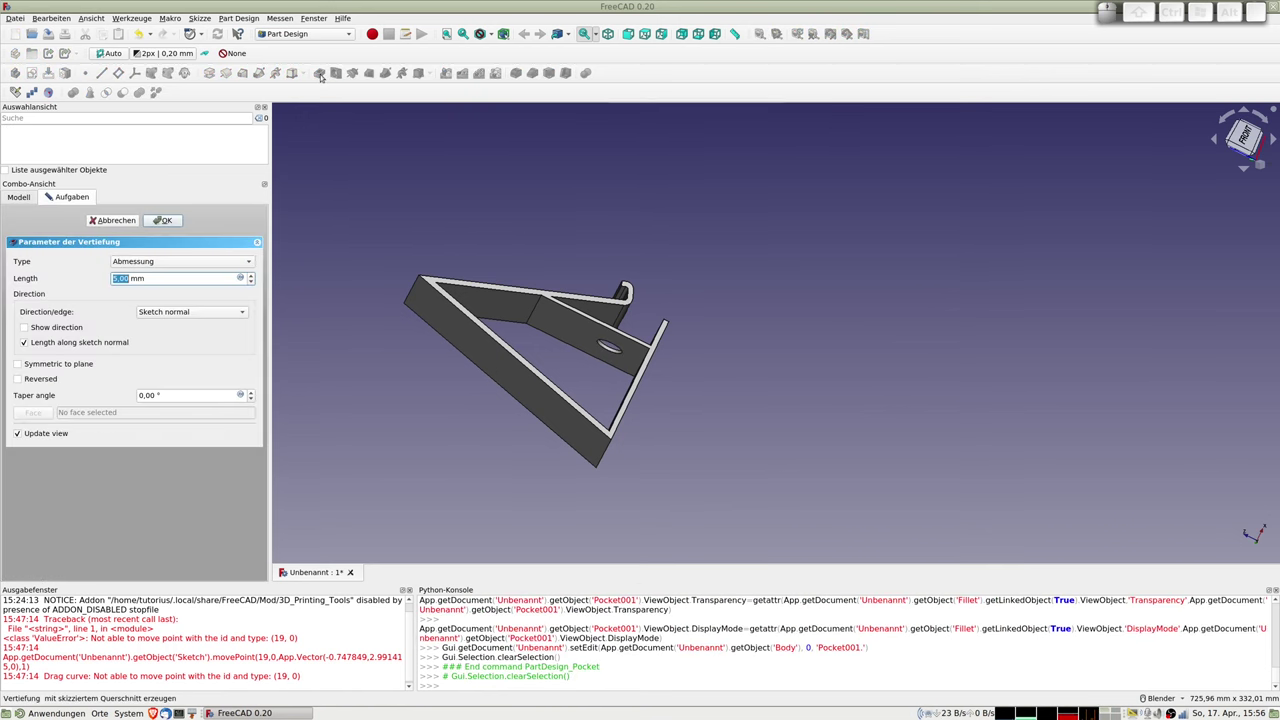
left_click(198, 262)
left_click(163, 275)
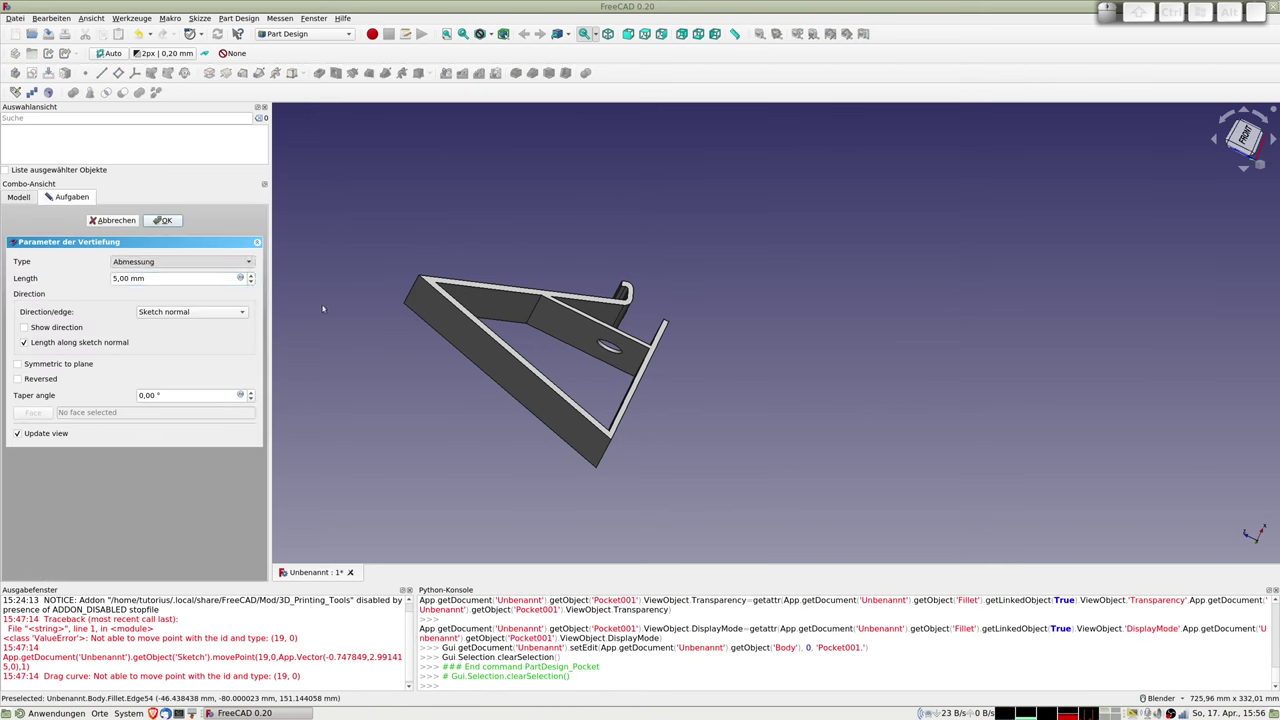
mouse_move(620, 400)
middle_mouse_down()
mouse_move(574, 359)
mouse_move(596, 357)
middle_mouse_up()
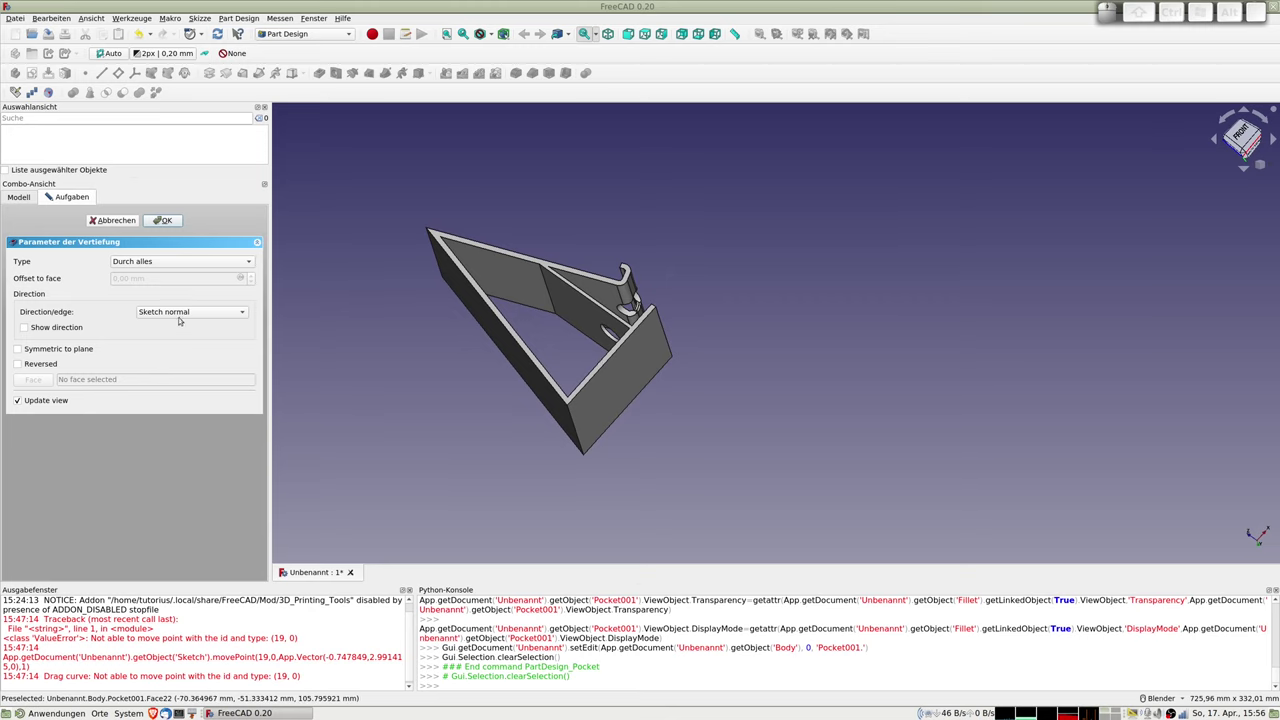
left_click(156, 262)
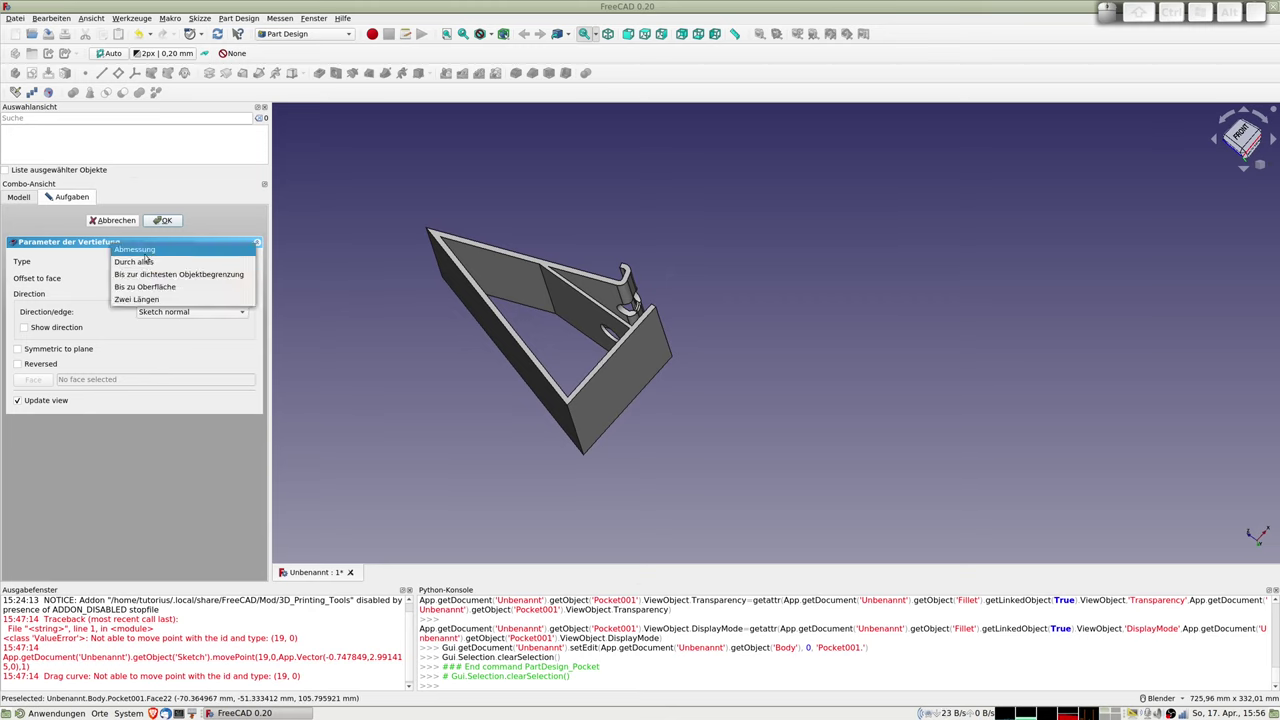
left_click(144, 250)
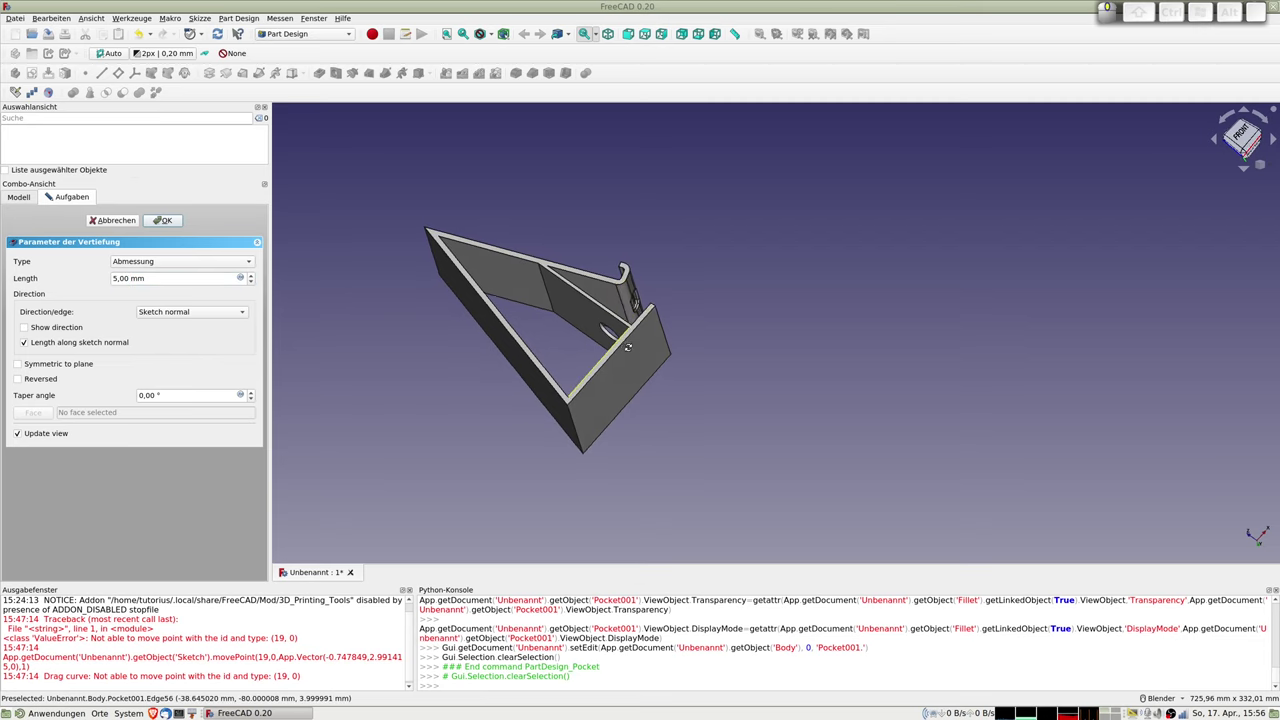
- Check the hole and confirm the 5 mm deep pocket in the slanted face
middle_click_drag(636, 308, 626, 355)
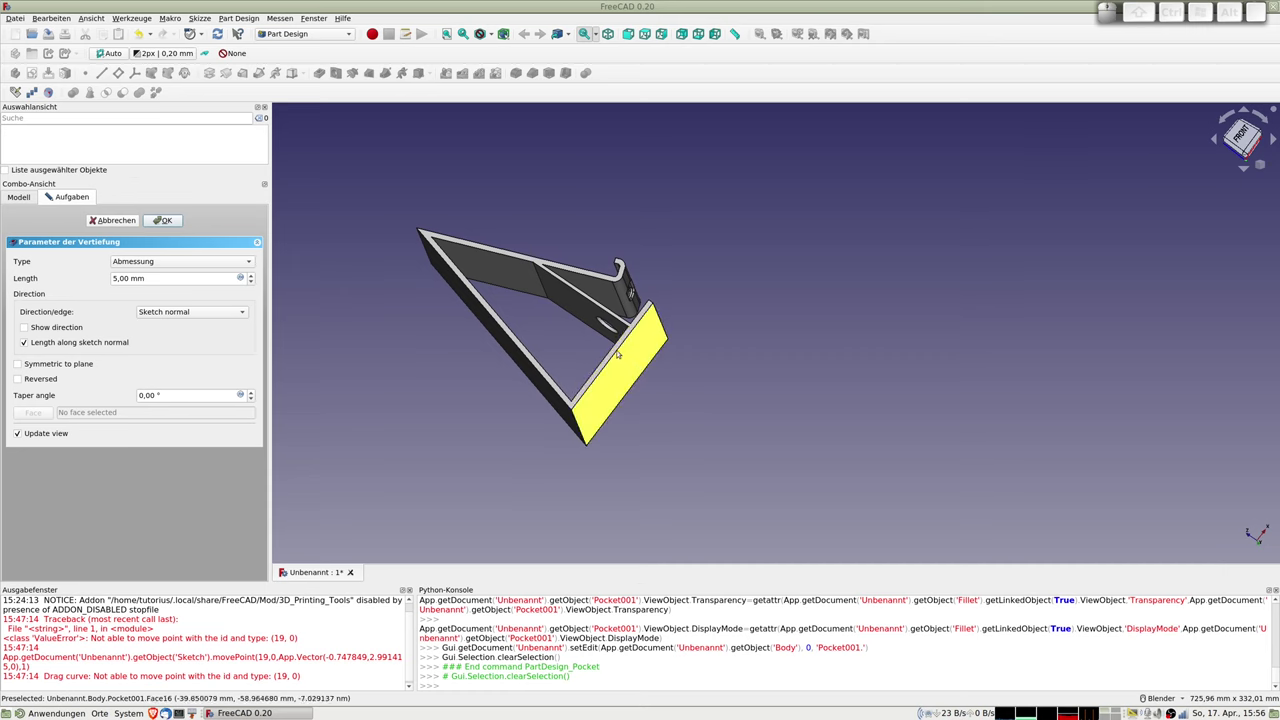
middle_click_drag(626, 355, 620, 349)
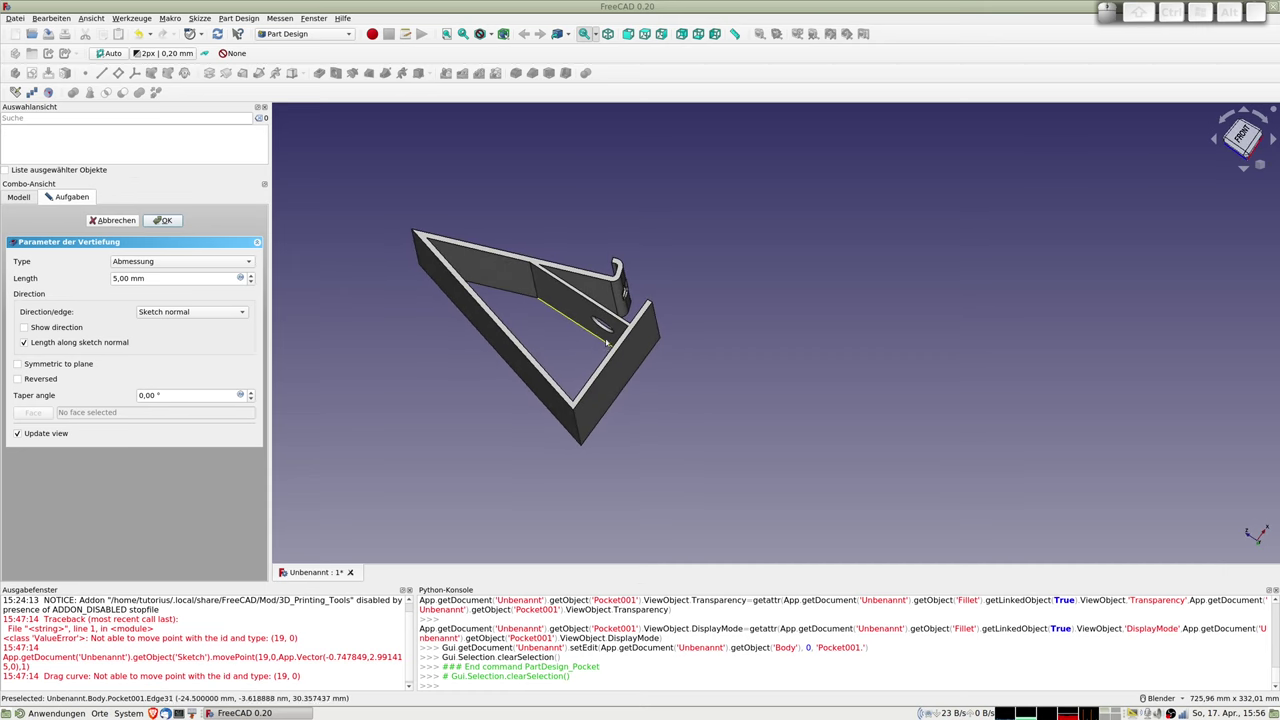
scroll(595, 316, "up", 3)
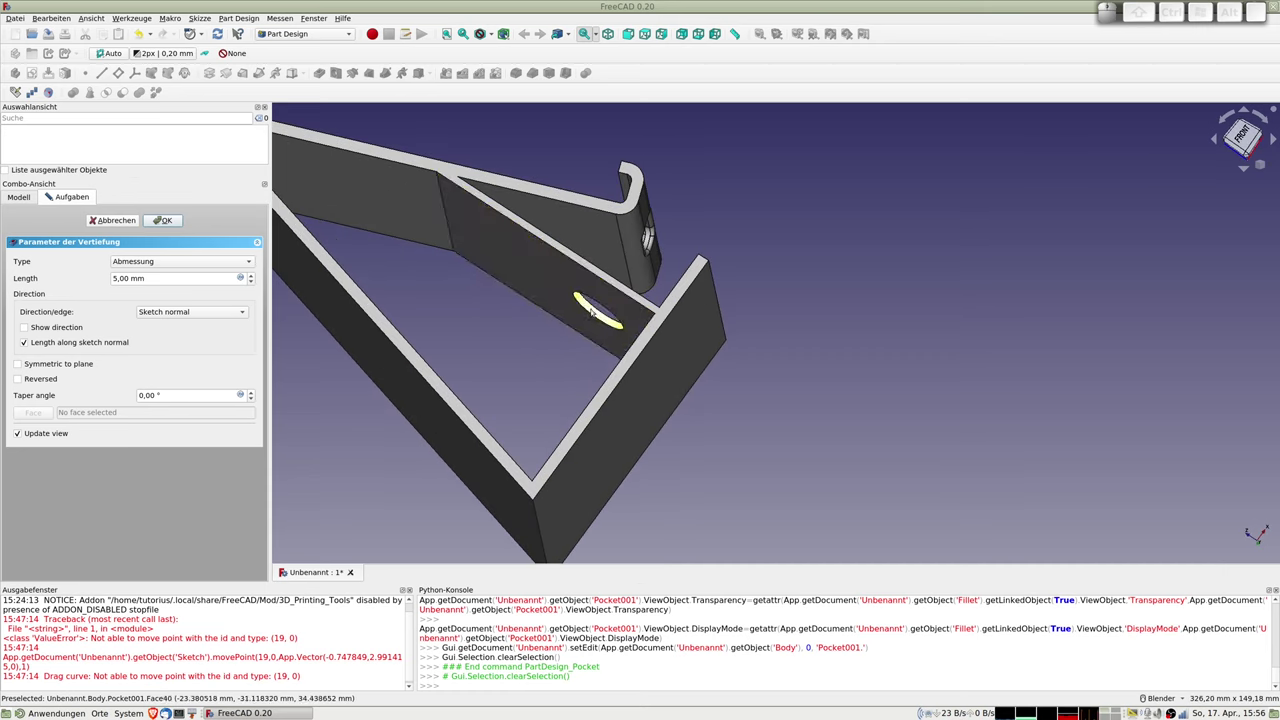
left_click(591, 313)
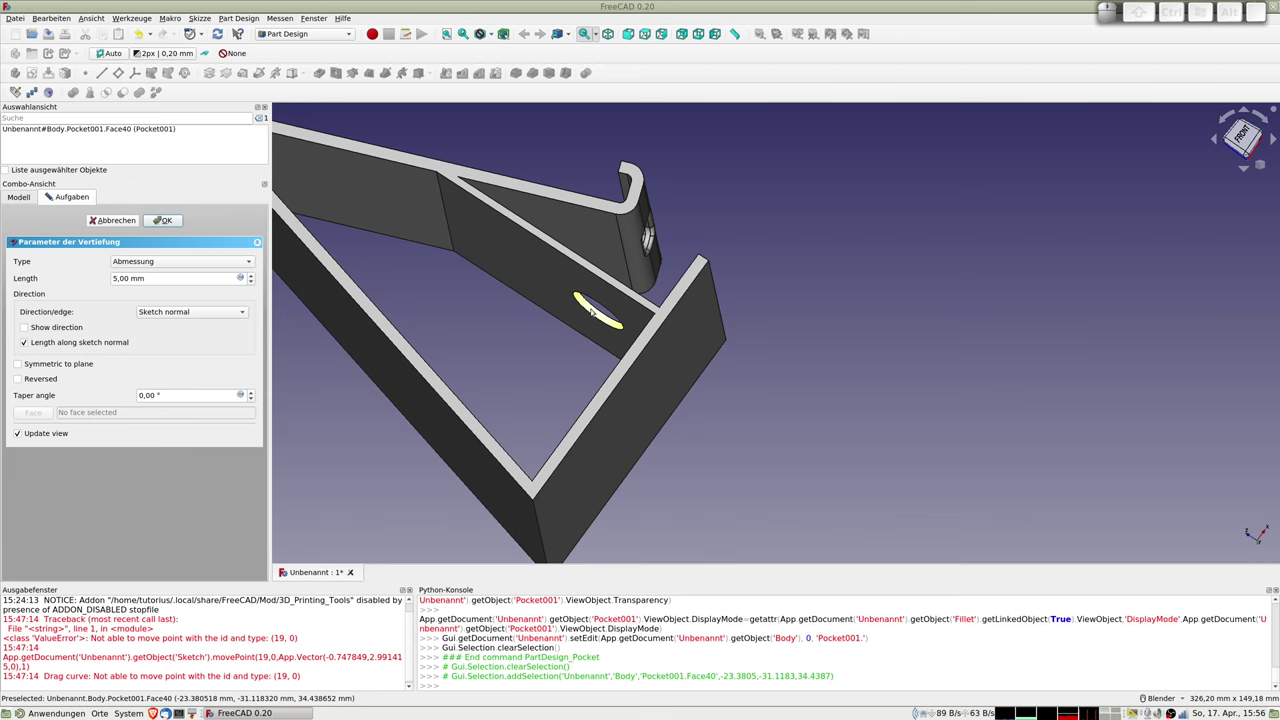
left_click(165, 221)
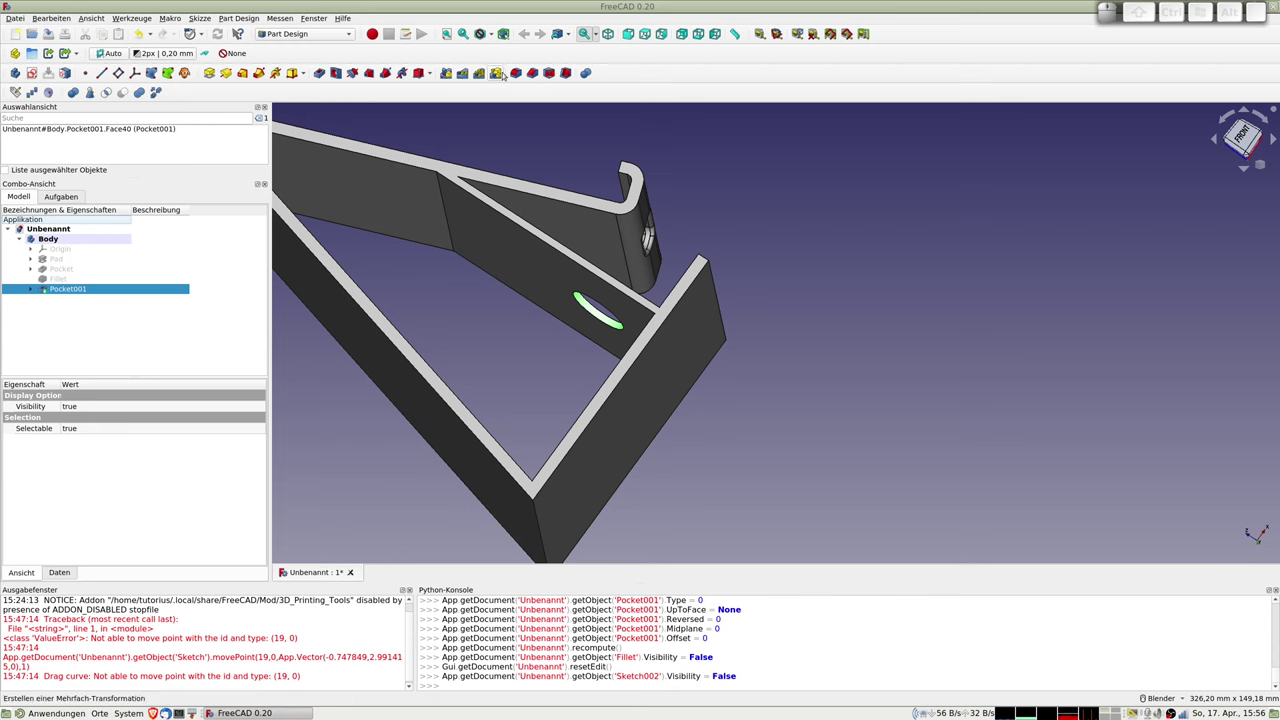
- Apply a 1 mm fillet to the round hole's inner face (Face40) on the slanted side
left_click(499, 74)
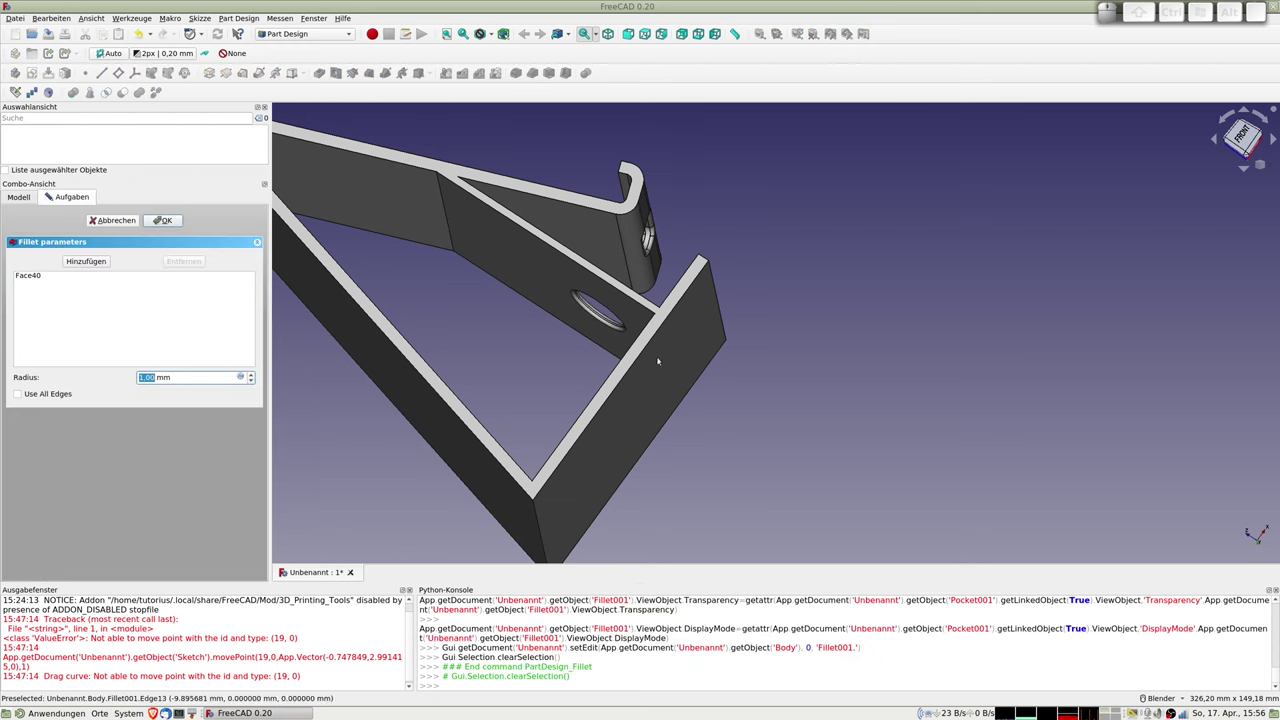
scroll(658, 361, "up", 3)
scroll(608, 342, "down", 3)
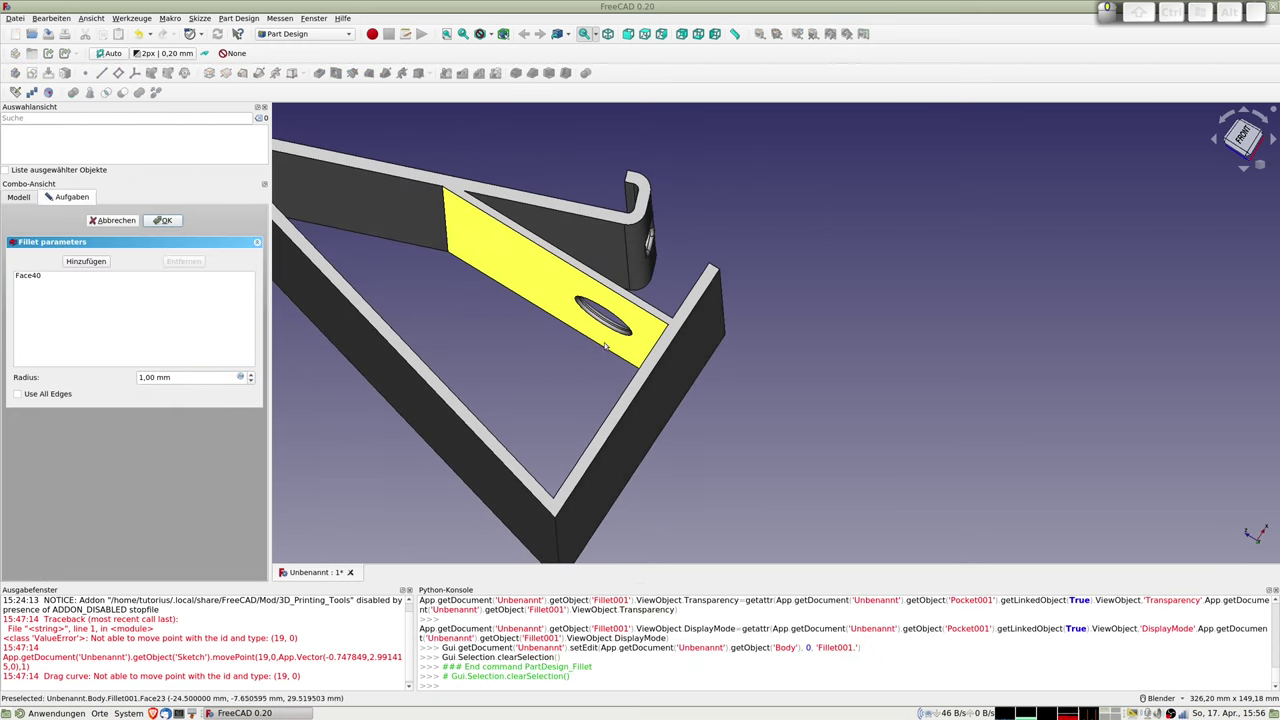
scroll(604, 346, "down", 3)
middle_click_drag(604, 348, 606, 362)
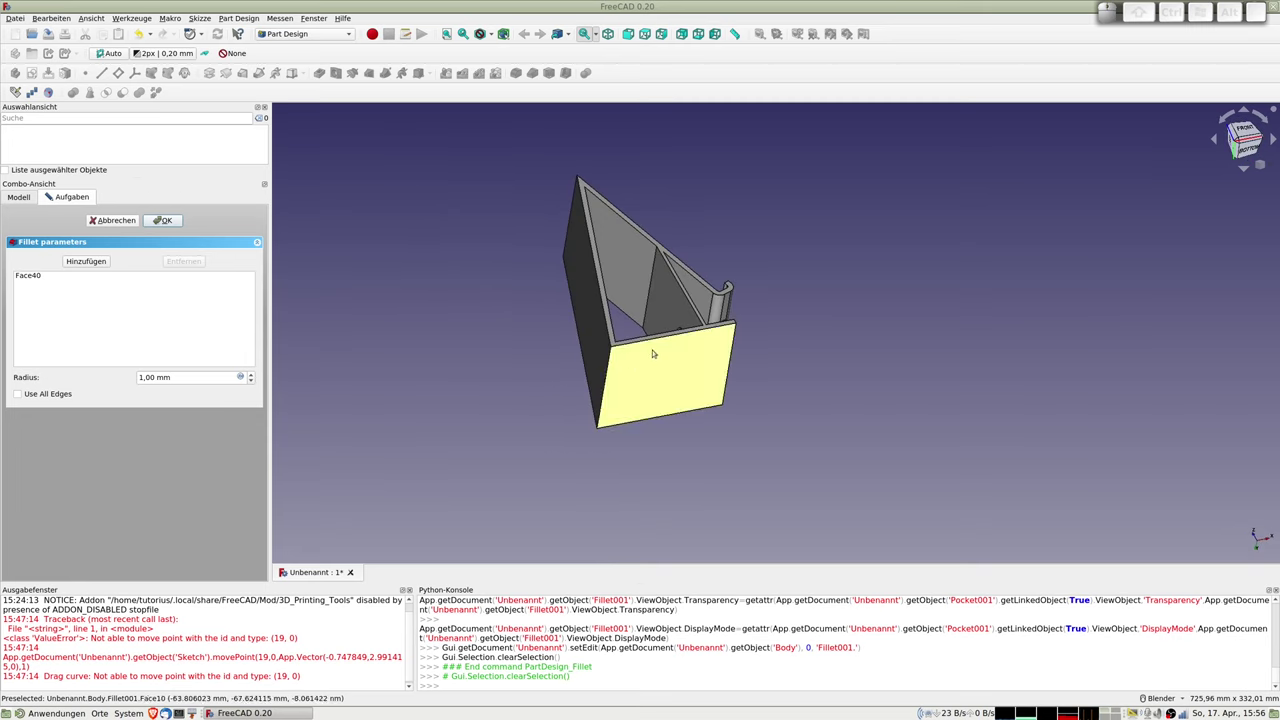
scroll(651, 349, "up", 4)
mouse_move(651, 349)
middle_mouse_down()
mouse_move(648, 242)
mouse_move(818, 488)
mouse_move(837, 297)
mouse_move(820, 355)
middle_mouse_up()
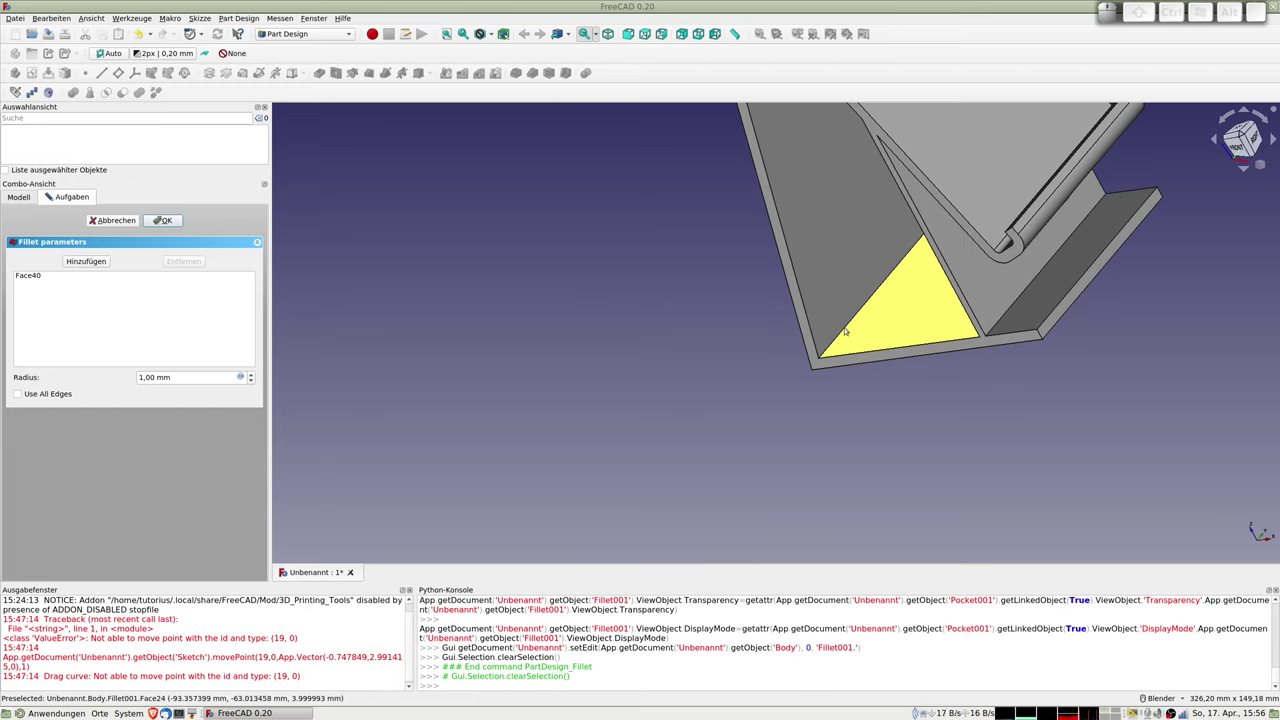
left_click(843, 327)
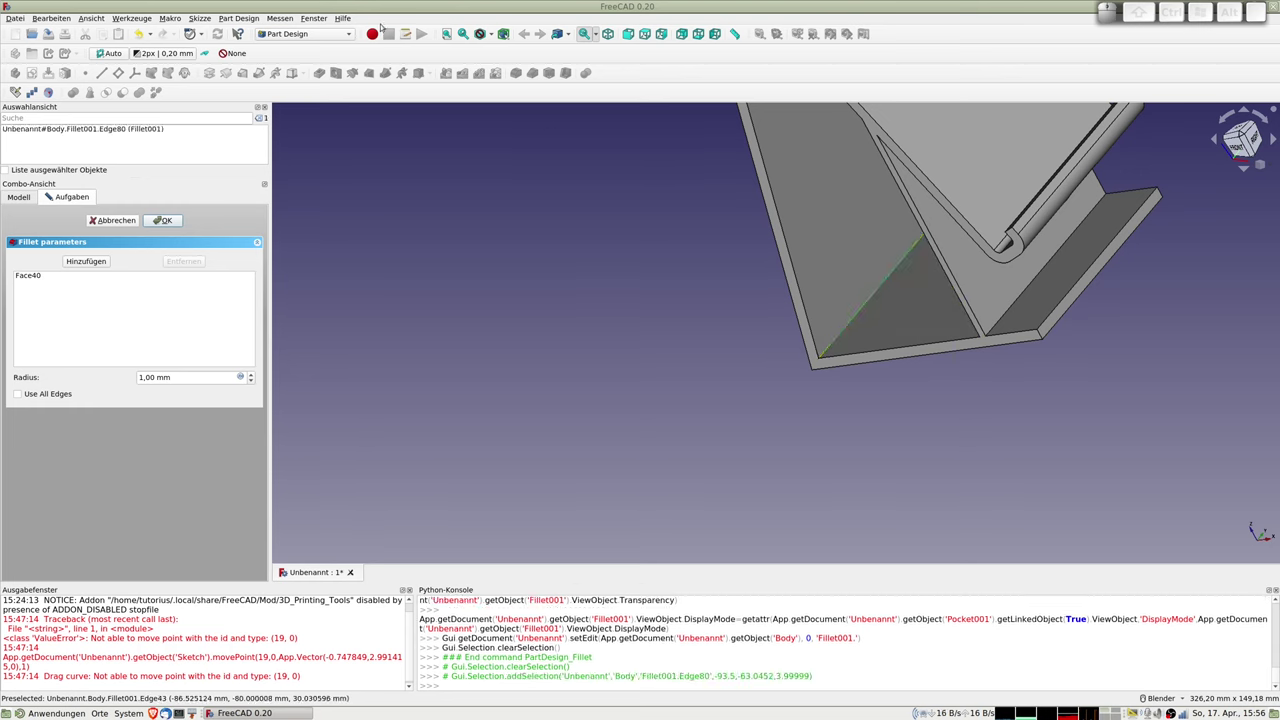
left_click(163, 221)
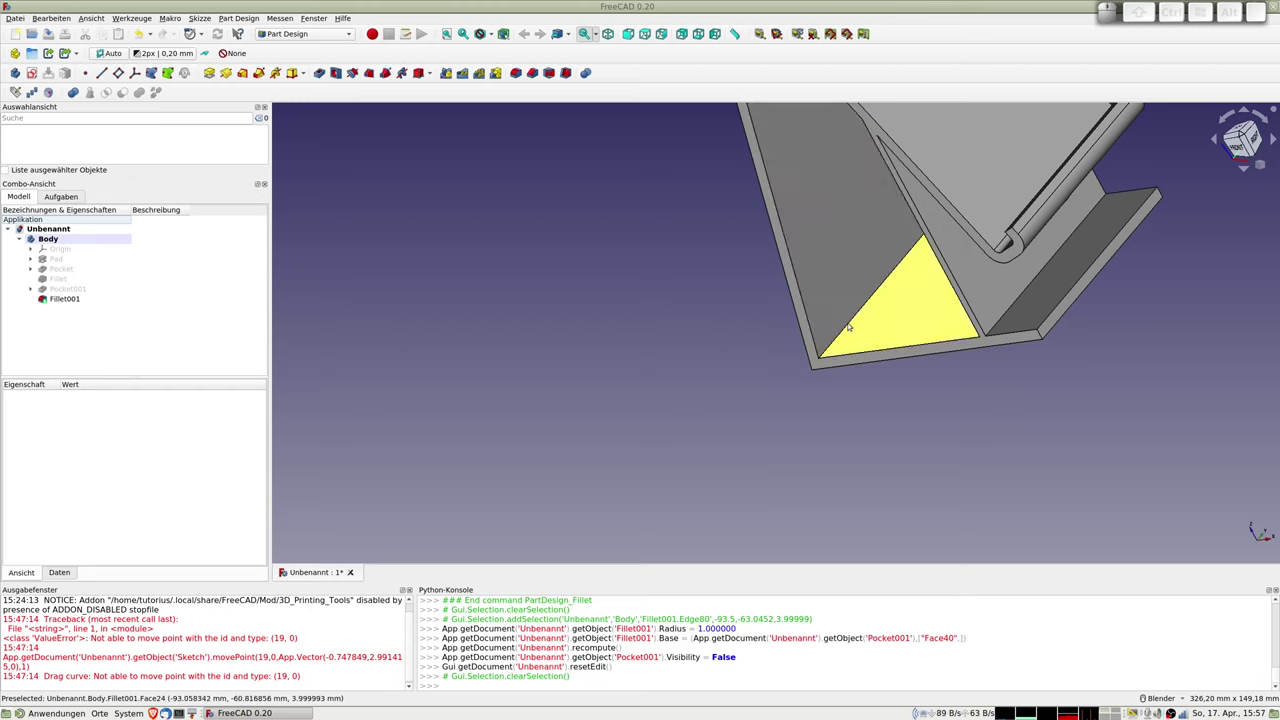
- Fillet Edge80, where the slanted arm meets the base, with an 8 mm radius
scroll(848, 326, "up", 2)
scroll(843, 346, "up", 2)
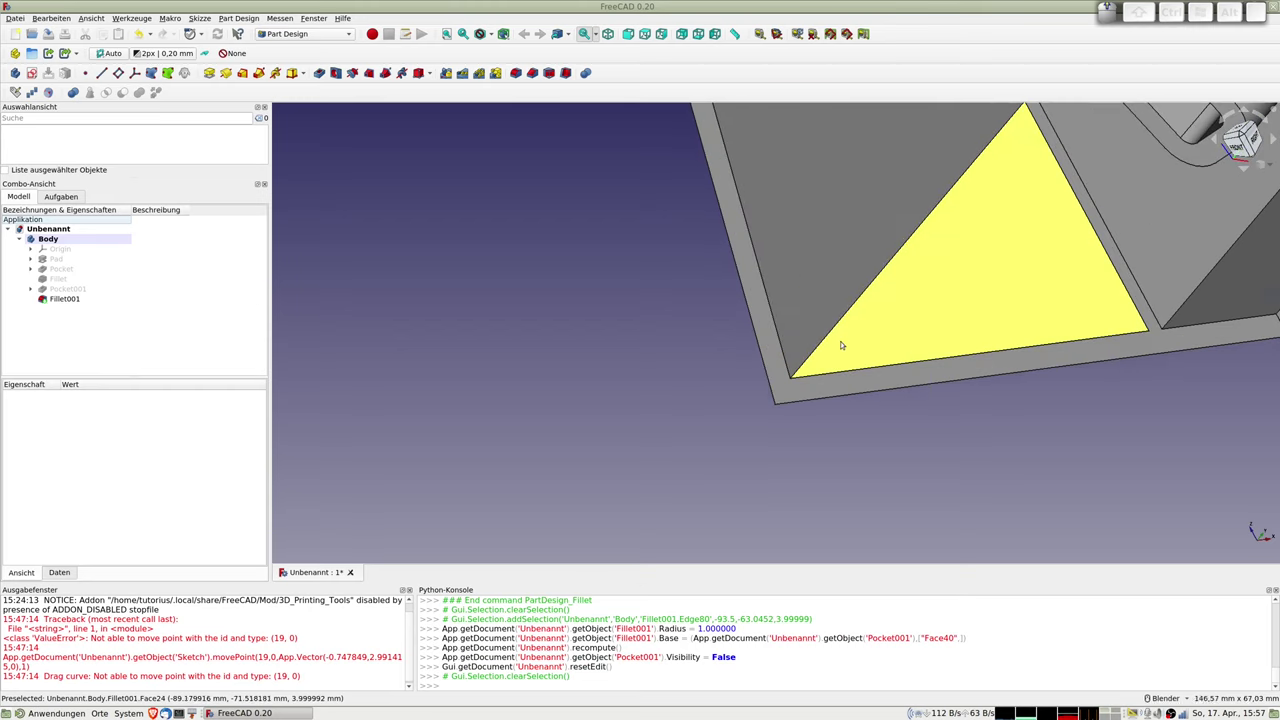
scroll(837, 346, "up", 1)
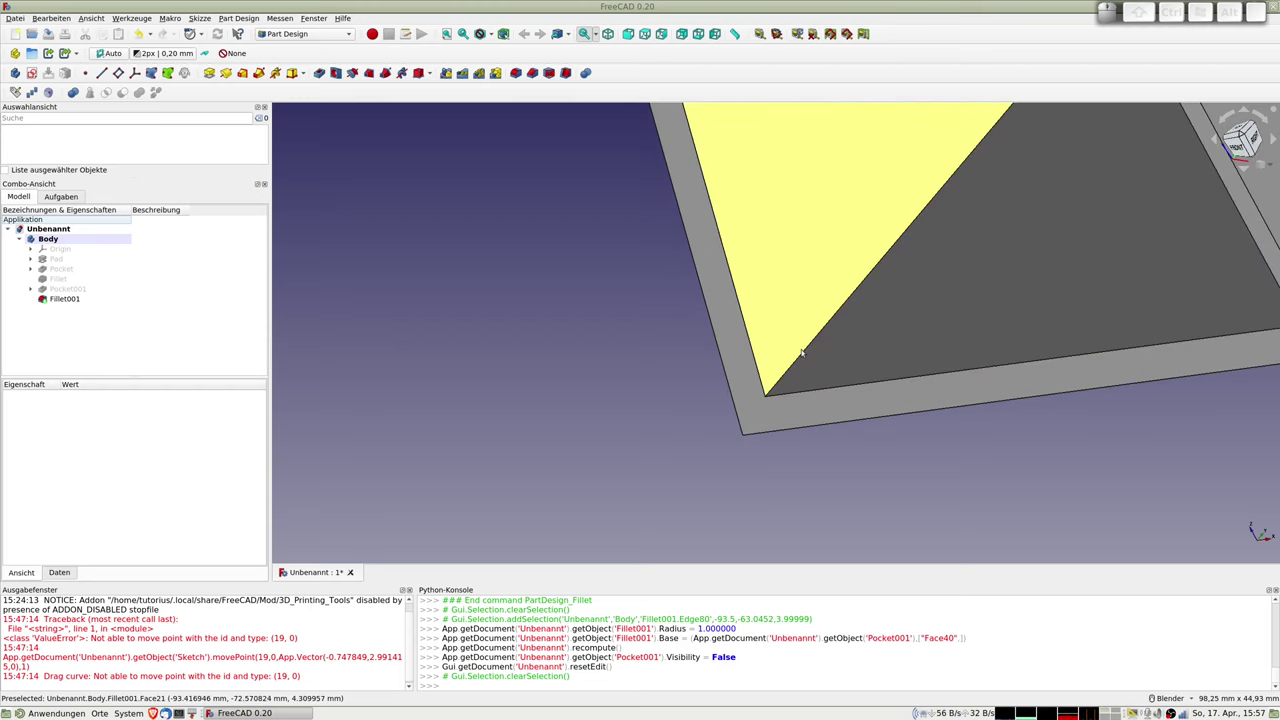
left_click(803, 354)
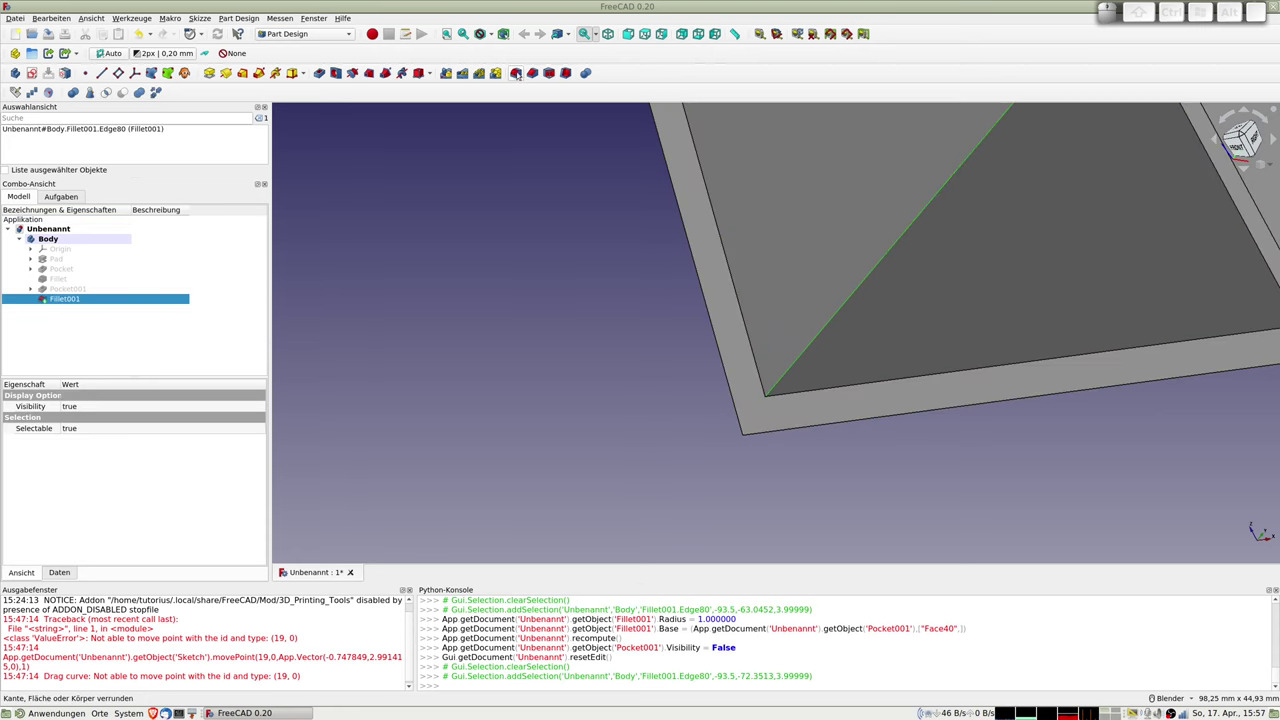
left_click(516, 74)
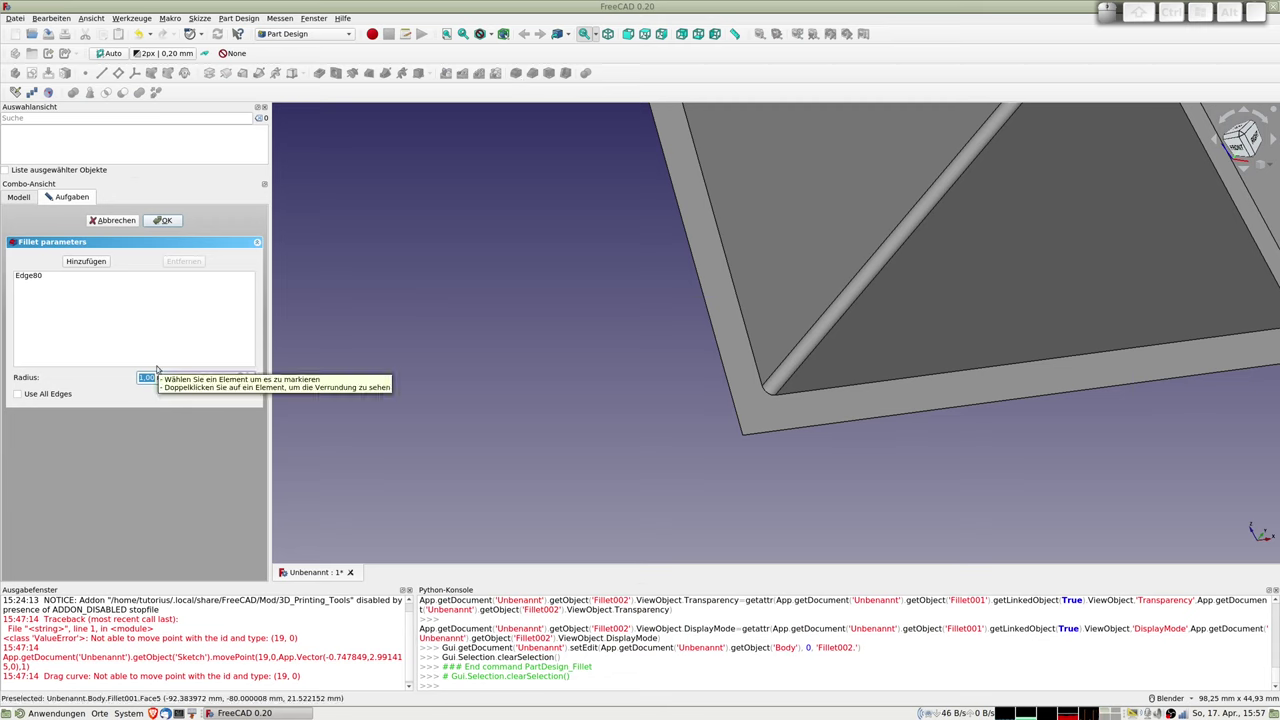
type("8")
scroll(850, 330, "down", 5)
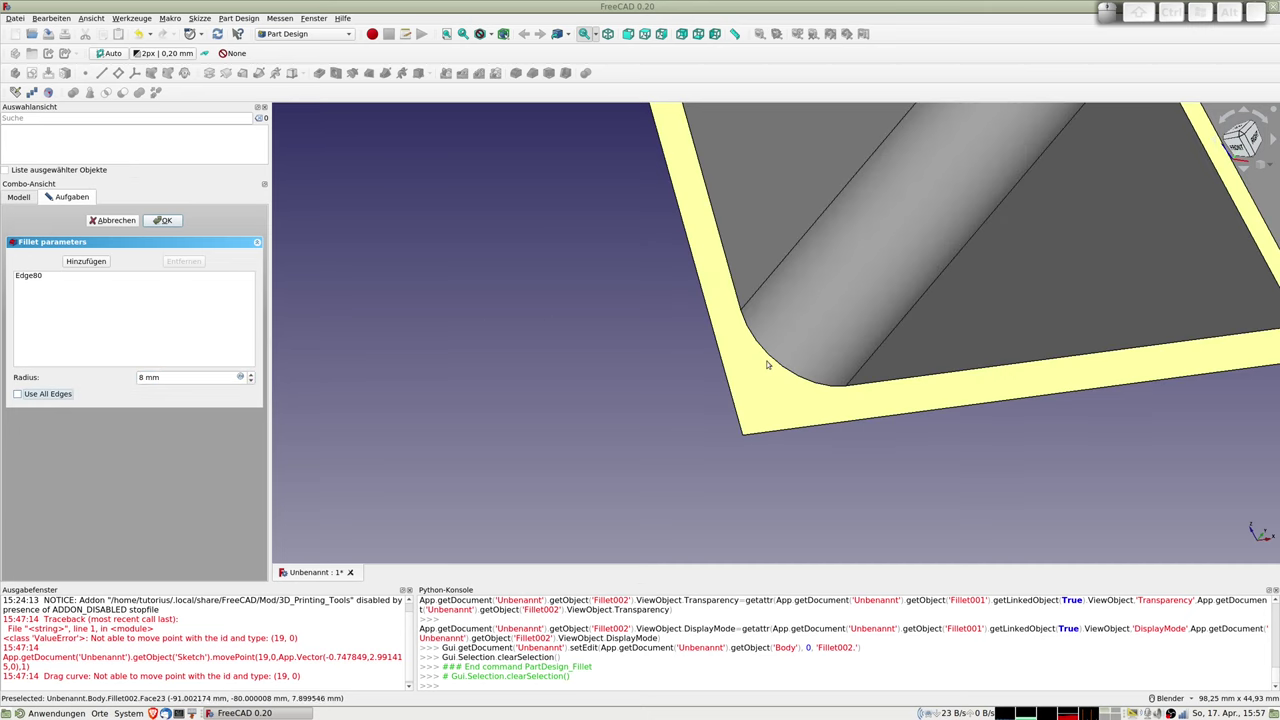
middle_click_drag(850, 330, 939, 286)
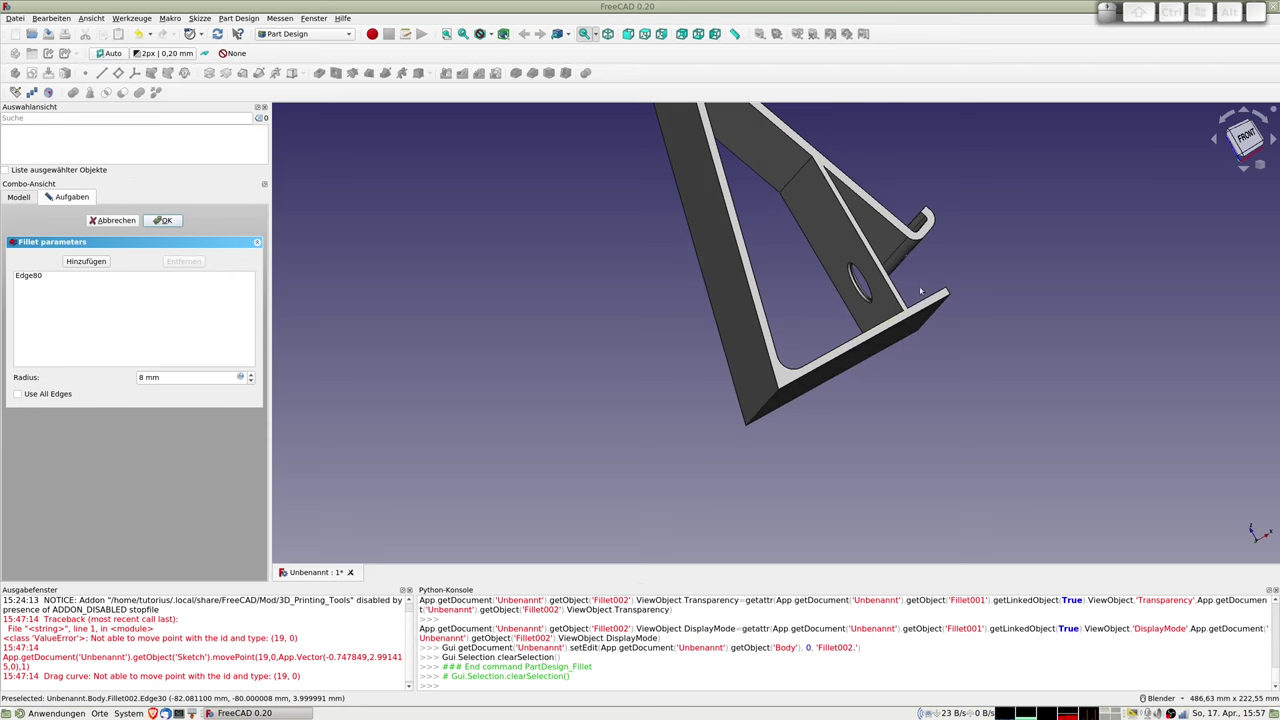
left_click(777, 397)
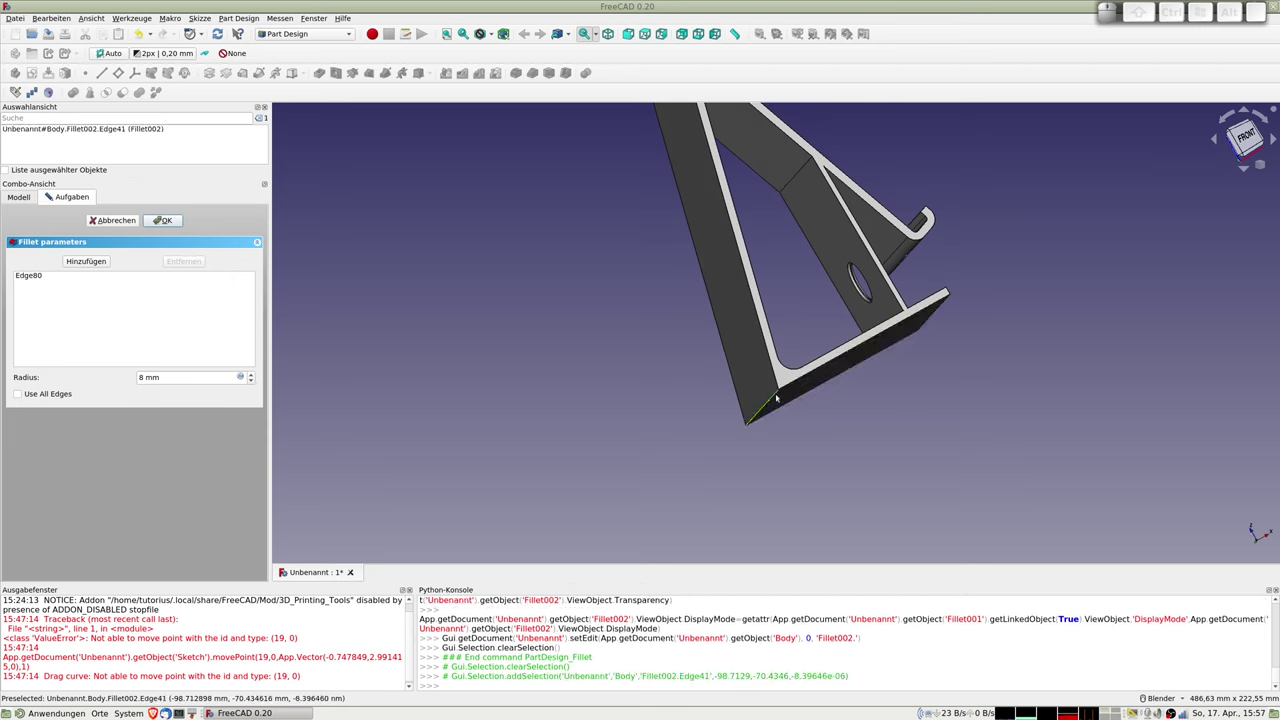
left_click(164, 220)
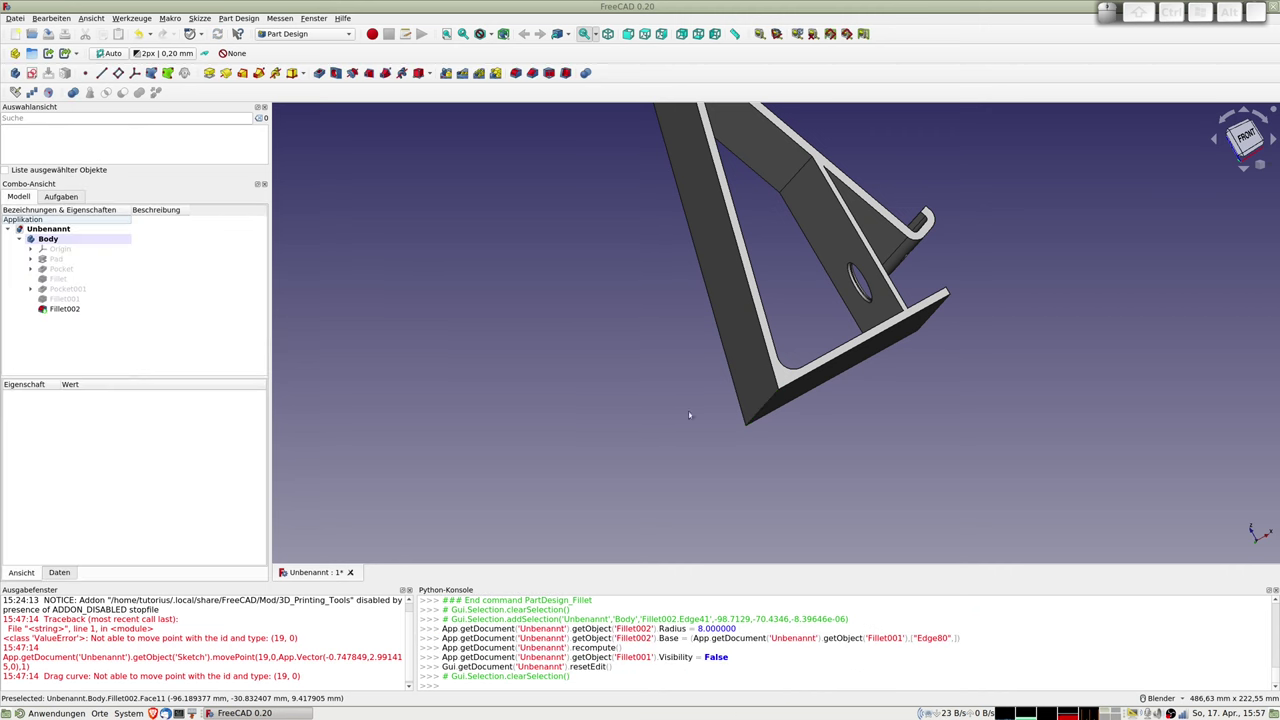
left_click(758, 412)
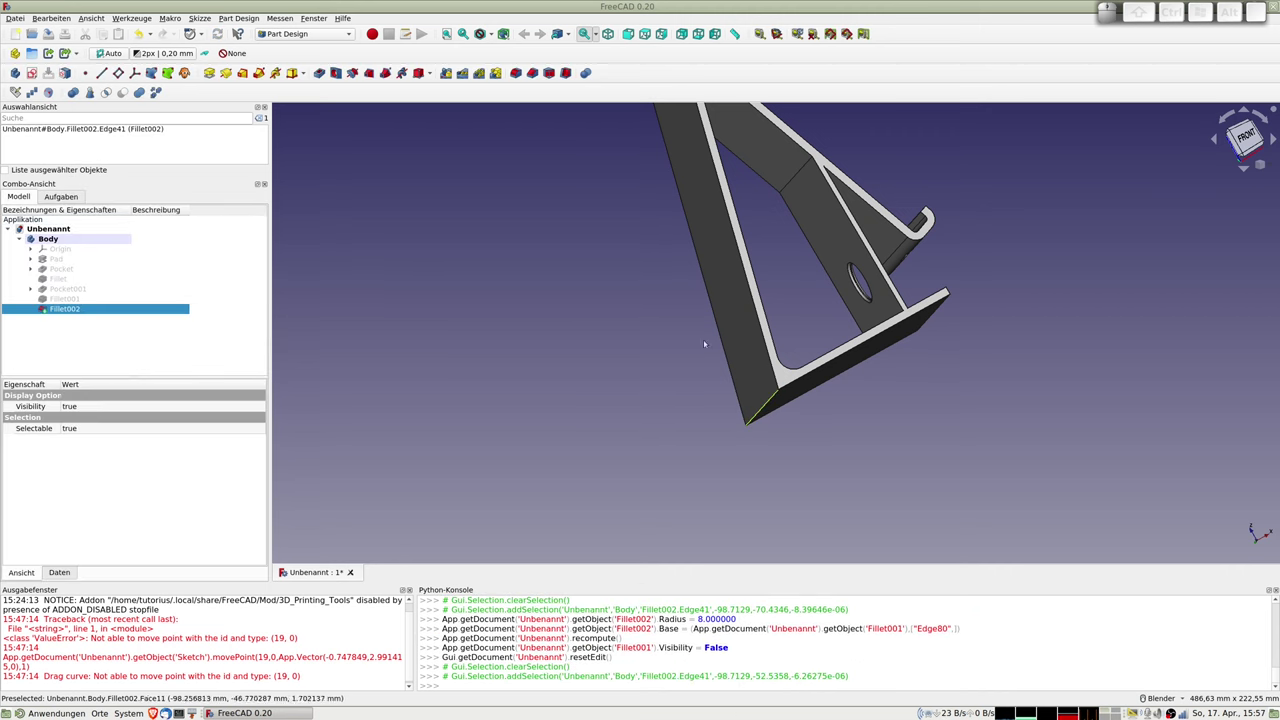
- Round the stand's bottom front edge (Edge41) with an 11 mm fillet
left_click(419, 75)
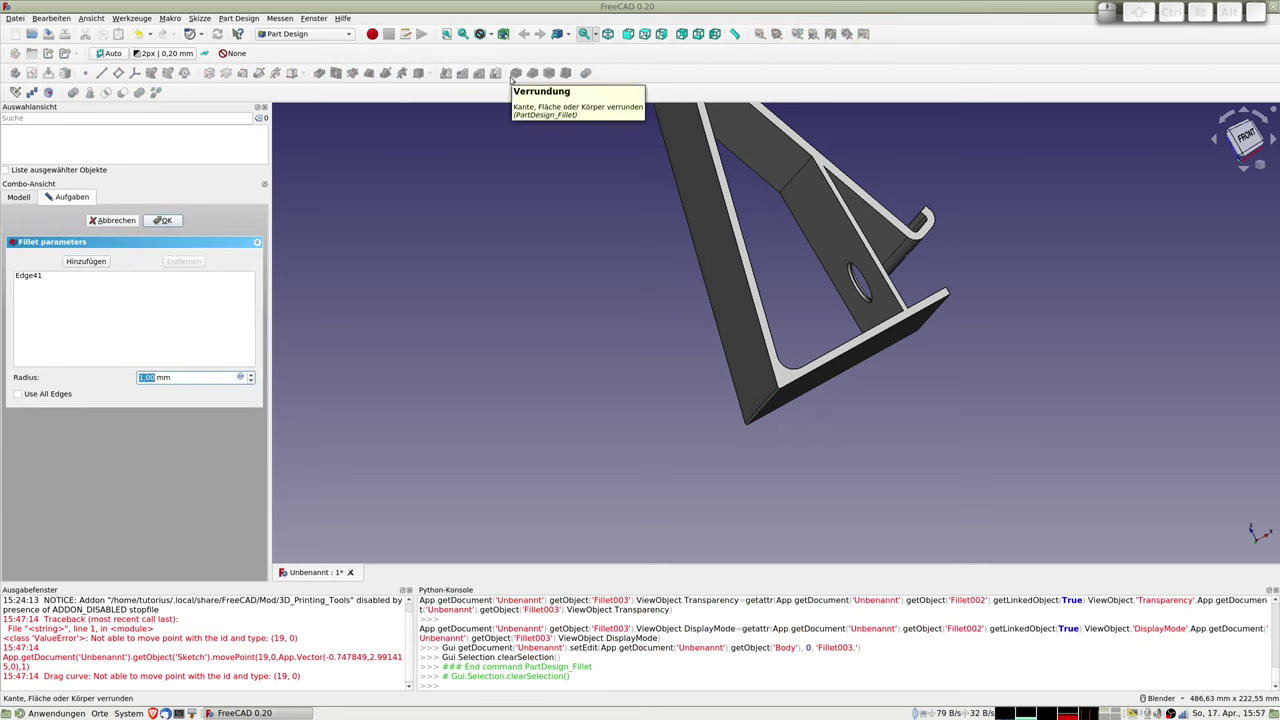
type("11")
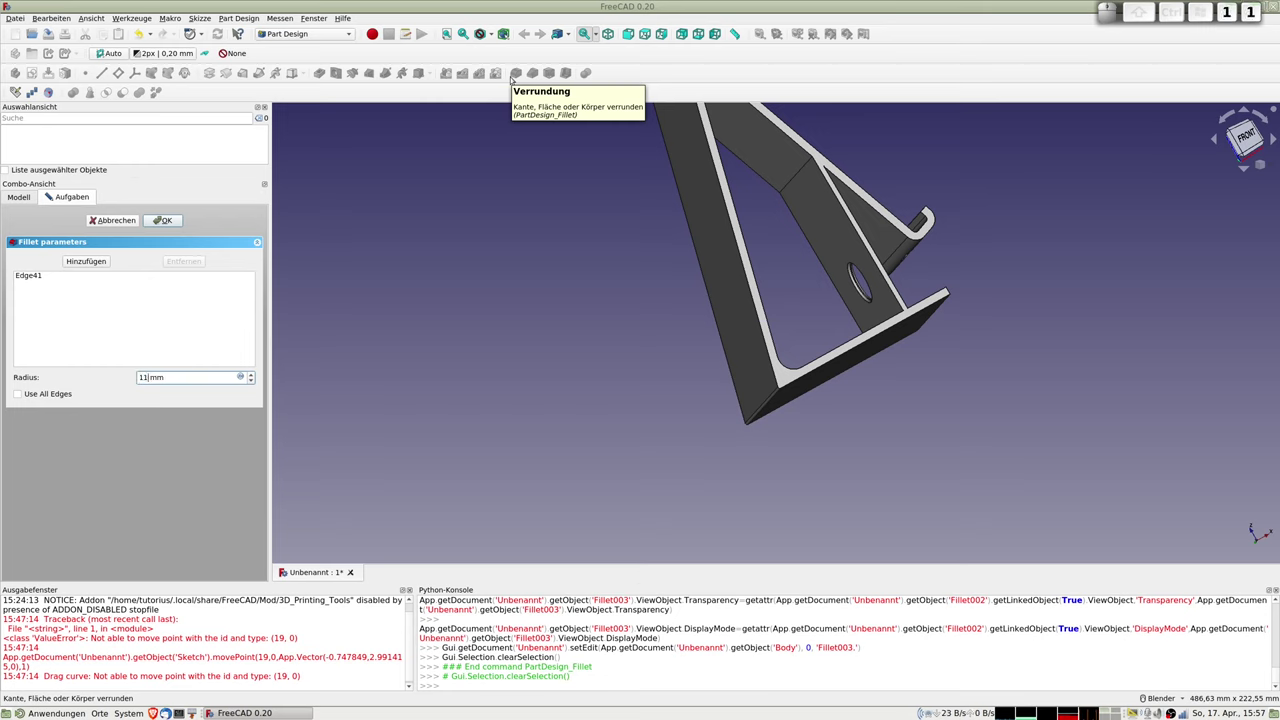
key("Return")
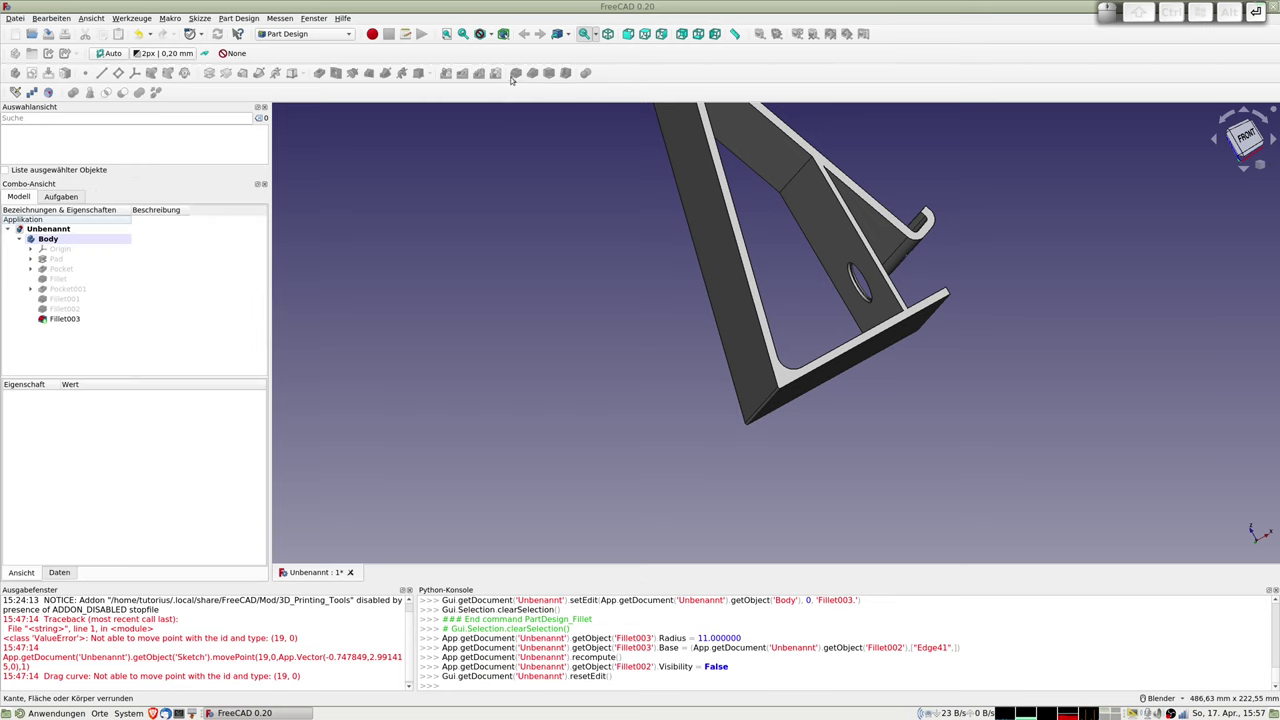
- Fillet Edge75 along the slanted support's tip with a 3 mm radius
middle_click_drag(800, 260, 830, 378)
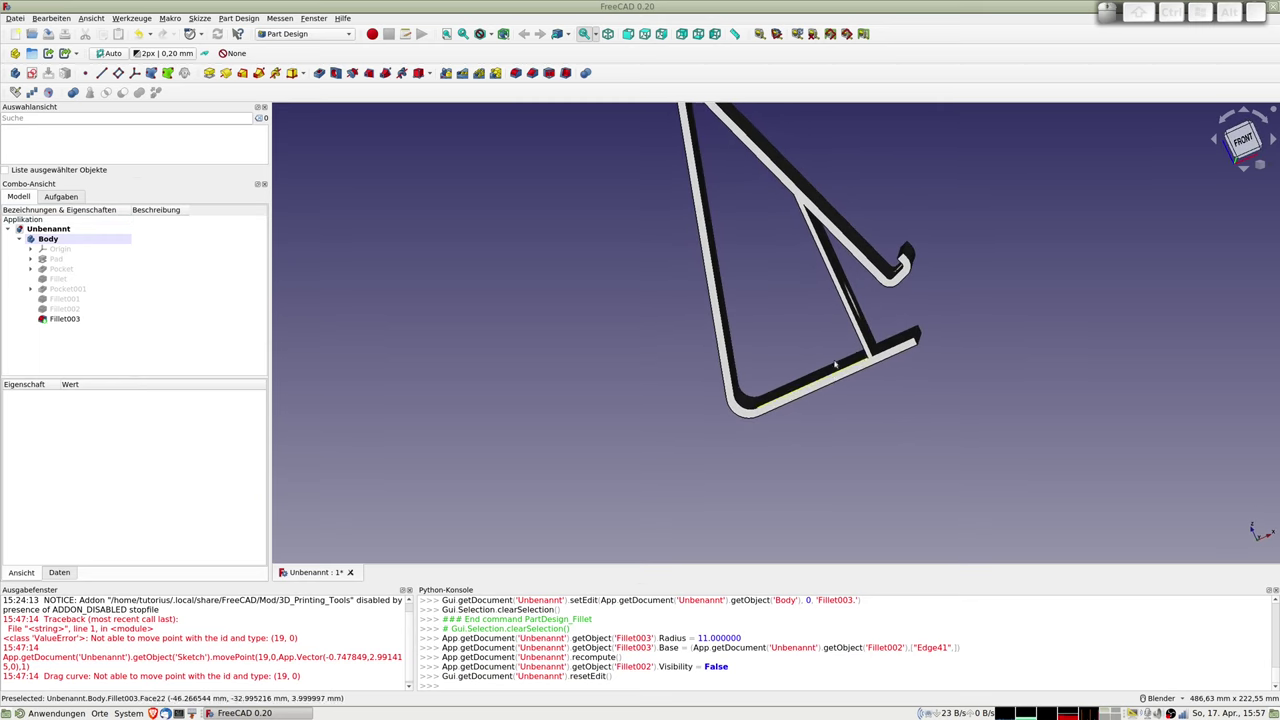
middle_click_drag(742, 197, 721, 223)
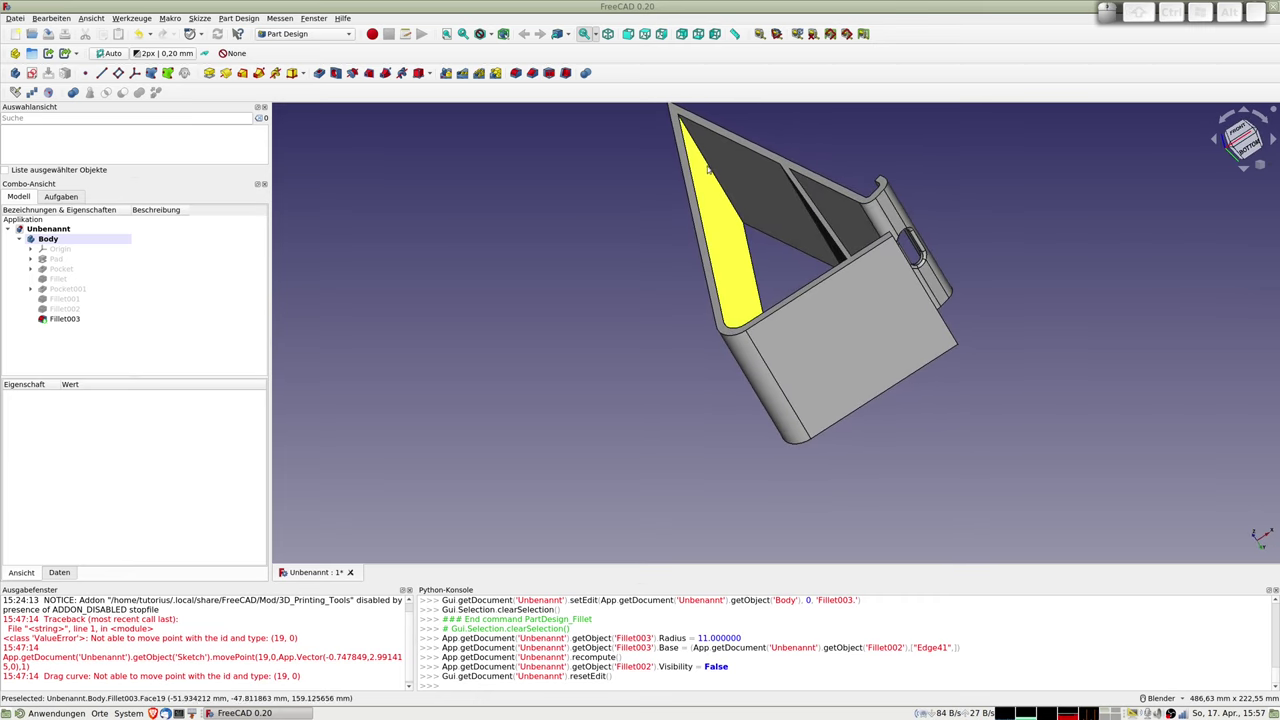
scroll(710, 160, "up", 5)
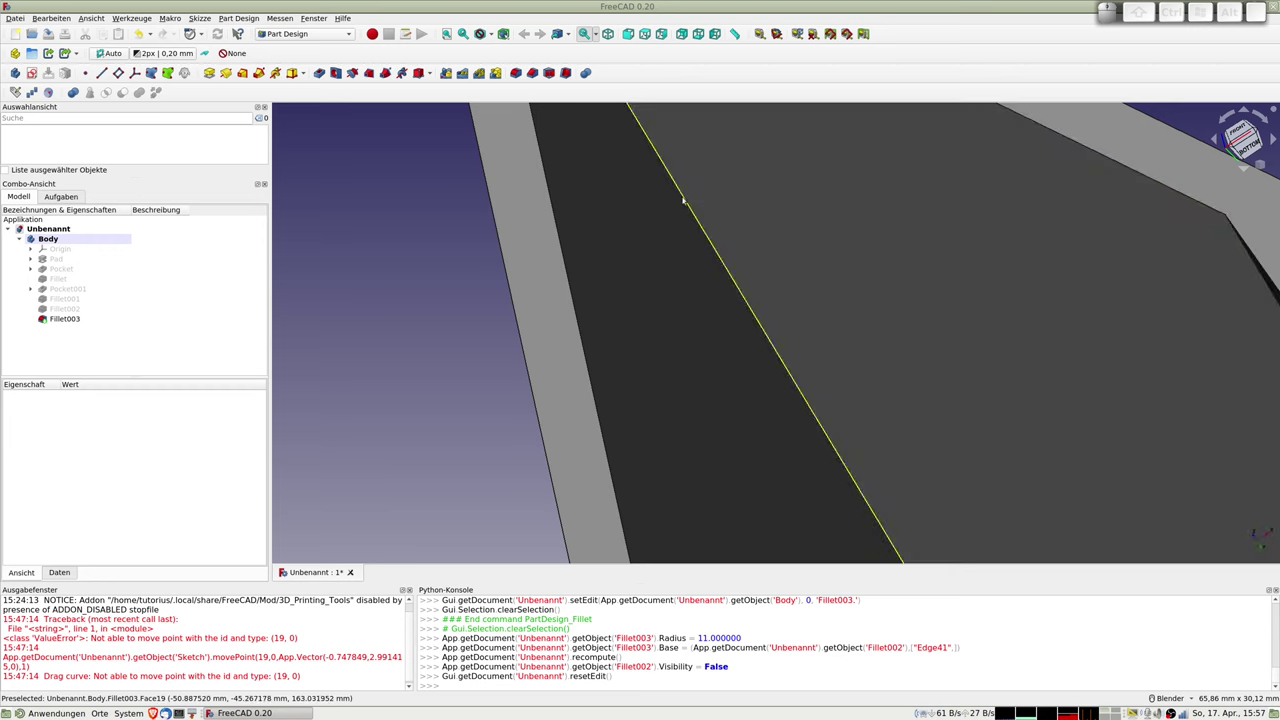
left_click(686, 202)
scroll(686, 212, "down", 5)
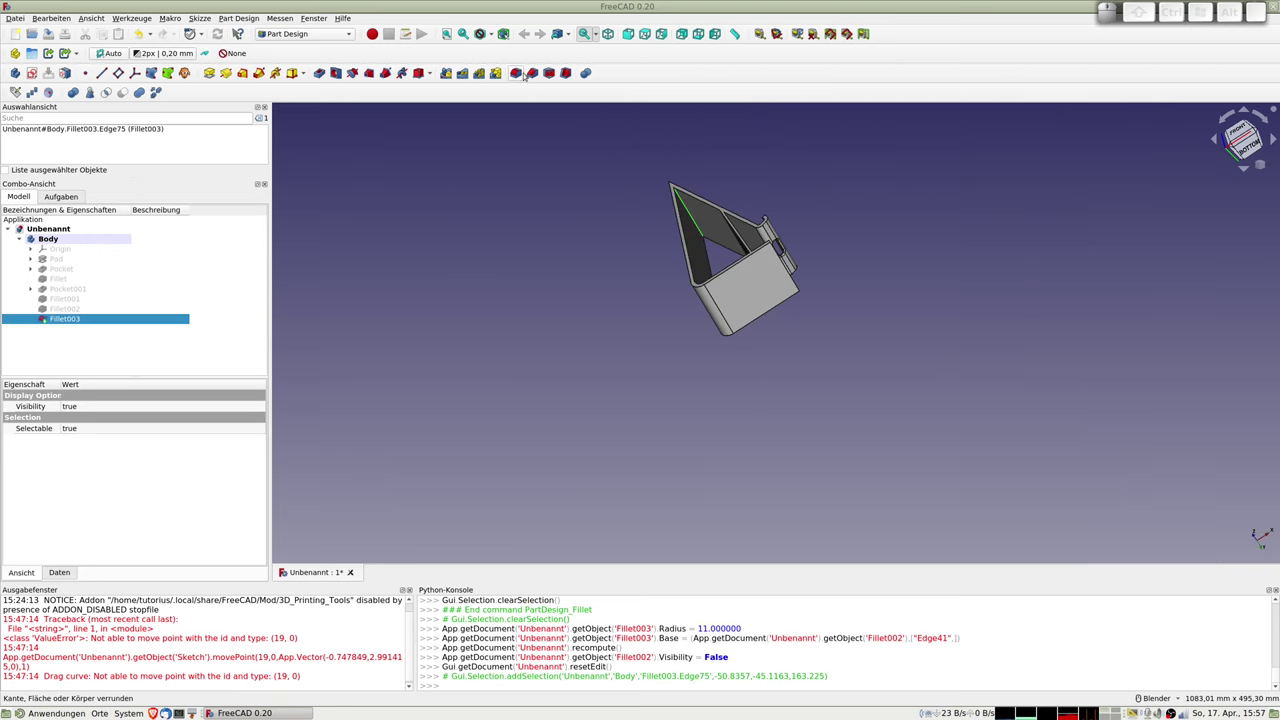
left_click(516, 74)
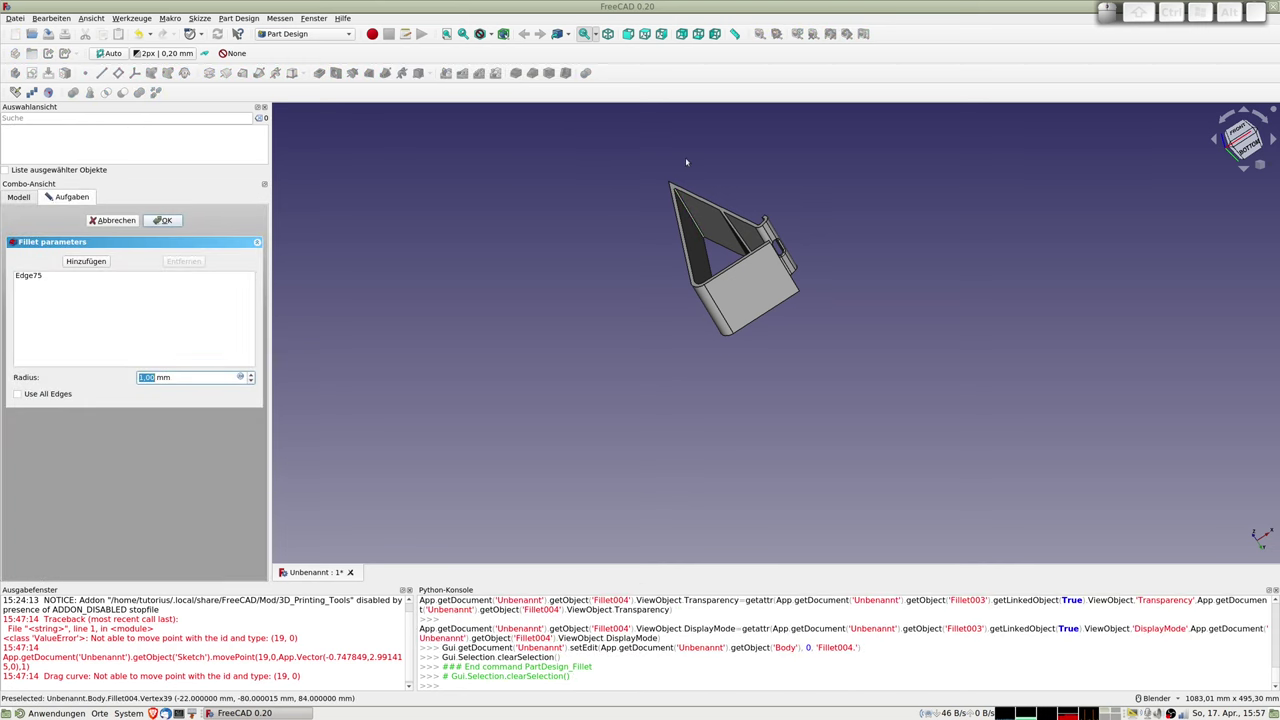
scroll(686, 163, "up", 5)
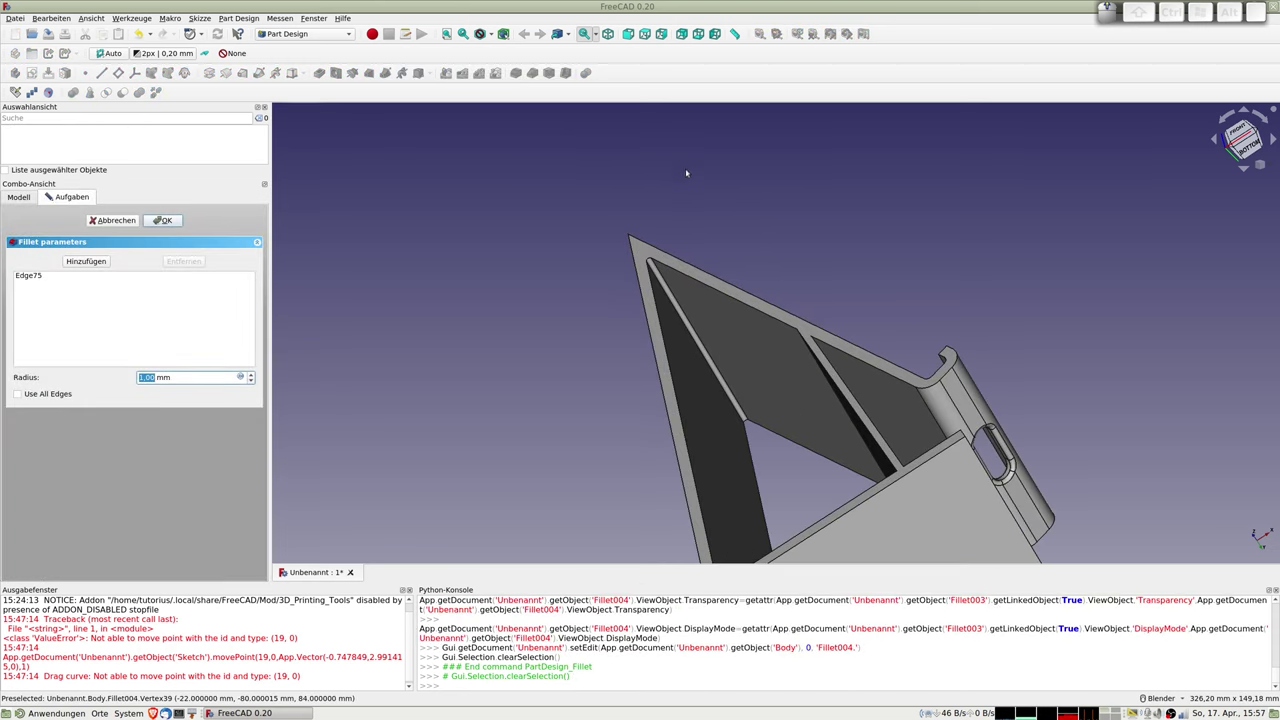
left_click(250, 375)
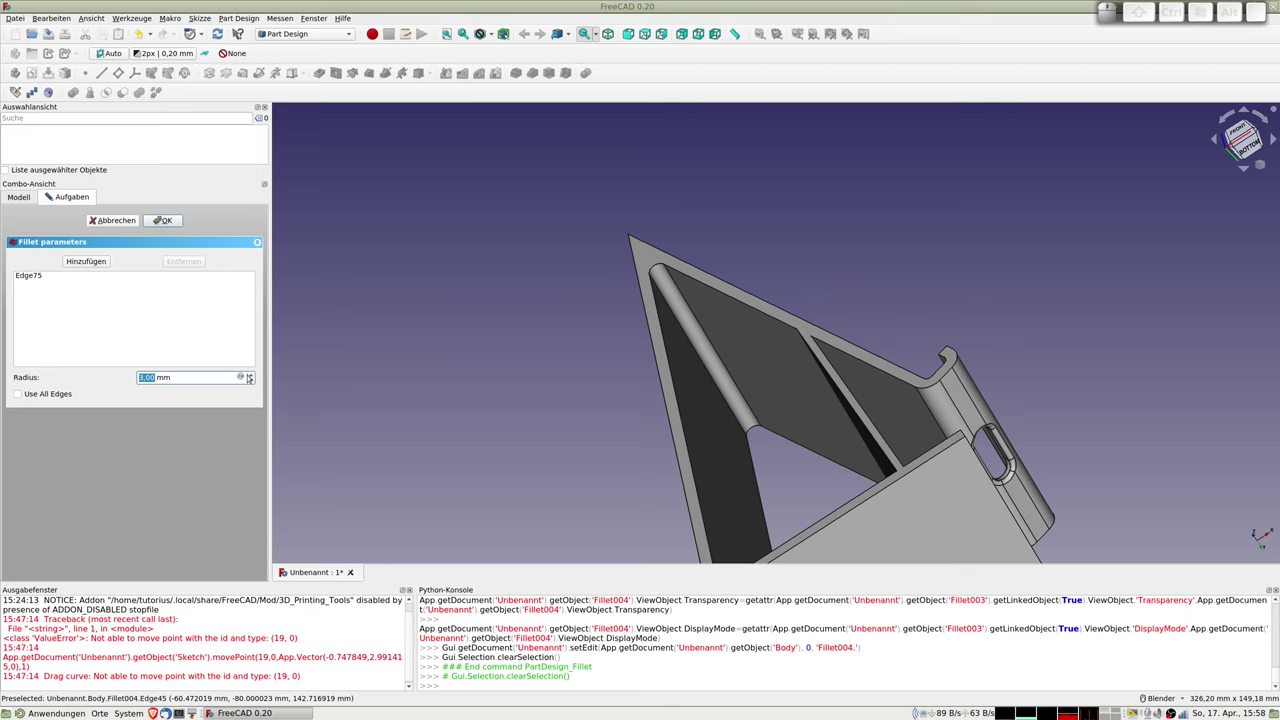
left_click(250, 375)
middle_click_drag(505, 372, 515, 282)
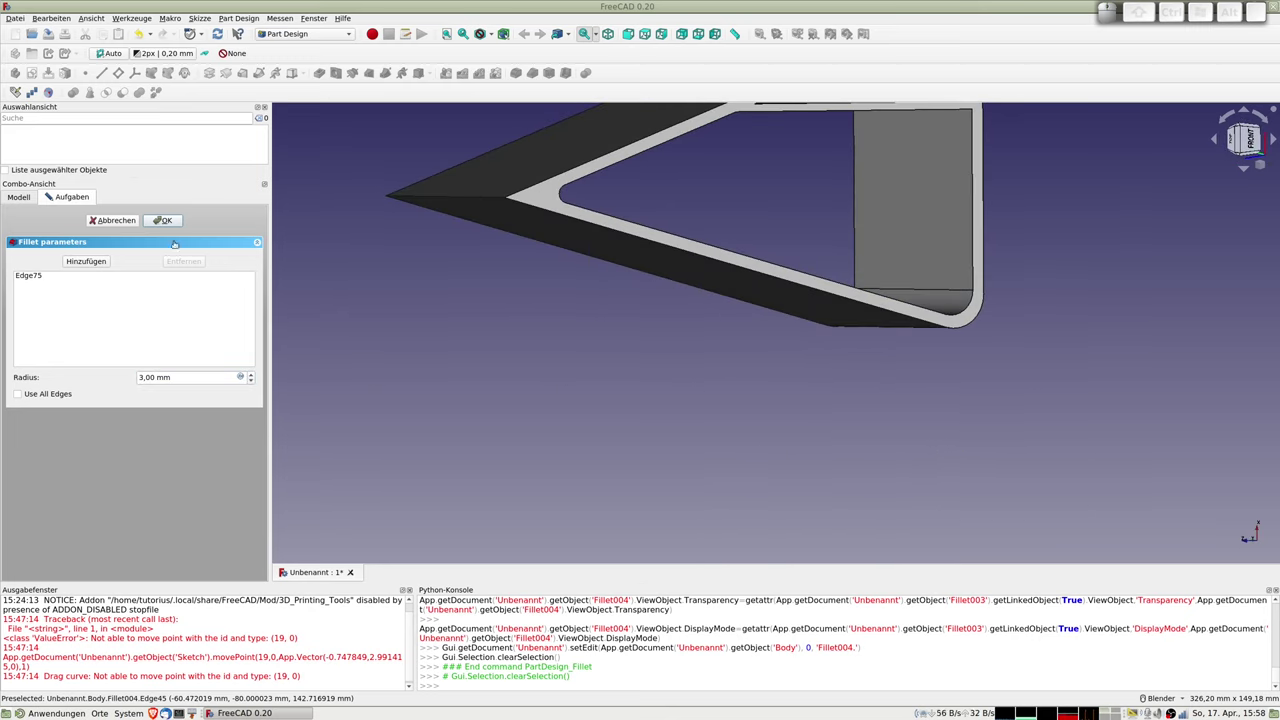
left_click(162, 221)
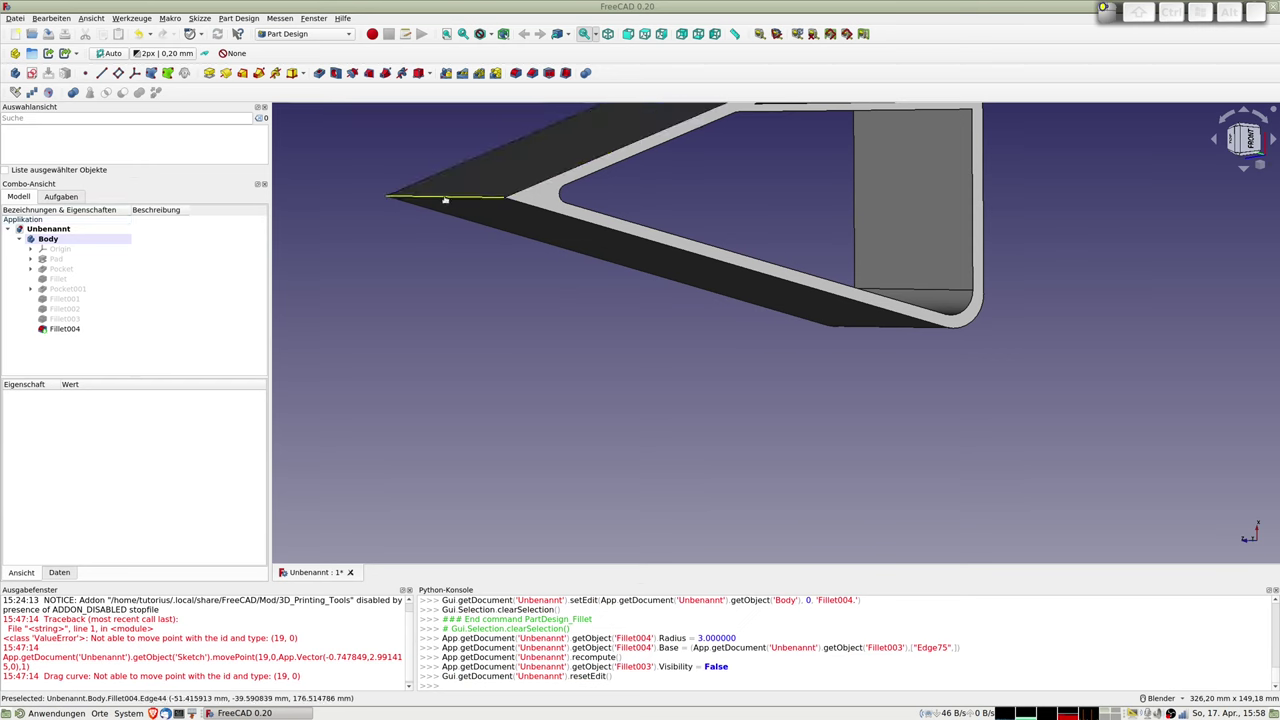
- Round the pointed tip edge Edge44 with a 6 mm fillet and inspect the part
left_click(445, 200)
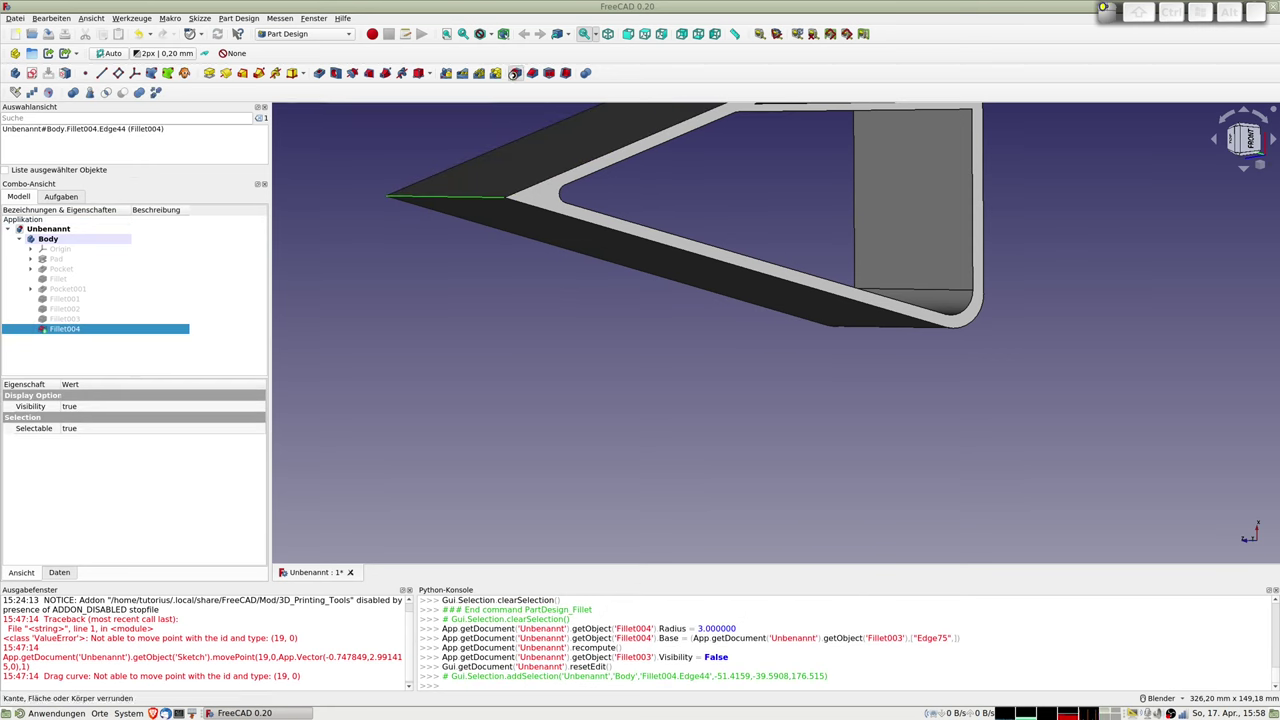
left_click(515, 74)
type("6")
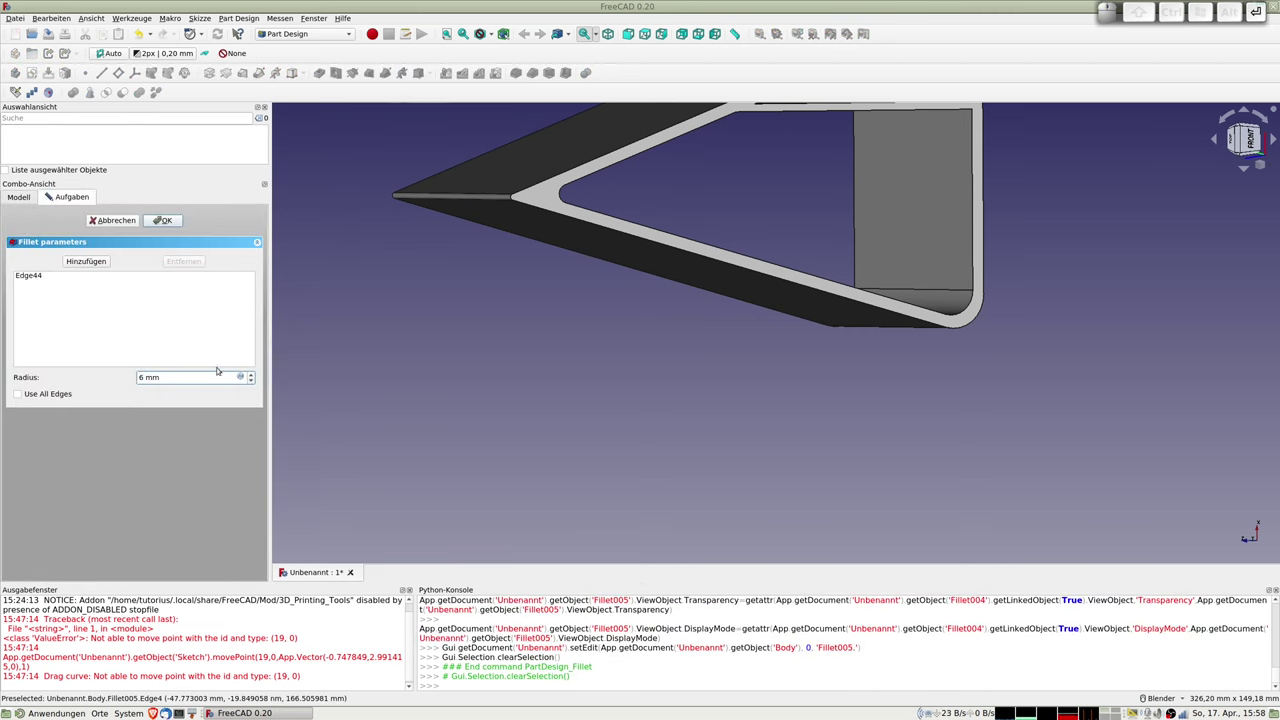
key("Return")
scroll(701, 294, "down", 5)
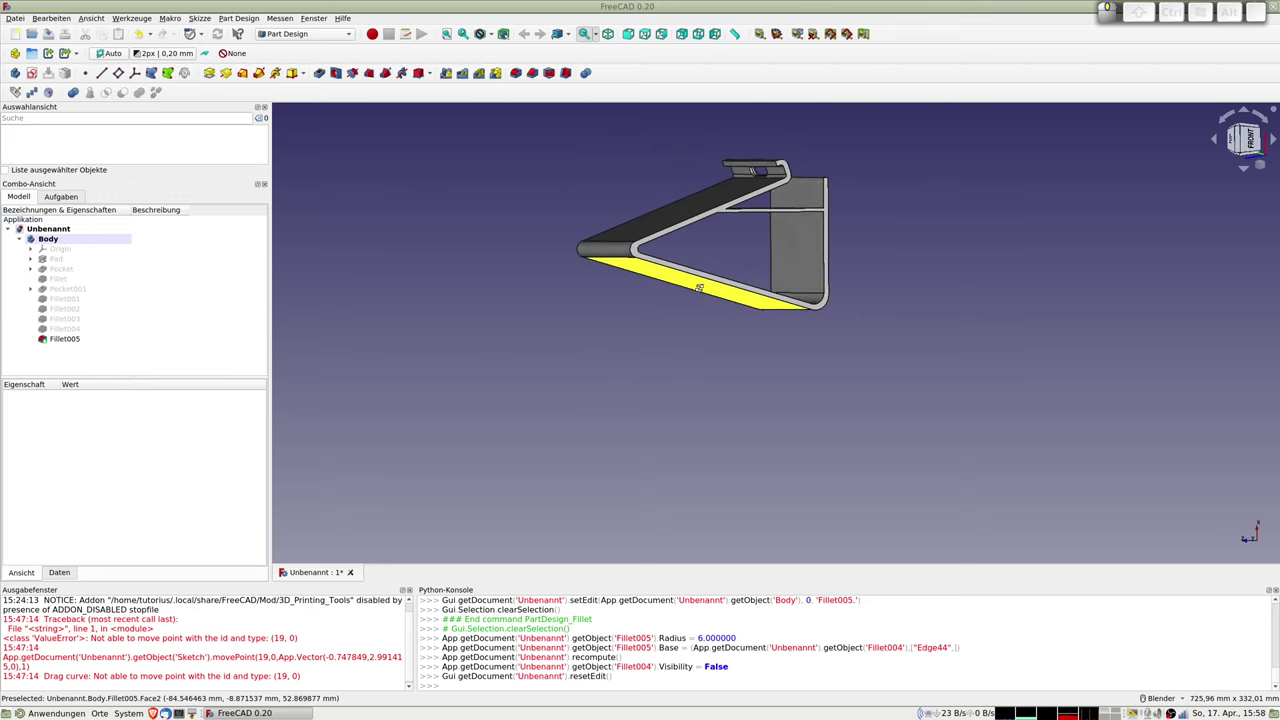
mouse_move(701, 294)
middle_mouse_down()
mouse_move(829, 200)
mouse_move(852, 240)
middle_mouse_up()
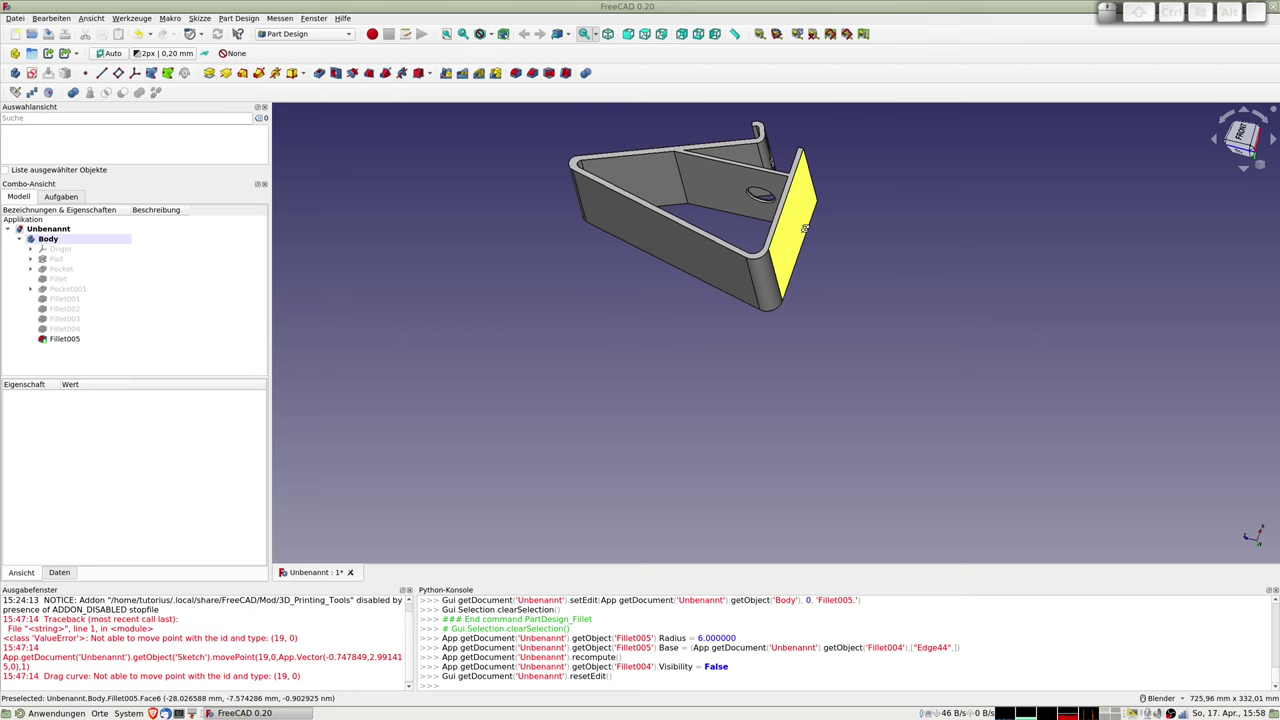
middle_click_drag(788, 226, 766, 204)
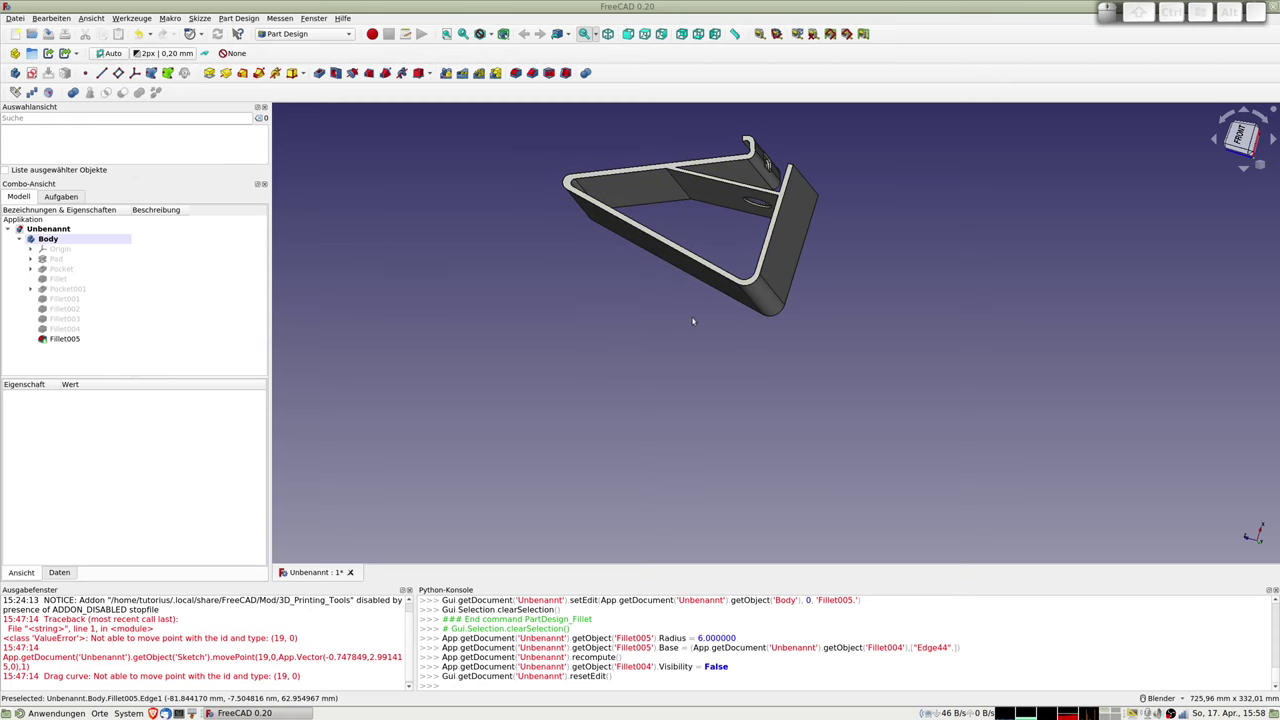
- Apply a 1 mm fillet to the rim face Face26 along the stand's outline
scroll(570, 186, "up", 2)
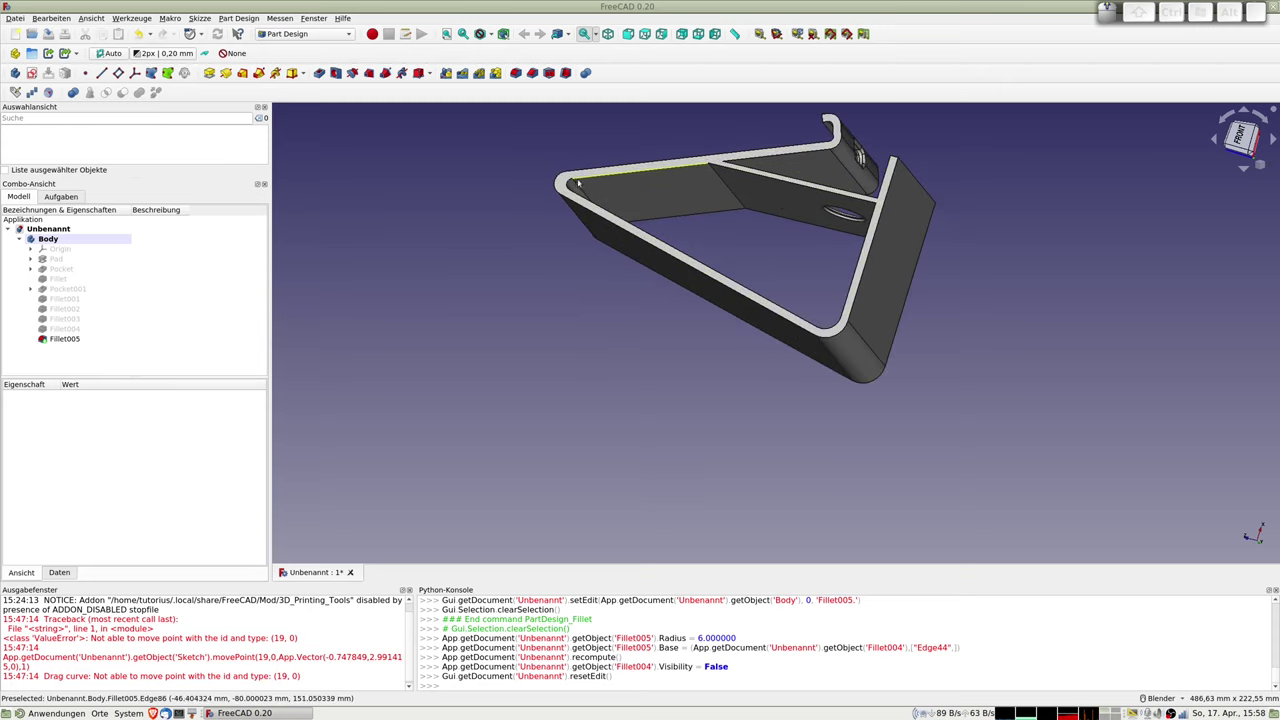
scroll(570, 186, "up", 2)
left_click(571, 176)
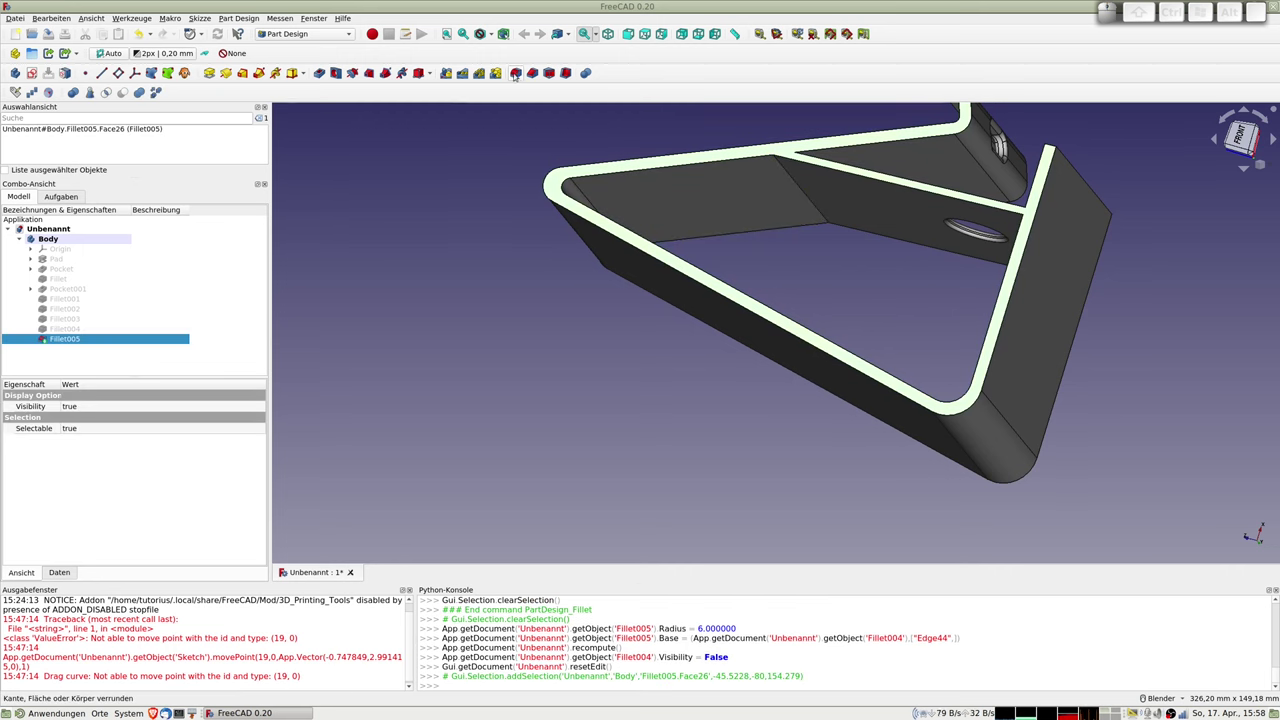
left_click(515, 74)
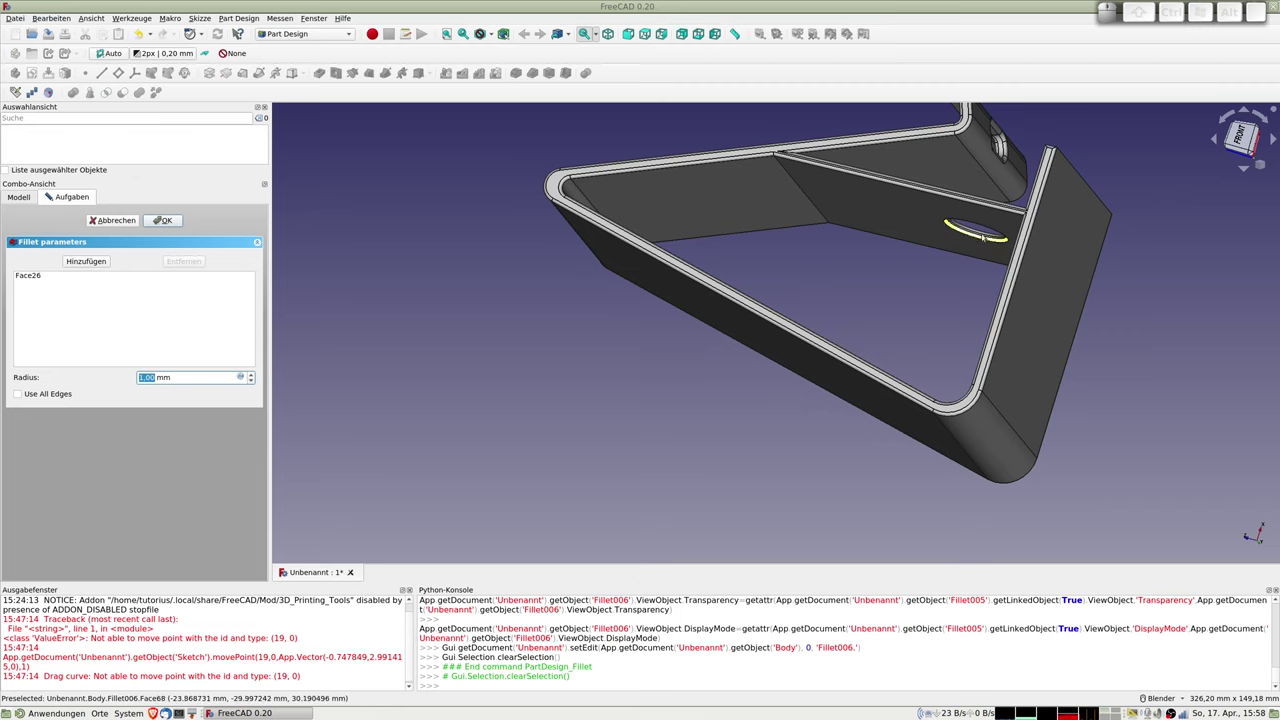
scroll(831, 335, "down", 3)
mouse_move(831, 335)
middle_mouse_down()
mouse_move(816, 435)
mouse_move(336, 246)
middle_mouse_up()
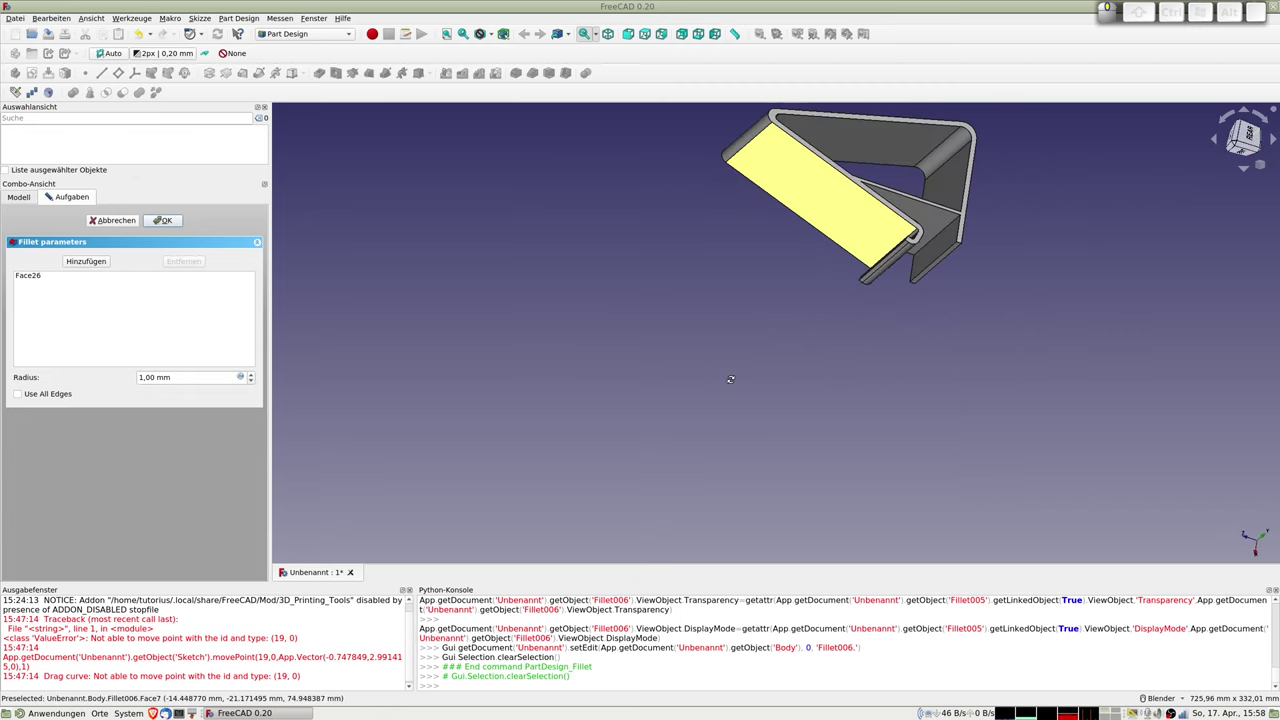
left_click(162, 220)
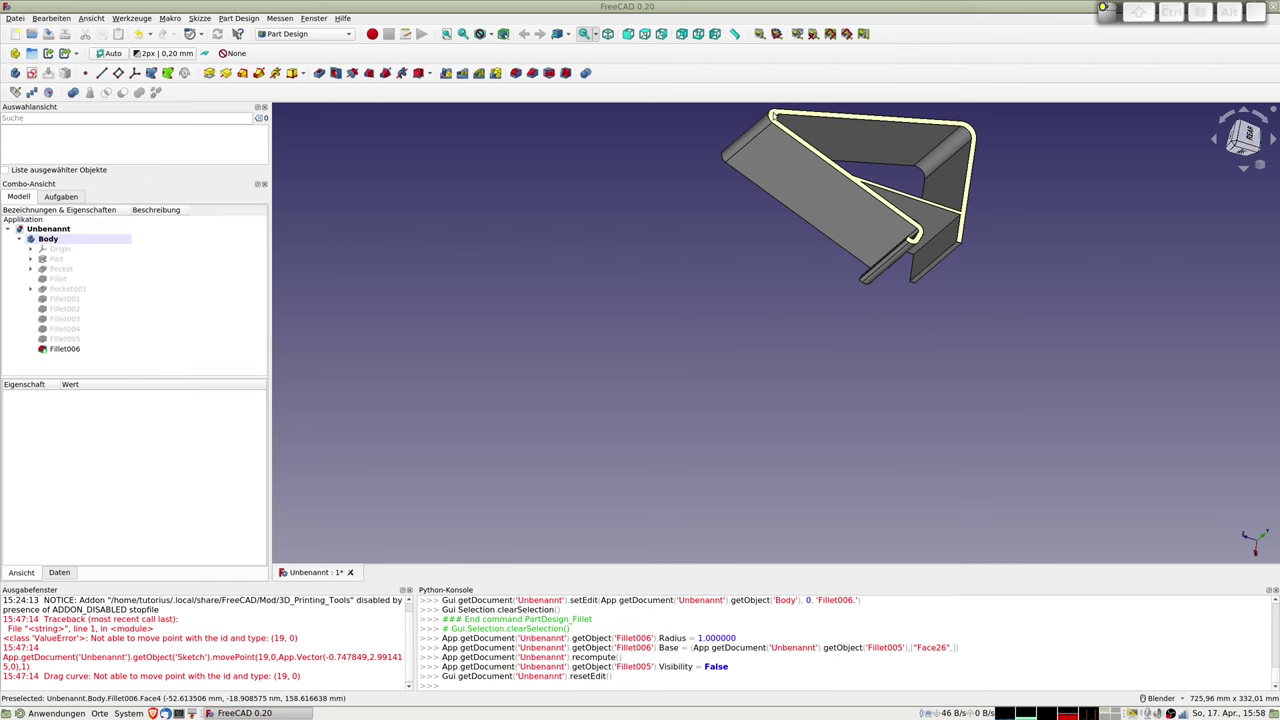
- Apply a 1 mm fillet to the rim face on the other side (Face4)
left_click(773, 117)
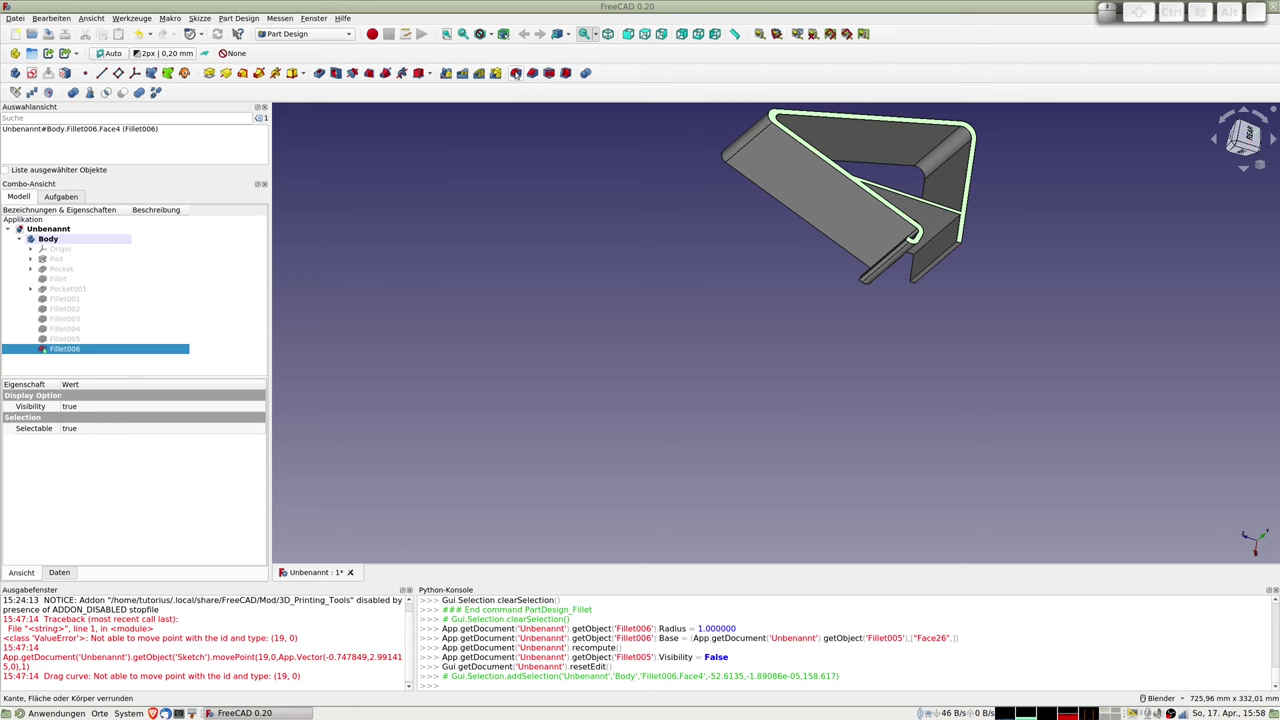
left_click(515, 74)
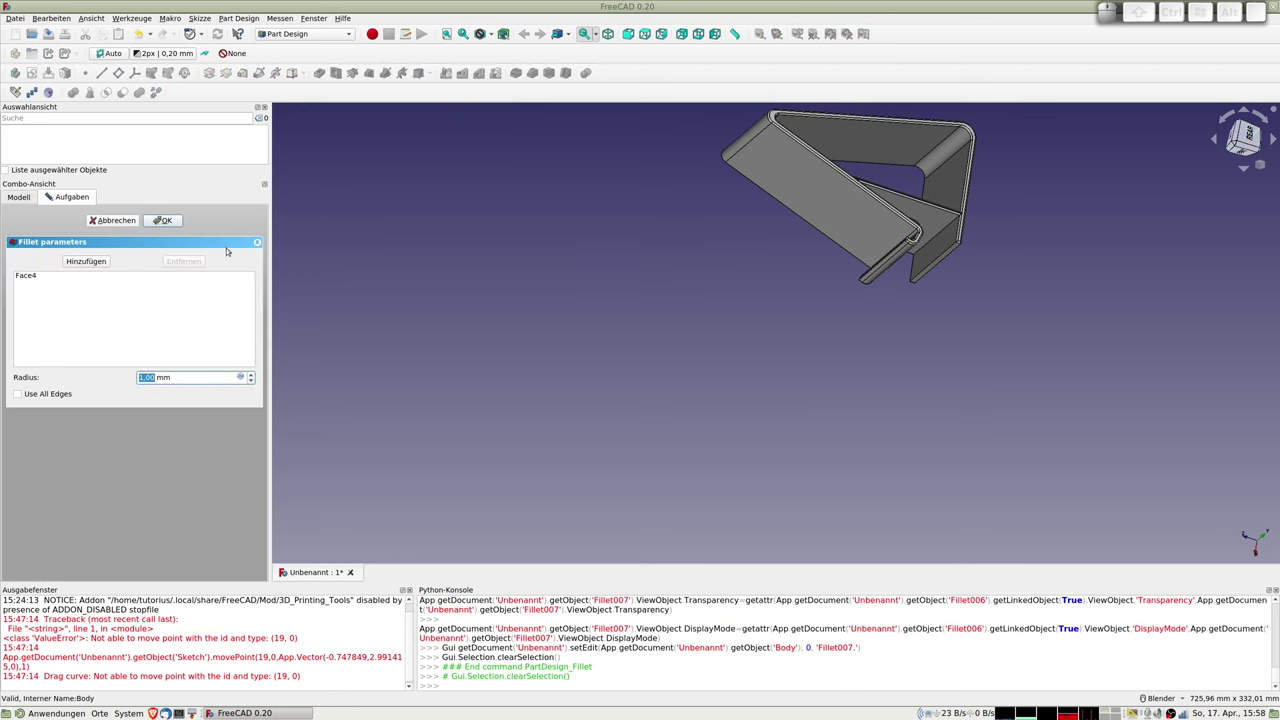
left_click(167, 222)
mouse_move(900, 250)
middle_mouse_down()
mouse_move(1222, 94)
mouse_move(945, 265)
middle_mouse_up()
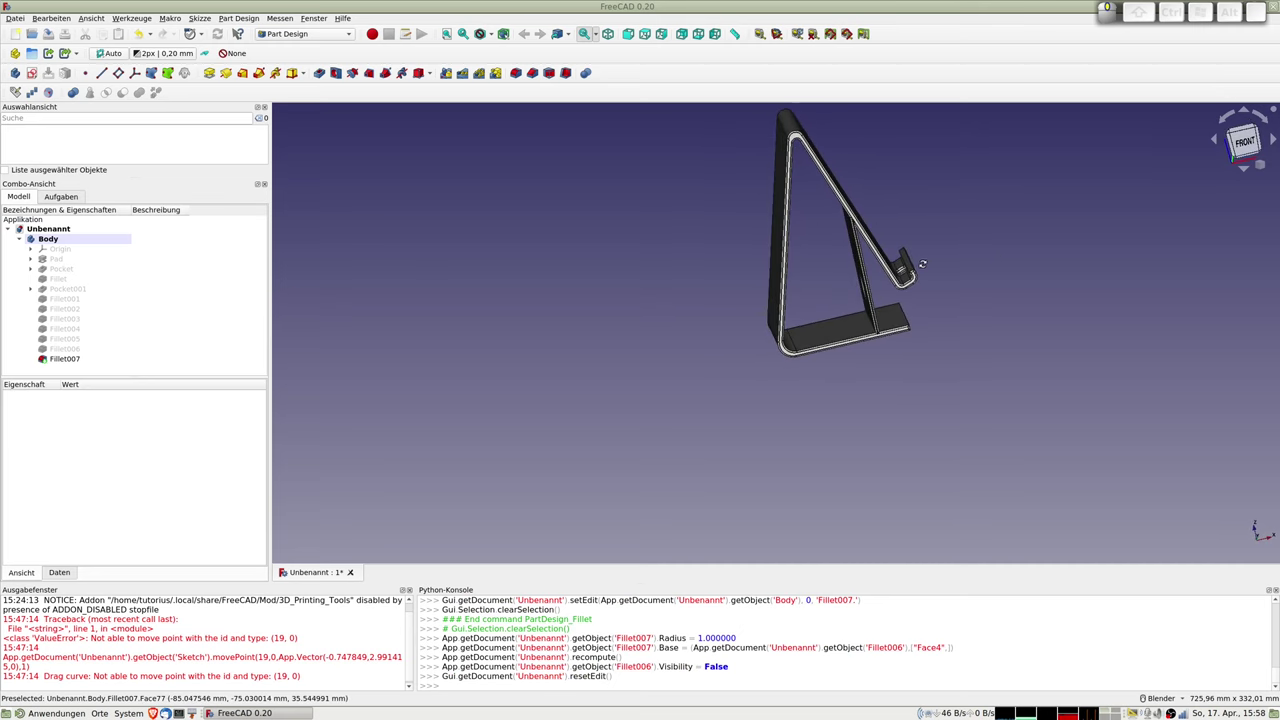
- Start a sketch on the slanted back face and draw a circle on it
left_click(783, 235)
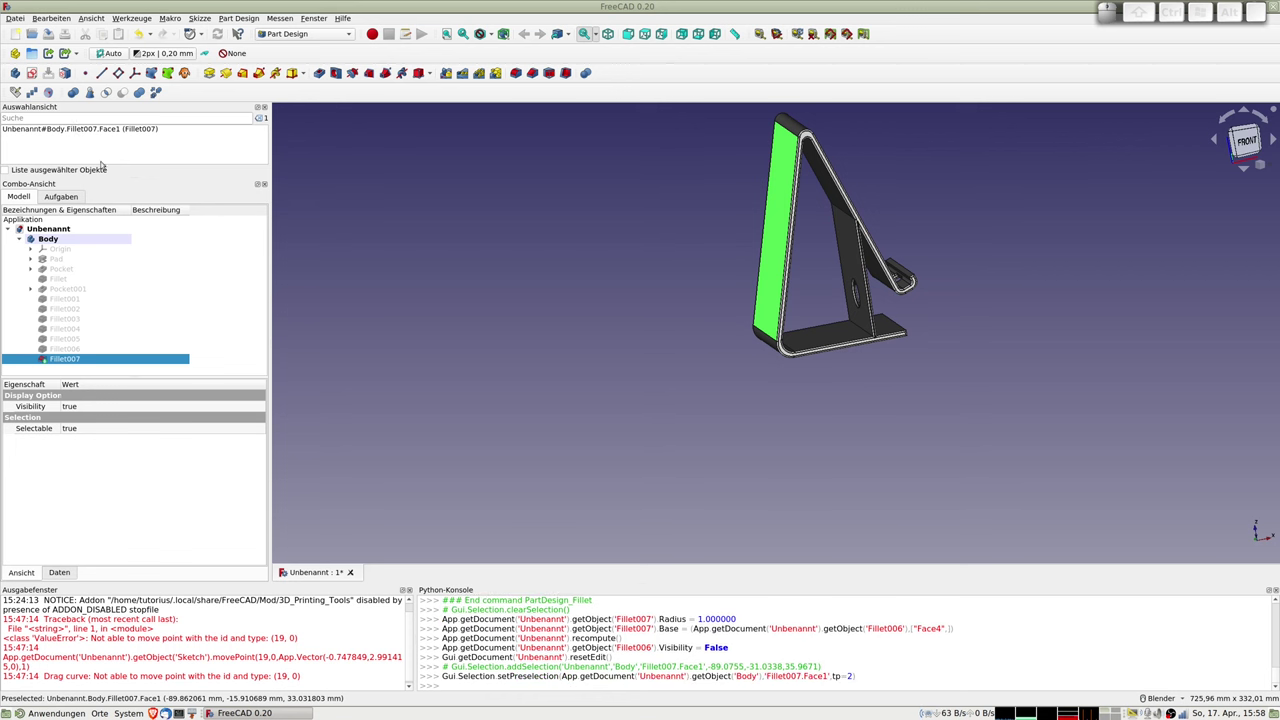
left_click(31, 73)
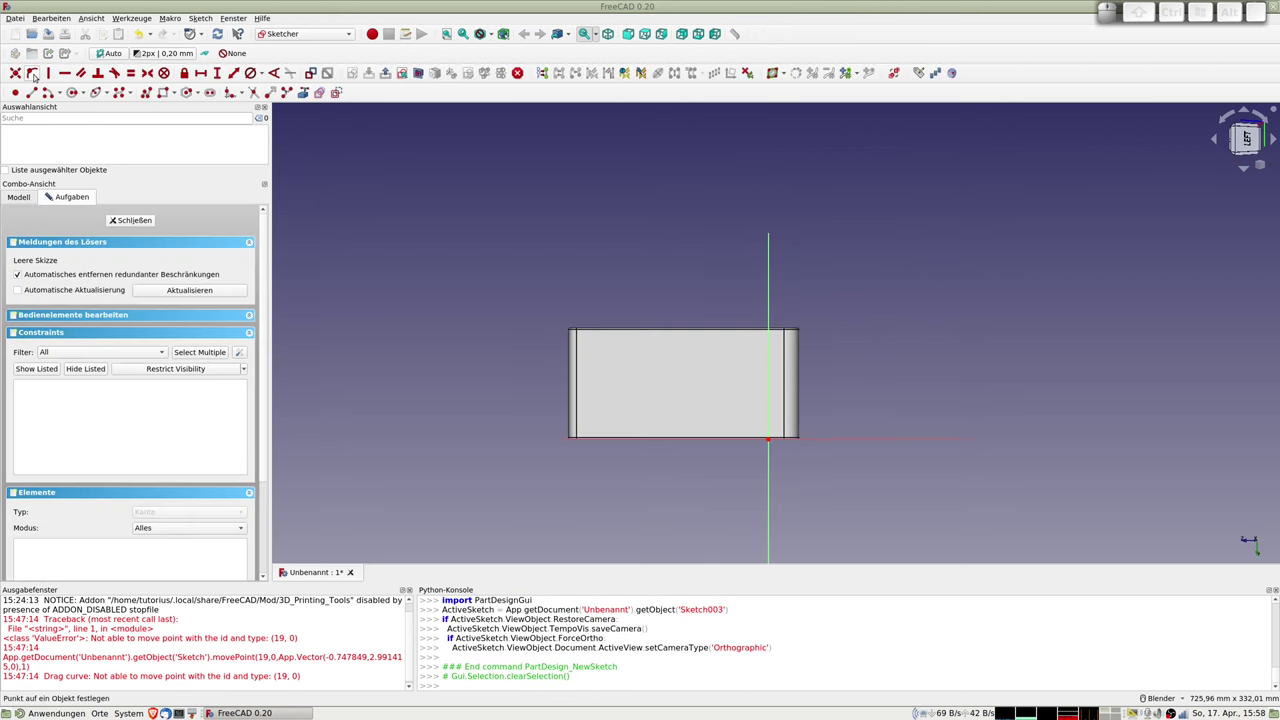
middle_click_drag(735, 365, 826, 413)
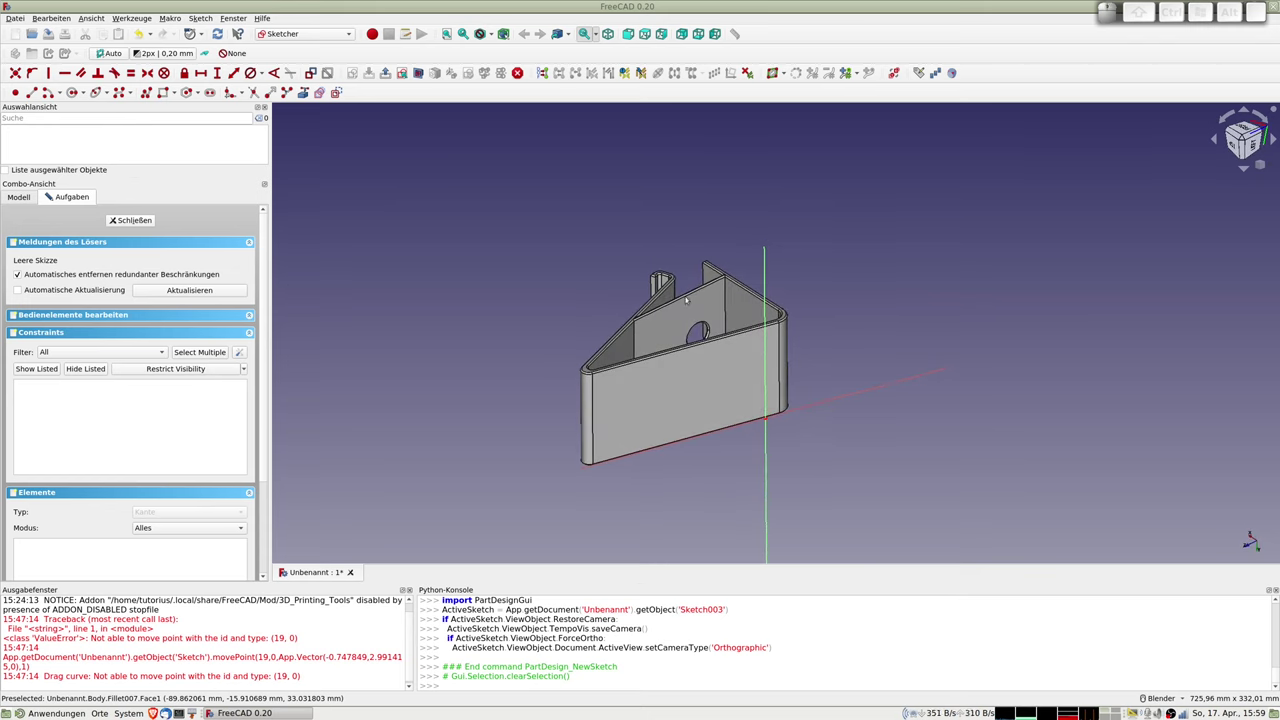
left_click(72, 92)
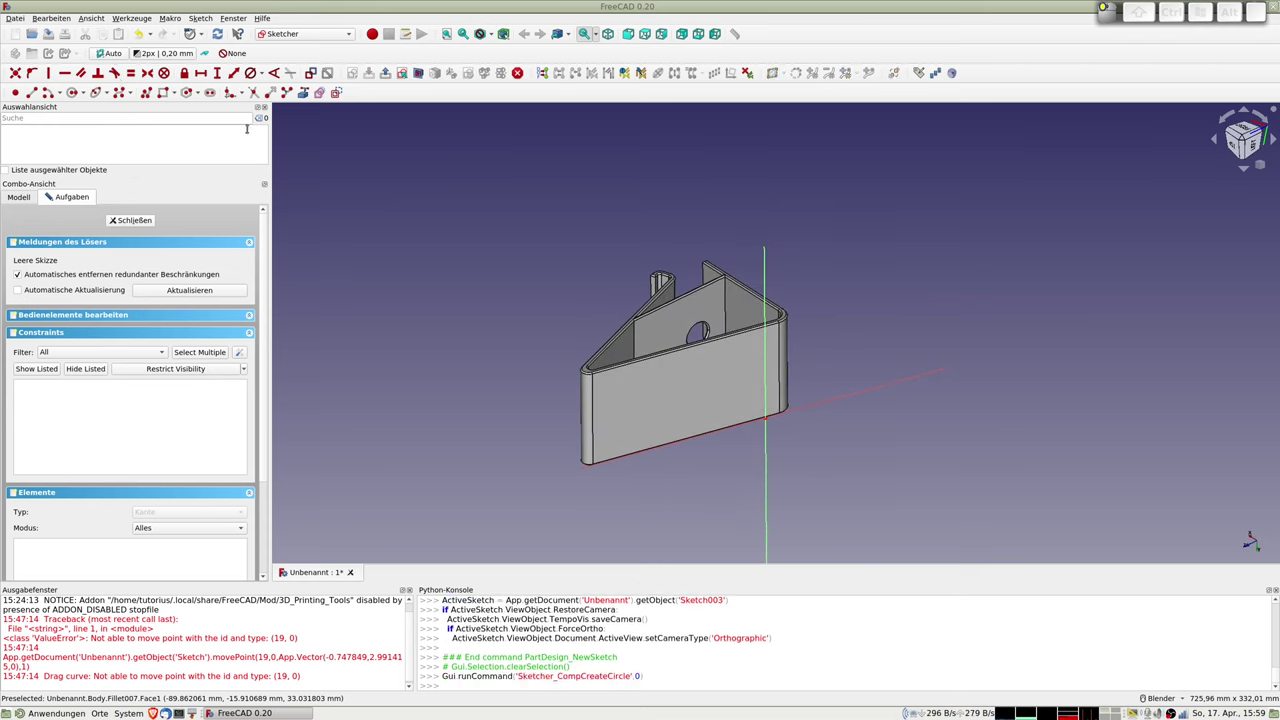
left_click(739, 386)
left_click(747, 394)
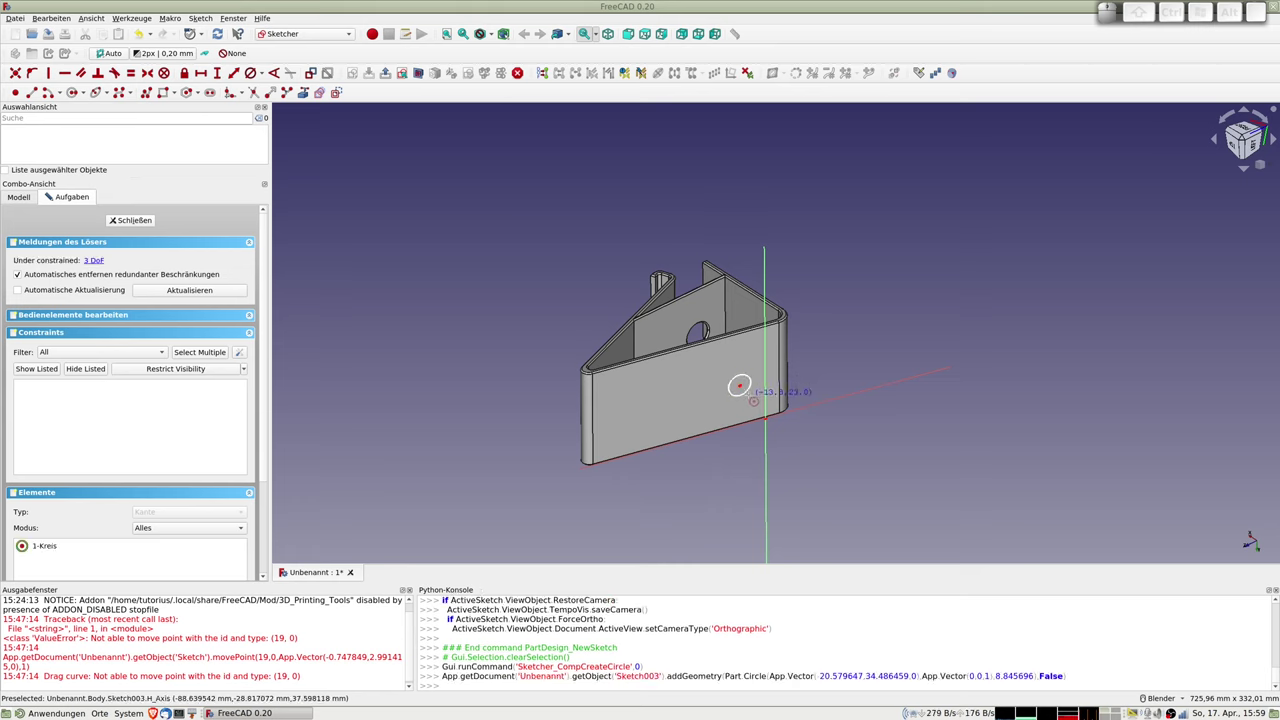
right_click(754, 402)
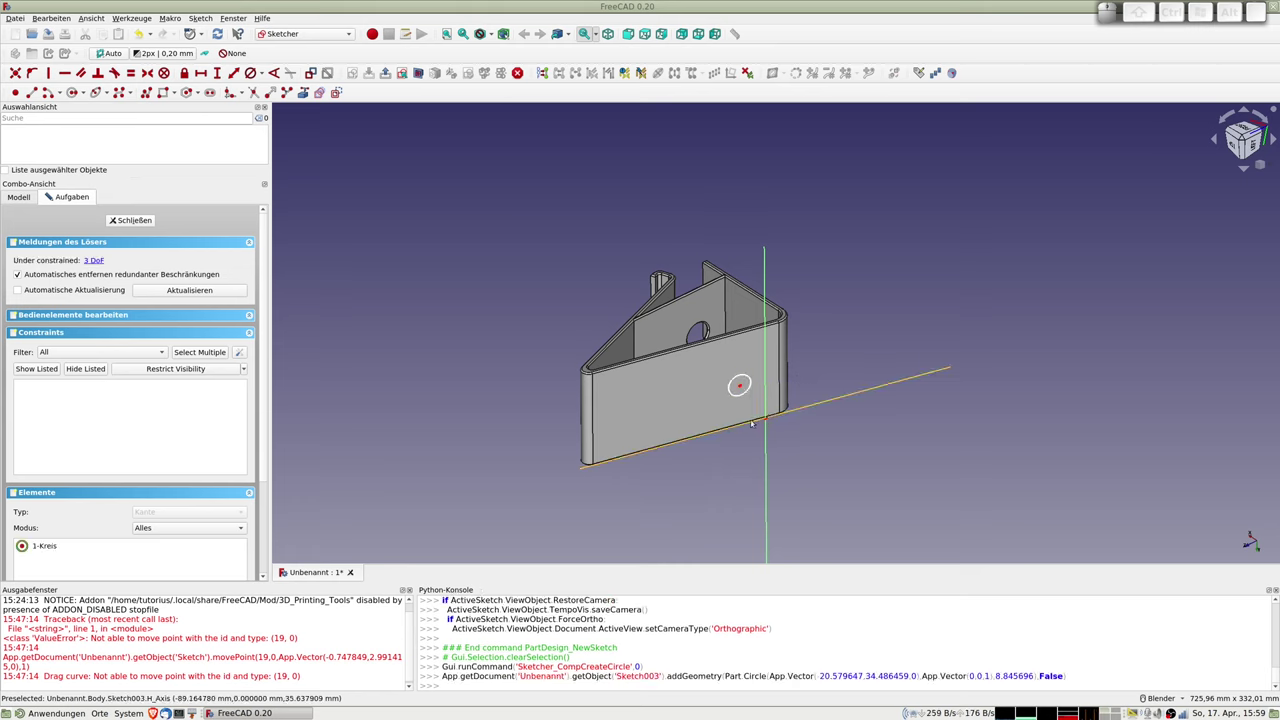
- Constrain the circle's centre 40 mm from the horizontal axis and its diameter to 20 mm
left_click(750, 396)
left_click(746, 389)
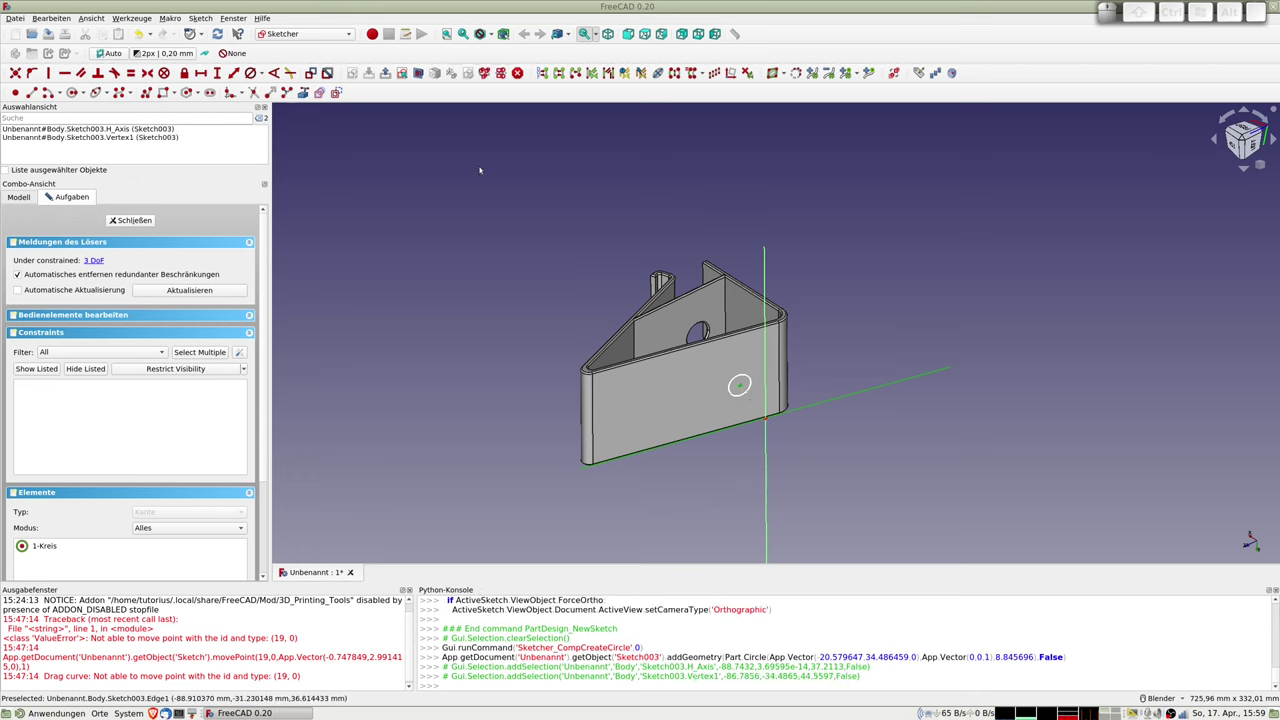
left_click(235, 76)
type("40")
key("Return")
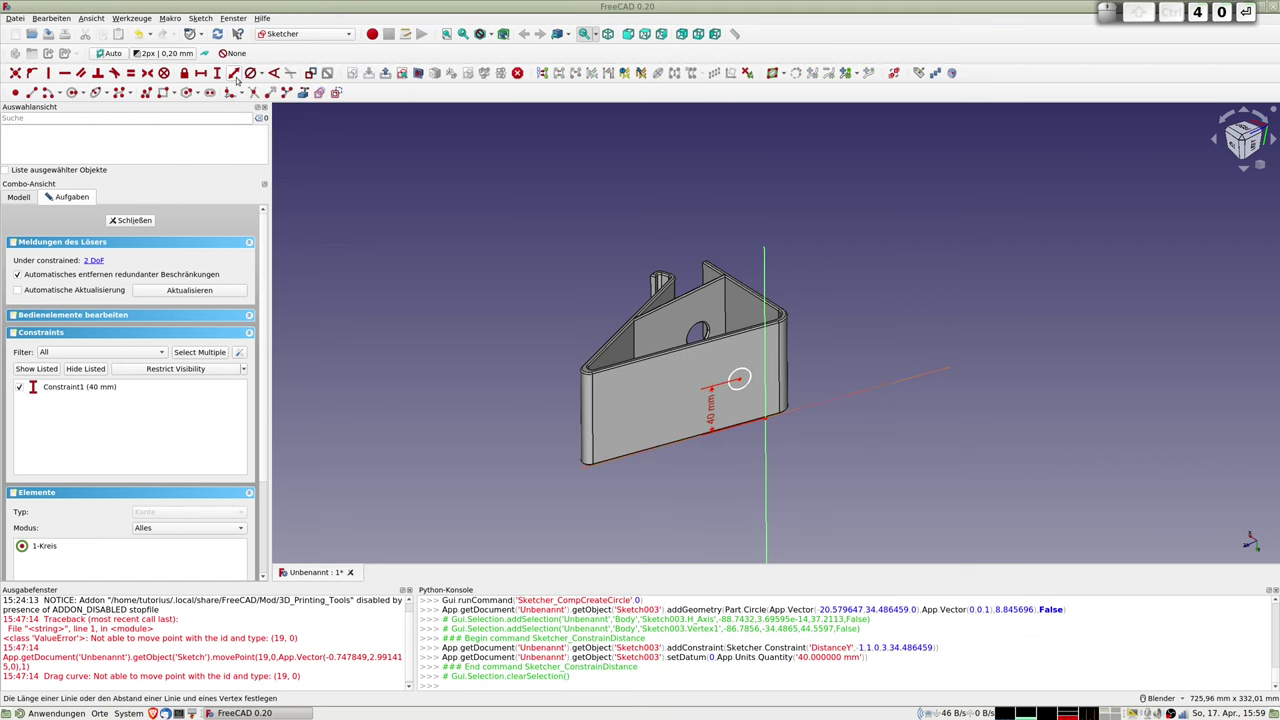
left_click(737, 377)
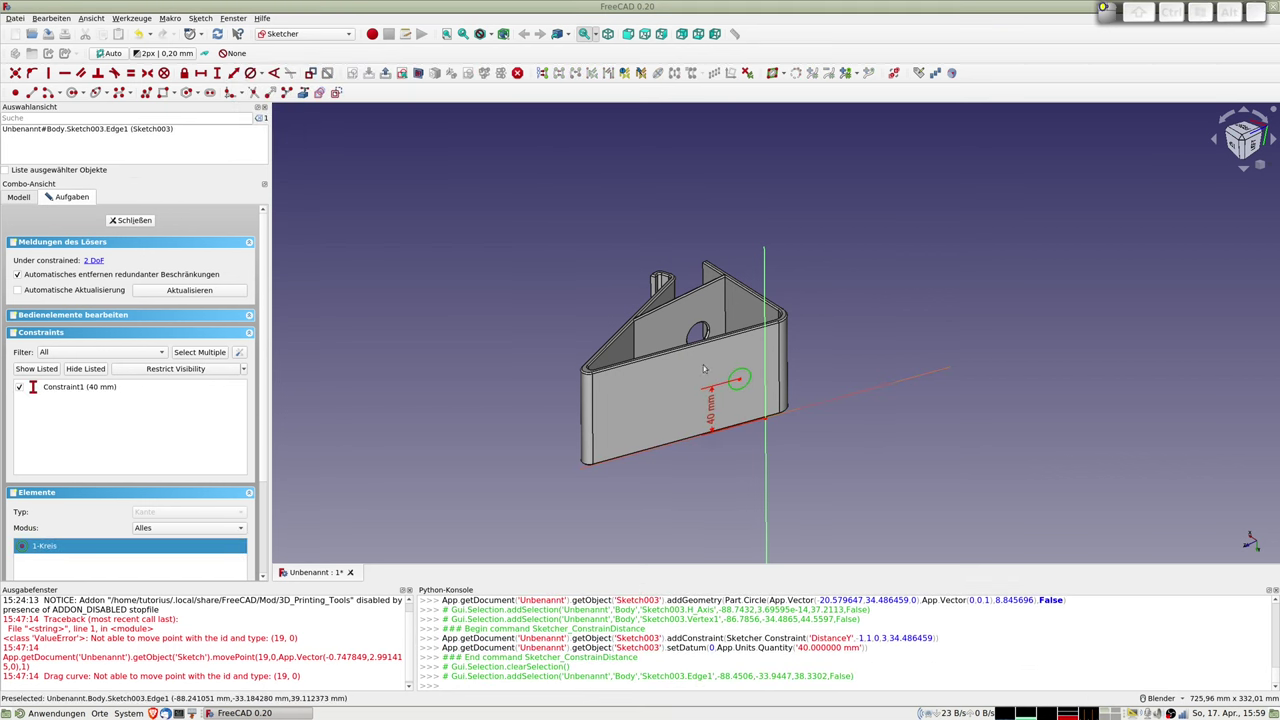
left_click(250, 74)
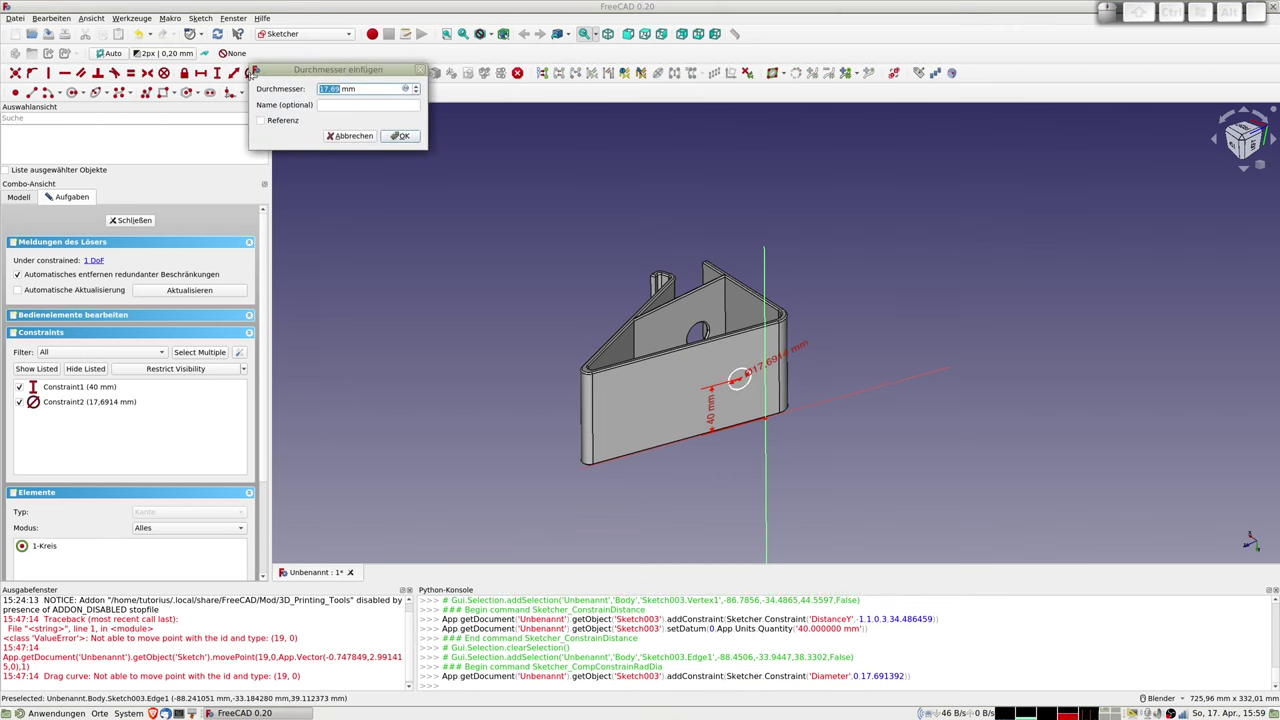
type("20")
key("Return")
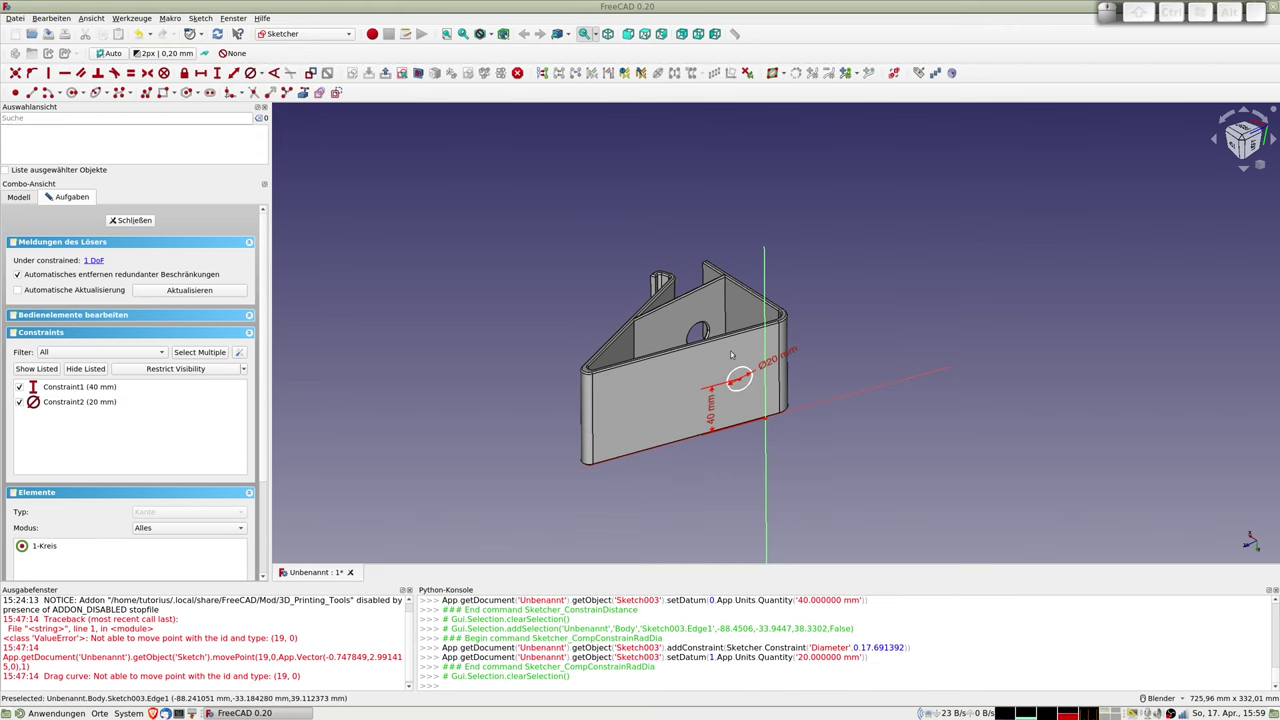
- Offset the circle's centre -20 mm from the vertical axis
left_click(739, 383)
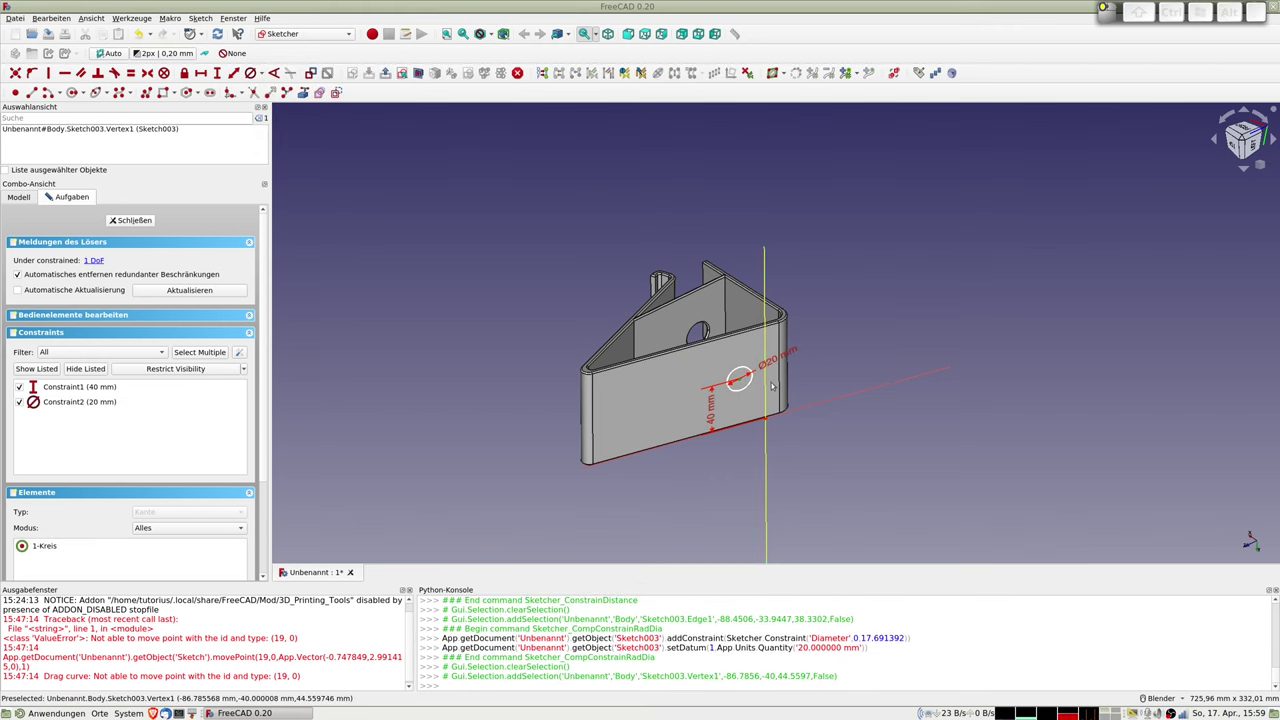
left_click(765, 385)
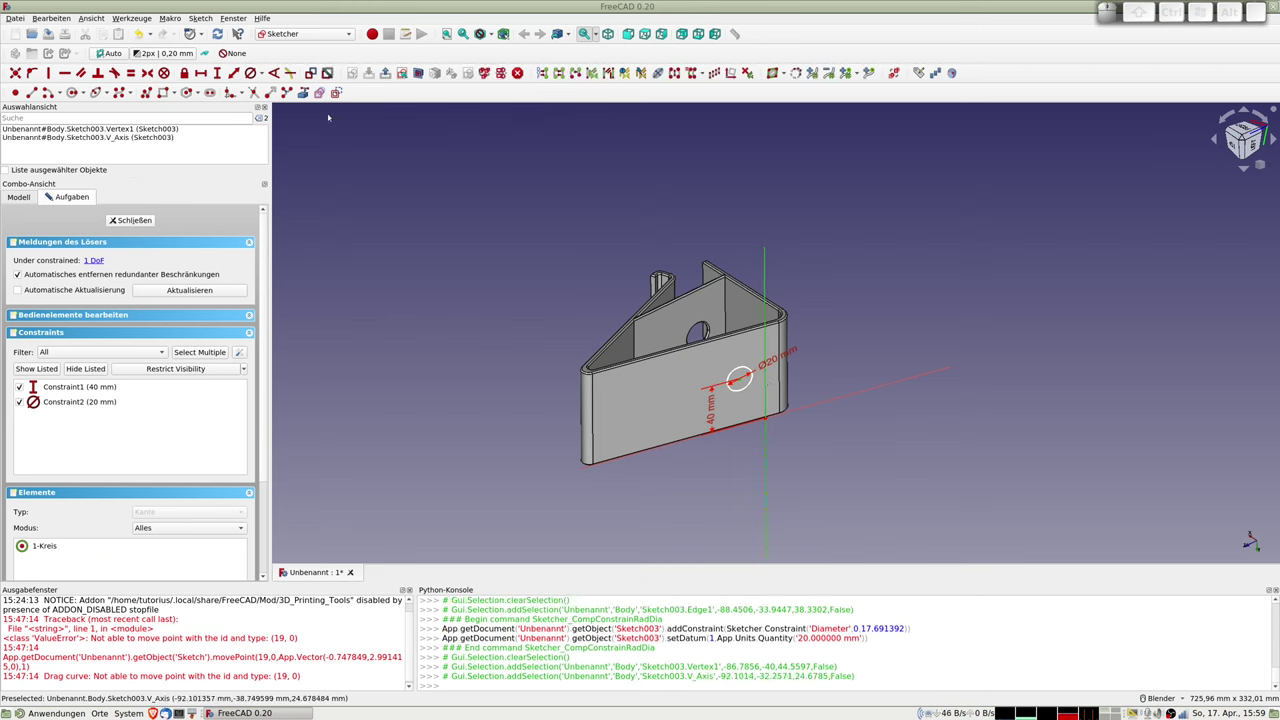
left_click(235, 76)
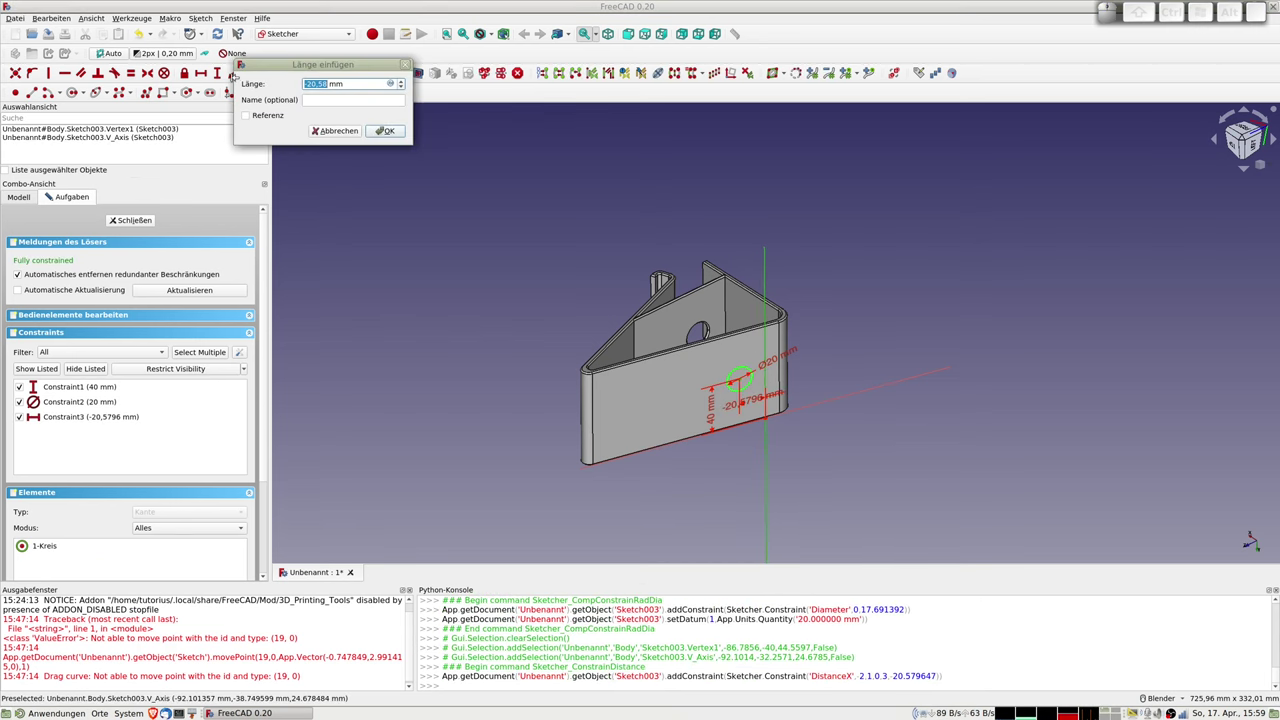
type("-20")
key("Return")
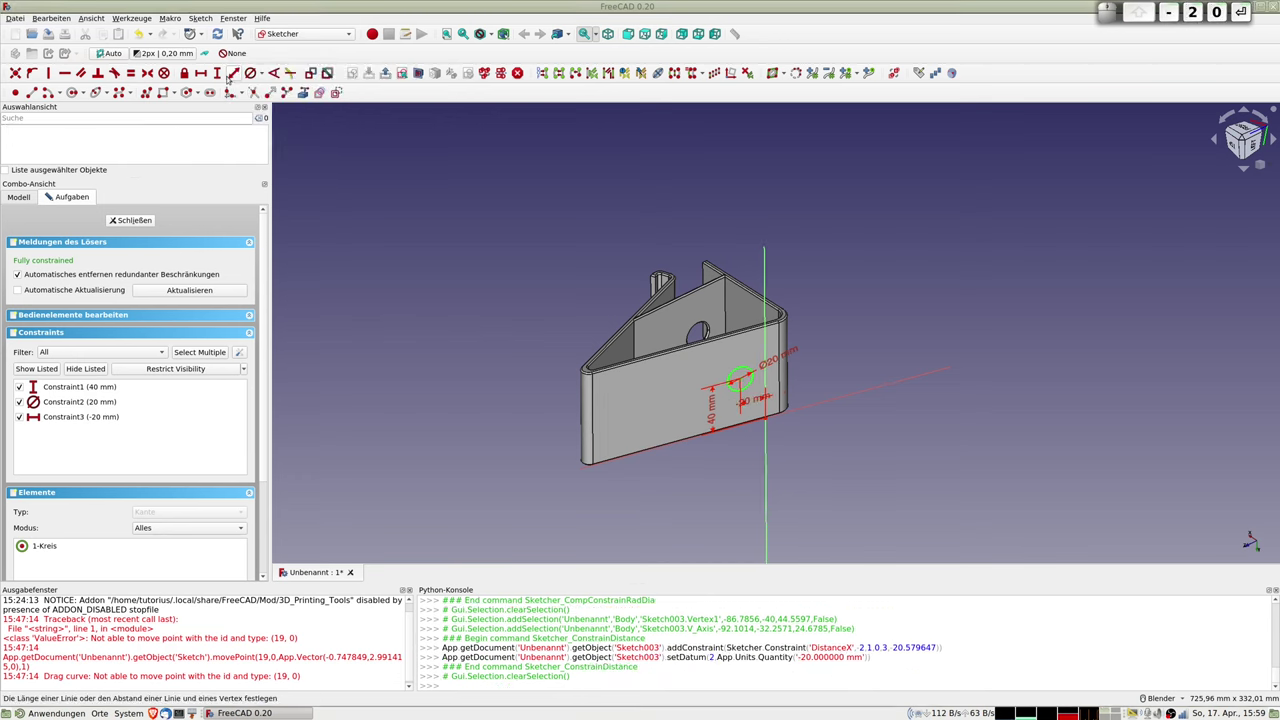
- Try changing the diameter to 15 mm, dismiss the error, and leave it unchanged
middle_click_drag(590, 160, 621, 215)
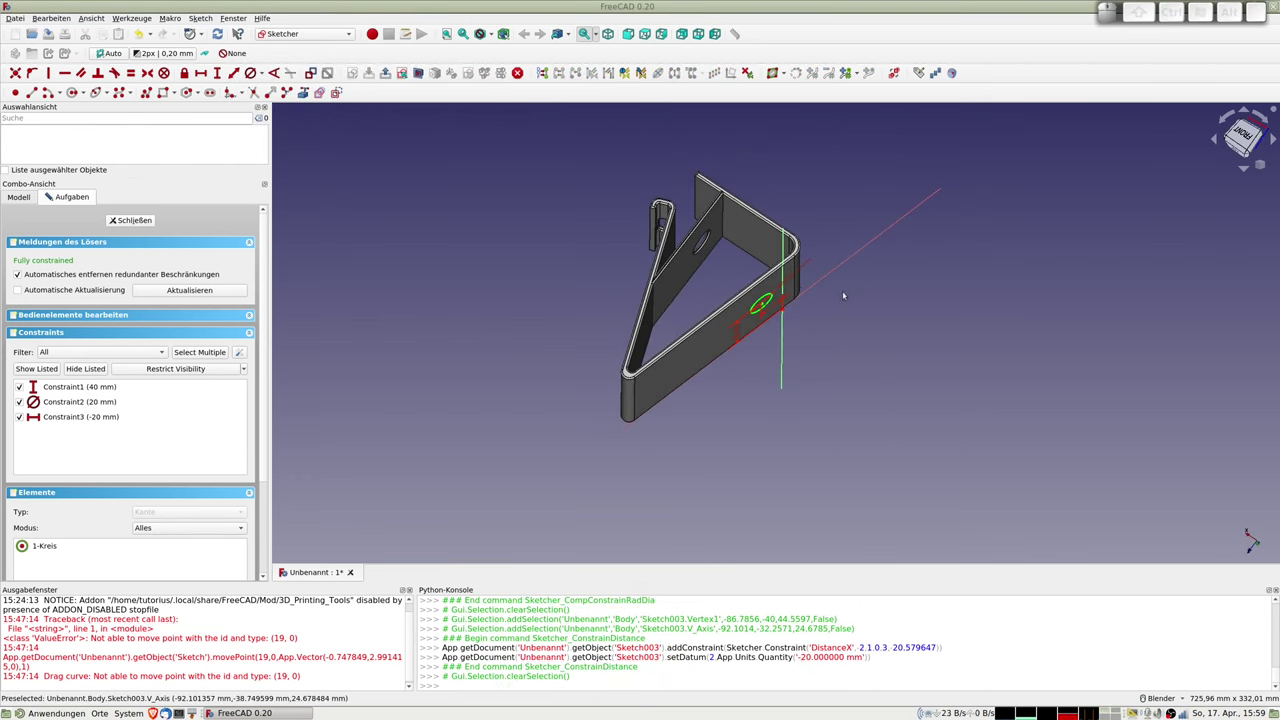
scroll(843, 296, "up", 2)
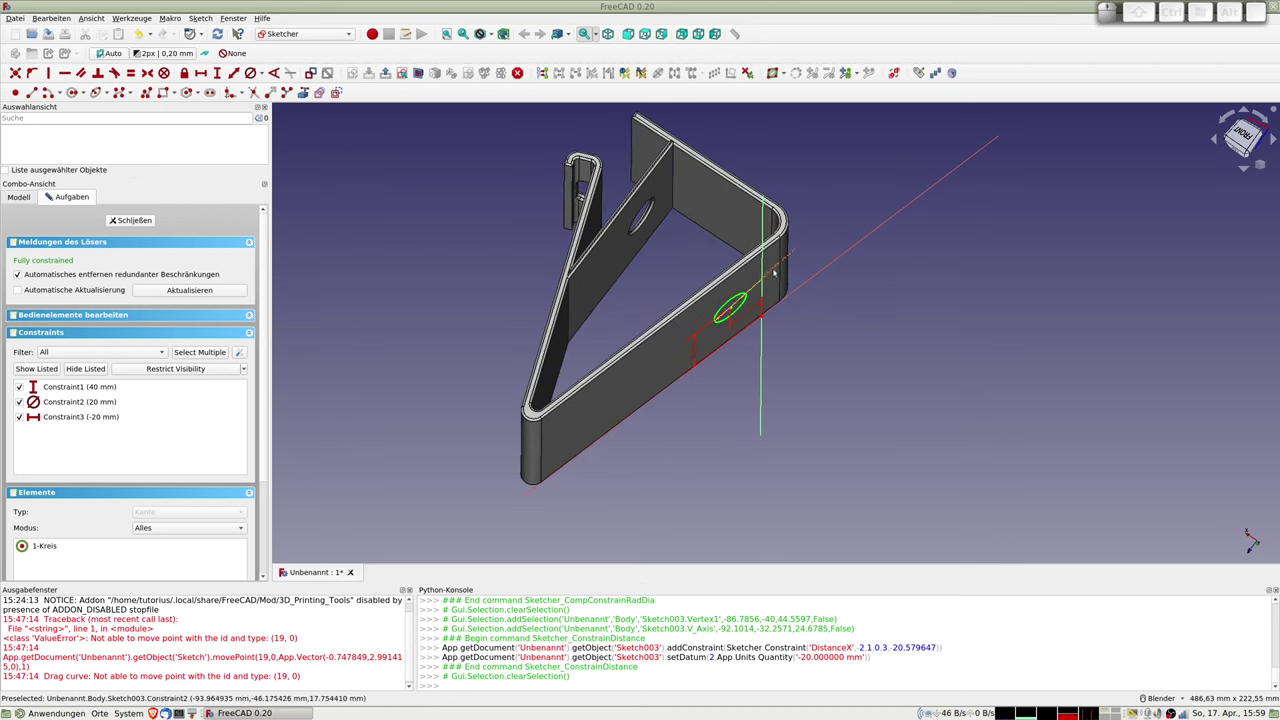
double_click(773, 272)
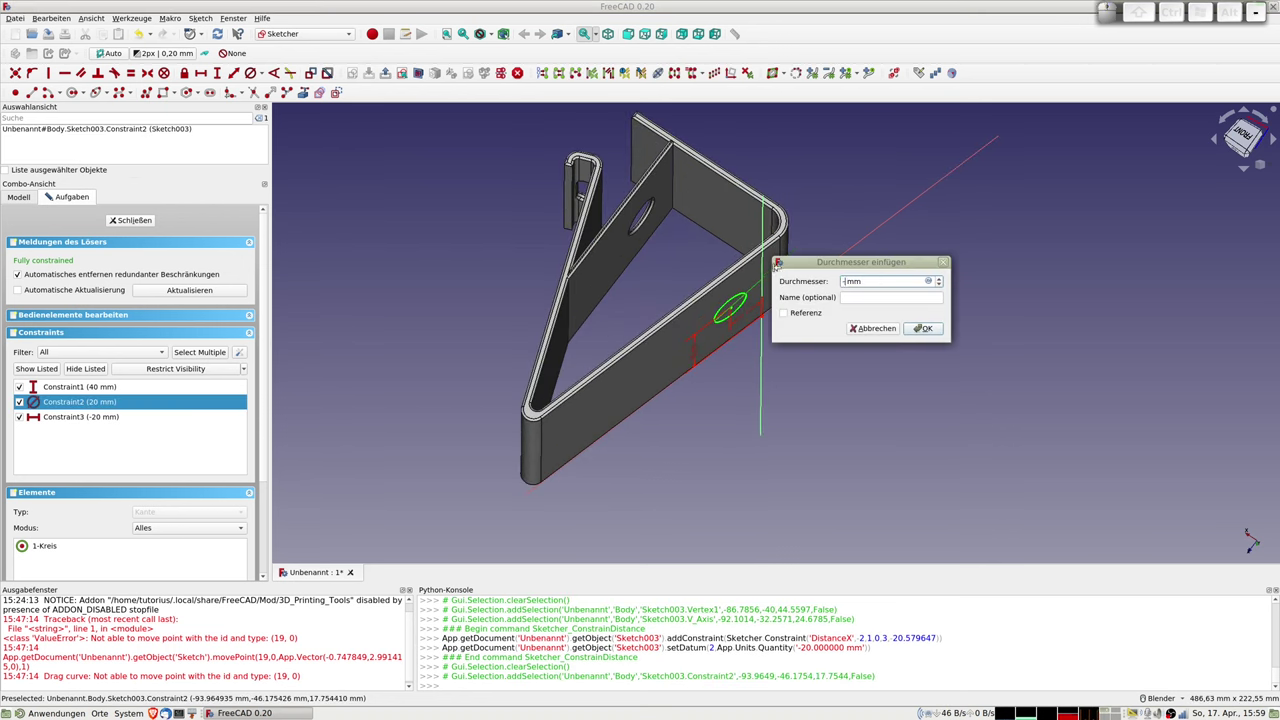
type("15")
key("Return")
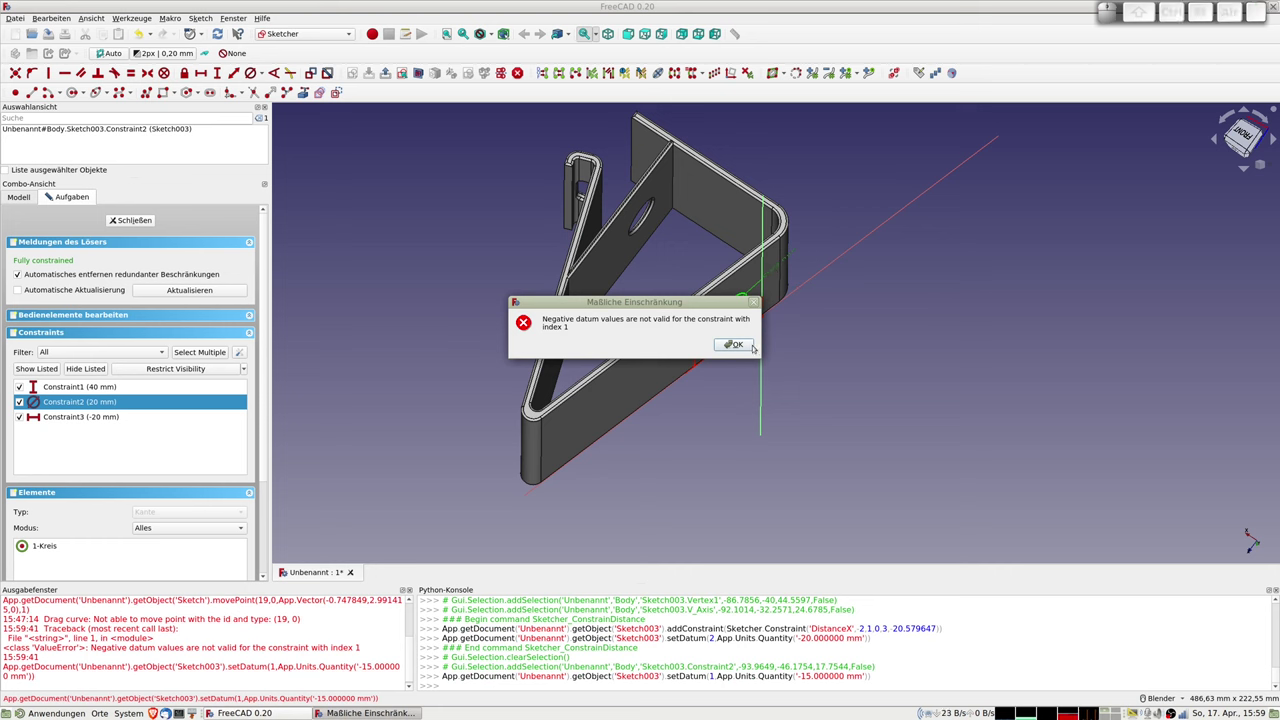
left_click(748, 345)
double_click(776, 271)
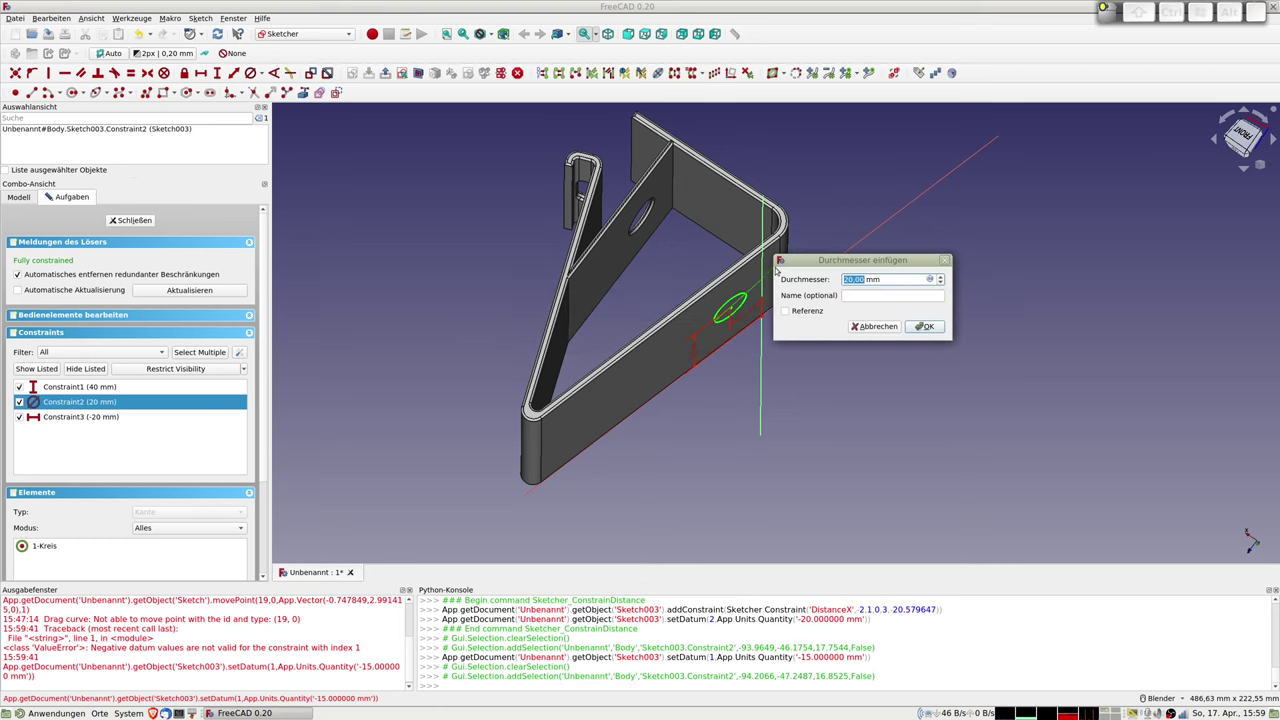
key("Escape")
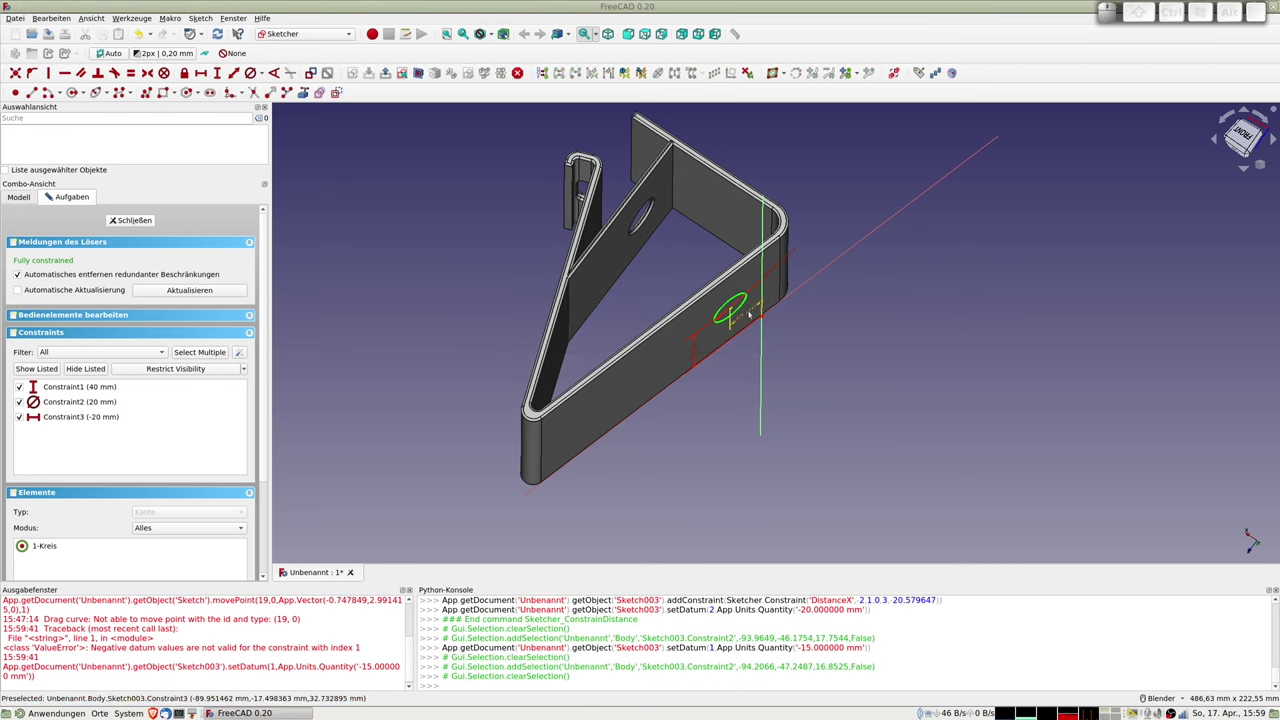
- Change the horizontal offset to -15 mm, then -5 mm, and close the sketch
double_click(749, 314)
type("-1")
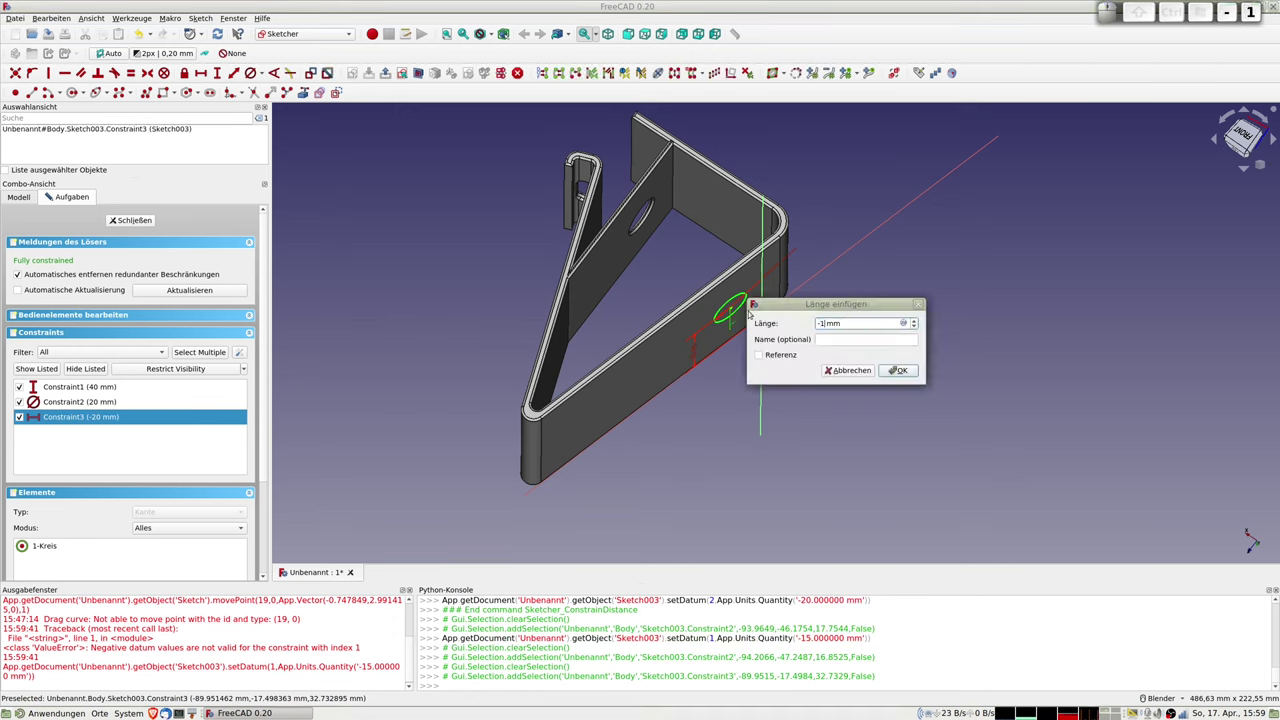
type("5")
key("Return")
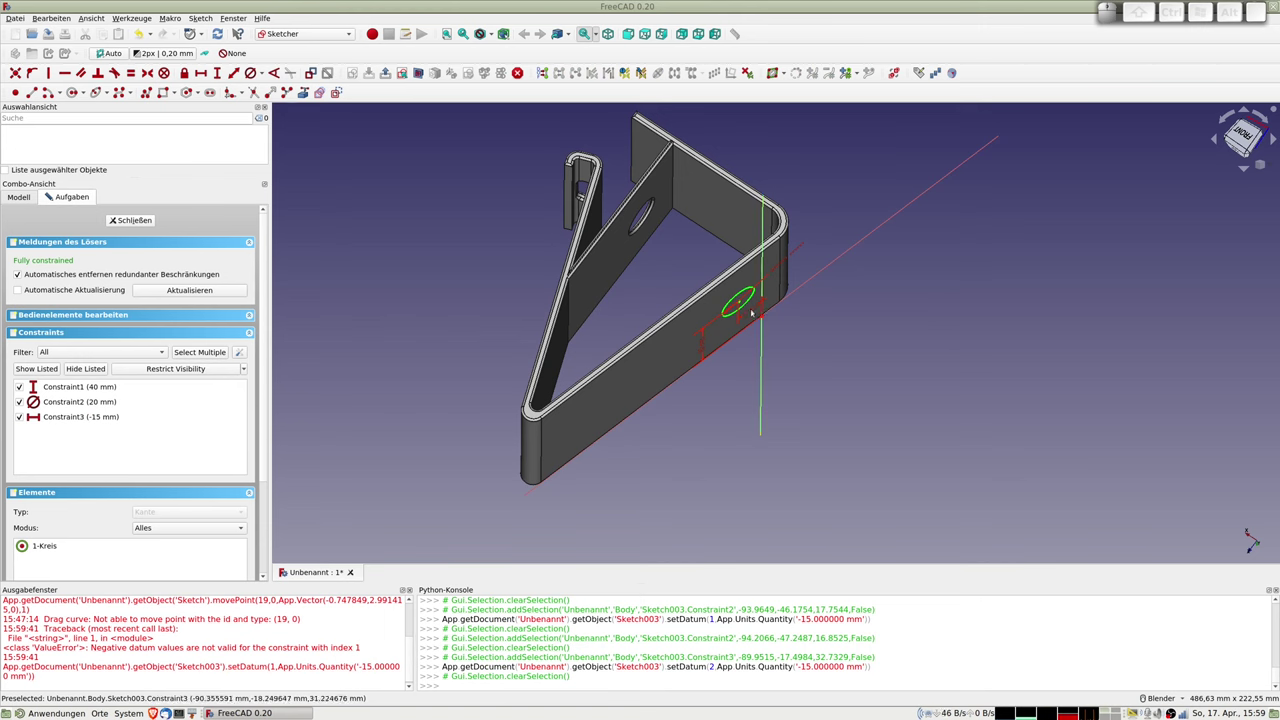
left_click(751, 313)
left_click(751, 313)
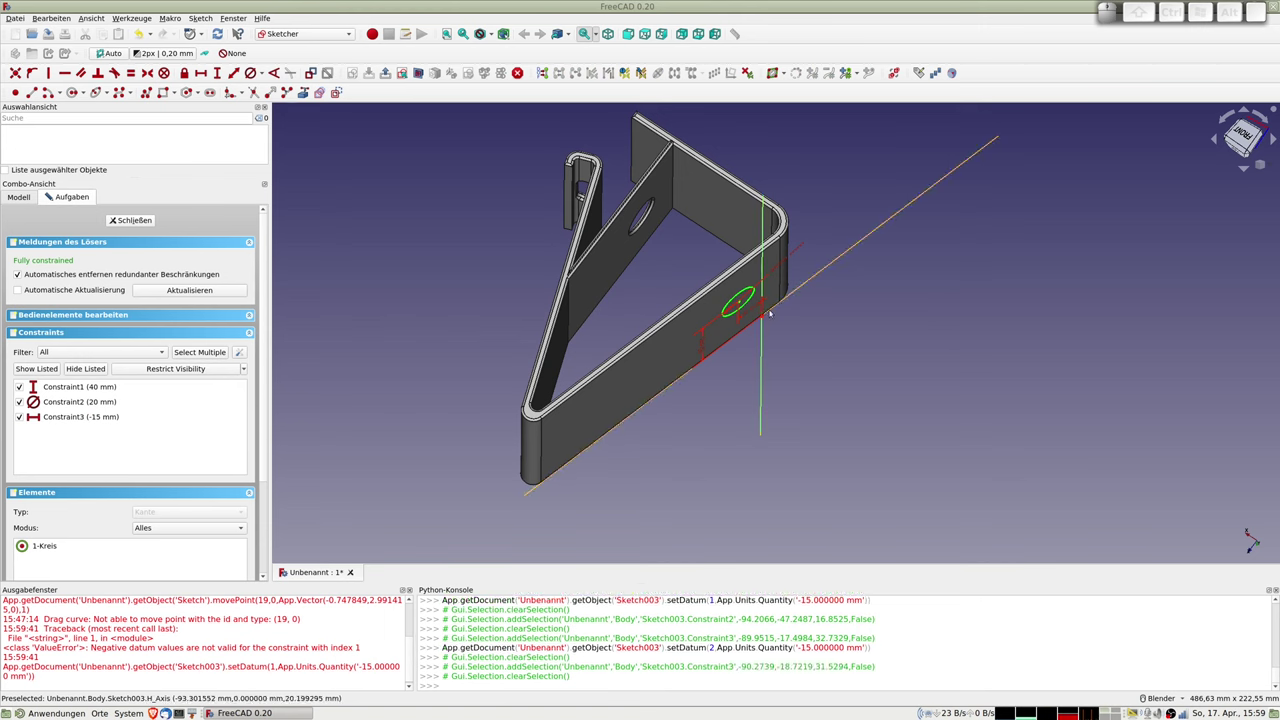
double_click(751, 313)
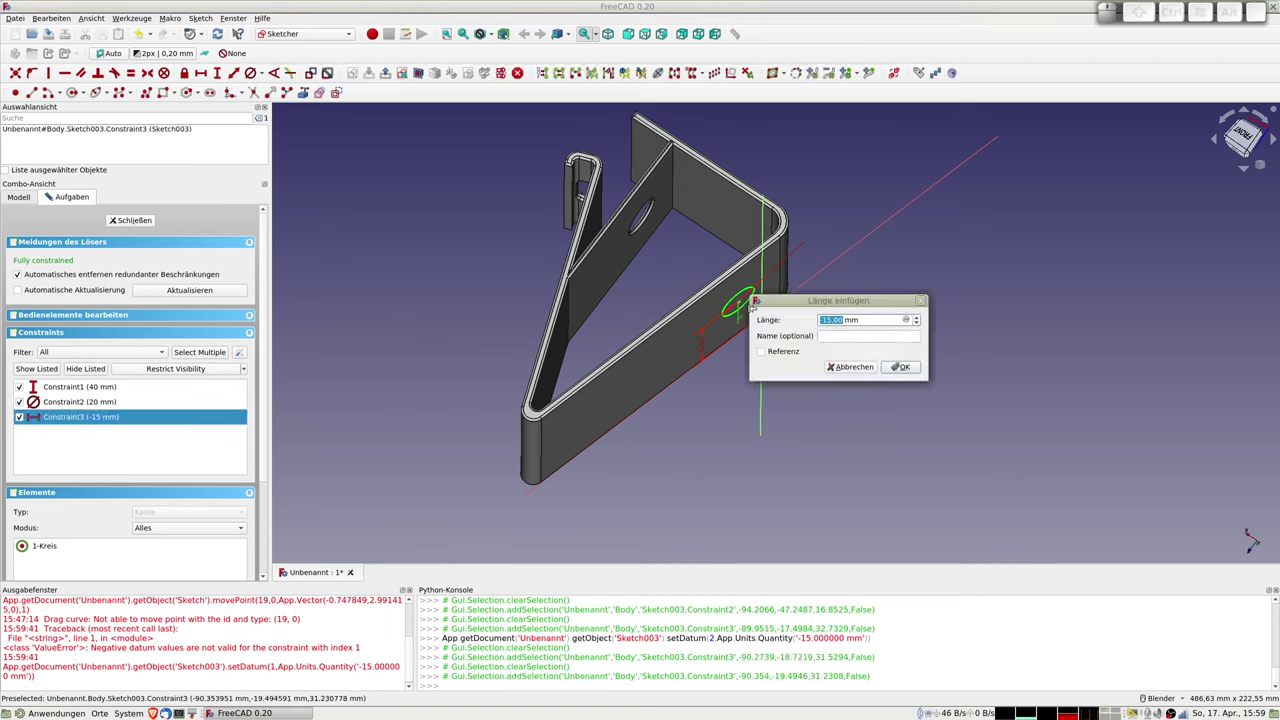
type("5")
key("Return")
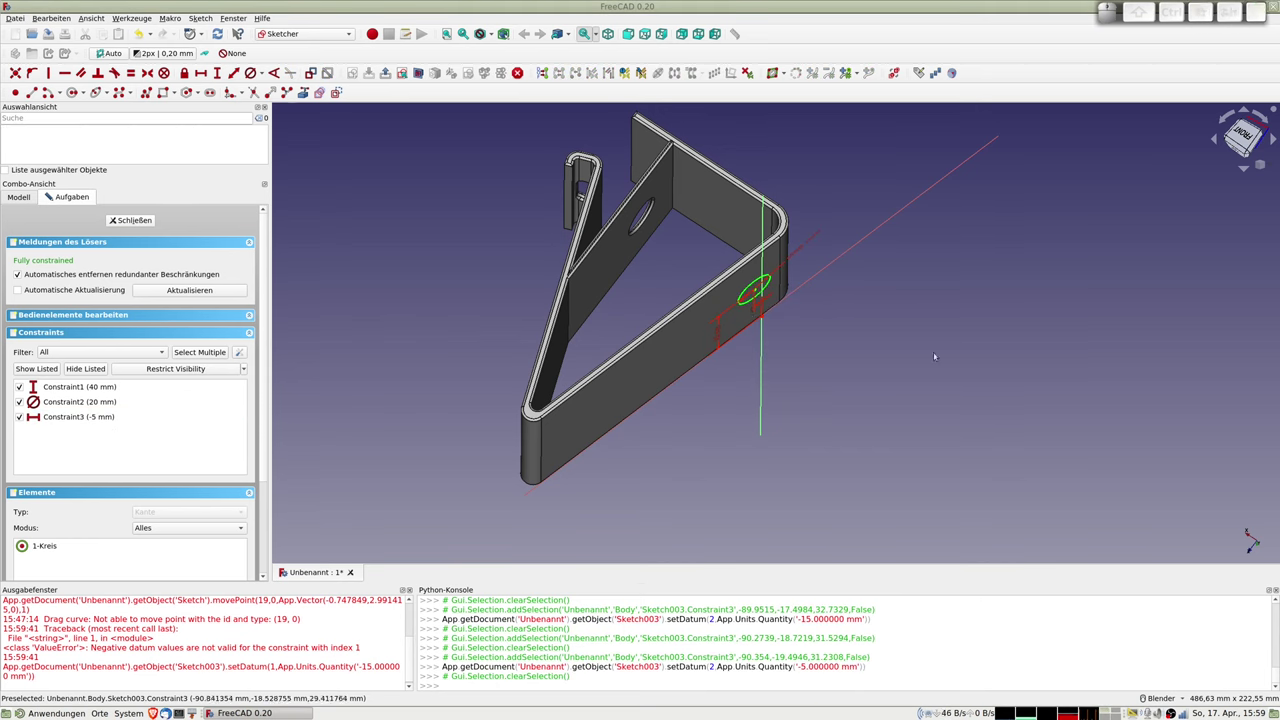
middle_click_drag(760, 313, 700, 320)
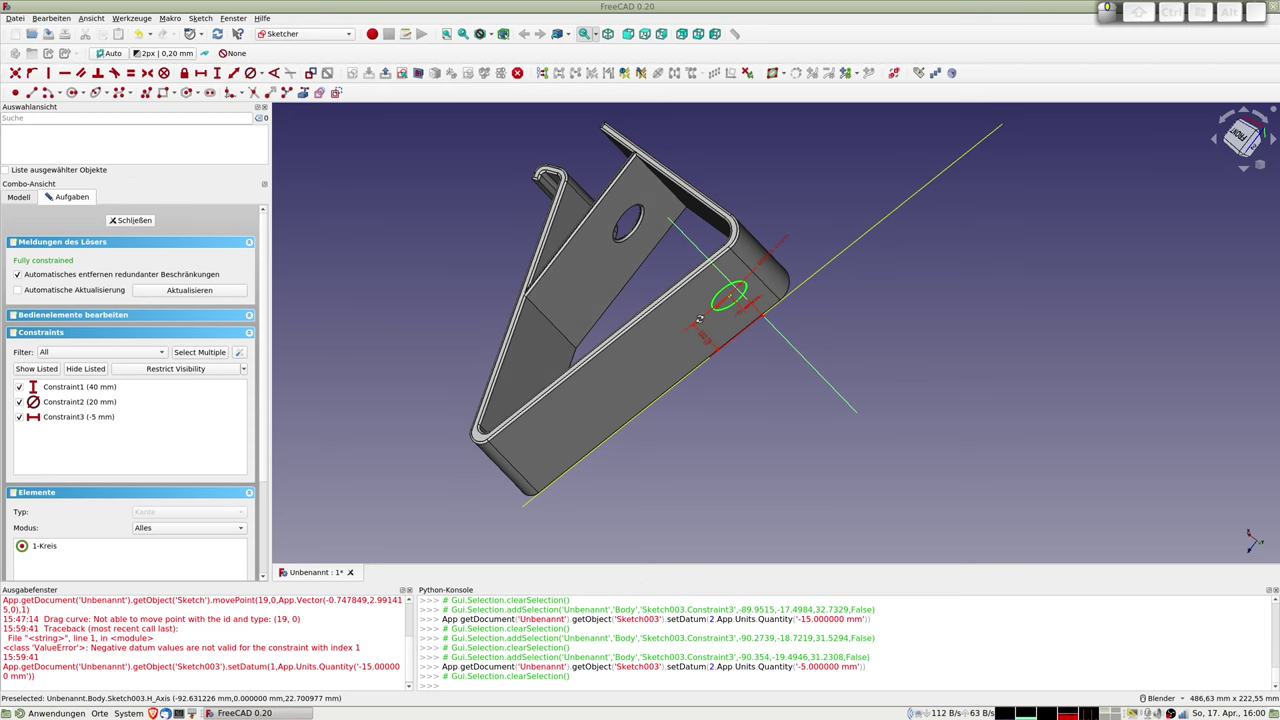
middle_click_drag(699, 319, 705, 320)
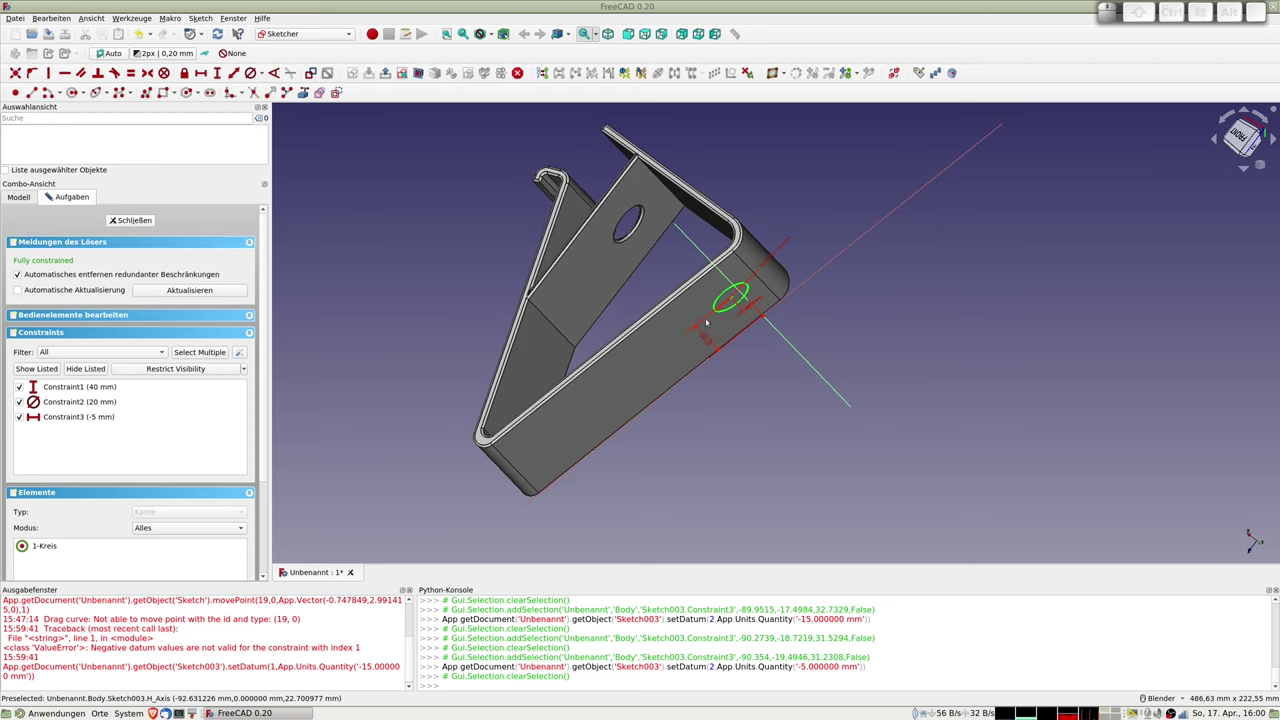
left_click(140, 220)
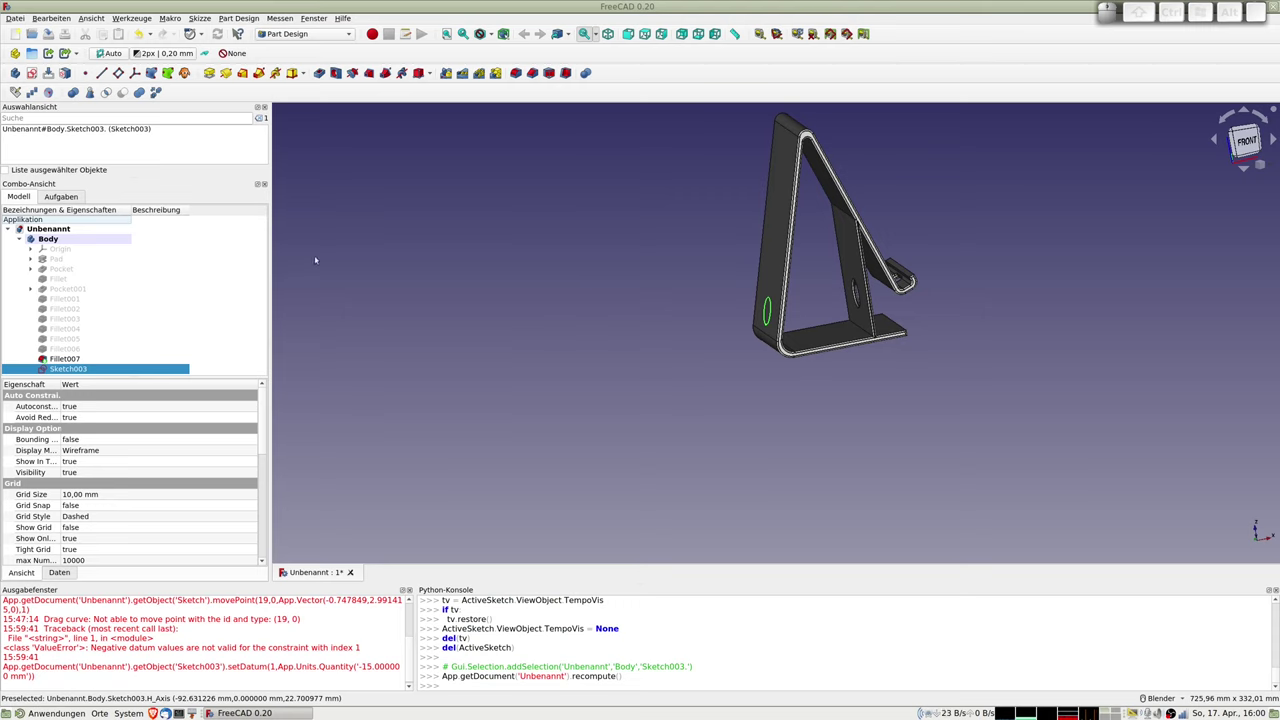
- Pocket the circle sketch 5 mm deep into the slanted face
left_click(320, 73)
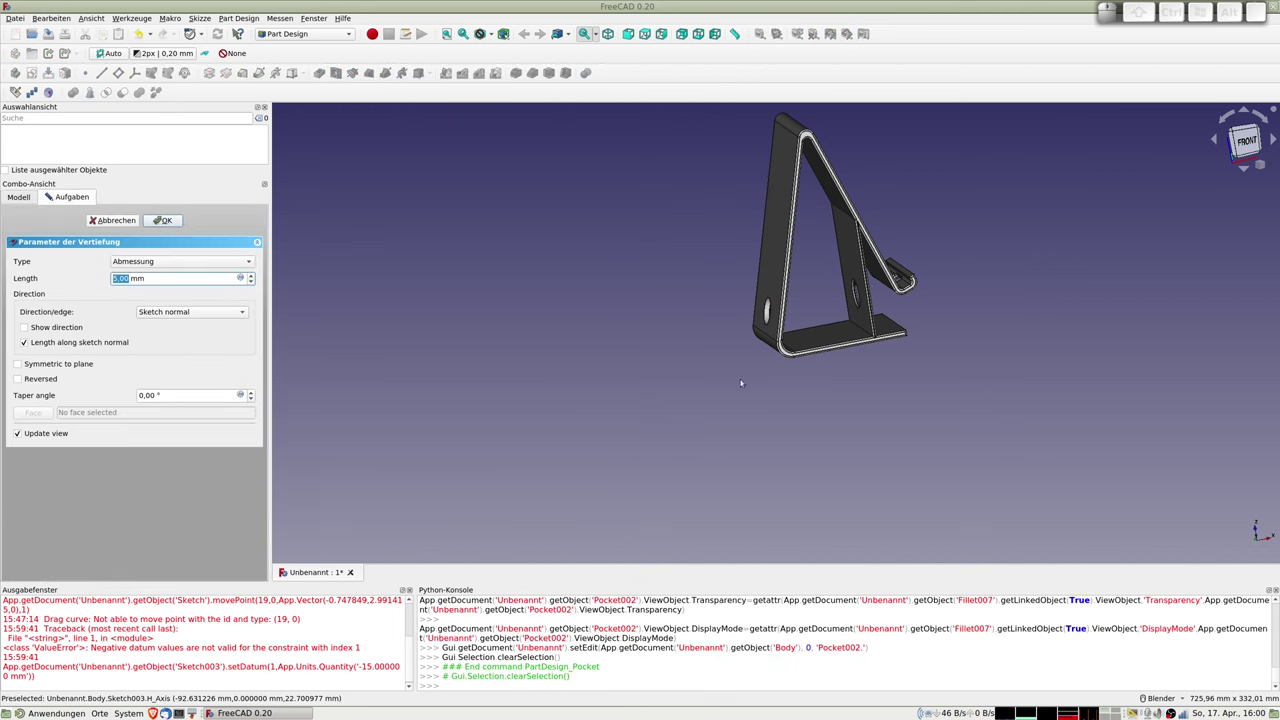
scroll(741, 383, "up", 3)
left_click(782, 243)
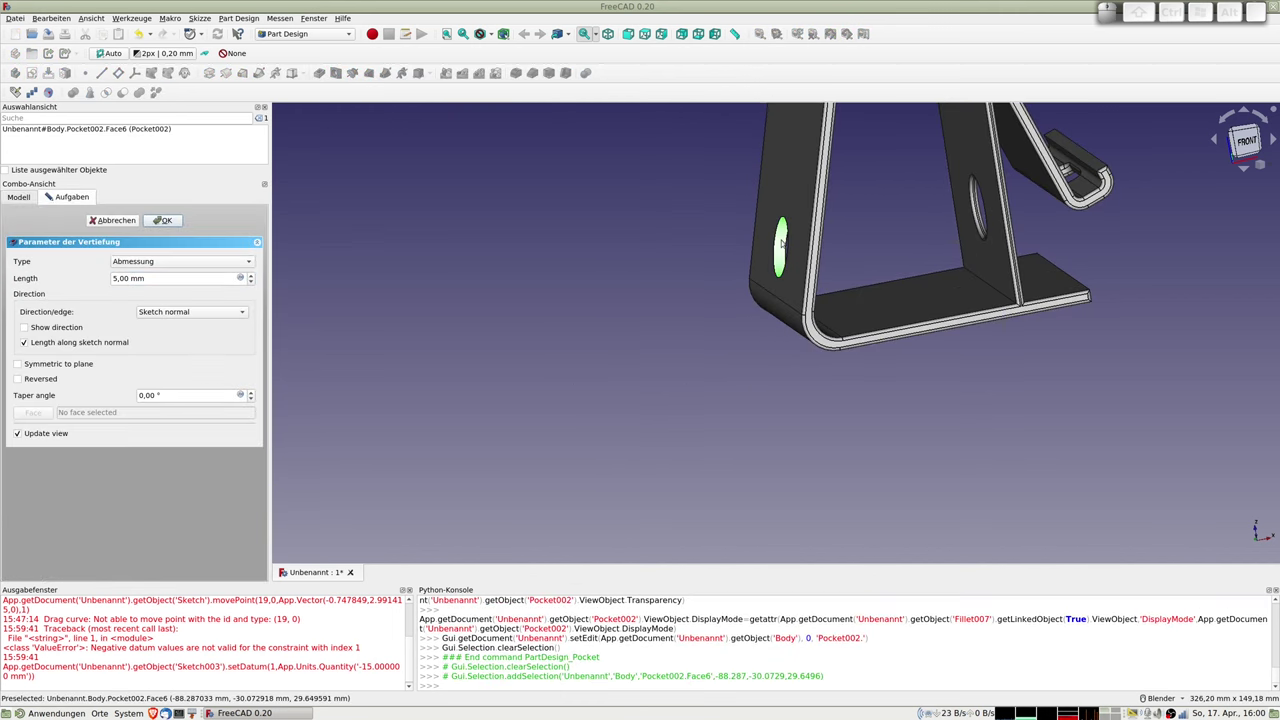
- Confirm the hole pocket and round the pocketed face Face6 with a 1 mm fillet
left_click(181, 226)
left_click(516, 74)
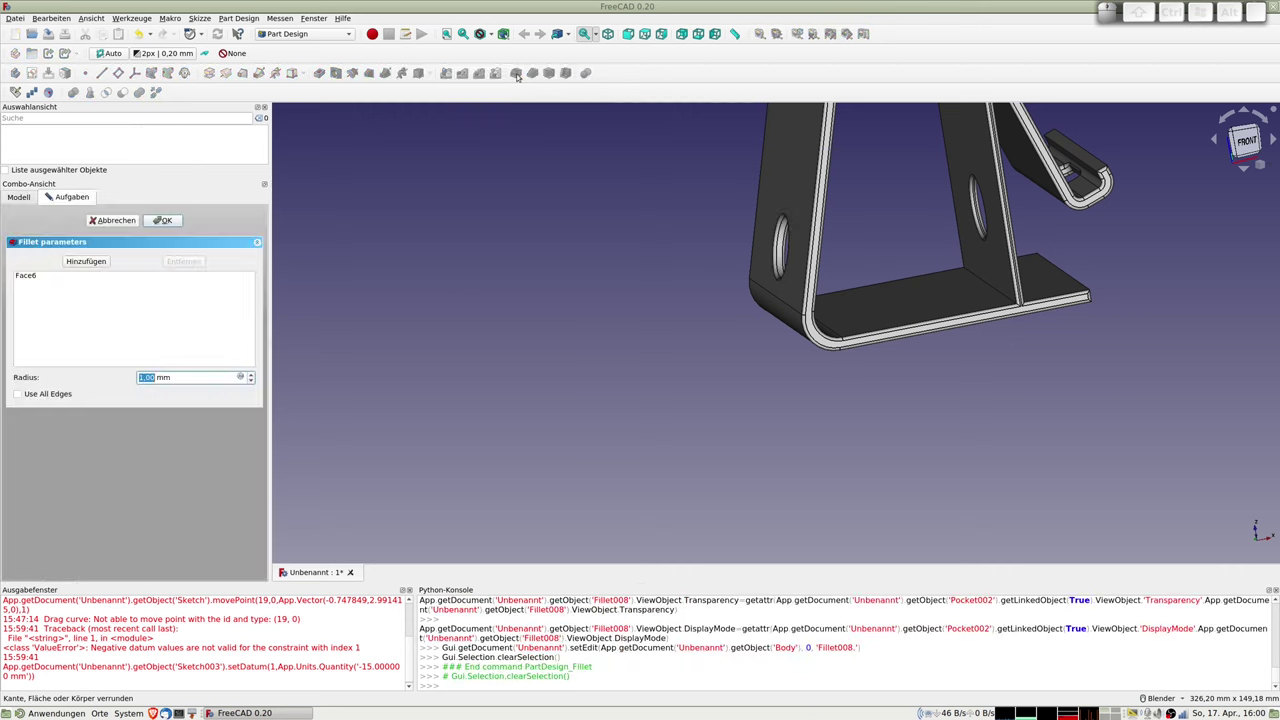
mouse_move(880, 300)
middle_mouse_down()
mouse_move(870, 277)
mouse_move(1108, 297)
middle_mouse_up()
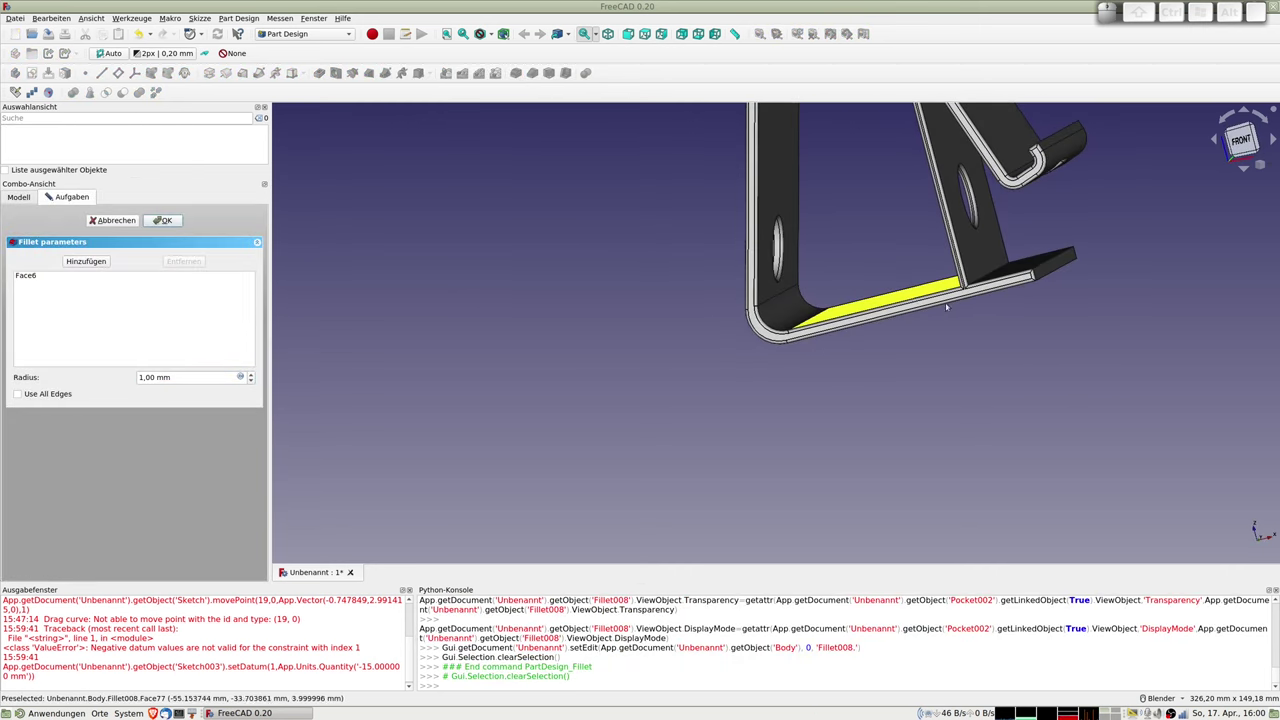
scroll(1100, 290, "up", 4)
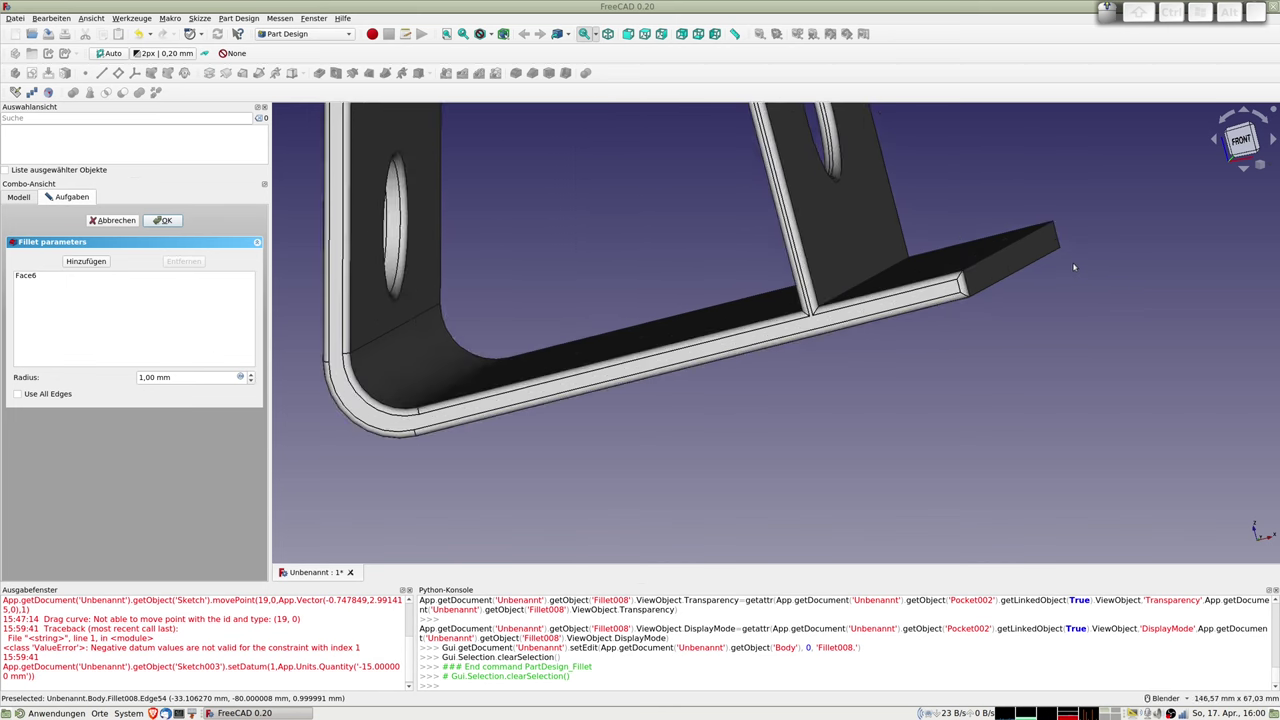
left_click(995, 258)
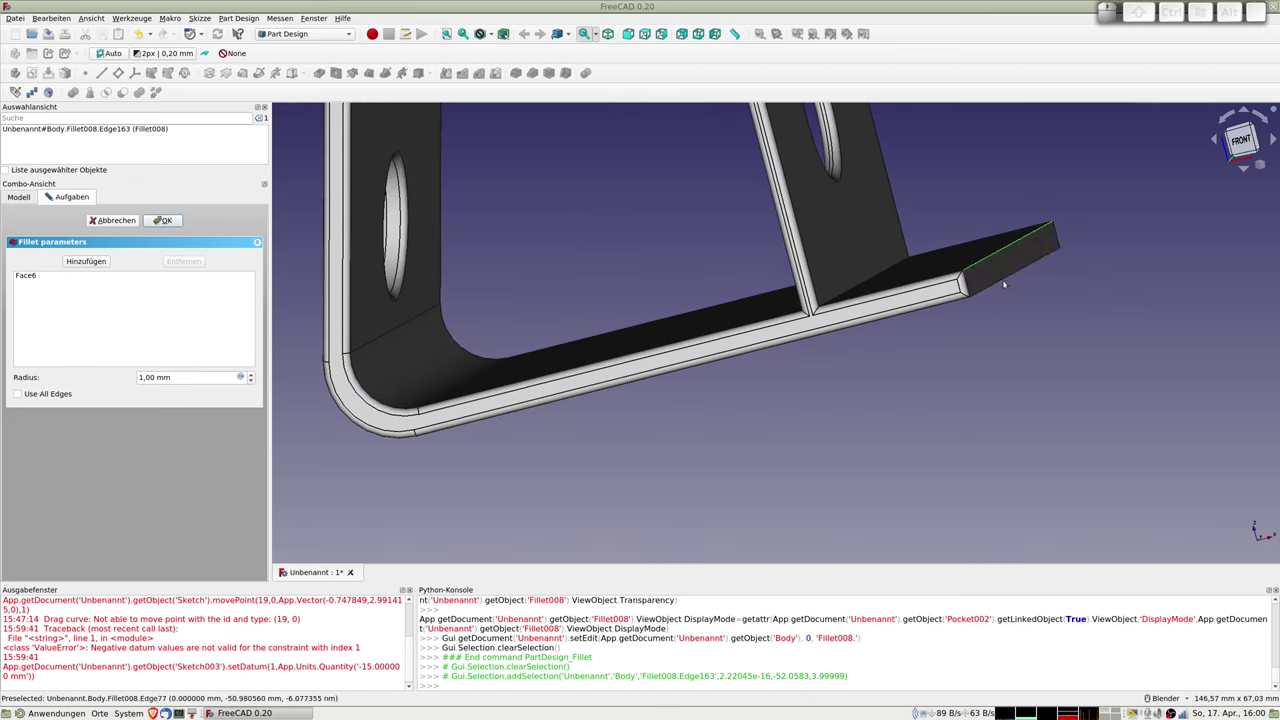
left_click(1003, 283)
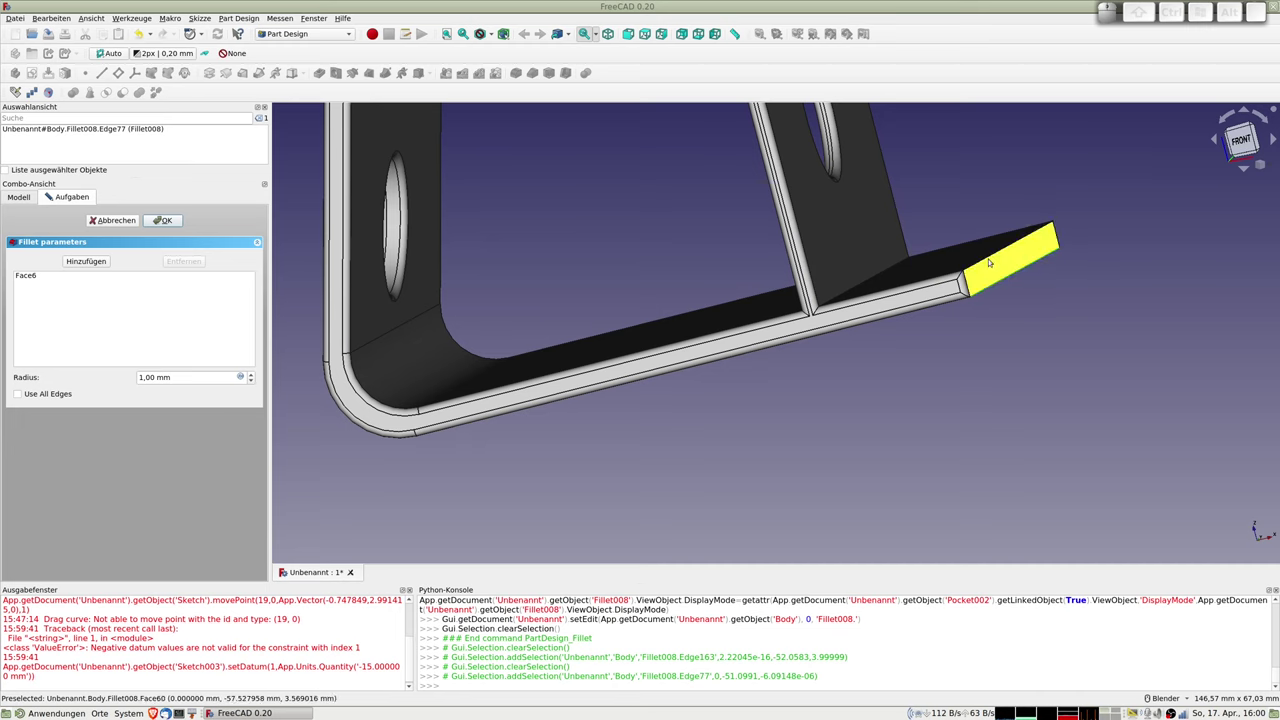
left_click(987, 260, "ctrl")
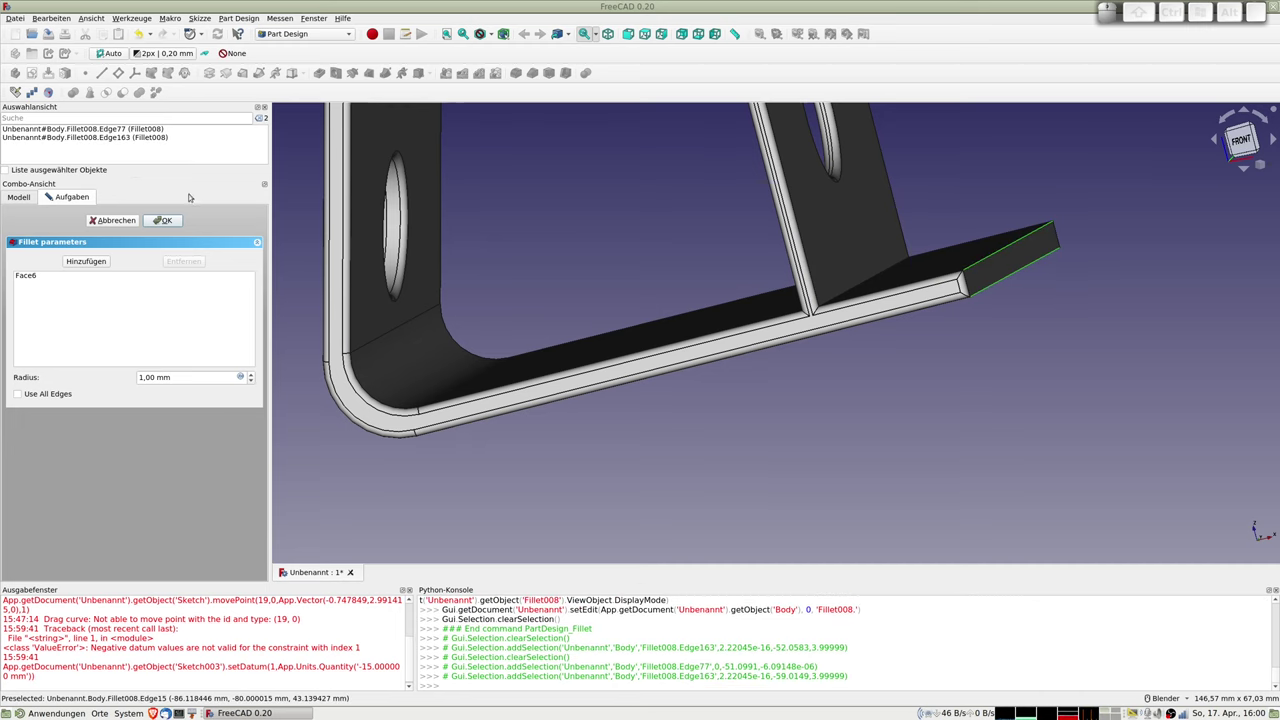
left_click(157, 224)
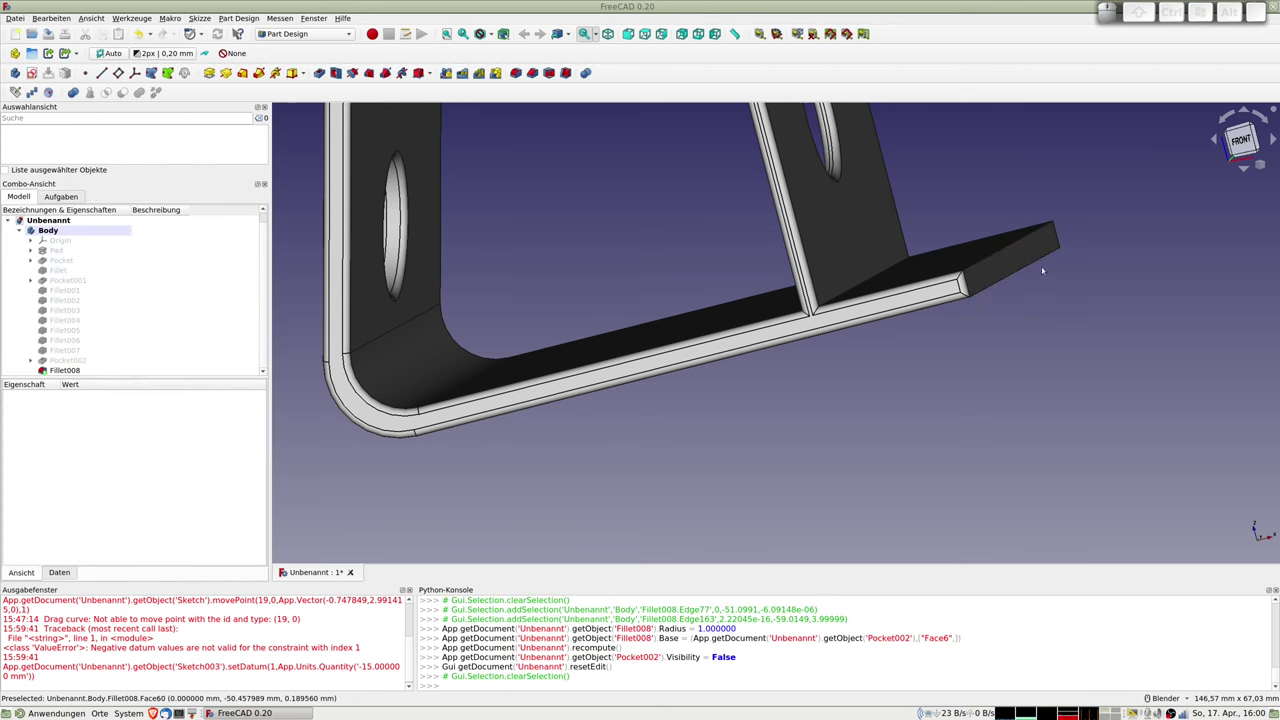
- Start a fillet on the base plate end edges Edge163 and Edge77
left_click(1008, 265)
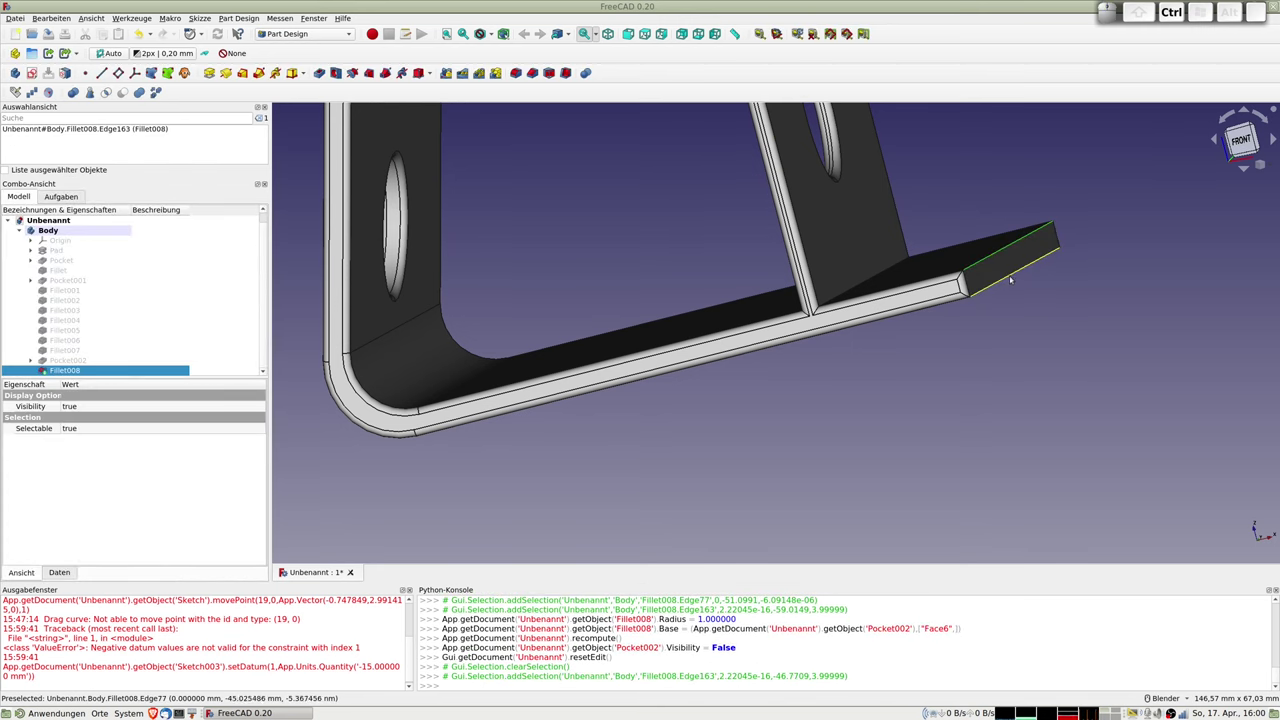
left_click(1010, 280, "ctrl")
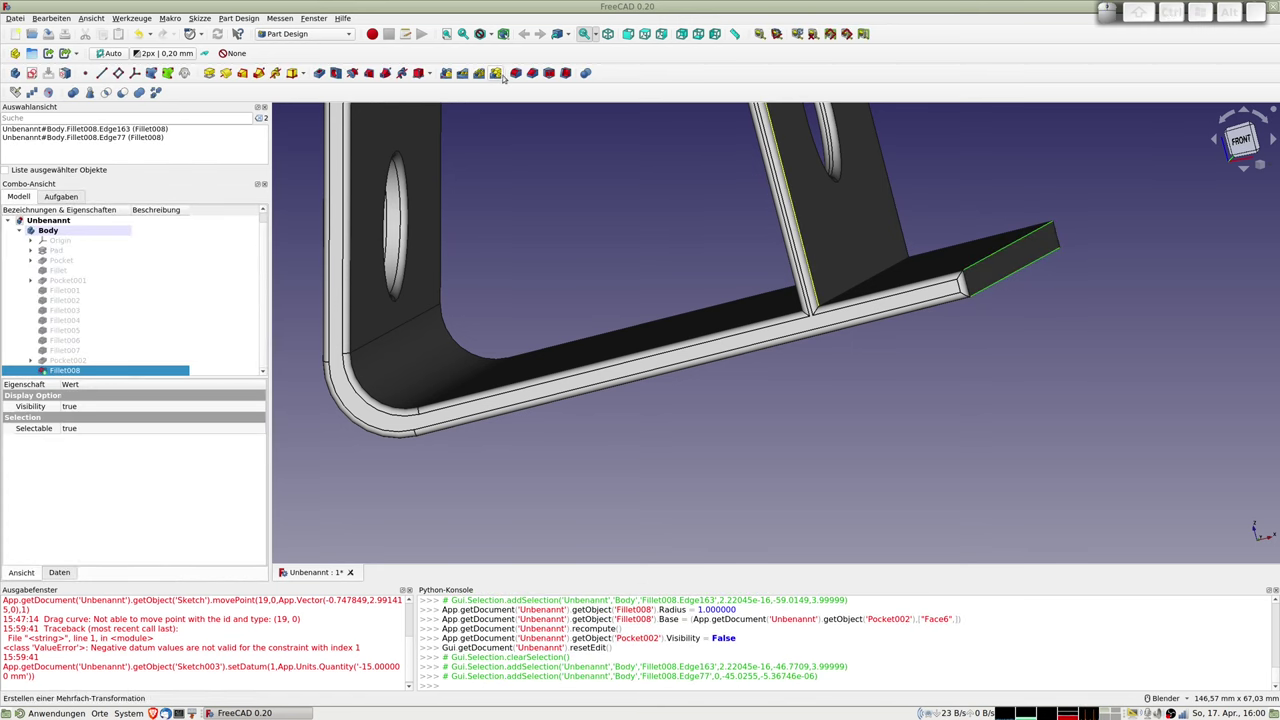
left_click(518, 74)
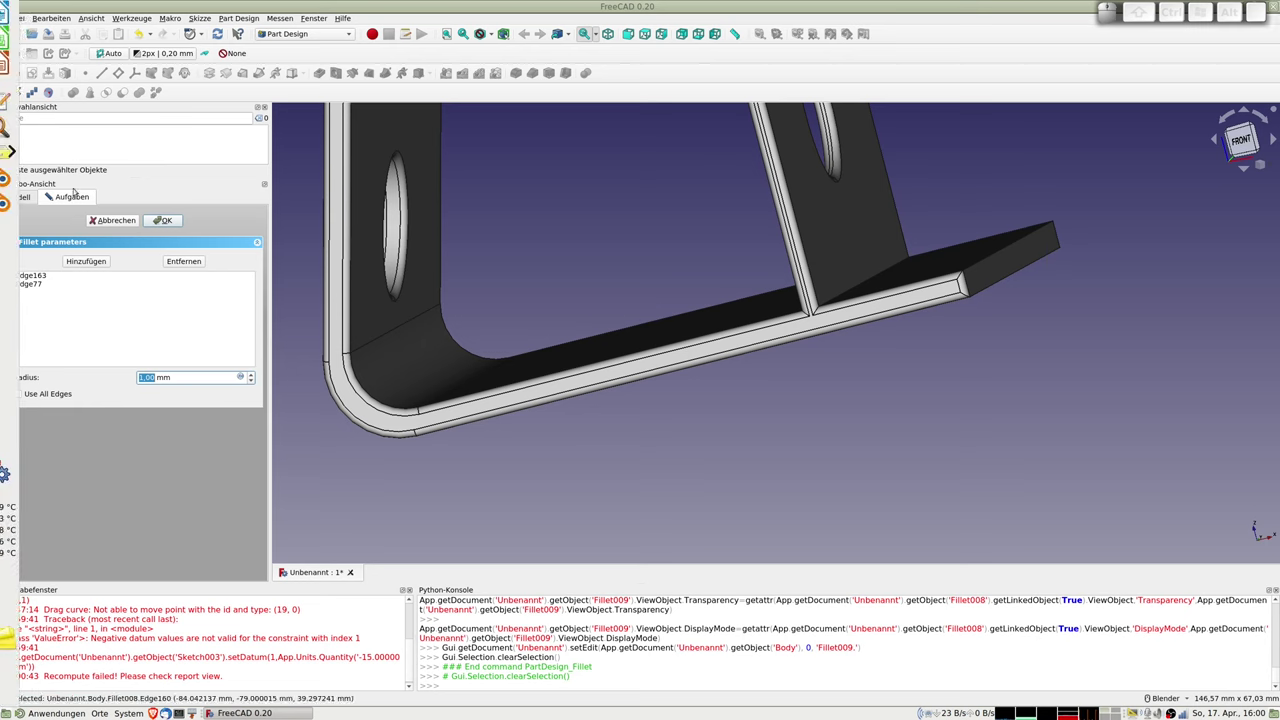
- Check the model tree, then cancel the failed fillet on the base plate end edges
left_click(37, 199)
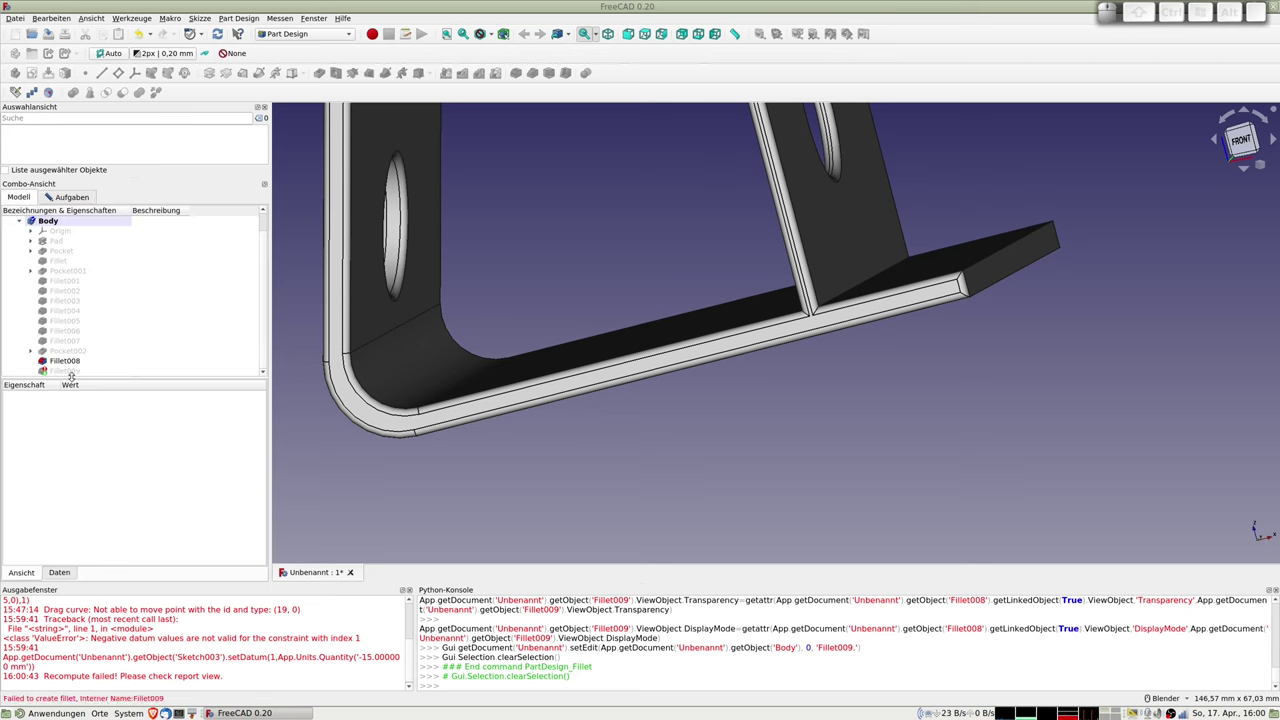
mouse_move(65, 370)
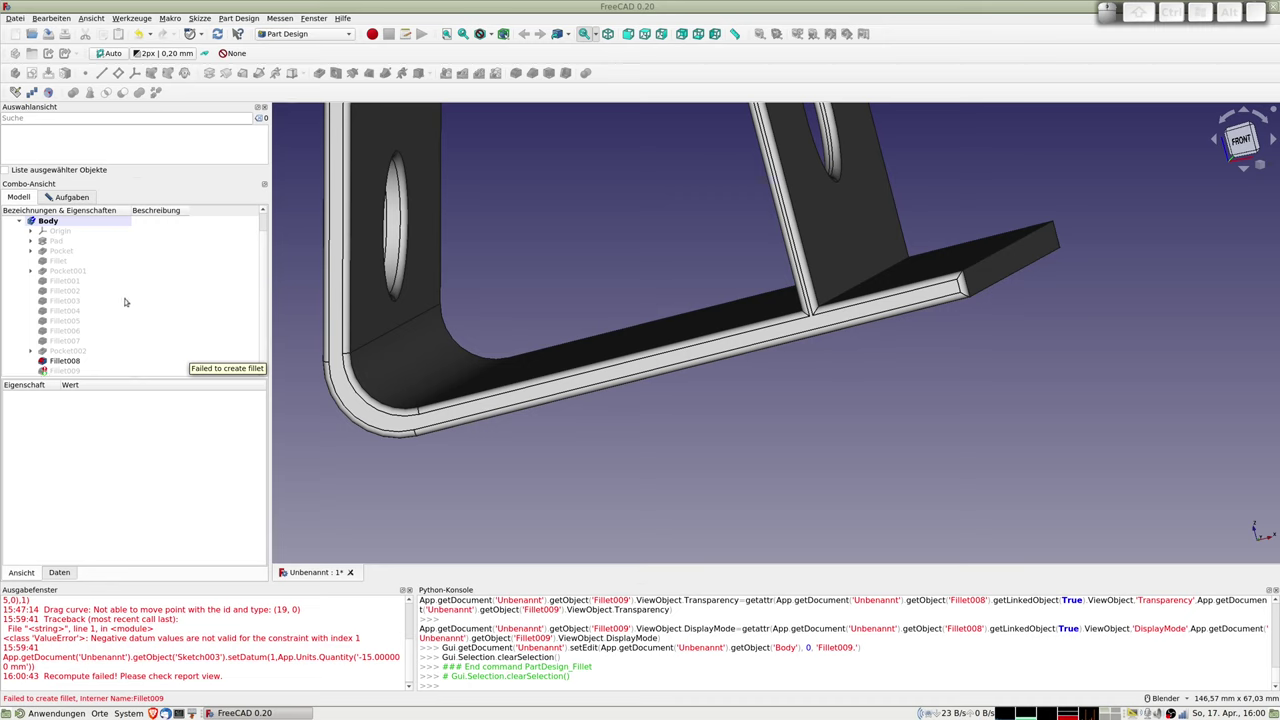
scroll(144, 308, "up", 1)
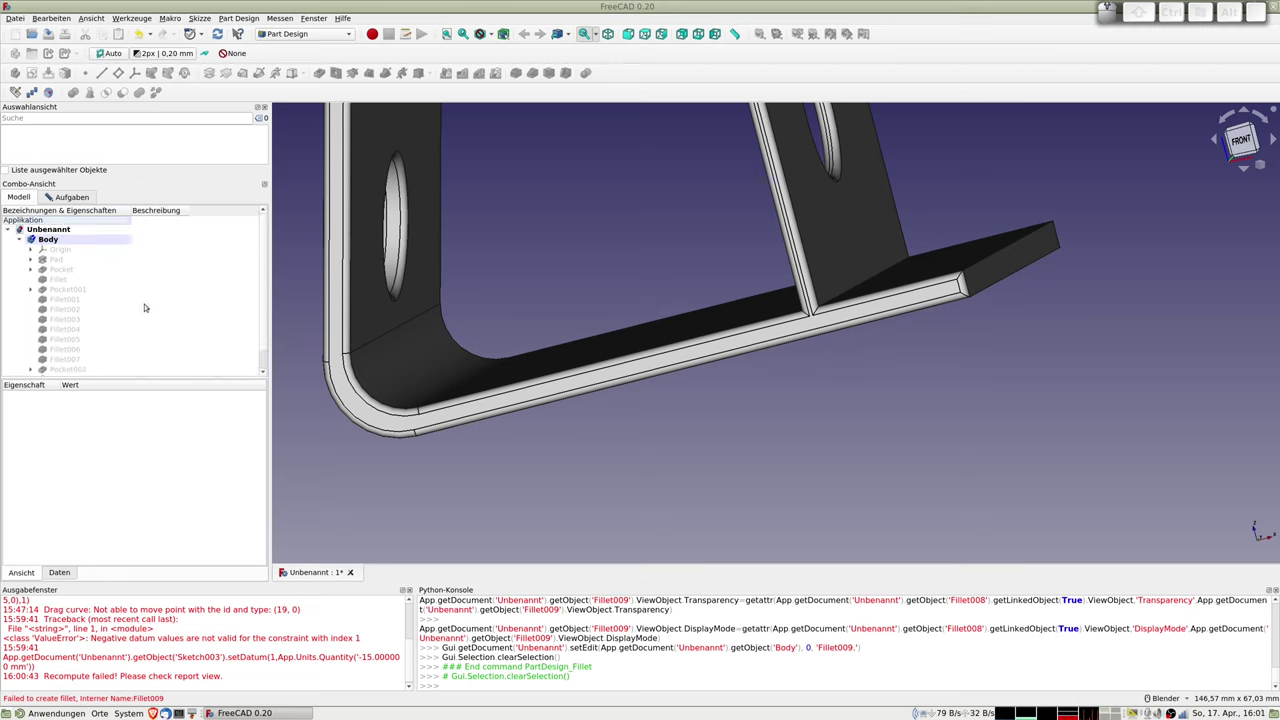
left_click(68, 197)
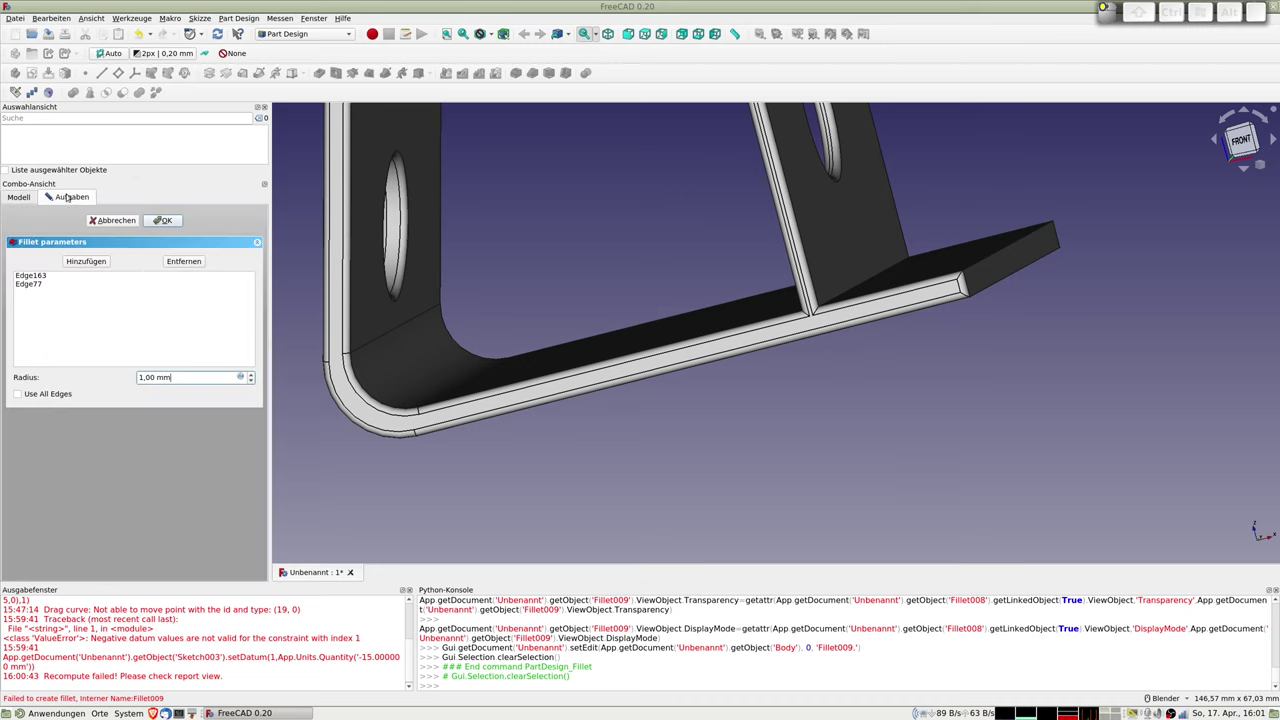
left_click(119, 222)
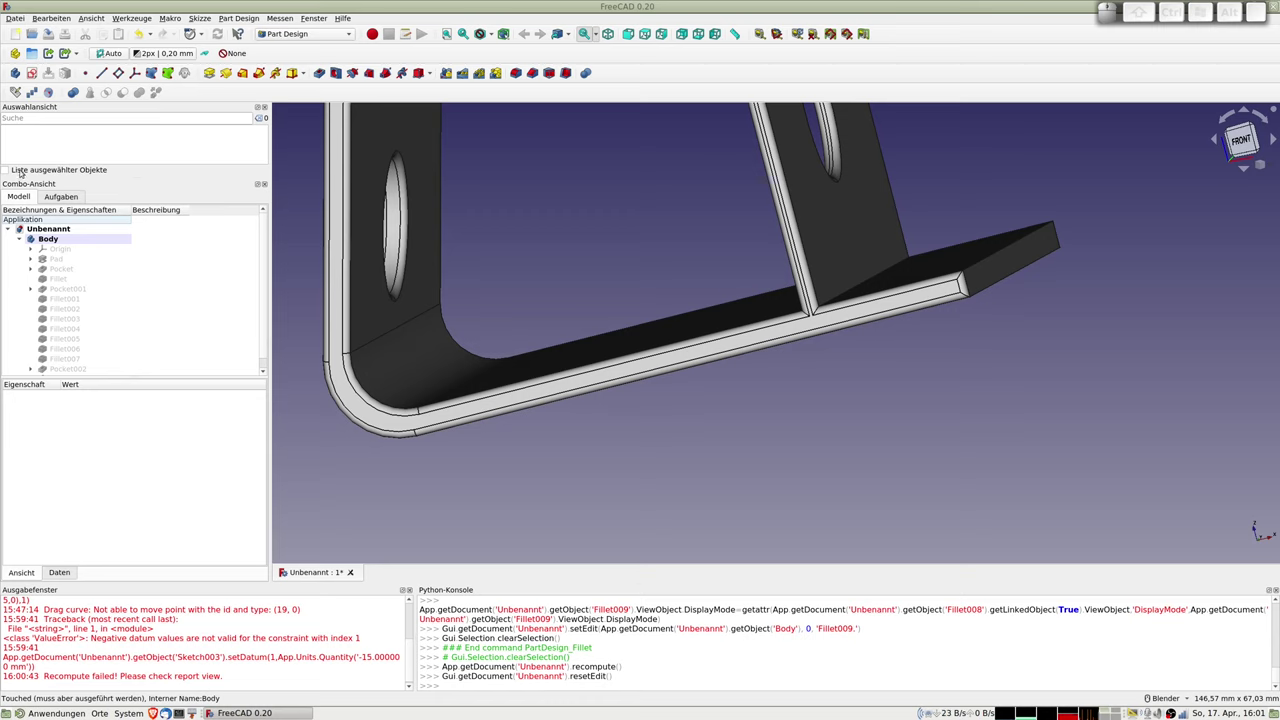
left_click_drag(19, 176, 19, 174)
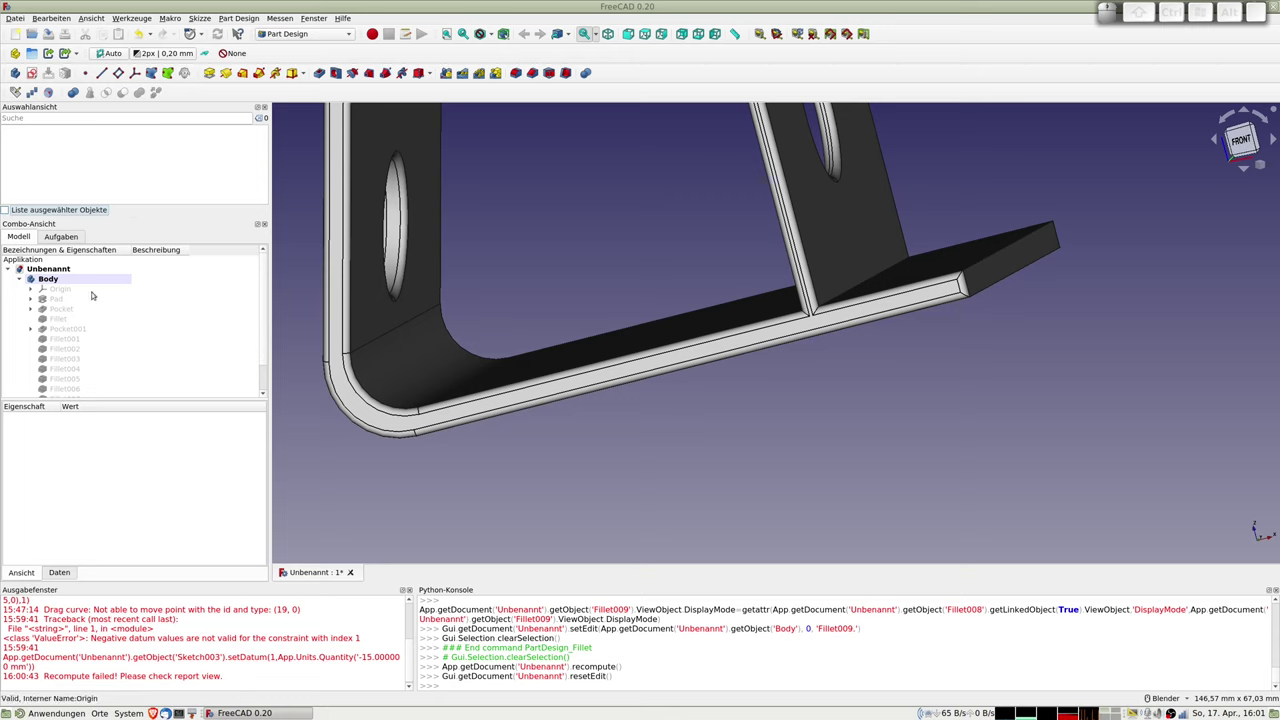
- Orbit and zoom the view to show the whole stand
mouse_move(908, 366)
middle_mouse_down()
mouse_move(854, 371)
mouse_move(890, 374)
mouse_move(995, 331)
mouse_move(945, 330)
mouse_move(998, 347)
mouse_move(765, 409)
mouse_move(680, 378)
middle_mouse_up()
scroll(945, 330, "down", 5)
scroll(681, 381, "up", 1)
scroll(681, 381, "up", 4)
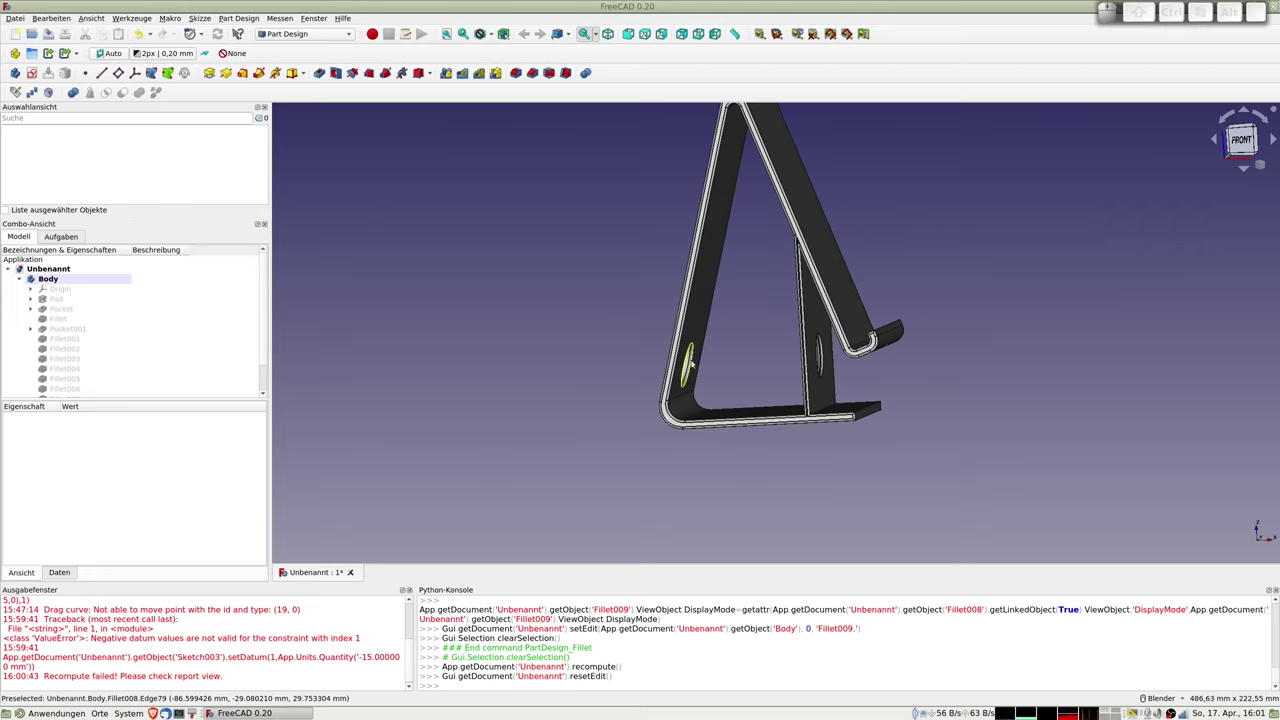
- Select the stand Body and start an export with STL Mesh as the file type
left_click(53, 282)
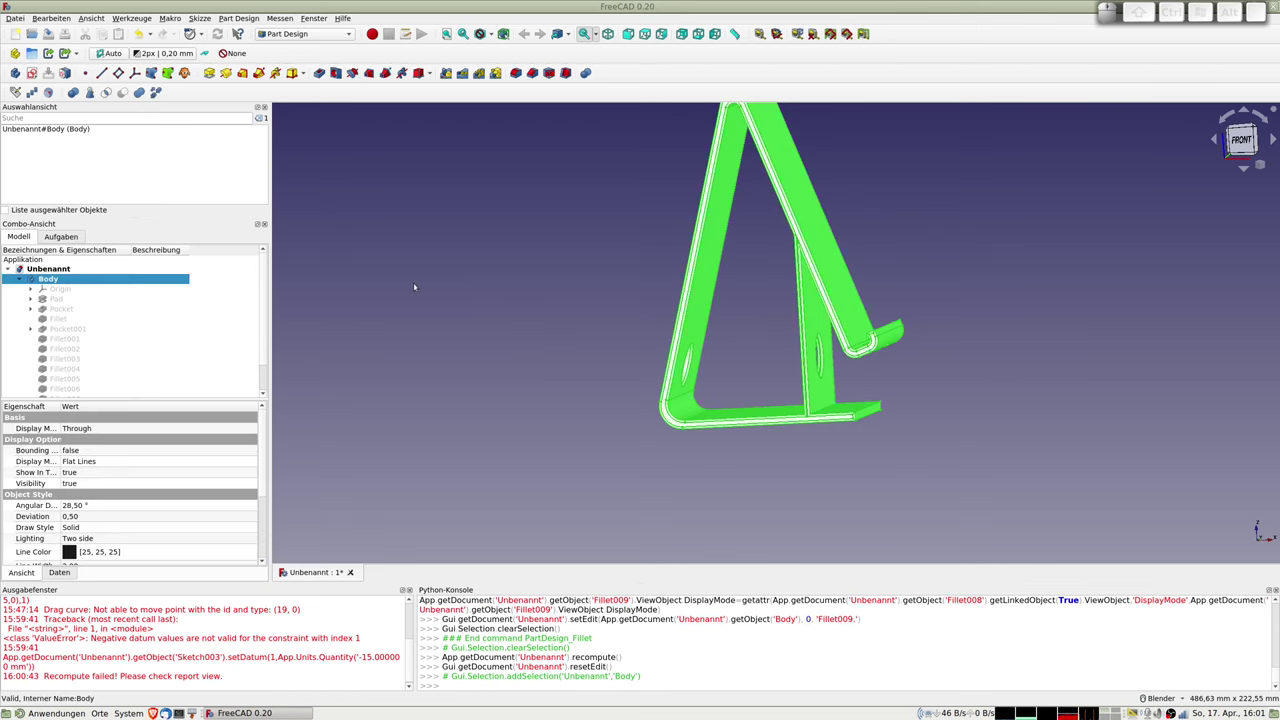
key("ctrl+e")
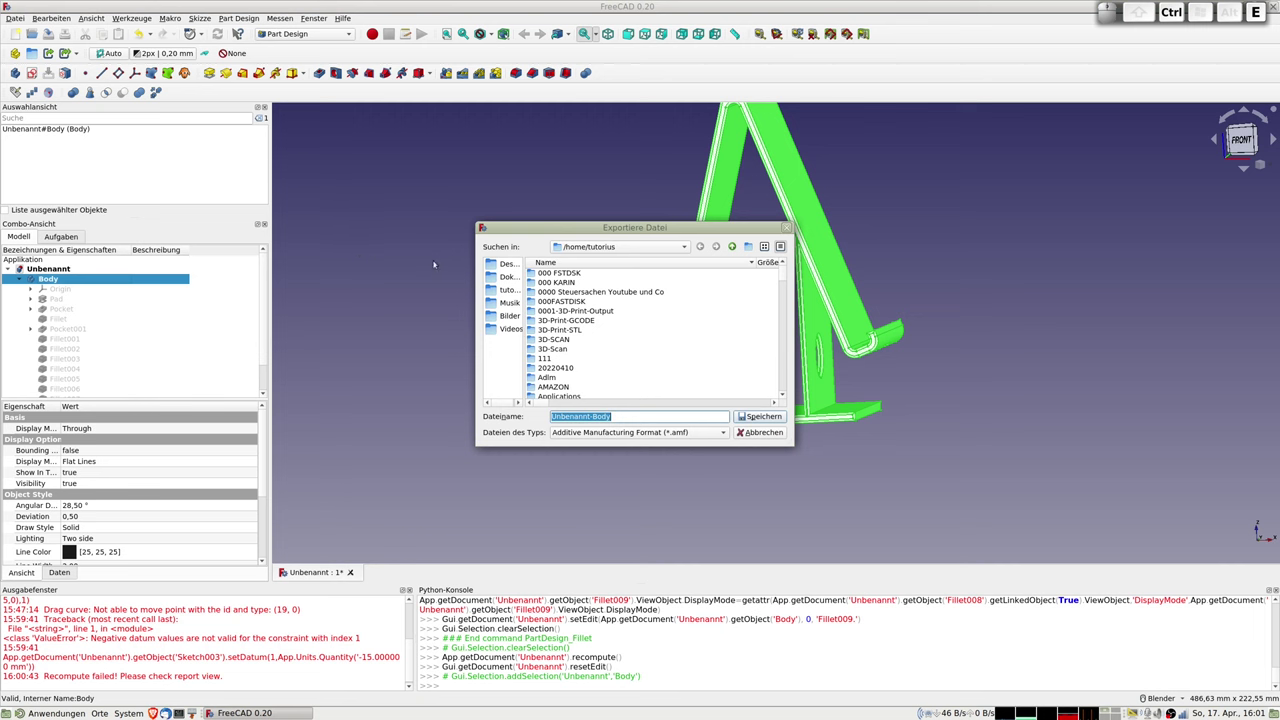
left_click(600, 433)
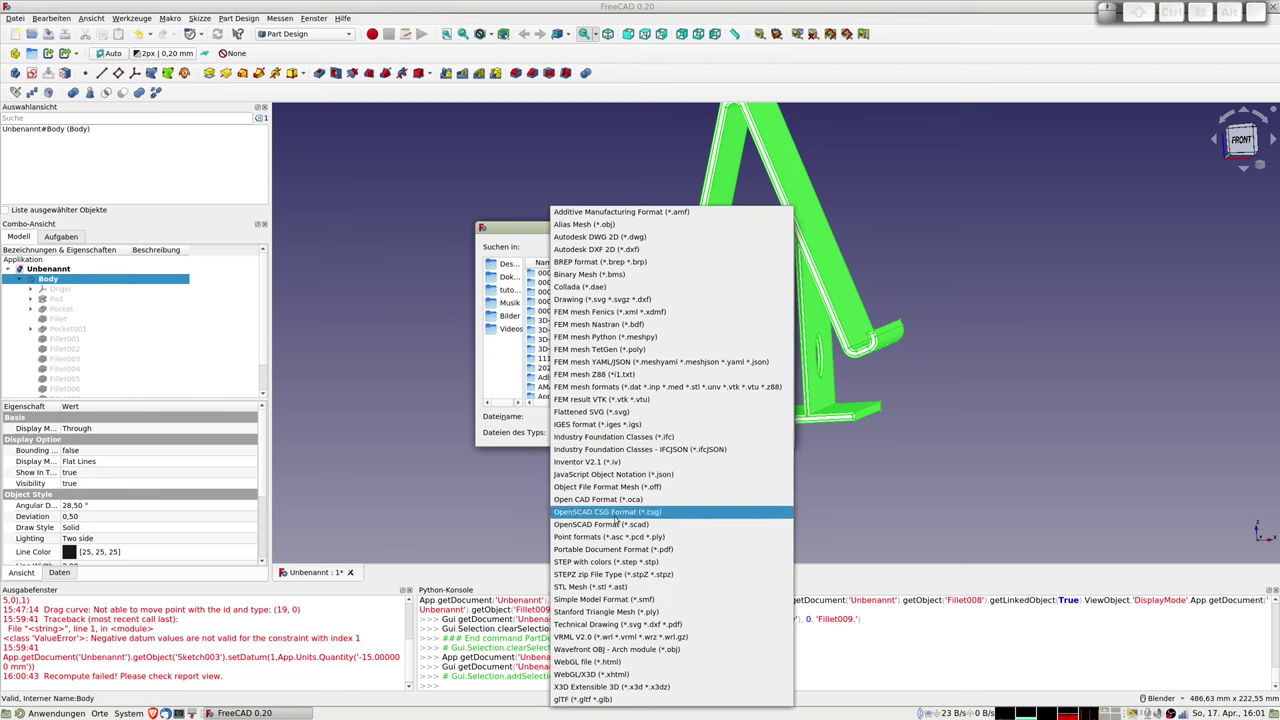
left_click(587, 590)
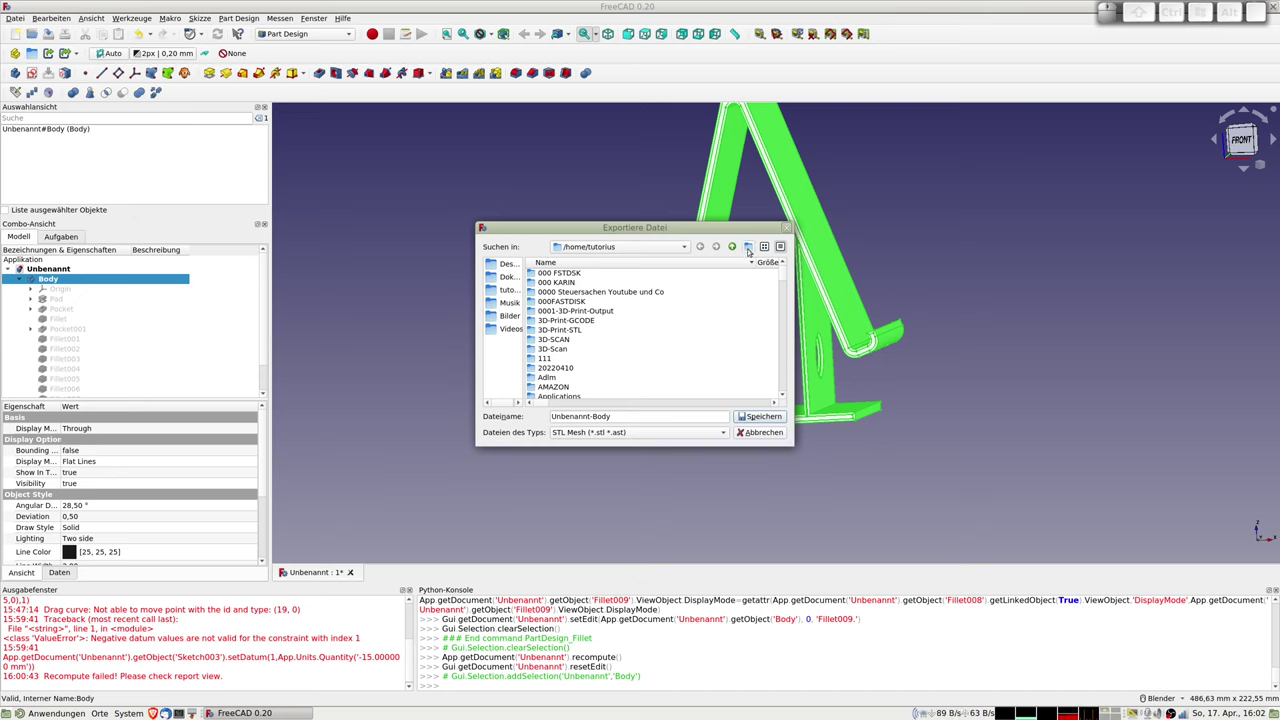
- Create a new folder TESTO and save Unbenannt-Body.stl inside it
left_click(748, 247)
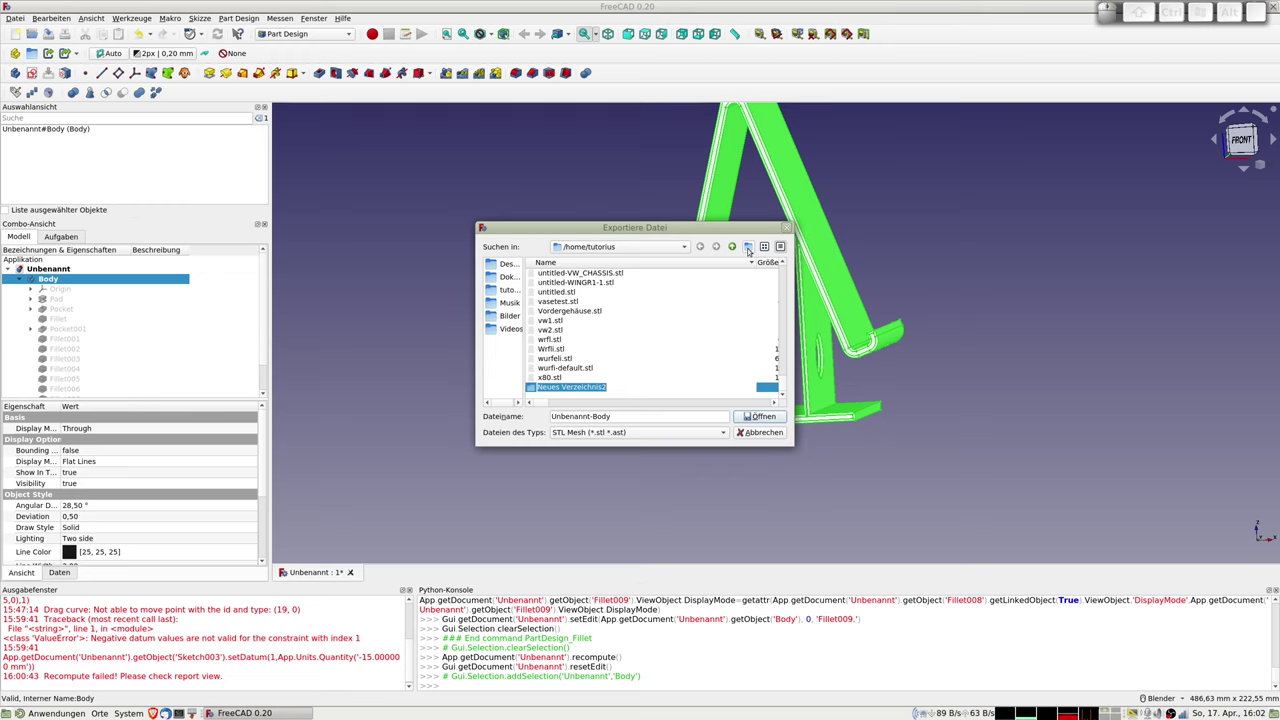
type("TEST")
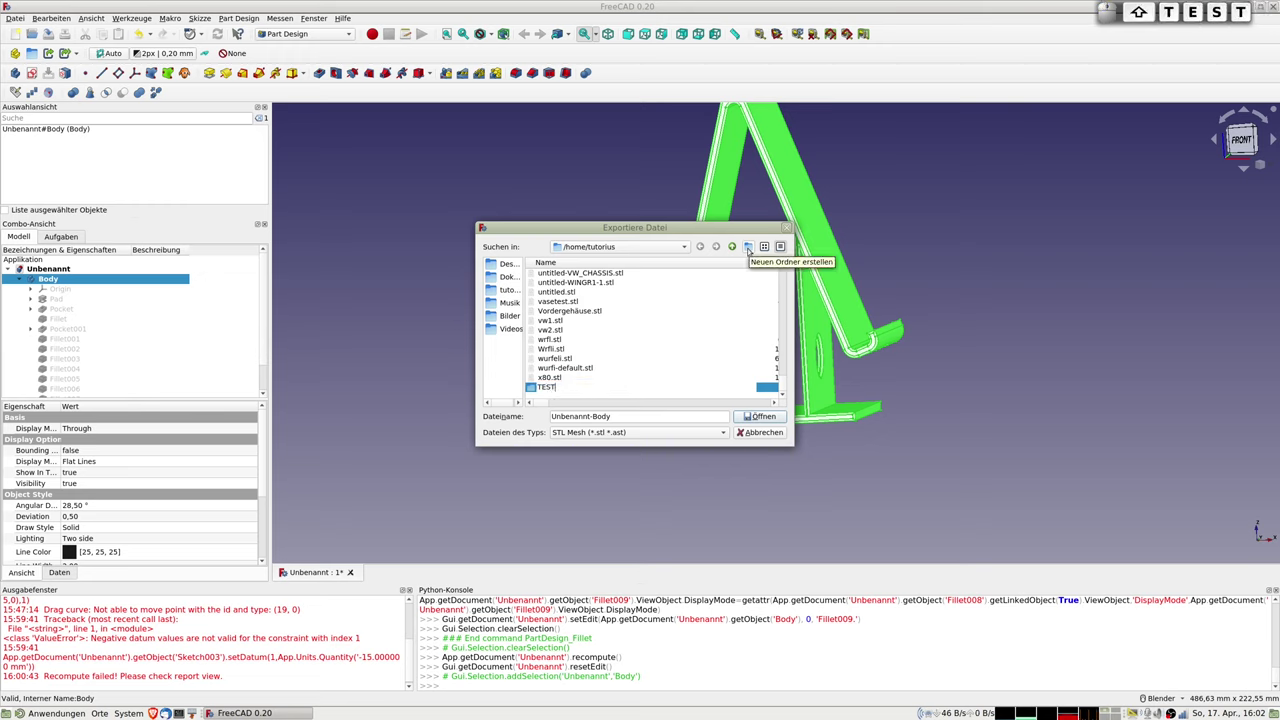
type("O")
key("Return")
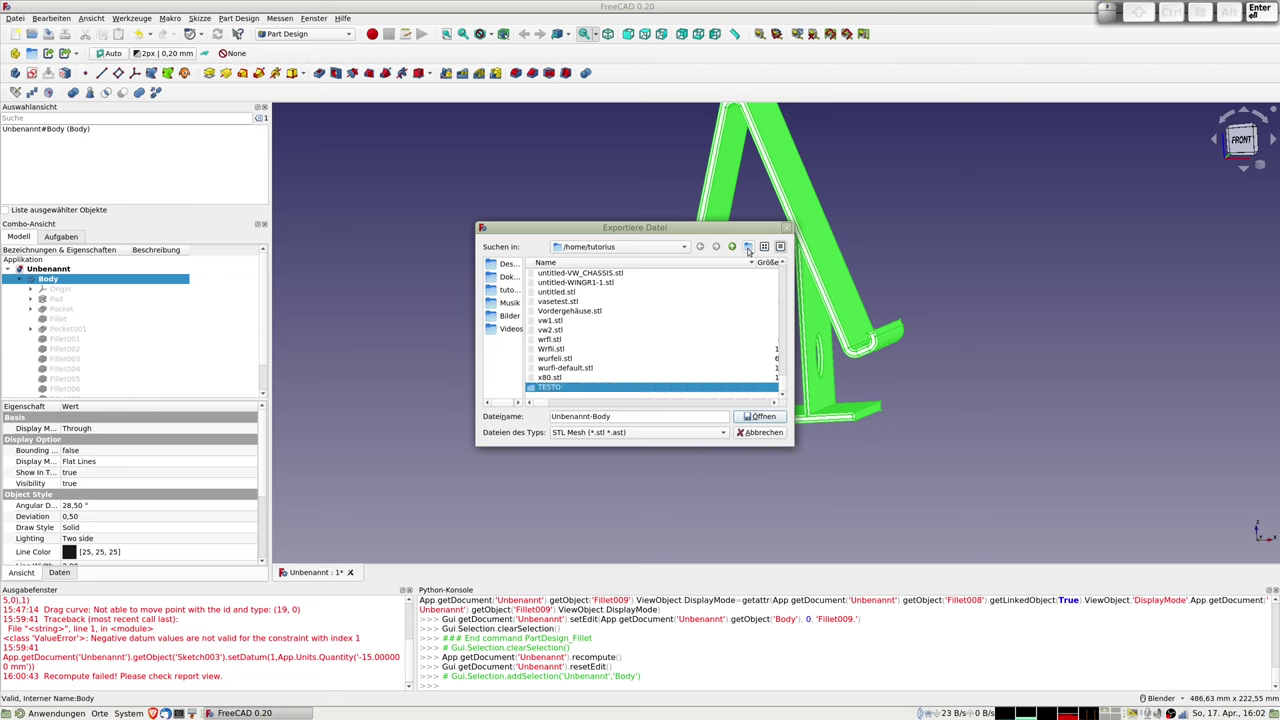
double_click(654, 389)
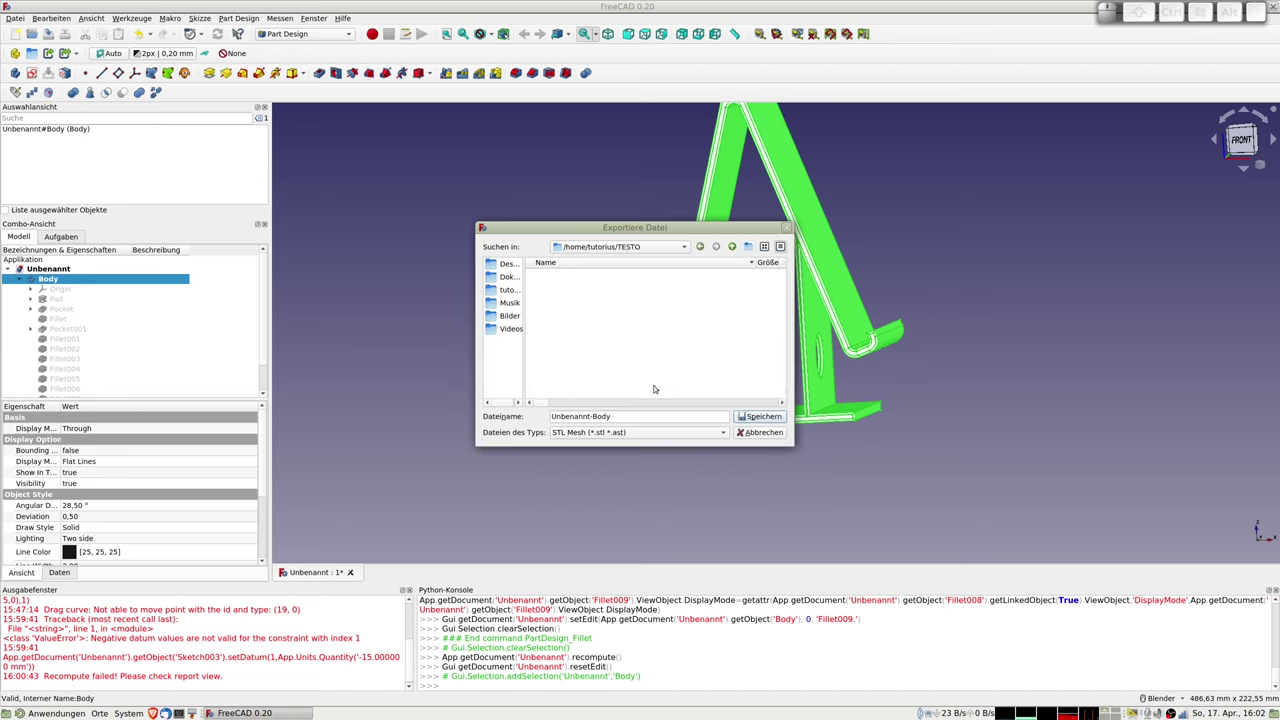
left_click(761, 421)
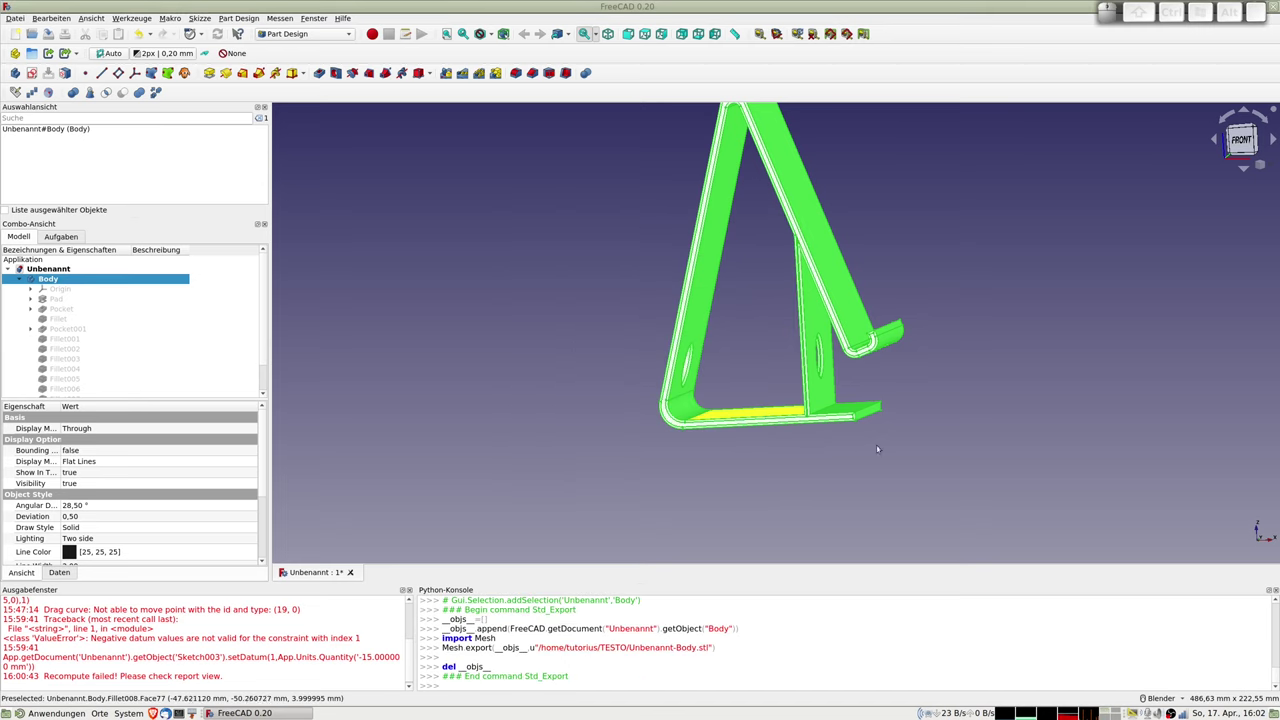
scroll(831, 451, "down", 3)
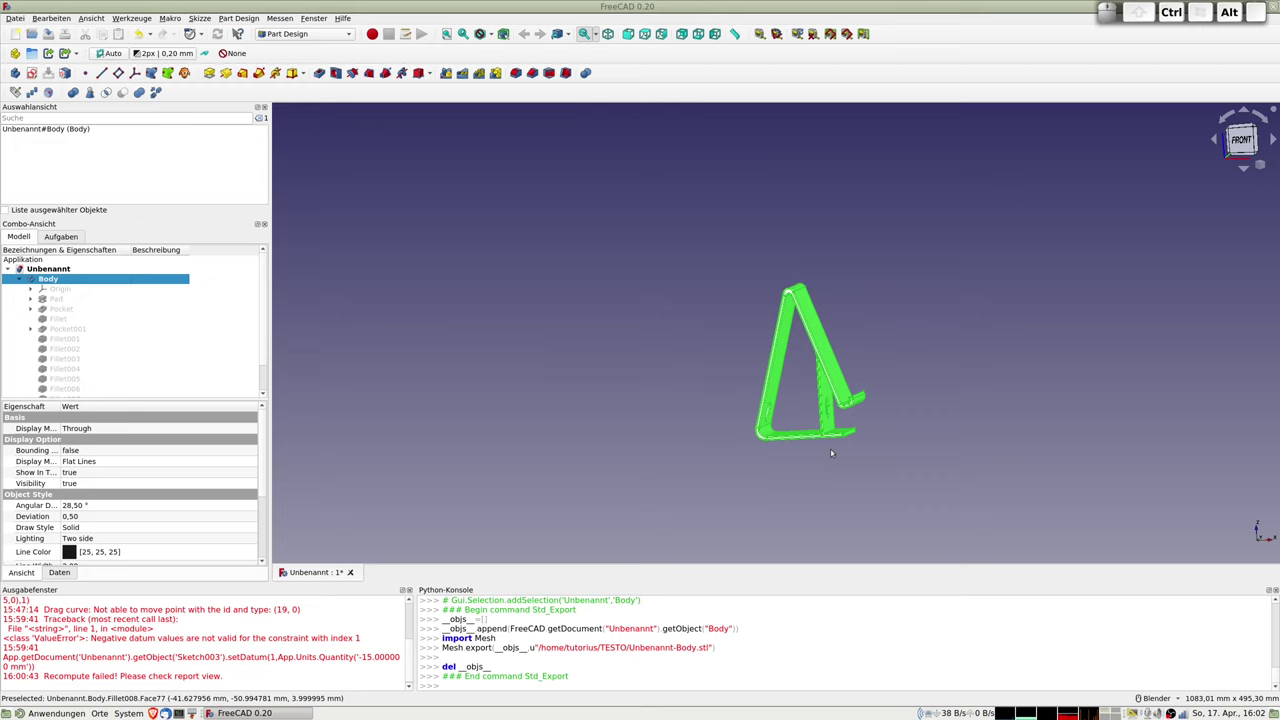
key("ctrl+alt+b")
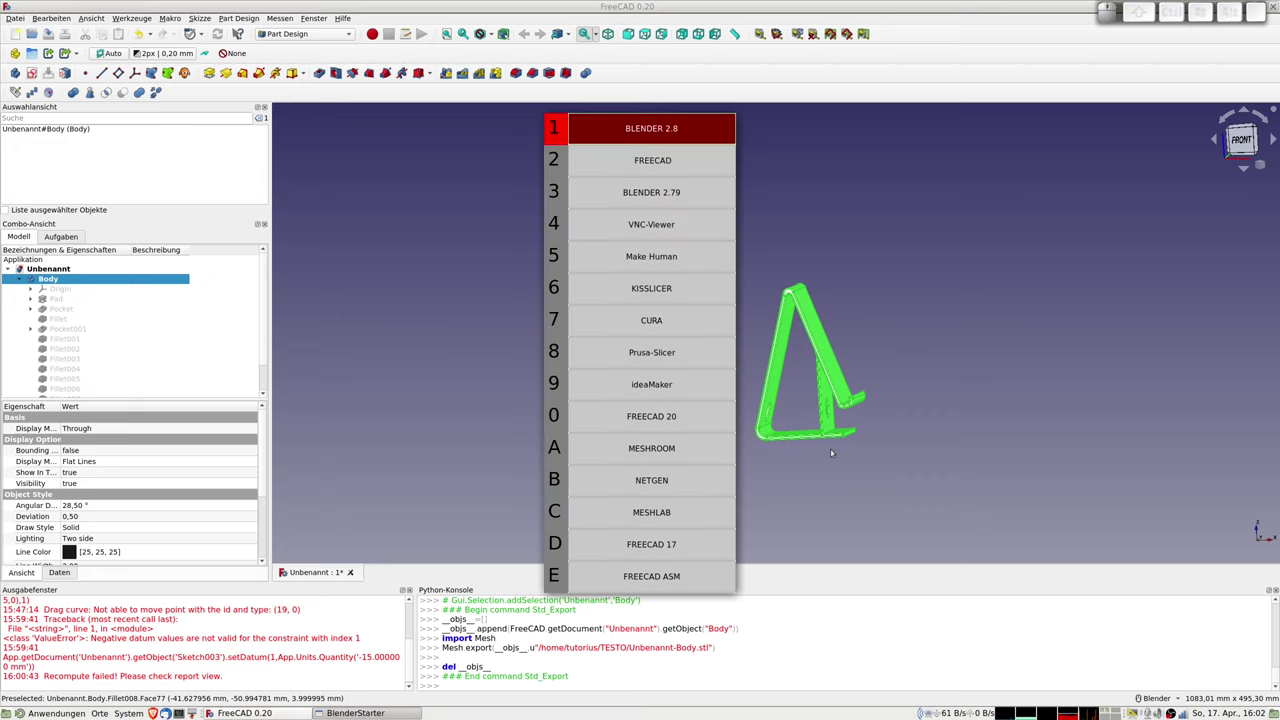
key("1")
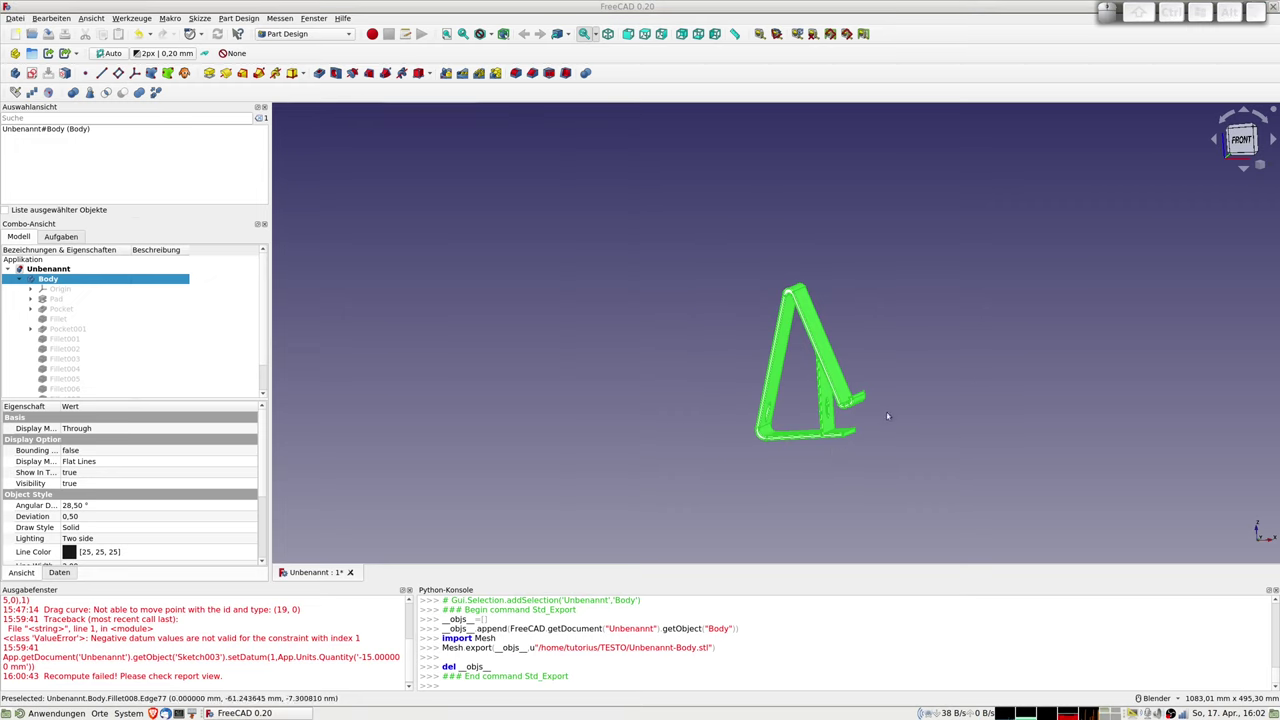
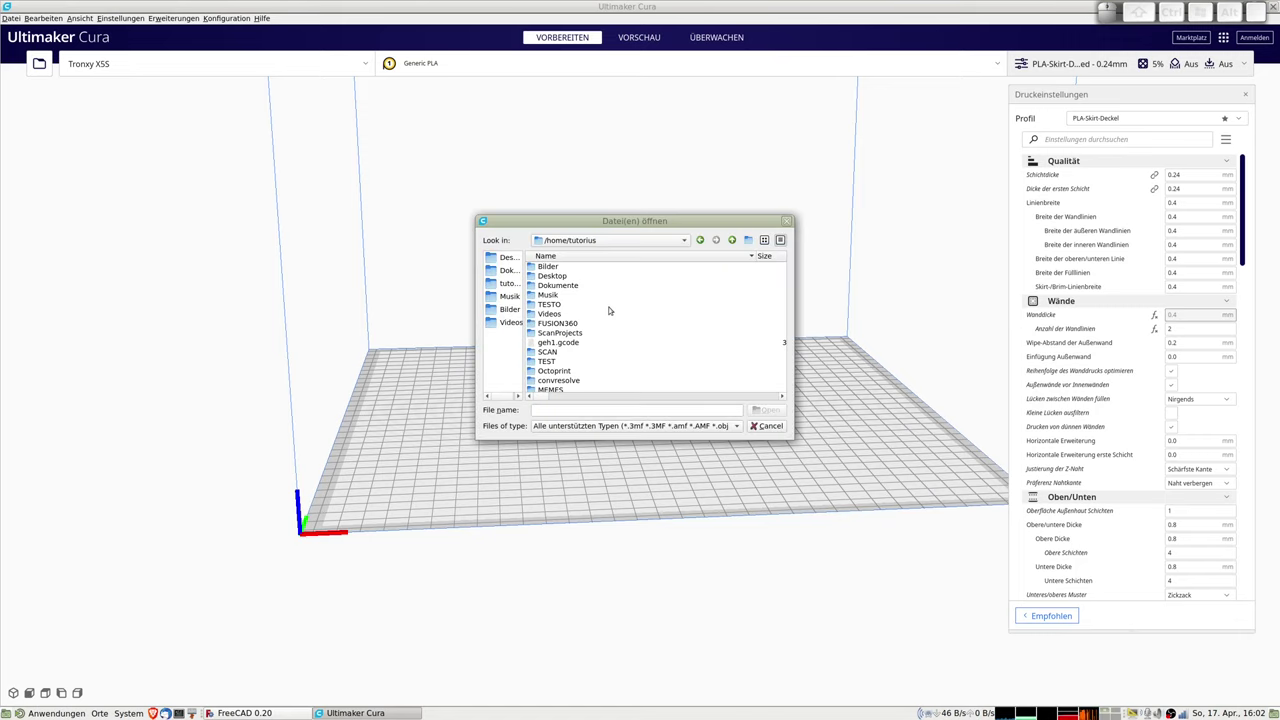
- Load Unbenannt-Body.stl from the TESTO folder (108.8 x 80.0 x 162.6 mm)
scroll(580, 298, "down", 5)
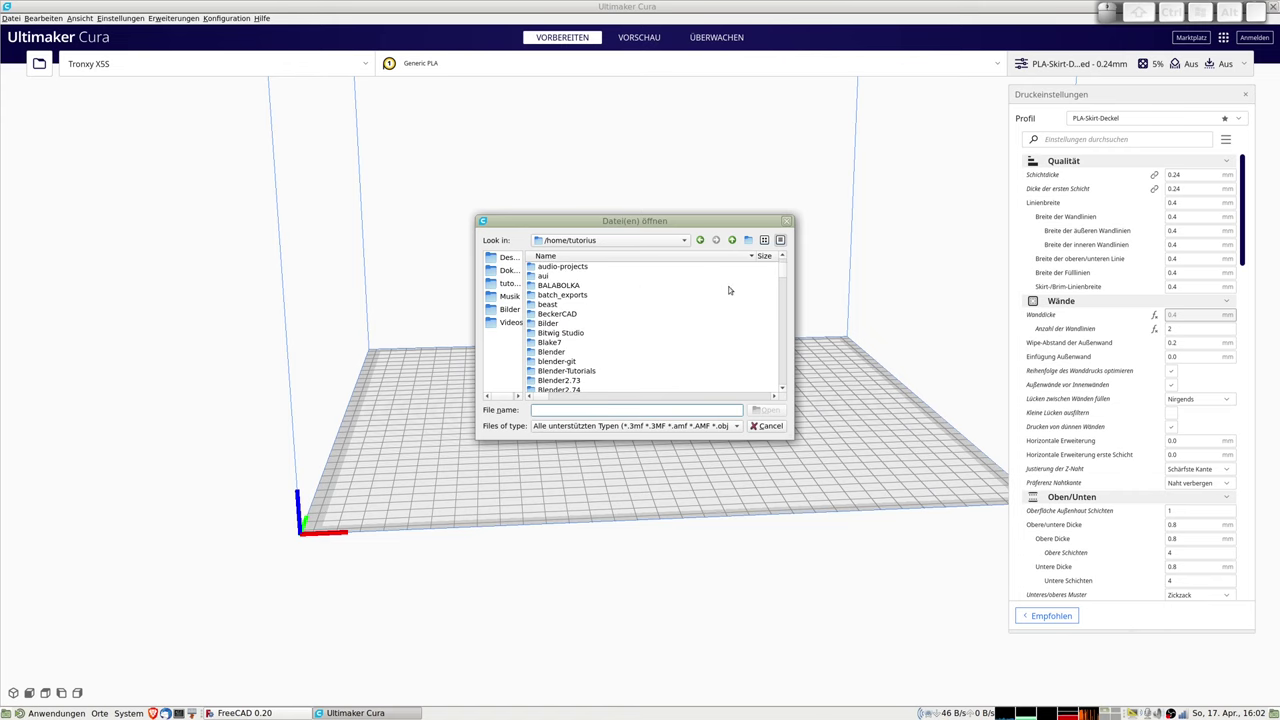
scroll(729, 288, "down", 3)
left_click_drag(799, 344, 790, 303)
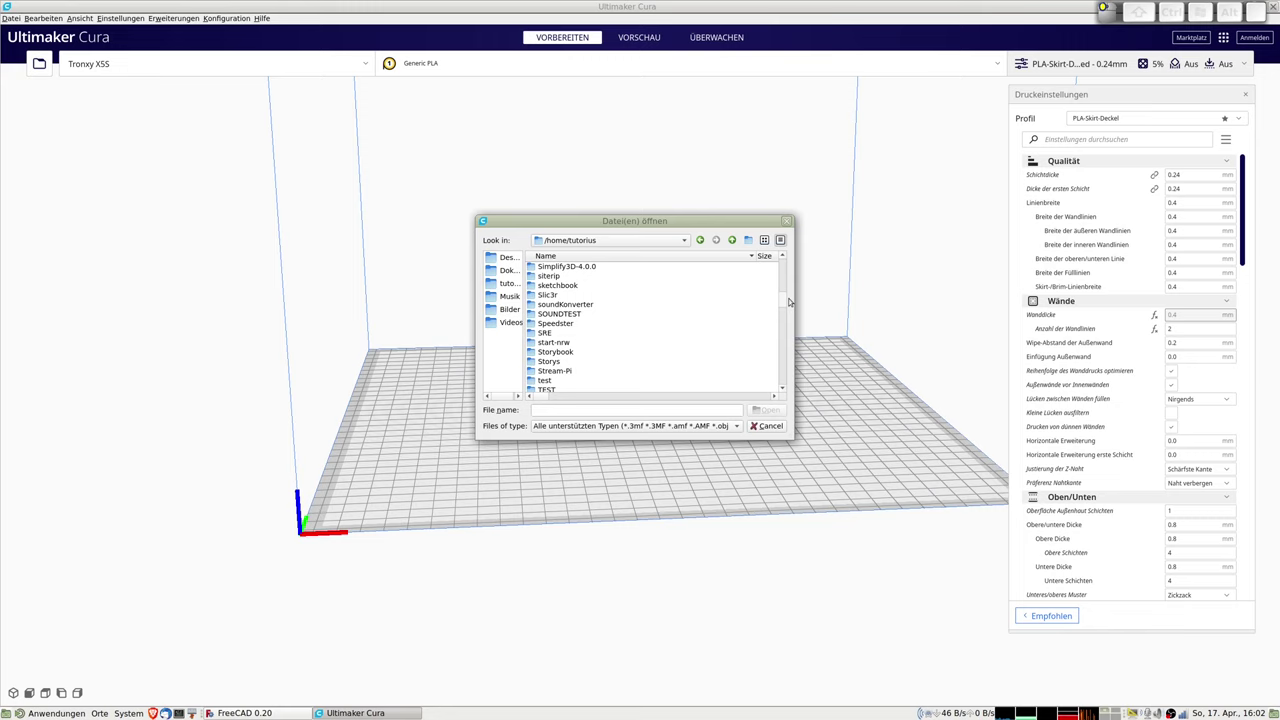
scroll(597, 342, "up", 1)
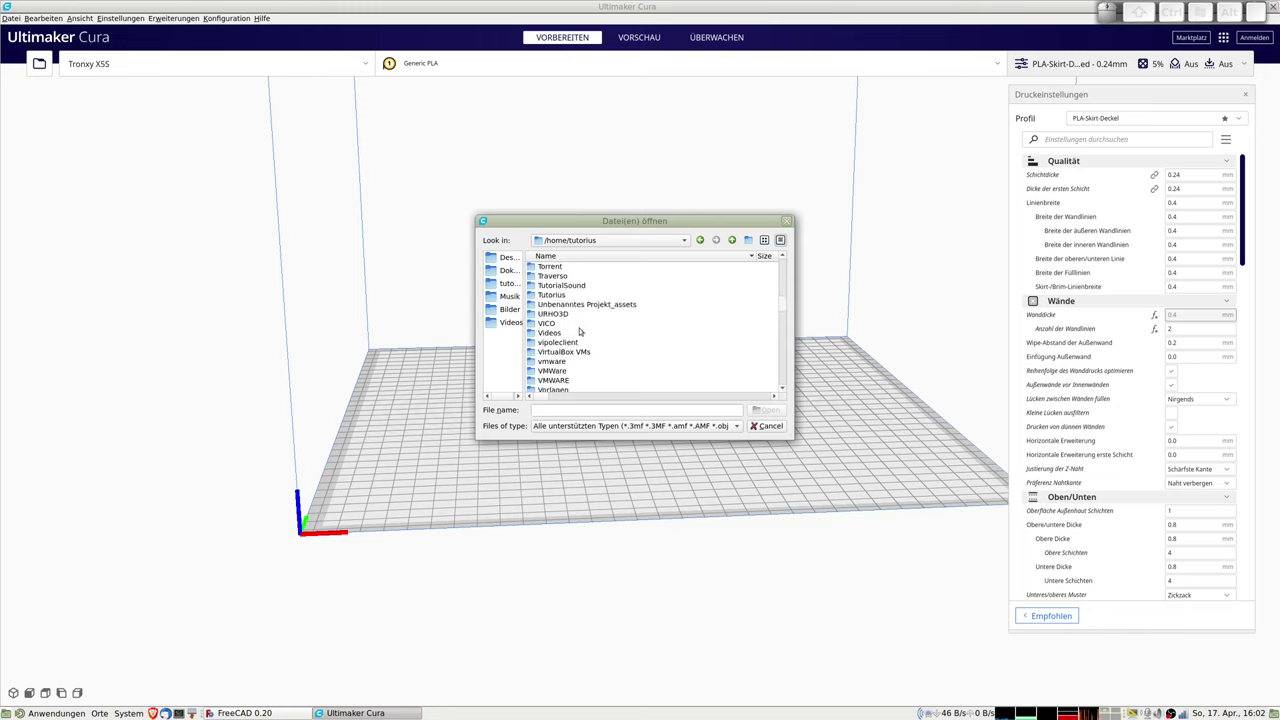
scroll(579, 331, "up", 1)
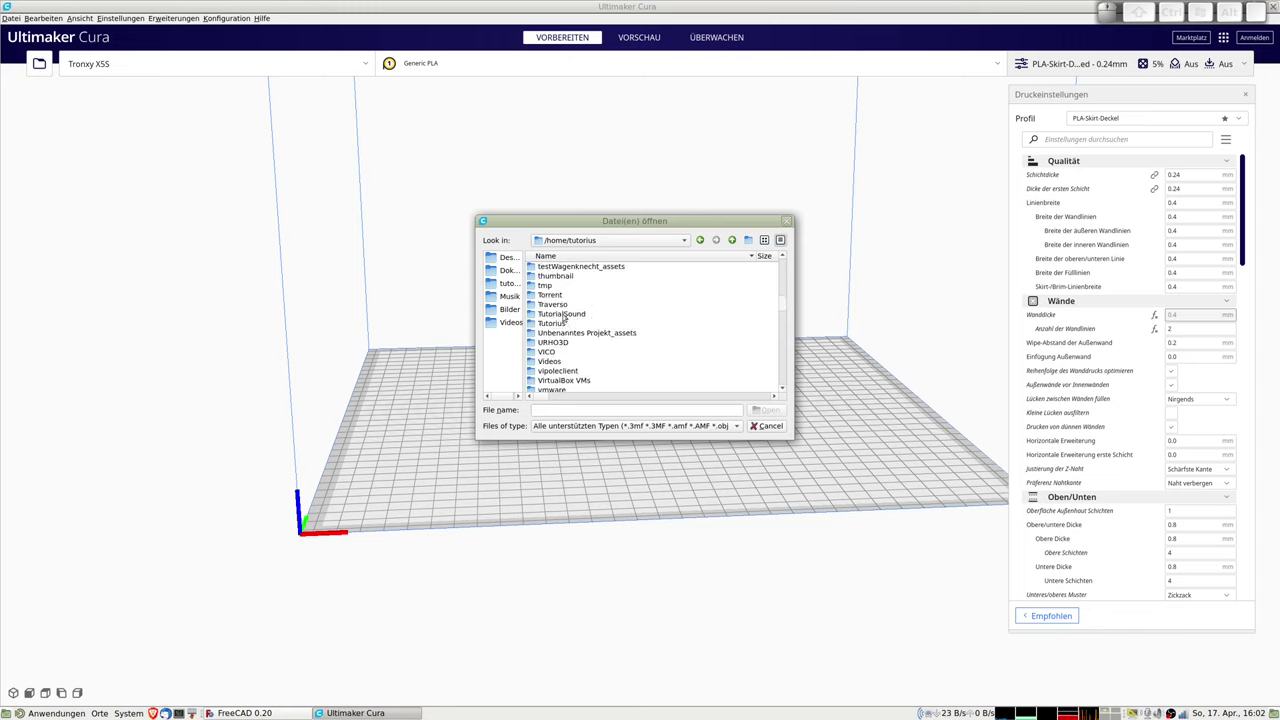
scroll(562, 306, "up", 1)
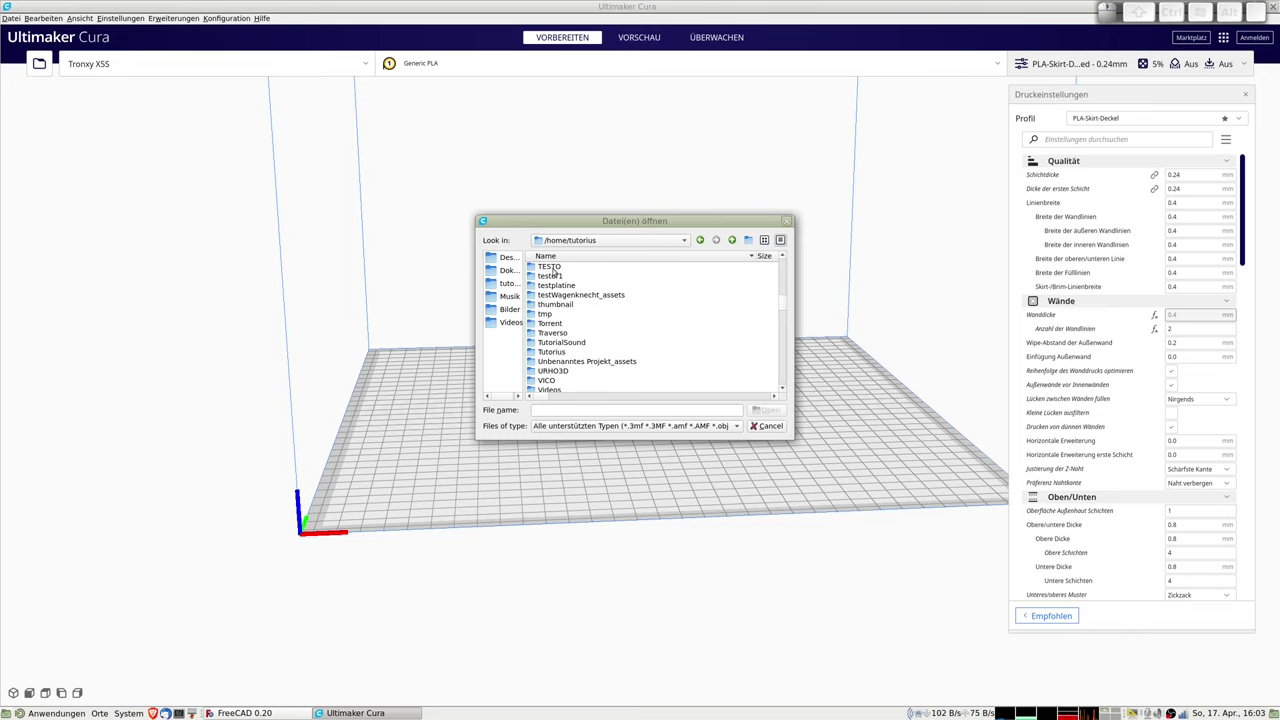
double_click(551, 268)
double_click(554, 268)
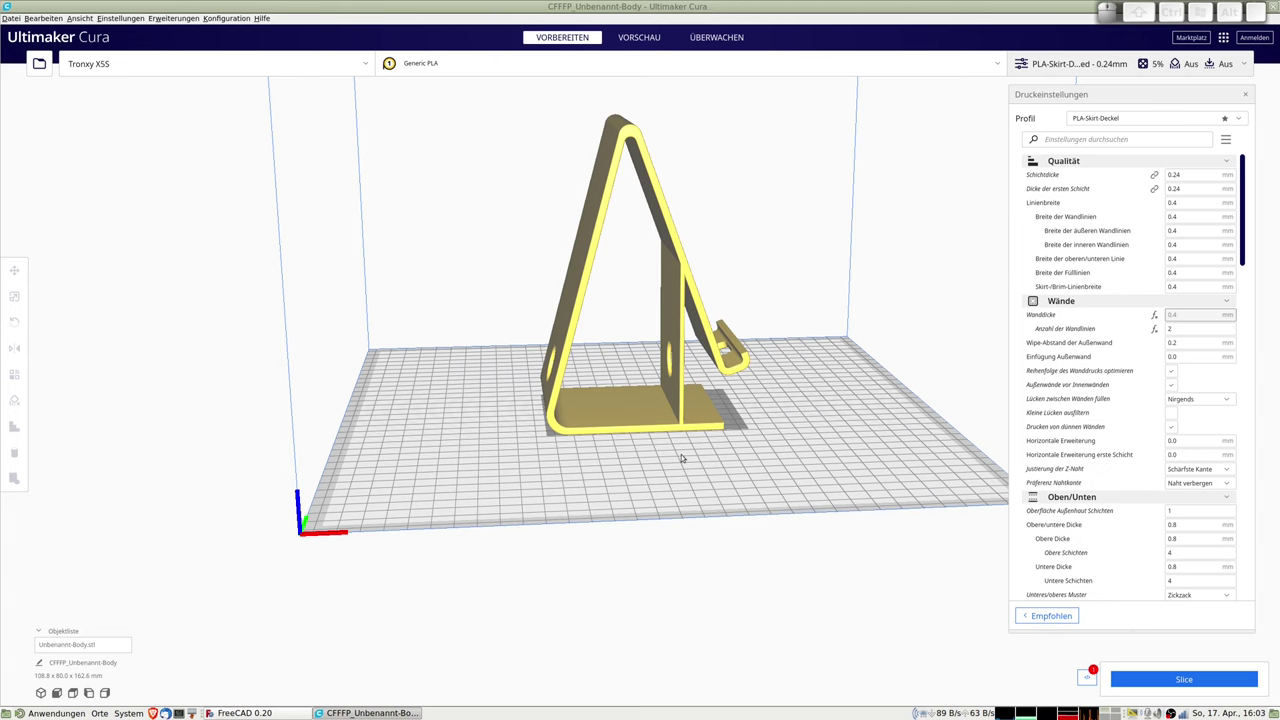
- Rotate the bracket about 75° to lie flat, then turn it -60° on the plate
left_click(606, 414)
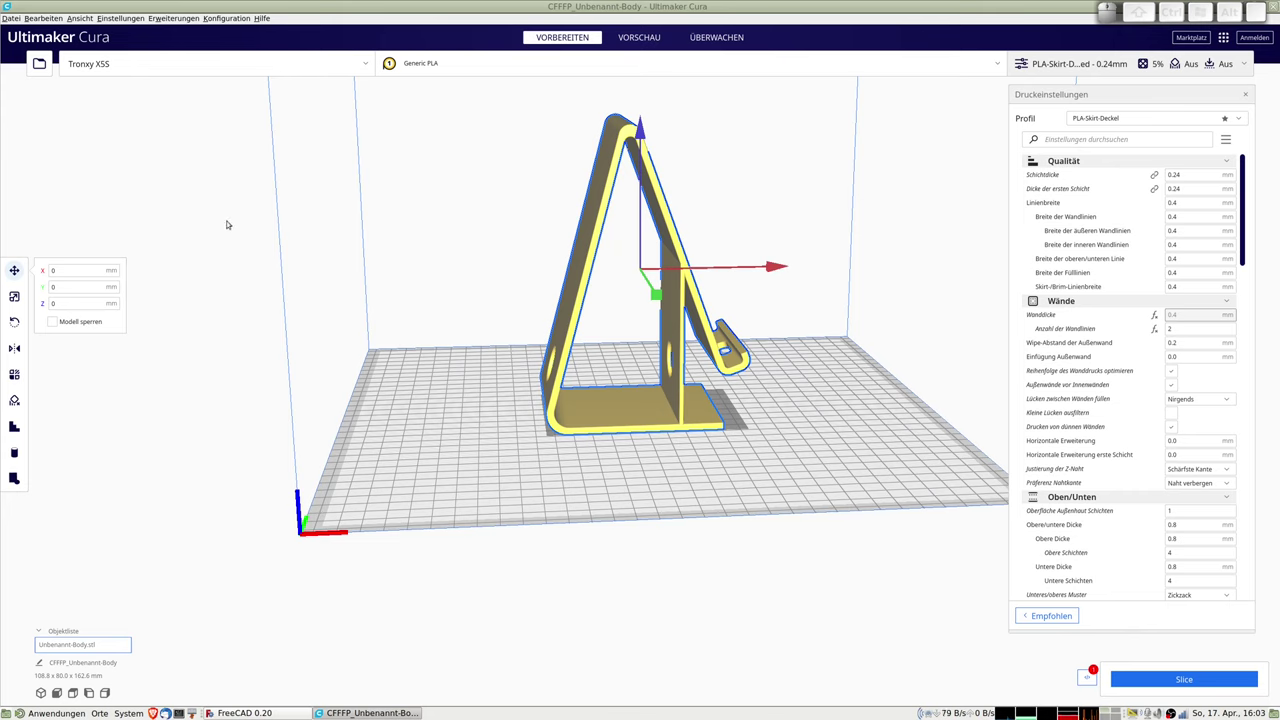
left_click(15, 322)
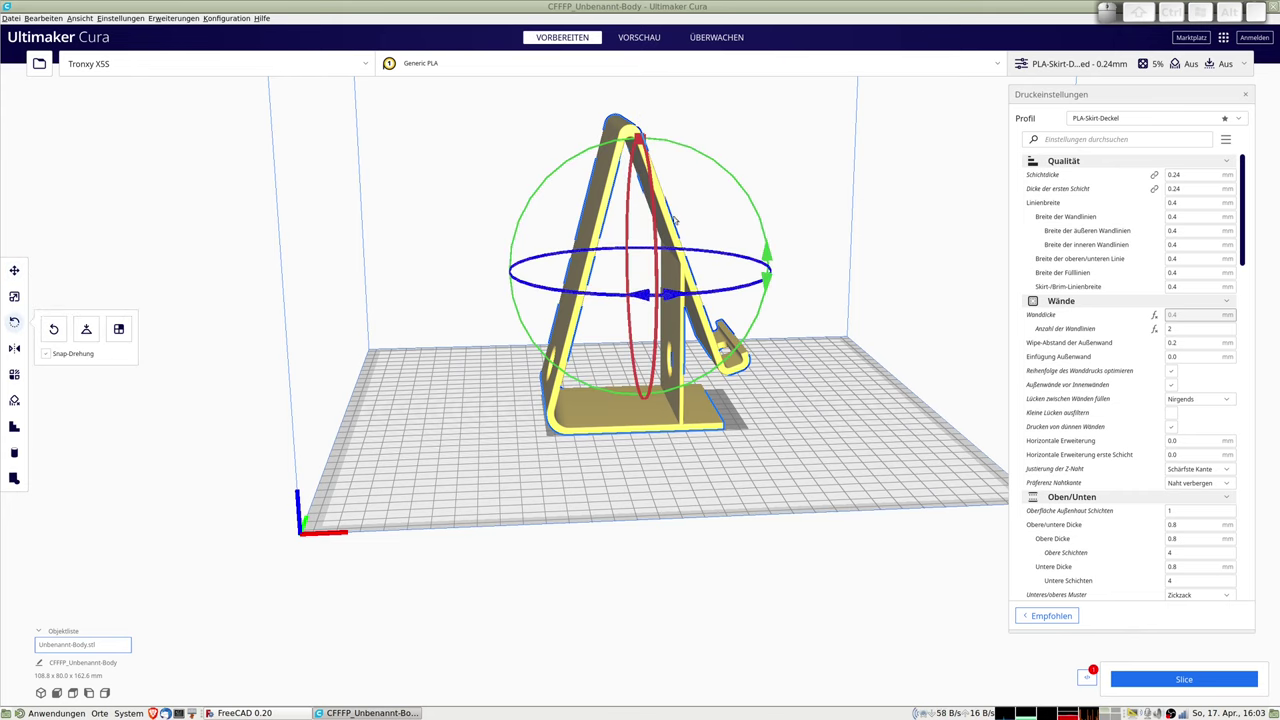
right_click_drag(651, 163, 677, 97)
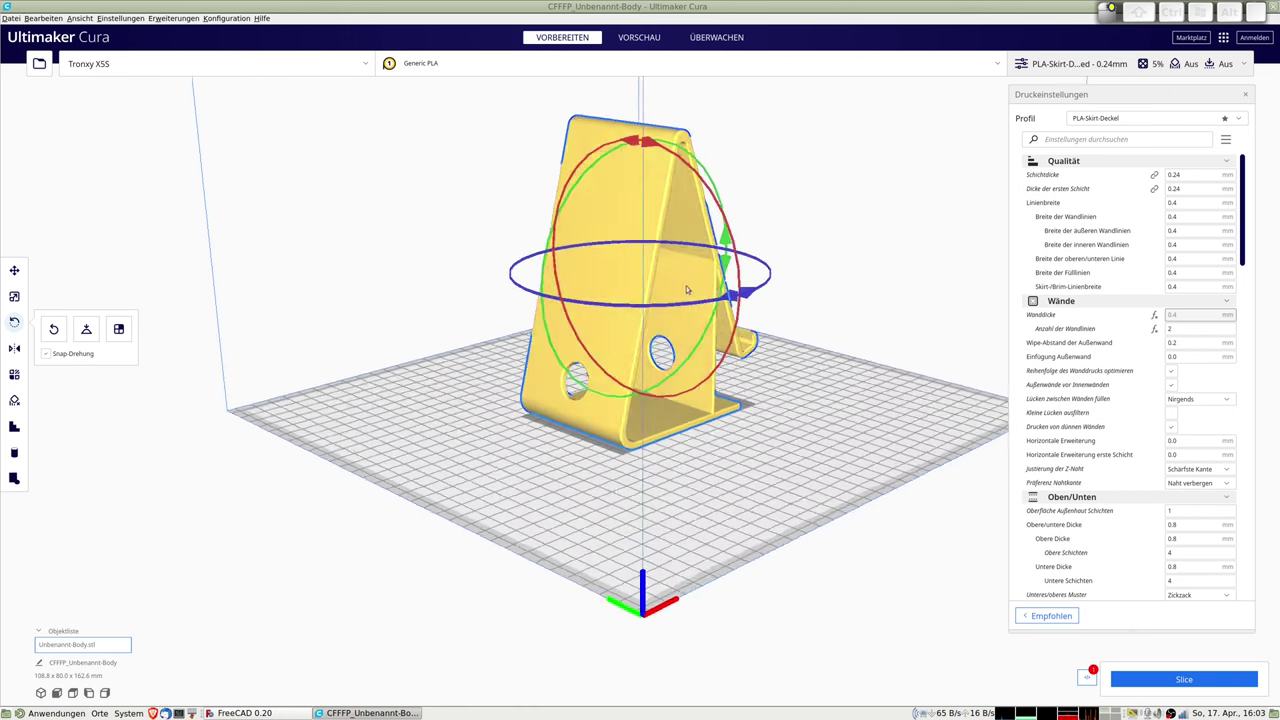
left_click_drag(748, 292, 748, 337)
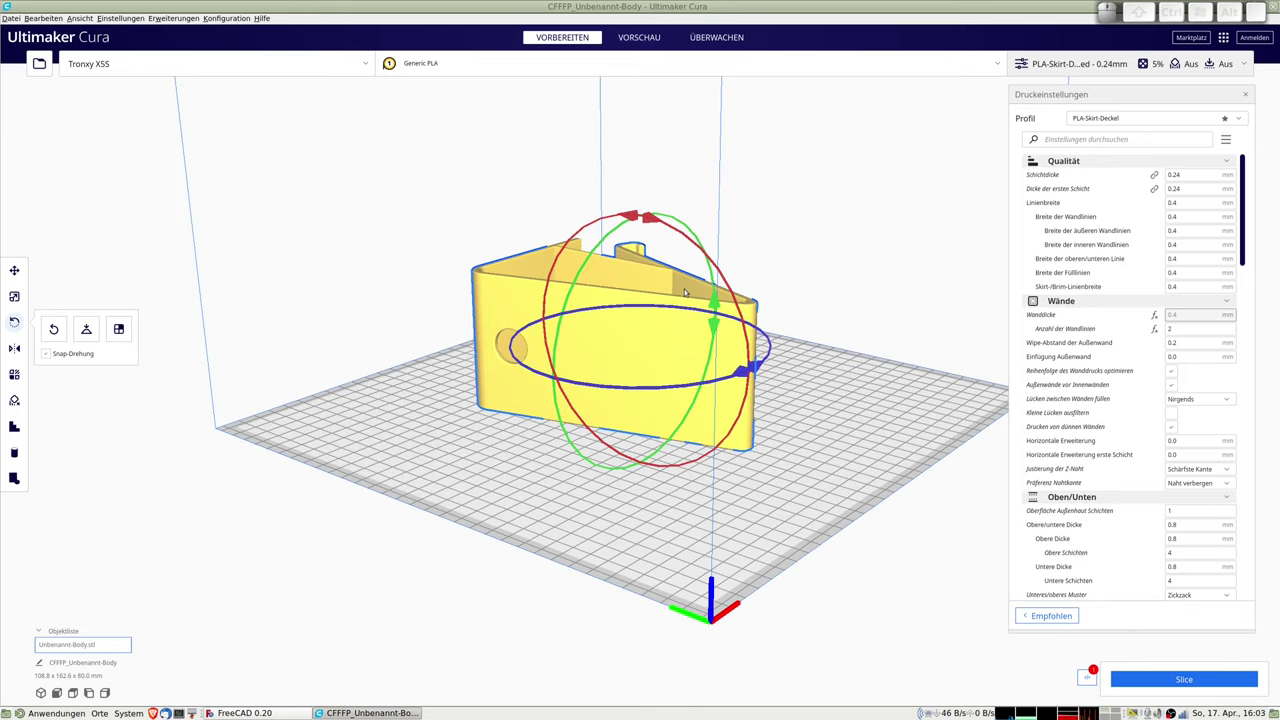
mouse_move(684, 317)
right_mouse_down()
mouse_move(686, 396)
mouse_move(552, 380)
right_mouse_up()
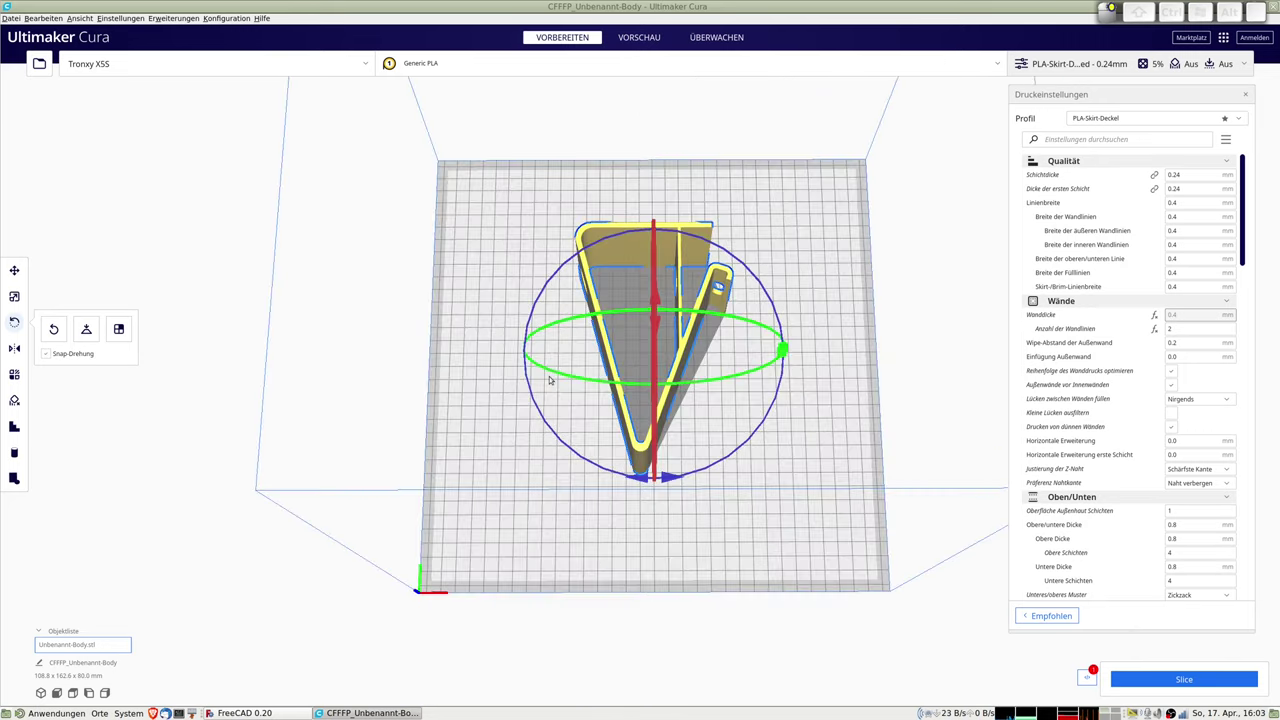
left_click_drag(686, 466, 485, 416)
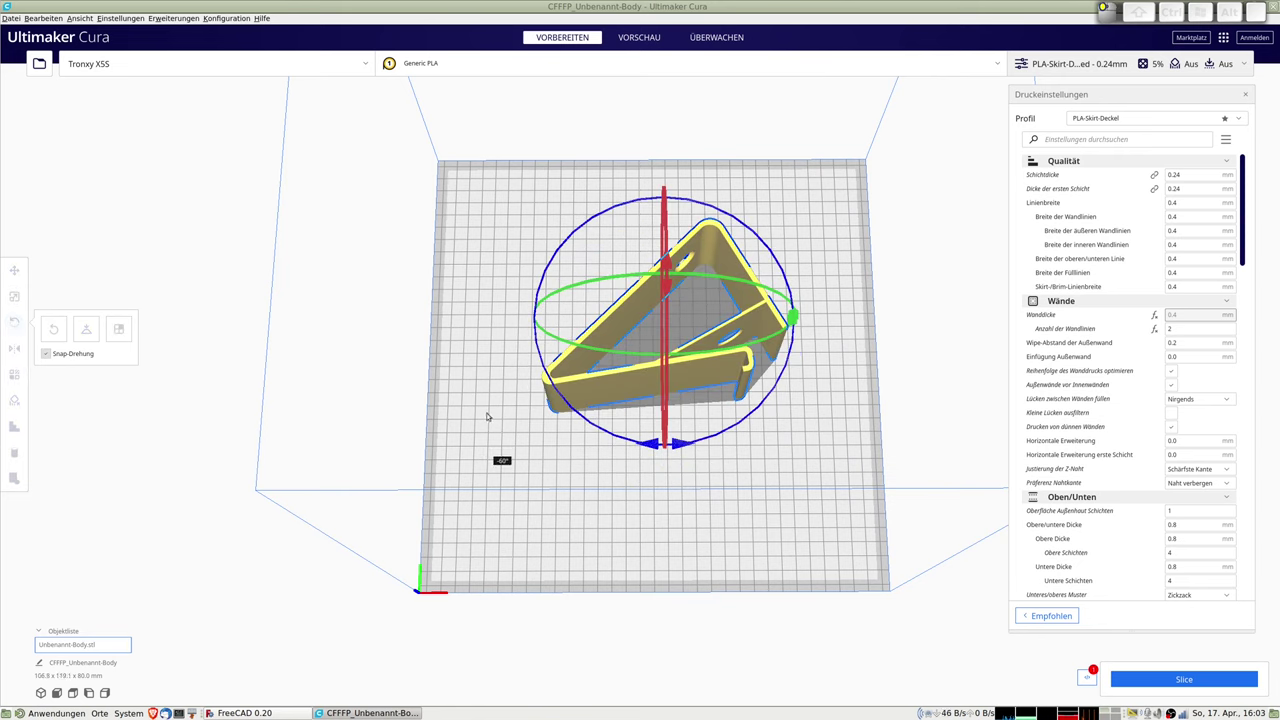
left_click_drag(487, 416, 506, 412)
left_click(590, 480)
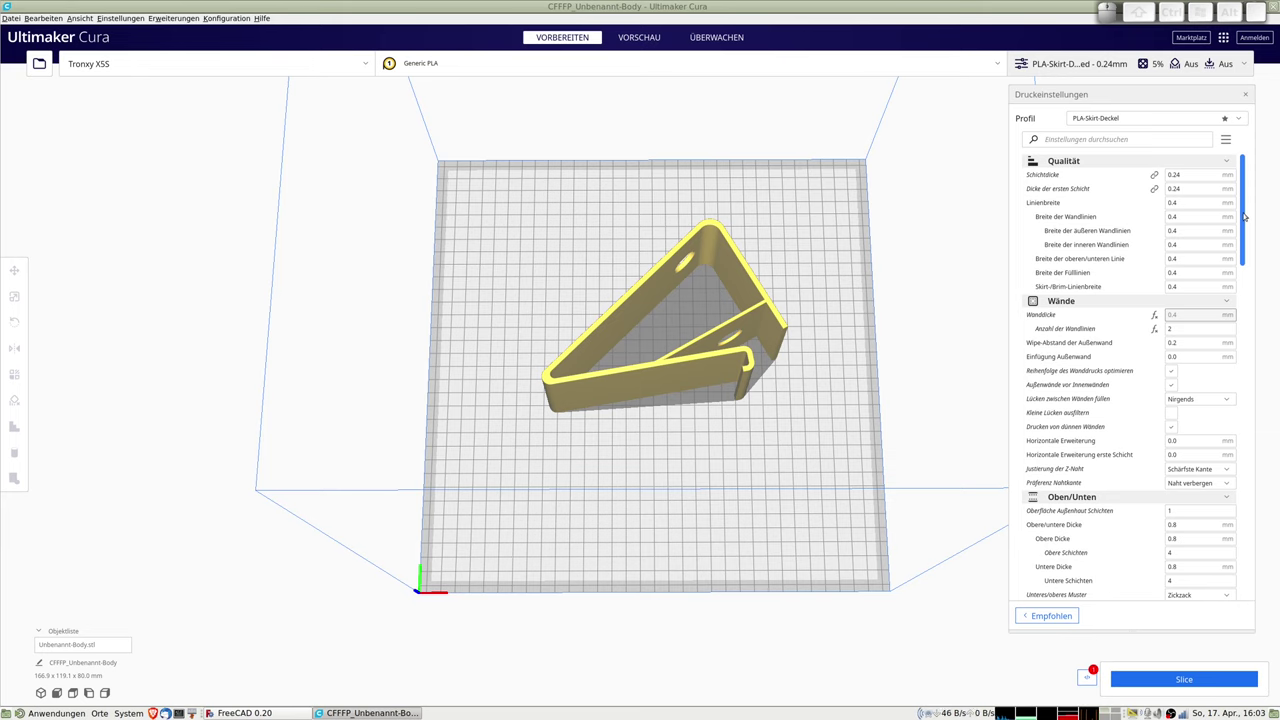
- Change the Fülldichte (infill density) value to 20%
left_click_drag(1245, 216, 1249, 232)
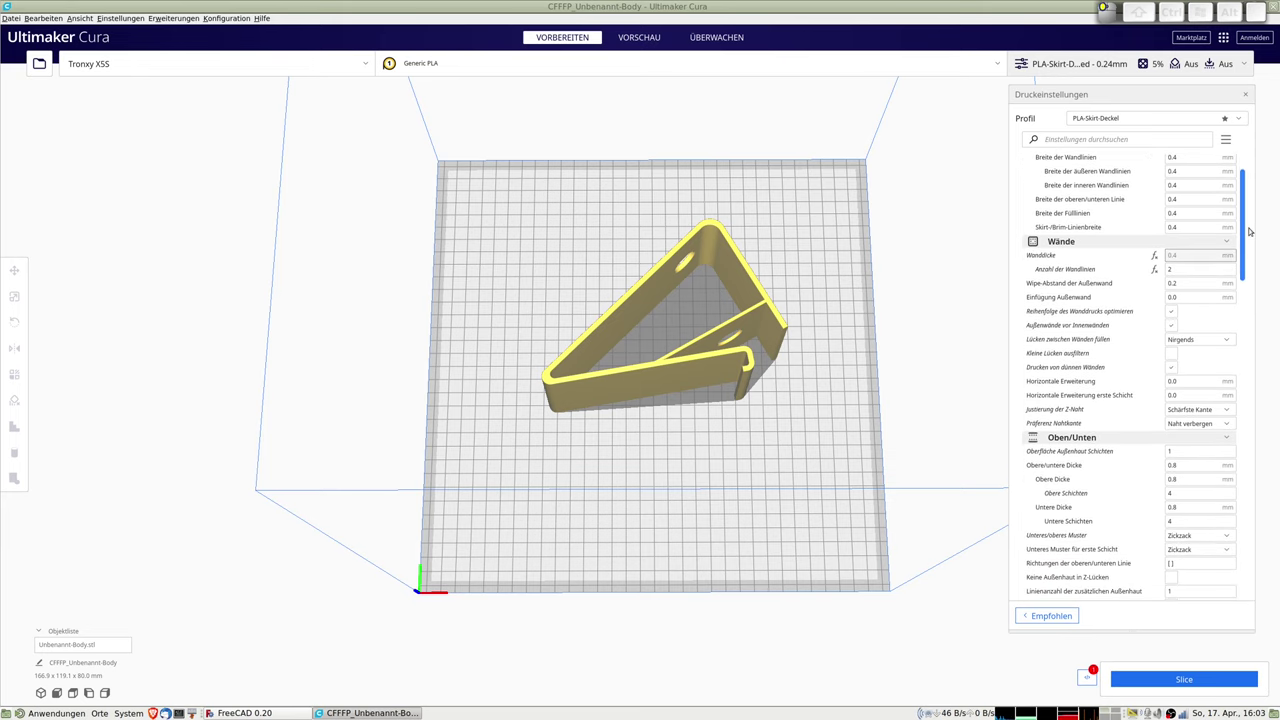
left_click_drag(1249, 232, 1261, 292)
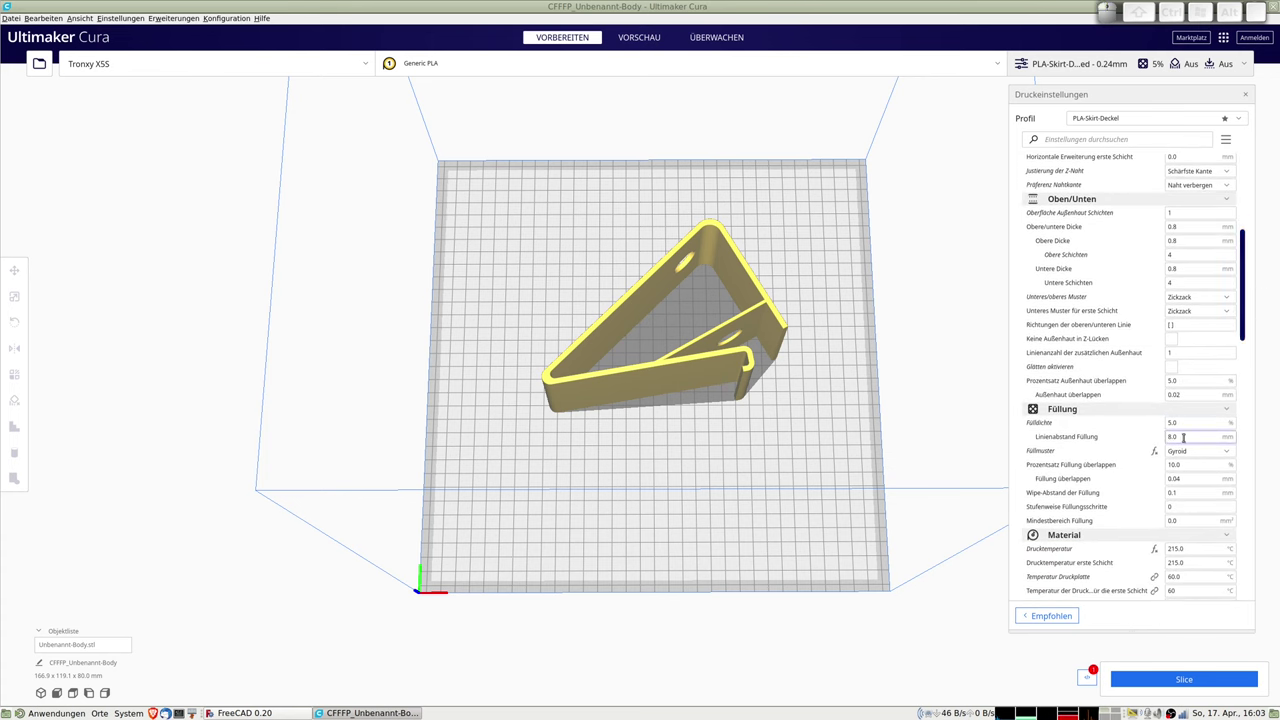
left_click_drag(1187, 422, 1118, 430)
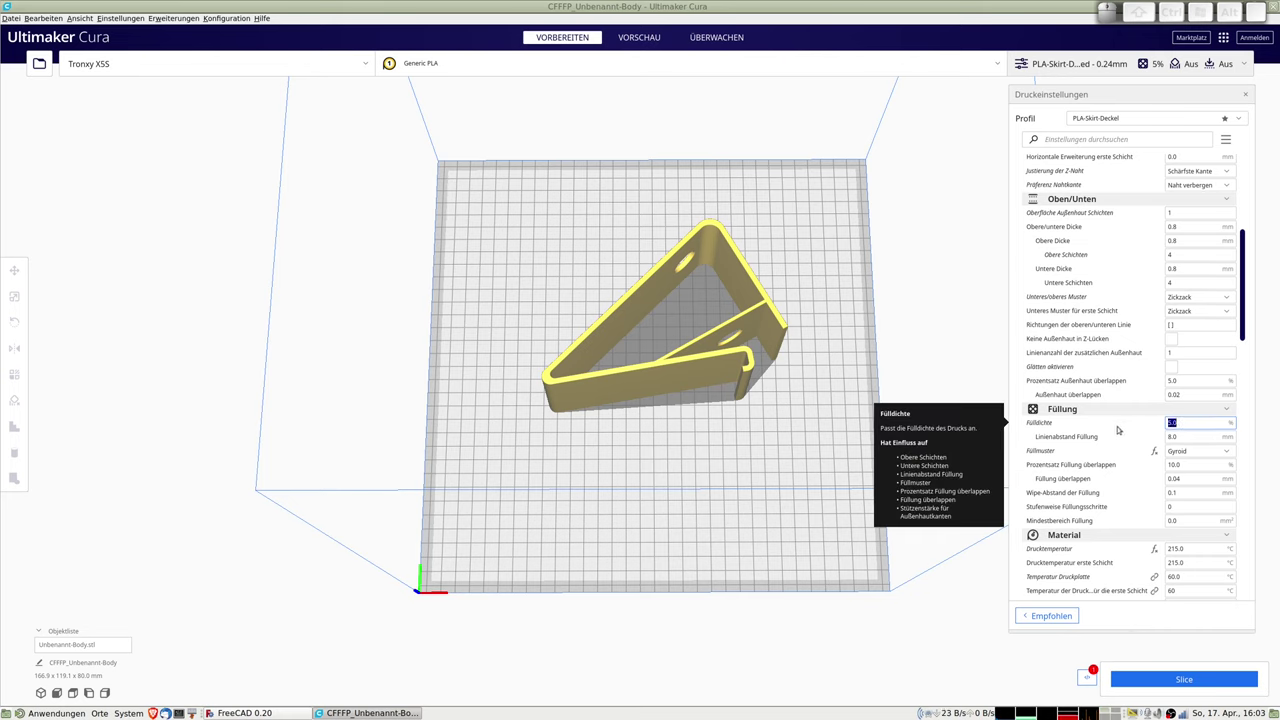
type("2")
type("0")
- Review the print settings: Skirt adhesion, 8 skirt lines, 5.0 mm distance, no support
left_click_drag(1250, 329, 1256, 360)
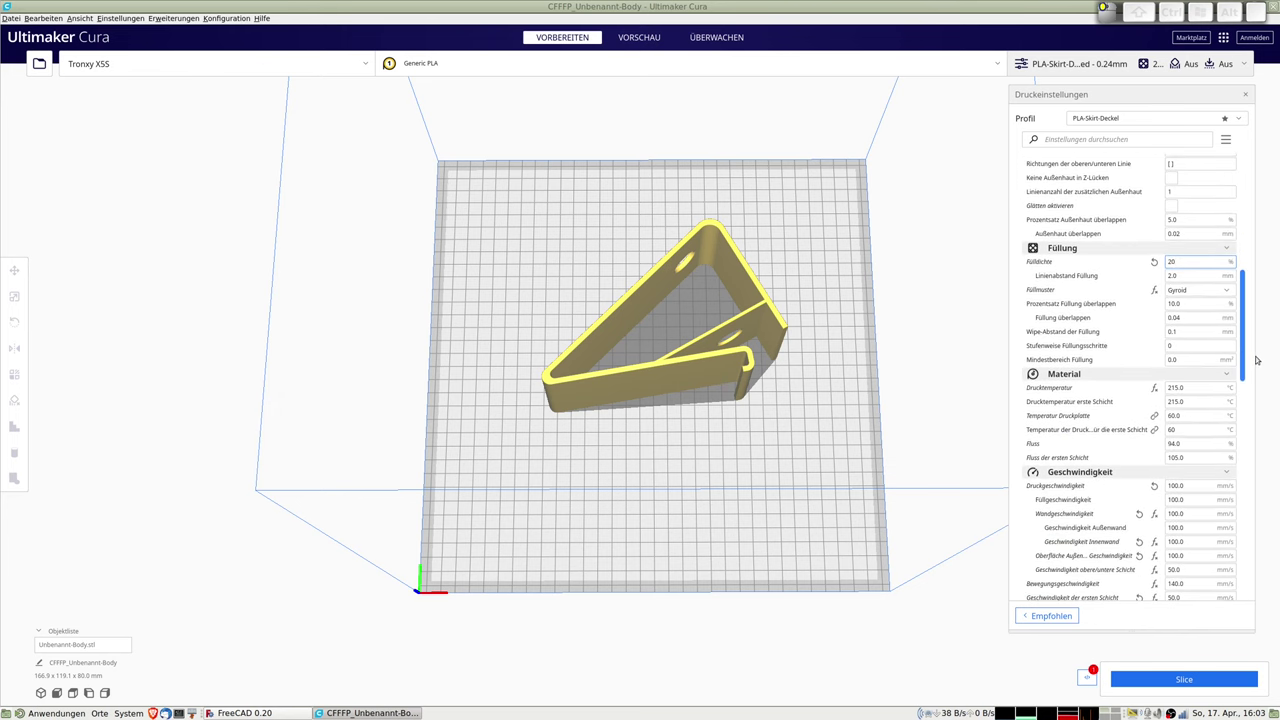
scroll(1215, 350, "down", 4)
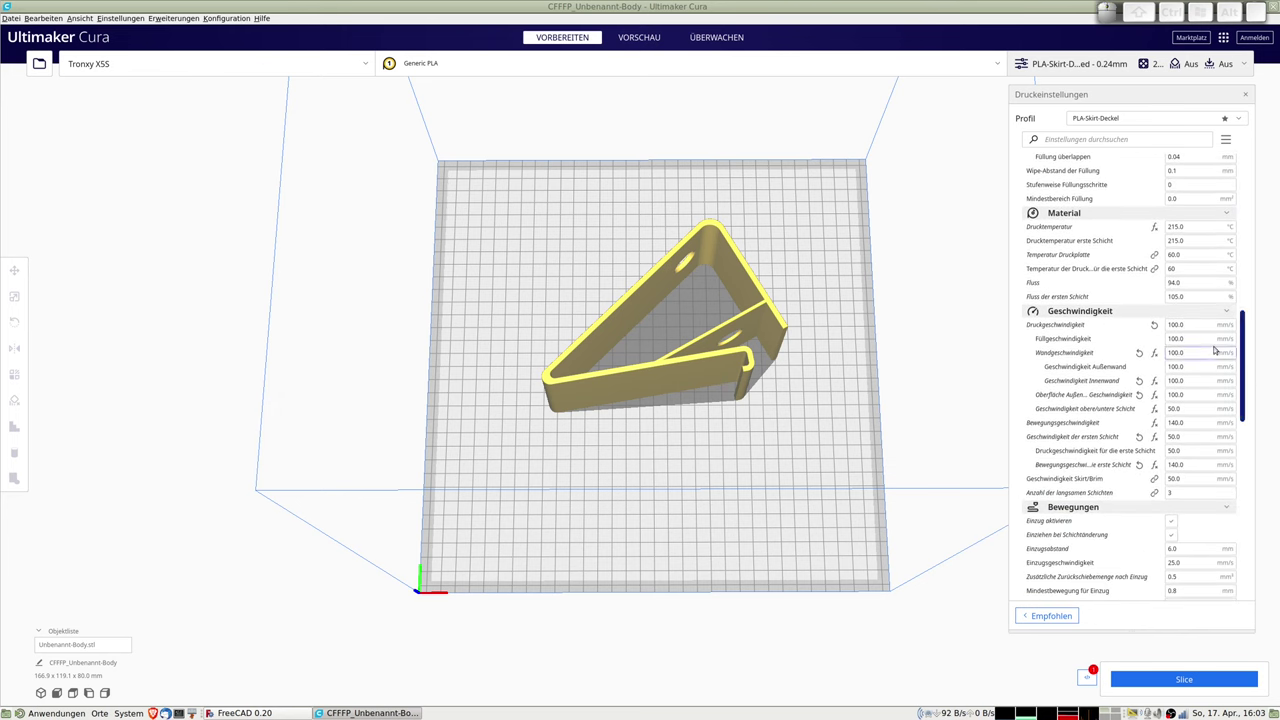
left_click_drag(1247, 362, 1250, 442)
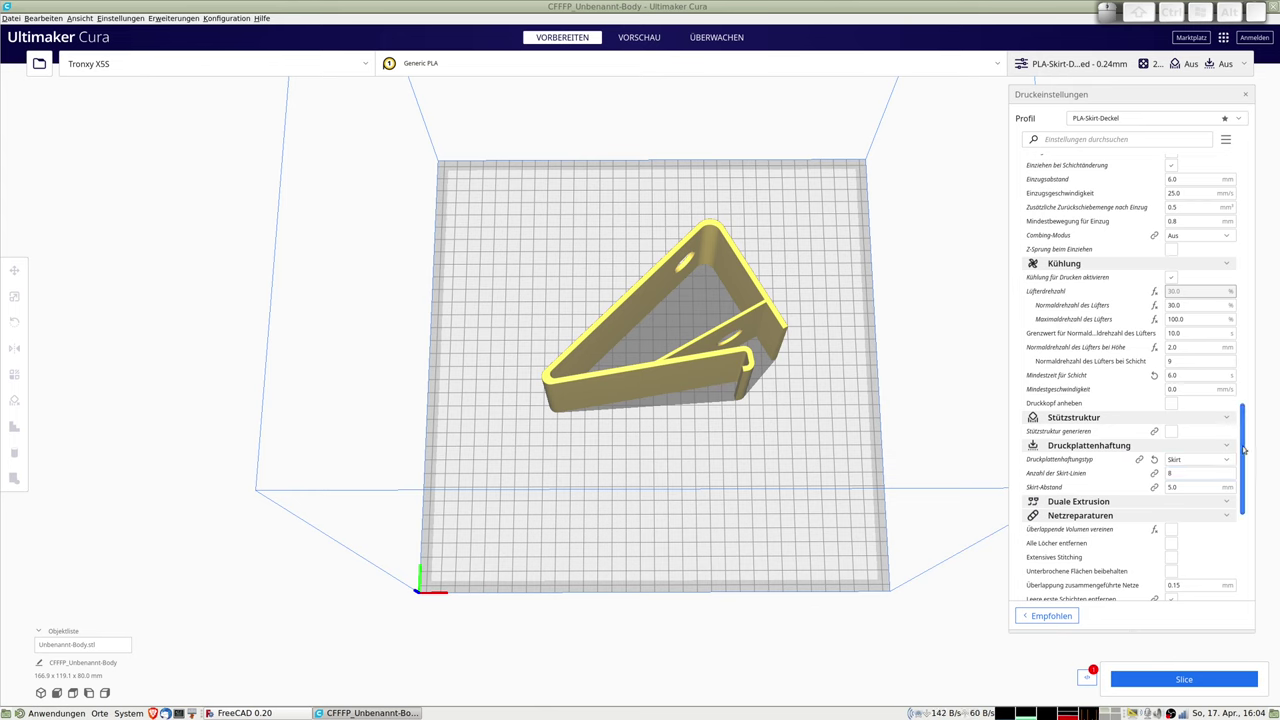
left_click_drag(1244, 450, 1253, 492)
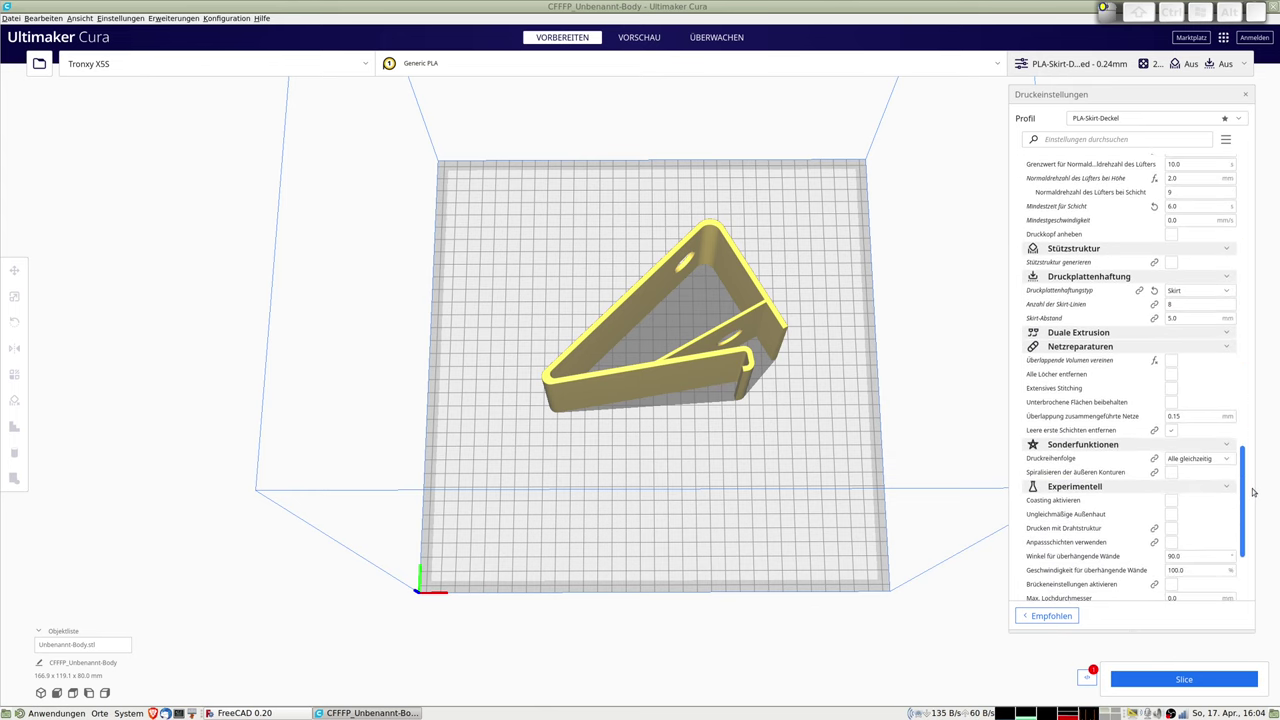
scroll(1210, 460, "up", 1)
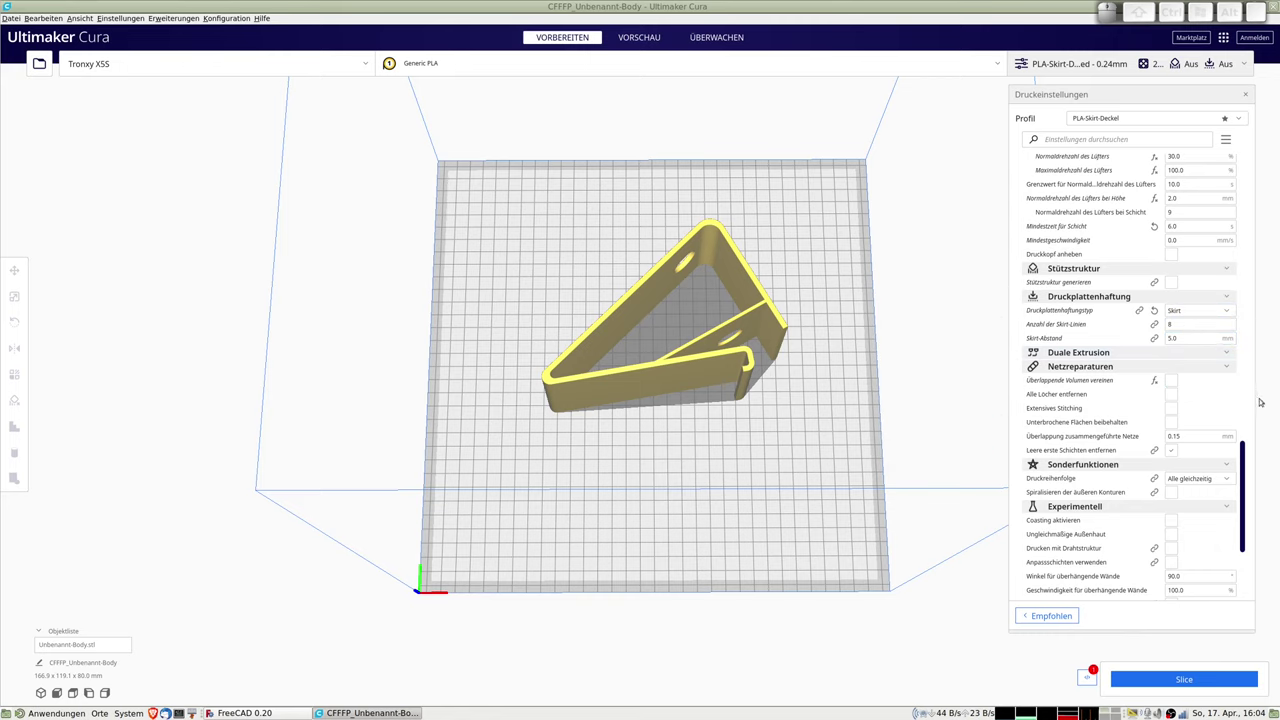
left_click_drag(1249, 459, 1251, 432)
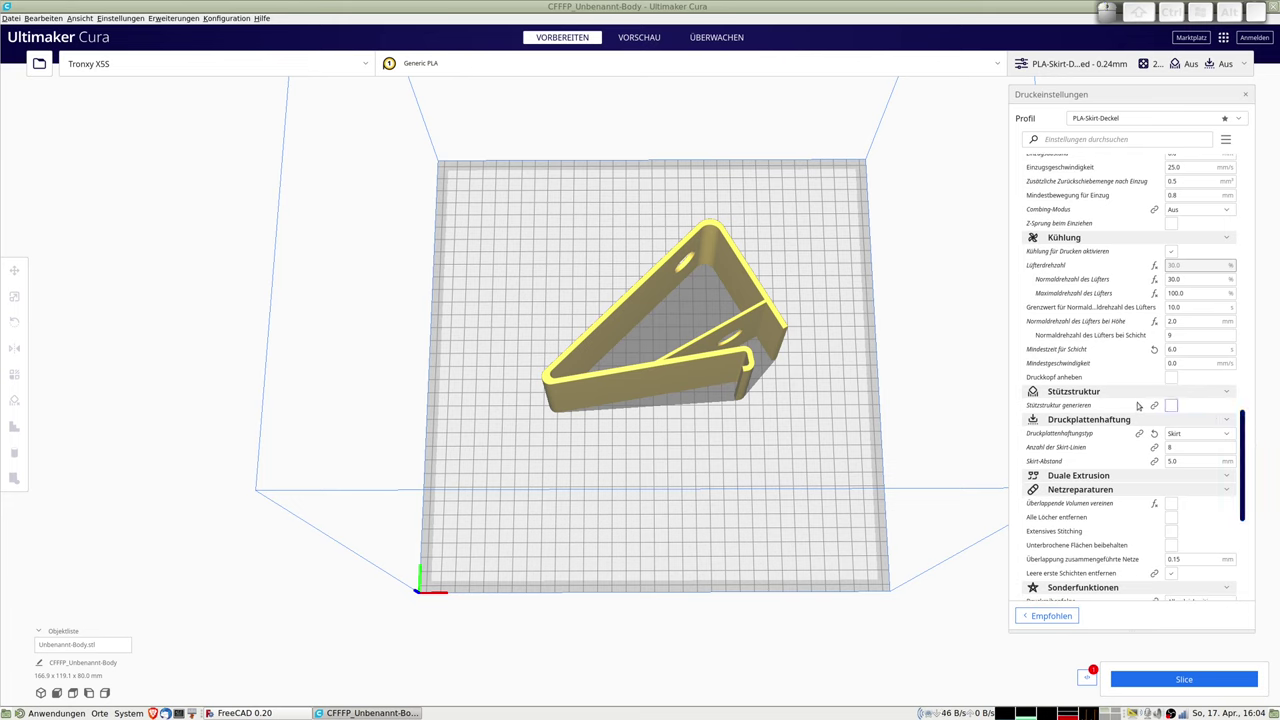
- Slice the bracket with 20% infill, estimating 11 hours 53 minutes and 126 g
left_click(1166, 685)
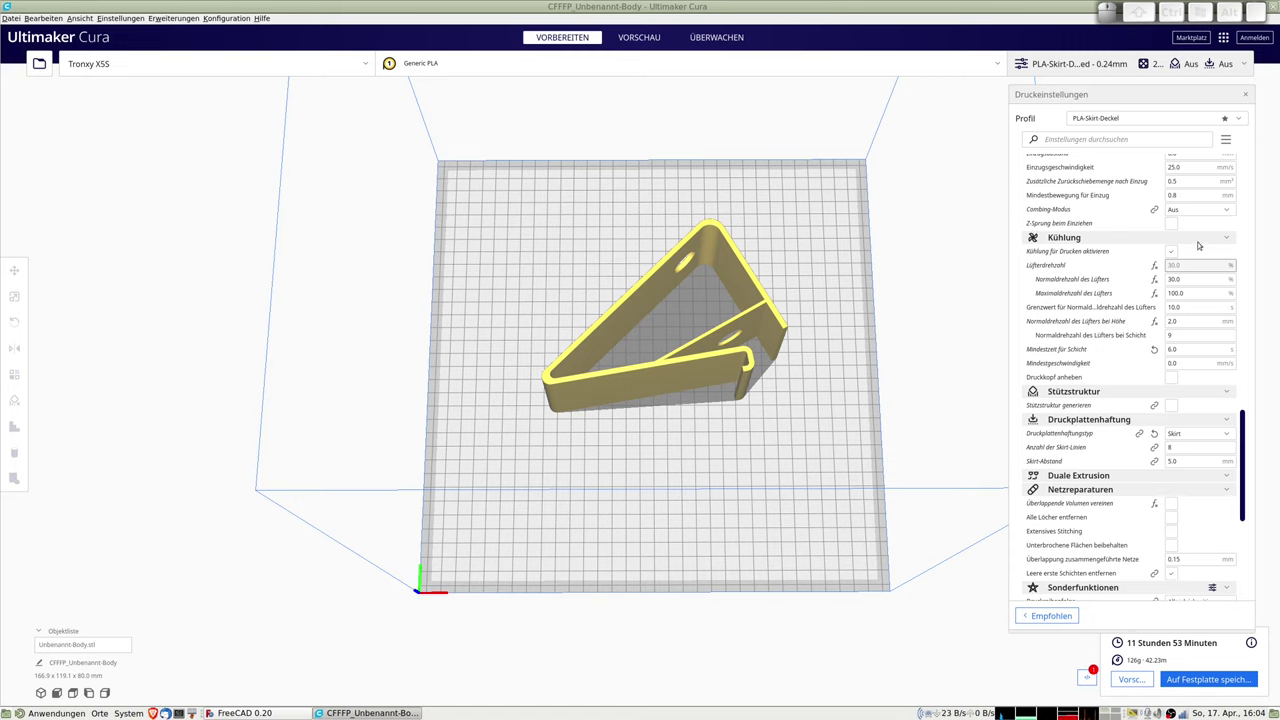
scroll(1143, 273, "up", 3)
scroll(1143, 273, "up", 5)
scroll(1143, 273, "up", 3)
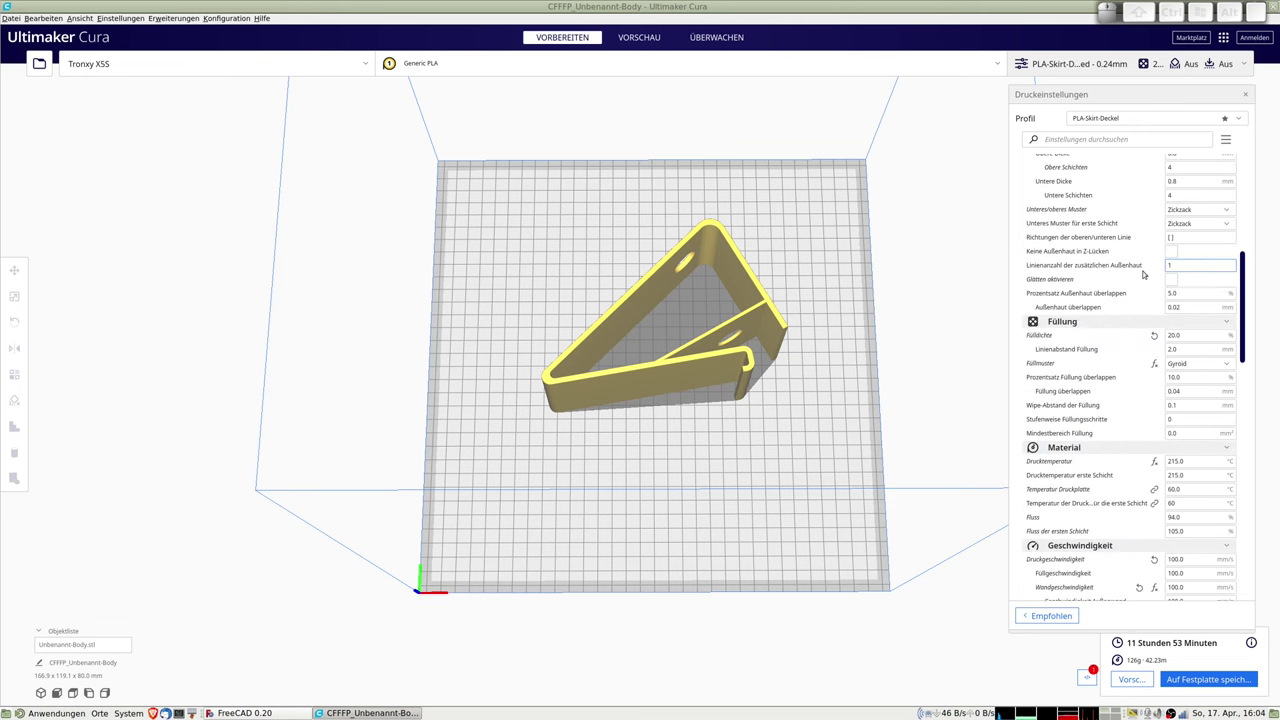
scroll(1143, 273, "up", 3)
scroll(1143, 273, "up", 3)
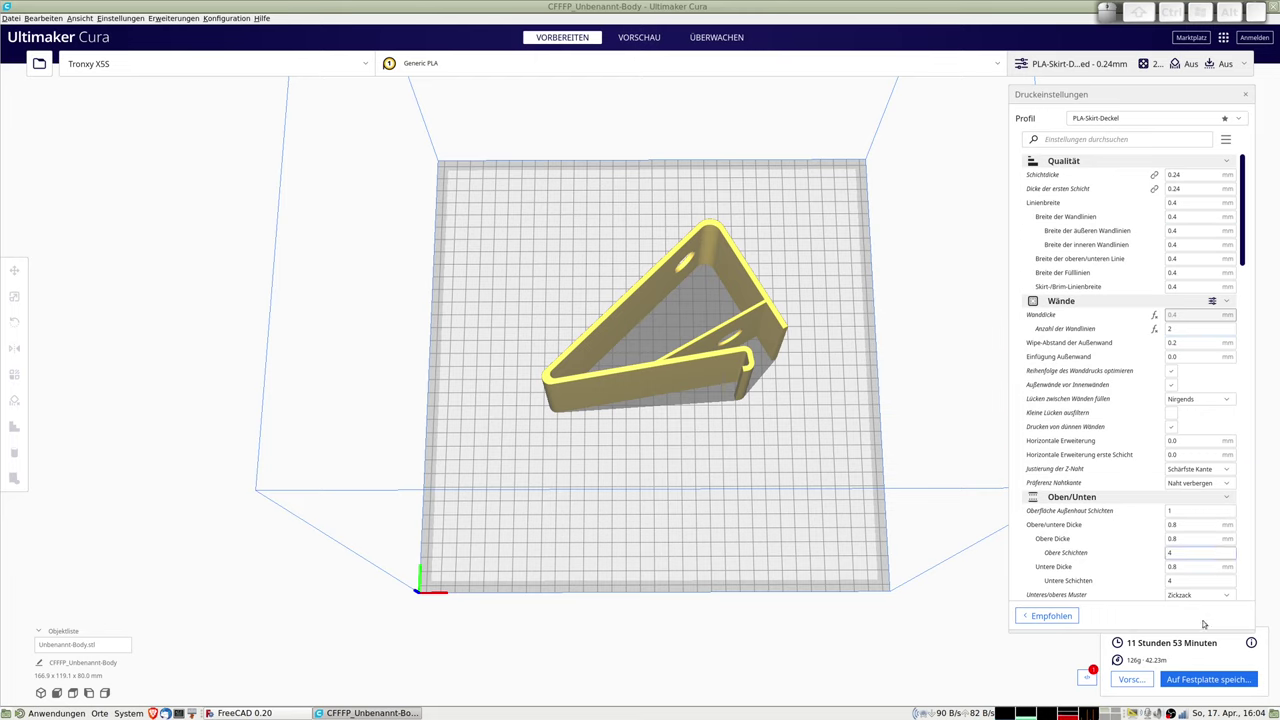
- In the layer preview, limit the view to about layer 156 to reveal the gyroid infill
left_click(1137, 682)
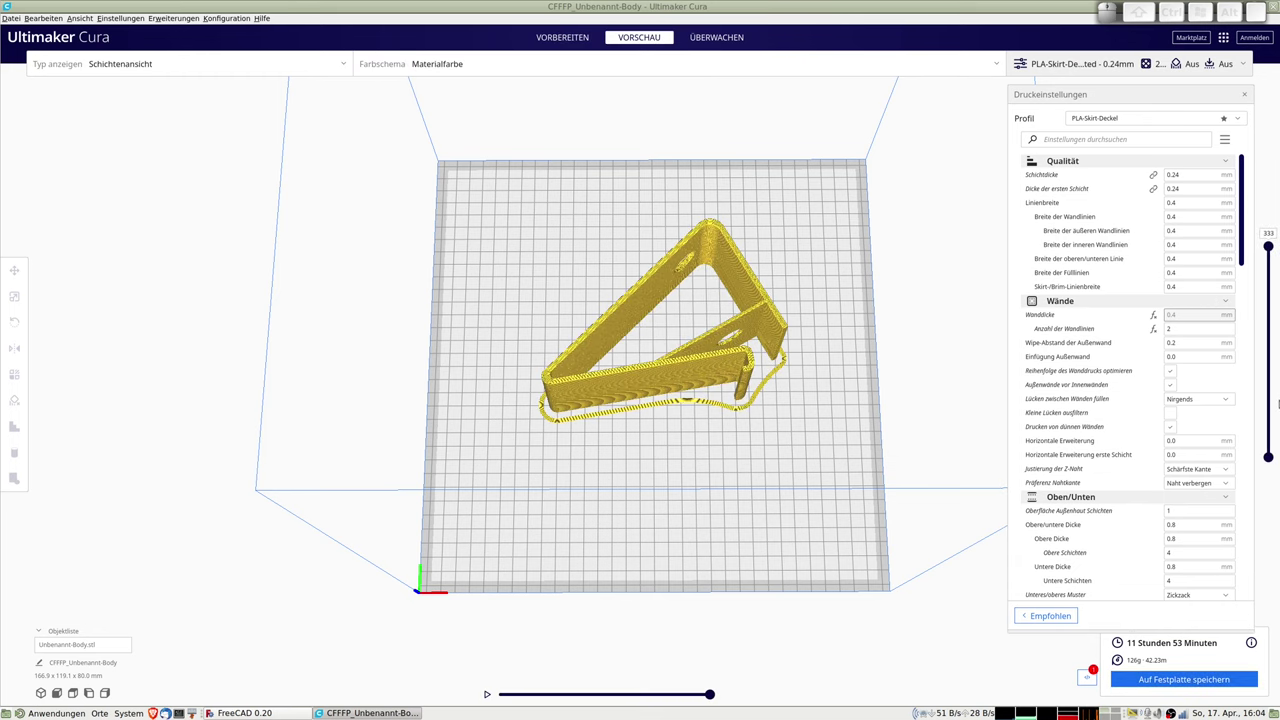
scroll(815, 372, "up", 3)
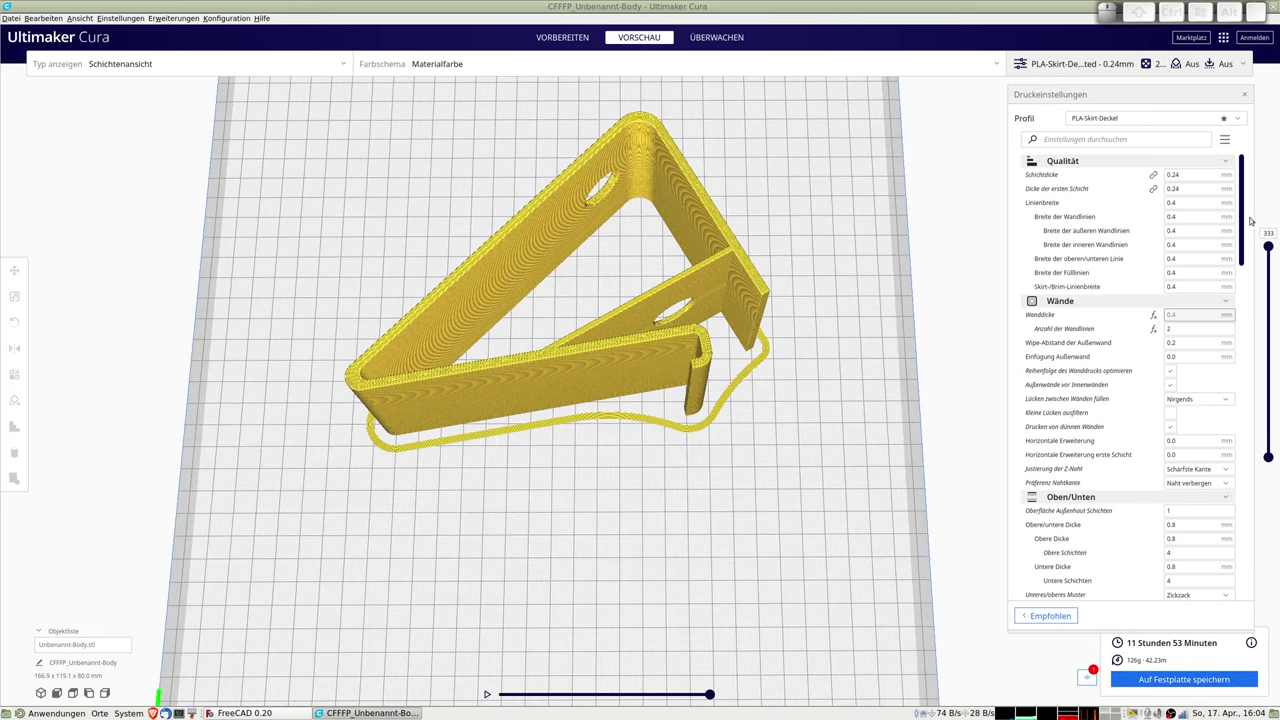
left_click_drag(1268, 246, 1268, 350)
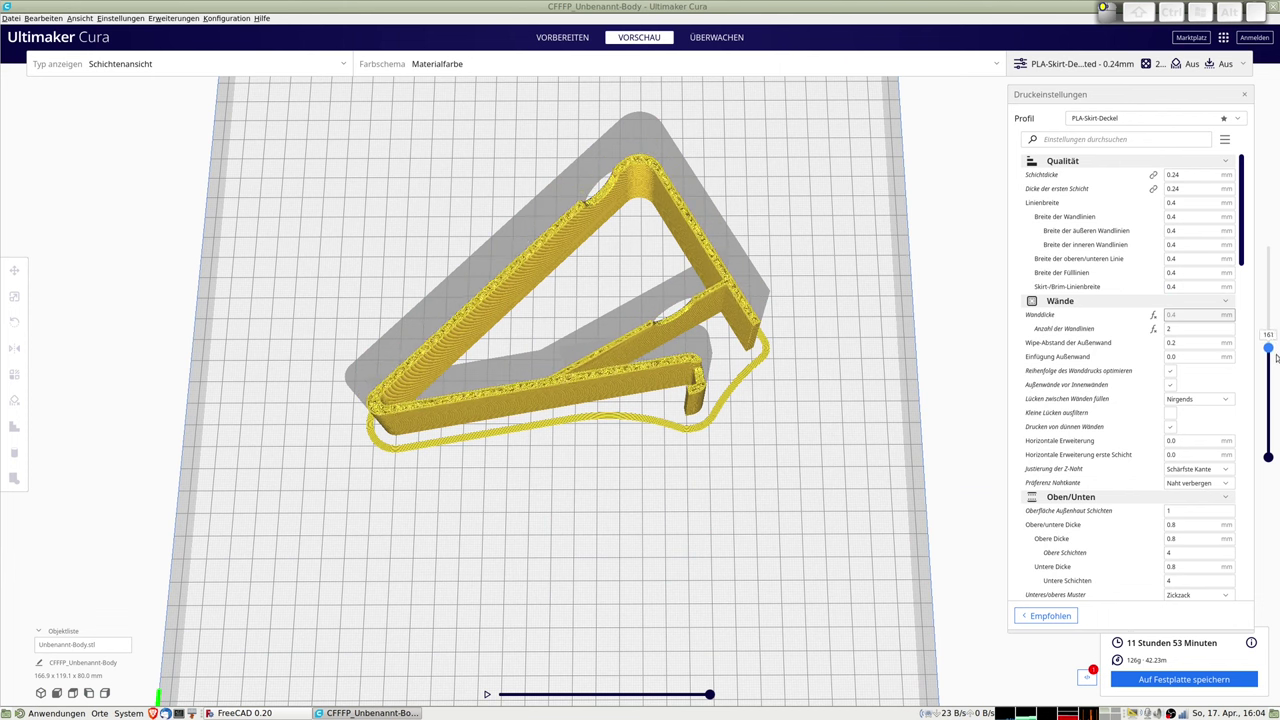
scroll(775, 285, "up", 5)
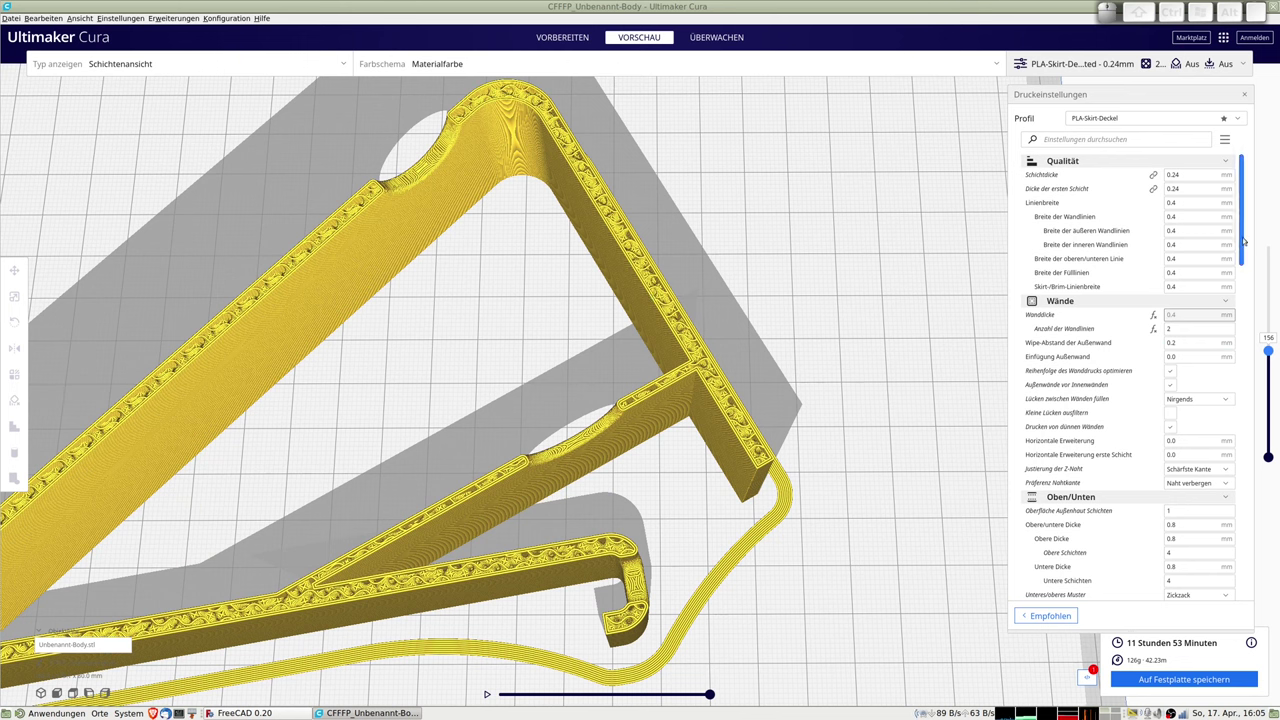
left_click_drag(1238, 258, 1255, 327)
scroll(1200, 330, "down", 3)
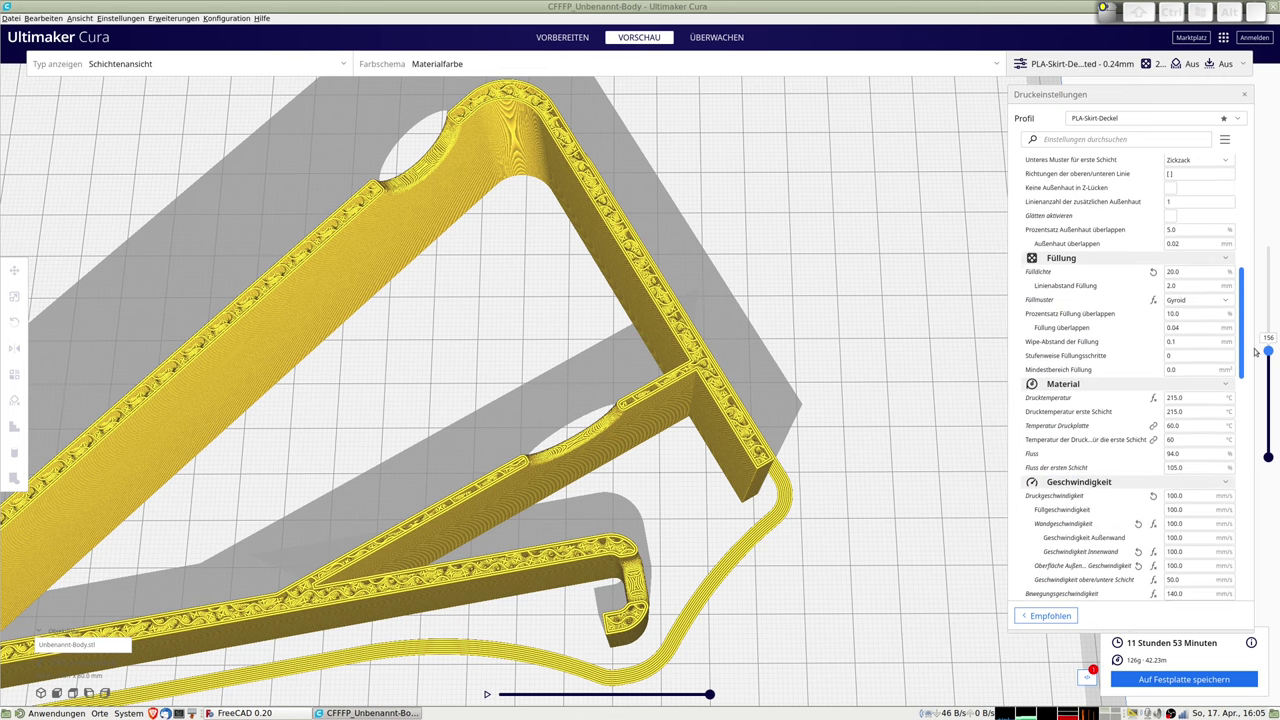
- Set the infill density to 10% with the Gitter infill pattern
double_click(1180, 275)
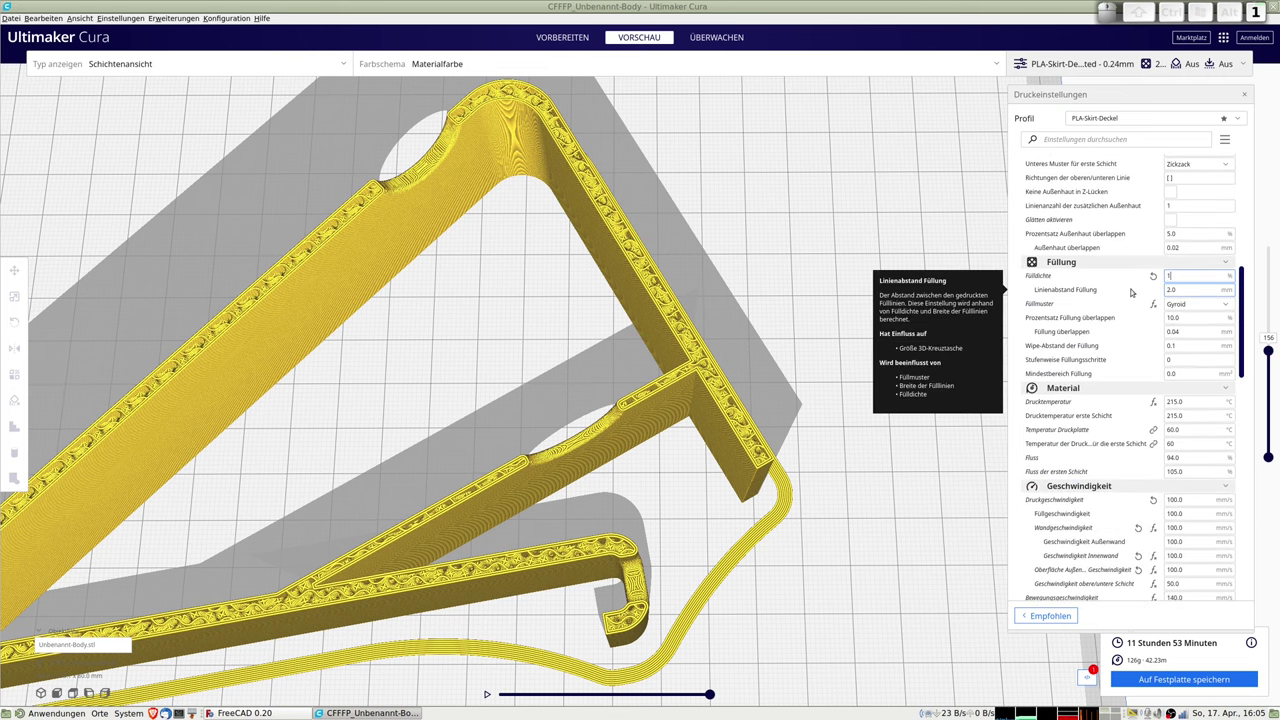
type("10")
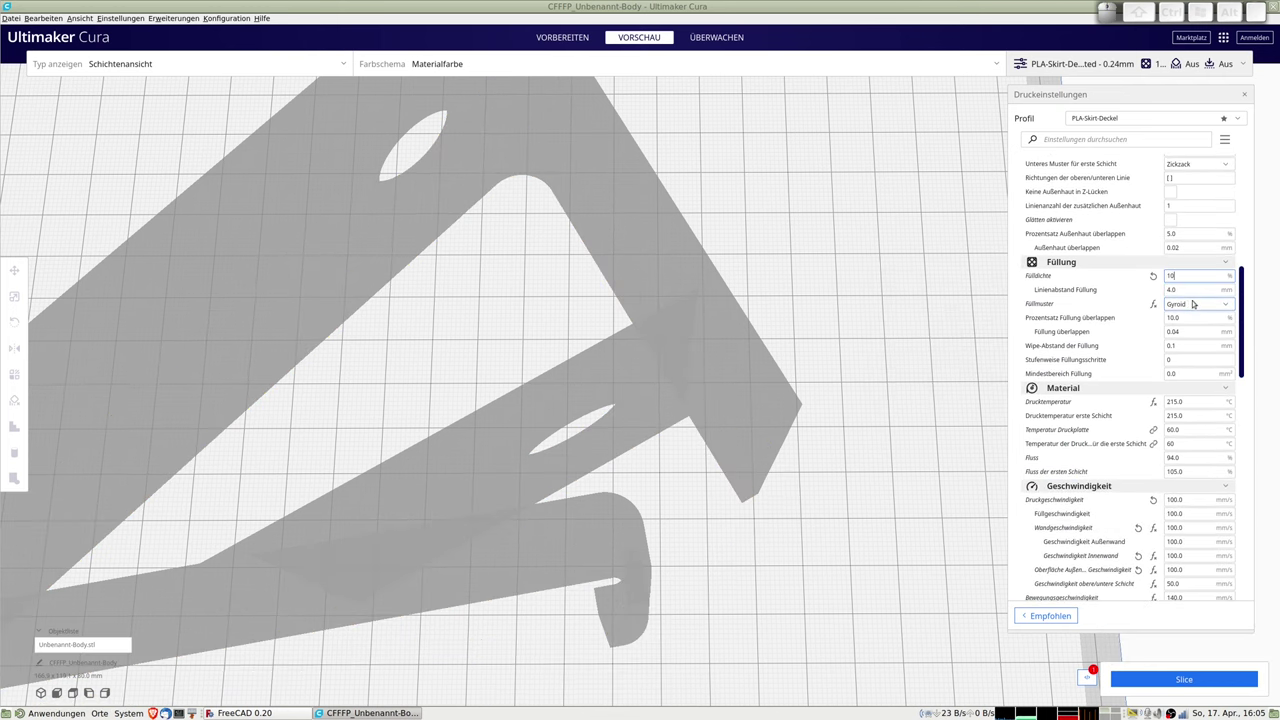
left_click(1193, 304)
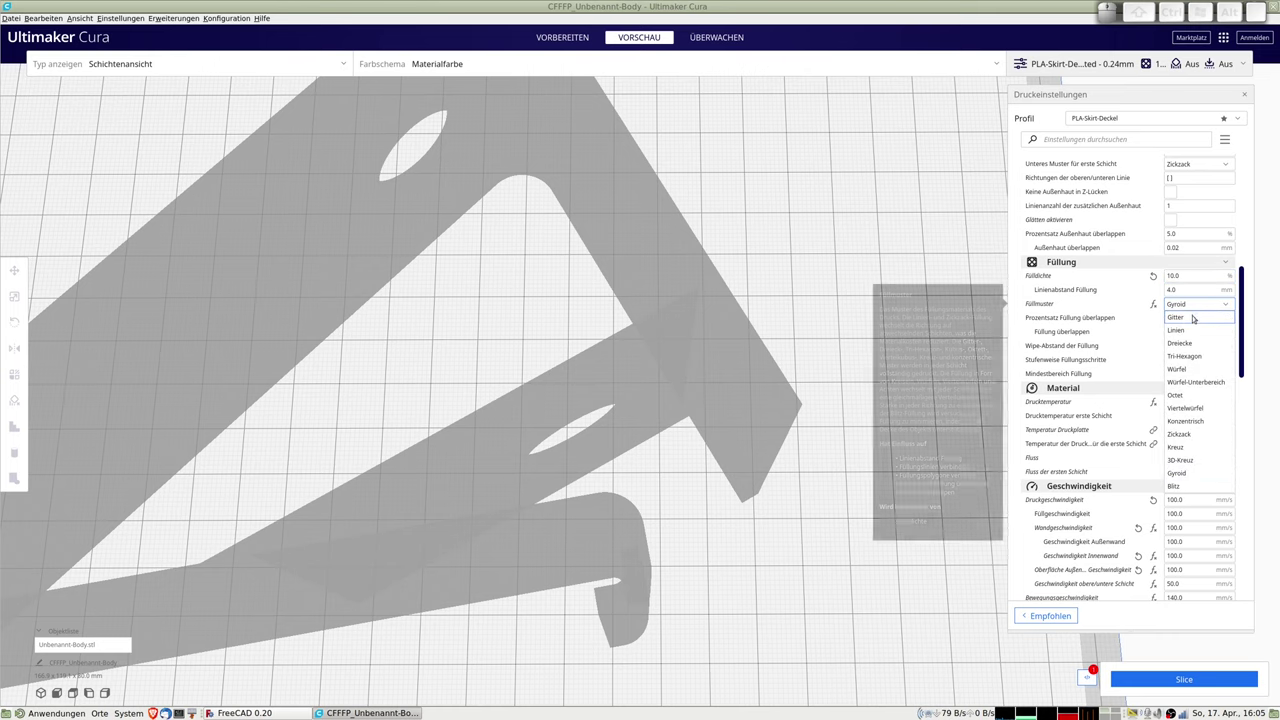
left_click(1190, 318)
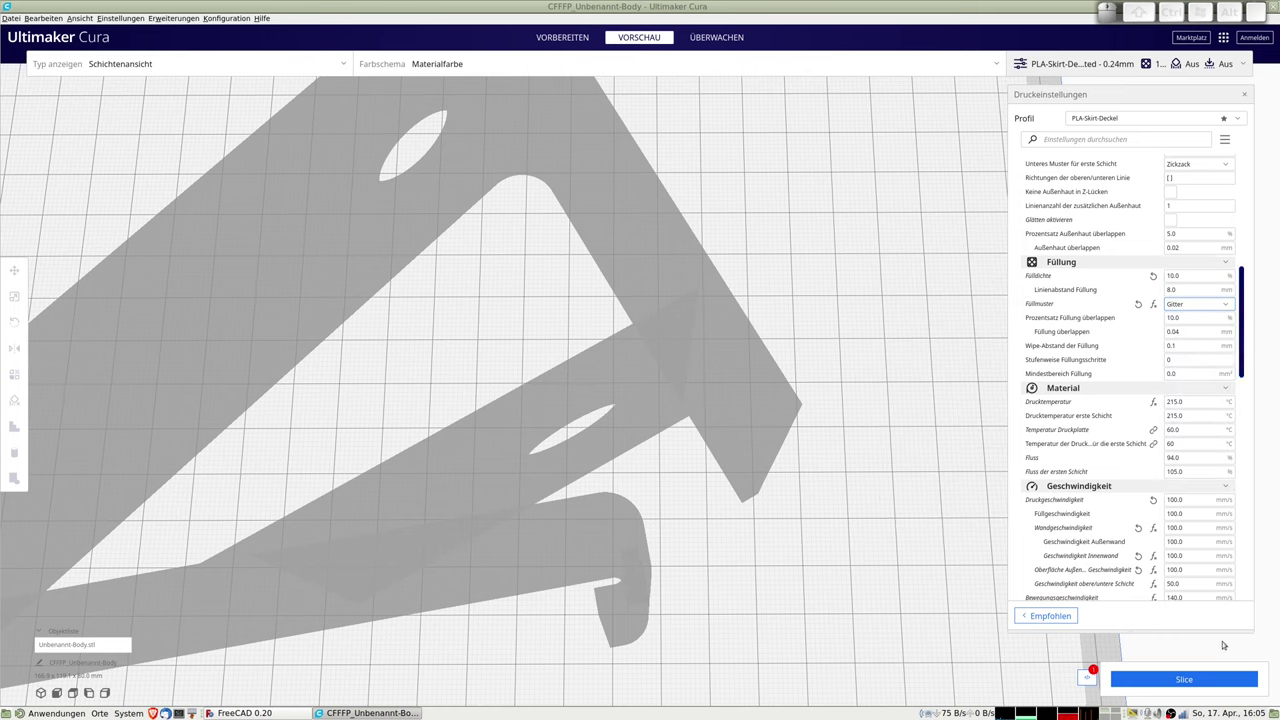
- Reslice the bracket, lowering the estimate to 7 hours 10 minutes and 98 g
left_click(1185, 684)
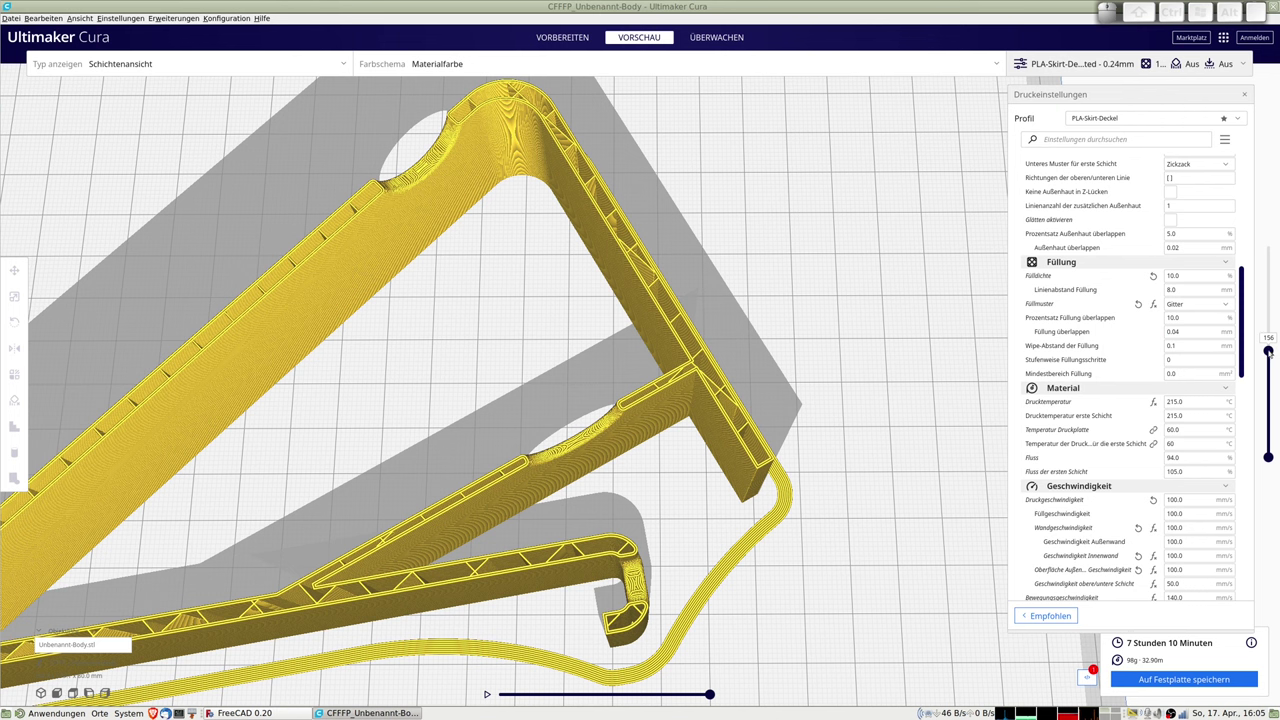
scroll(1180, 410, "down", 3)
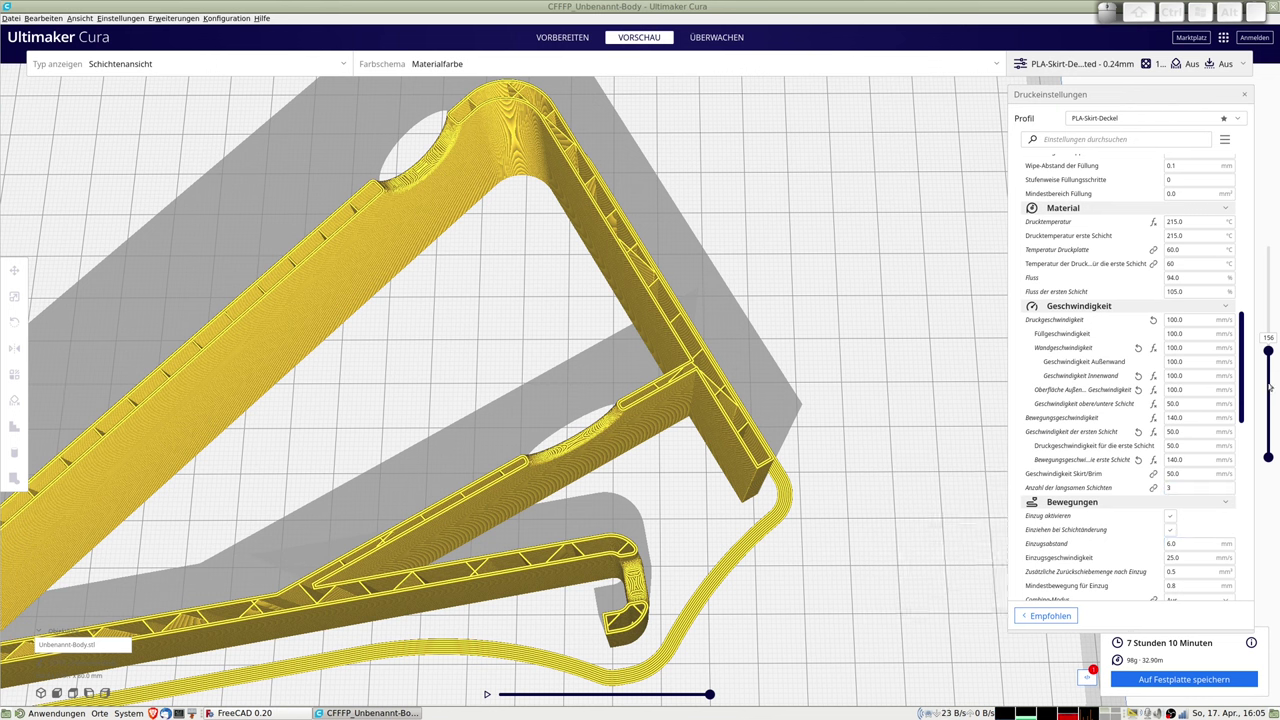
scroll(1250, 388, "down", 2)
scroll(1248, 389, "down", 2)
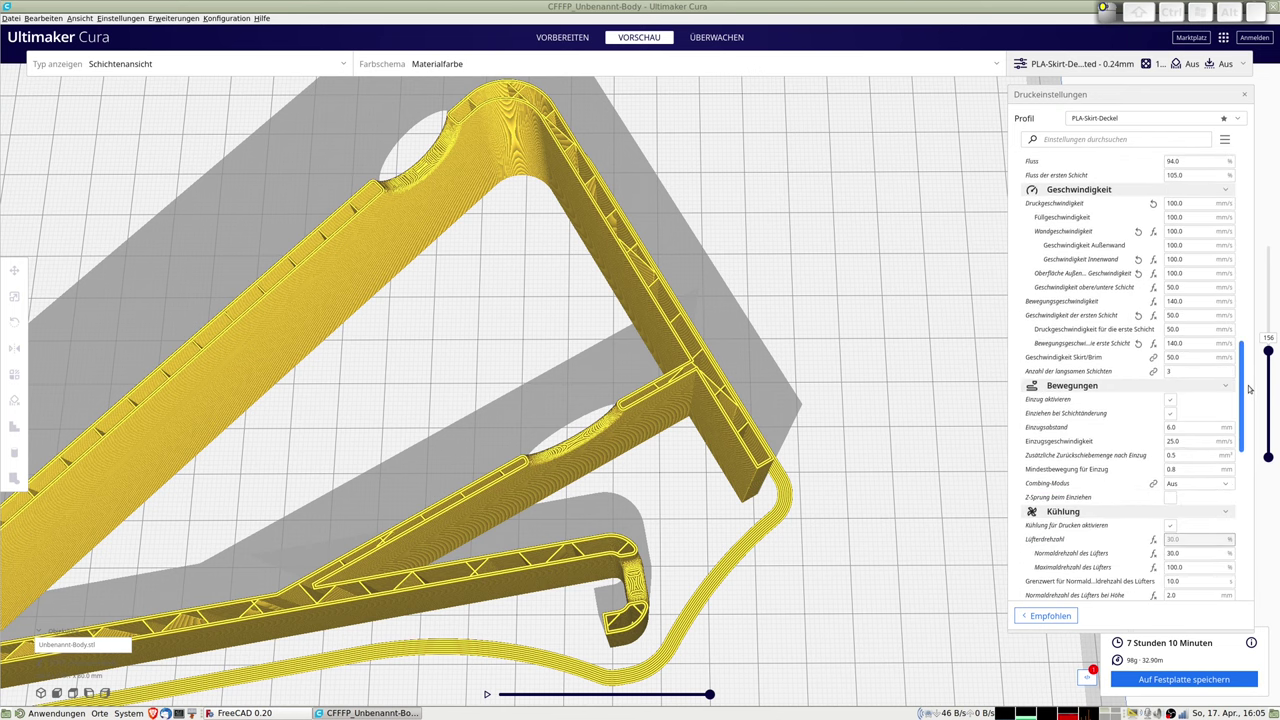
left_click_drag(1248, 389, 1249, 551)
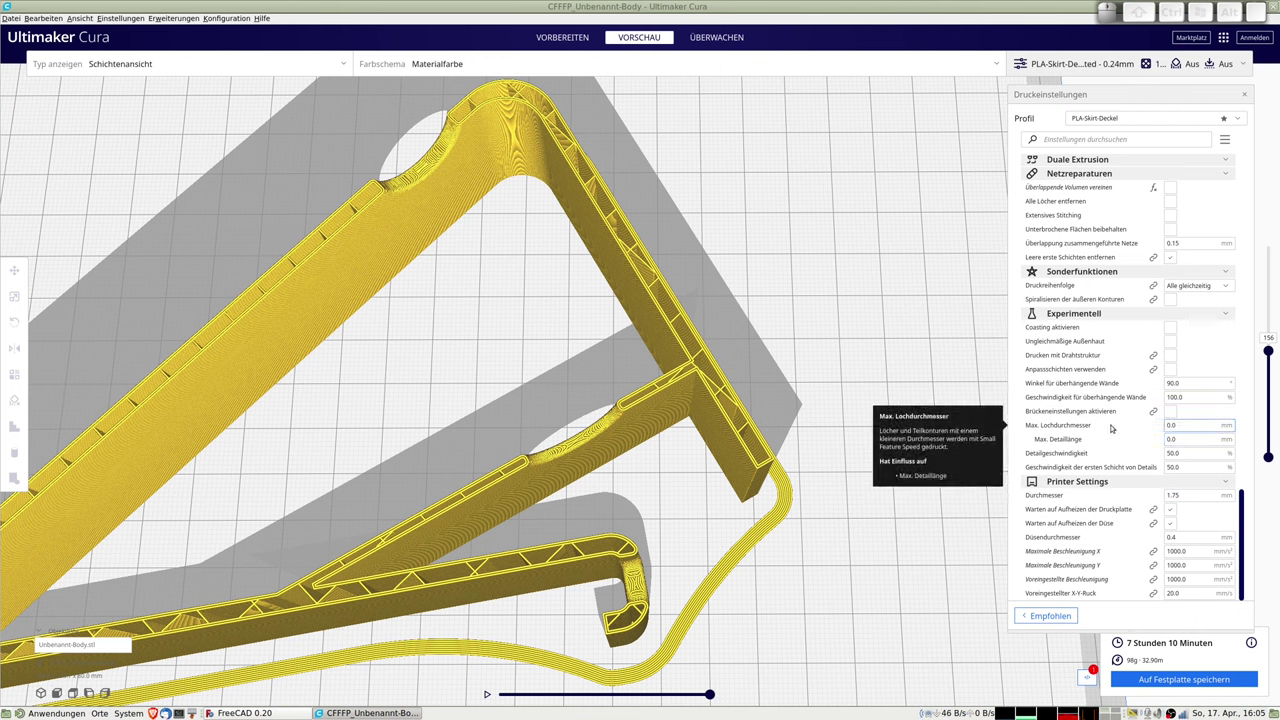
- Set Combing-Modus under Bewegungen to Alle
mouse_move(1052, 327)
scroll(1077, 334, "up", 3)
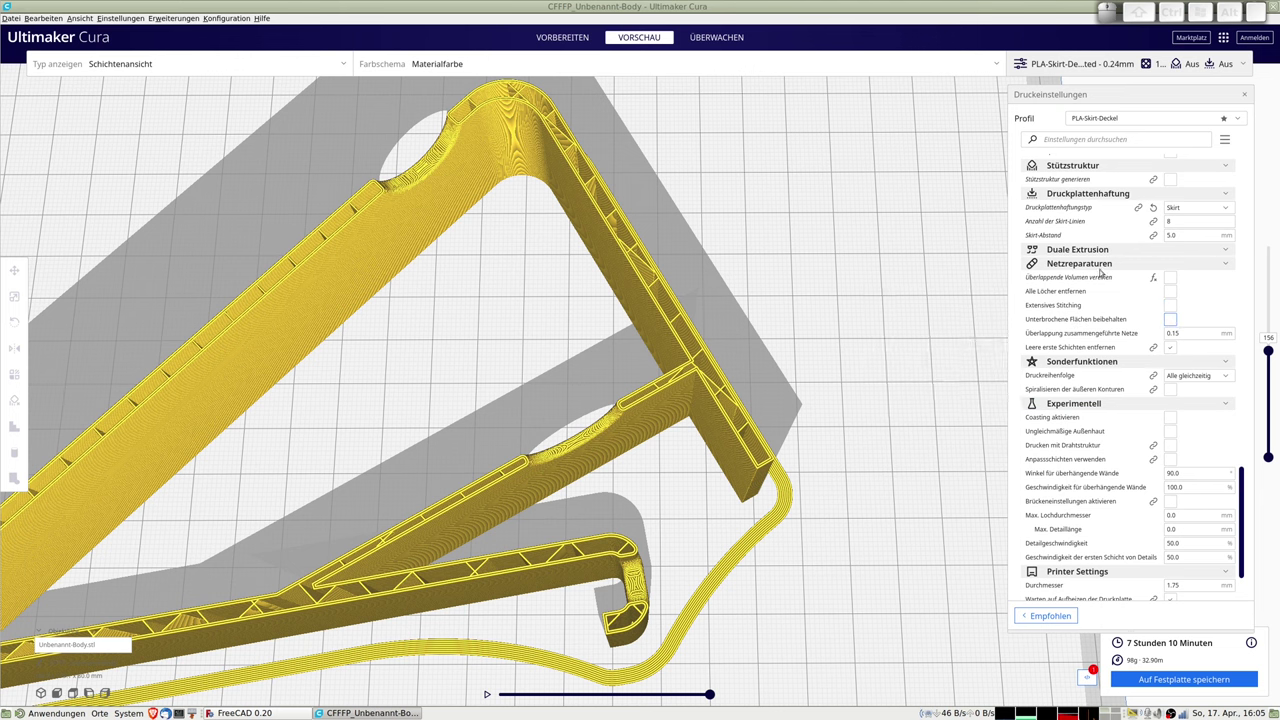
scroll(1080, 320, "up", 4)
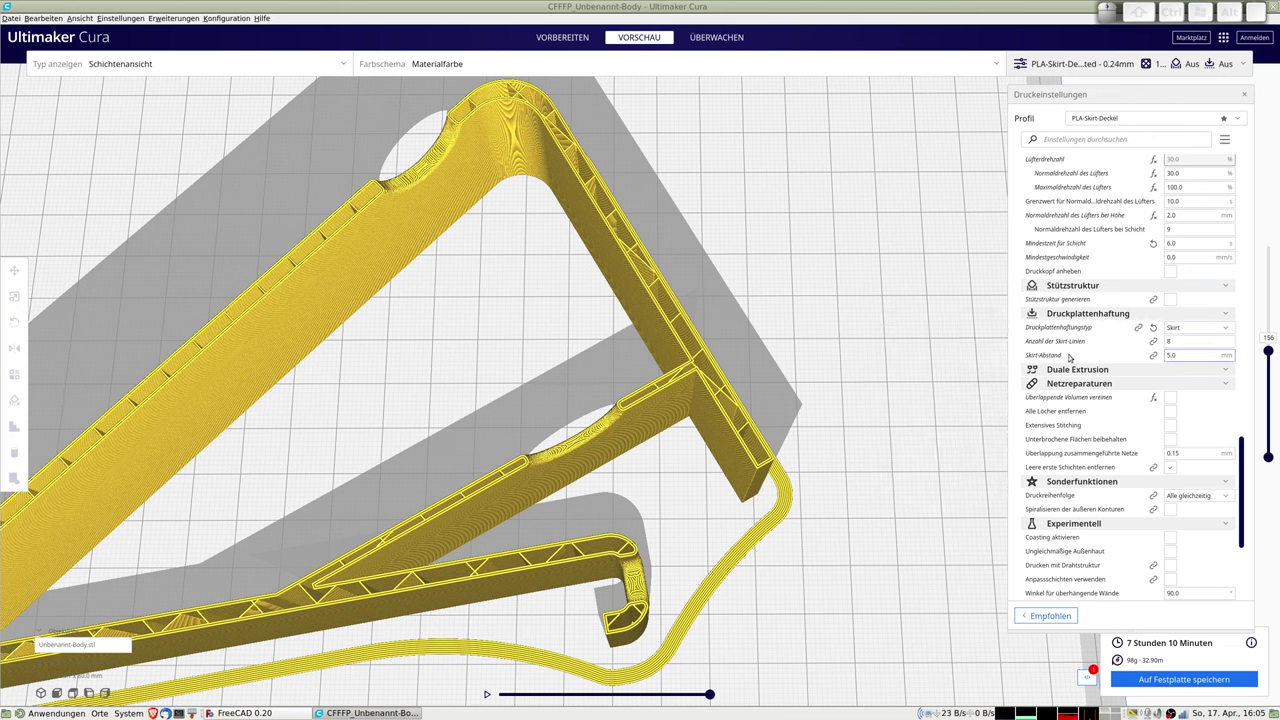
scroll(1093, 333, "up", 1)
scroll(1093, 333, "up", 1)
scroll(1093, 333, "up", 3)
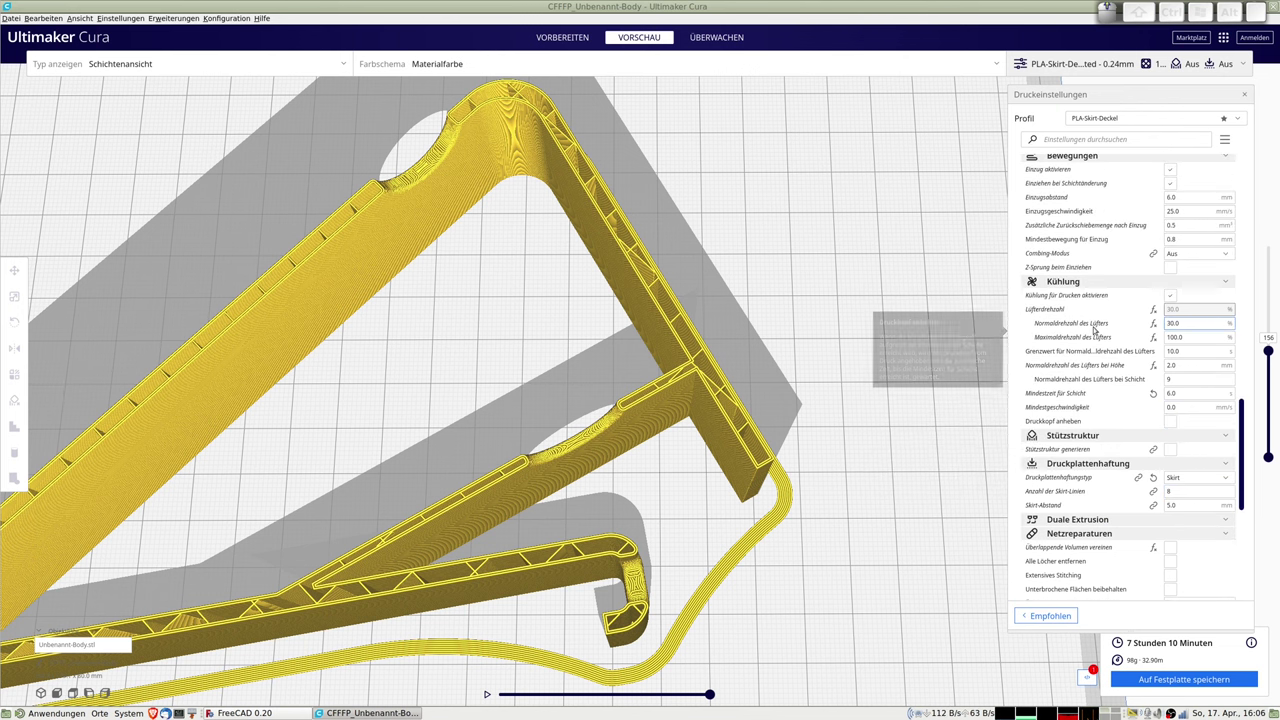
scroll(1093, 331, "up", 1)
scroll(1093, 329, "up", 2)
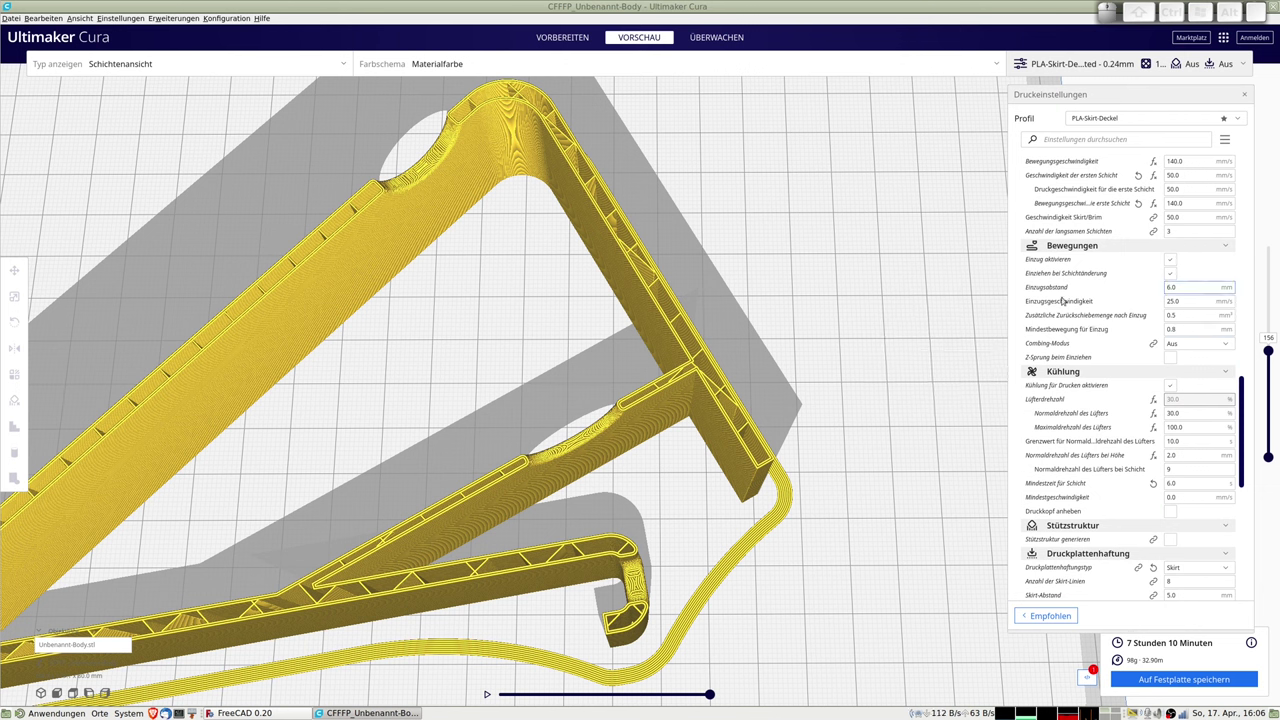
left_click(1190, 346)
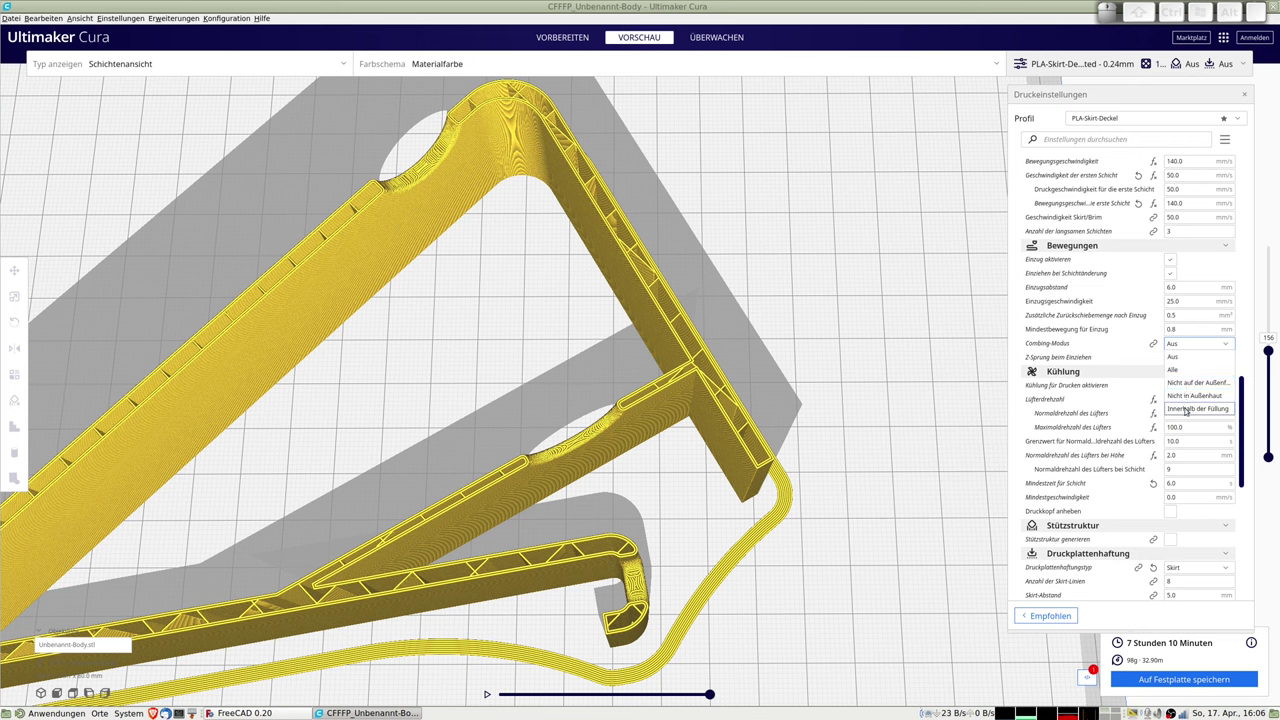
left_click(1176, 369)
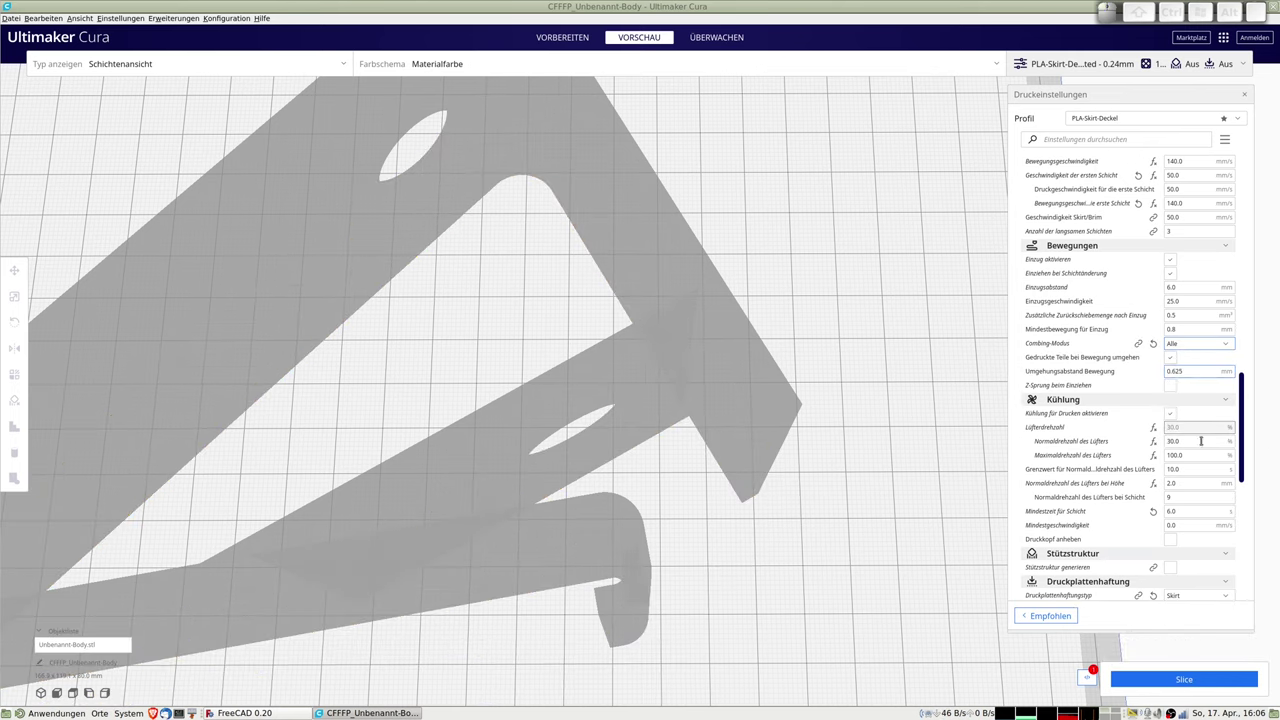
- Reslice the bracket, estimating 4 hours 1 minute and 84 g of filament
left_click(1187, 680)
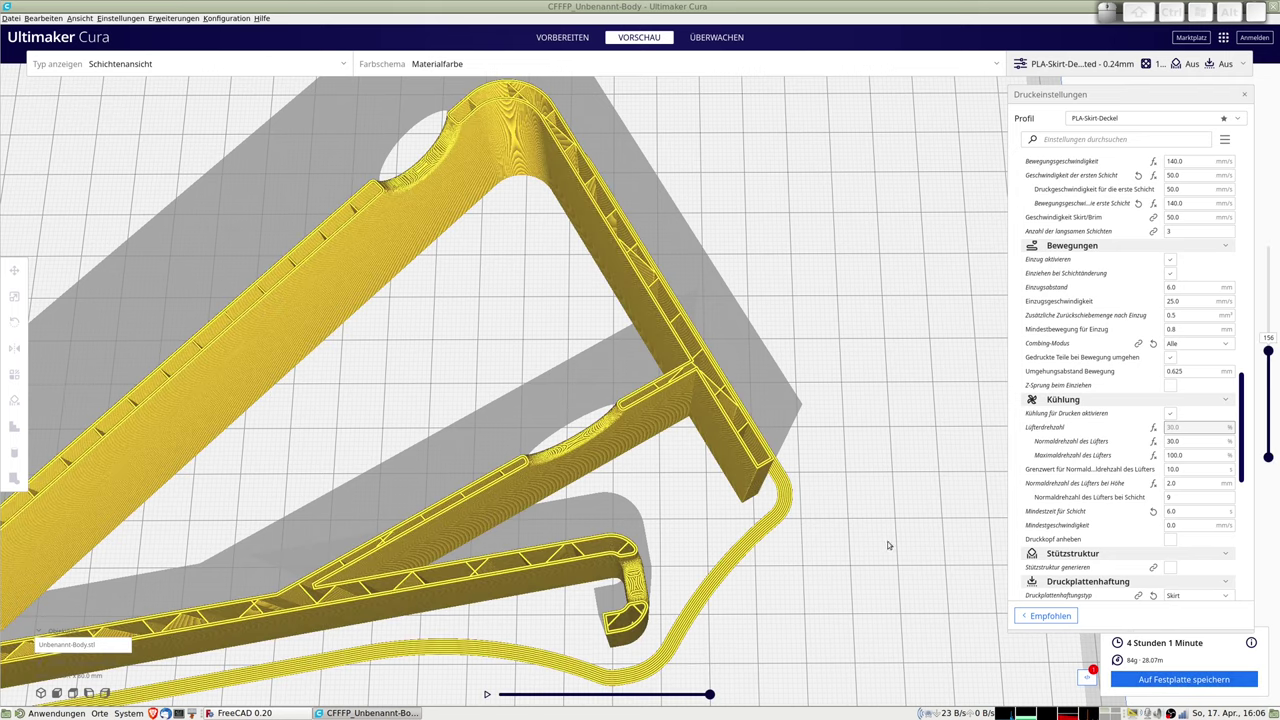
scroll(887, 545, "down", 2)
scroll(874, 527, "down", 2)
scroll(874, 527, "down", 2)
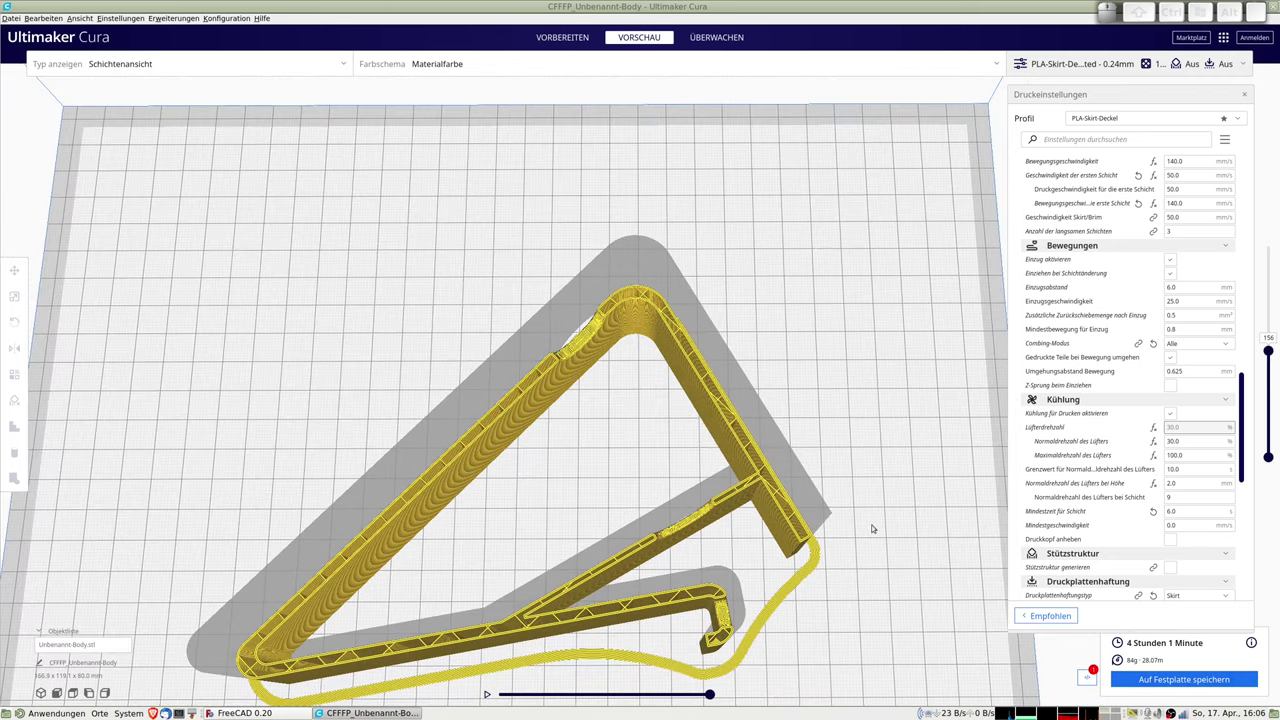
mouse_move(816, 609)
right_mouse_down()
mouse_move(911, 403)
mouse_move(763, 455)
right_mouse_up()
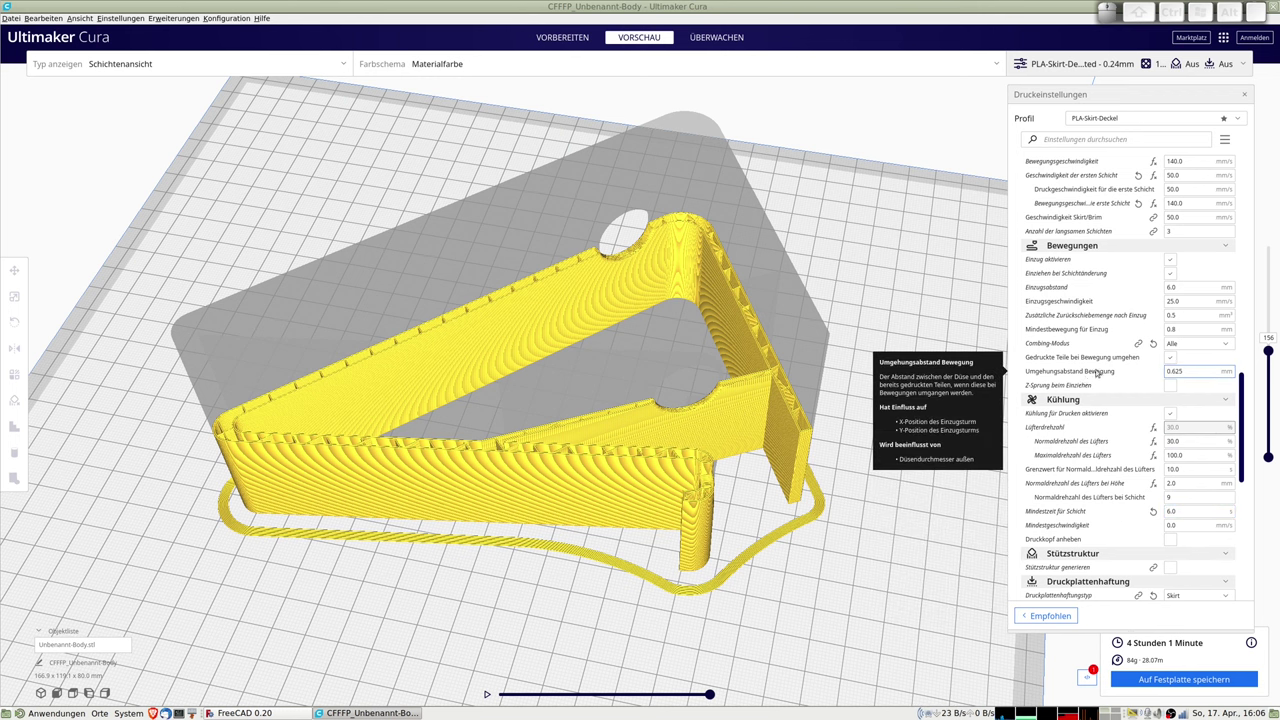
scroll(1099, 372, "up", 3)
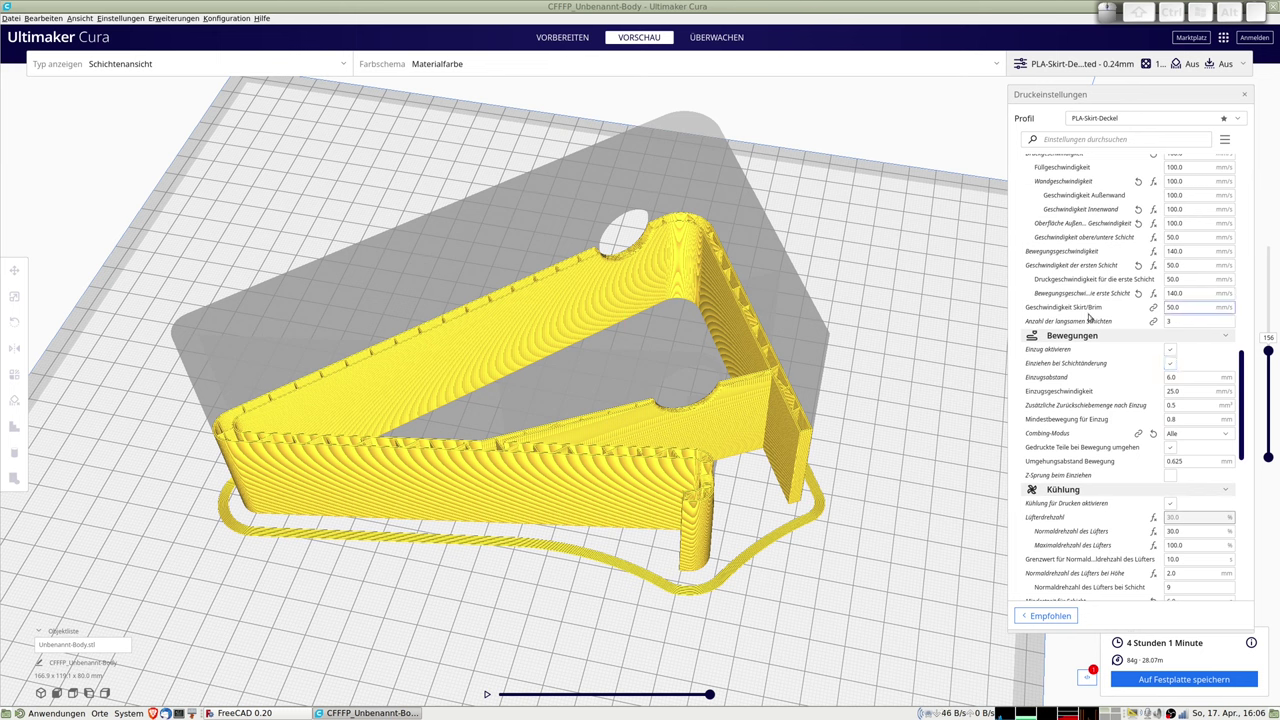
scroll(1090, 316, "up", 3)
scroll(1095, 322, "down", 4)
scroll(1096, 326, "down", 2)
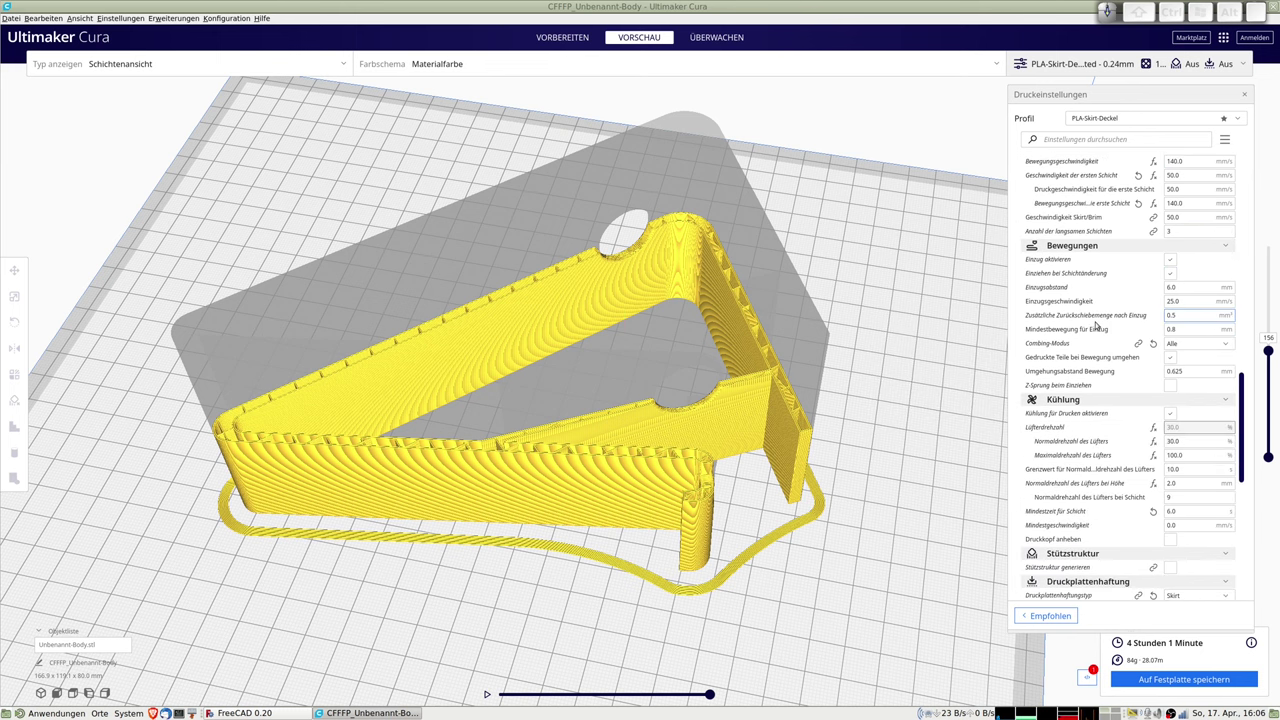
scroll(1097, 326, "down", 3)
scroll(1097, 326, "down", 3)
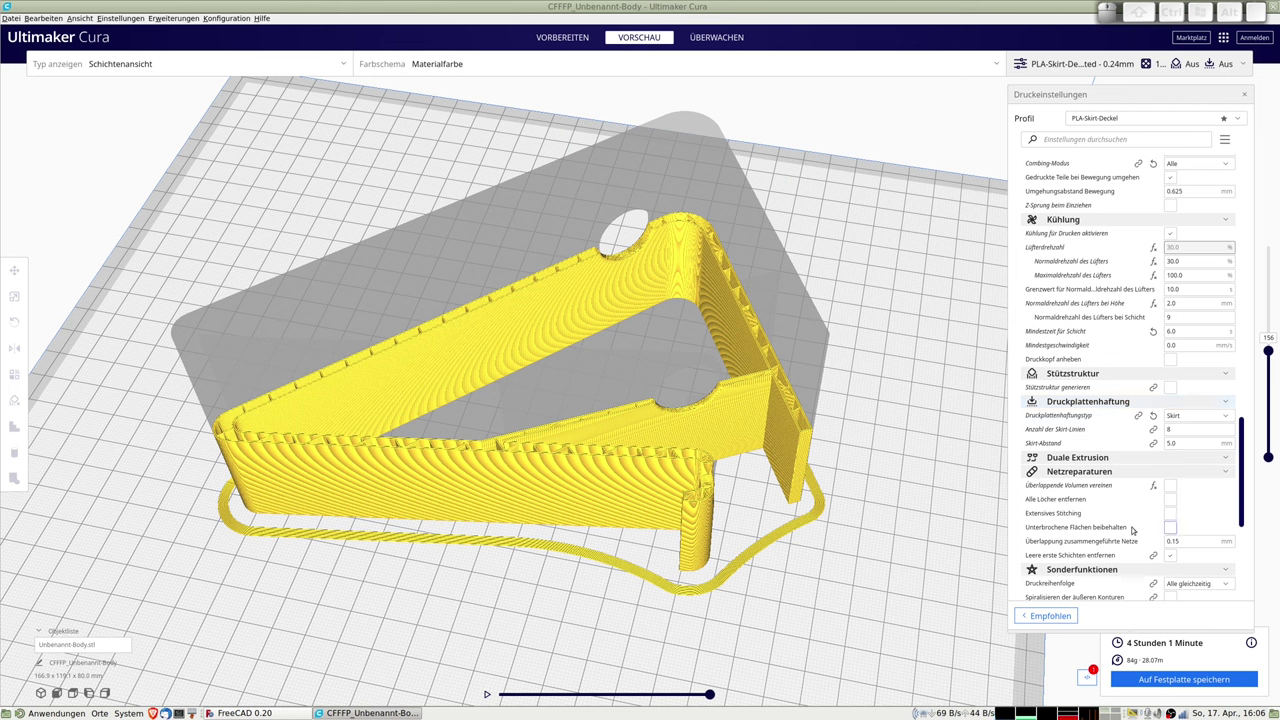
scroll(1135, 545, "down", 5)
scroll(1122, 456, "up", 1)
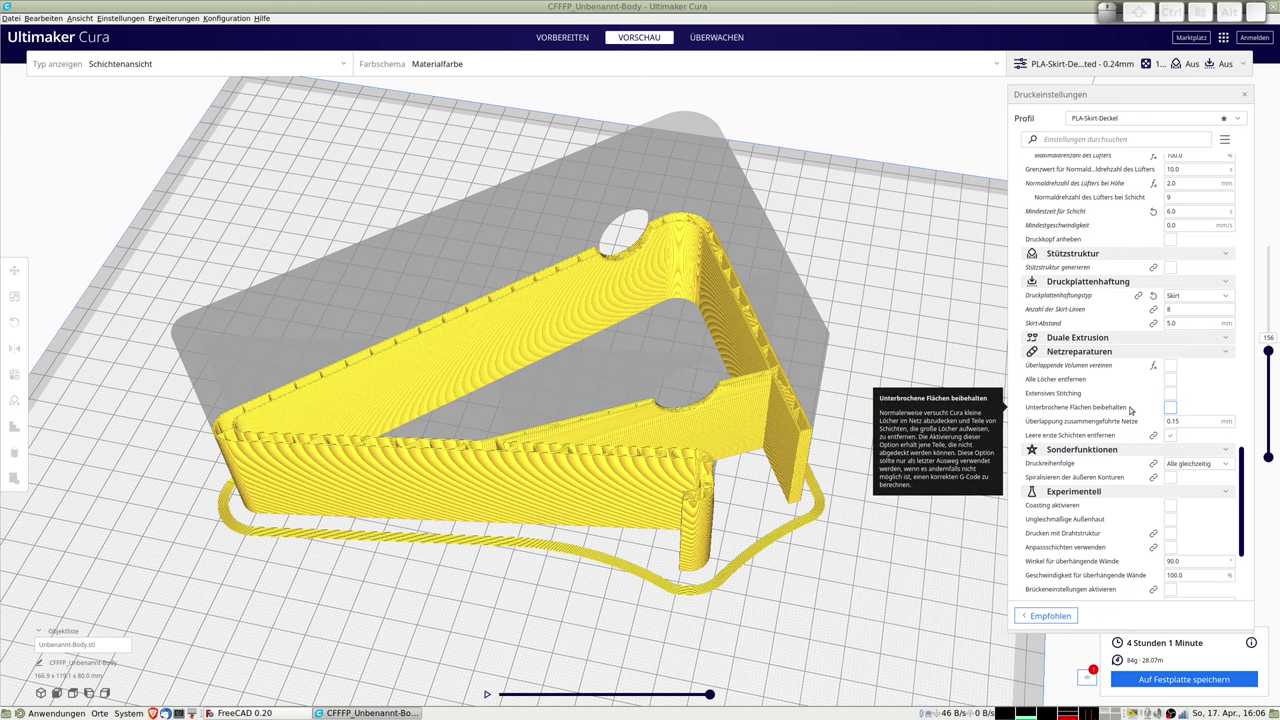
scroll(1140, 385, "up", 4)
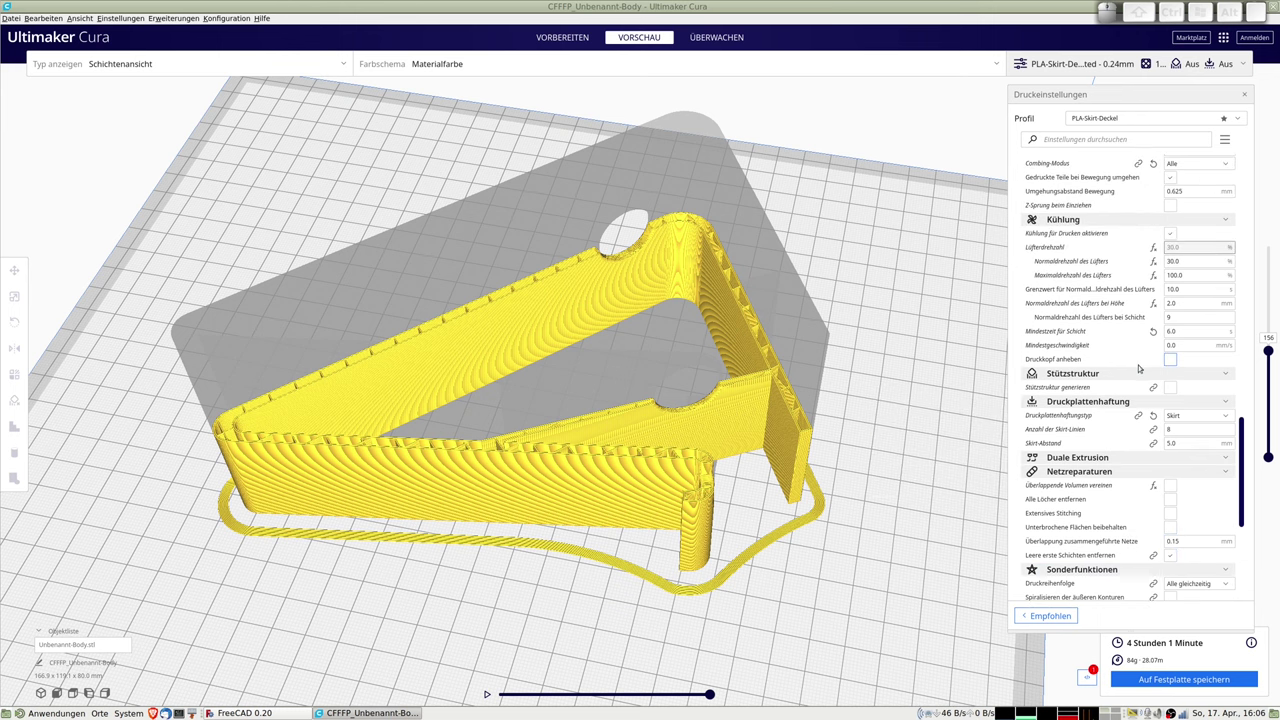
scroll(1140, 370, "up", 2)
scroll(1140, 370, "up", 4)
scroll(1140, 370, "up", 5)
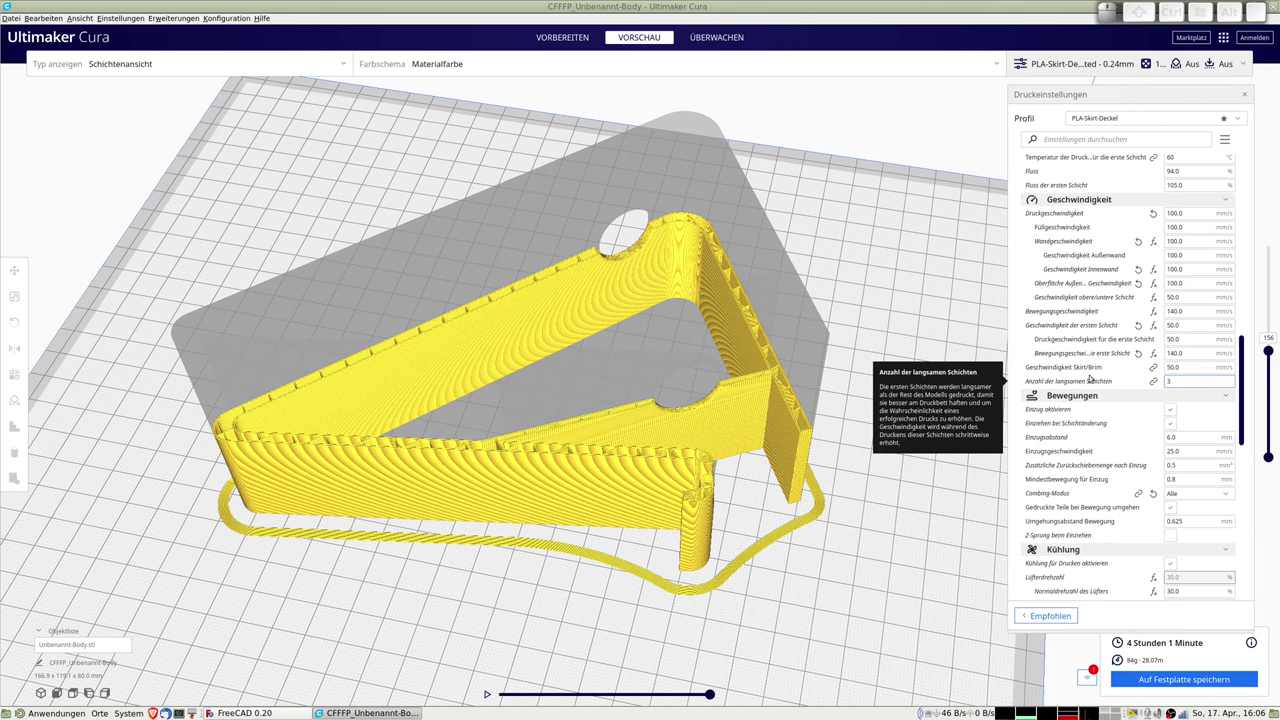
scroll(1087, 330, "up", 2)
scroll(1087, 330, "up", 1)
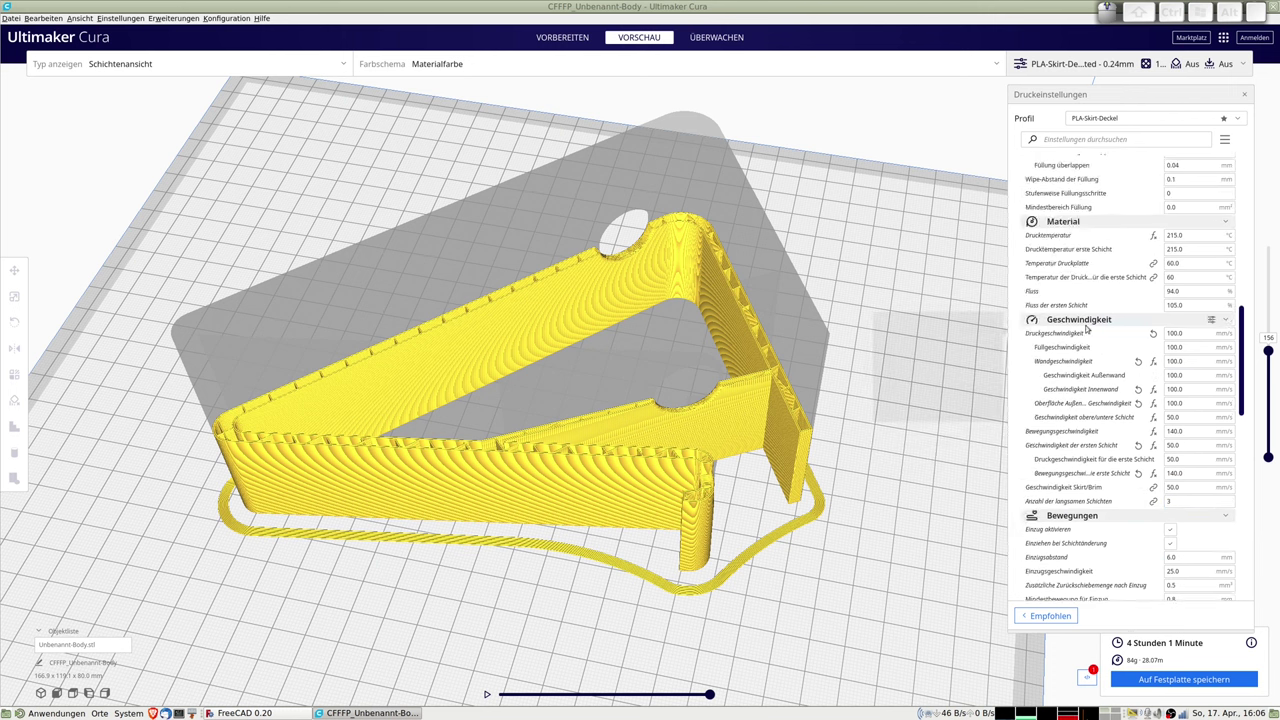
scroll(1087, 330, "up", 1)
scroll(1083, 340, "up", 1)
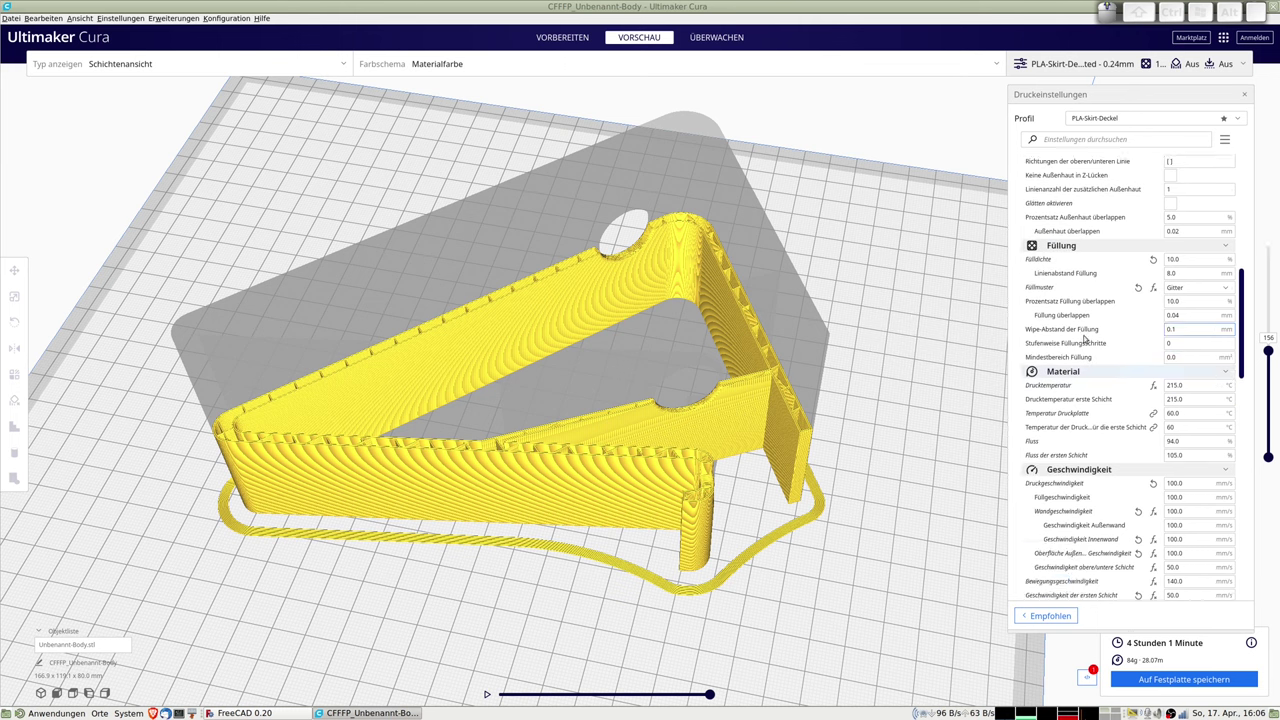
scroll(1083, 340, "up", 1)
scroll(1085, 341, "up", 2)
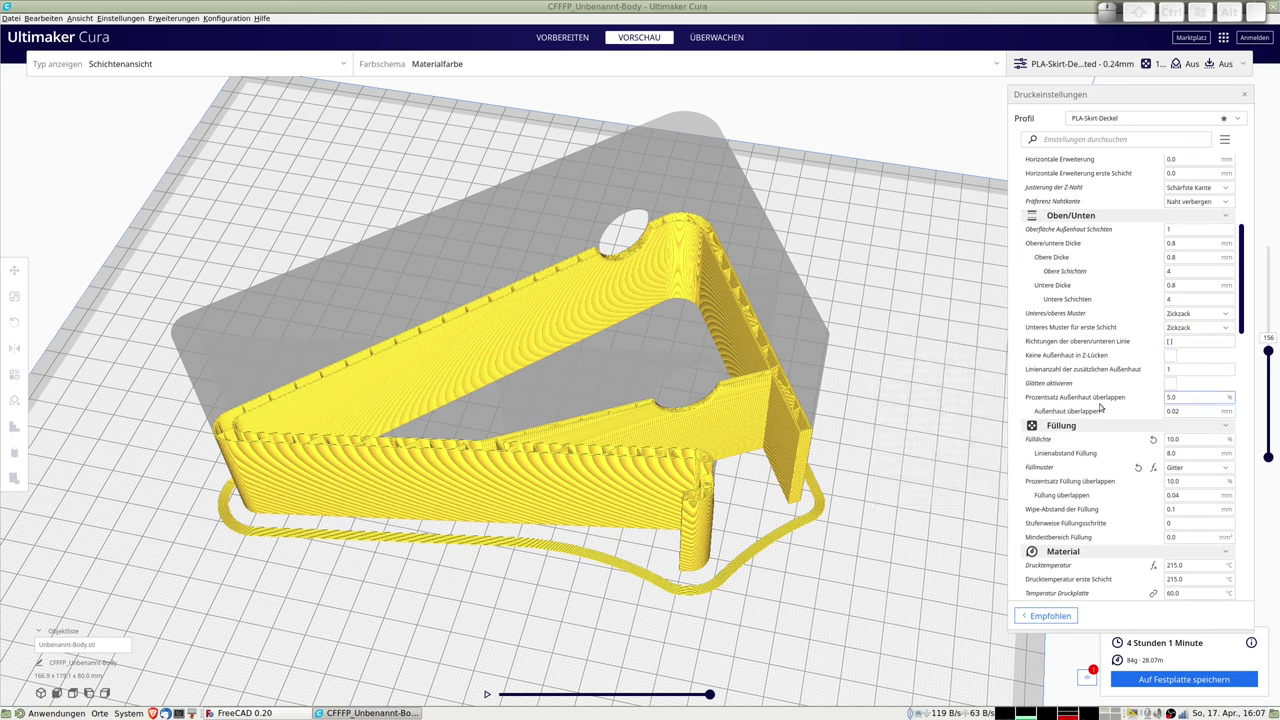
scroll(1106, 402, "up", 2)
scroll(1106, 402, "up", 2)
scroll(1106, 402, "up", 1)
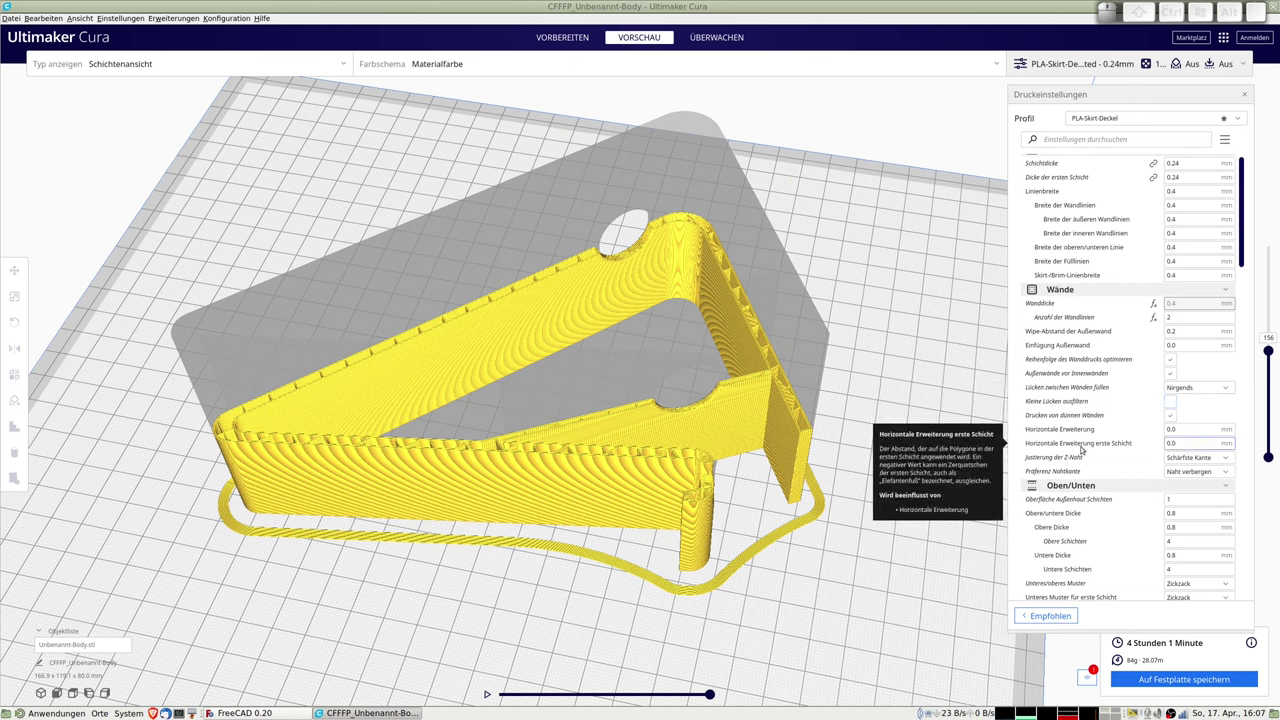
scroll(1083, 451, "up", 1)
scroll(1083, 451, "down", 3)
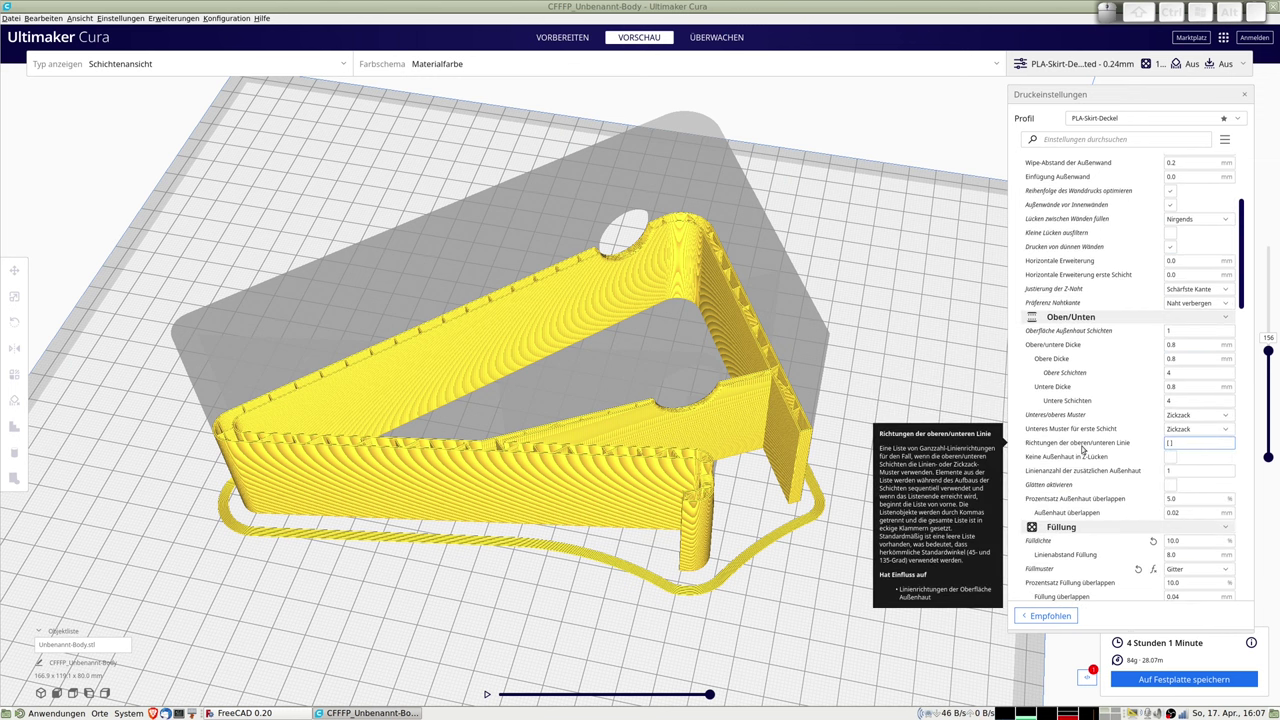
scroll(1083, 451, "up", 3)
scroll(1100, 360, "down", 3)
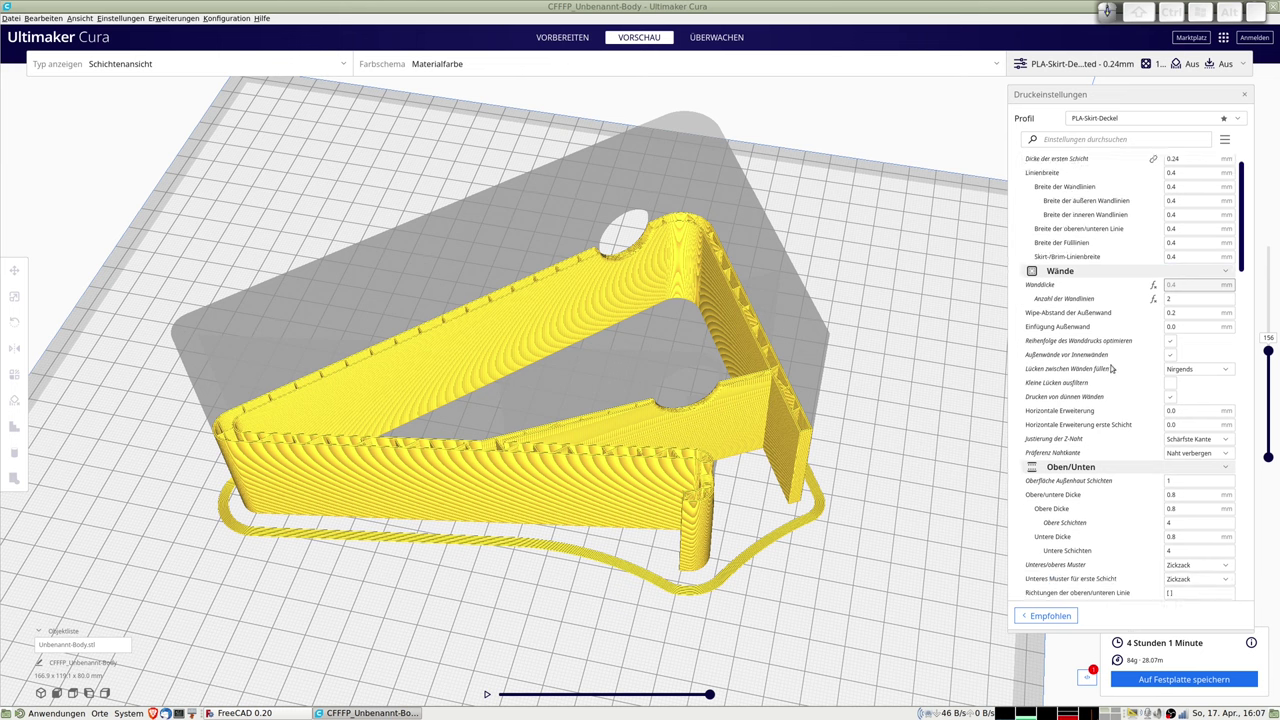
scroll(1105, 368, "down", 3)
scroll(1080, 366, "down", 3)
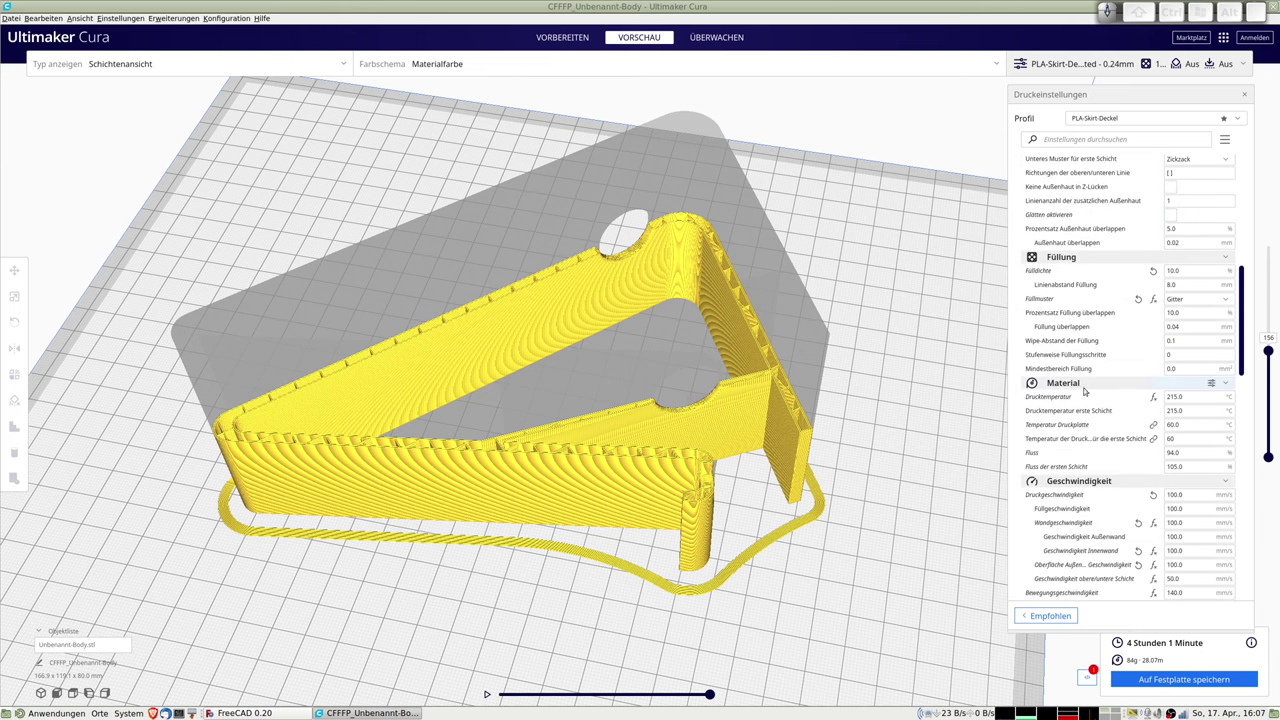
scroll(1070, 364, "down", 1)
scroll(1070, 364, "down", 1)
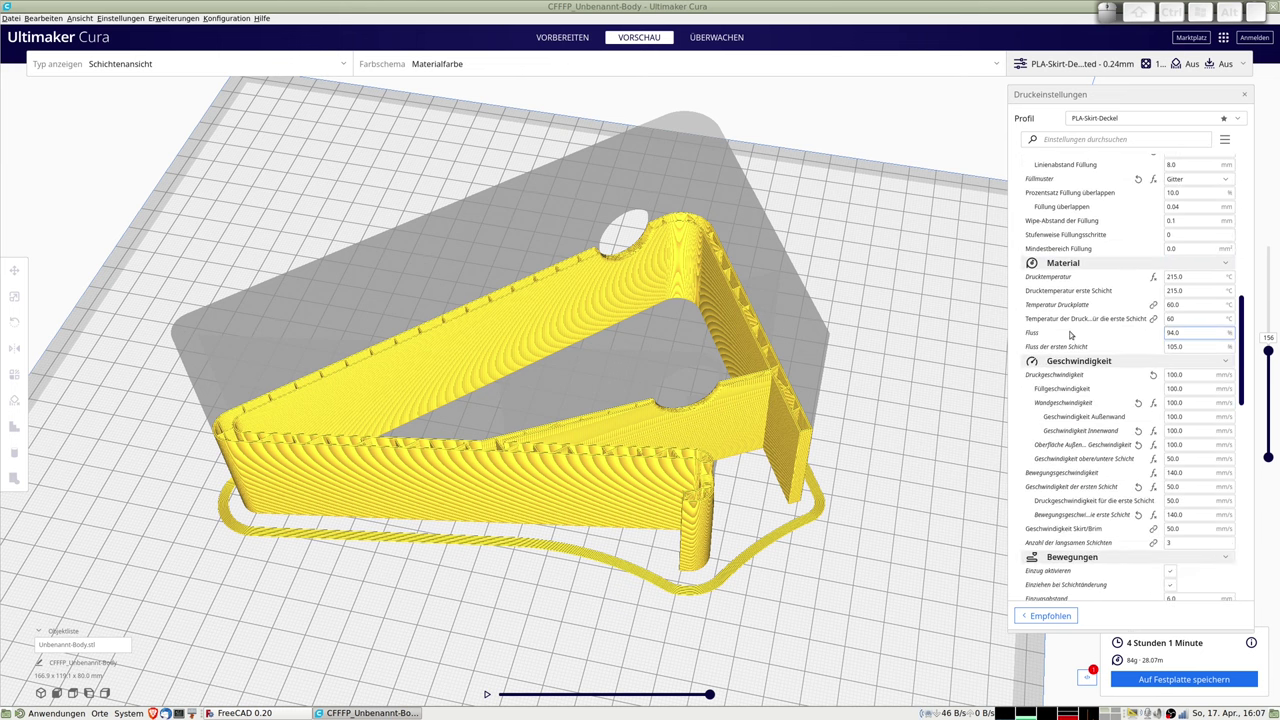
scroll(1070, 370, "down", 2)
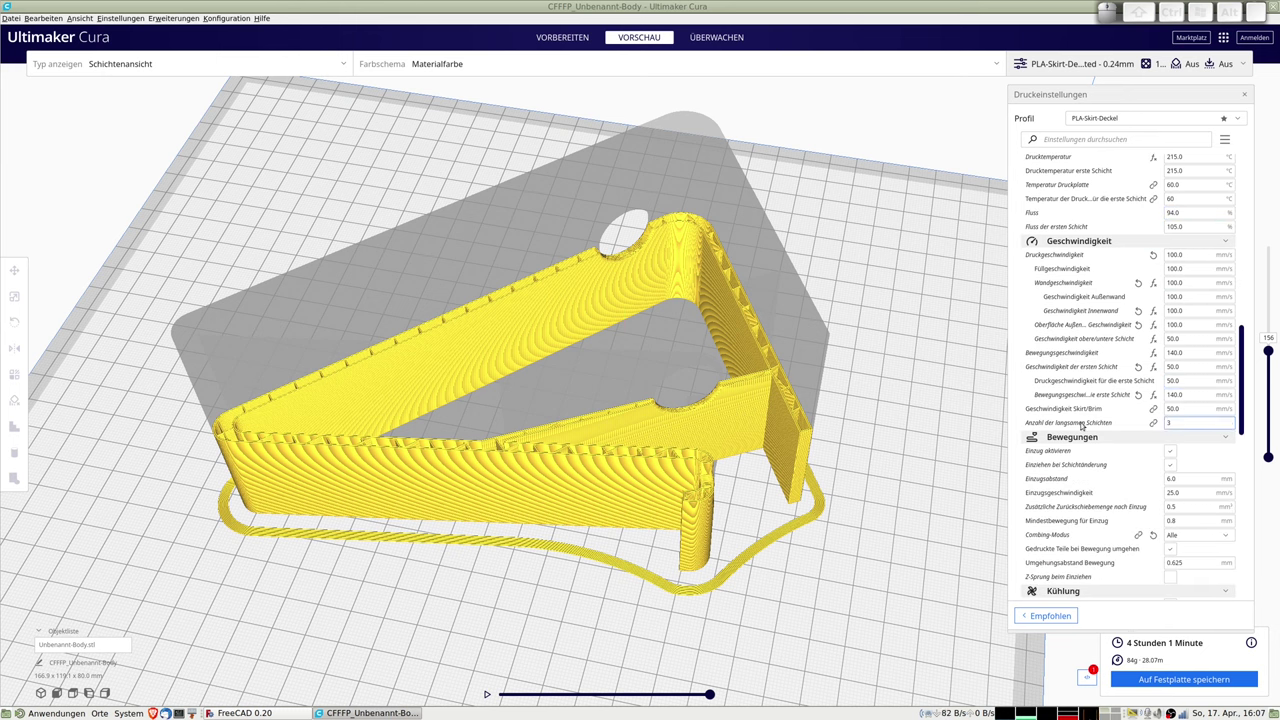
scroll(1088, 425, "down", 2)
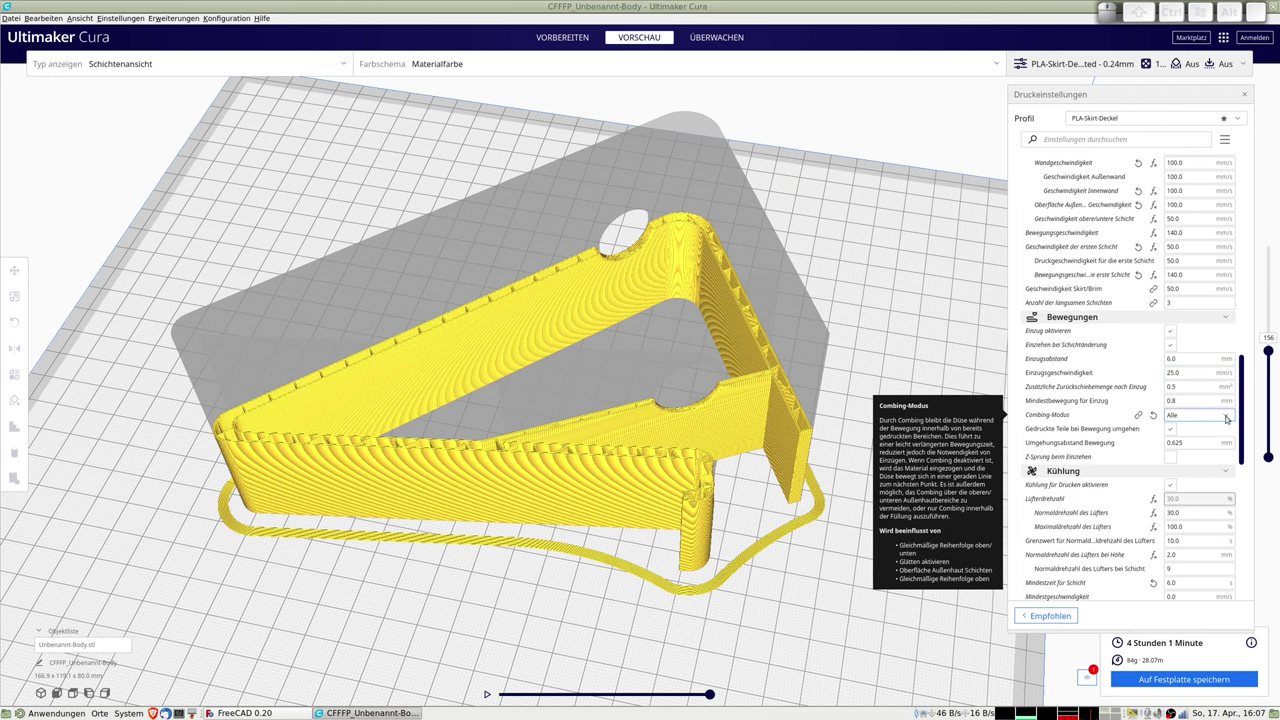
- Switch Combing-Modus to 'Nicht auf der Außenfläche' and reslice (still 4 h 1 min, 84 g)
left_click(1227, 419)
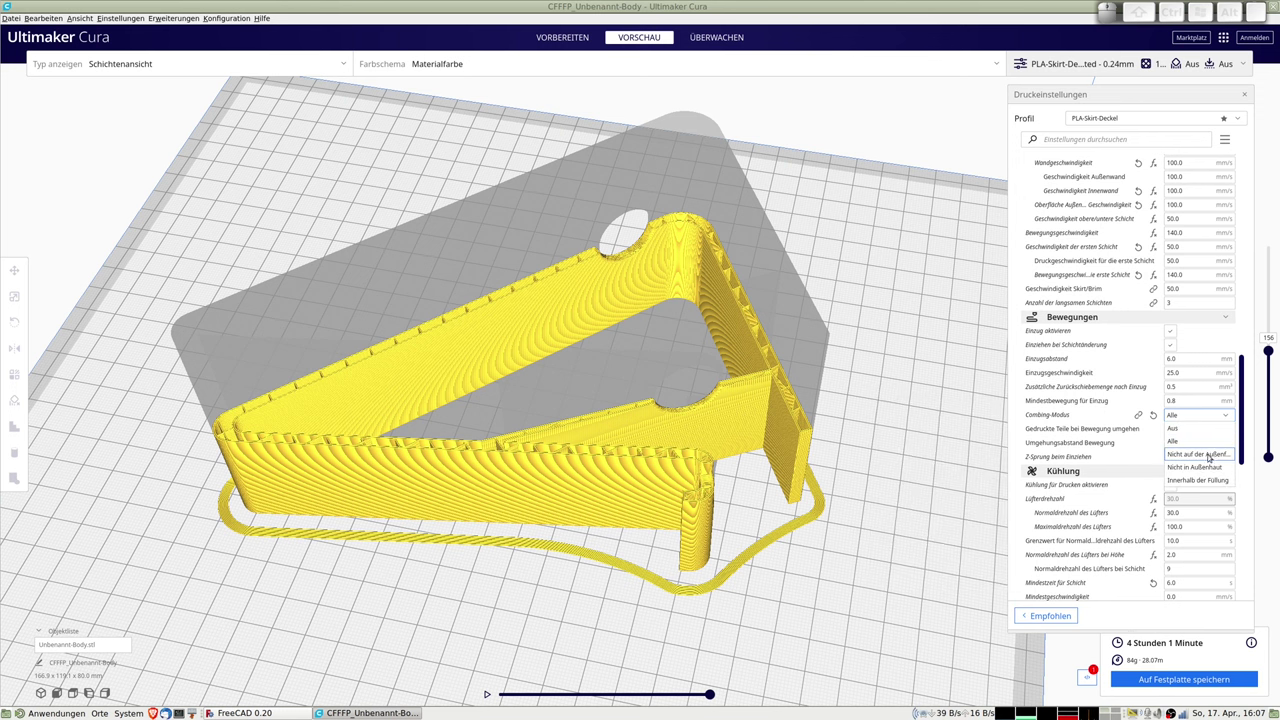
left_click(1205, 458)
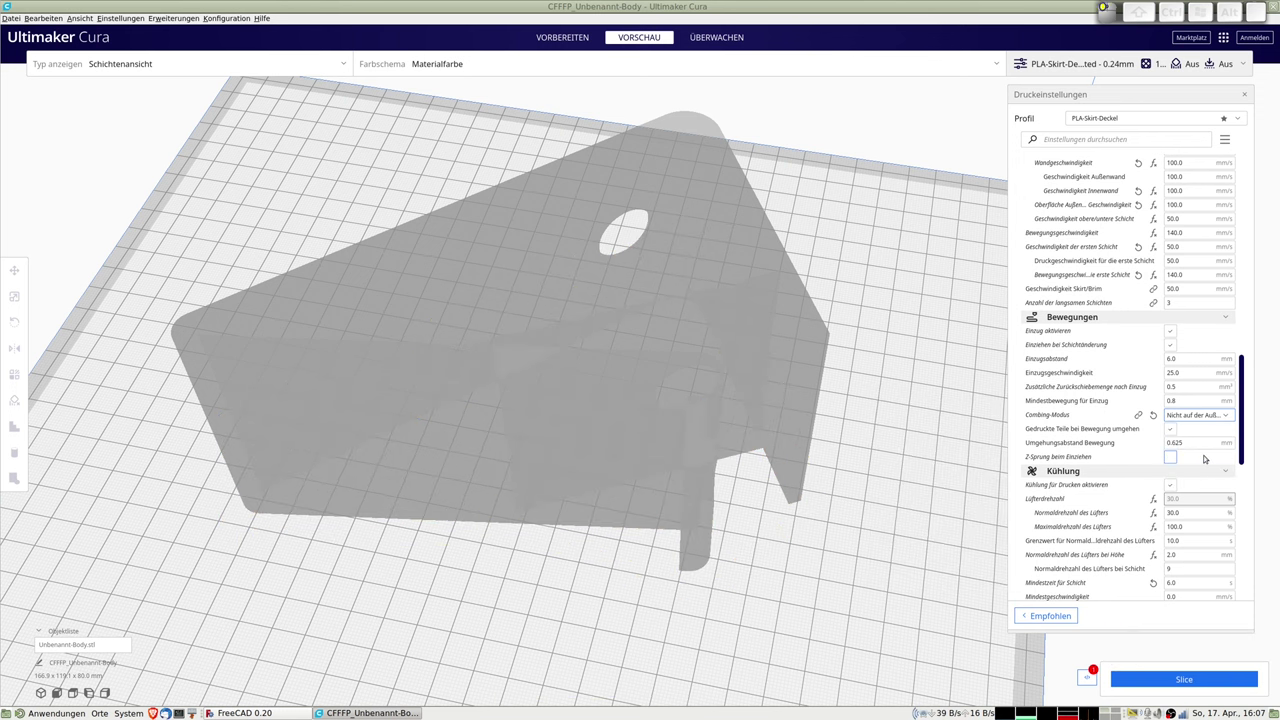
left_click(1195, 682)
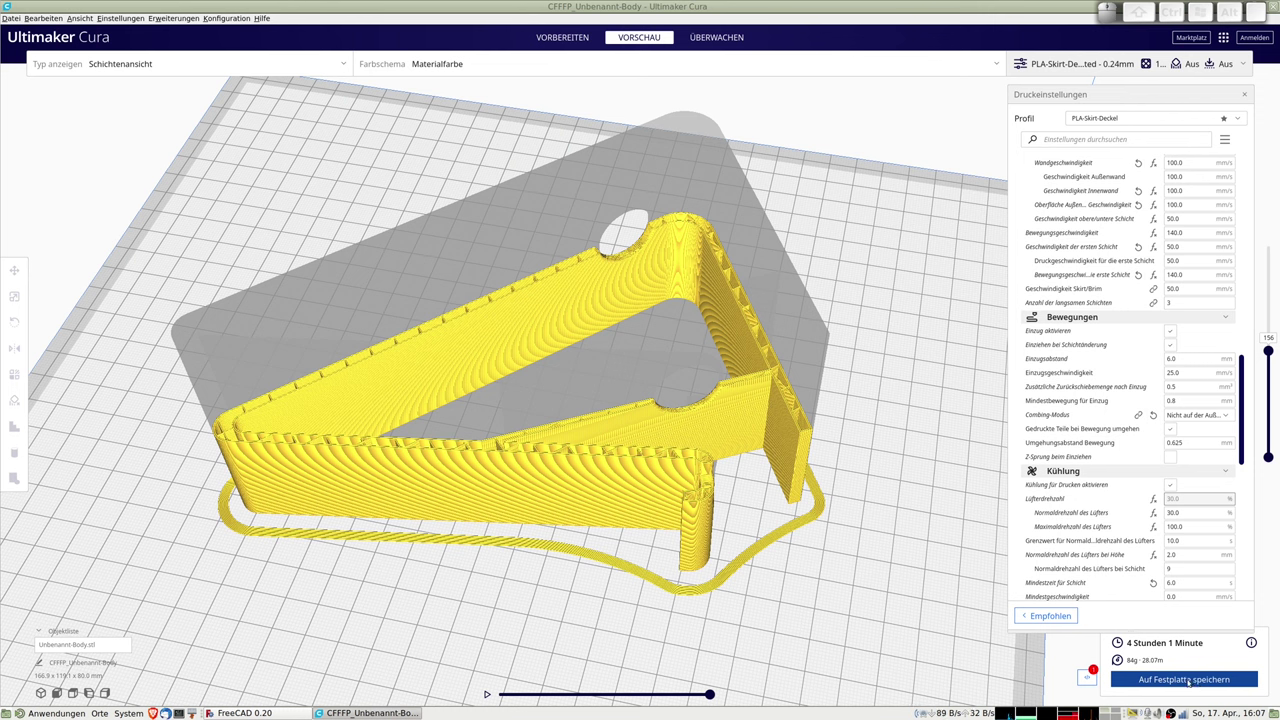
- Save the G-code to disk as CFFFP_Handyhalter-Tutorius
left_click(1177, 685)
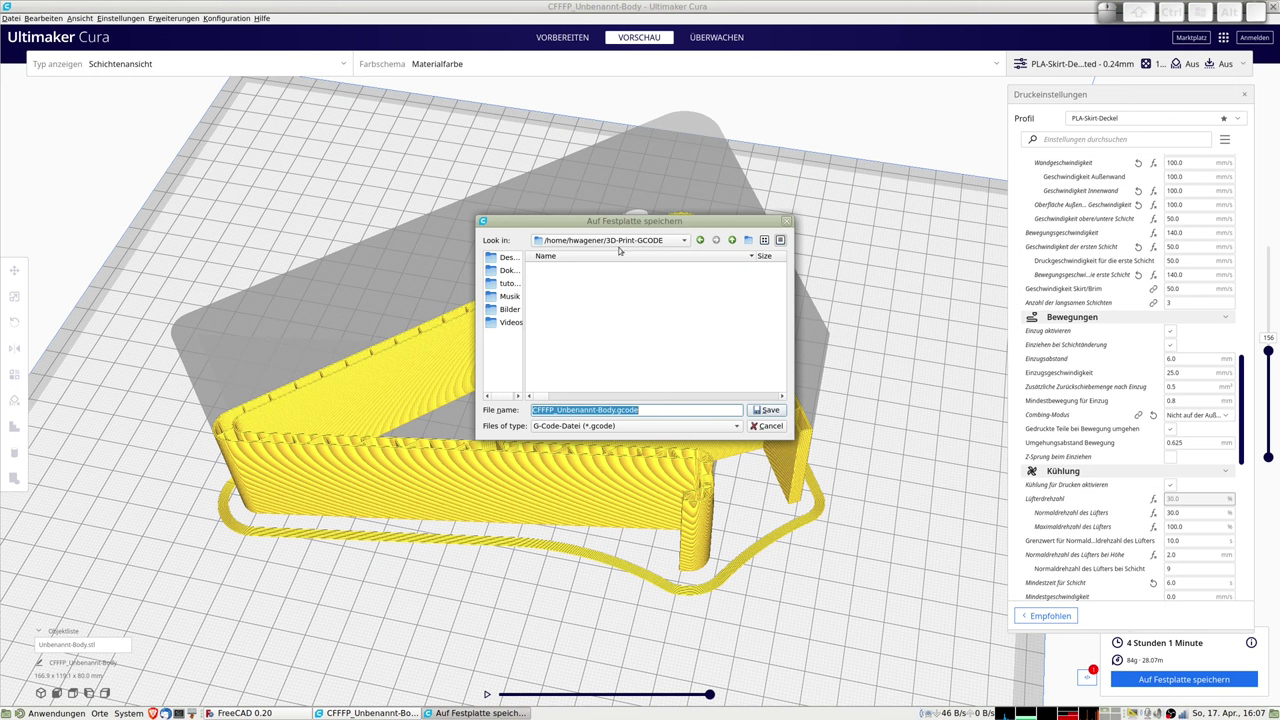
left_click(555, 410)
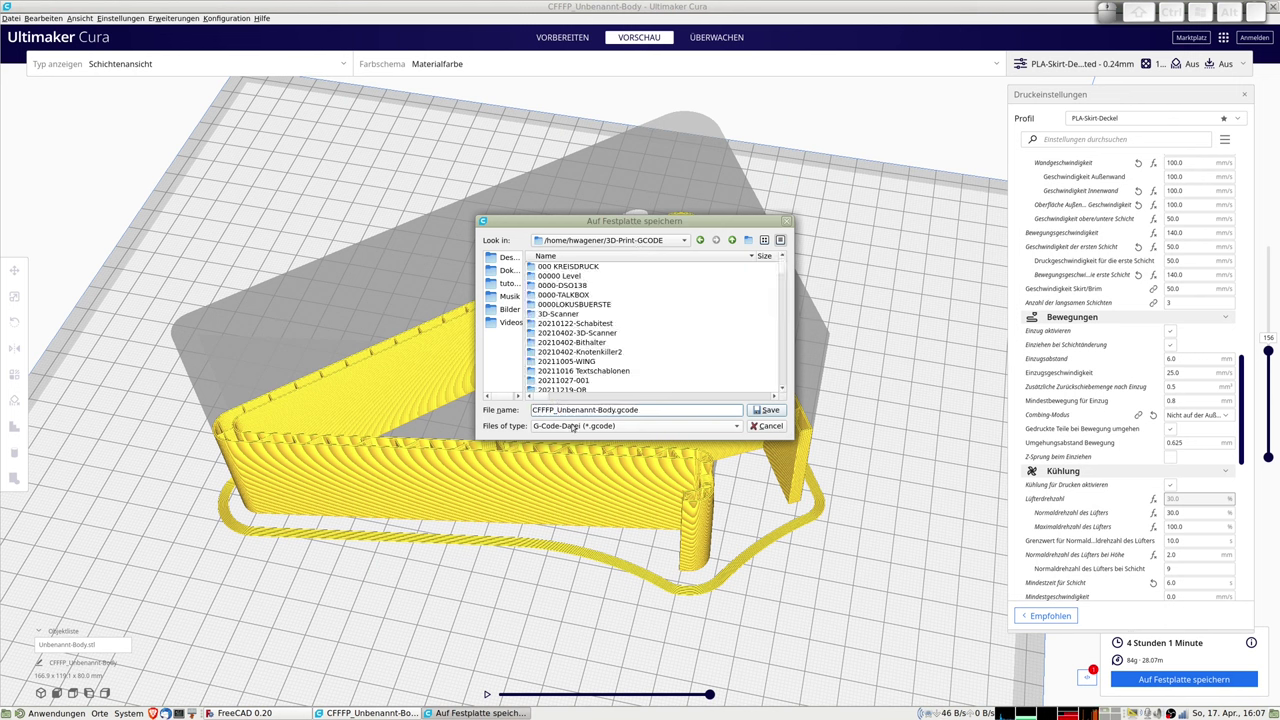
key("Delete")
key("Delete")
key("Delete")
key("Delete")
key("Delete")
key("Delete")
key("Delete")
key("Delete")
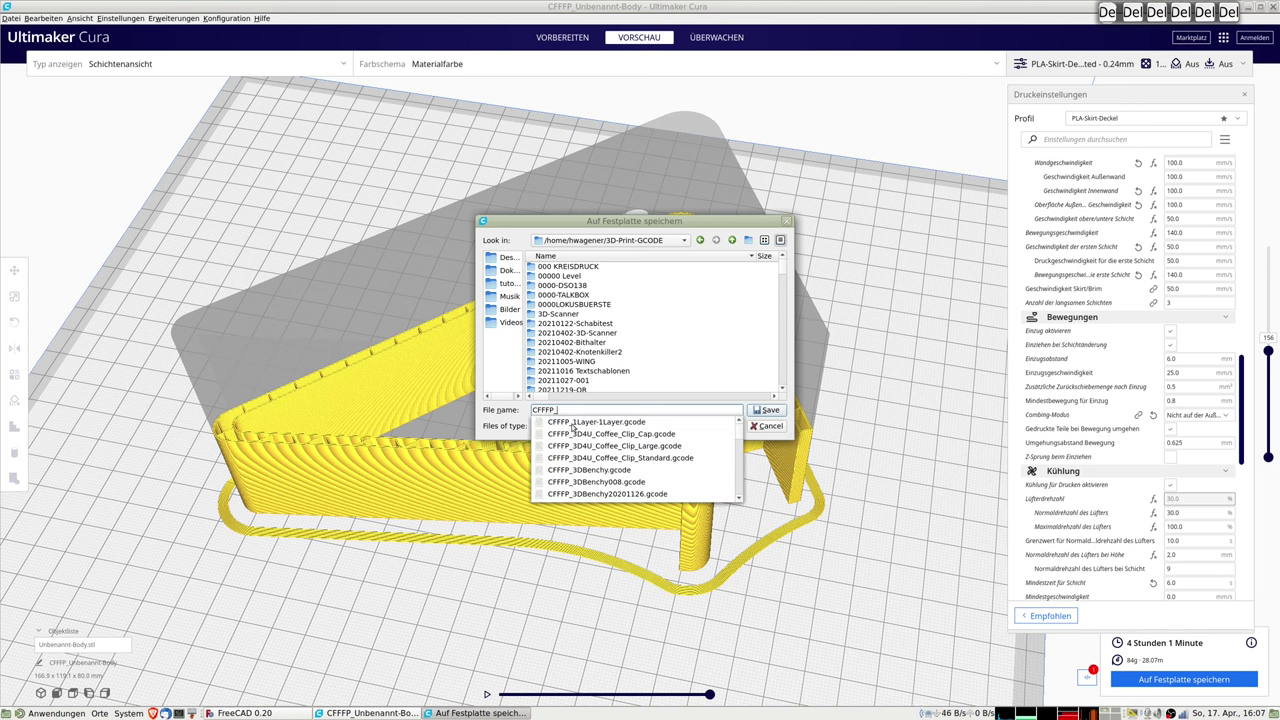
type("Handyhalte")
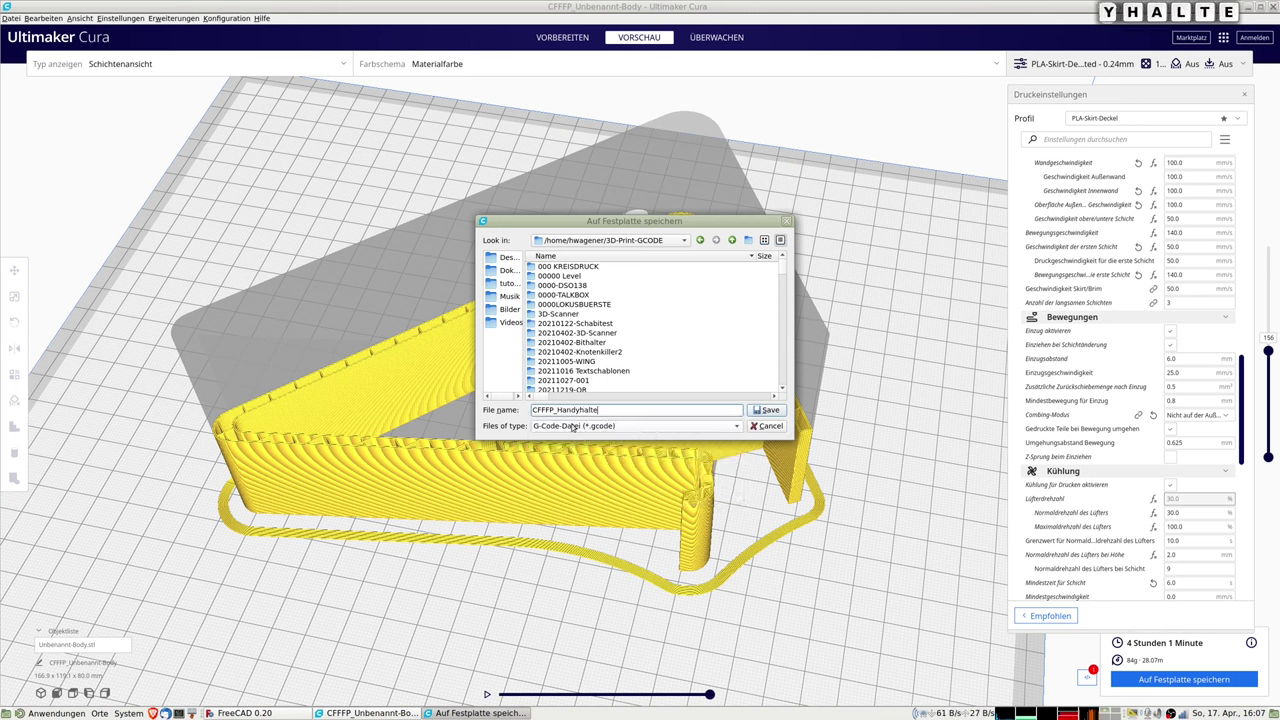
type("r-Tutor")
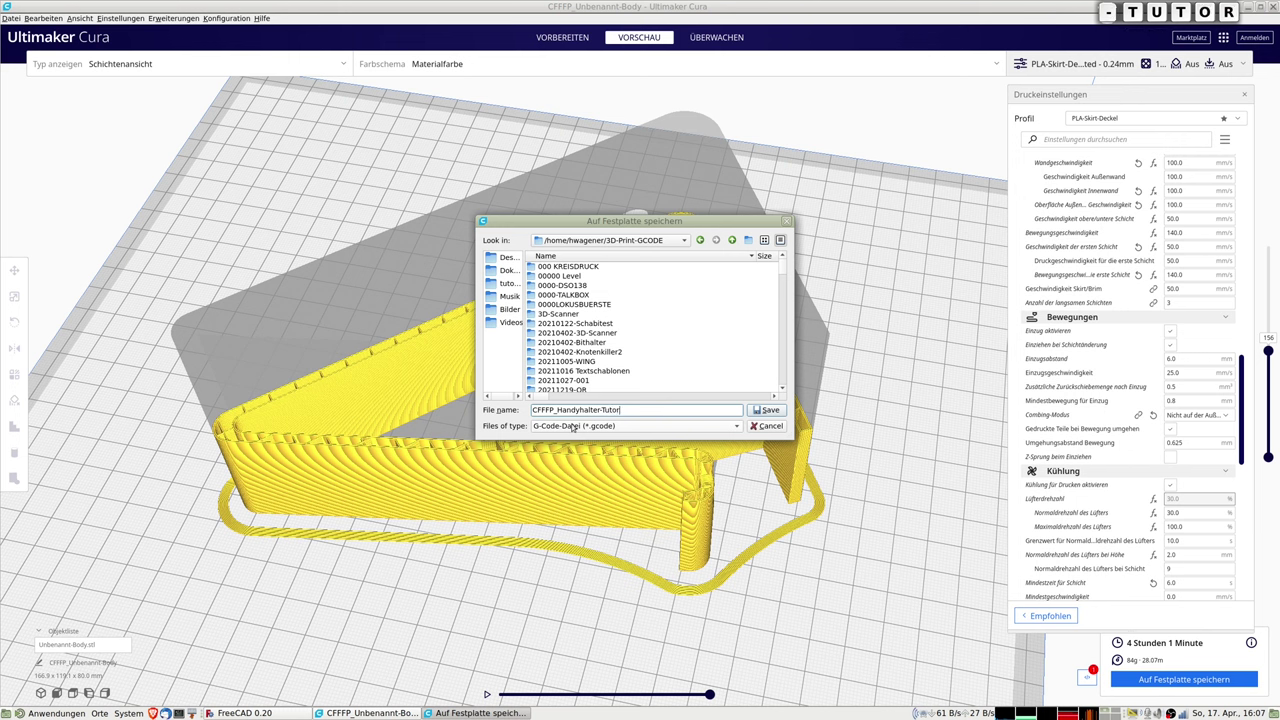
type("ius")
key("Return")
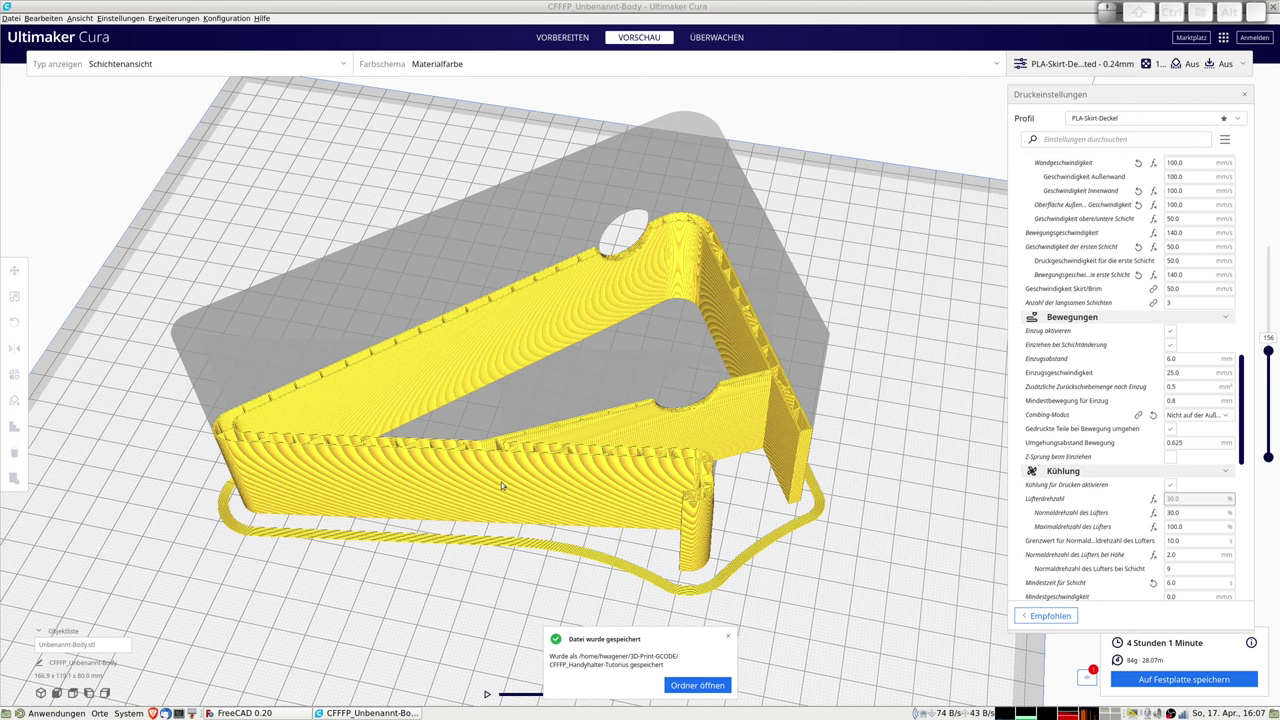
- Zoom out and orbit the view to show the whole sliced bracket
scroll(609, 451, "down", 3)
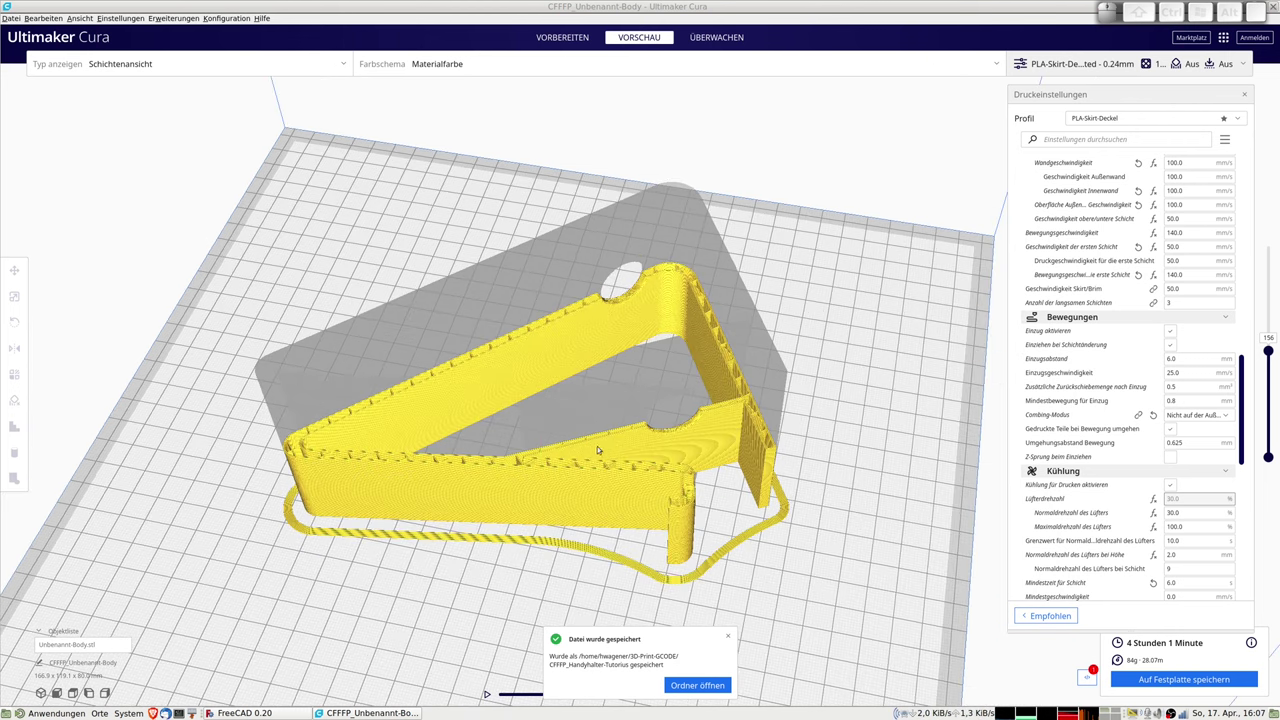
right_click_drag(597, 446, 537, 428)
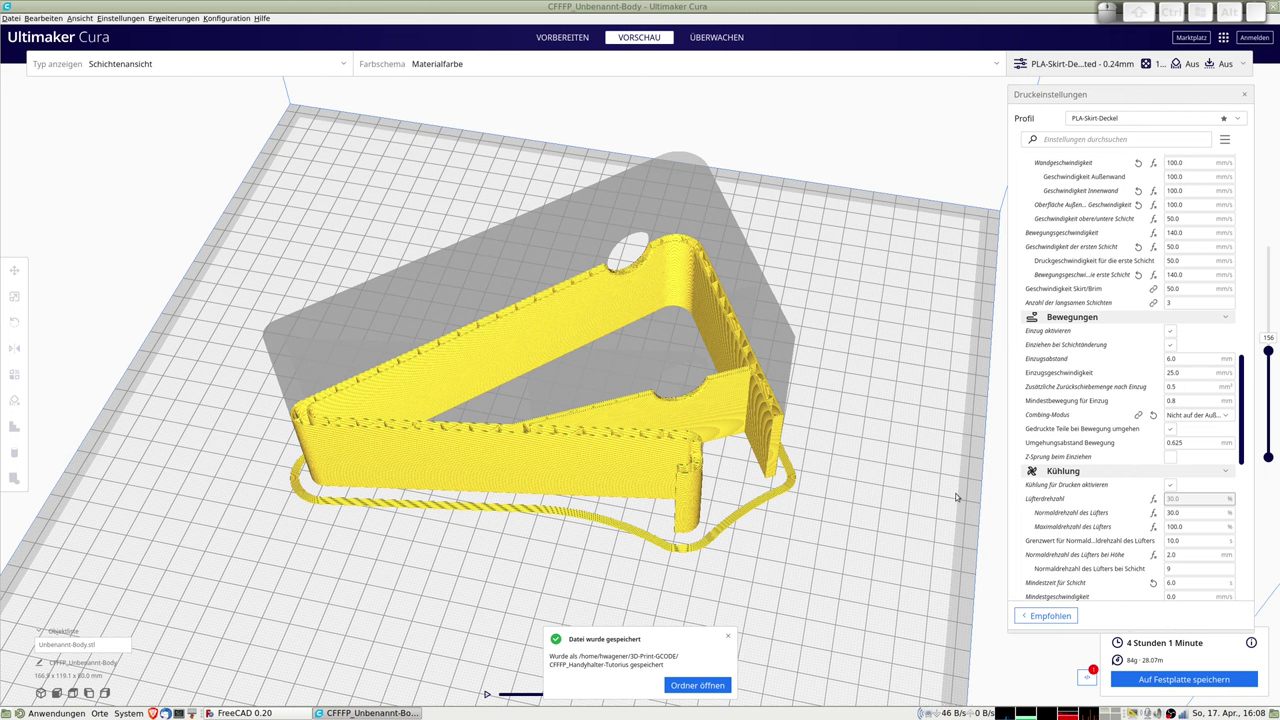
key("super")
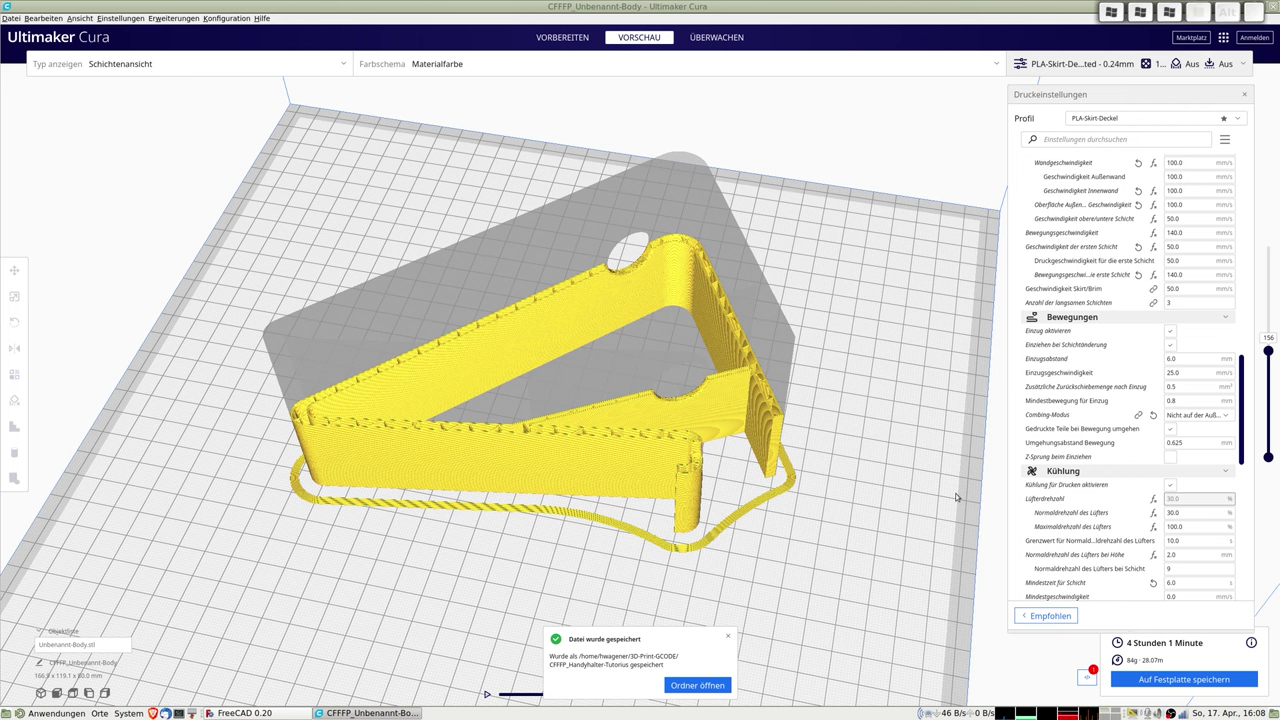